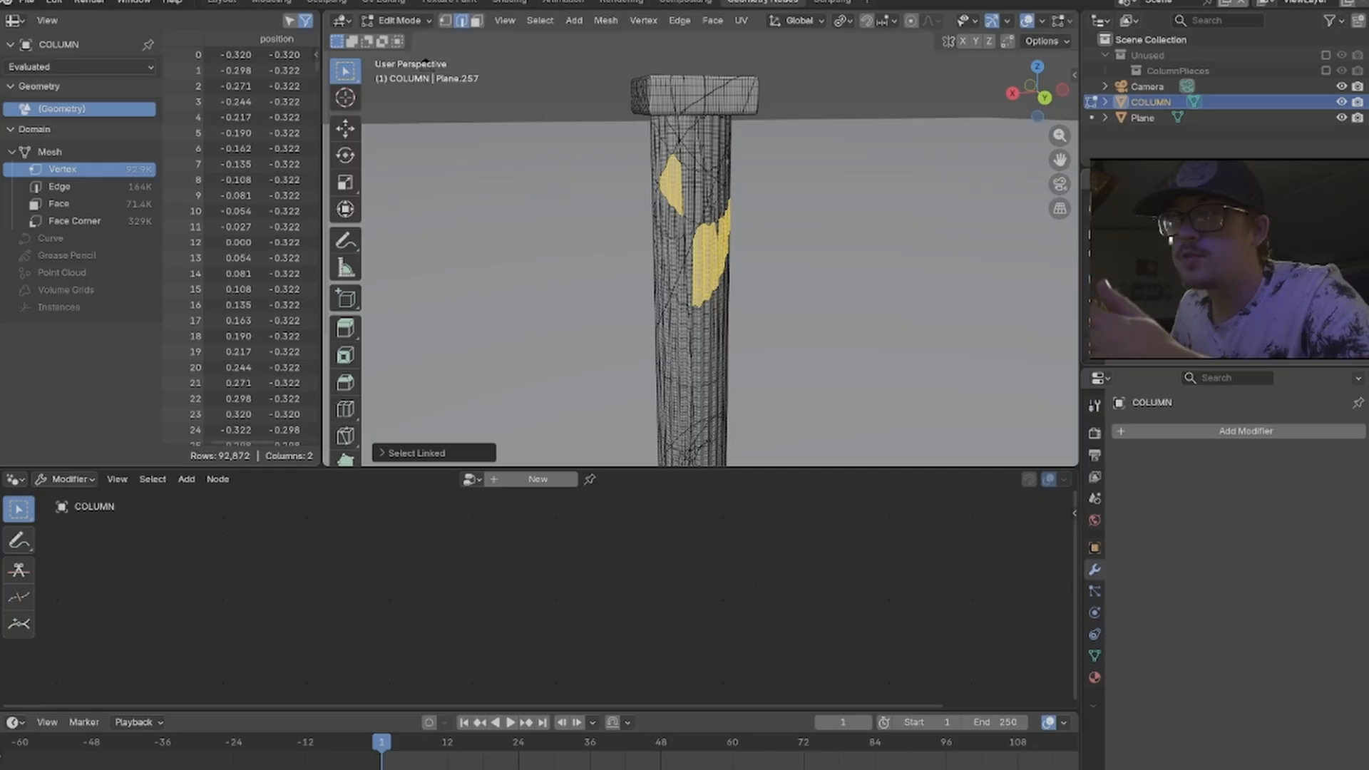
- Try to move the selected fractured pieces out of the column's upper shaft
key("g")
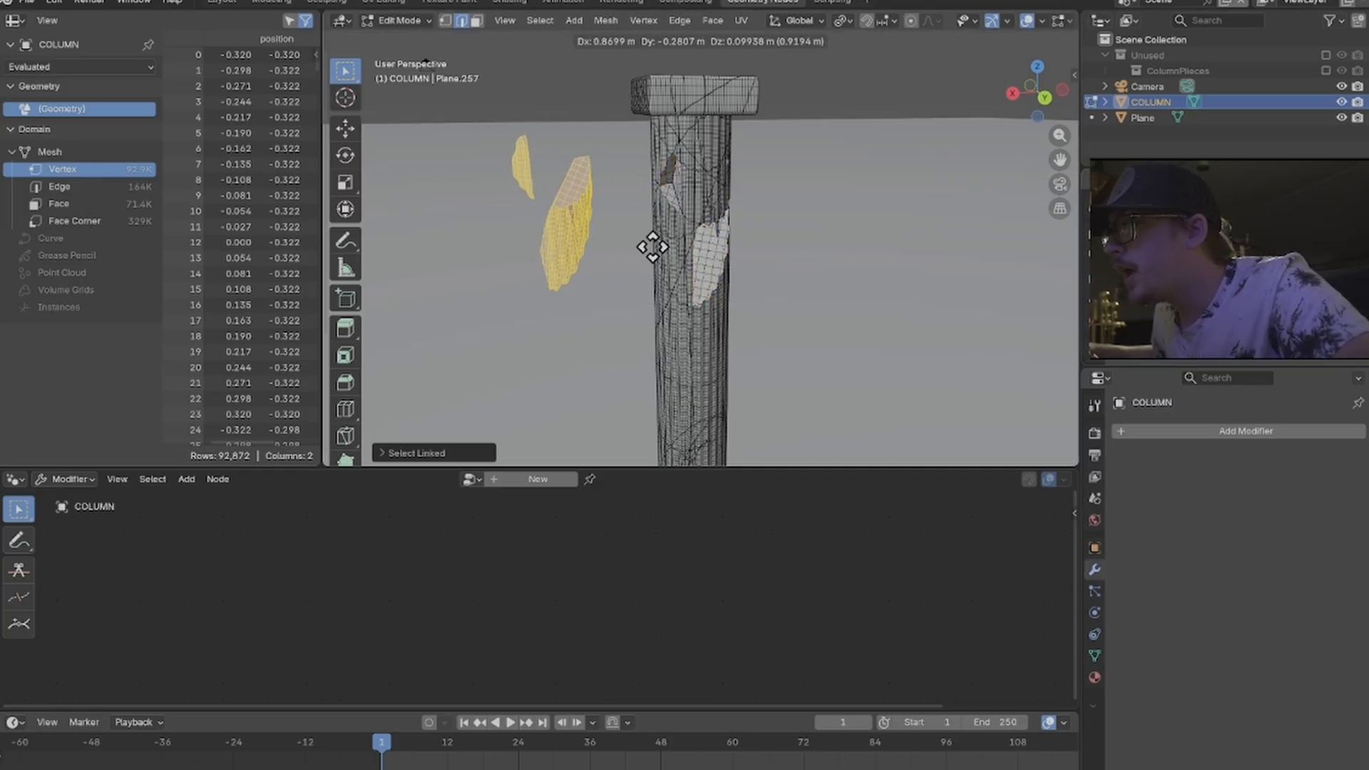
left_click(652, 244)
scroll(713, 276, "up", 10)
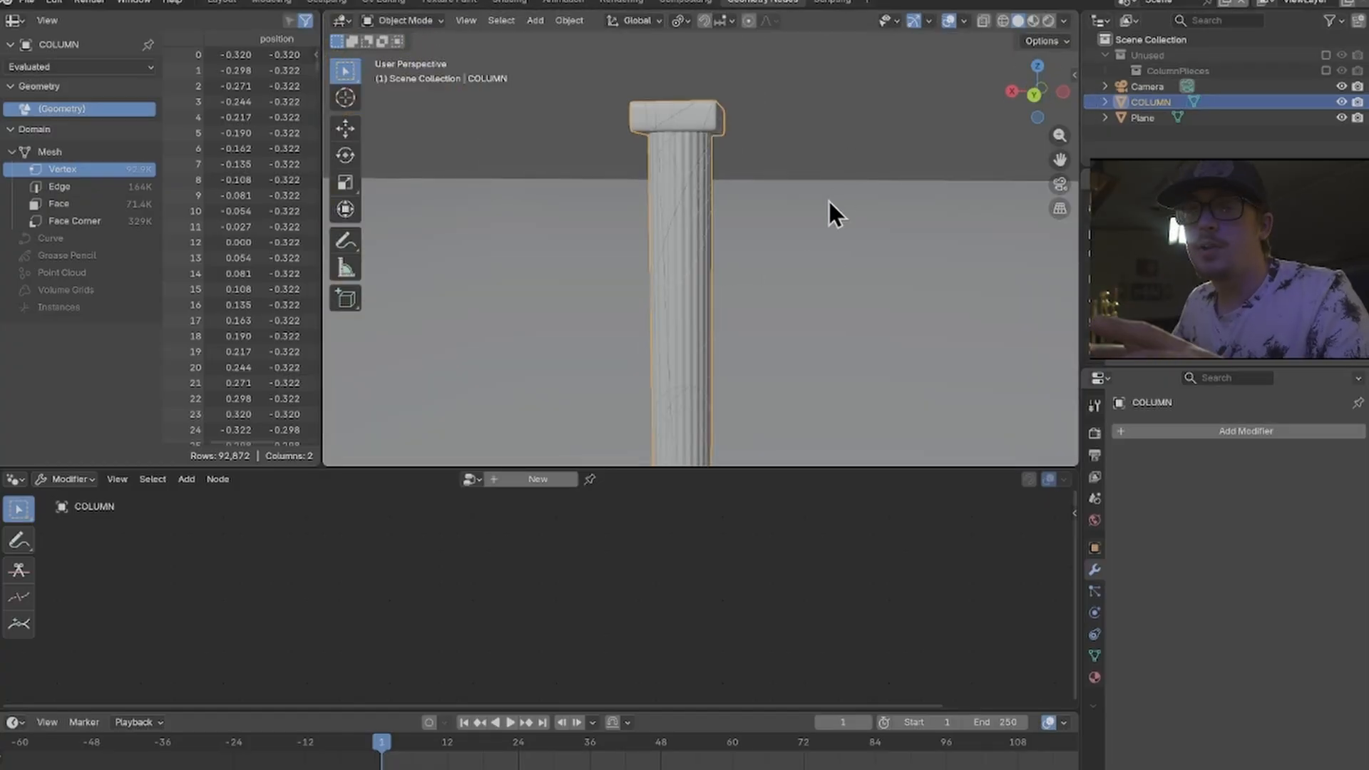
- Separate the entire COLUMN mesh by loose parts and return to Object Mode
key("KP_Decimal")
middle_click_drag(825, 268, 793, 251, "shift")
scroll(828, 259, "up", 1)
key("Tab")
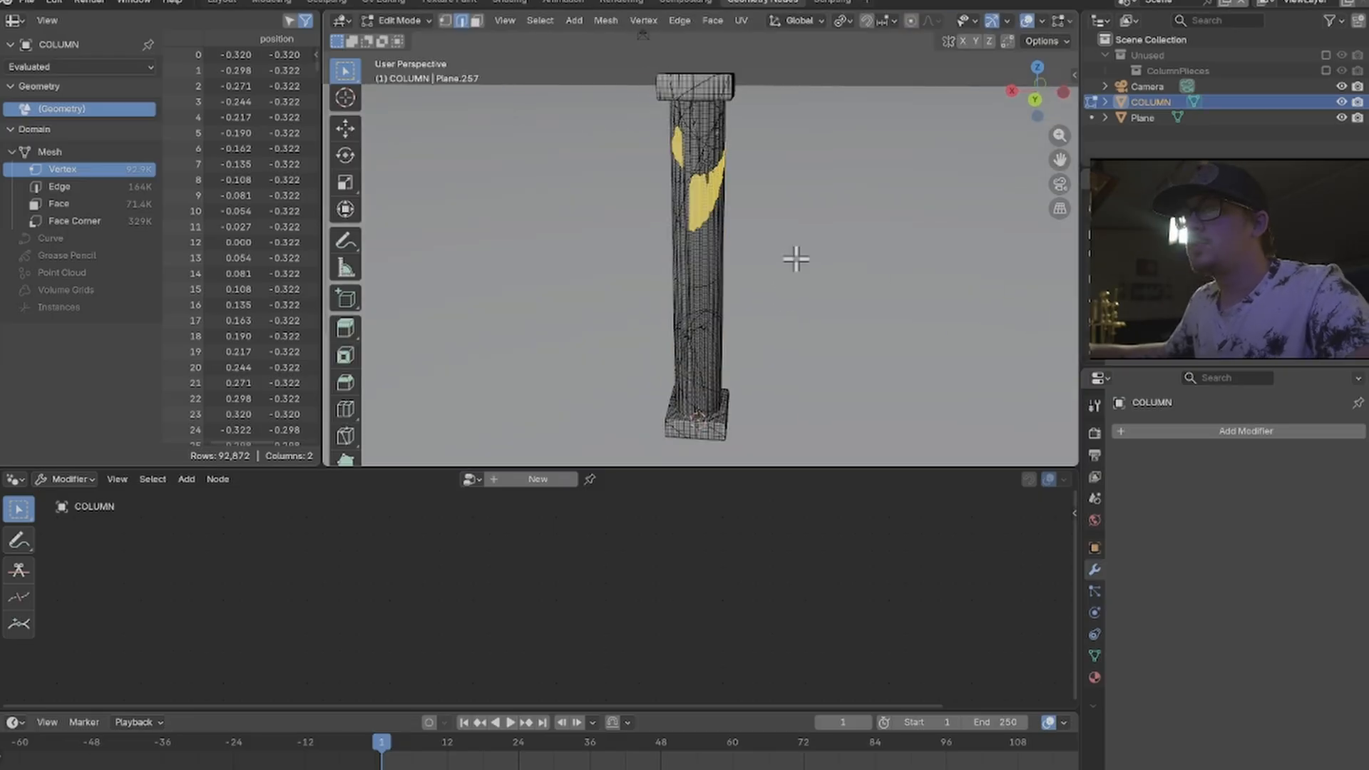
key("a")
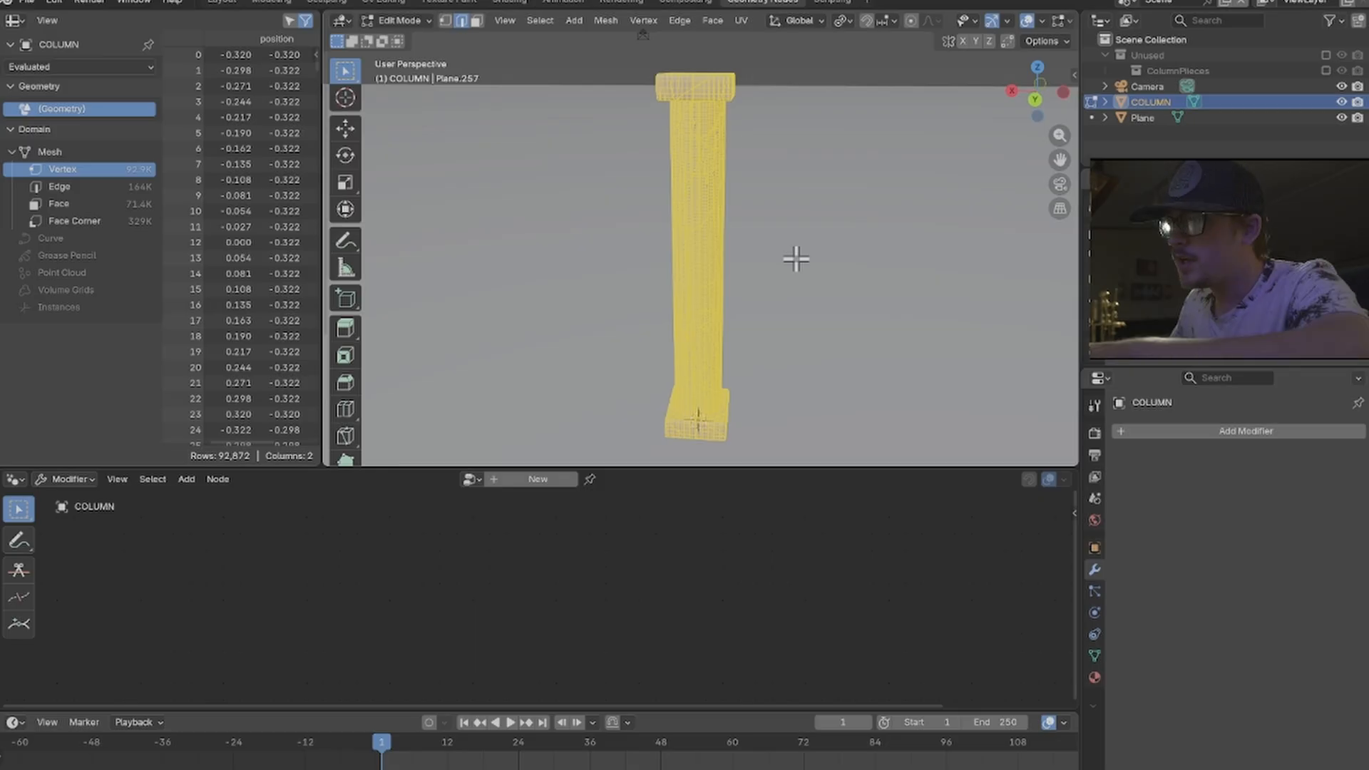
key("p")
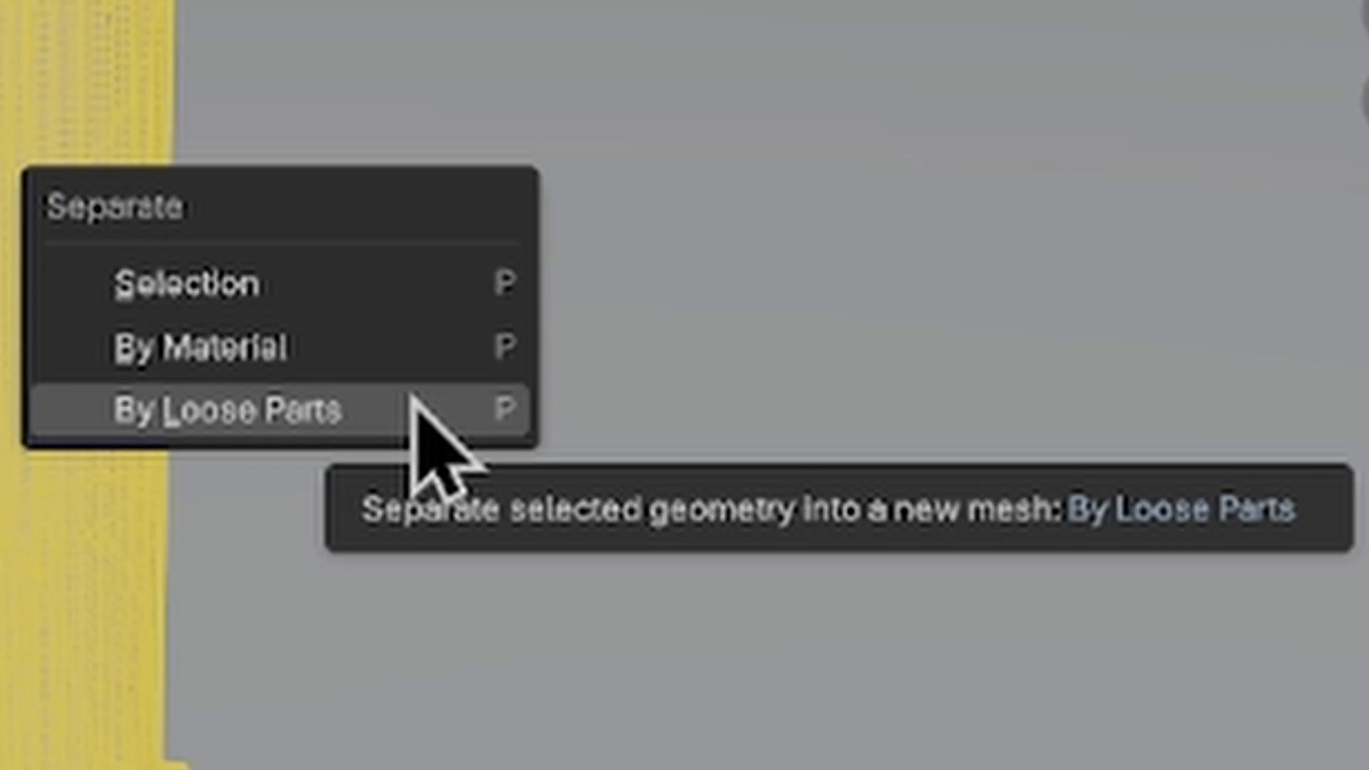
left_click(412, 400)
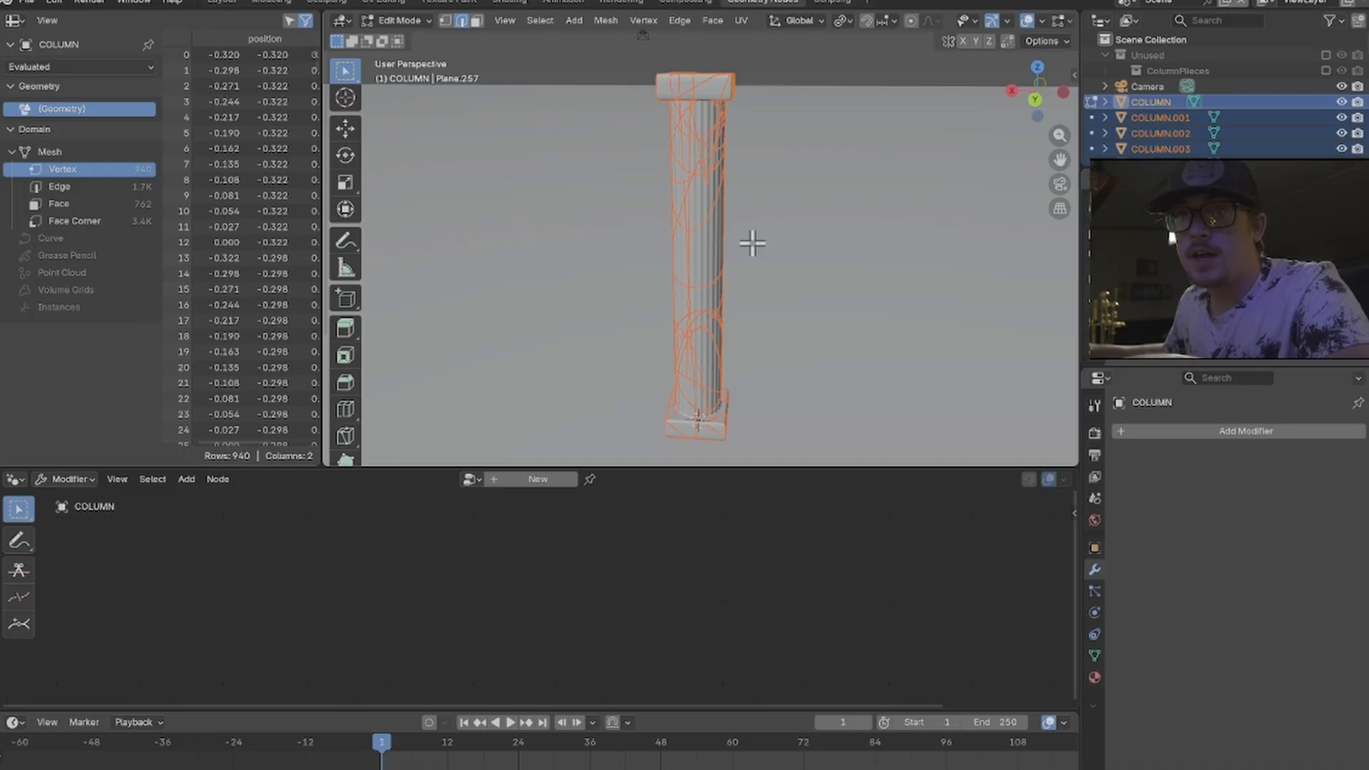
key("Tab")
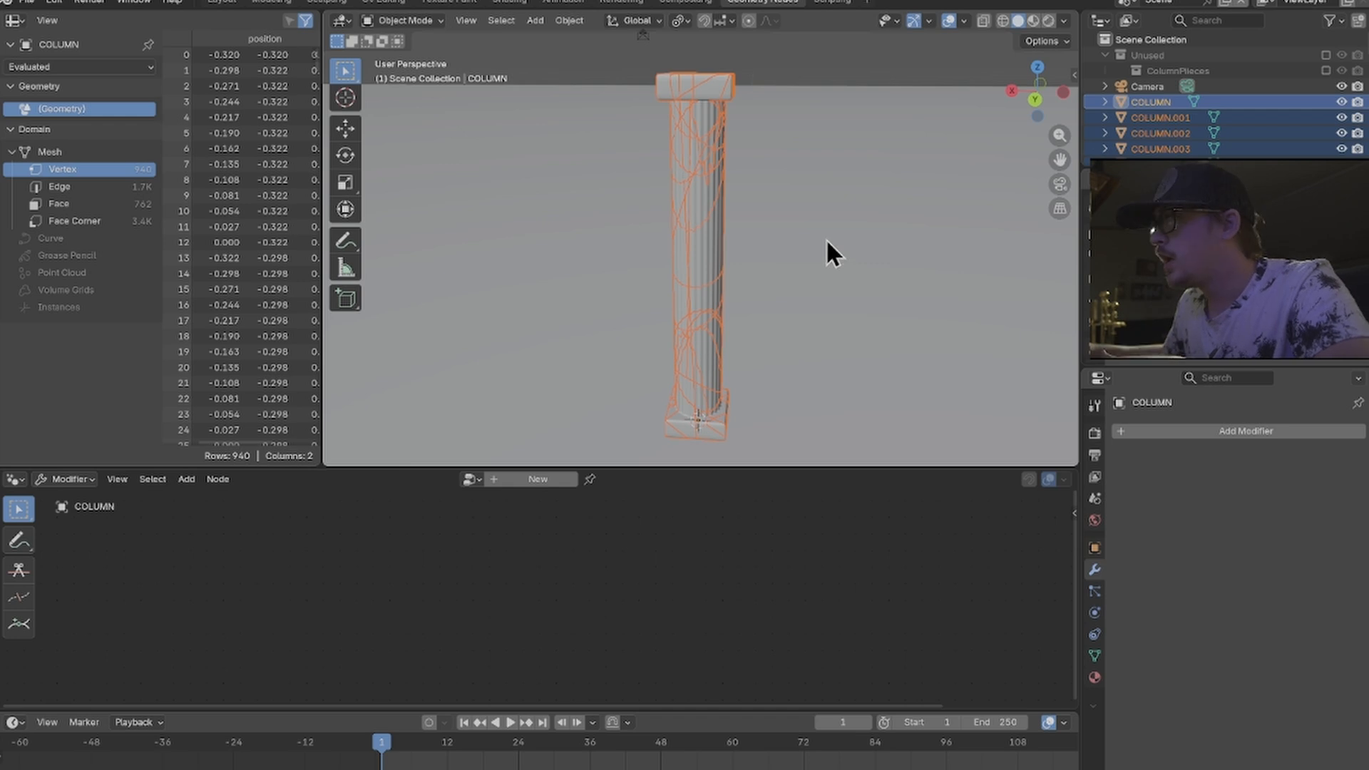
- Move all separated column pieces into a new collection named ColumnPieces.Tut
key("m")
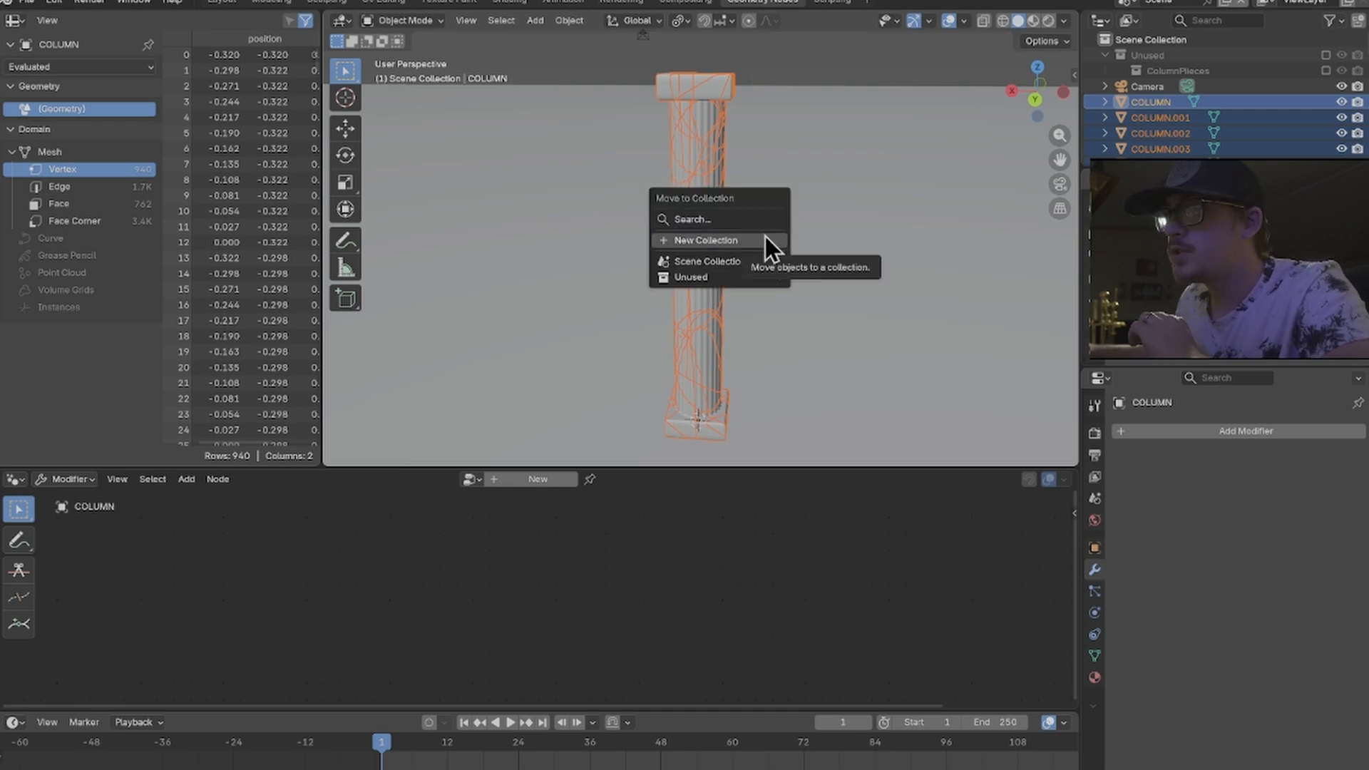
left_click(764, 237)
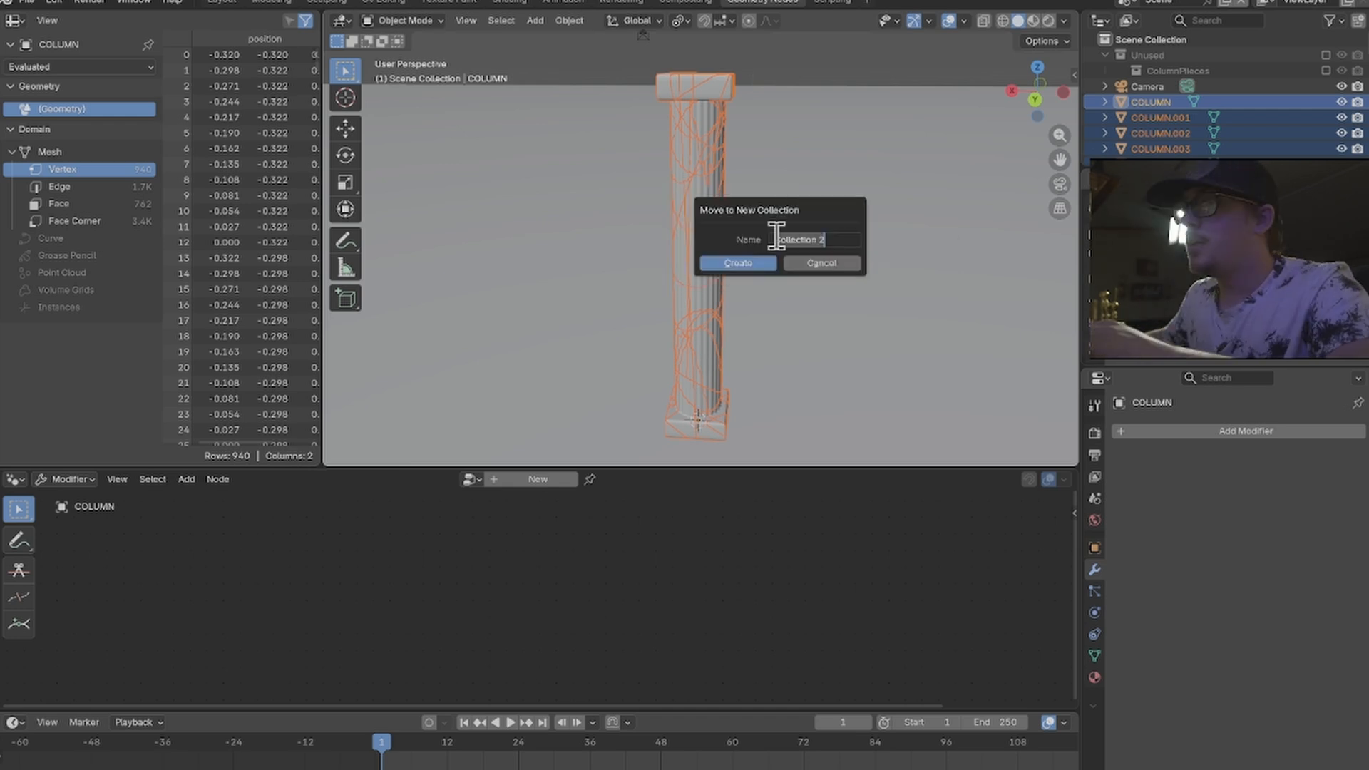
type("Column")
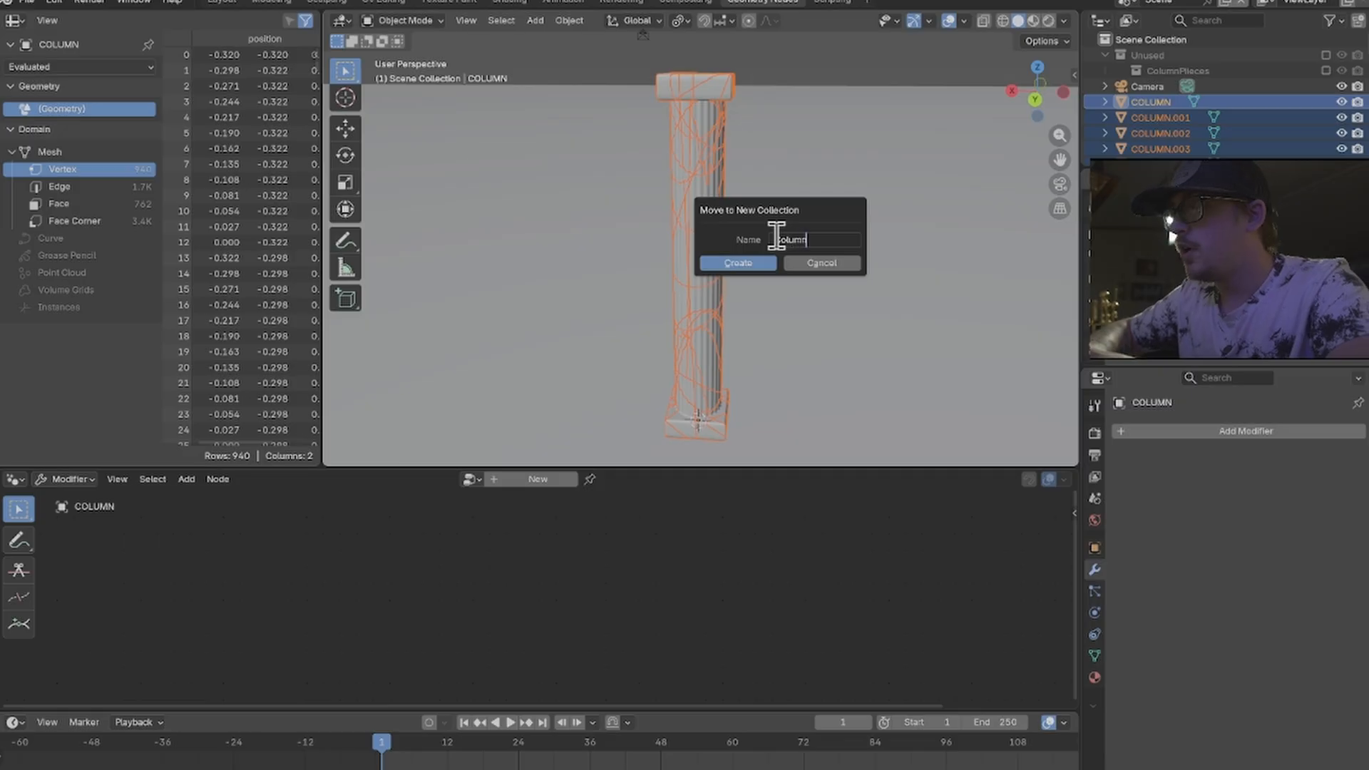
type("Pieces")
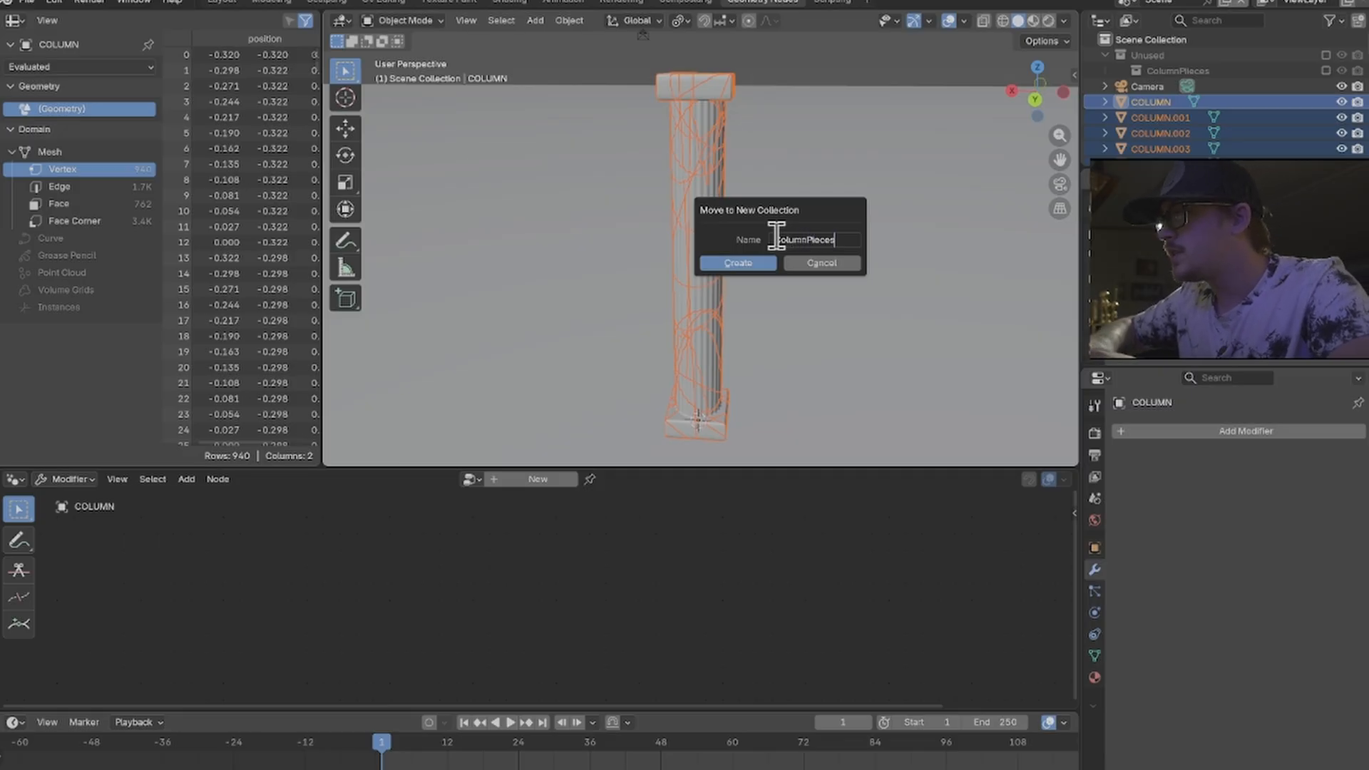
key("Return")
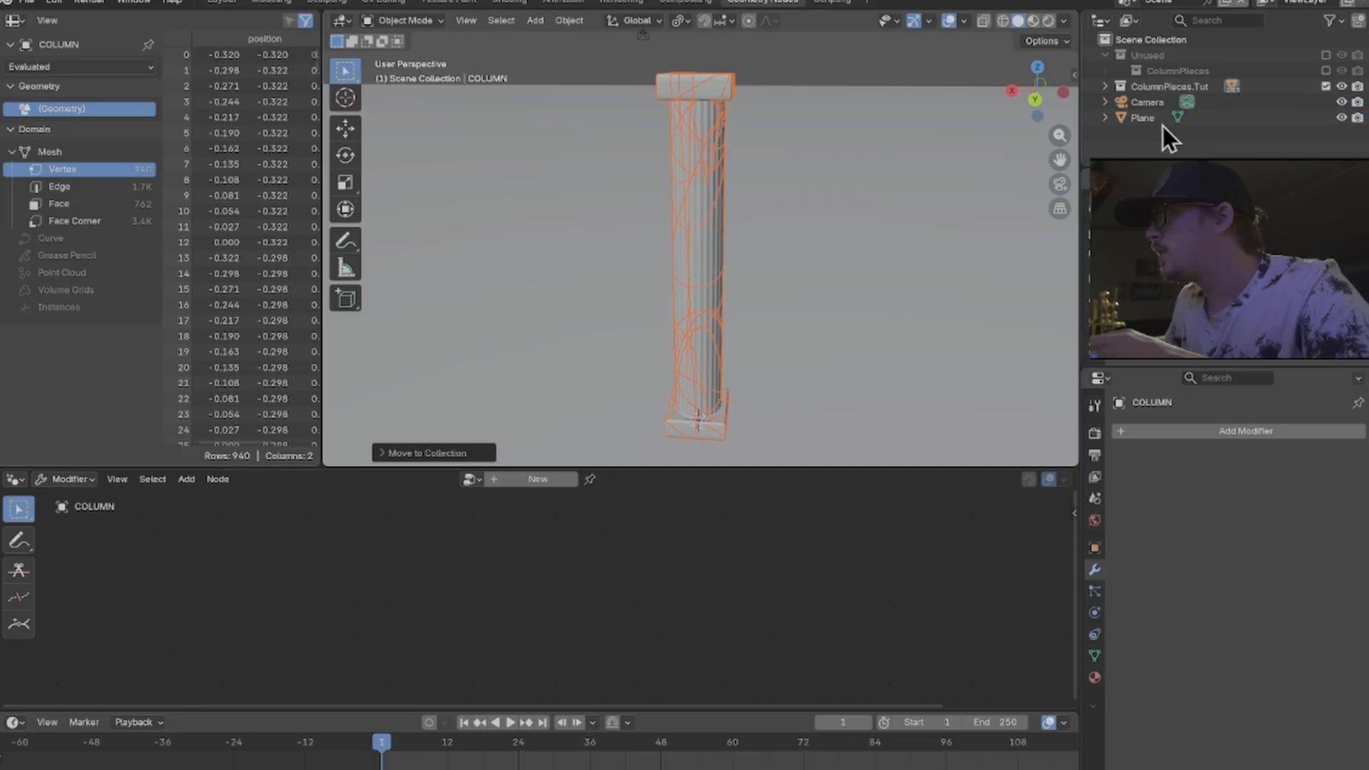
- Check the ColumnPieces.Tut collection's contents by excluding it from the view layer and including it again
left_click(1325, 89)
left_click(1325, 87)
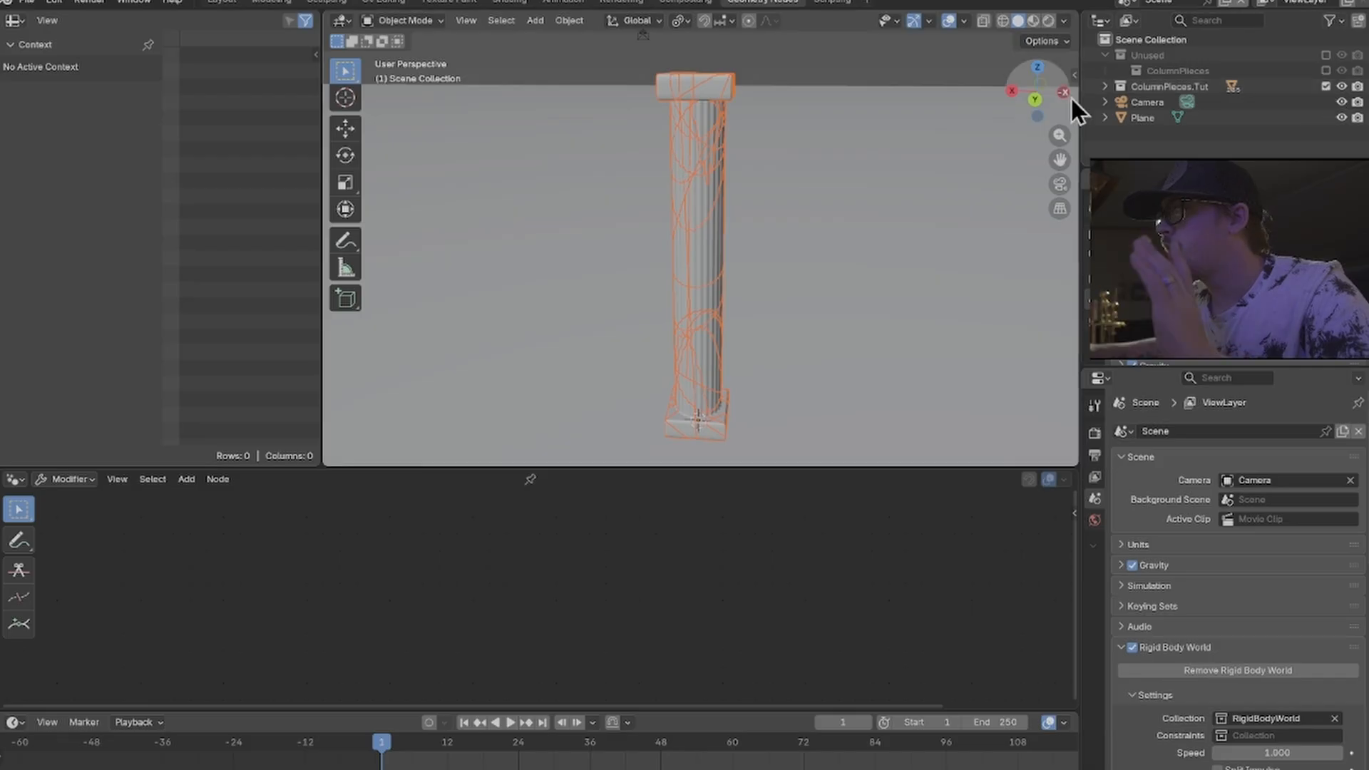
left_click(1325, 86)
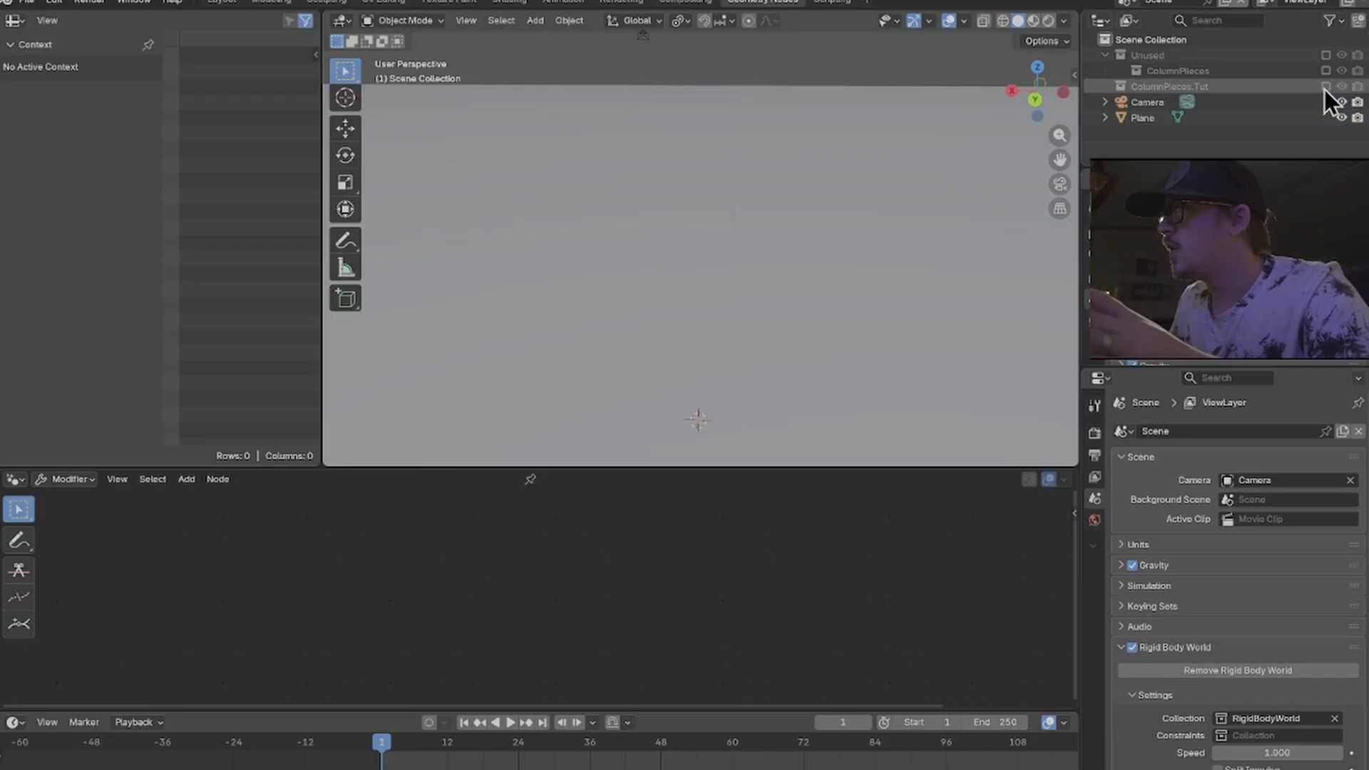
left_click(1325, 86)
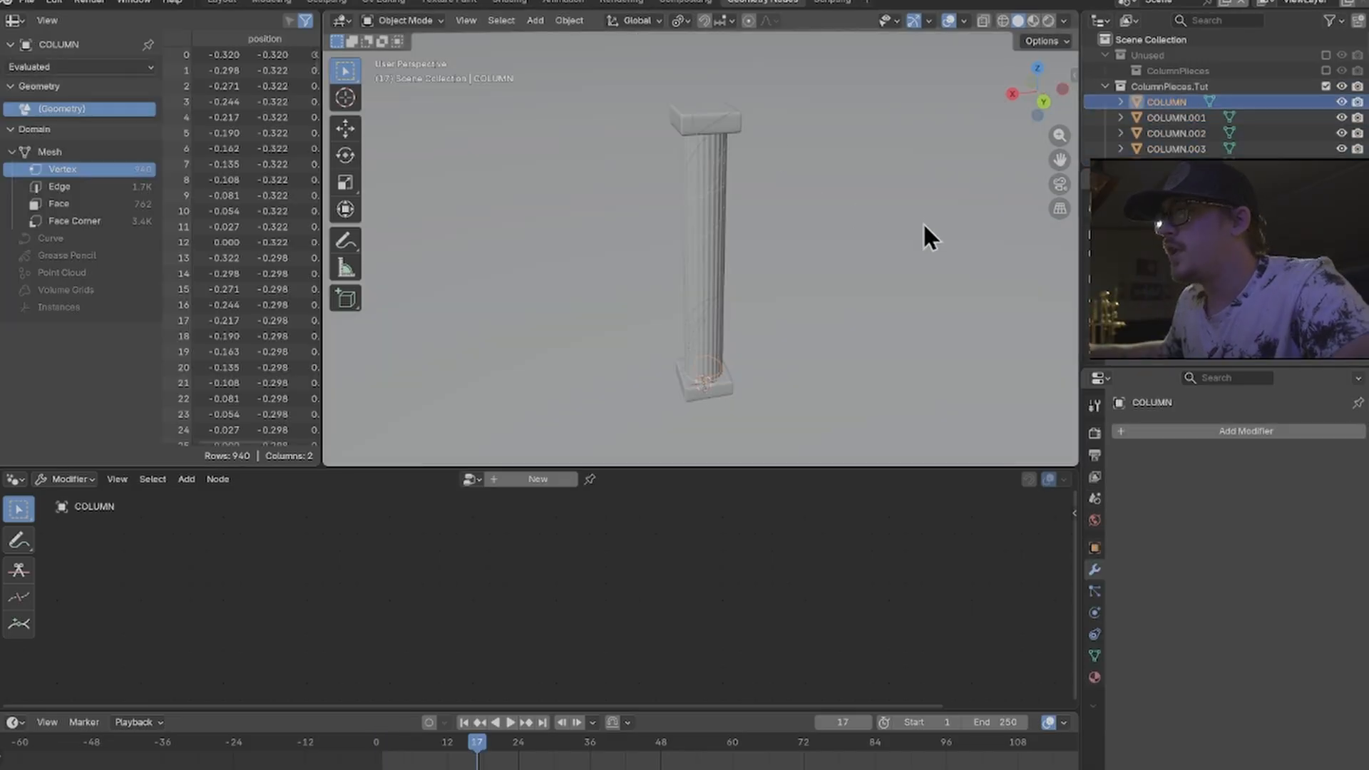
key("g")
right_click(841, 127)
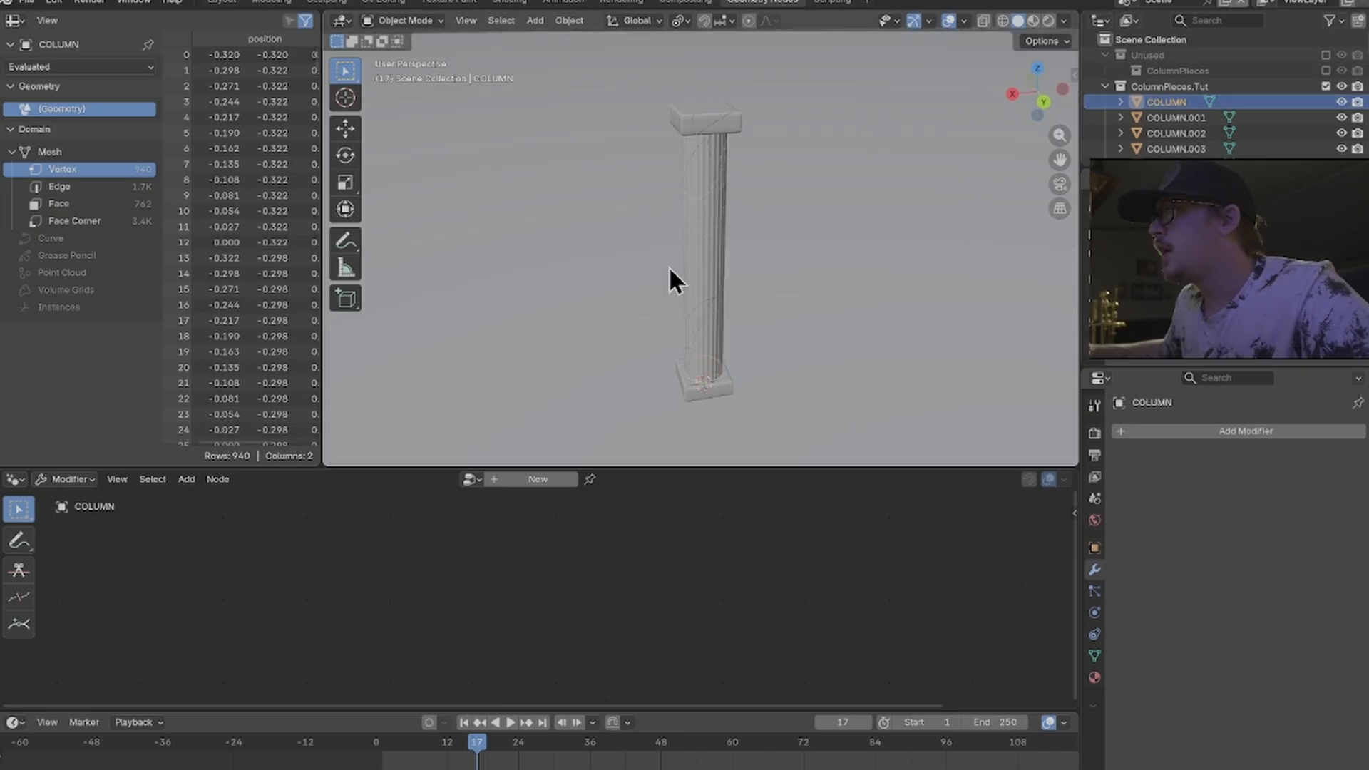
scroll(720, 272, "up", 5)
scroll(720, 272, "down", 5)
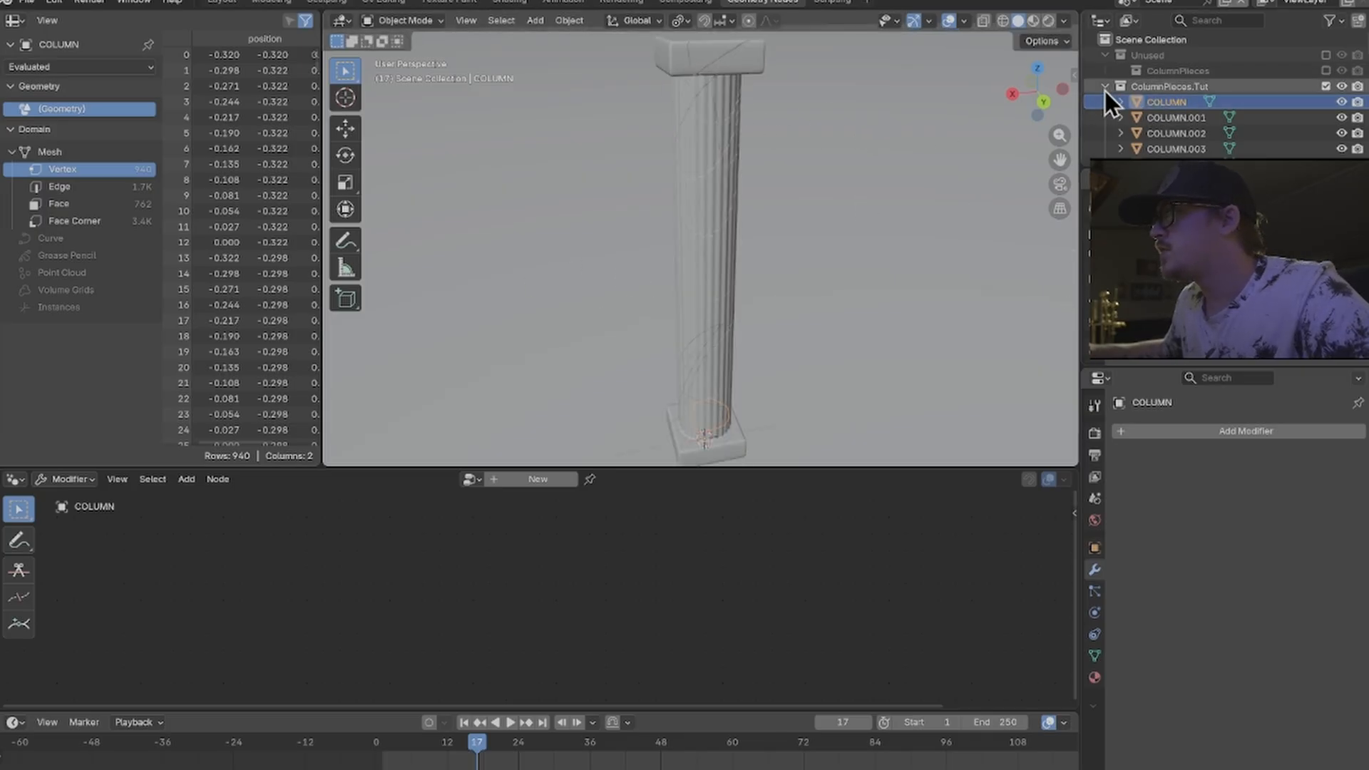
- Select all objects in the ColumnPieces.Tut collection and add active rigid bodies to them
left_click(1105, 87)
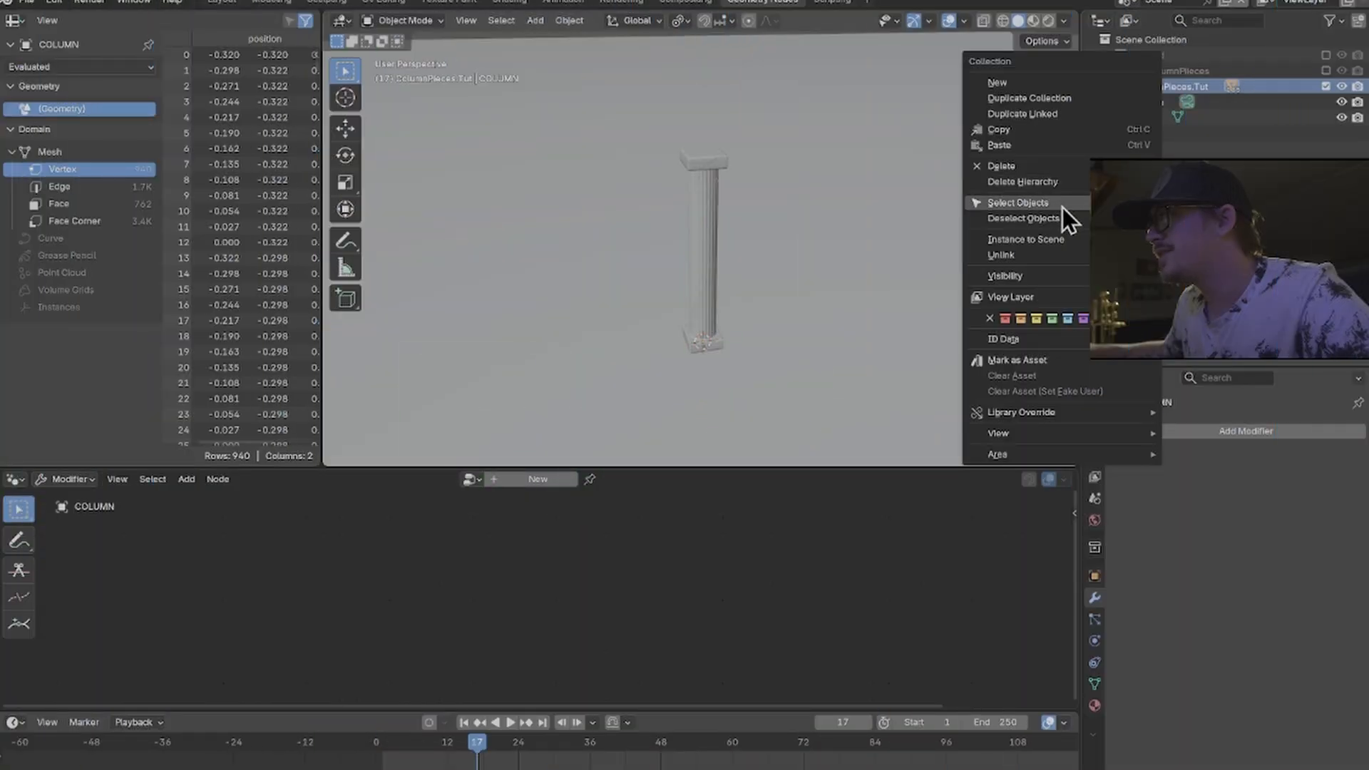
left_click(1062, 205)
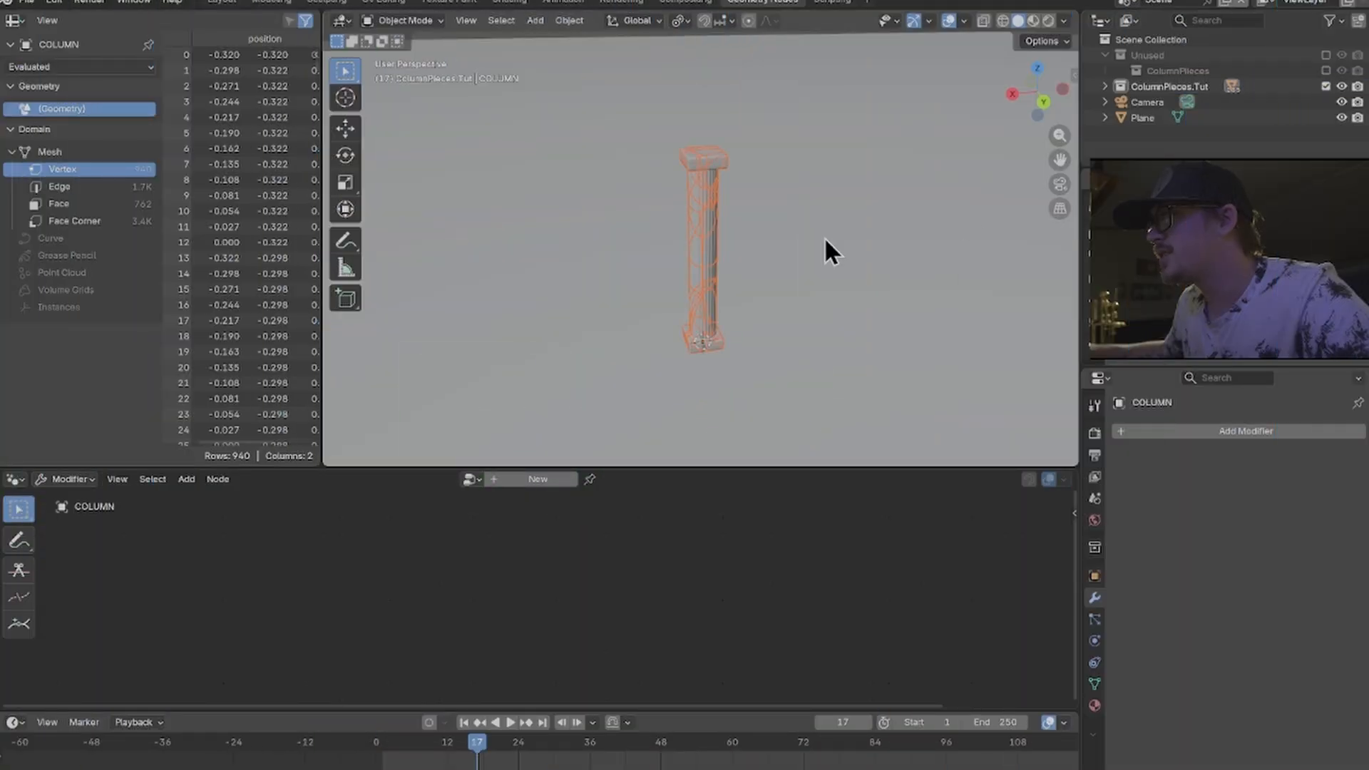
scroll(728, 298, "up", 3)
scroll(667, 307, "down", 3)
middle_click_drag(639, 311, 649, 271)
left_click(570, 21)
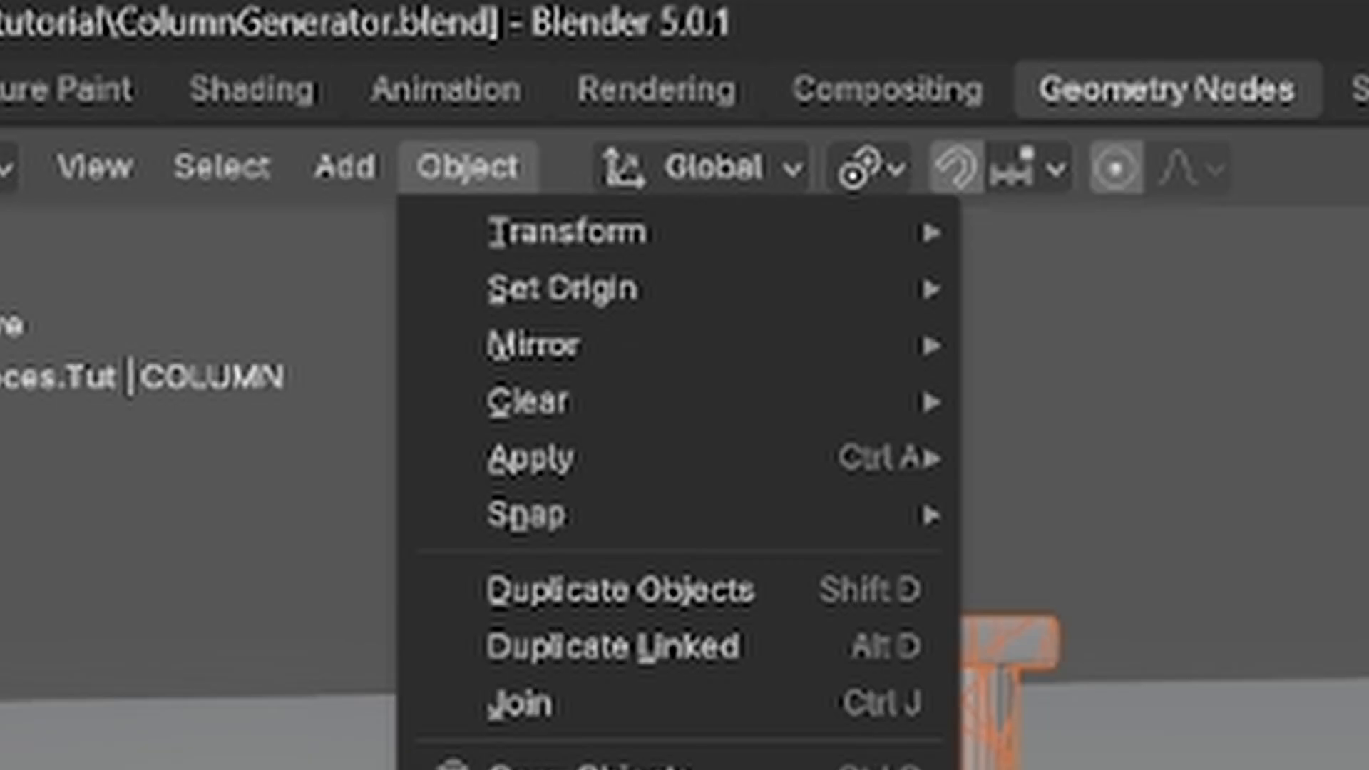
mouse_move(652, 248)
left_click(830, 258)
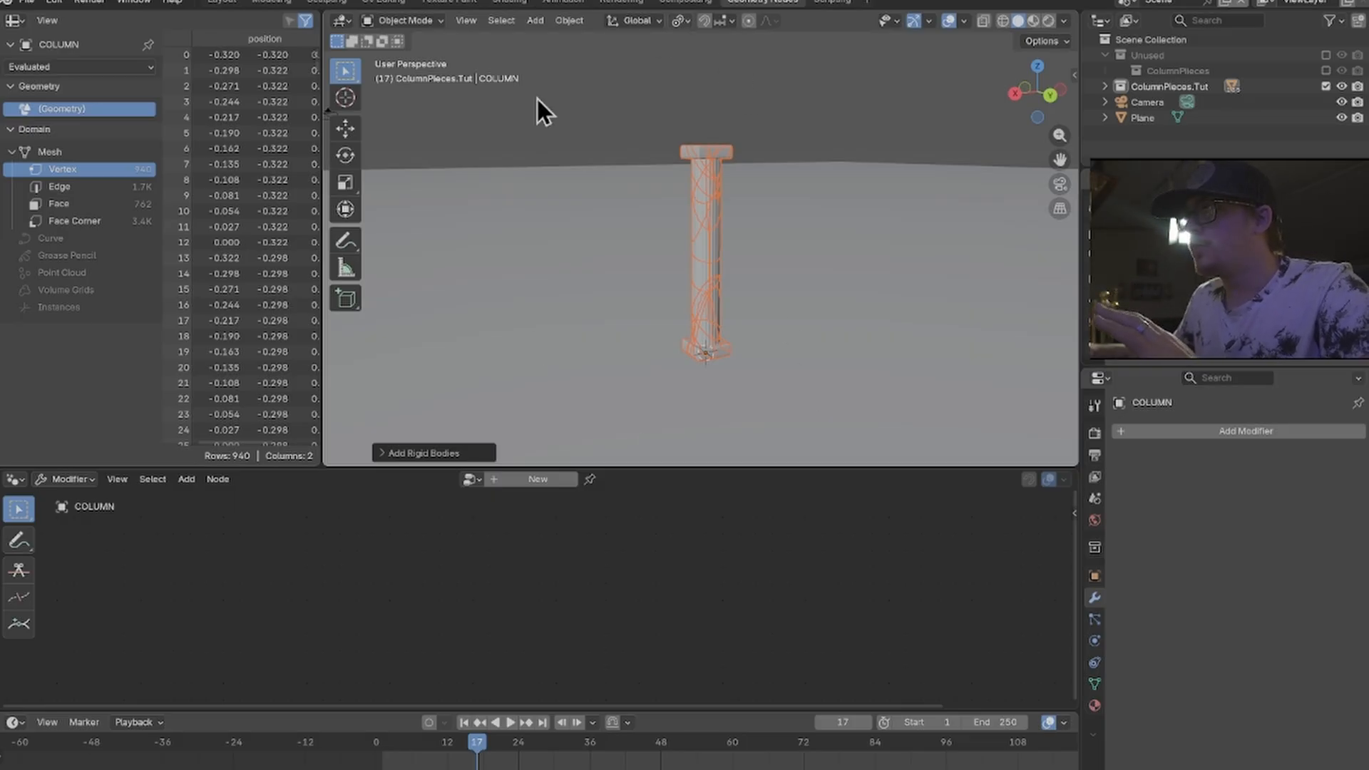
- Return the timeline to frame 1 and play the rigid body simulation
left_click(464, 723)
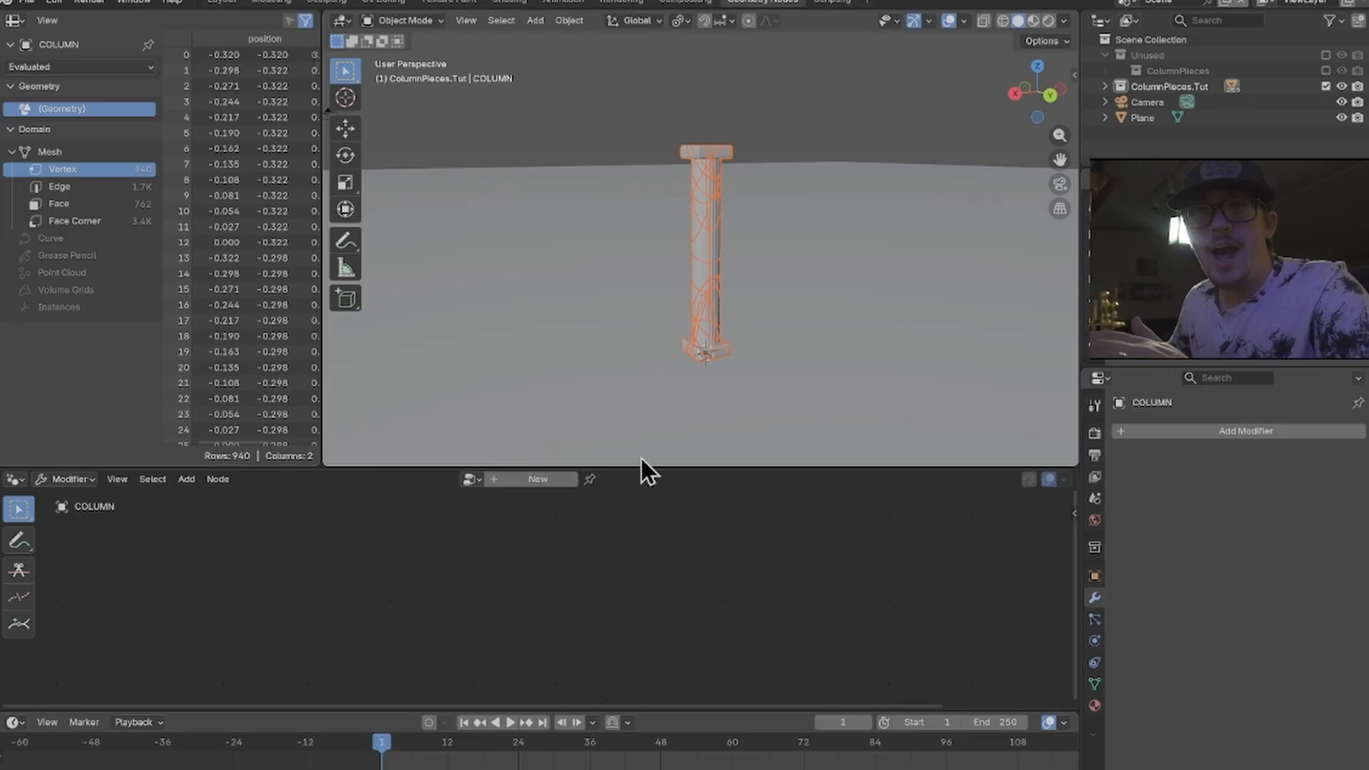
key("space")
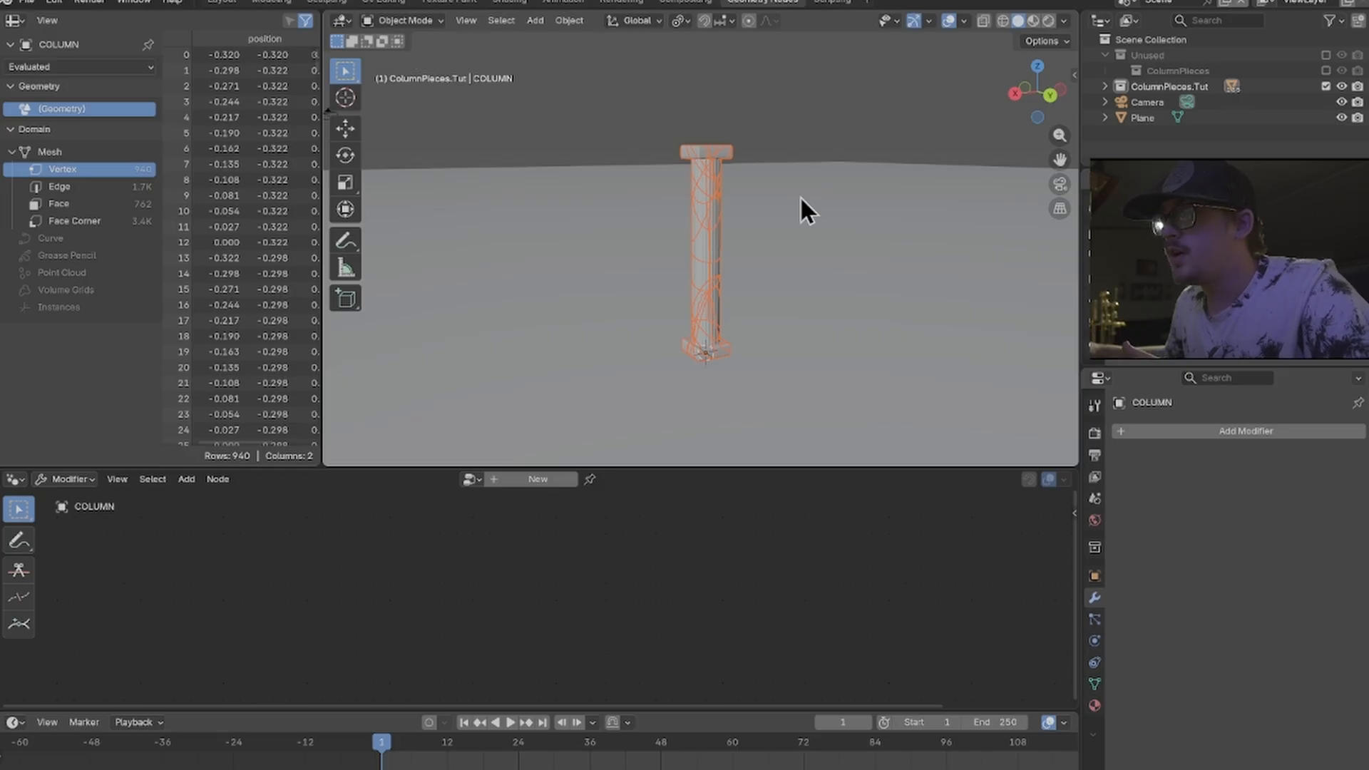
scroll(801, 196, "up", 4)
- Show the physics properties of the active column piece and examine its rigid body settings
left_click(1095, 641)
scroll(1165, 593, "down", 5)
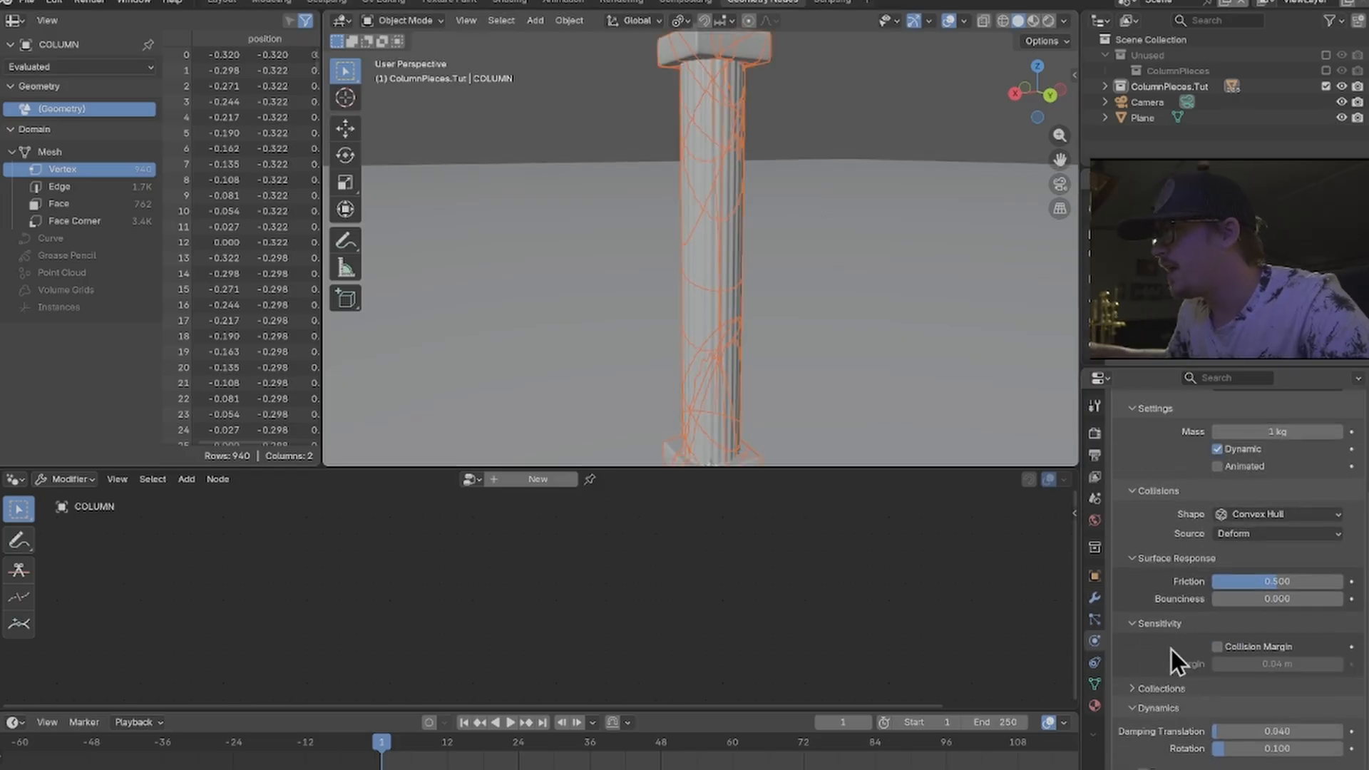
scroll(1171, 649, "up", 1)
scroll(793, 455, "up", 2)
scroll(793, 455, "down", 4)
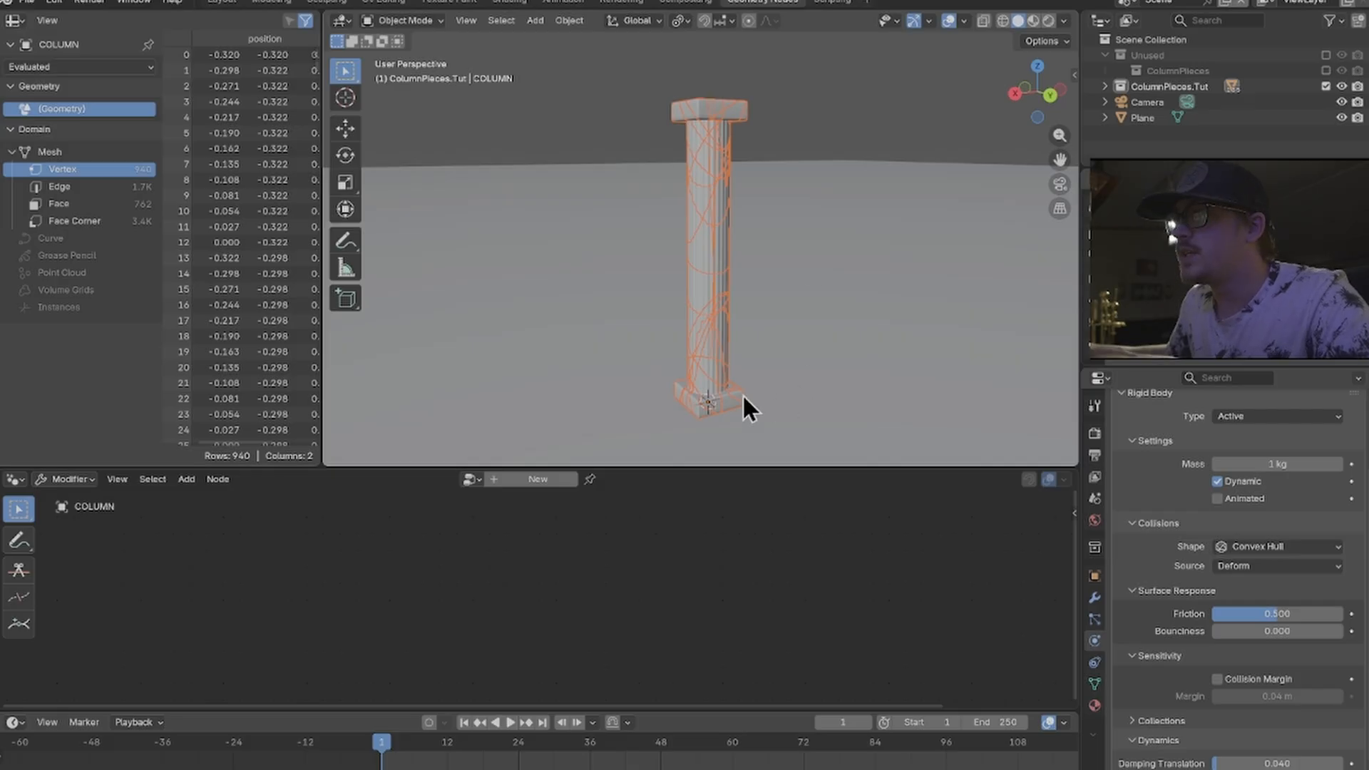
scroll(756, 285, "down", 2)
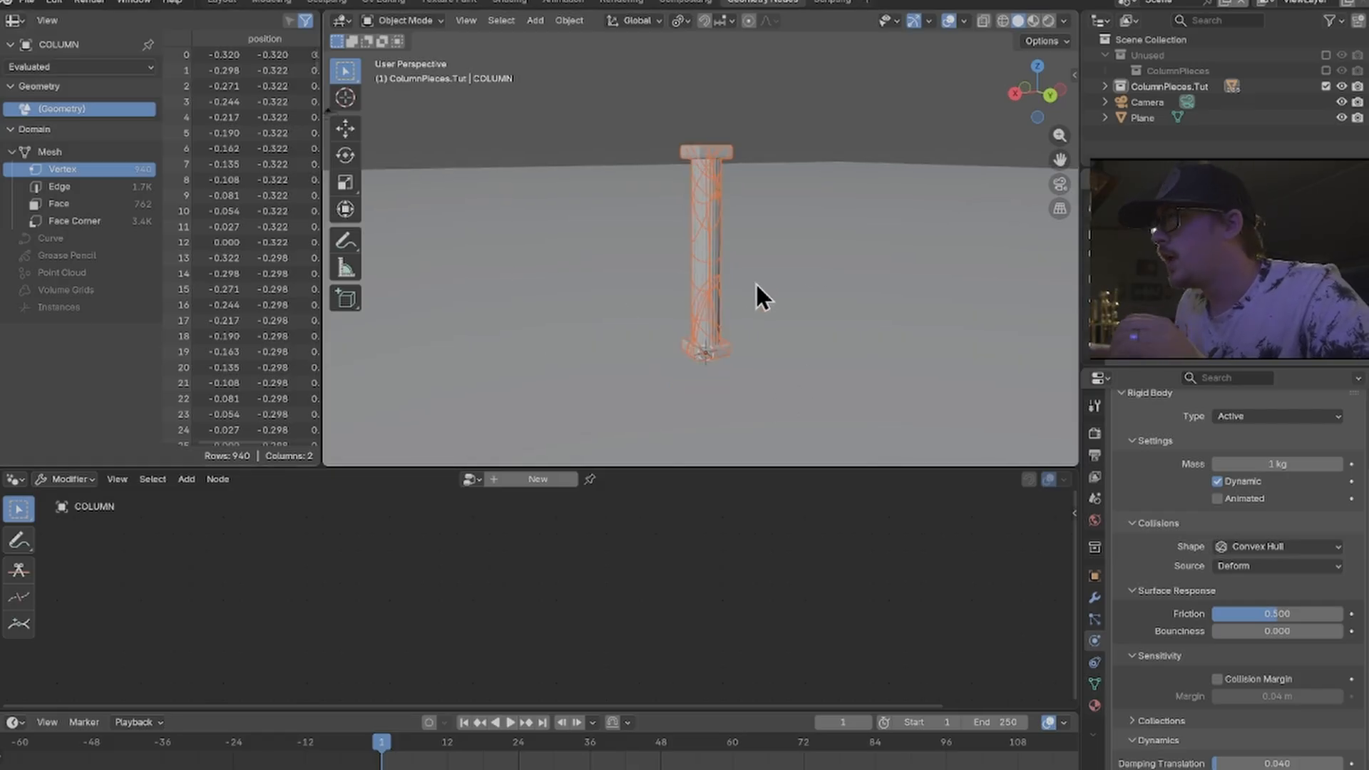
- Add a passive rigid body to the ground plane
left_click(823, 372)
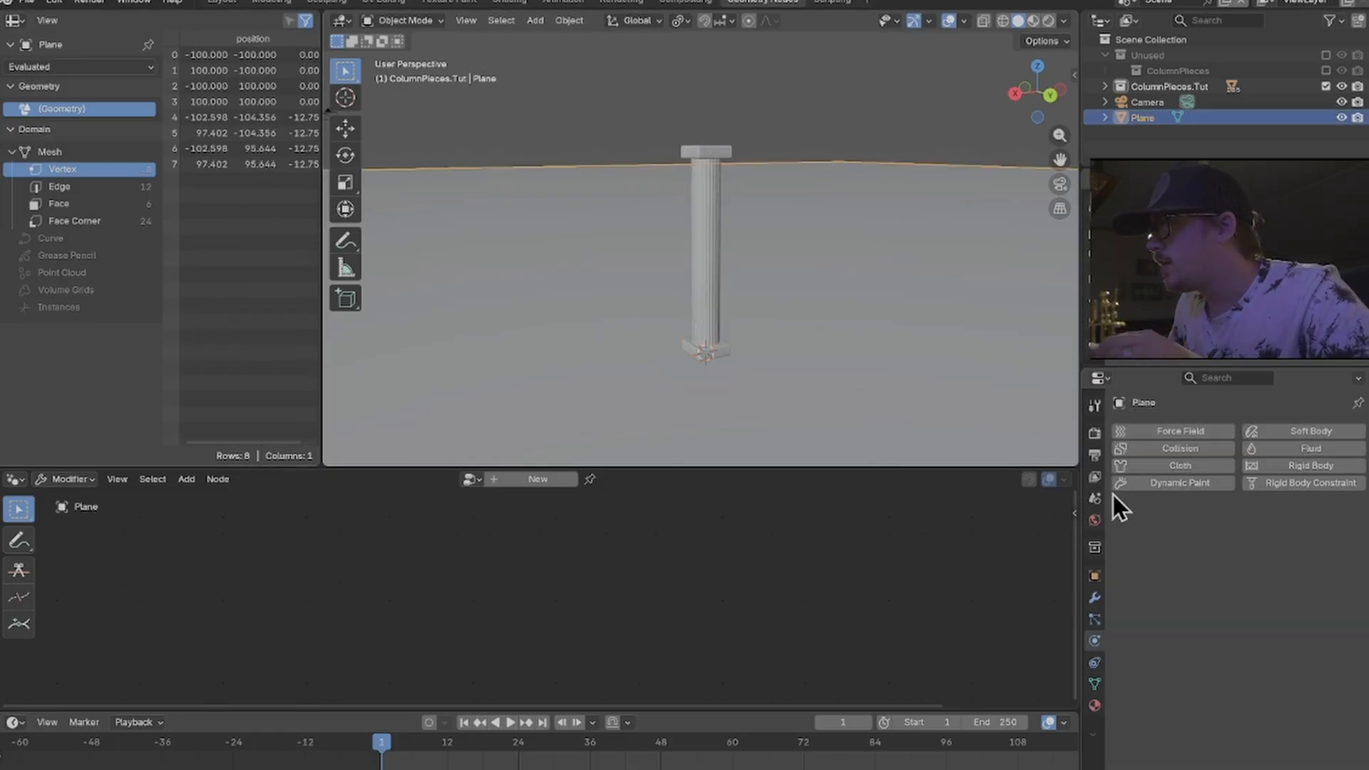
left_click(569, 20)
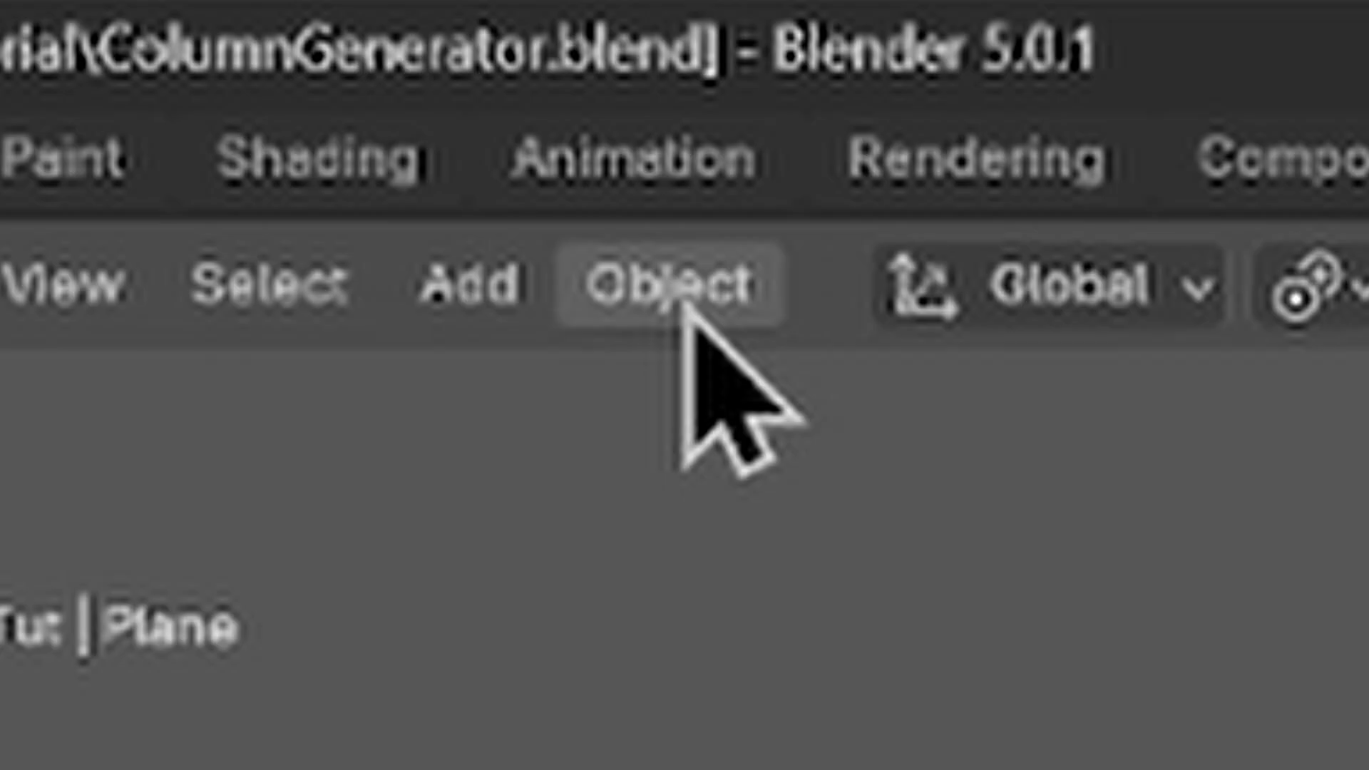
left_click(573, 23)
mouse_move(410, 143)
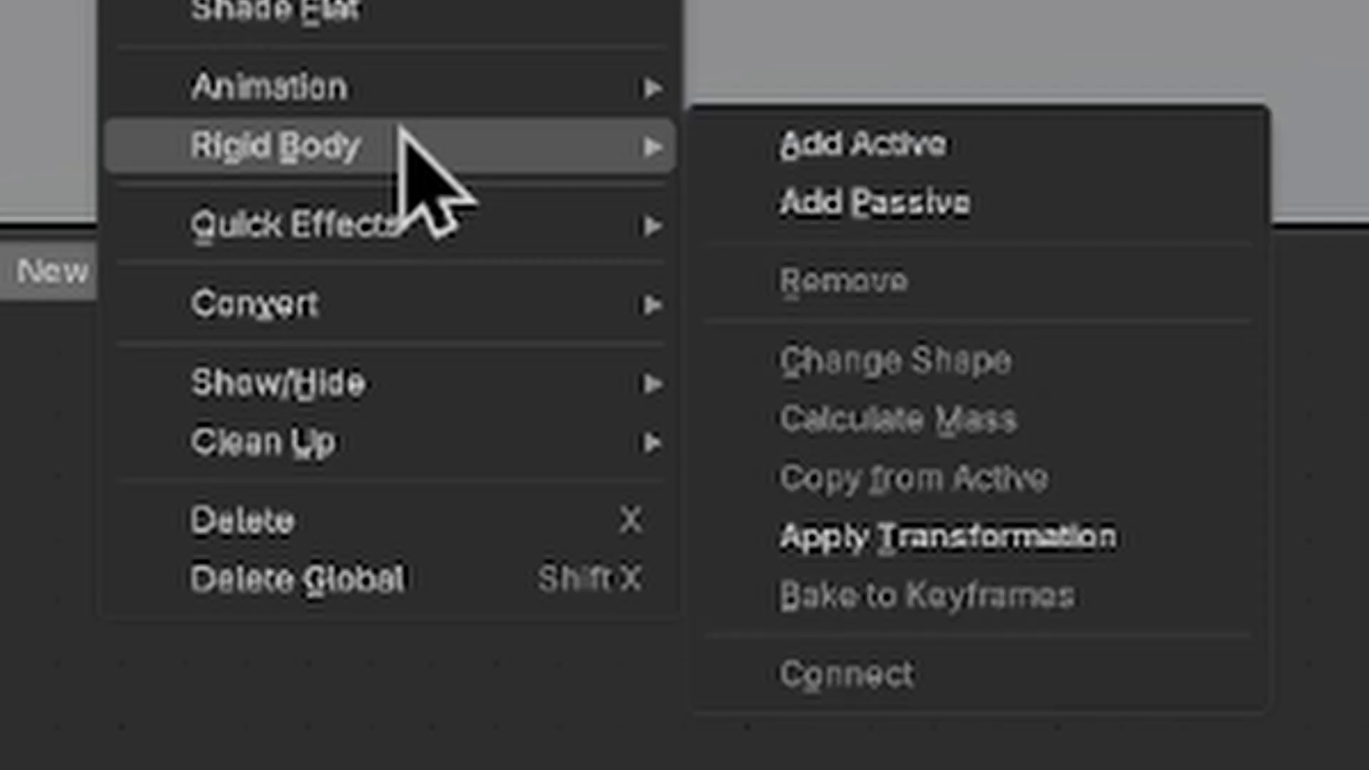
left_click(1107, 212)
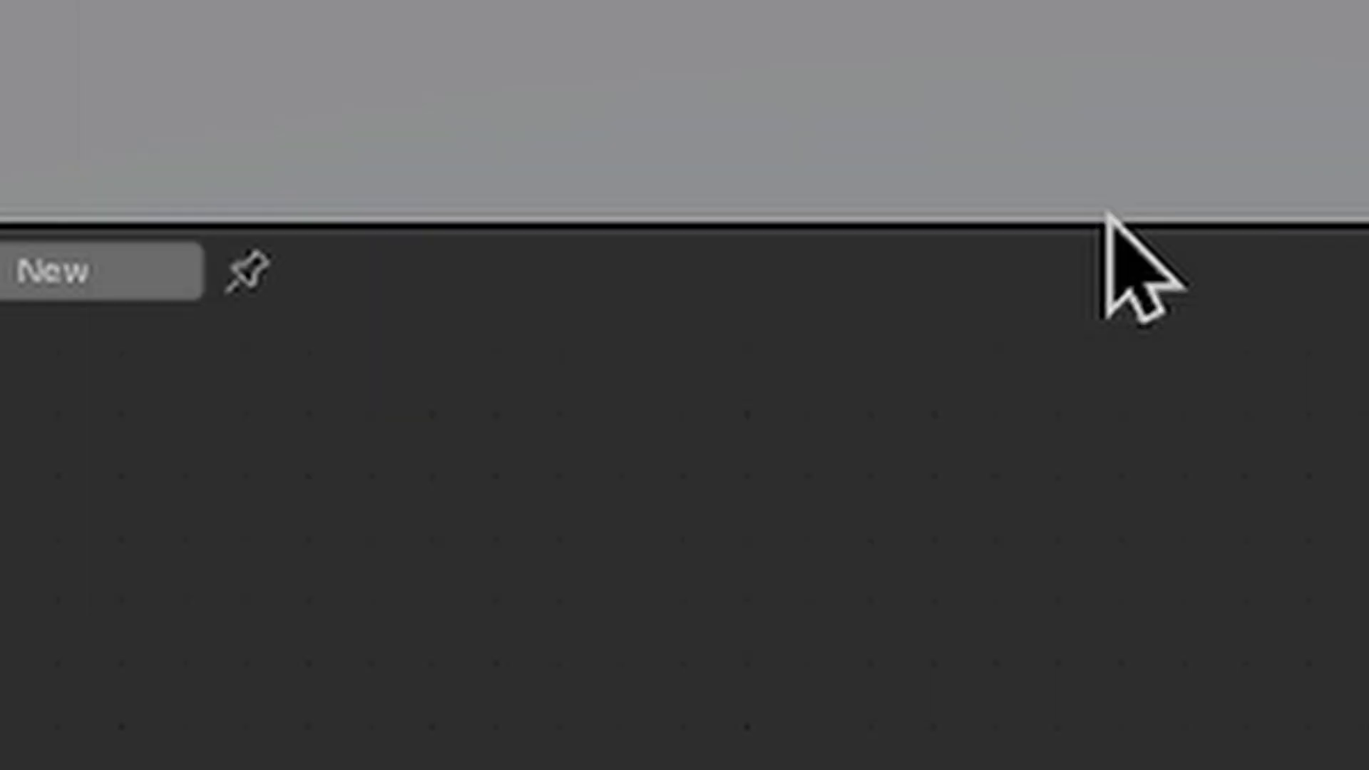
- Select all objects in the ColumnPieces.Tut collection and make COLUMN the active object, showing its rigid body collision and sensitivity settings
right_click(1081, 117)
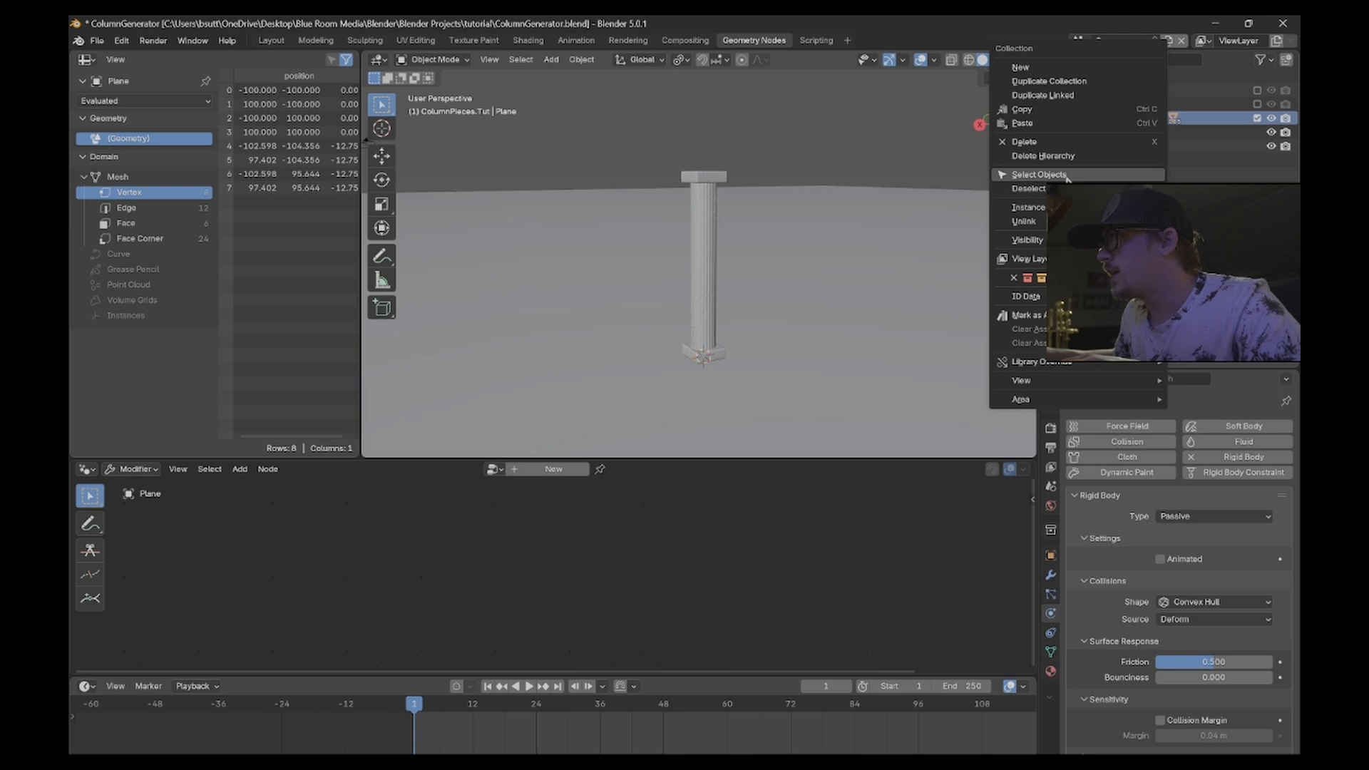
left_click(1039, 175)
scroll(832, 138, "up", 4)
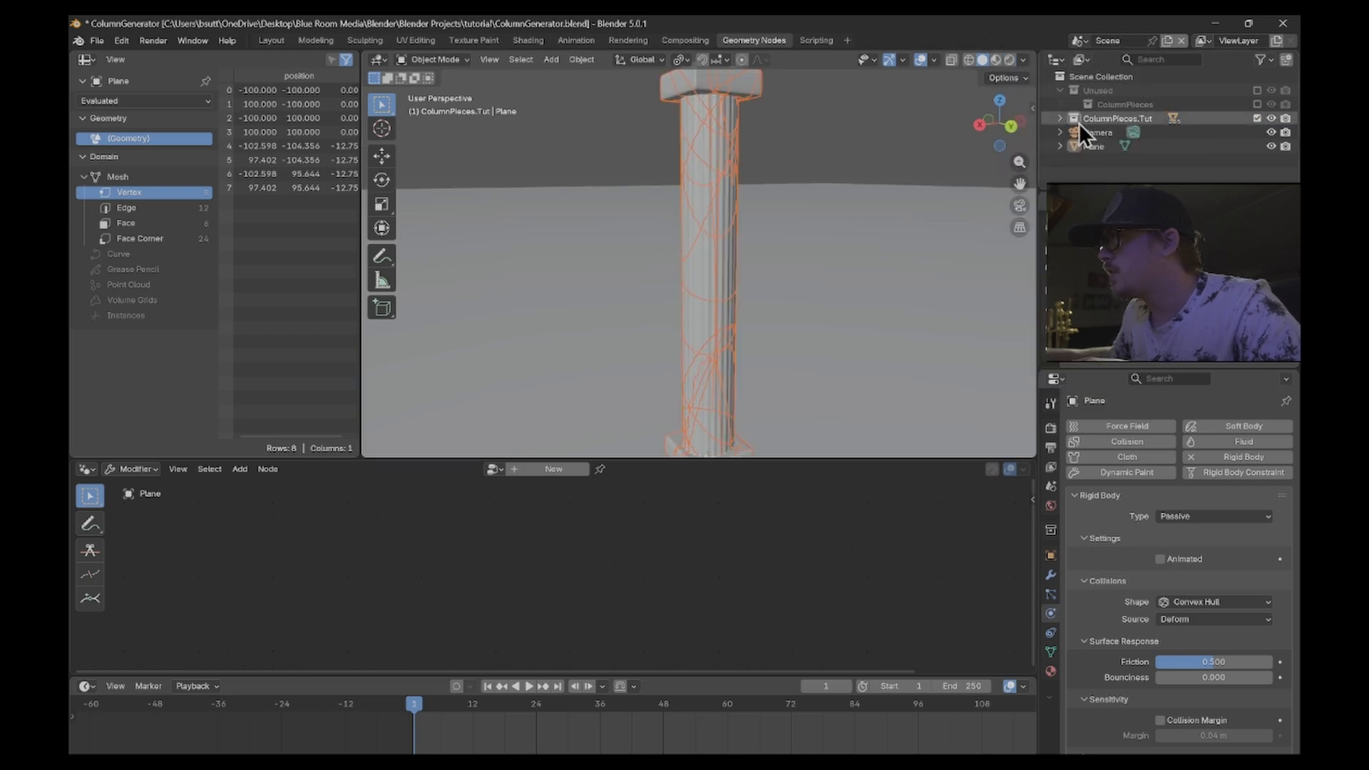
left_click(1060, 119)
left_click(1171, 101, "ctrl")
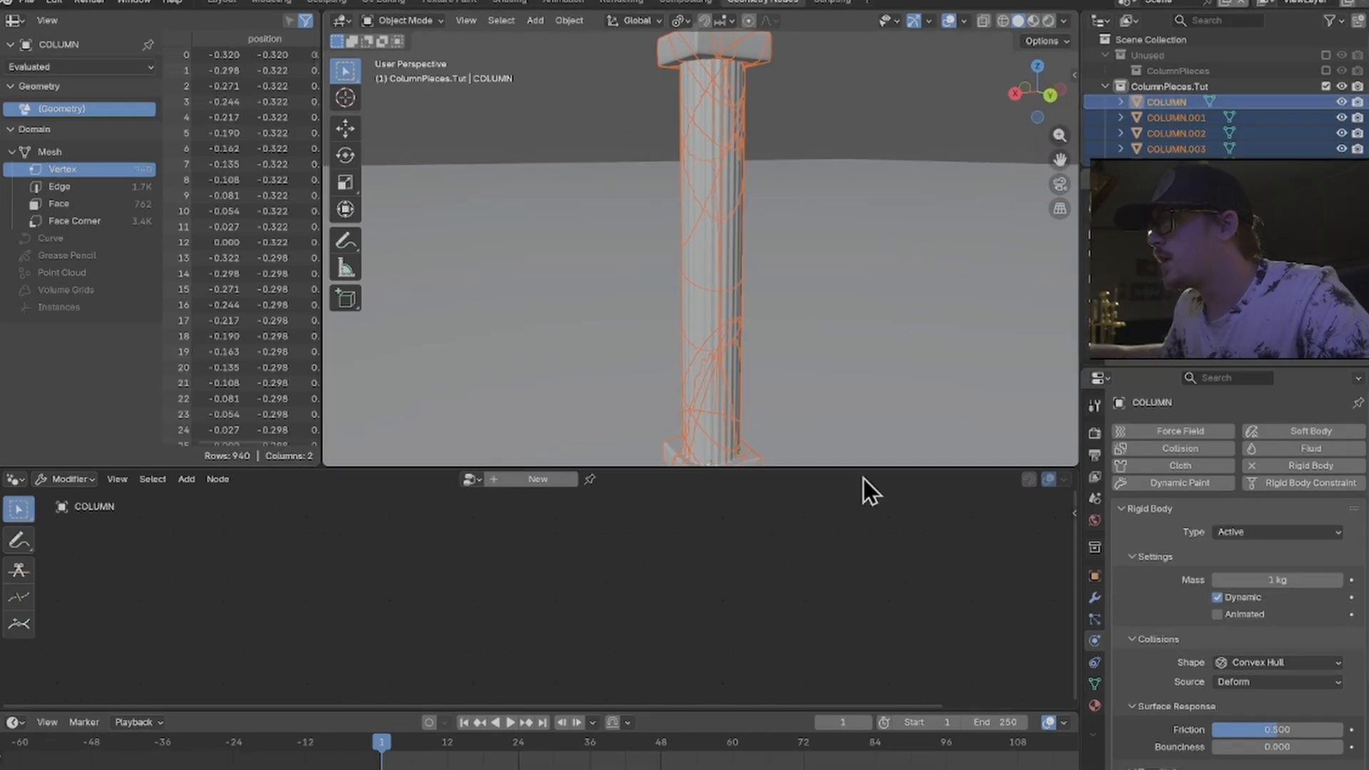
scroll(1216, 561, "down", 6)
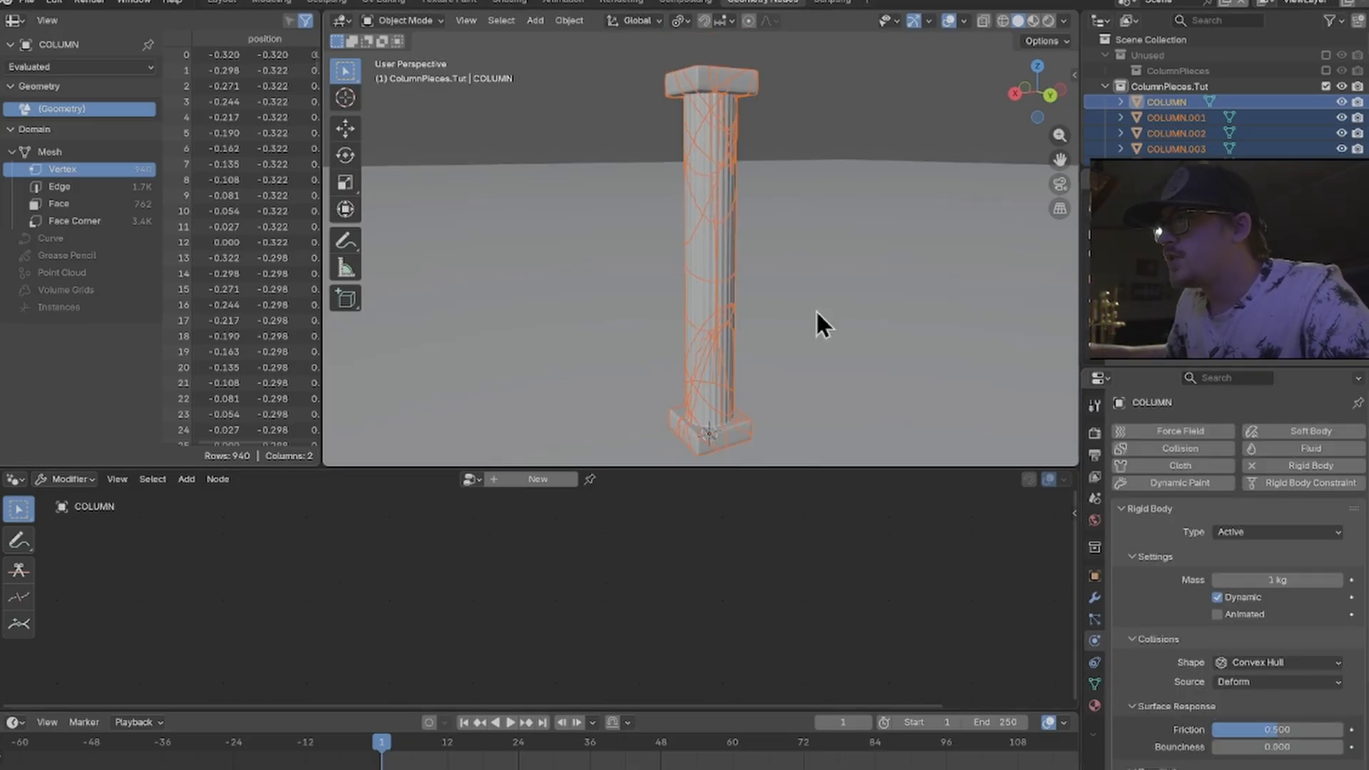
scroll(1221, 532, "down", 3)
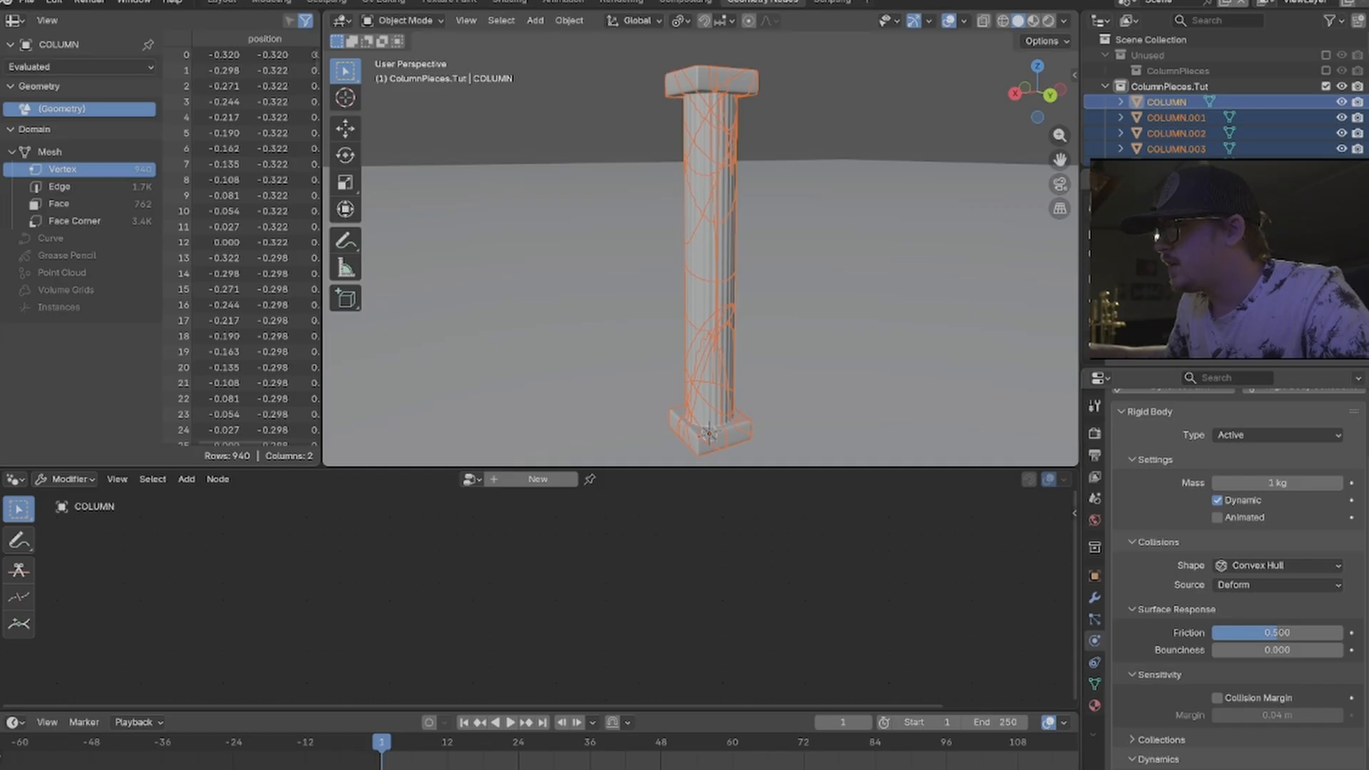
- Examine COLUMN's rigid body type, mass, collision, surface response and dynamics settings
scroll(1225, 602, "up", 2)
scroll(1186, 635, "down", 1)
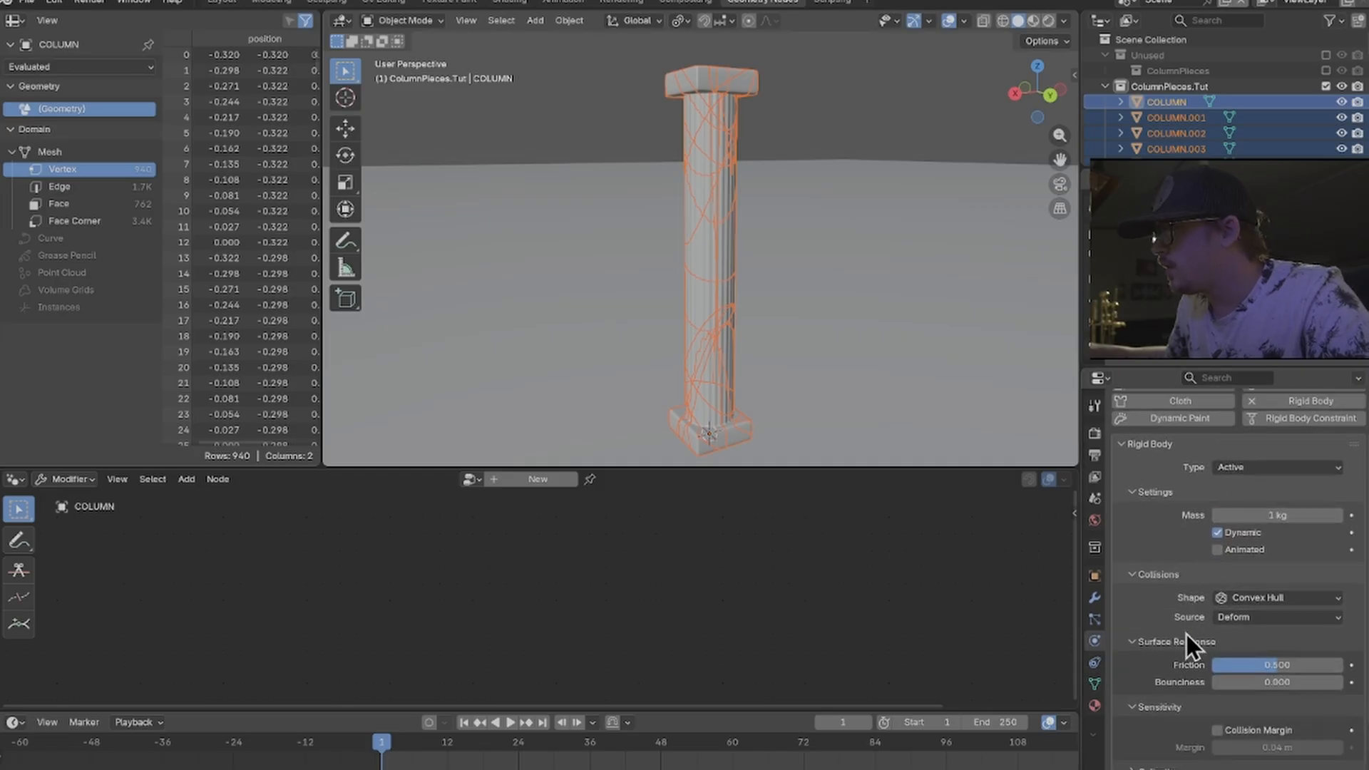
scroll(1139, 473, "up", 2)
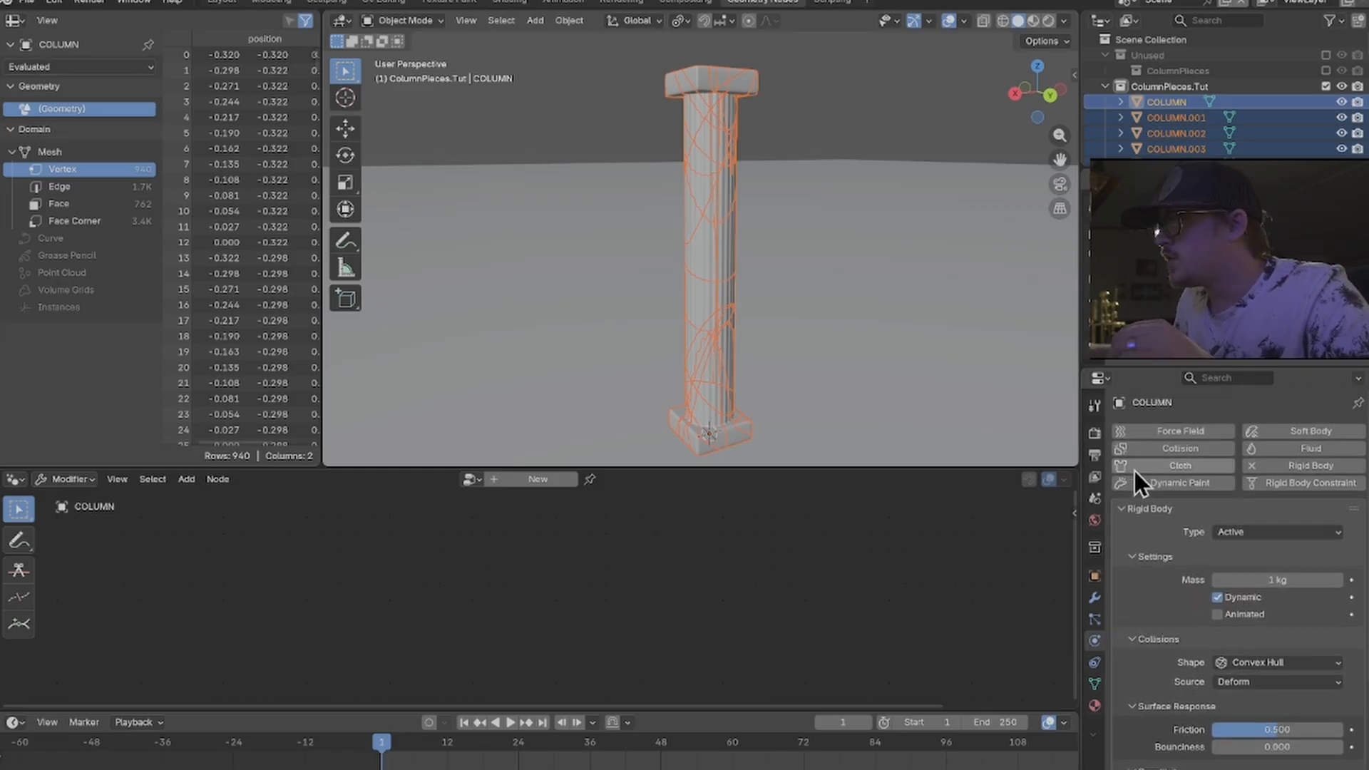
scroll(1177, 535, "down", 4)
scroll(1173, 585, "up", 1)
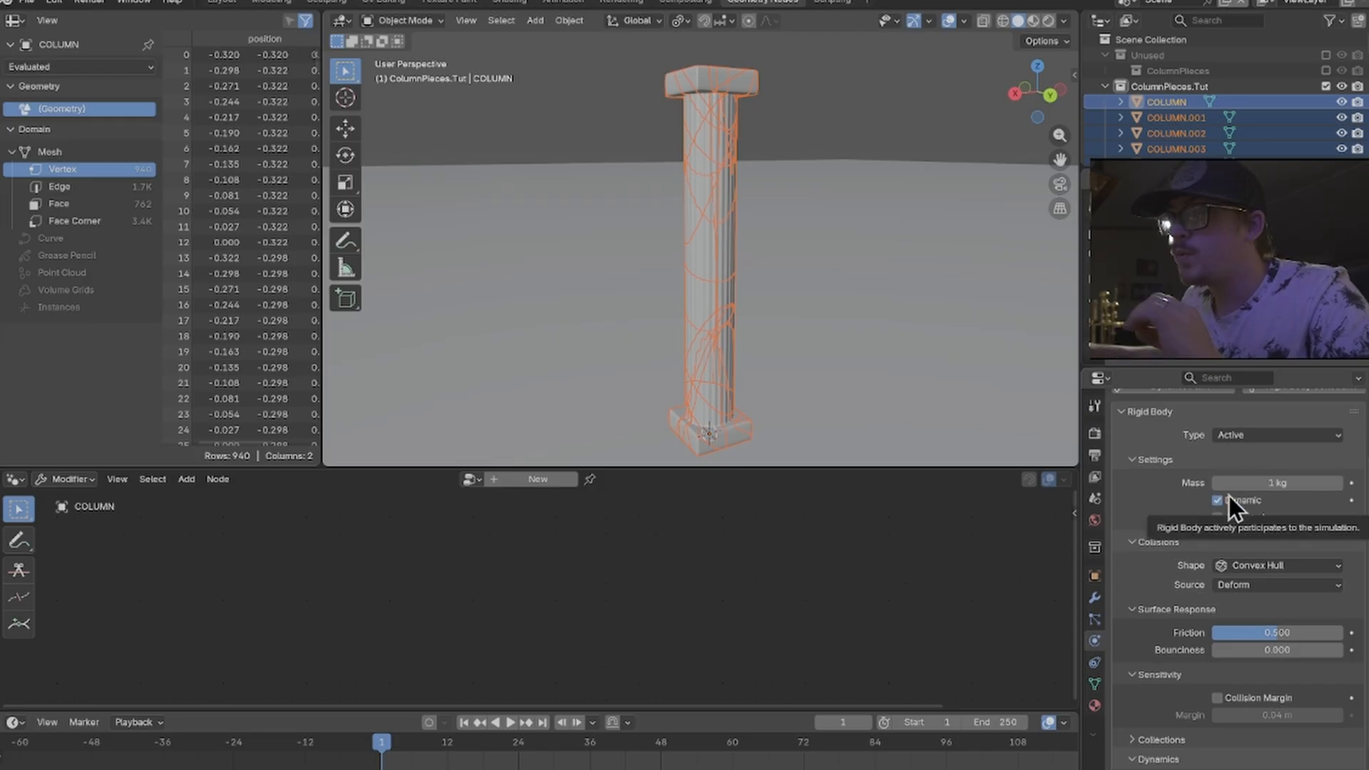
scroll(1205, 503, "down", 1)
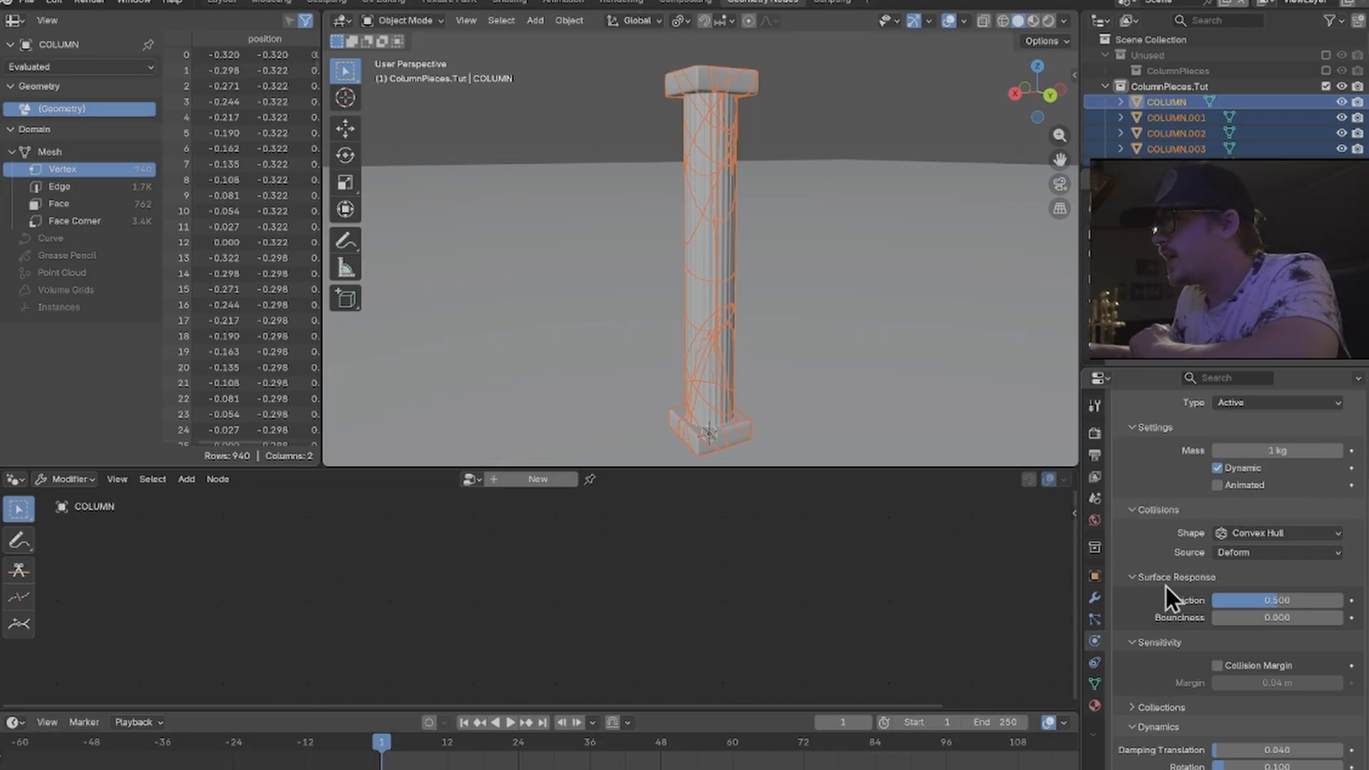
scroll(1163, 586, "down", 1)
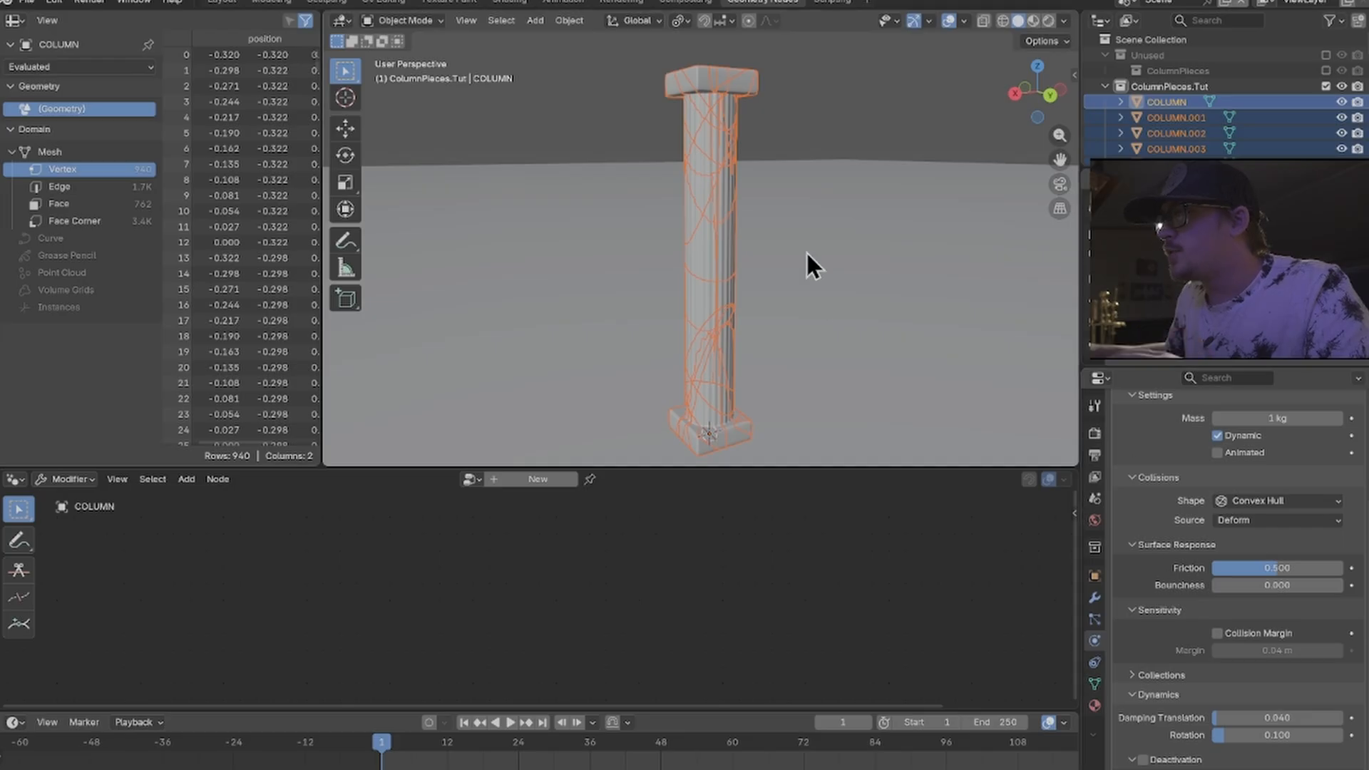
- Set the rigid body collision shape of COLUMN to Mesh, with Deform as its source
scroll(699, 241, "up", 3)
left_click(1257, 503)
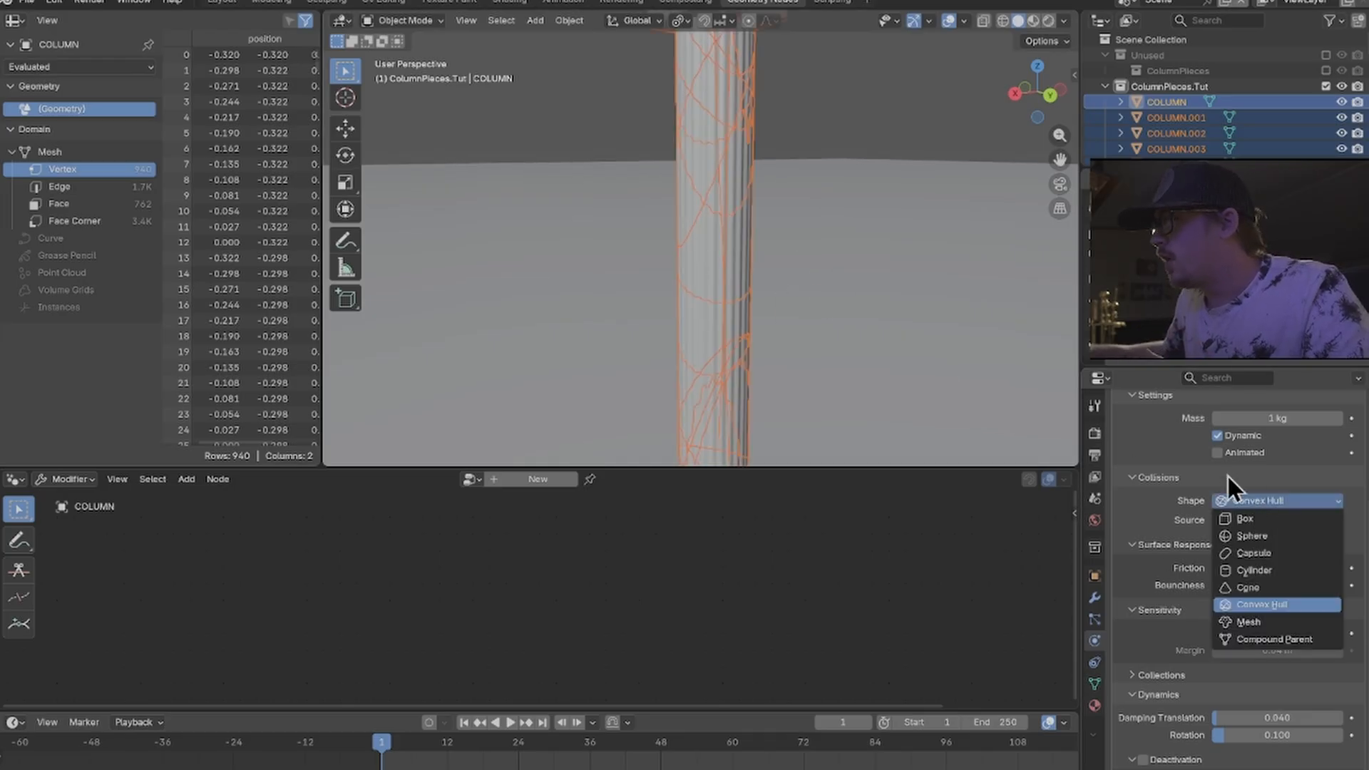
left_click(1301, 622)
left_click(1239, 520)
left_click(1235, 555)
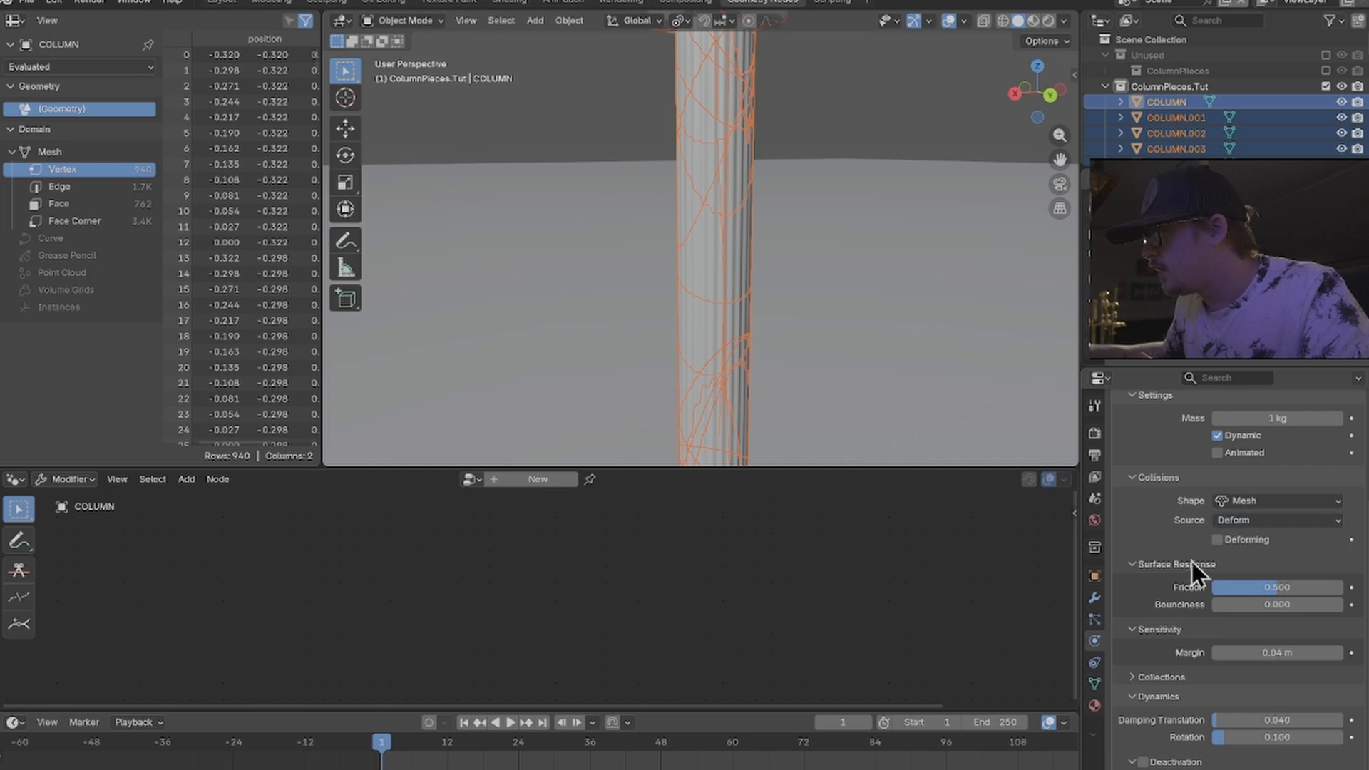
- Set the surface response friction of COLUMN to 1.000
scroll(1190, 566, "down", 1)
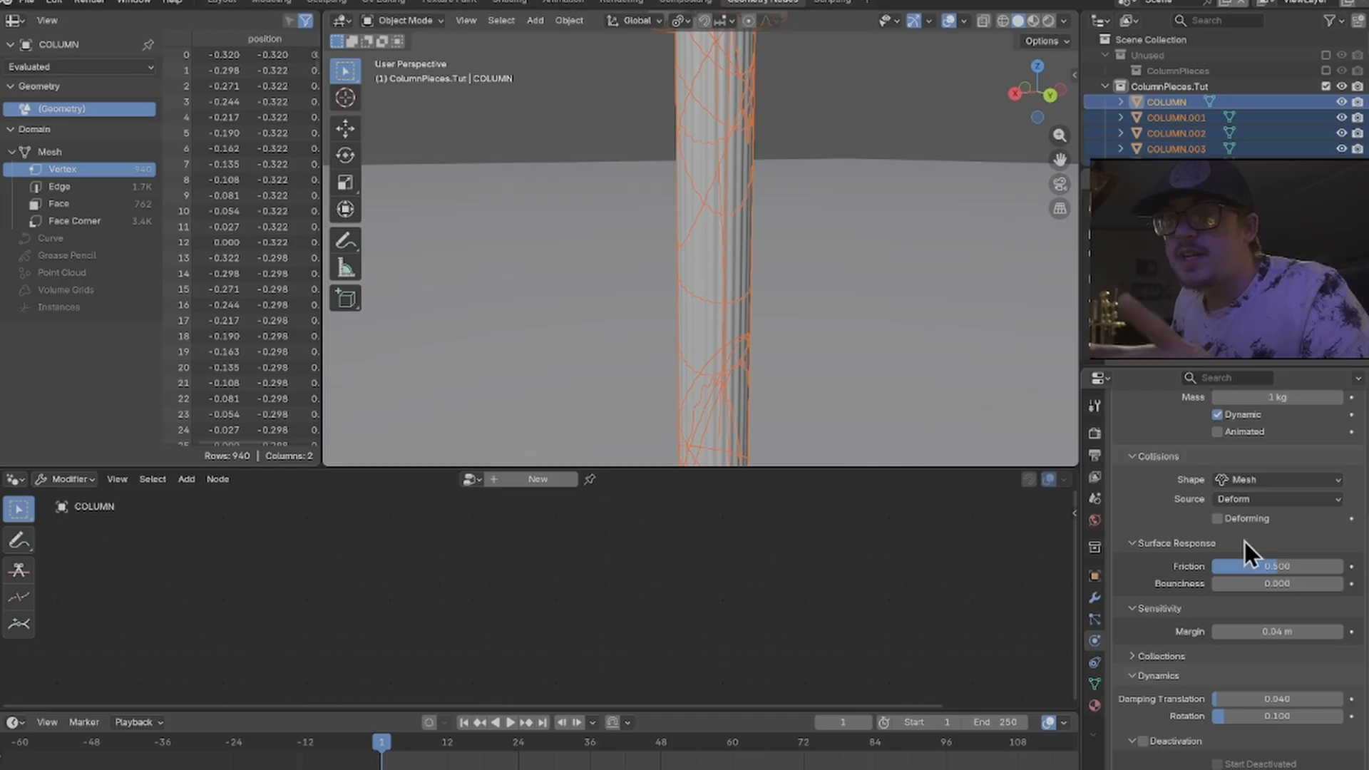
mouse_move(1261, 567)
left_mouse_down()
mouse_move(1289, 567)
mouse_move(1256, 567)
left_mouse_up()
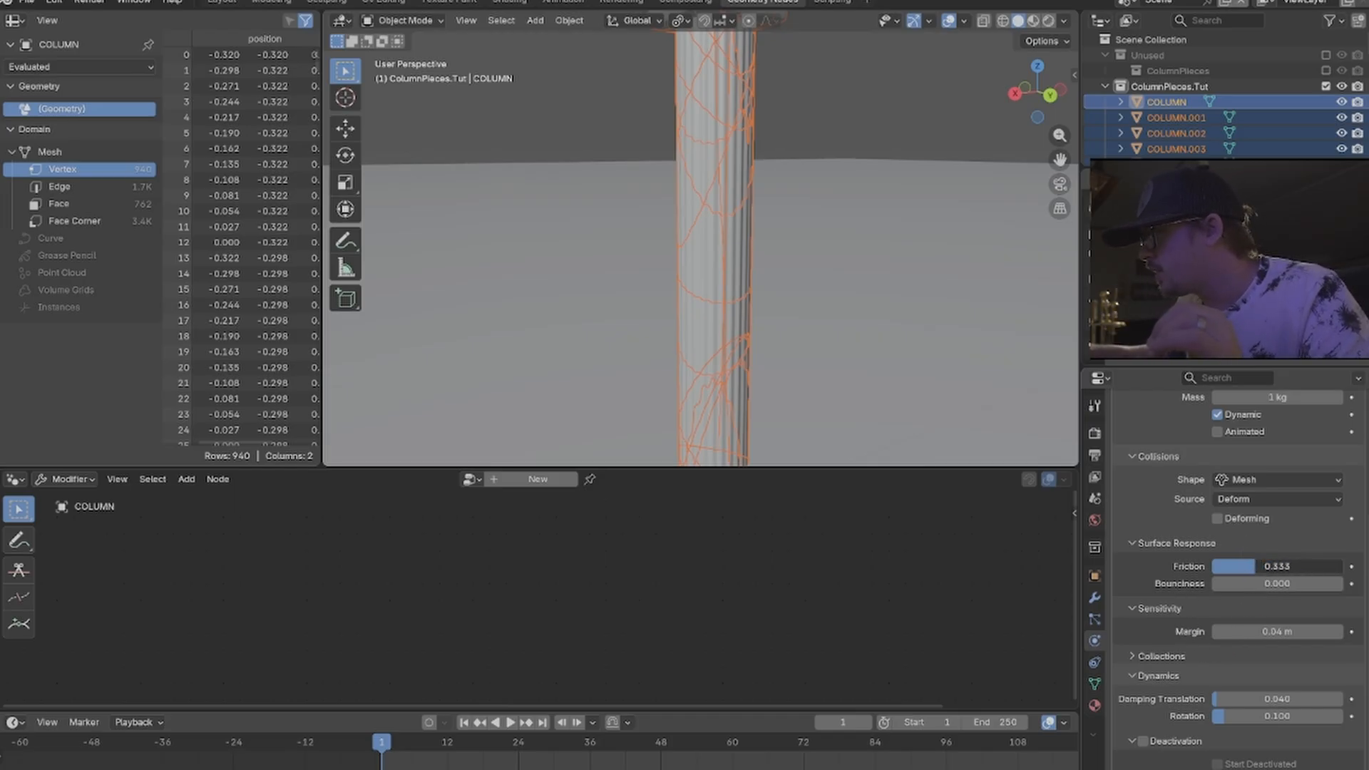
left_click_drag(1238, 567, 1234, 567)
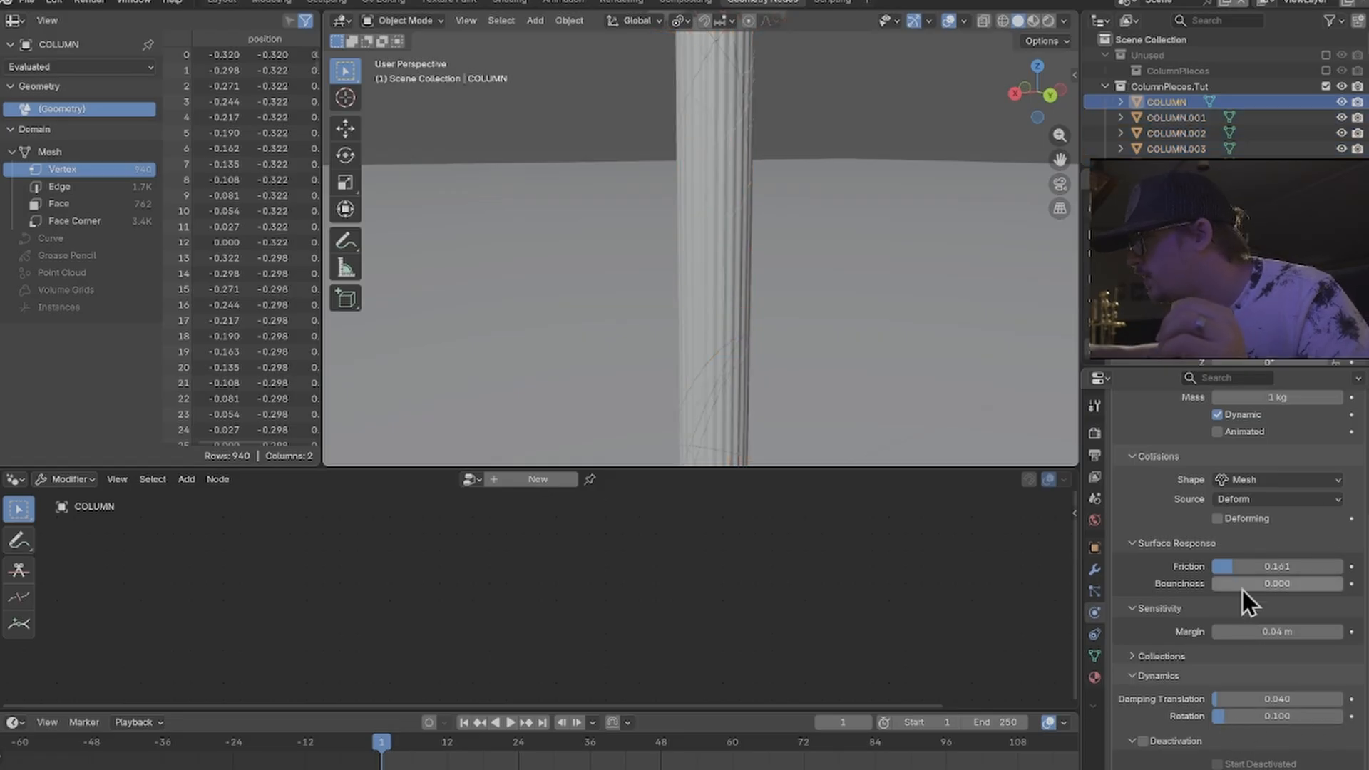
left_click_drag(1242, 566, 1327, 566)
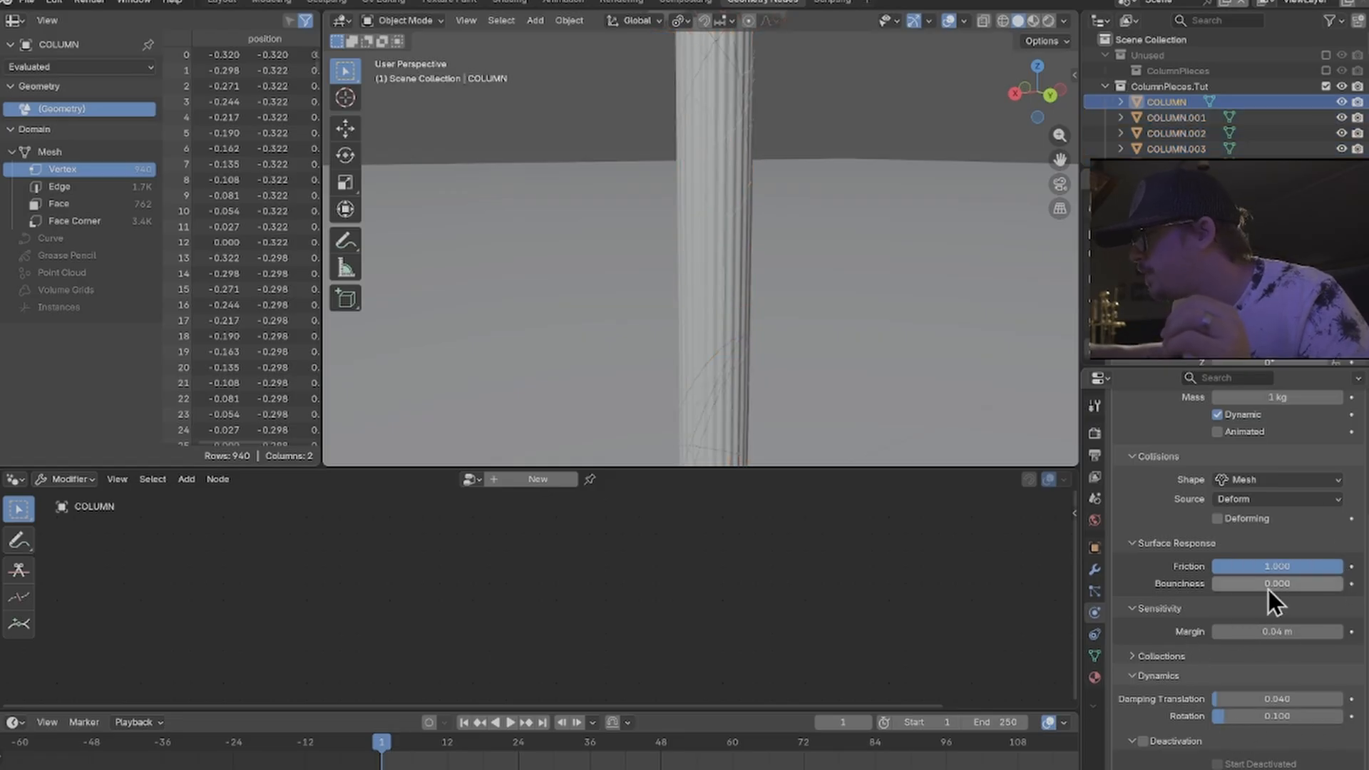
- Set the collision sensitivity margin of COLUMN to 0.00001 m
left_click(1273, 635)
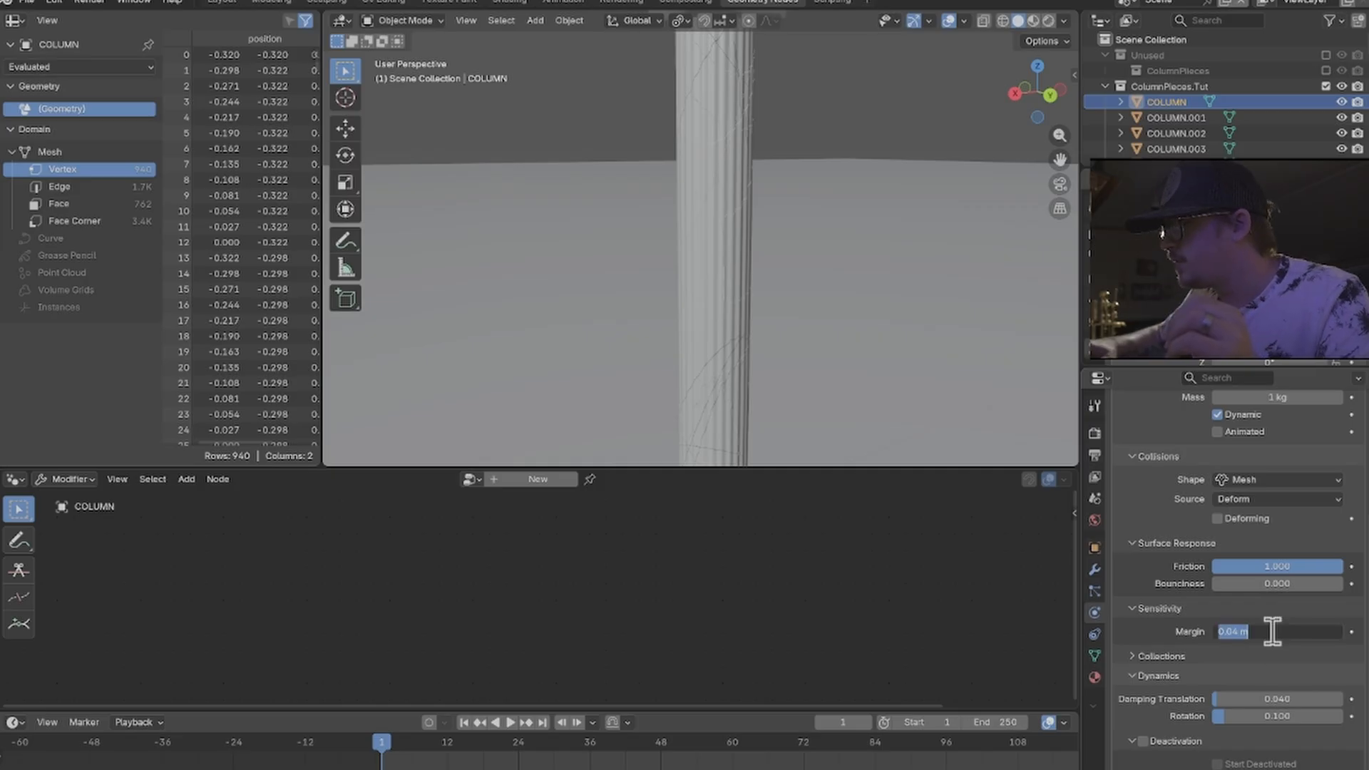
type("0")
key("Return")
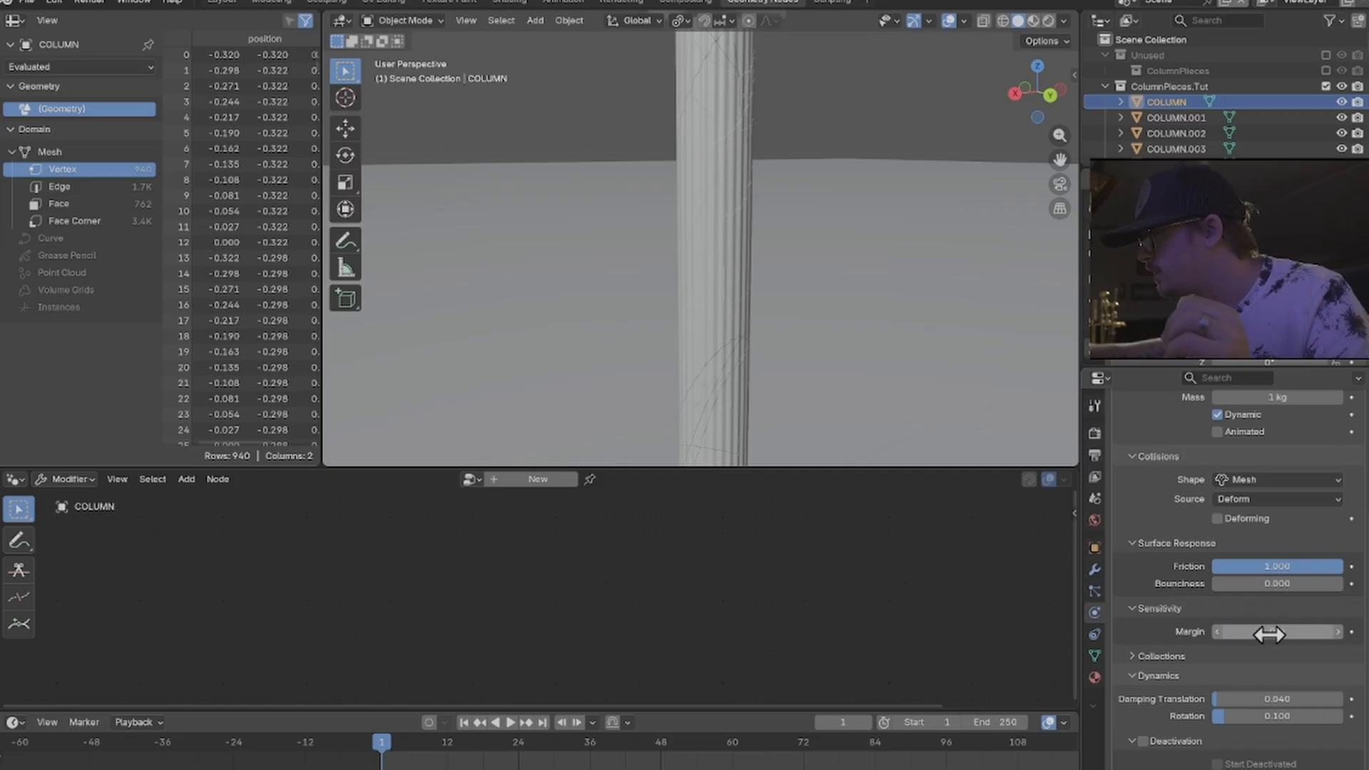
left_click(1270, 634)
type(".0")
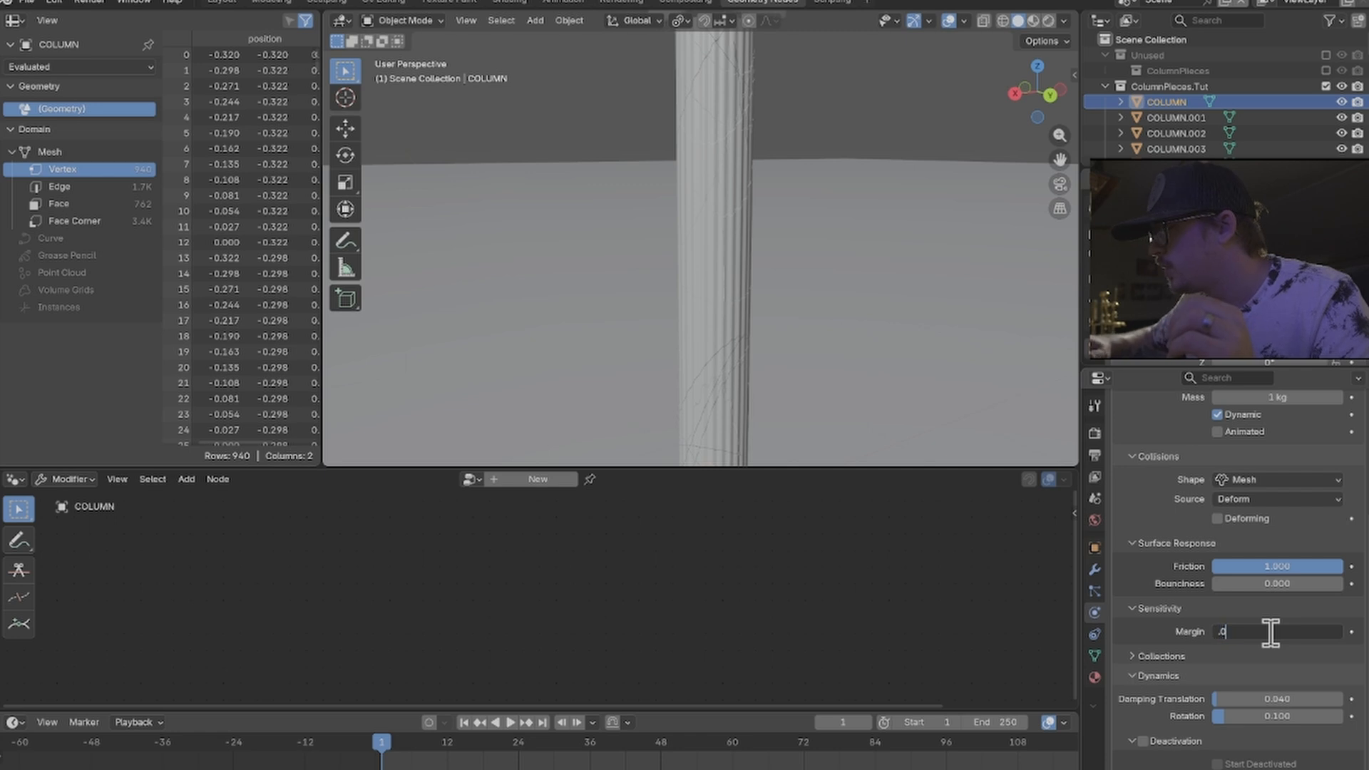
type("0001")
key("Return")
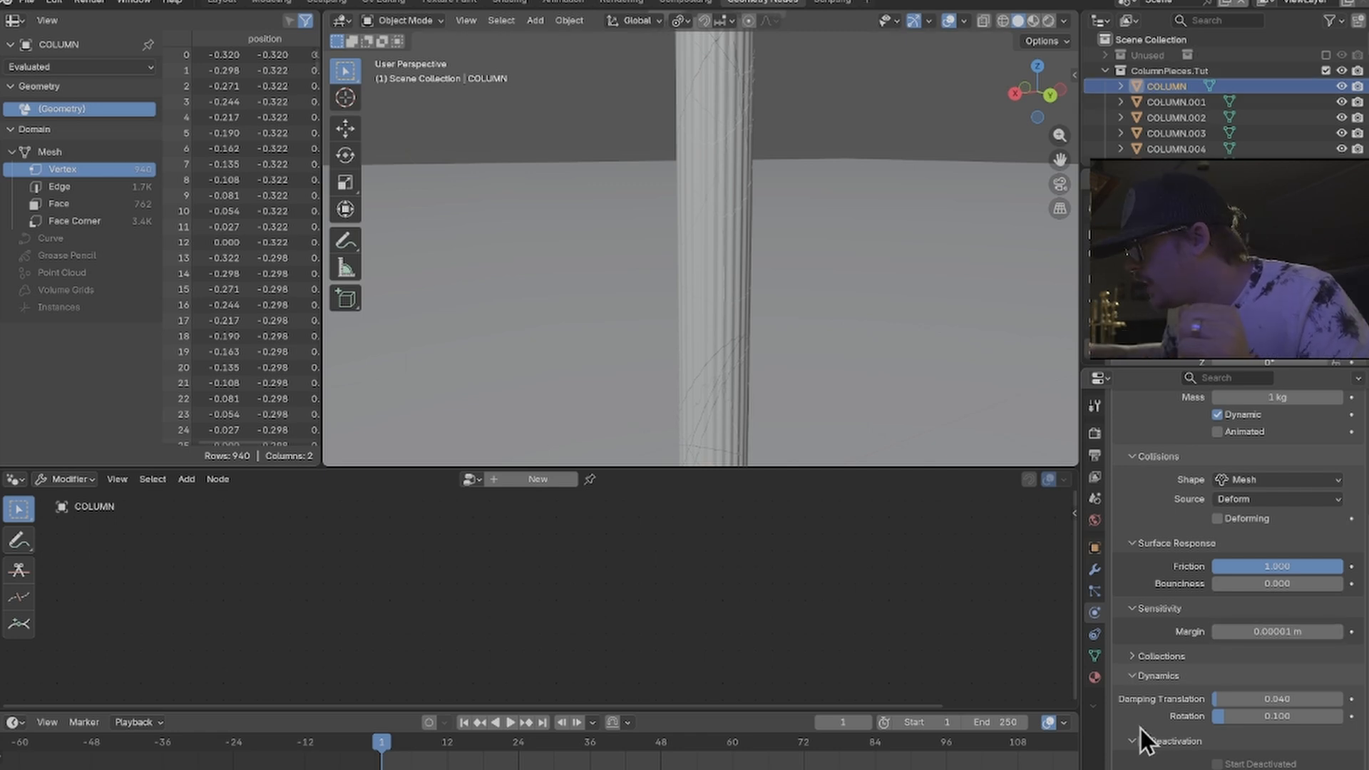
- Set both the translation and rotation damping of COLUMN to 0.05
left_click(1298, 701)
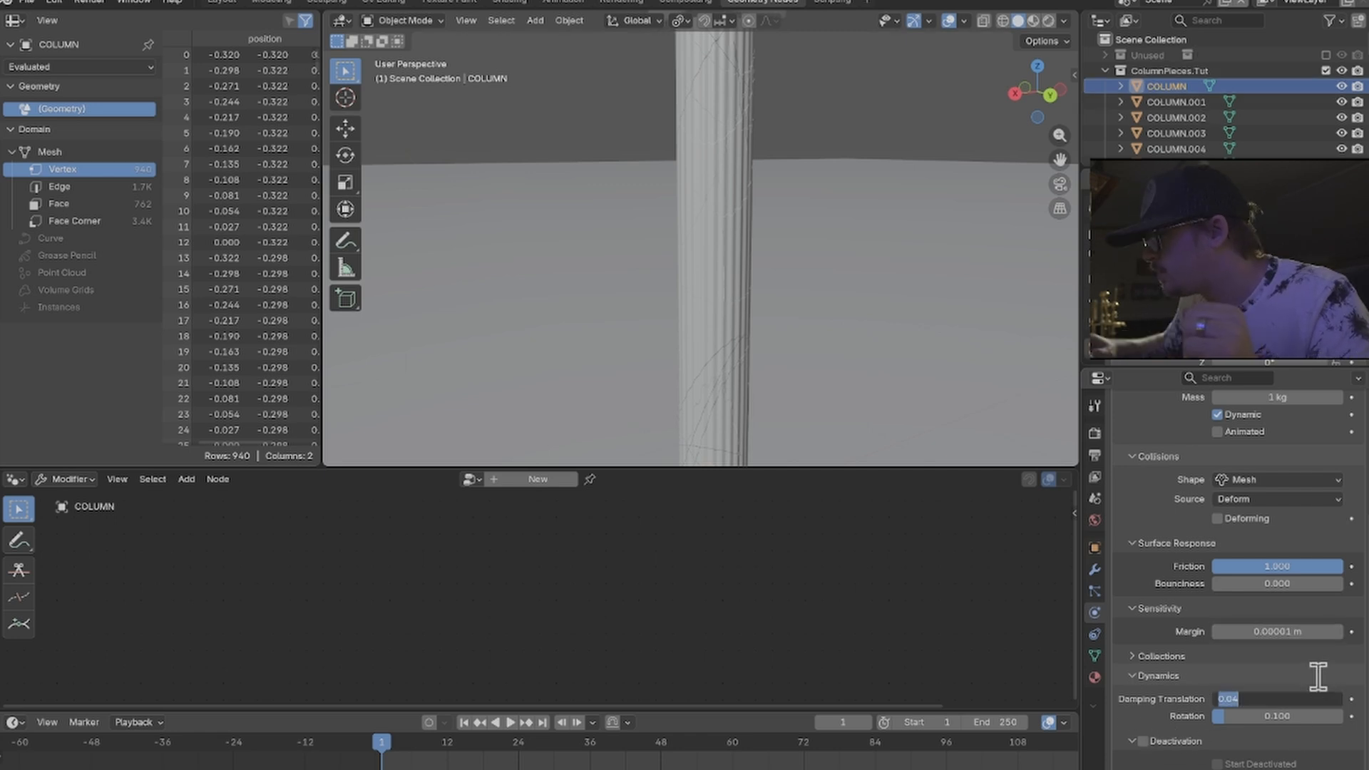
type(".05")
key("Return")
left_click(1292, 716)
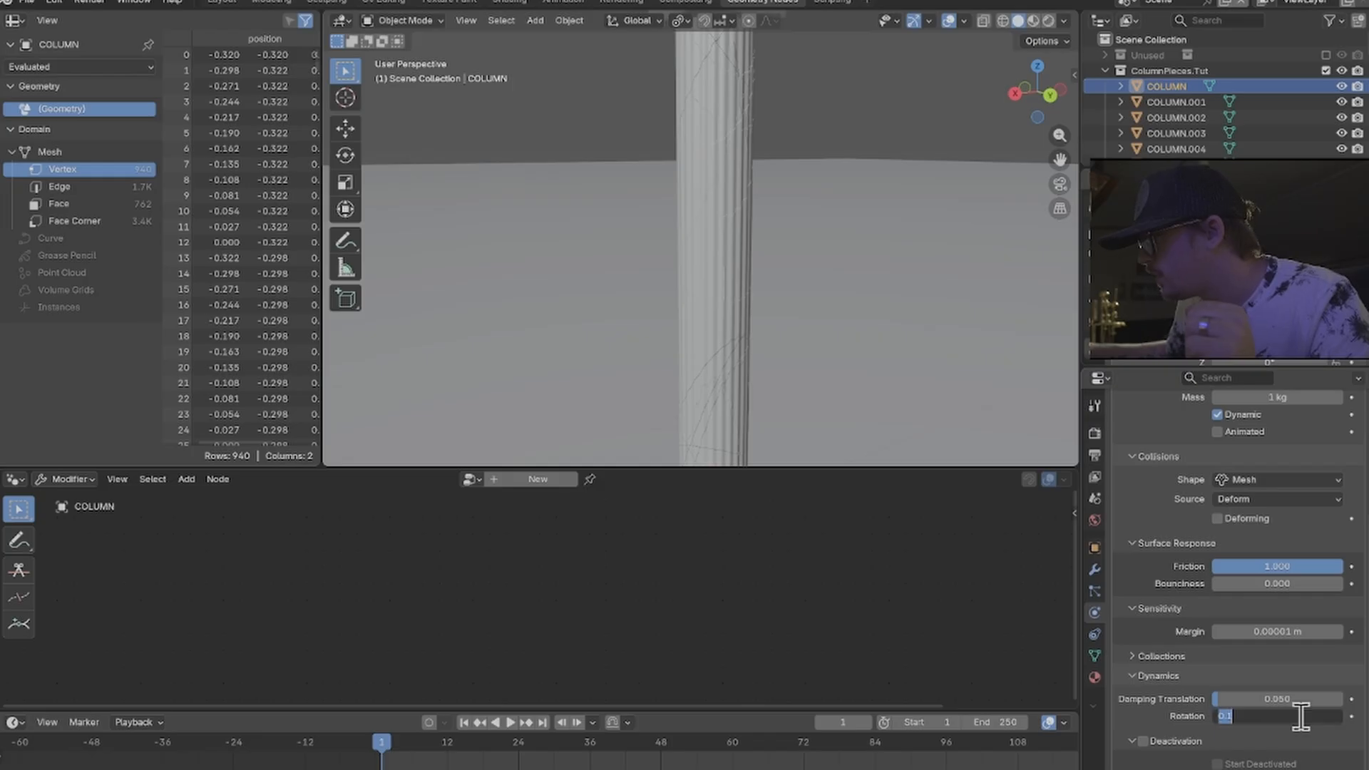
type(".05")
key("Return")
- Enable Deactivation for COLUMN's rigid body and make it start deactivated
scroll(789, 362, "down", 3)
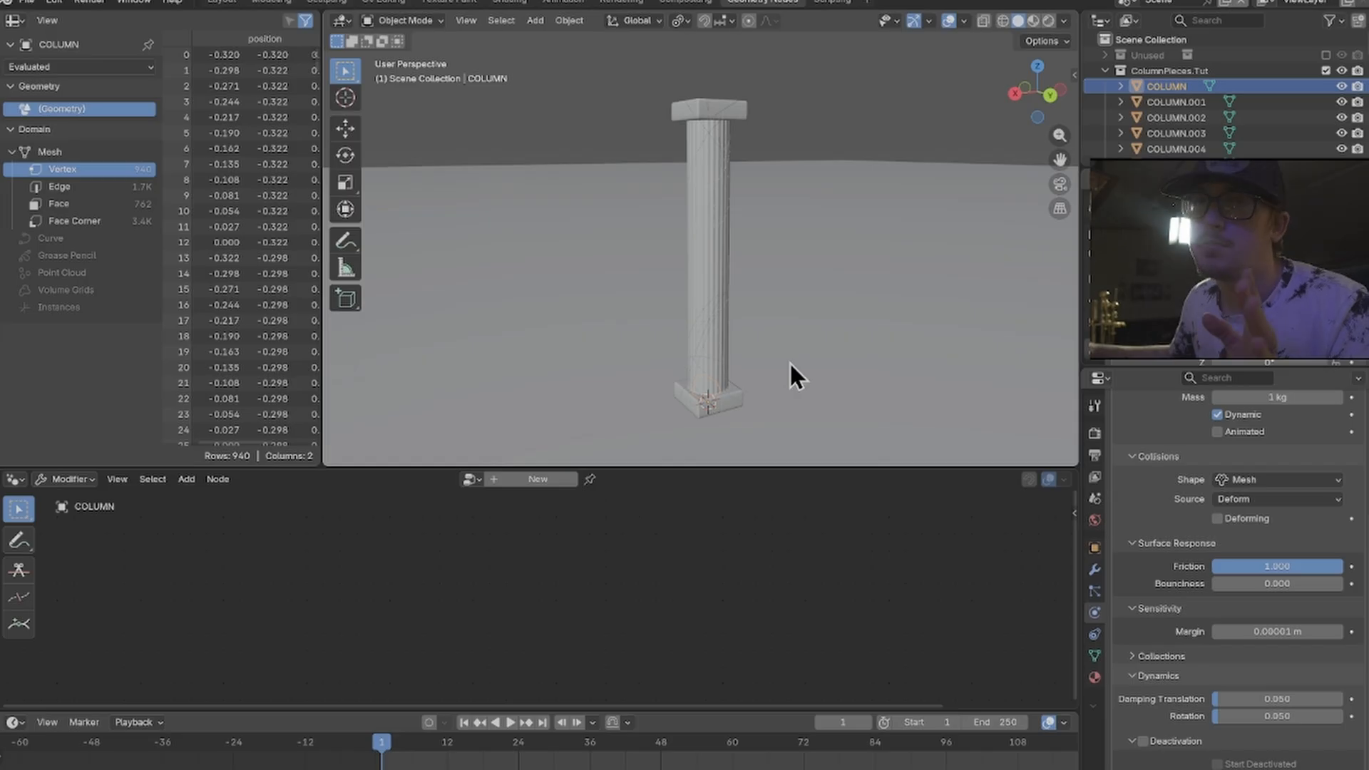
left_click(1143, 740)
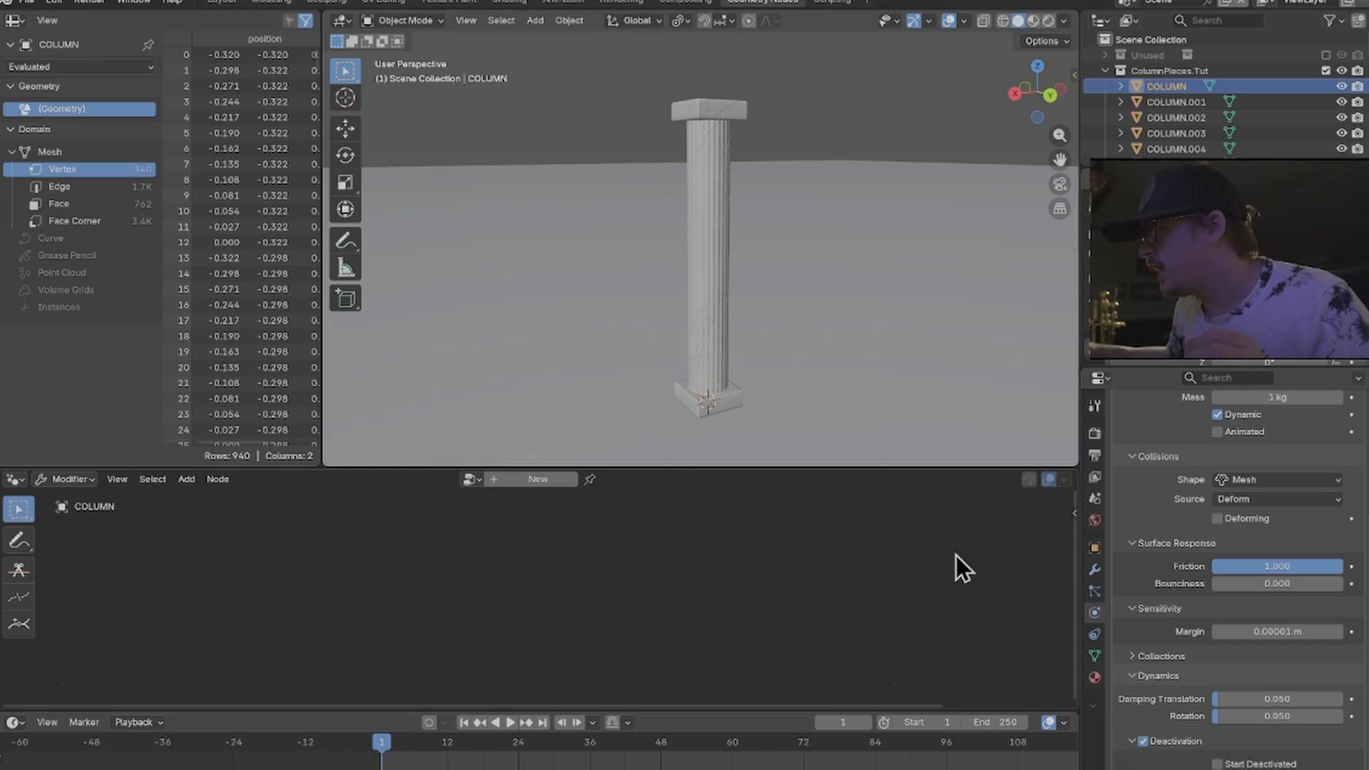
left_click(1218, 764)
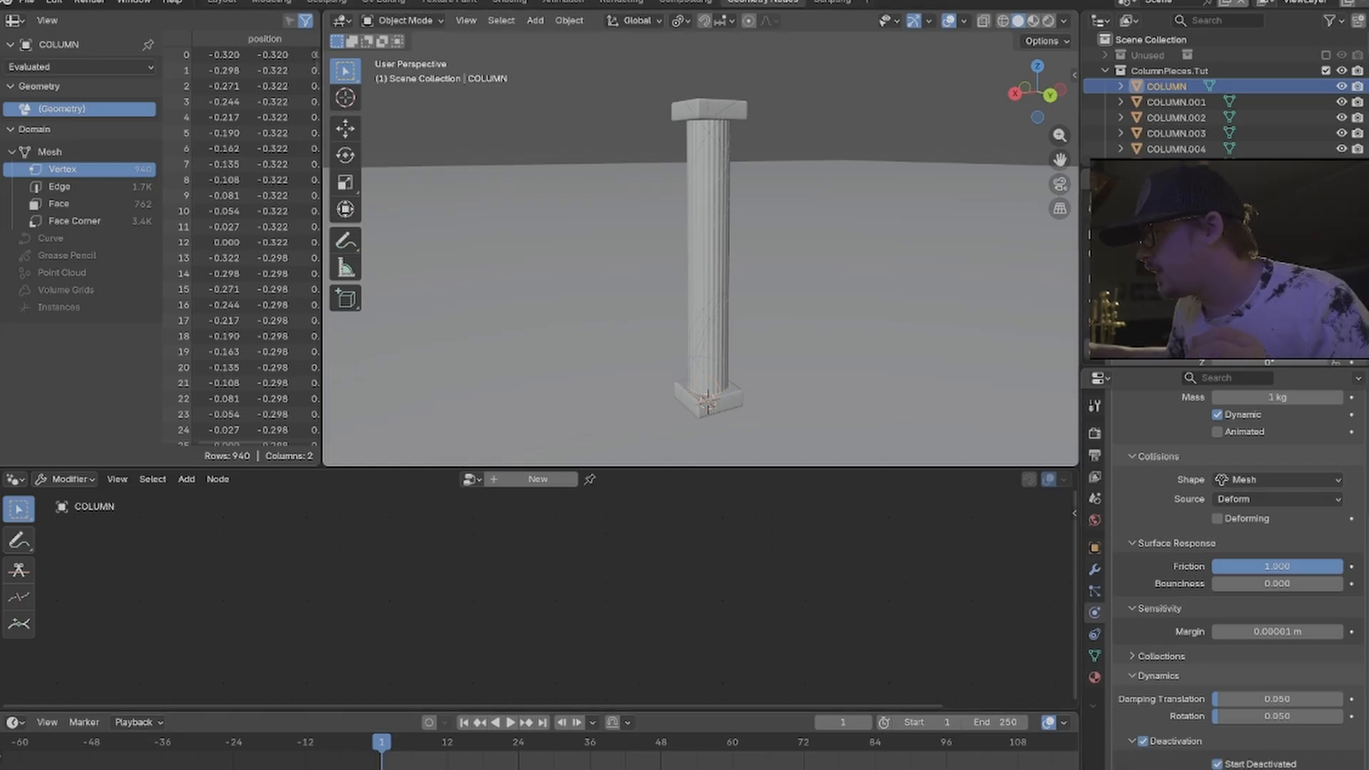
scroll(540, 756, "down", 1)
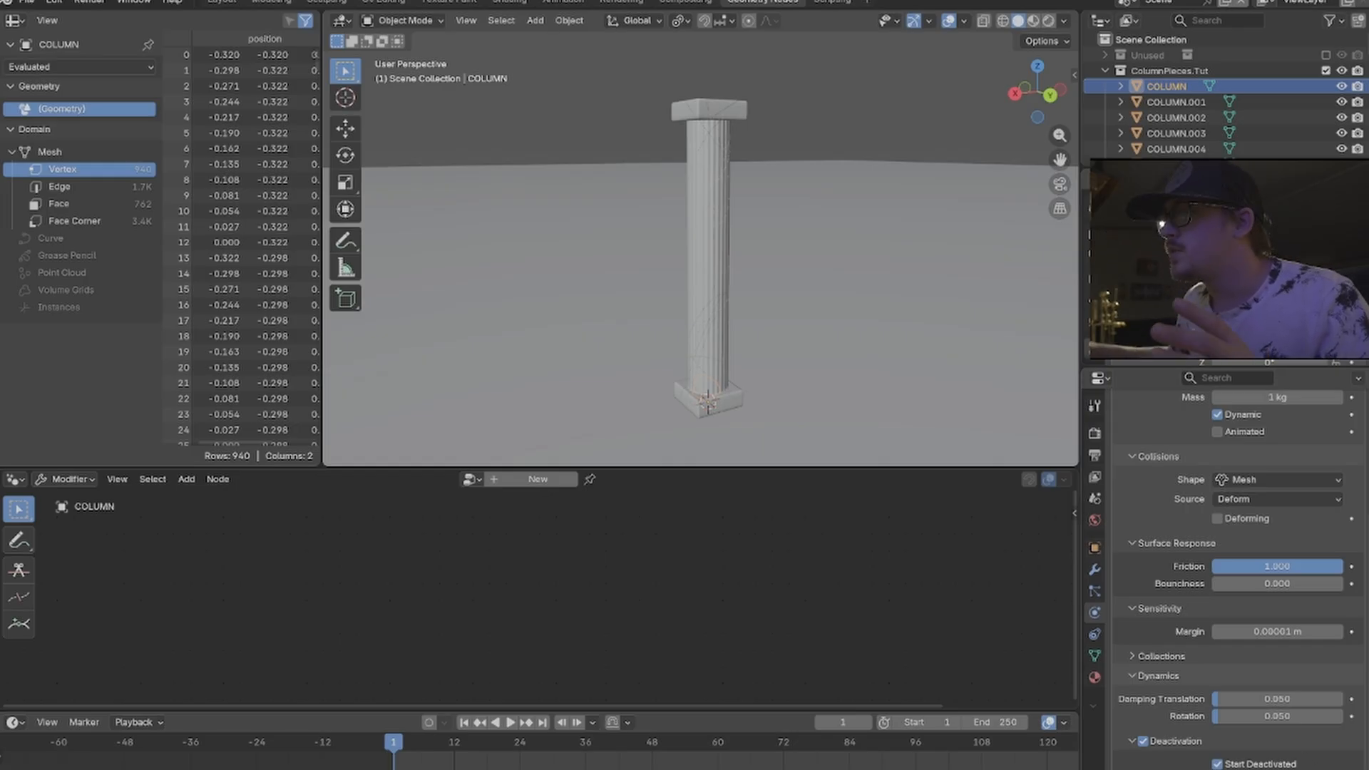
scroll(1138, 571, "up", 3)
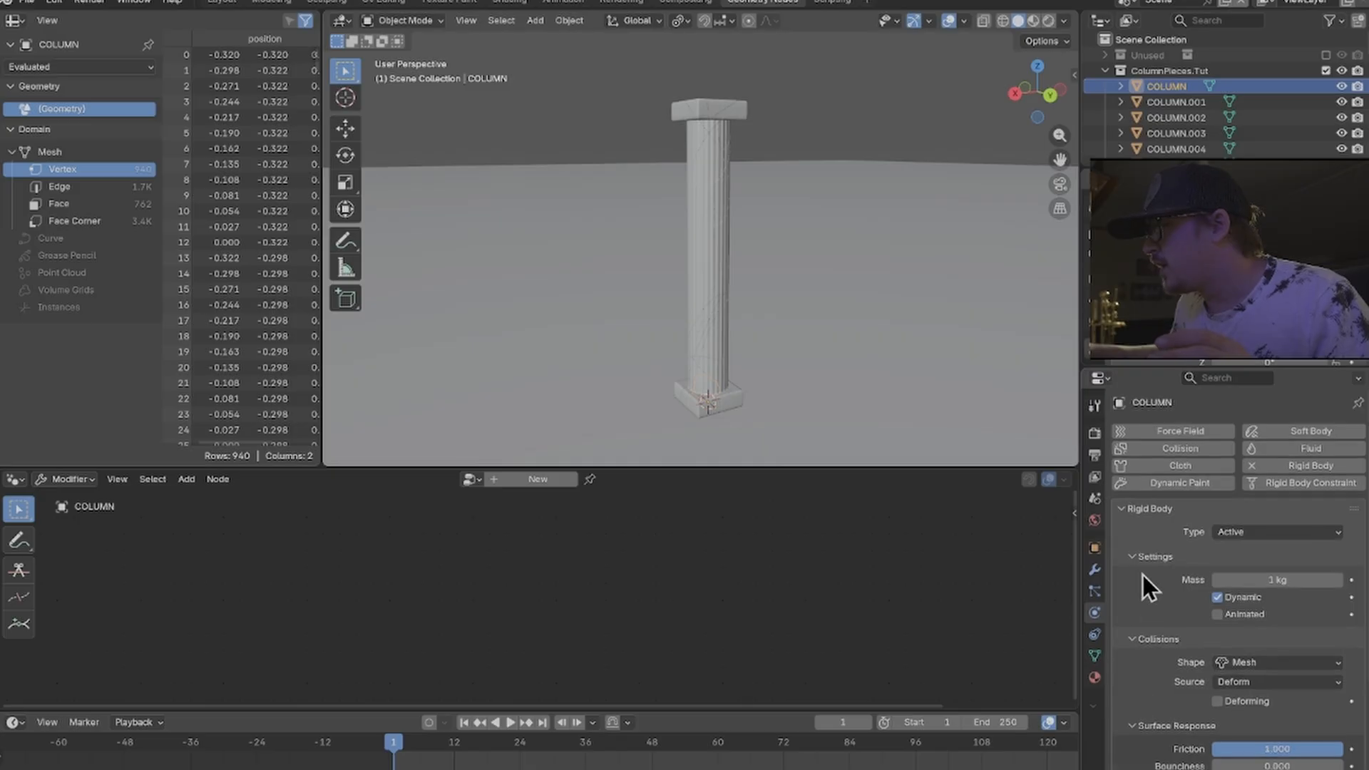
scroll(1165, 679, "down", 1)
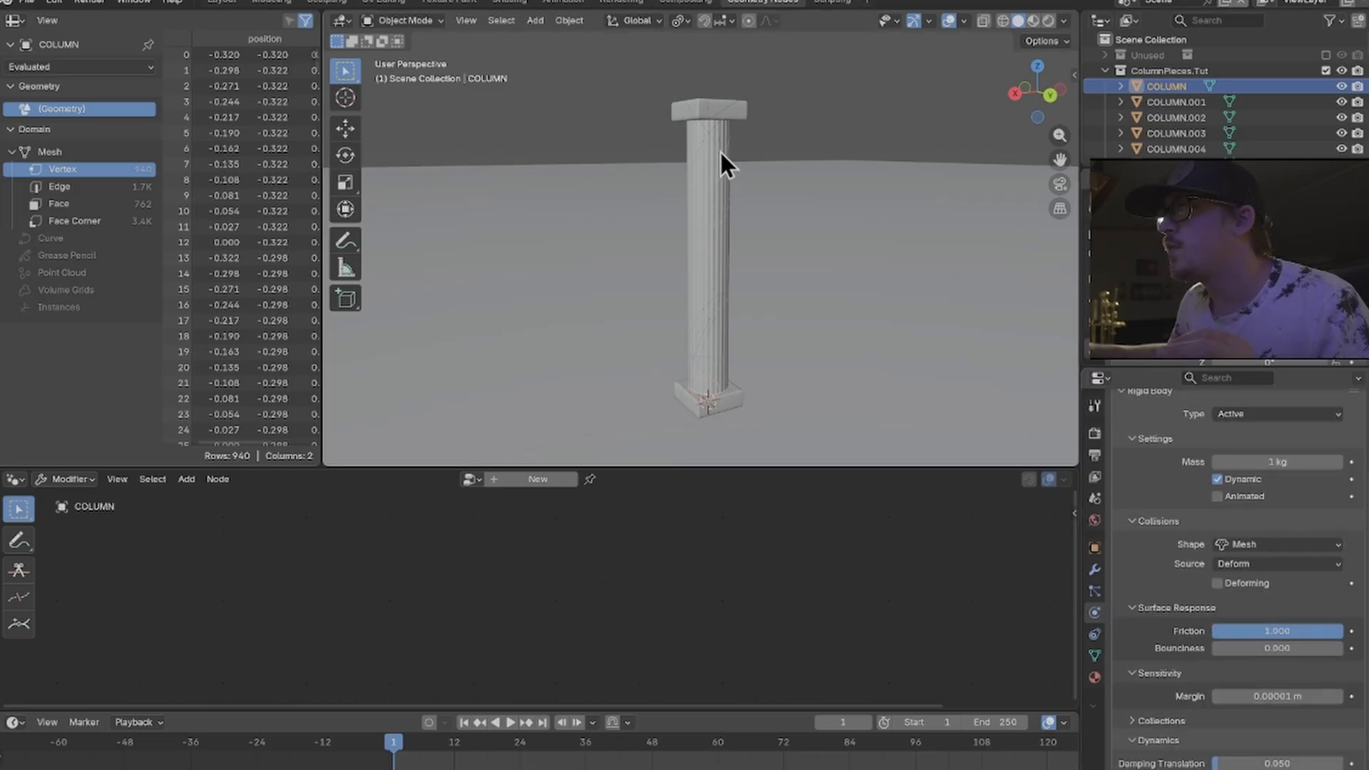
- Select all objects in the ColumnPieces.Tut collection and copy the rigid body settings from the active COLUMN to them
right_click(1191, 71)
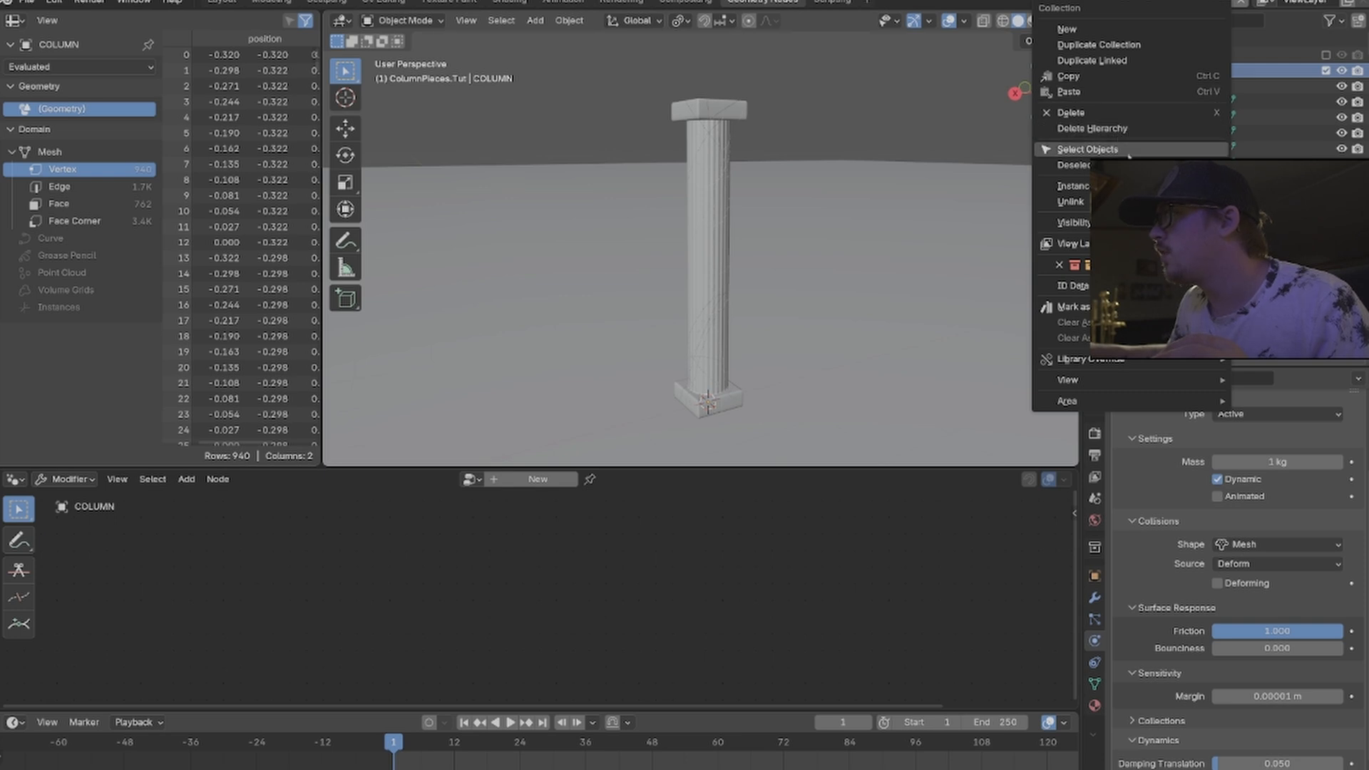
left_click(1128, 151)
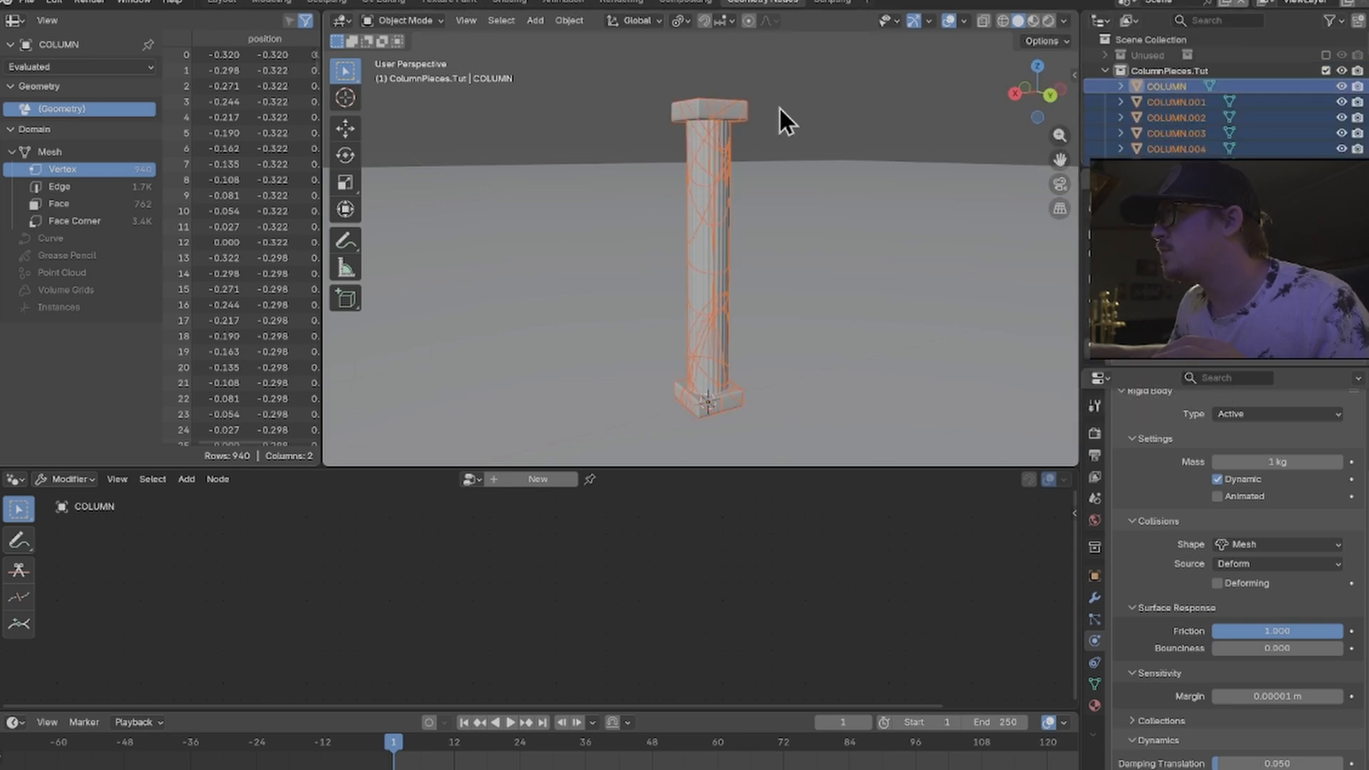
left_click(572, 23)
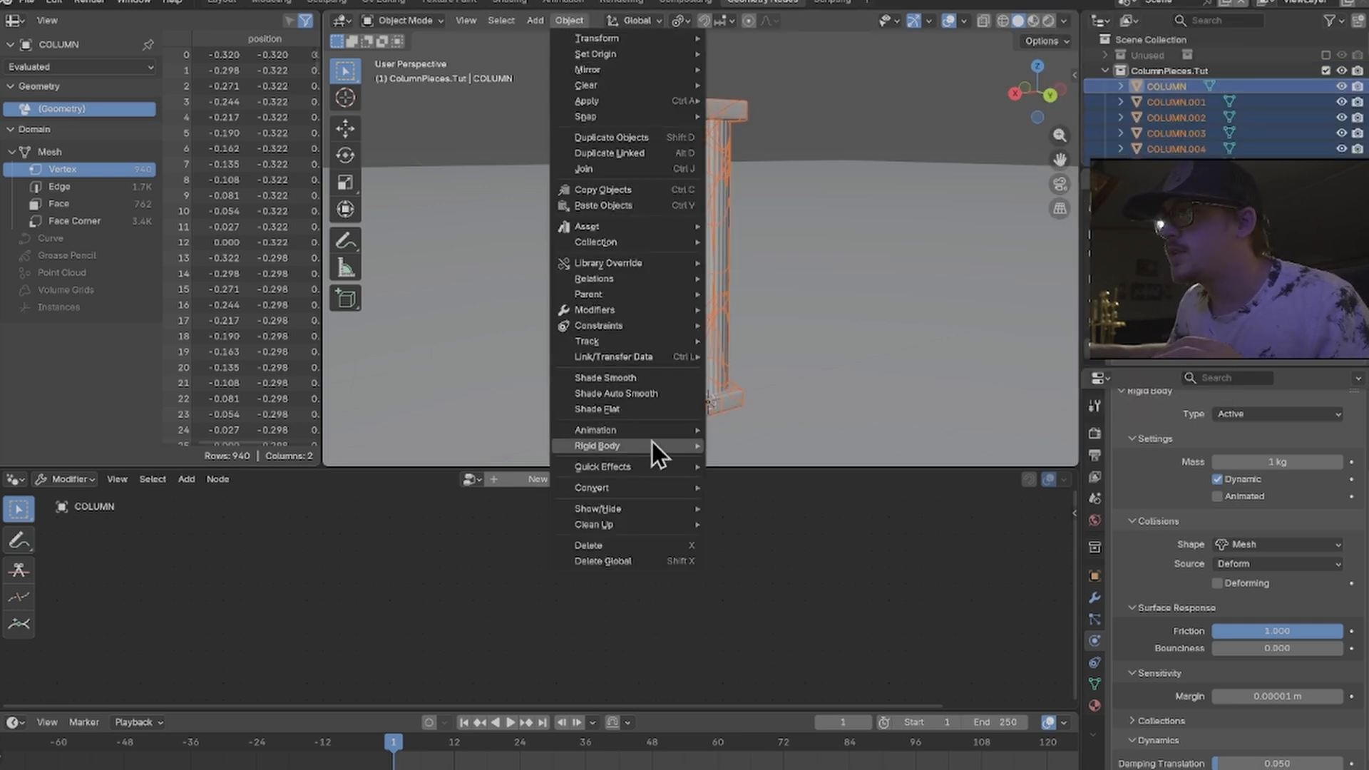
mouse_move(652, 447)
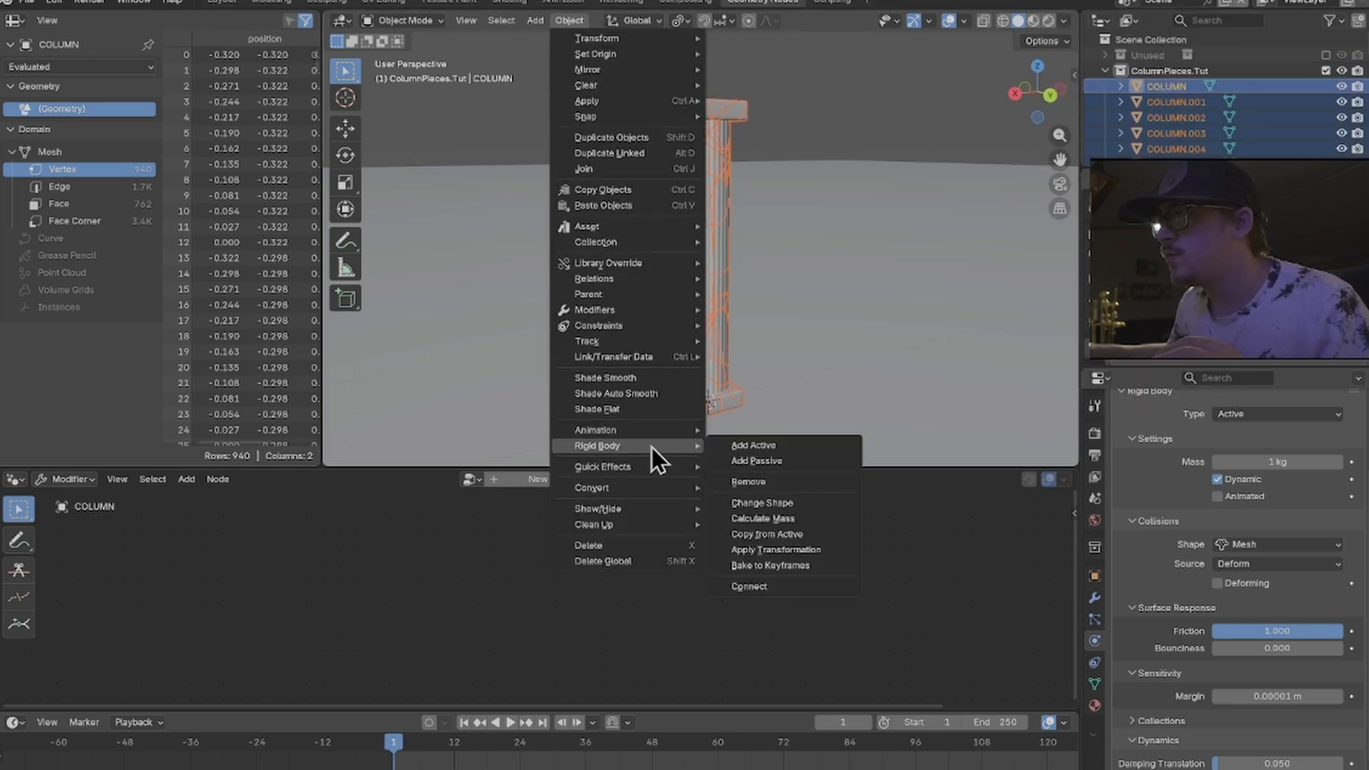
left_click(832, 534)
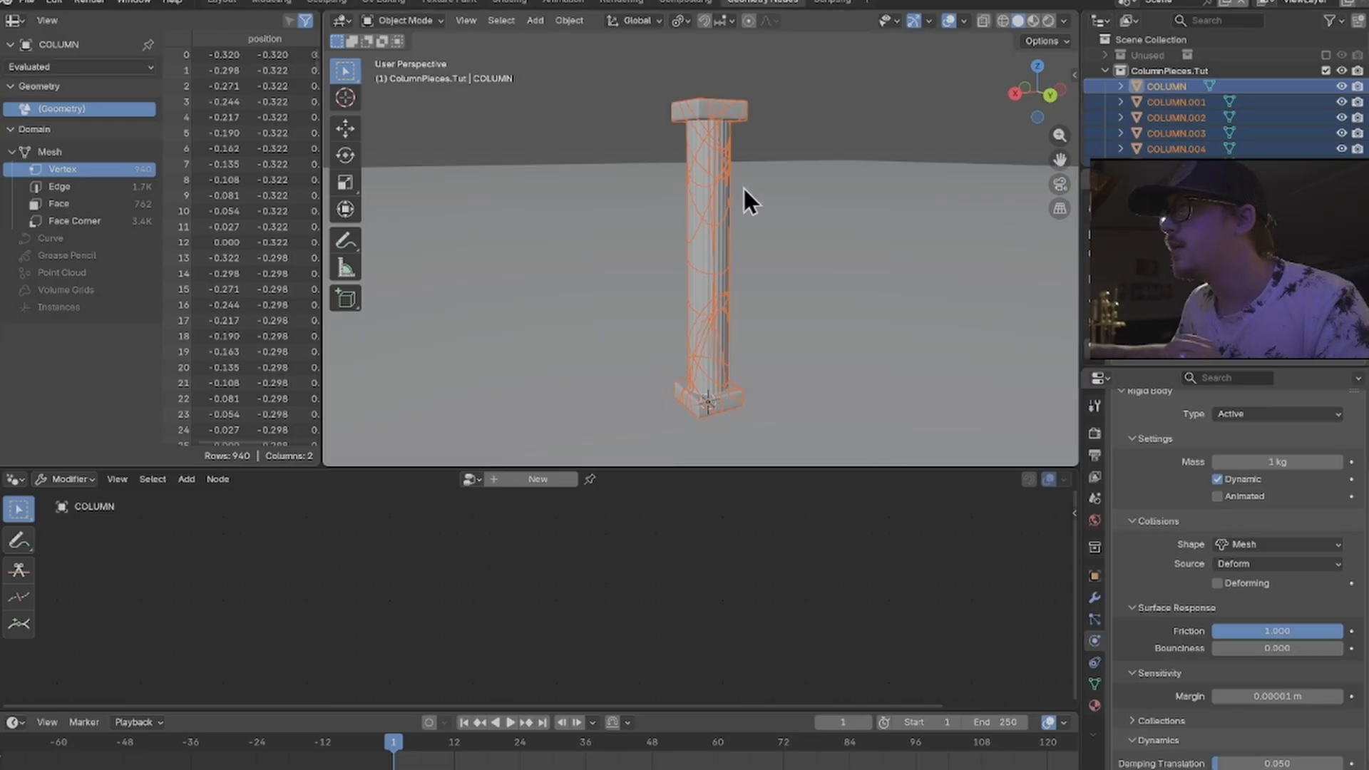
- Calculate the rigid body mass of all selected column pieces with the Concrete material preset
left_click(567, 24)
mouse_move(635, 448)
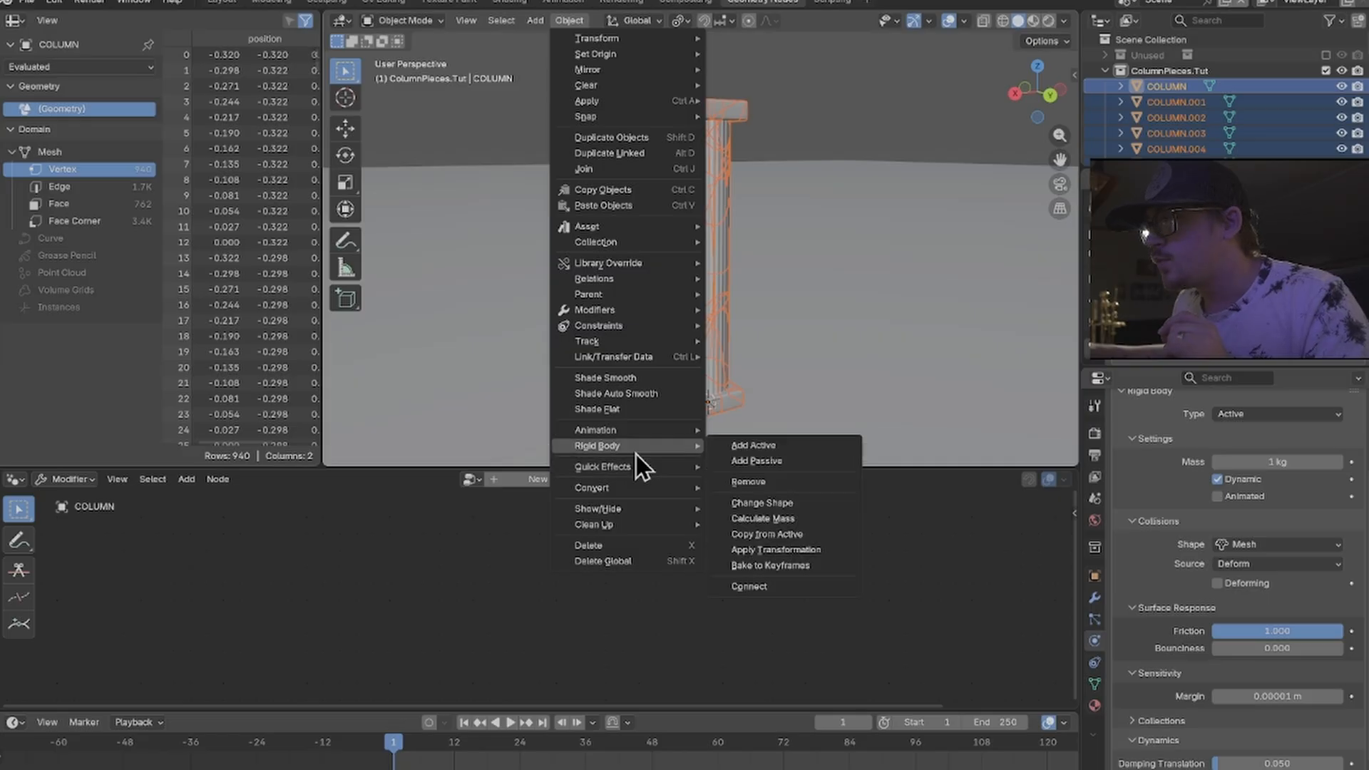
left_click(834, 520)
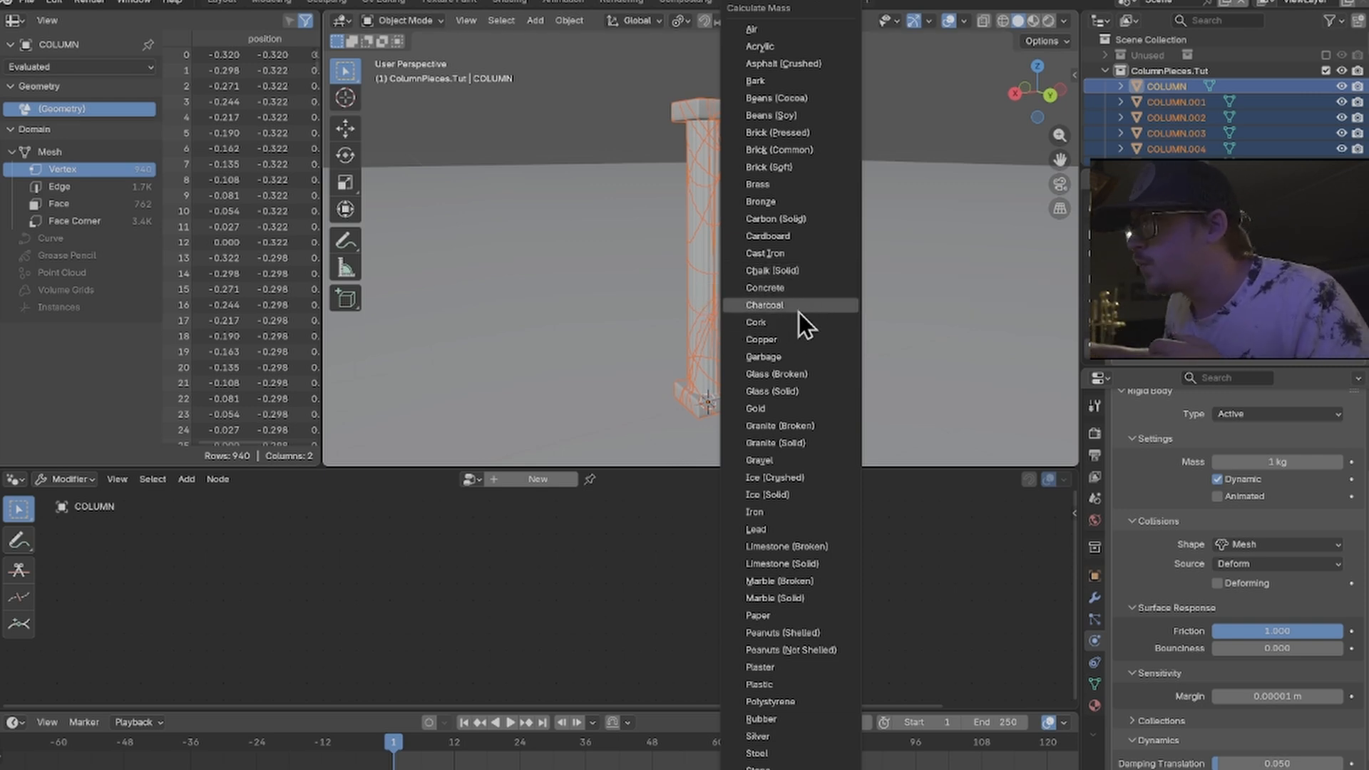
left_click(818, 289)
left_click(380, 456)
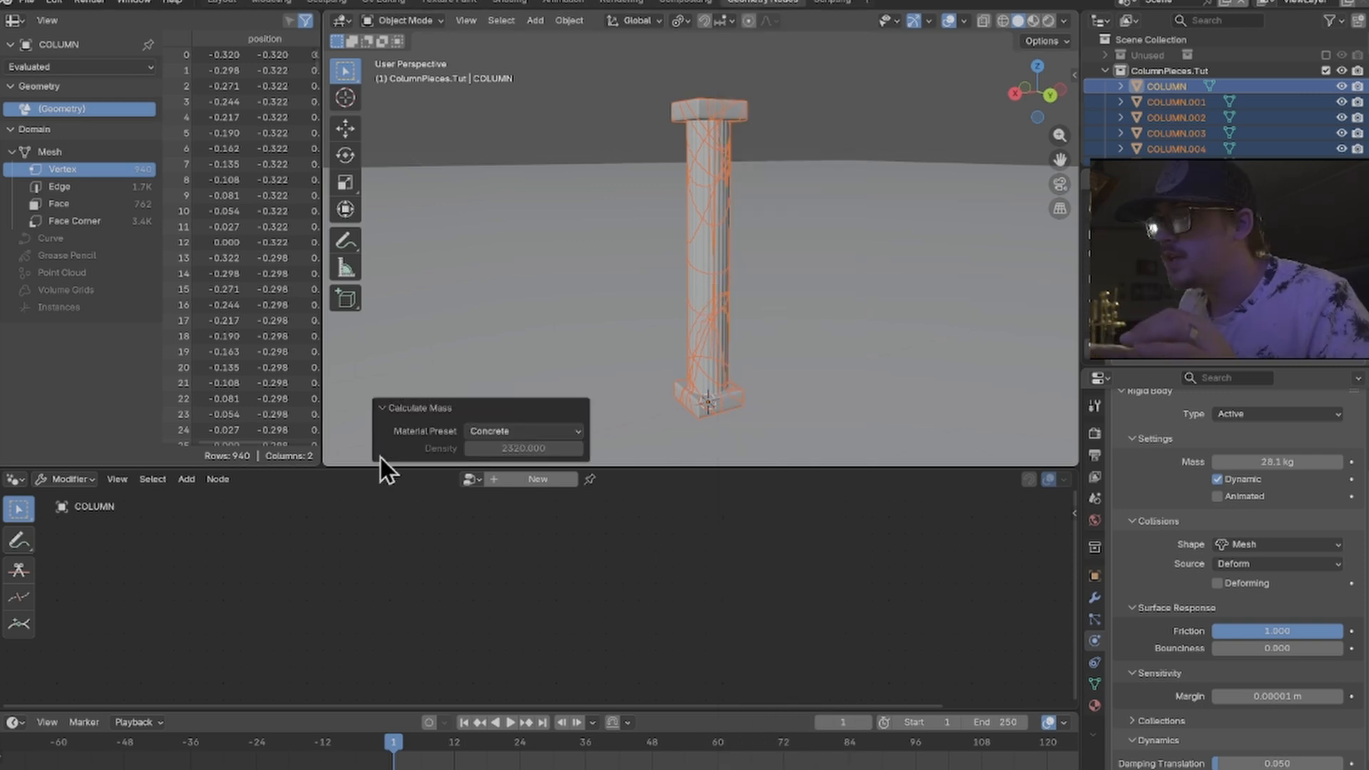
left_click(387, 409)
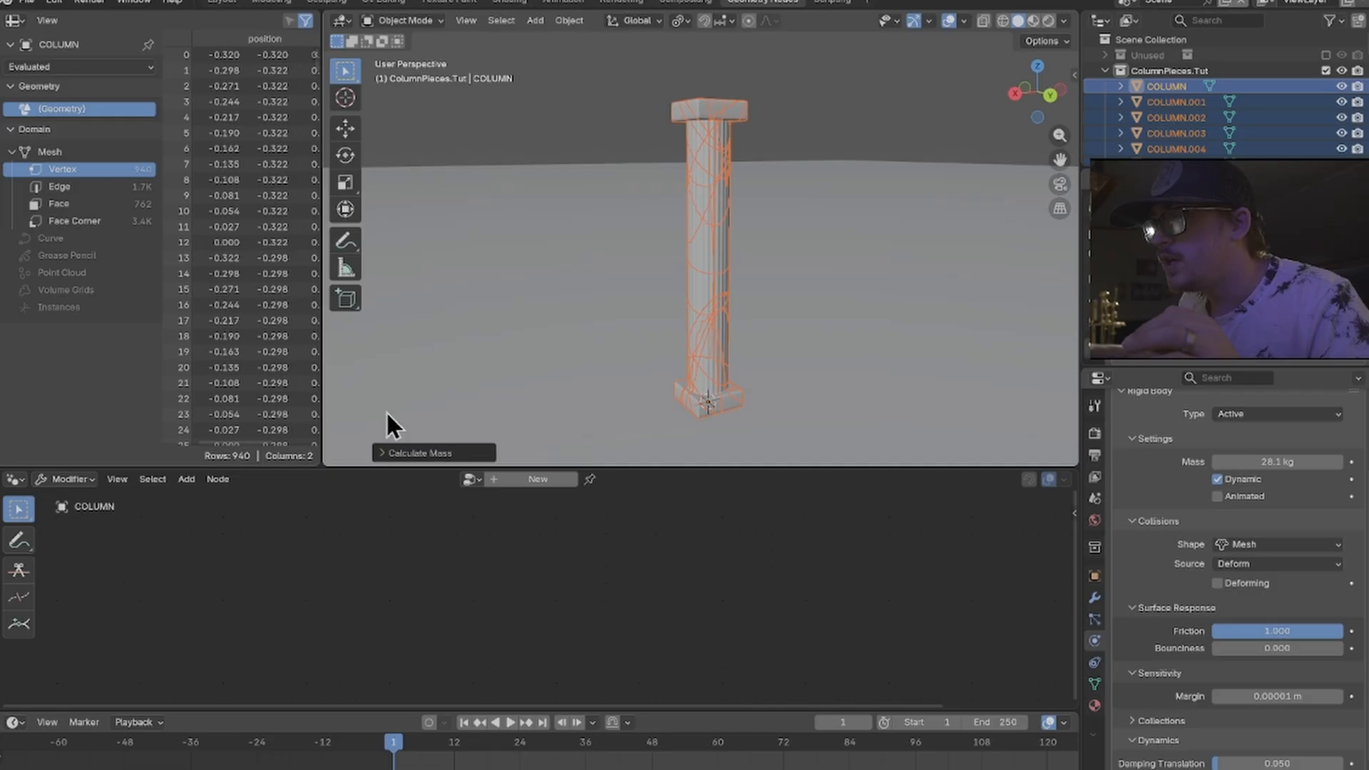
- Compare the calculated masses of COLUMN and COLUMN.001
left_click(1181, 85)
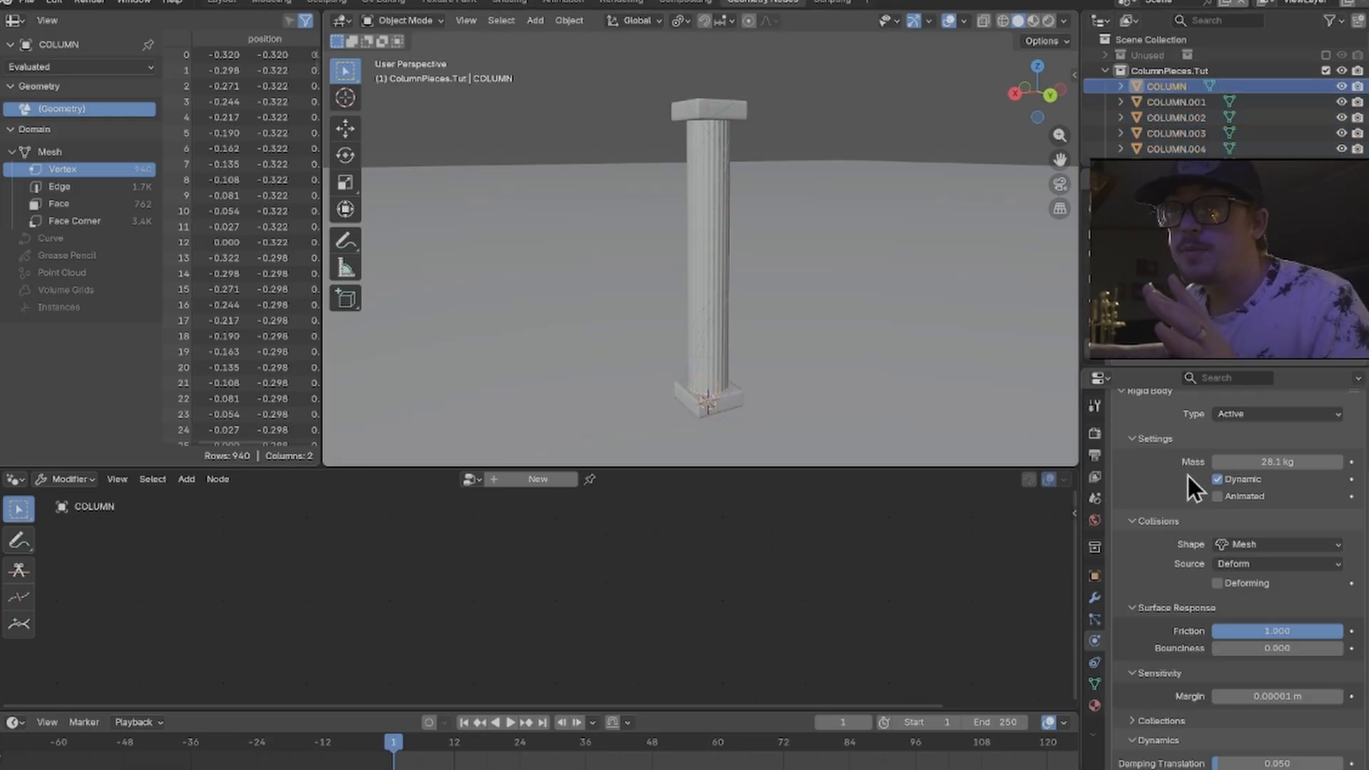
left_click(1179, 103)
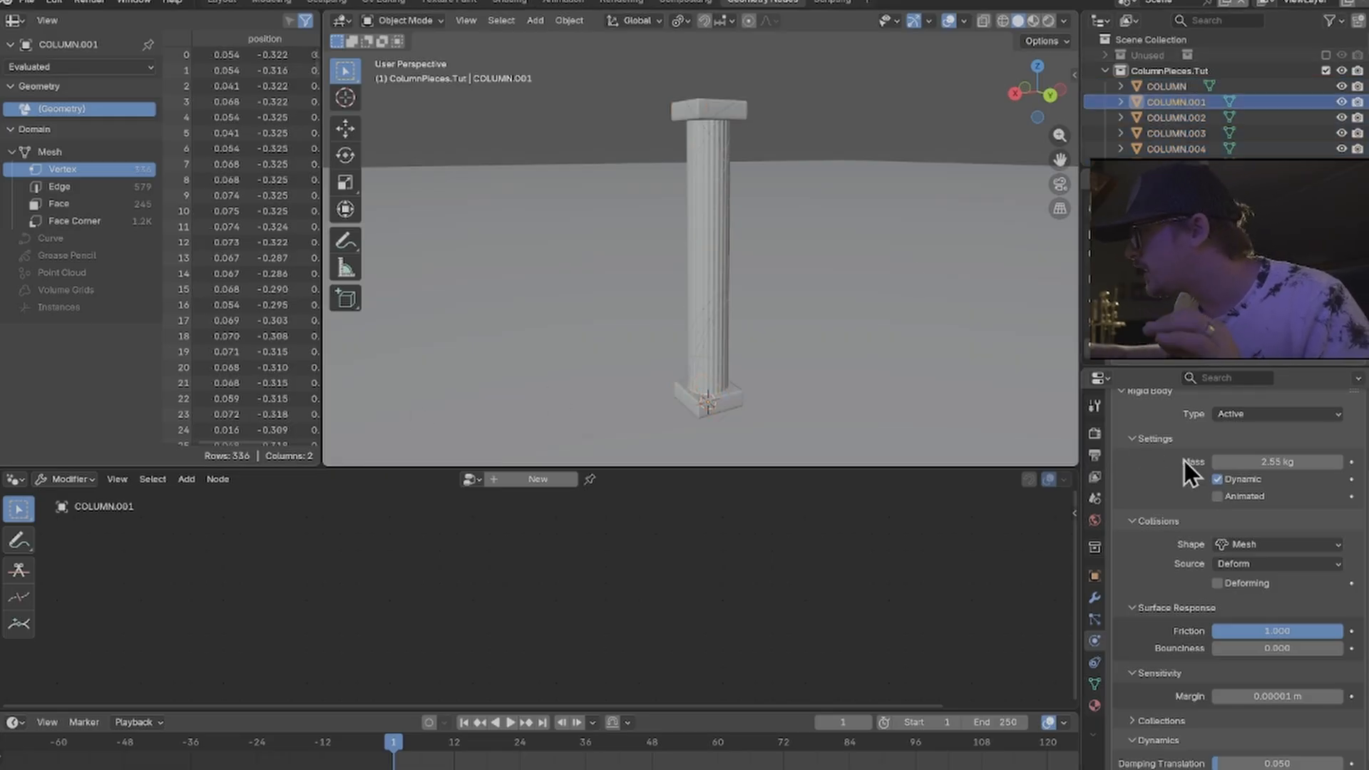
left_click(1167, 88)
left_click(1174, 102)
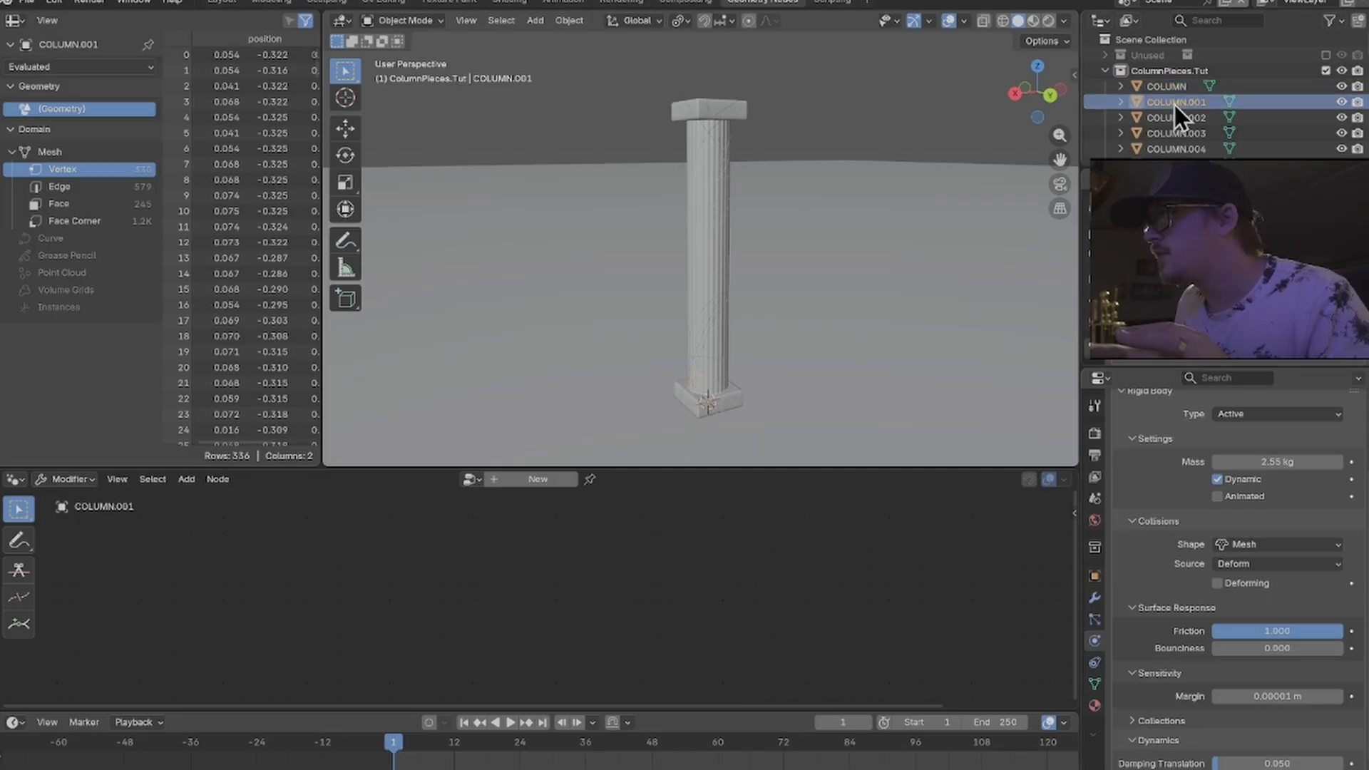
- Move the COLUMN.001 and COLUMN pieces out to opposite sides of the column to compare their sizes
key("g")
left_click(689, 136)
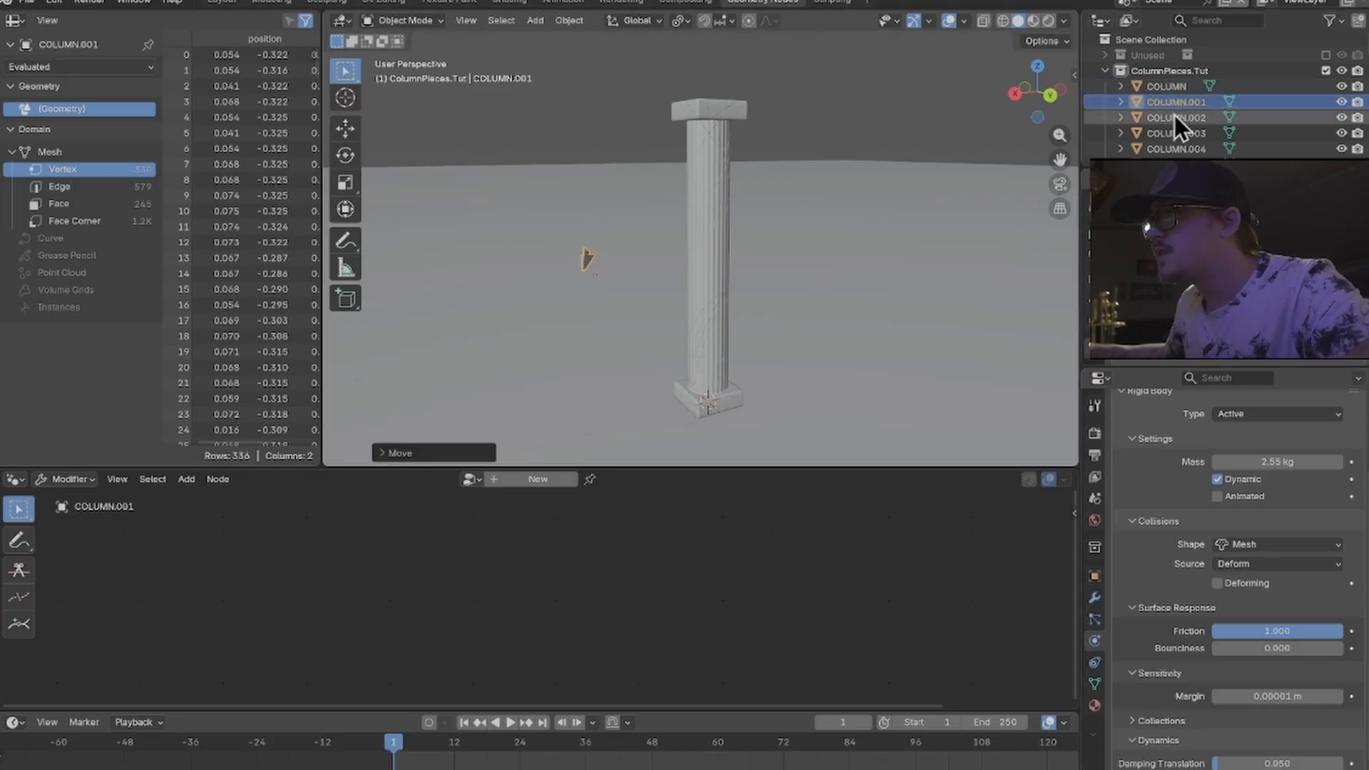
left_click(1184, 87)
key("g")
left_click(880, 108)
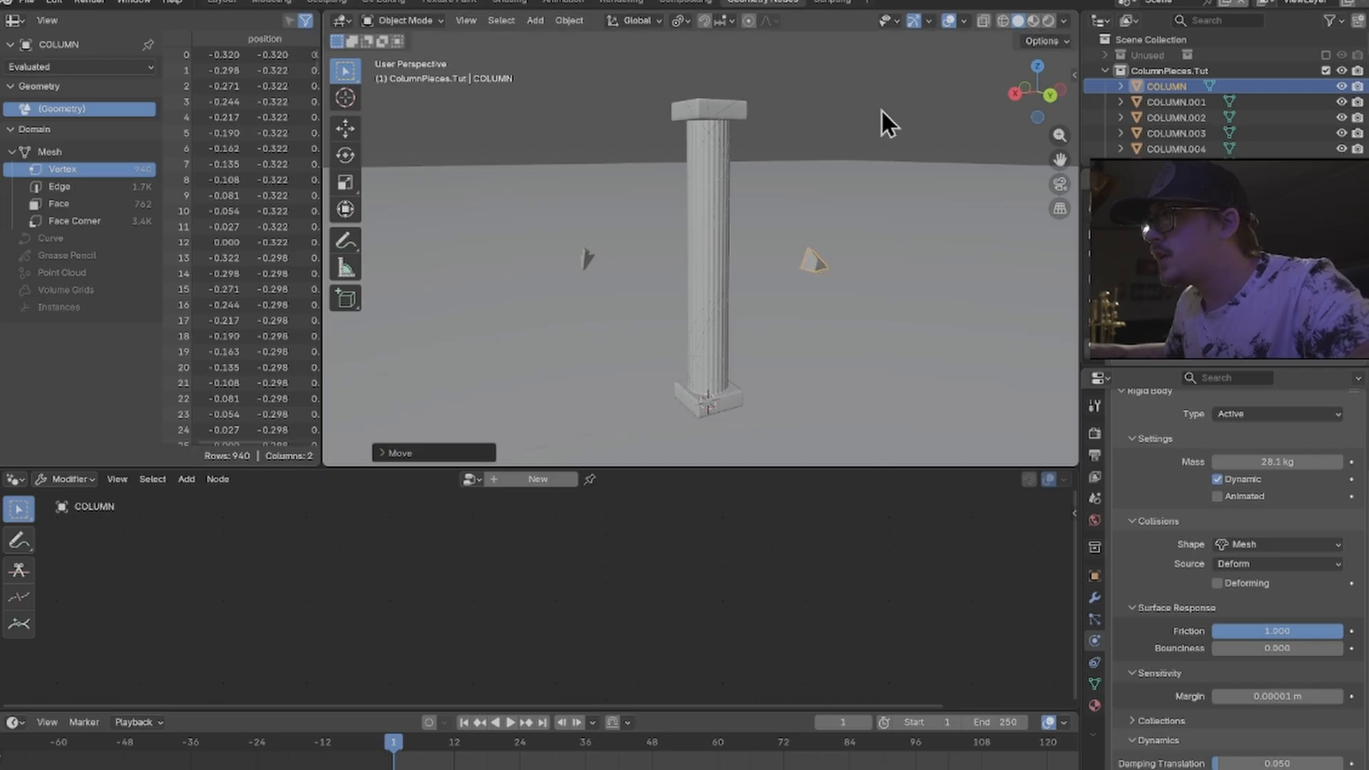
- Bake the rigid body world simulation for frames 1 to 250
left_click(1178, 100)
middle_click_drag(841, 306, 669, 344)
scroll(668, 345, "down", 3)
middle_click_drag(732, 314, 722, 331)
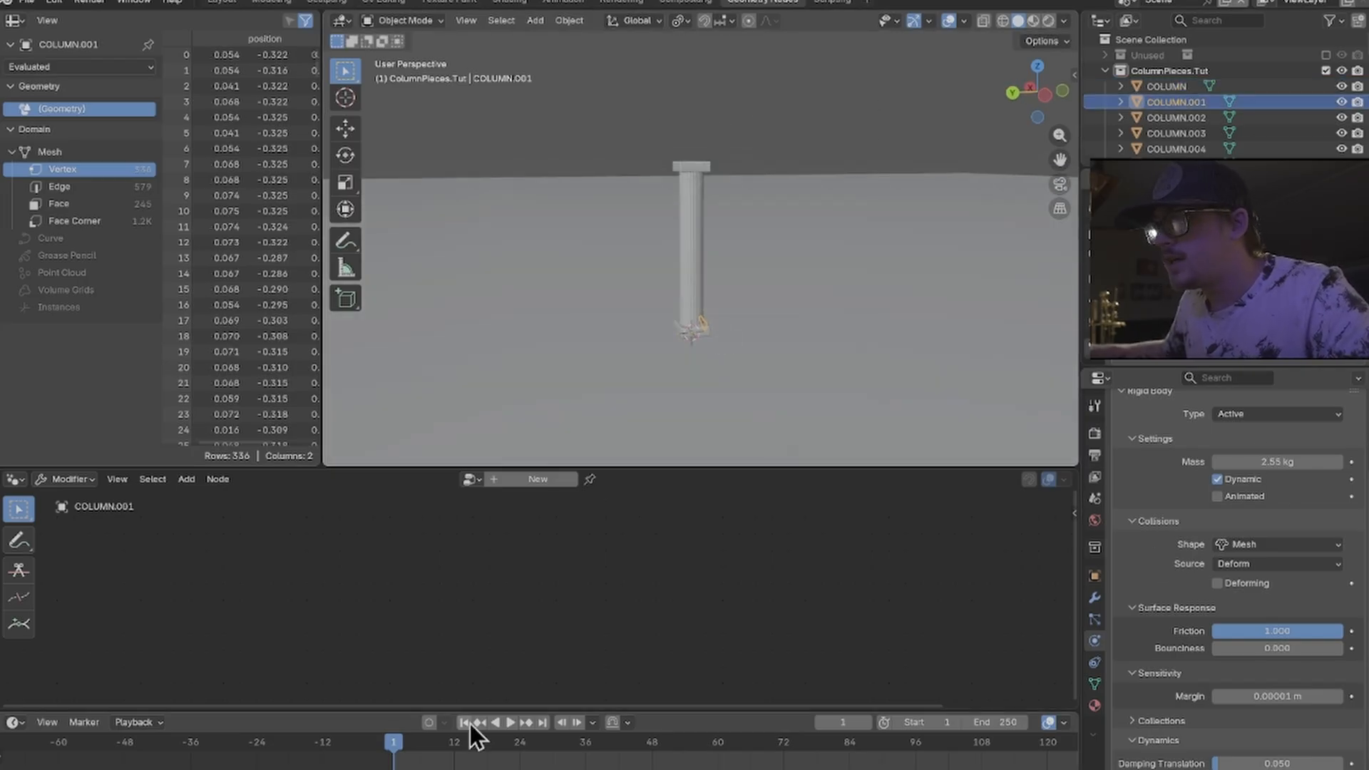
scroll(1178, 559, "down", 2)
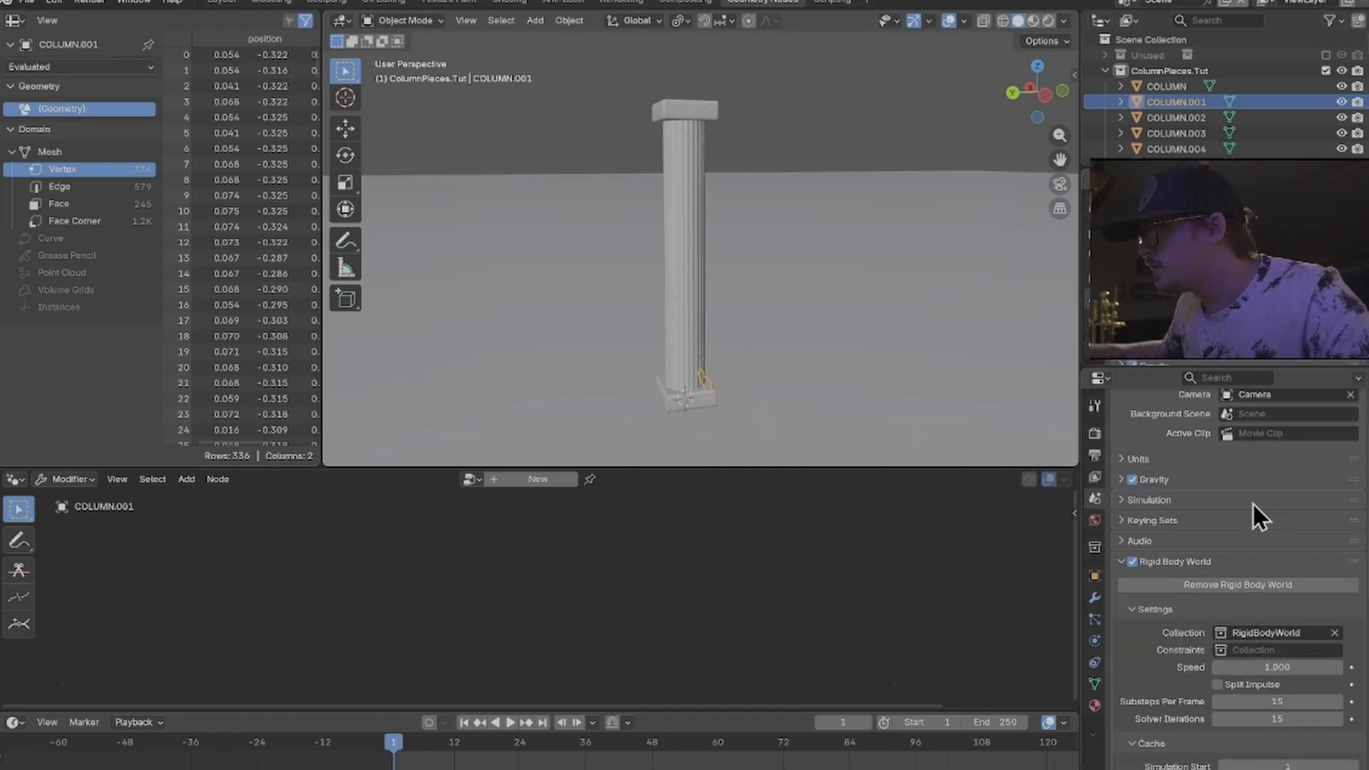
scroll(1252, 502, "down", 3)
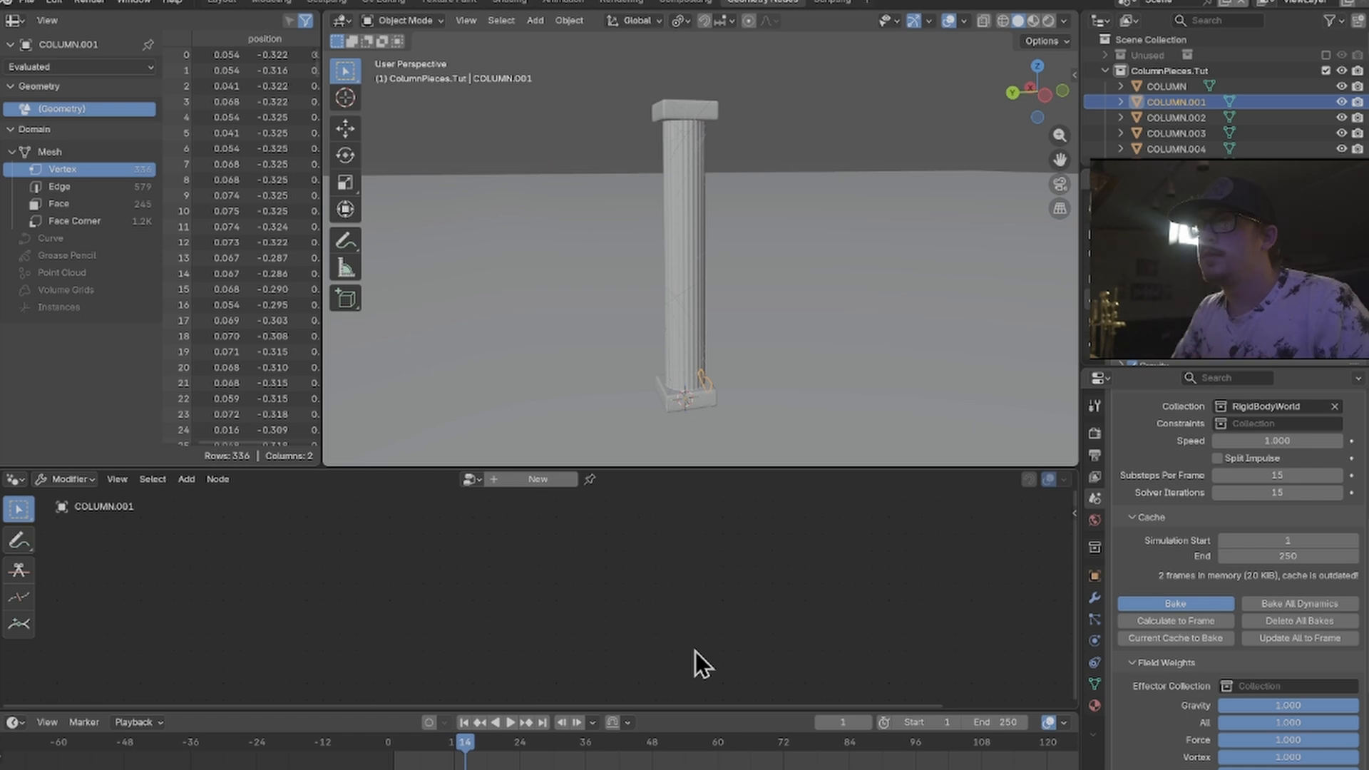
- Play back the baked simulation of the standing column and delete all bakes
middle_click_drag(693, 260, 763, 268)
scroll(702, 255, "down", 4)
scroll(763, 268, "up", 2)
key("space")
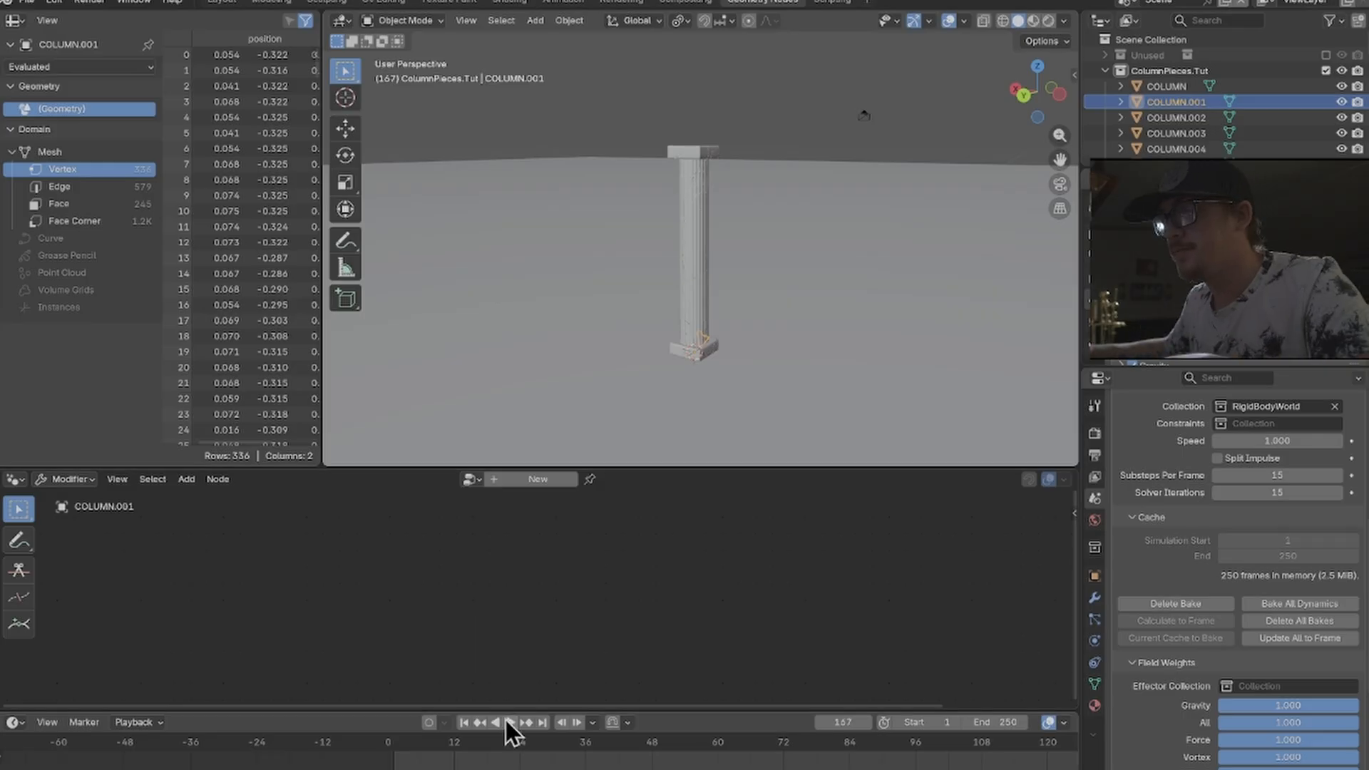
left_click(502, 722)
left_click(1278, 621)
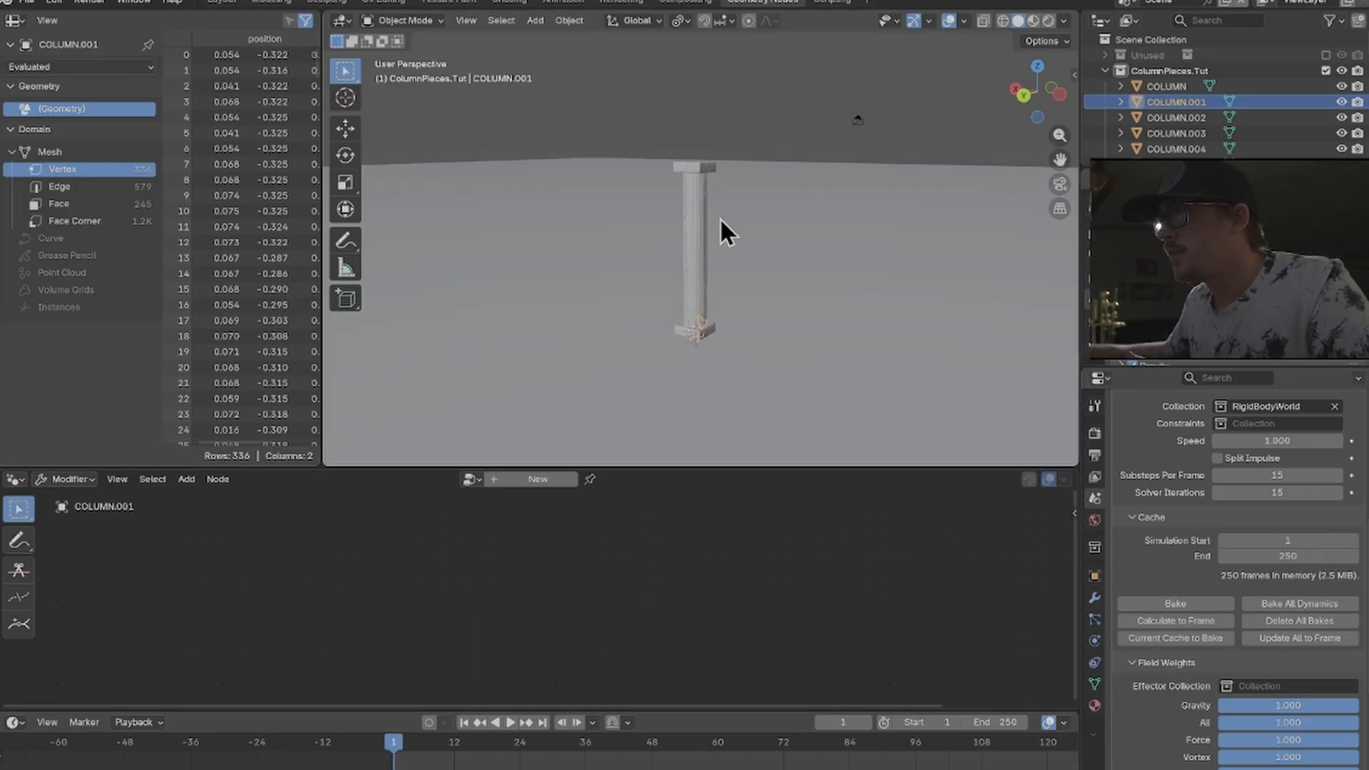
- Add an ico sphere mesh and raise it vertically to about the middle of the column's shaft
scroll(674, 199, "down", 1)
middle_click_drag(675, 199, 696, 228)
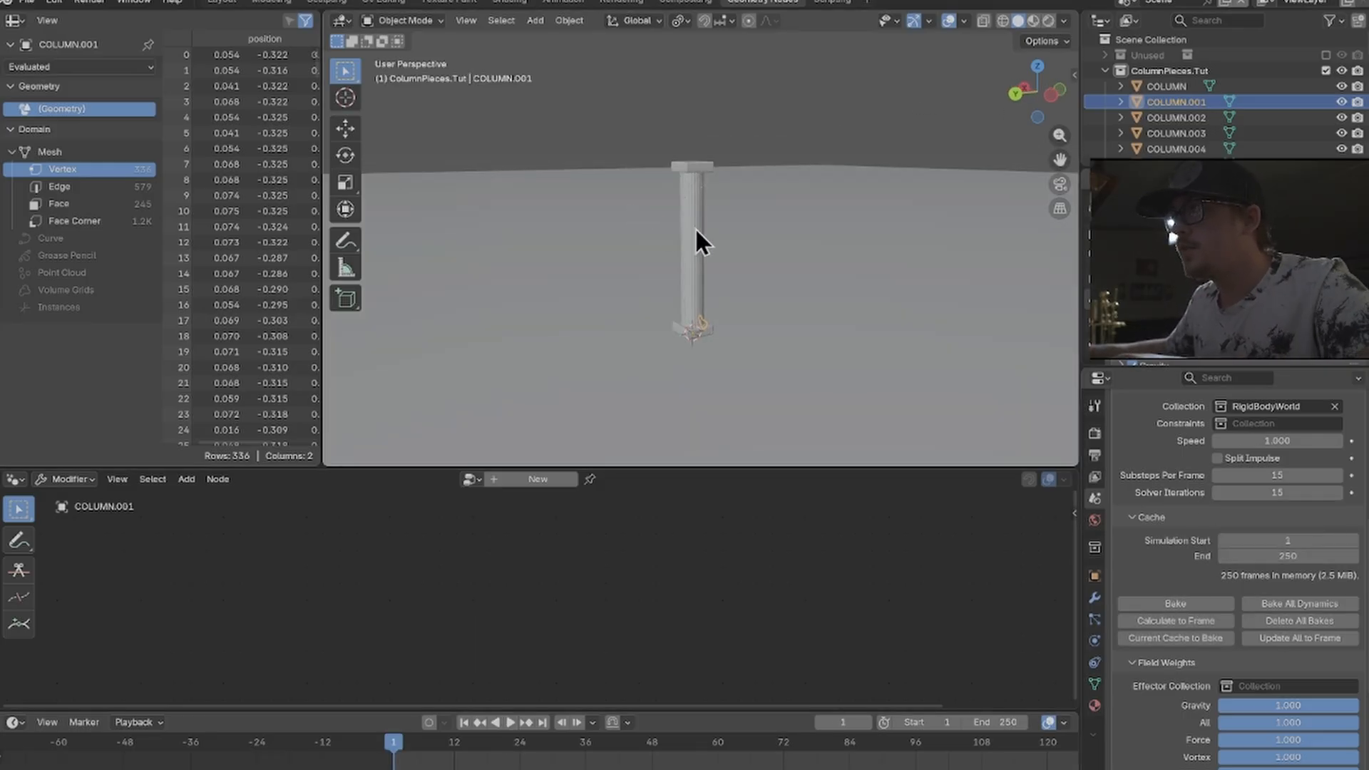
key("shift+a")
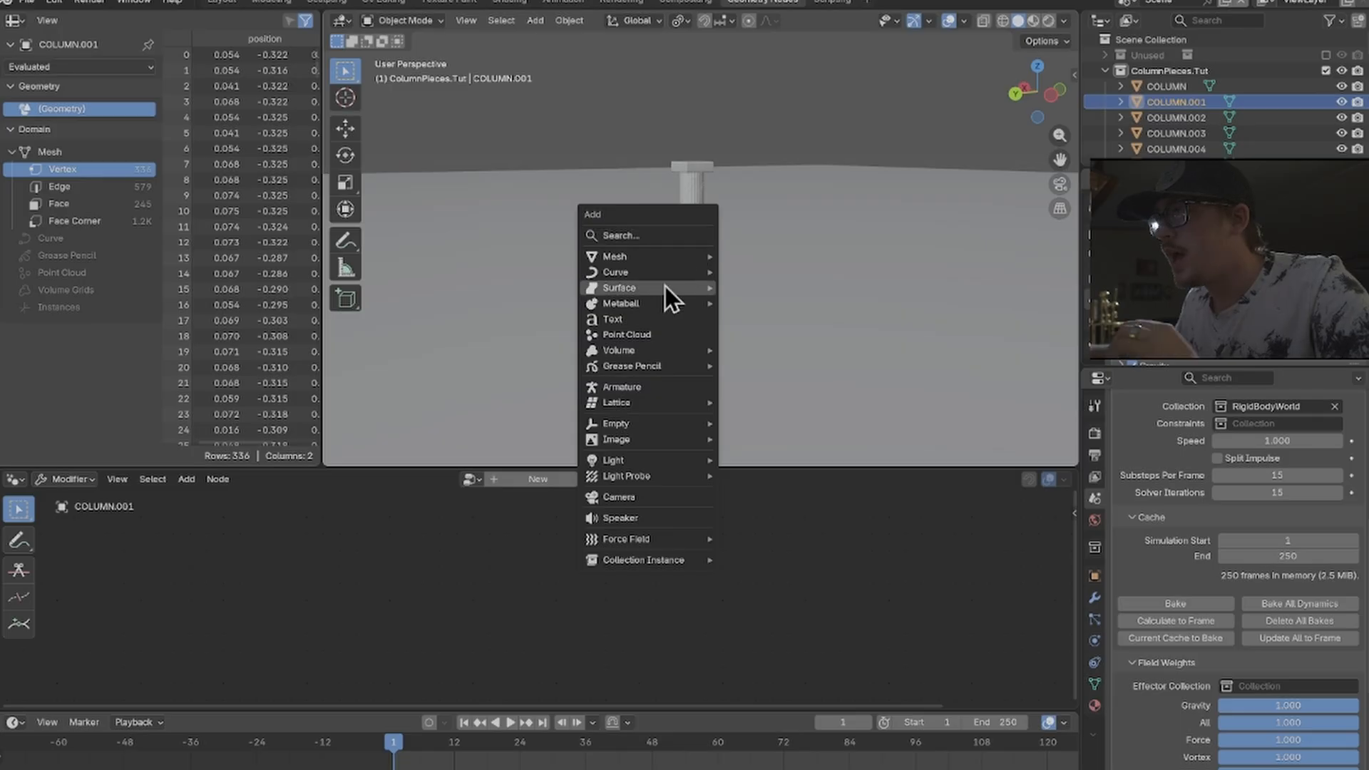
mouse_move(666, 258)
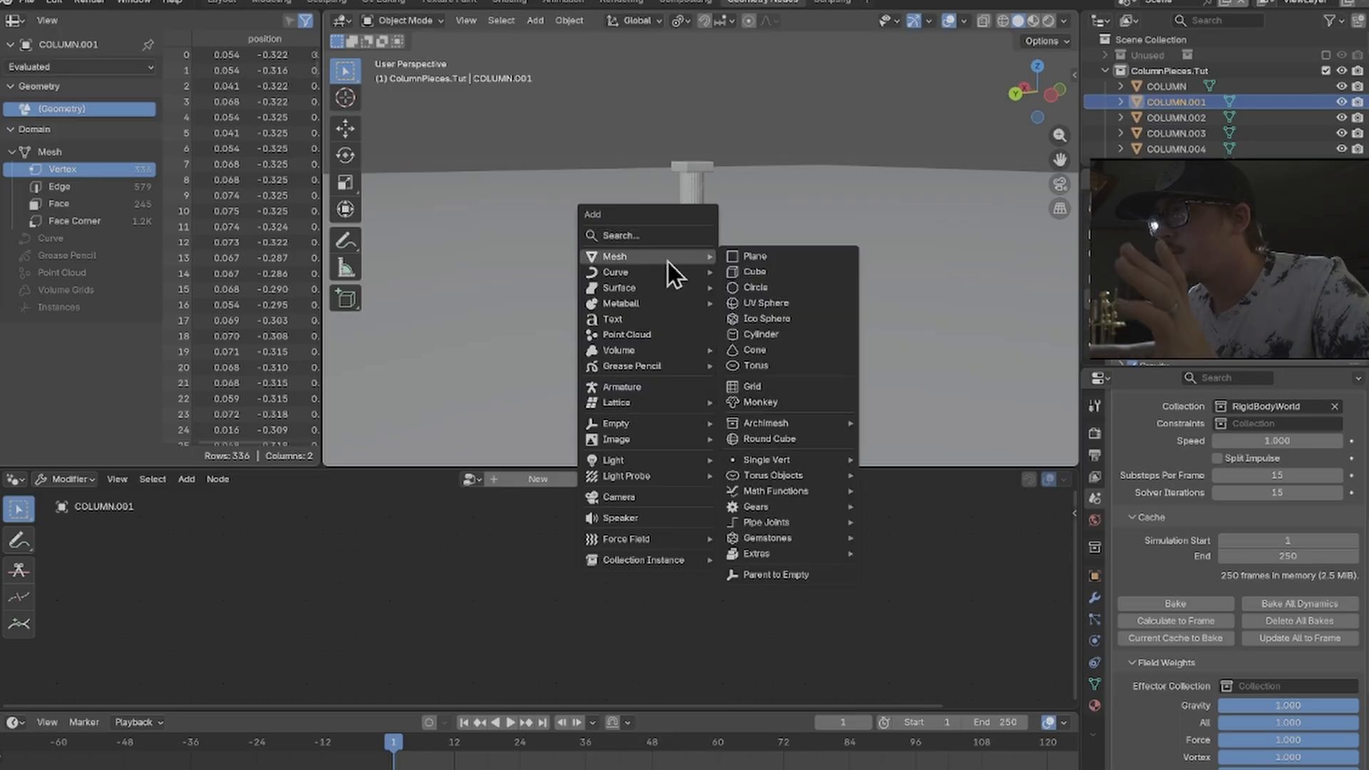
left_click(806, 322)
key("g")
key("z")
left_click(1020, 263)
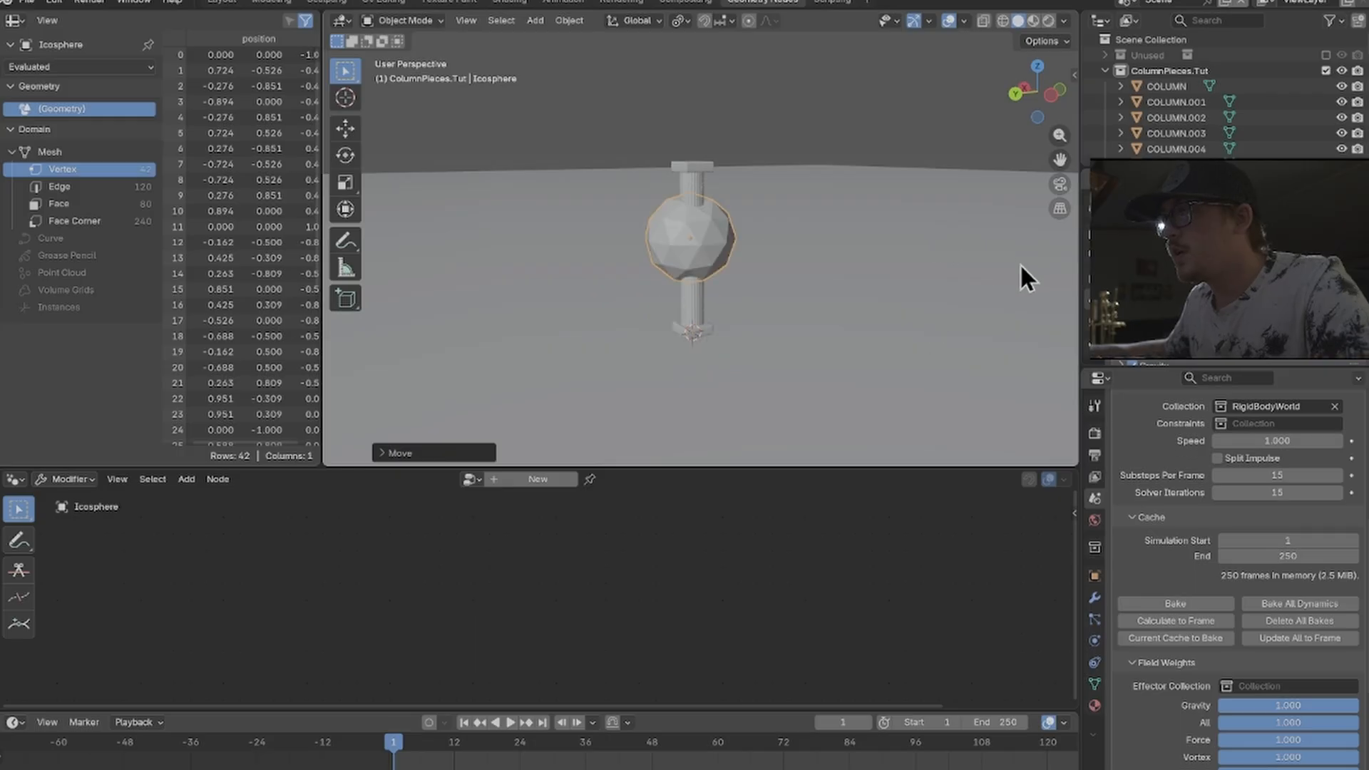
- Scale the ico sphere uniformly down to about 0.11 and move it off to one side of the column
key("s")
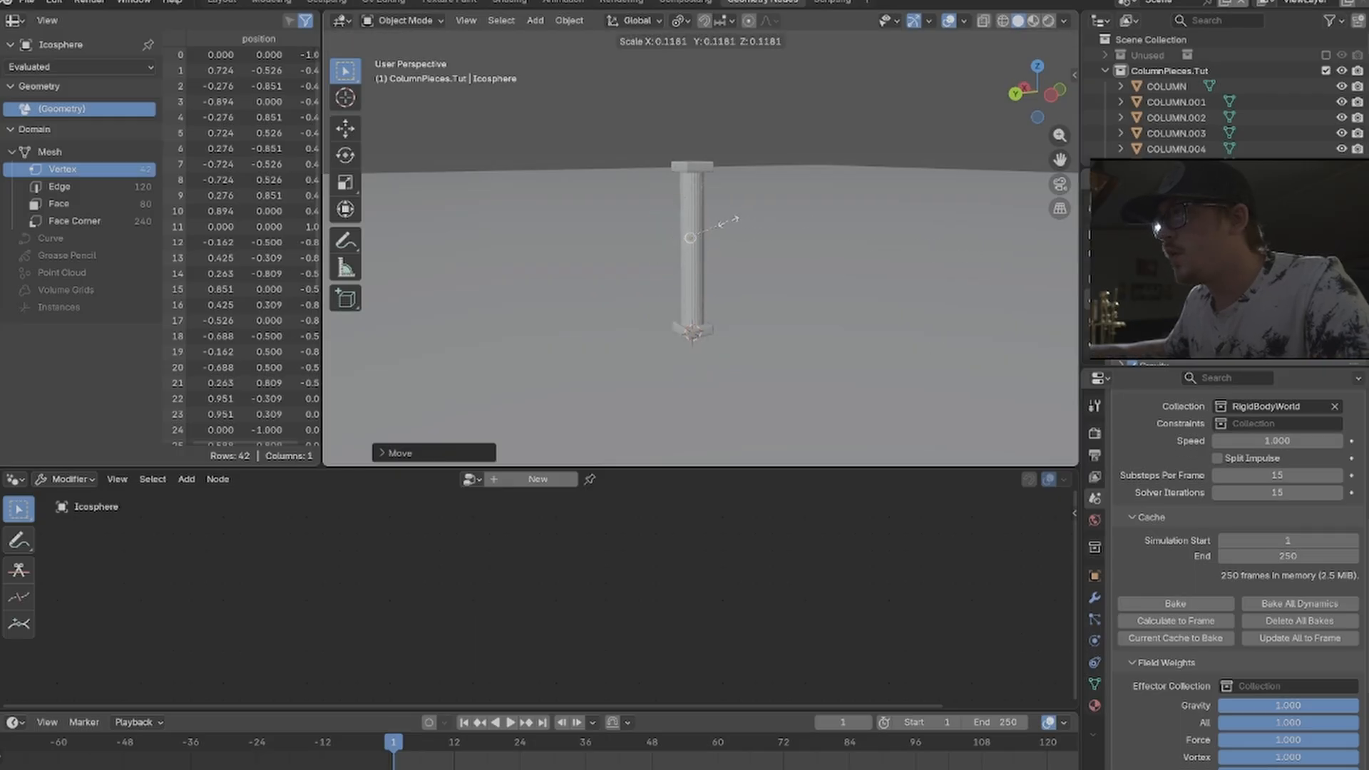
left_click(731, 221)
middle_click_drag(731, 221, 716, 273)
key("g")
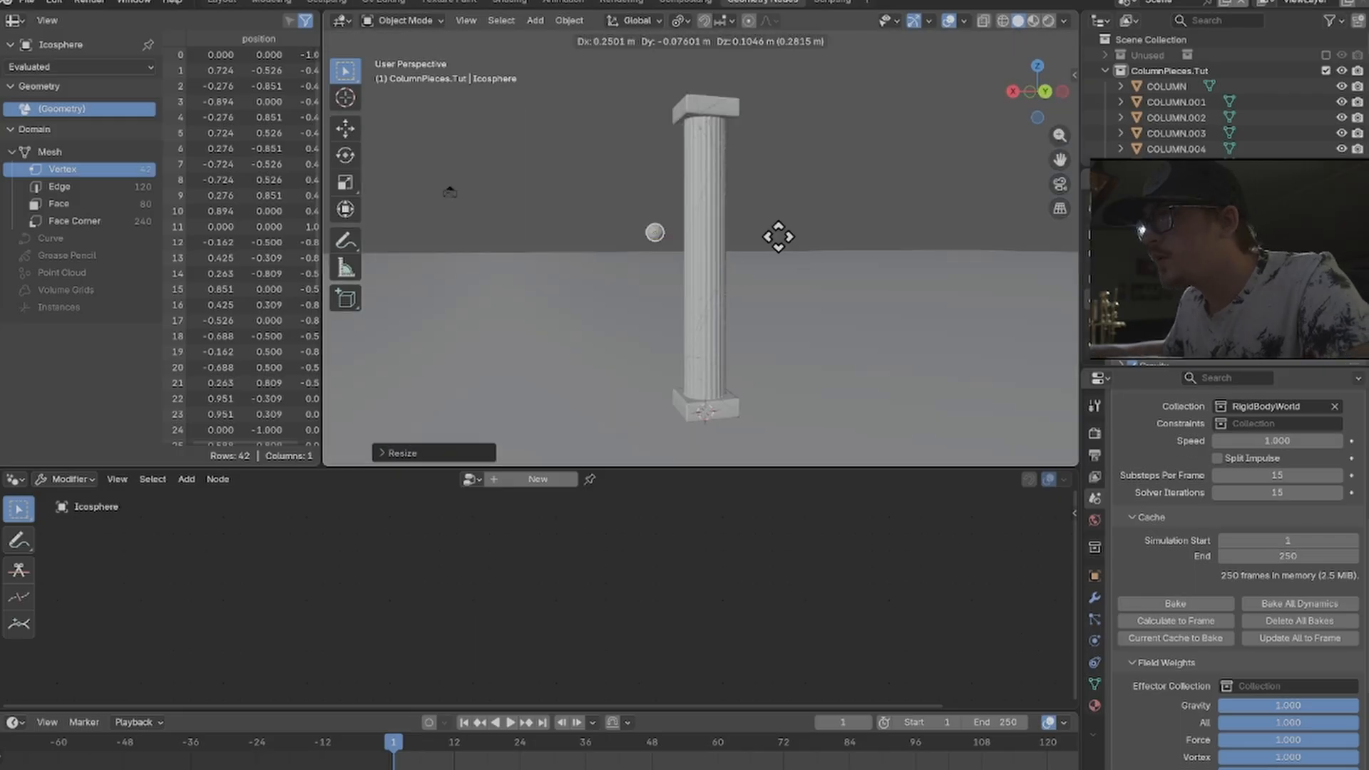
left_click(703, 266)
- Set the ico sphere's location to X 0 m, Y 0 m and Z 2 m
left_click(1095, 576)
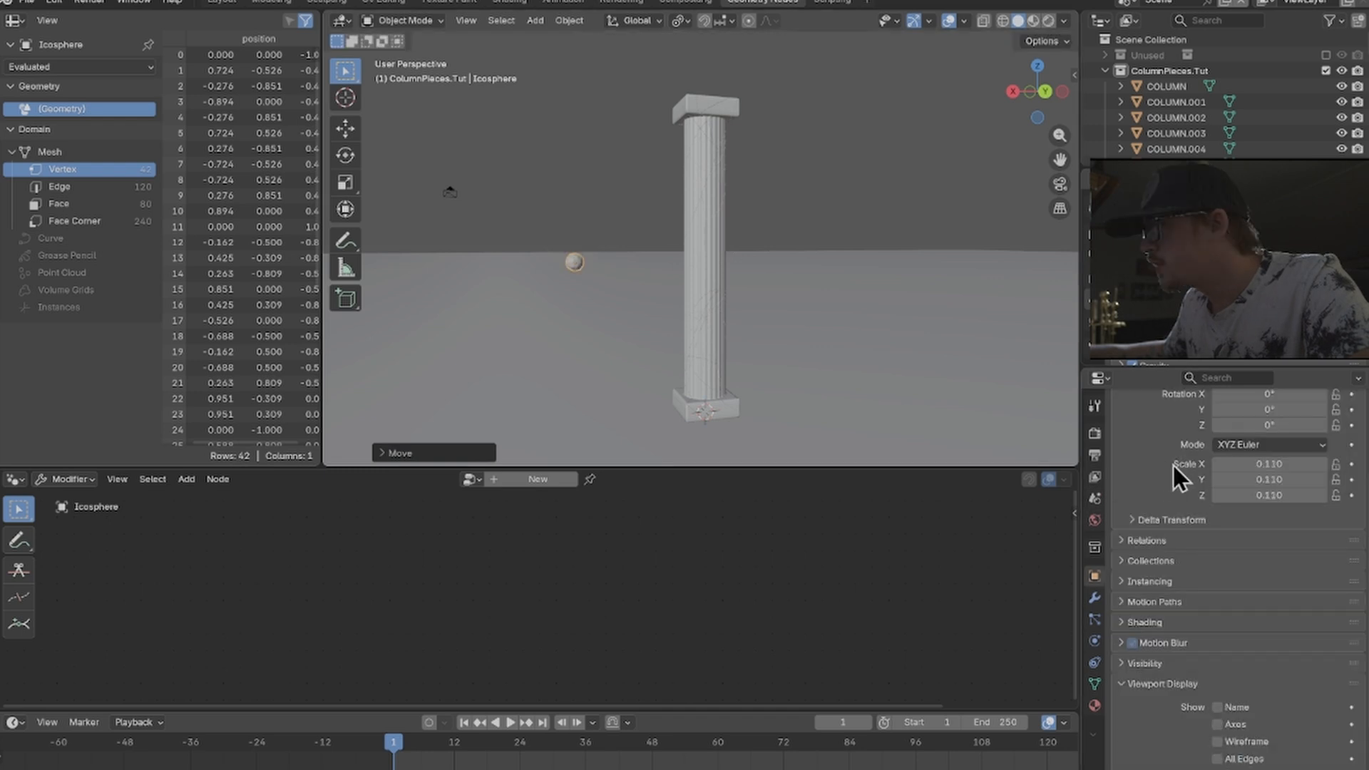
scroll(1179, 477, "up", 4)
left_click_drag(1290, 476, 1289, 495)
type("0")
key("Return")
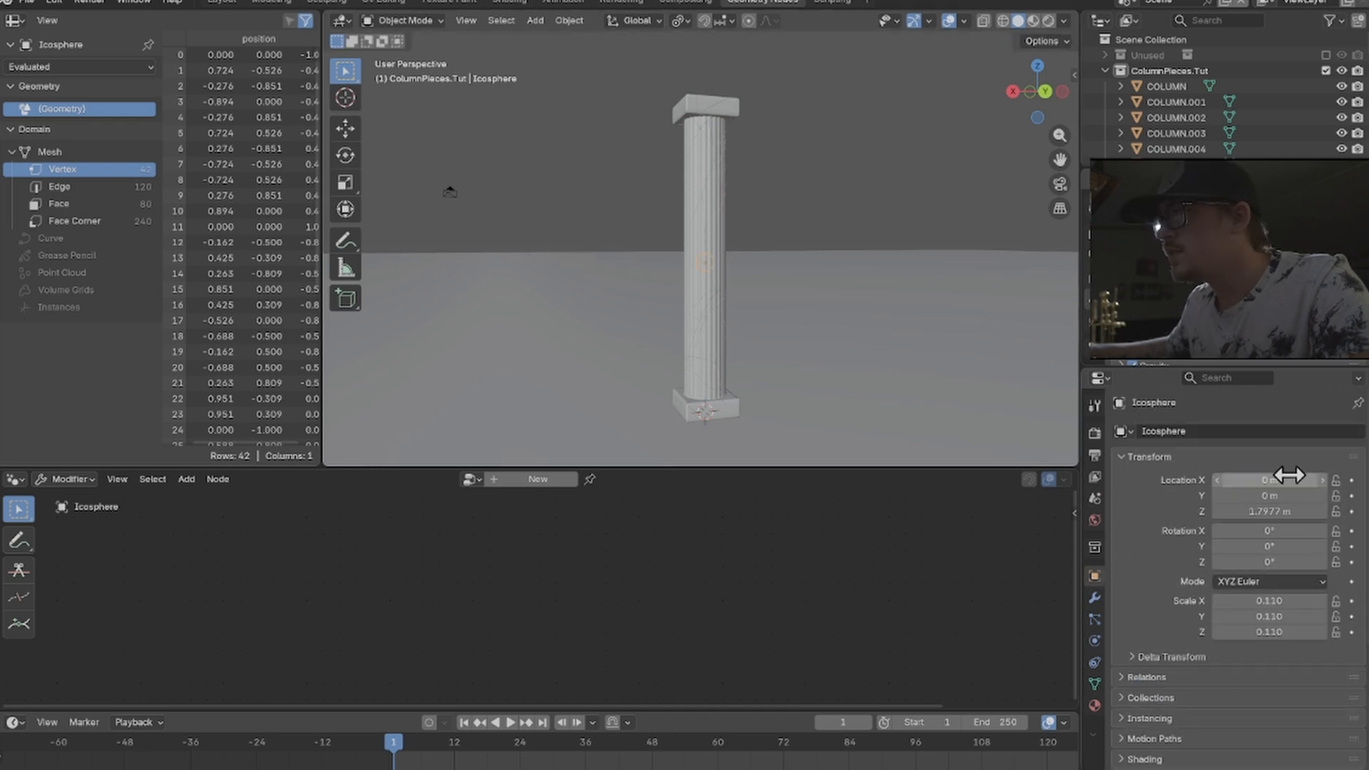
left_click(1269, 512)
type("0")
key("Return")
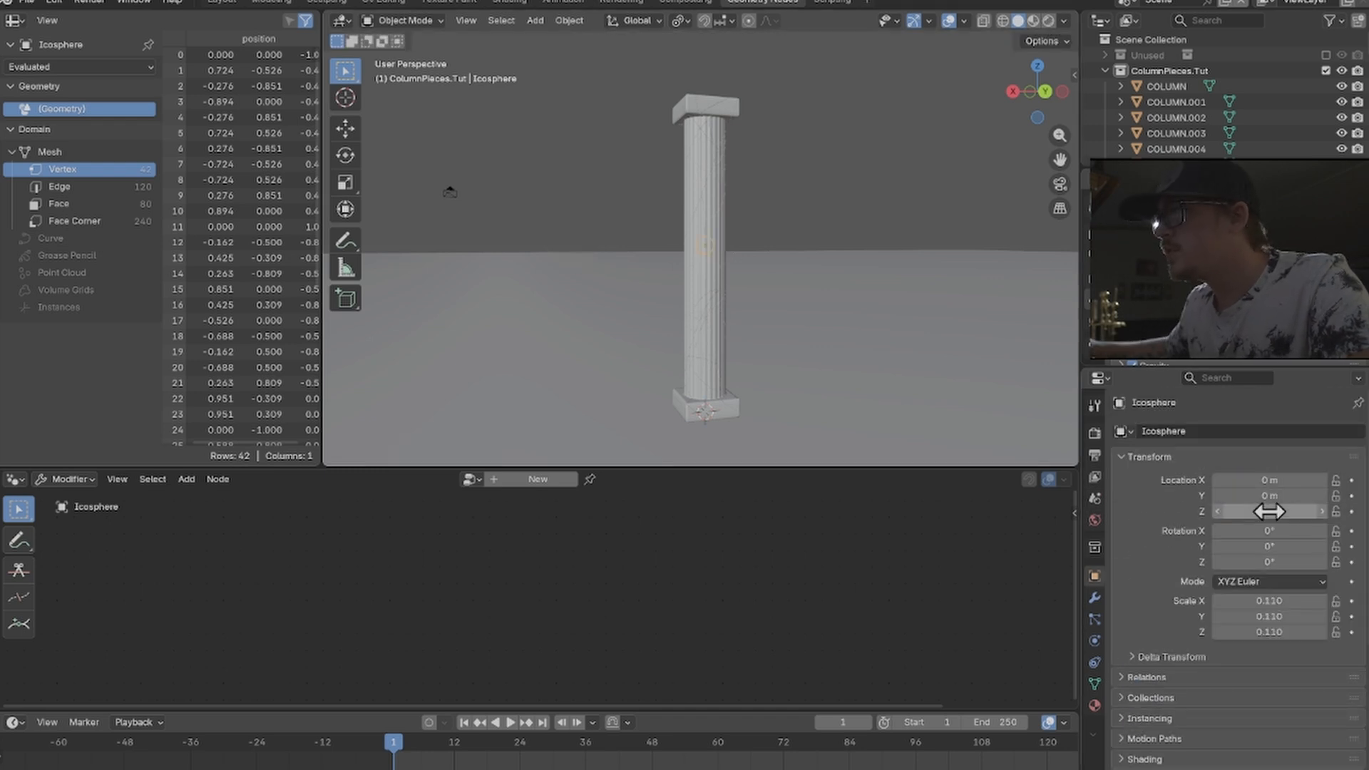
left_click(1269, 512)
type("2")
key("Return")
- Set the ico sphere's X location to -1 m and keyframe it at frame 1
left_click(1273, 480)
type("-0.83")
key("Return")
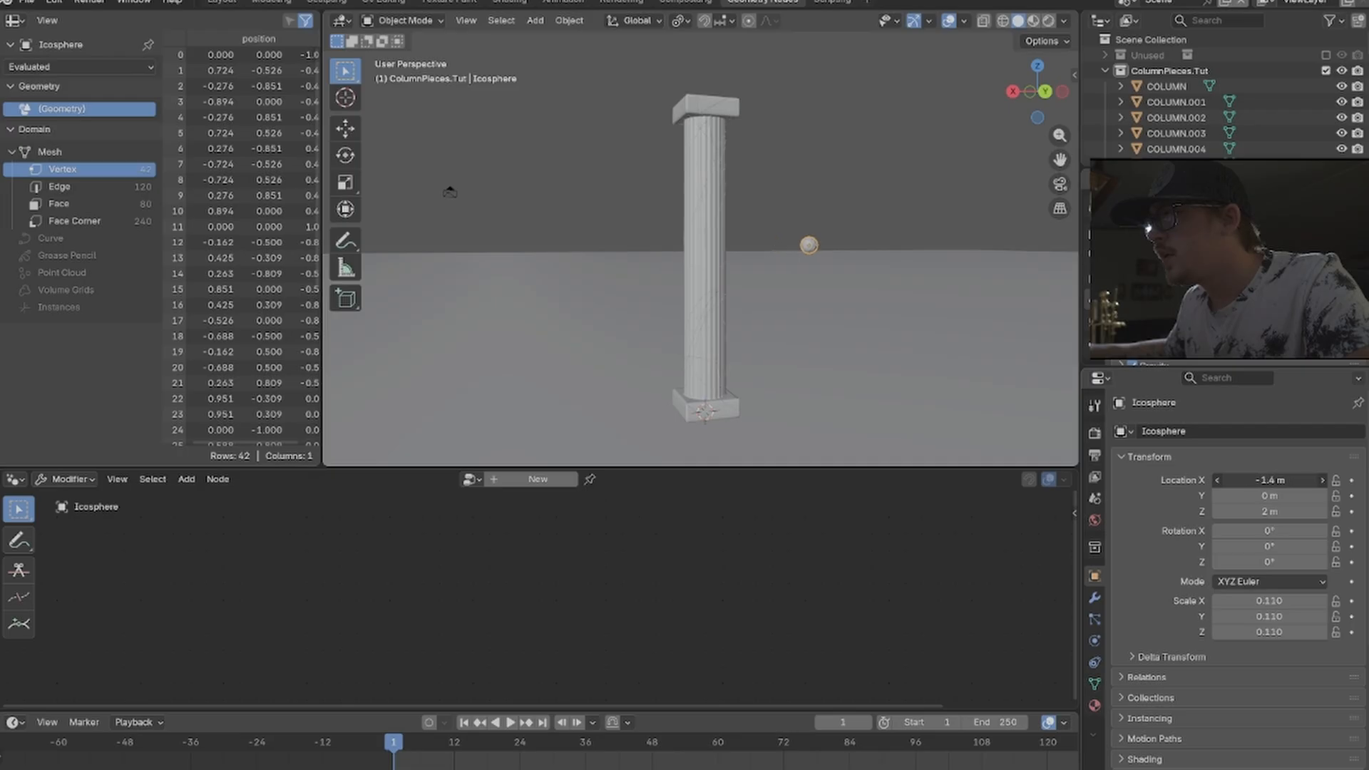
left_click_drag(1289, 482, 1312, 482)
left_click(1289, 482)
key("Escape")
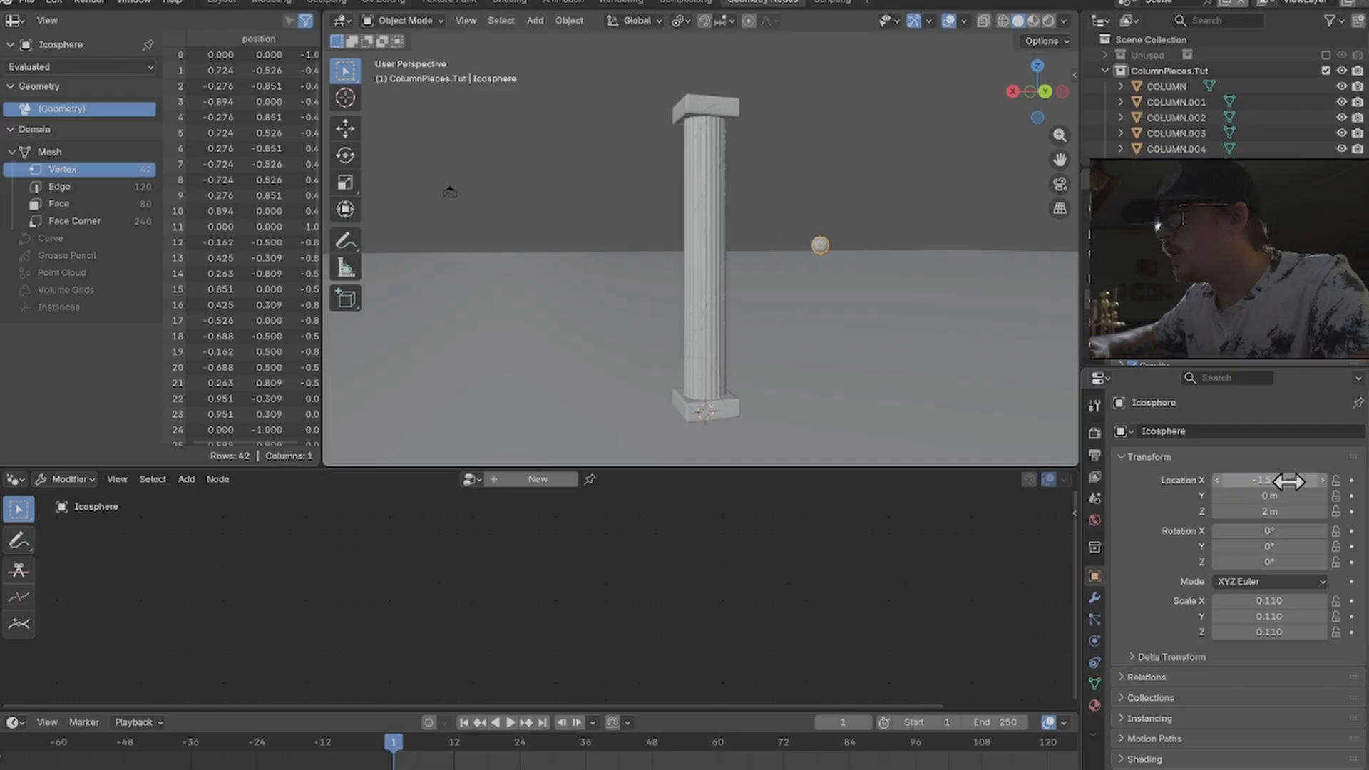
left_click(1289, 482)
type("-1")
key("Return")
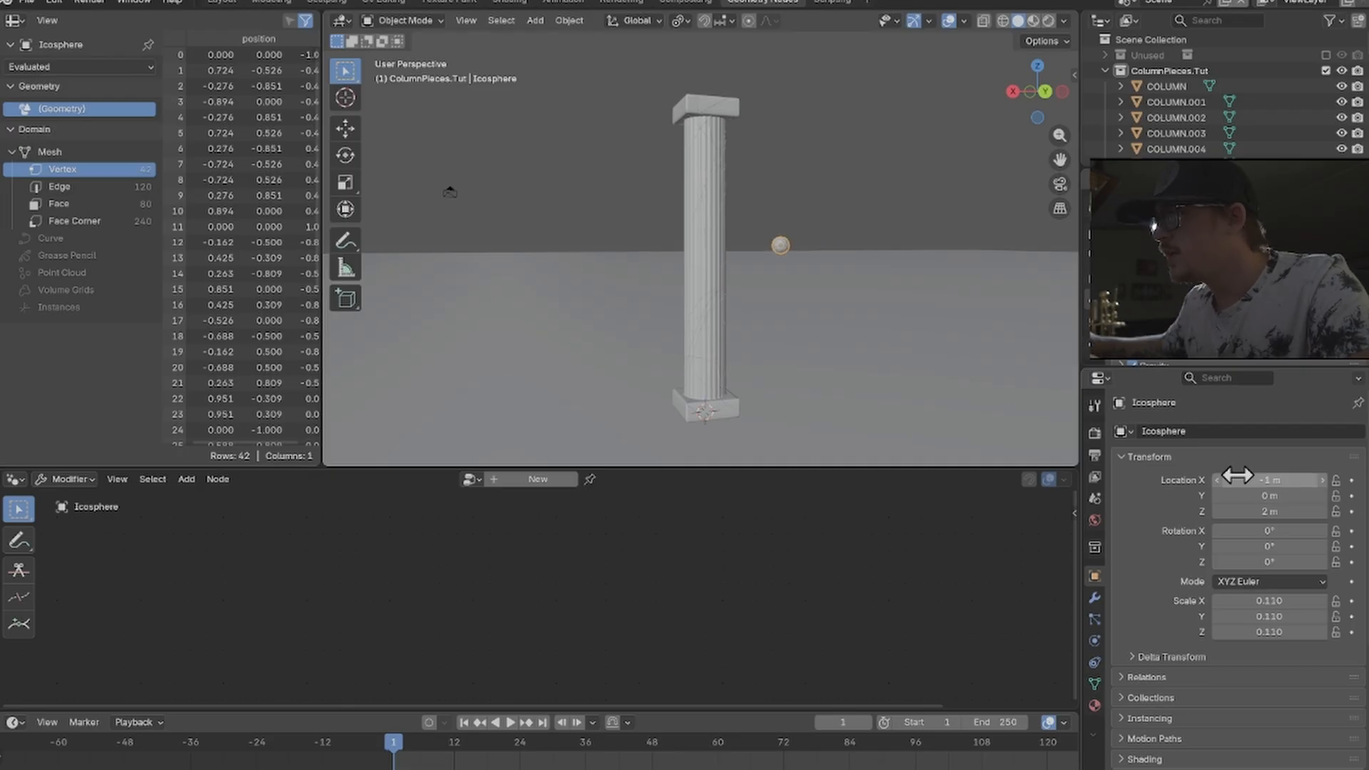
left_click(1352, 480)
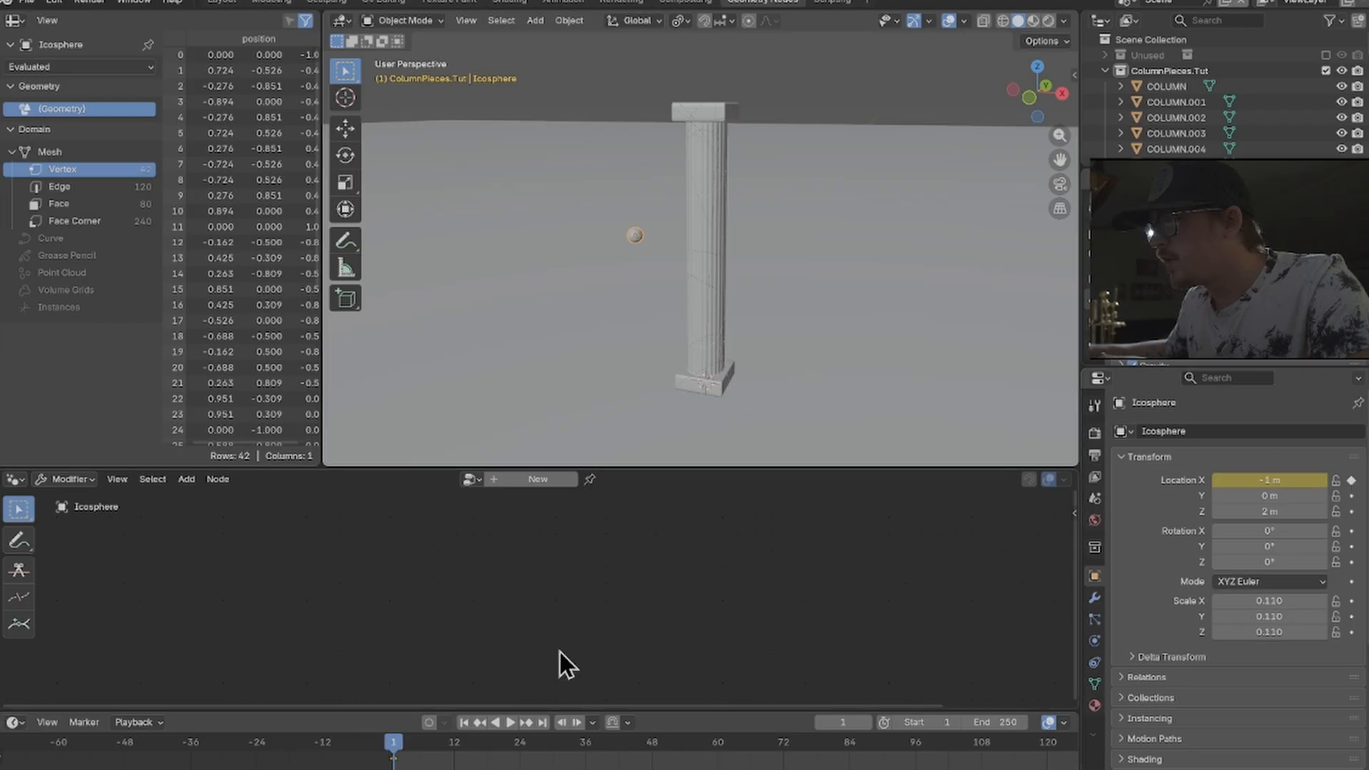
- Advance to frame 30, set the ico sphere's X location to 1 m and keyframe it
key("space")
key("space")
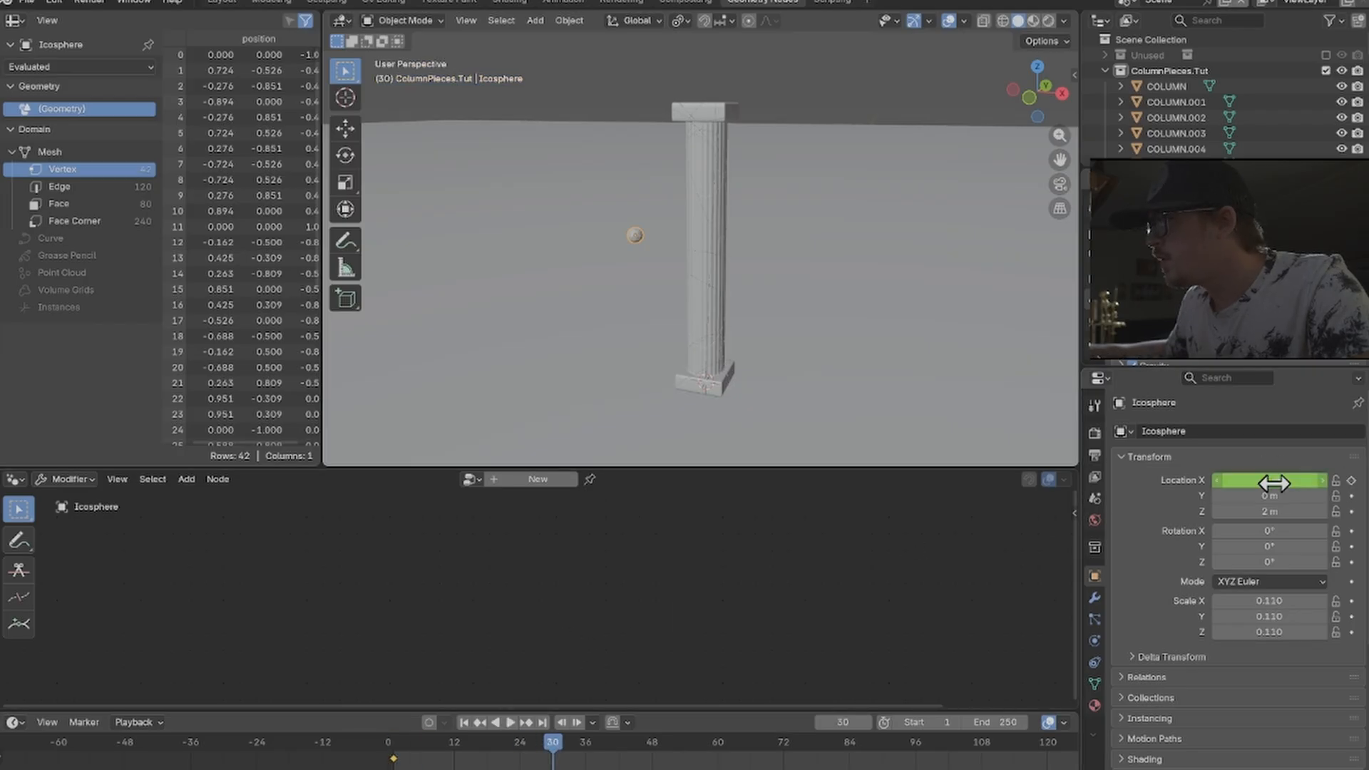
left_click_drag(1269, 481, 1272, 484)
left_click(1352, 480)
- Exclude the ColumnPieces.Tut collection from the view layer and play the ico sphere's animation from frame 1
left_click_drag(410, 750, 394, 749)
key("space")
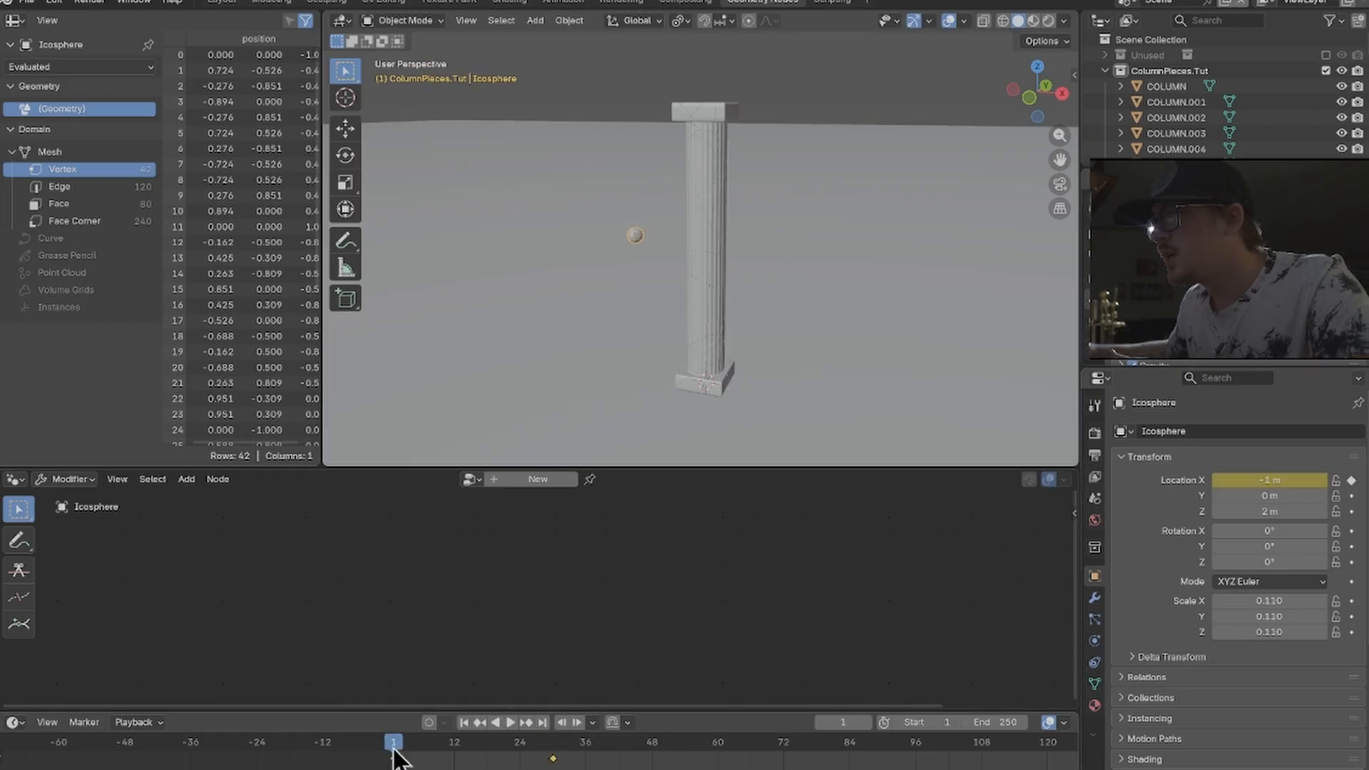
left_click(1105, 70)
left_click(1326, 71)
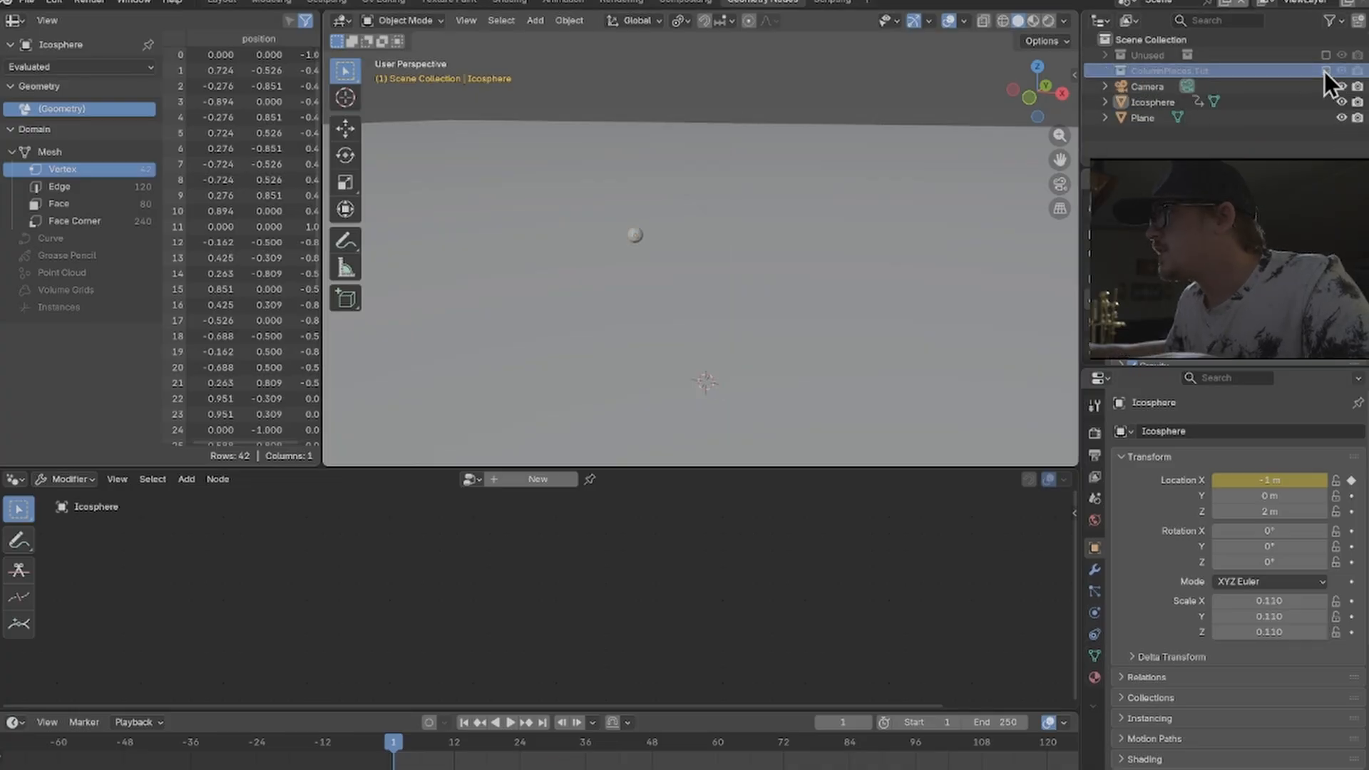
key("space")
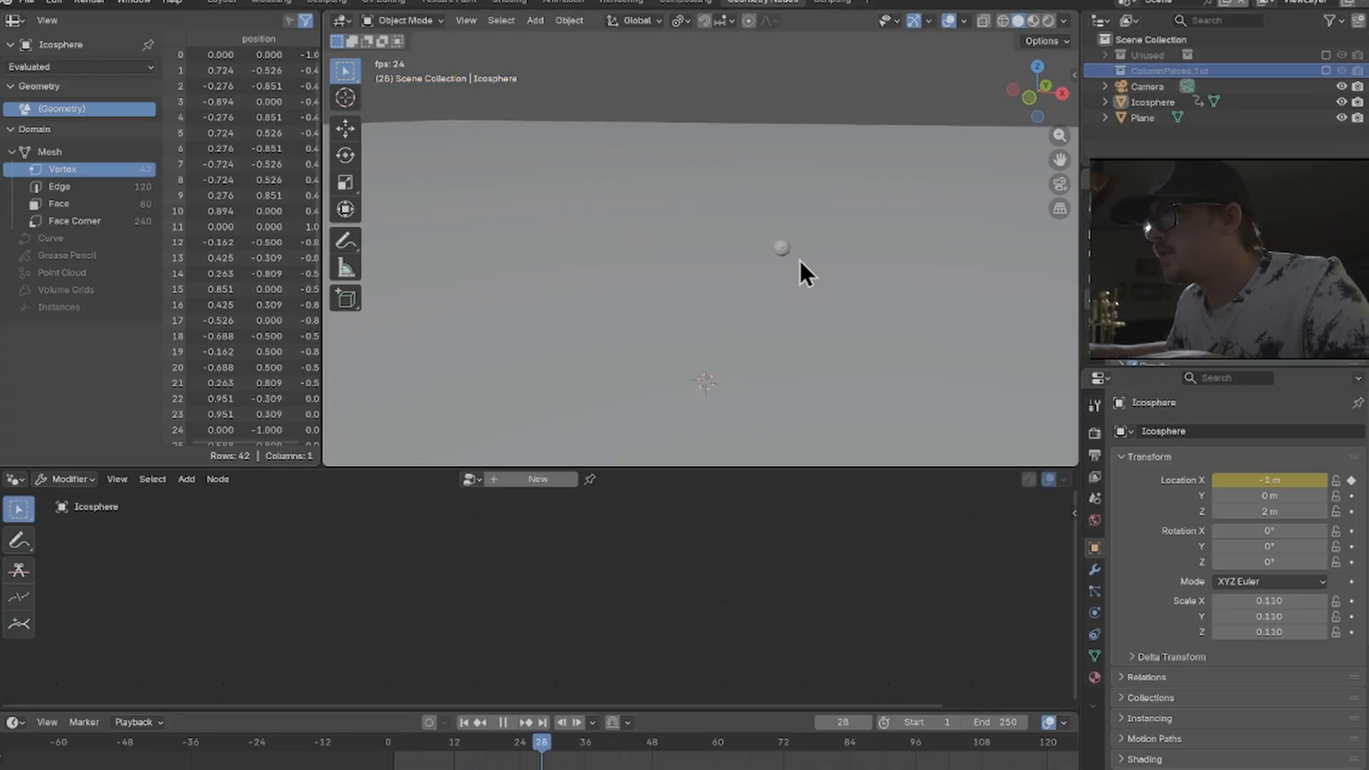
key("space")
- Set the interpolation of both ico sphere keyframes to Linear and play back the motion
left_click_drag(417, 762, 465, 742)
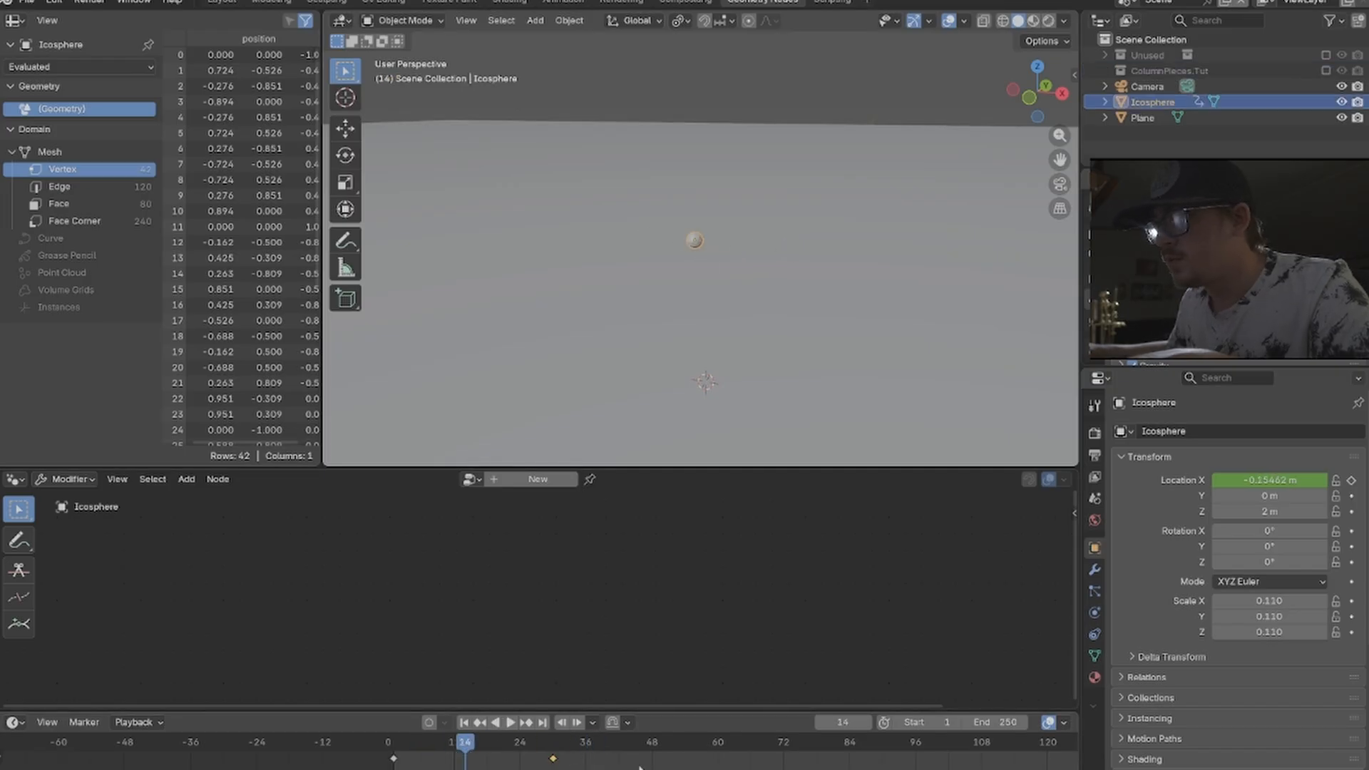
left_click_drag(639, 768, 389, 743)
key("t")
left_click(367, 737)
key("space")
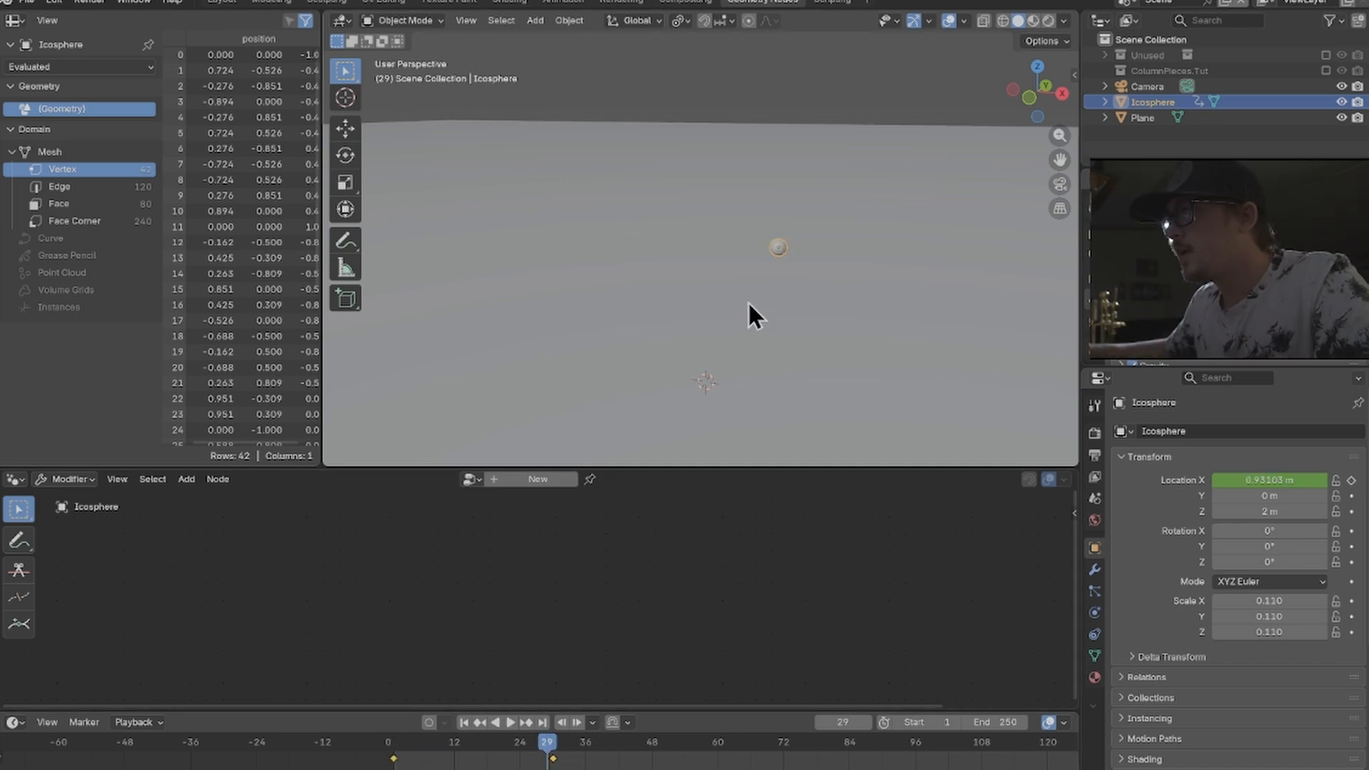
- Switch the timeline area to the Graph Editor and enlarge it to show the ico sphere's X Location curve
scroll(755, 265, "up", 3)
scroll(756, 265, "down", 1)
mouse_move(756, 265)
middle_mouse_down()
mouse_move(700, 278)
mouse_move(751, 270)
mouse_move(742, 294)
mouse_move(751, 277)
middle_mouse_up()
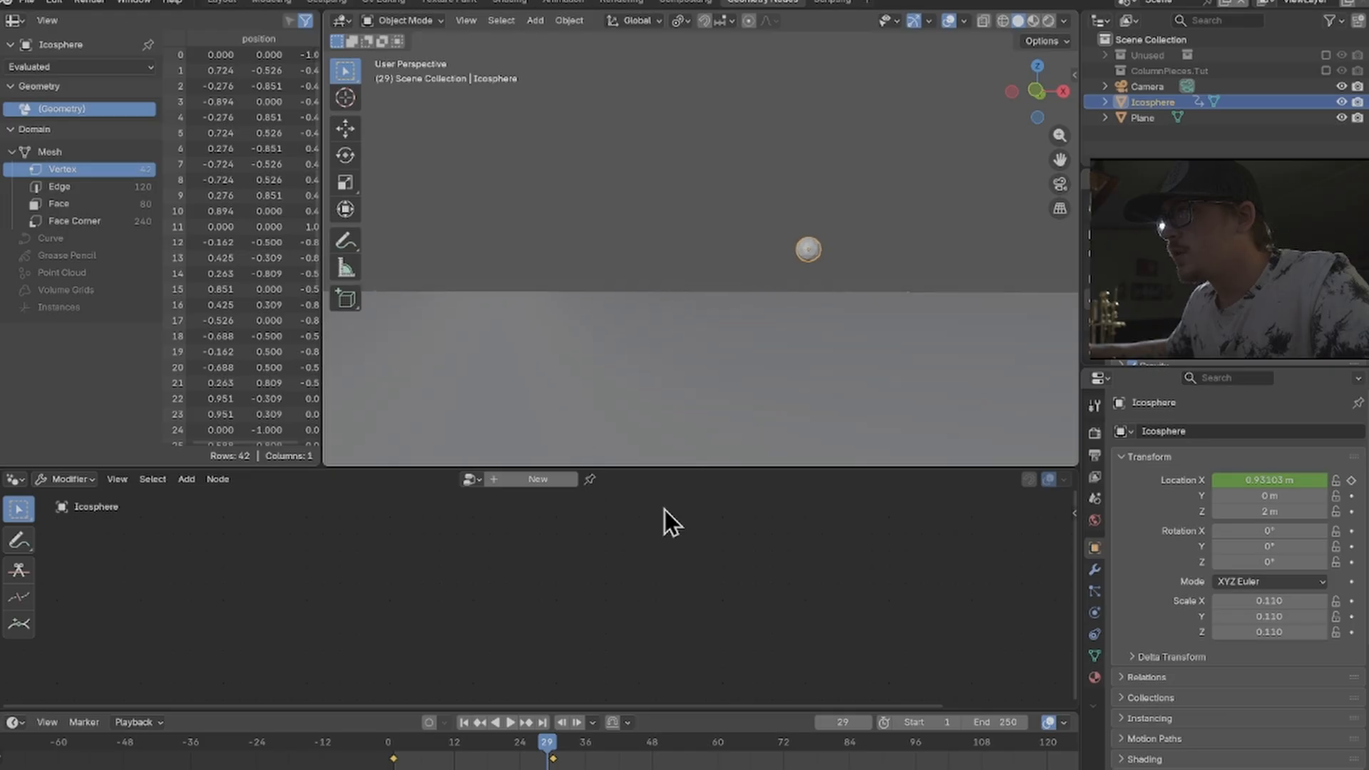
left_click(13, 722)
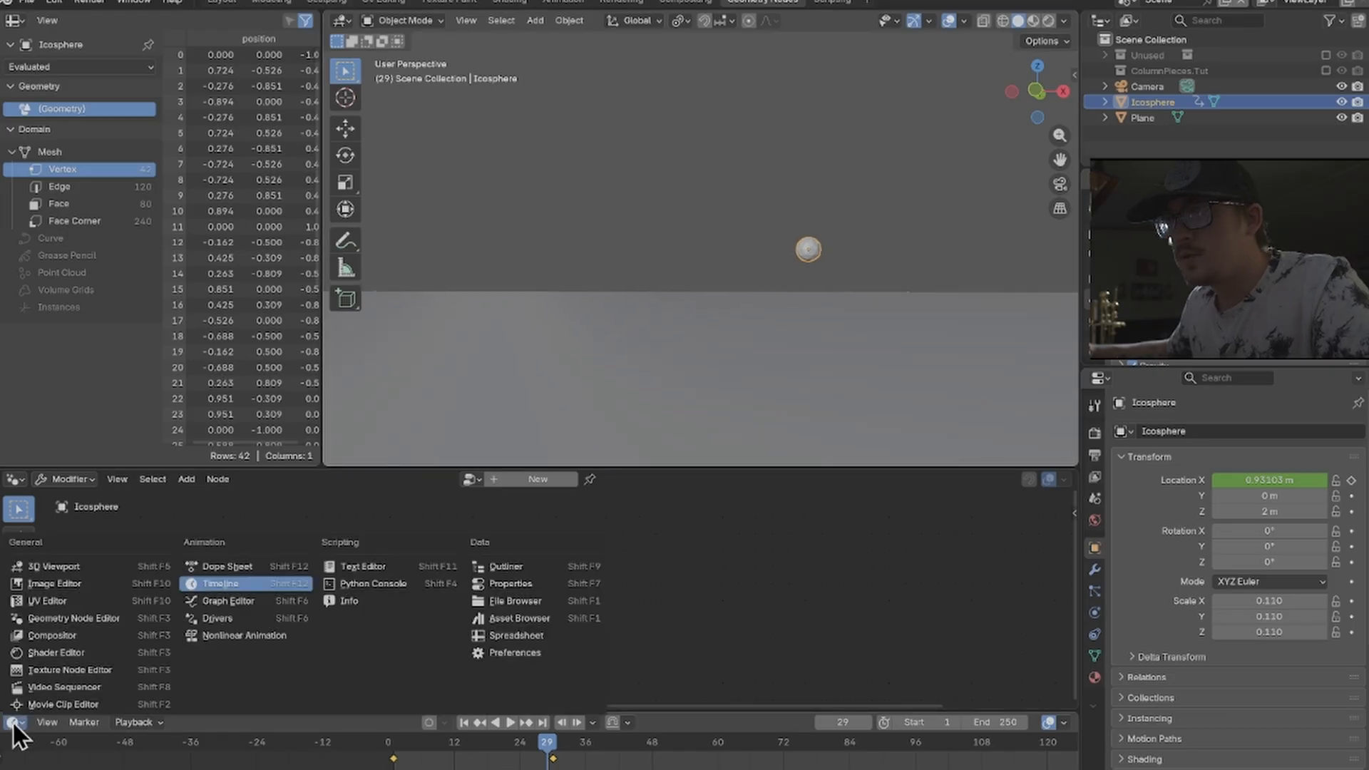
left_click(233, 602)
left_click_drag(425, 709, 428, 532)
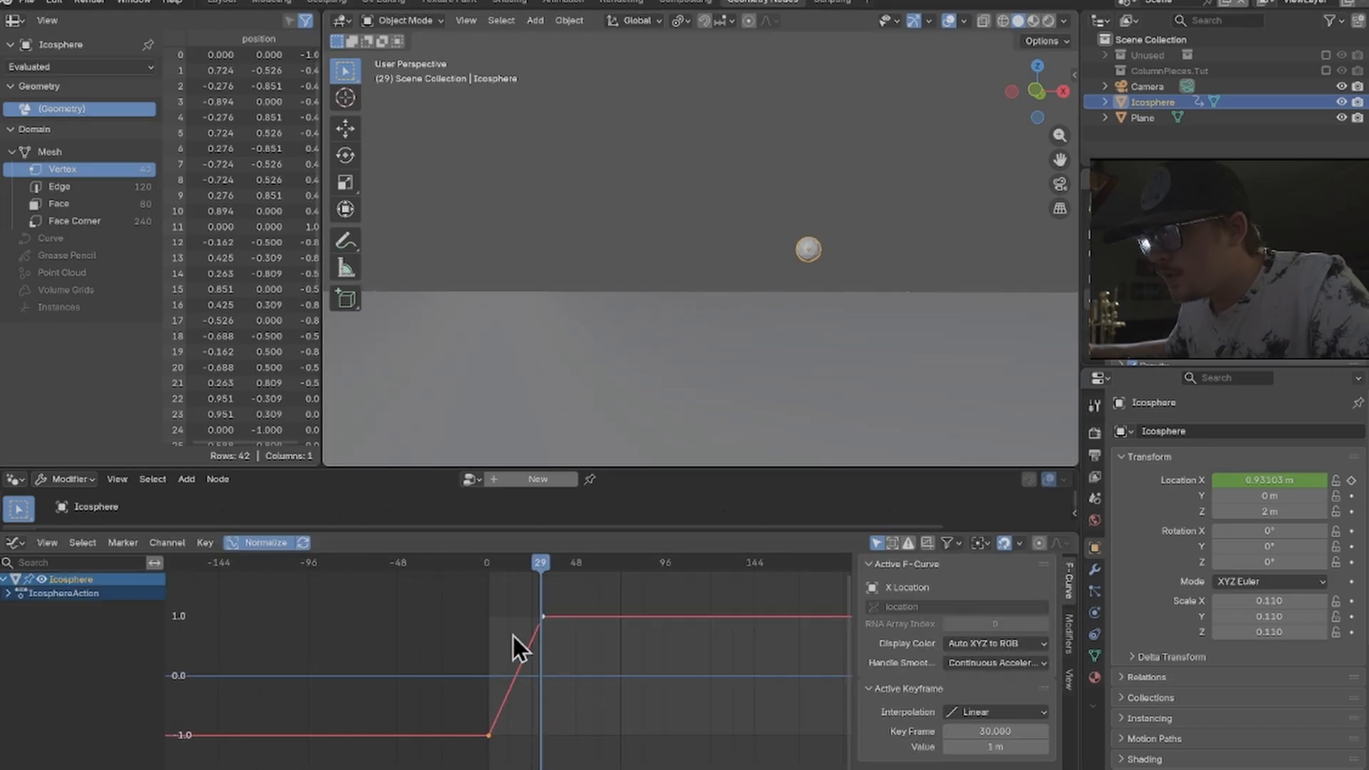
- Set the interpolation of both X Location keyframes to Bezier
key("s")
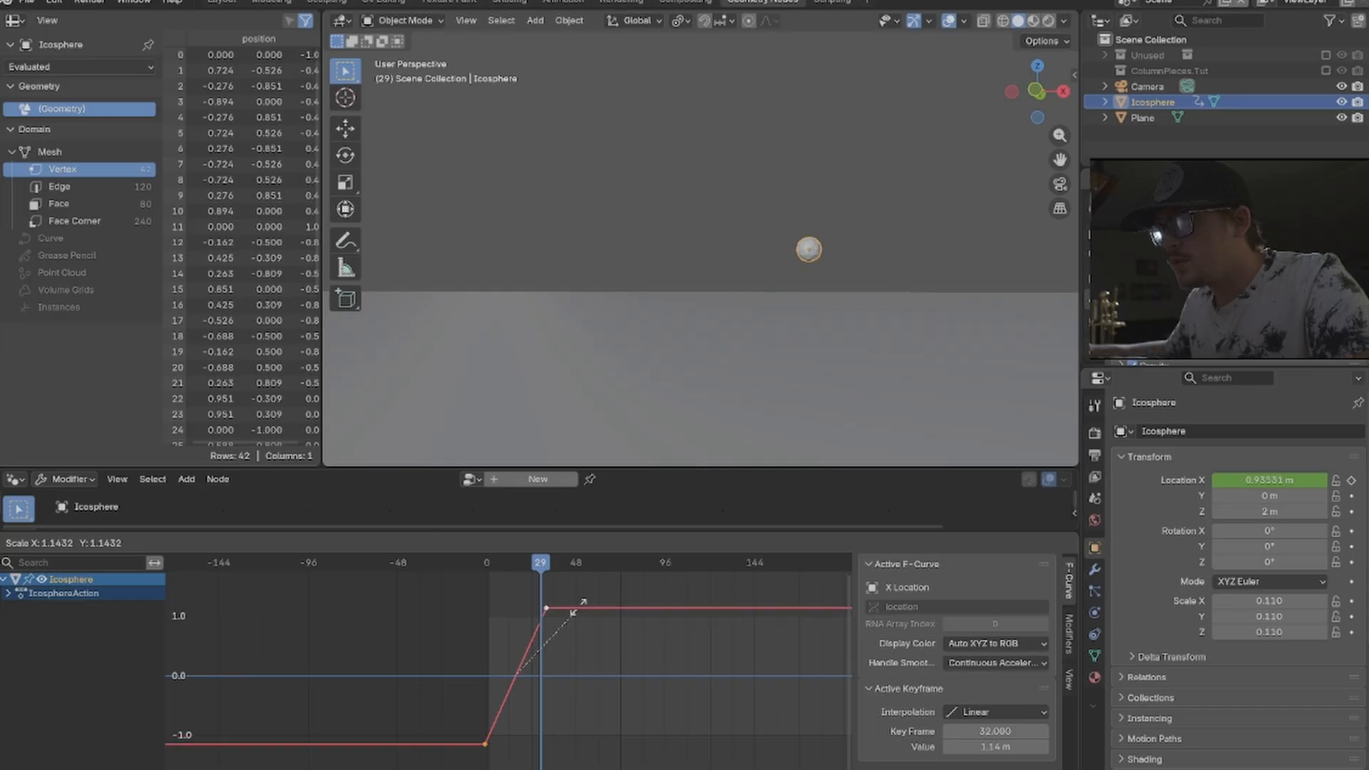
key("Escape")
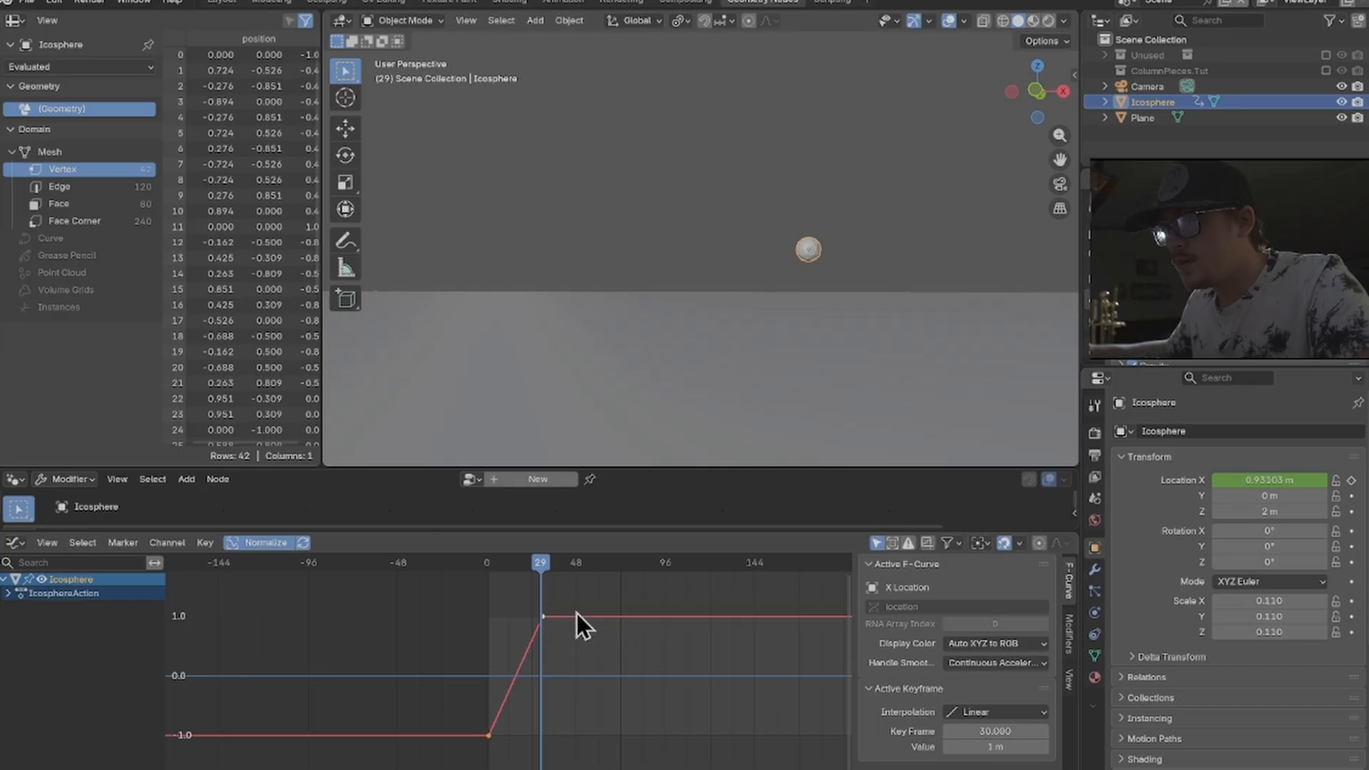
key("t")
left_click(569, 636)
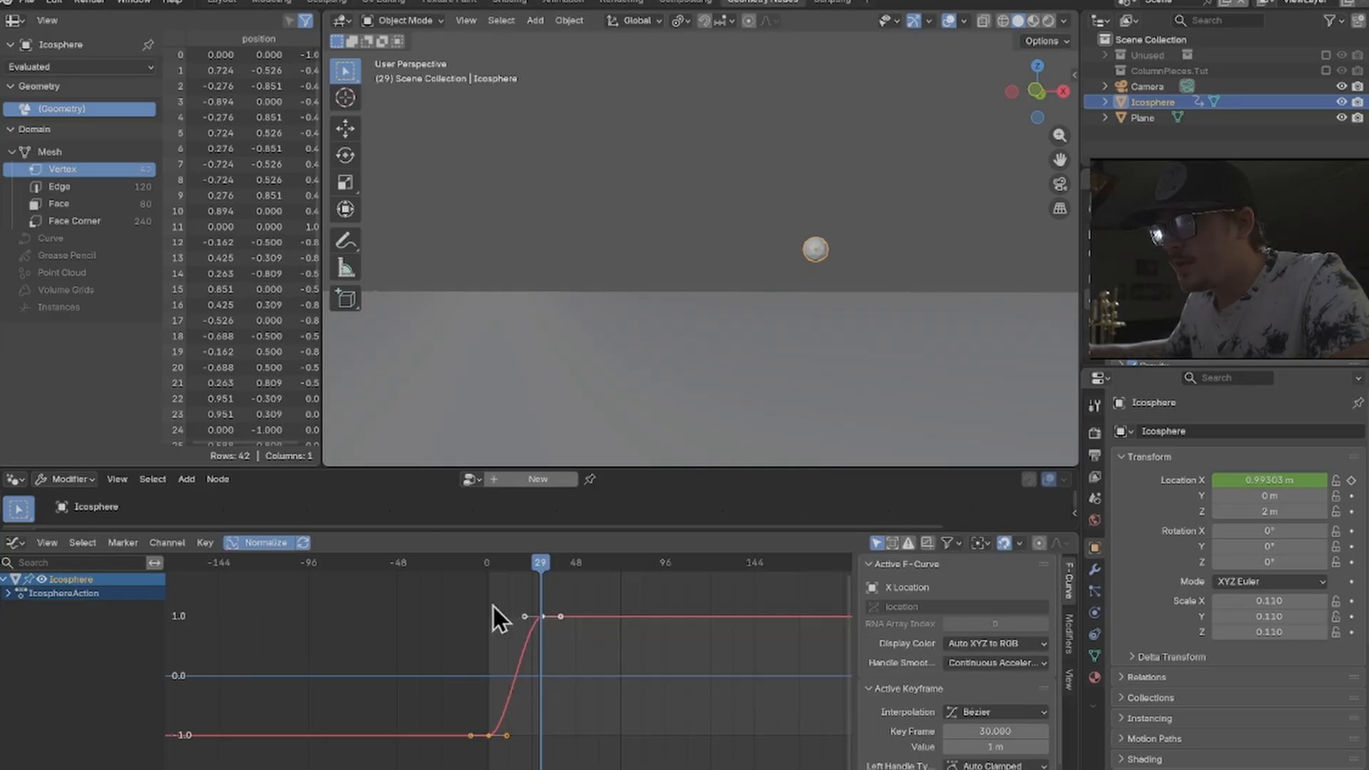
- Reshape the X Location curve's keyframe handles so the sphere starts slowly and accelerates sharply toward frame 30
scroll(542, 628, "up", 4)
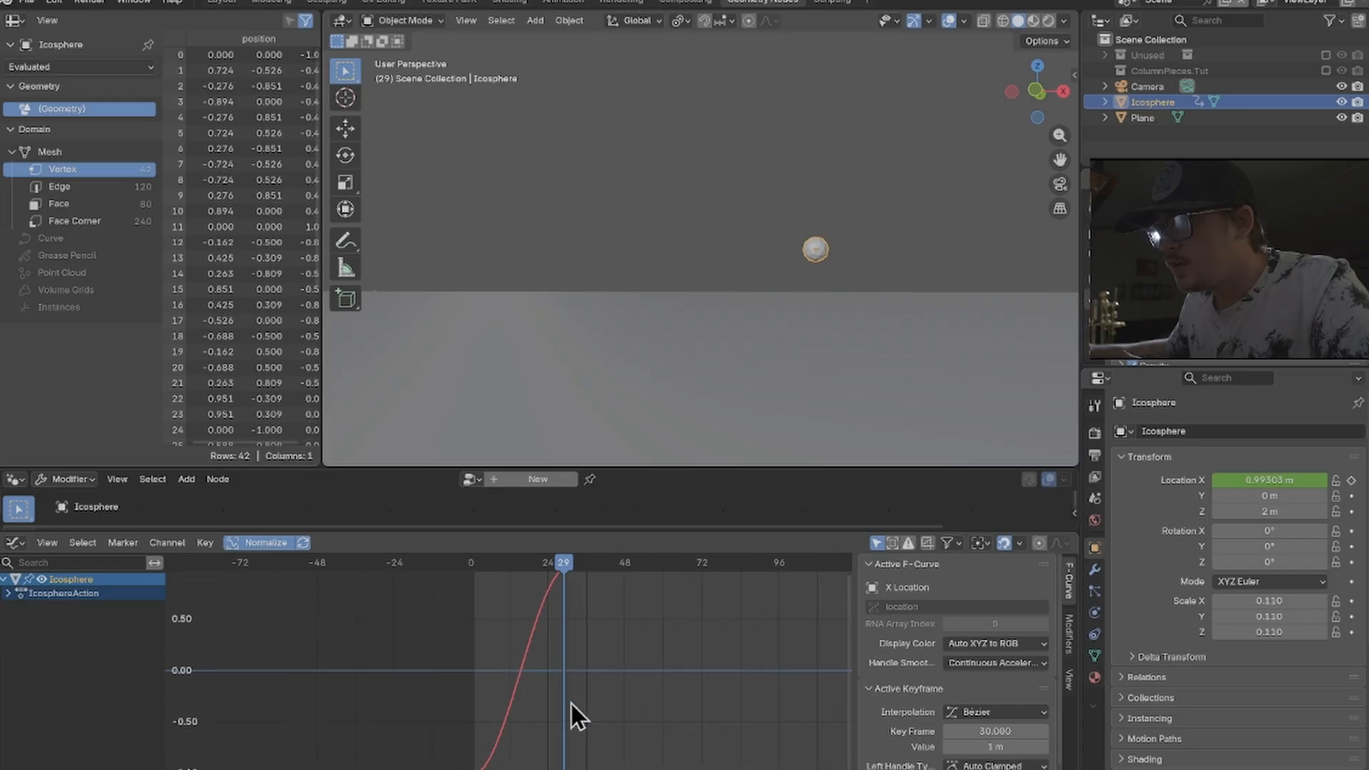
scroll(571, 704, "down", 1)
middle_click_drag(536, 714, 530, 732)
key("g")
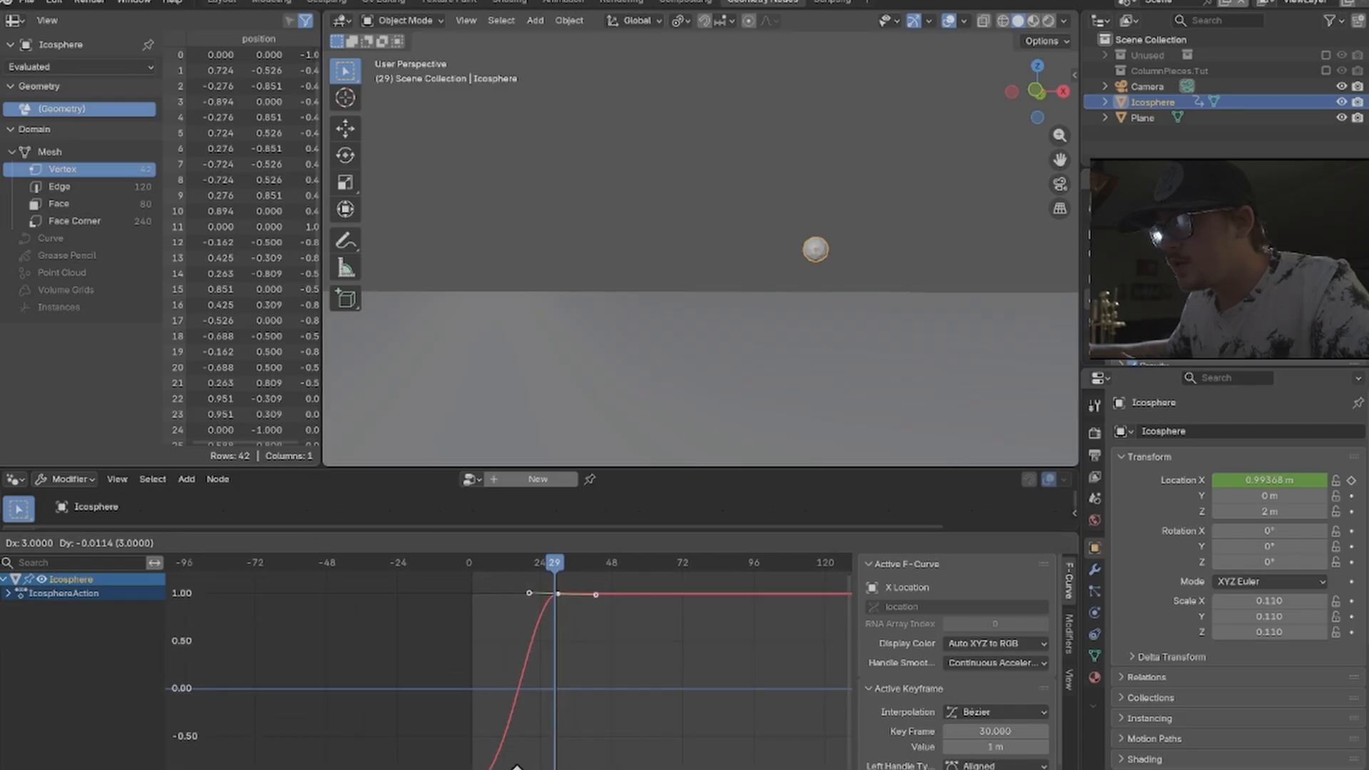
left_click(565, 756)
- Play back the ico sphere's eased motion and return the playhead to frame 0
left_click_drag(502, 566, 457, 567)
key("space")
key("space")
left_click_drag(500, 565, 462, 562)
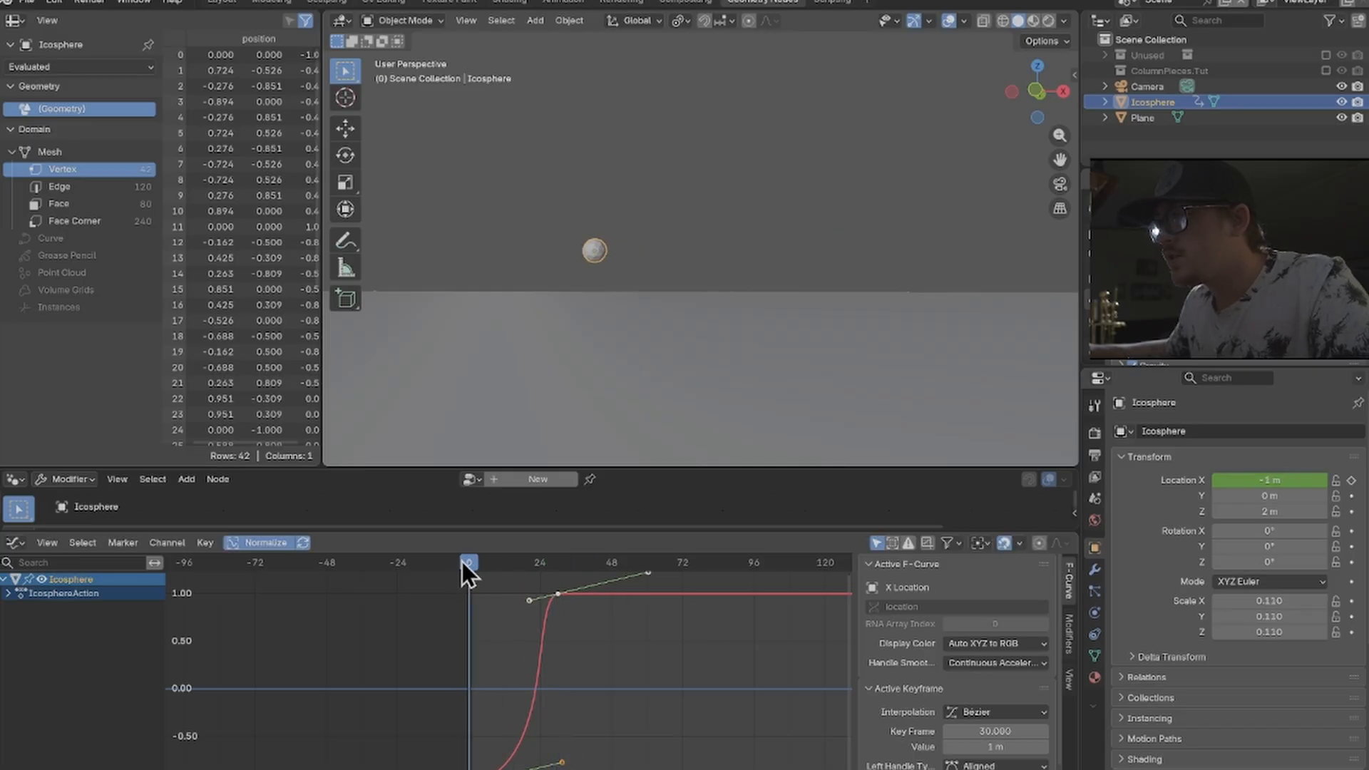
- Play the sphere's animation briefly, restore the Timeline in place of the Graph Editor, and shrink that area
key("space")
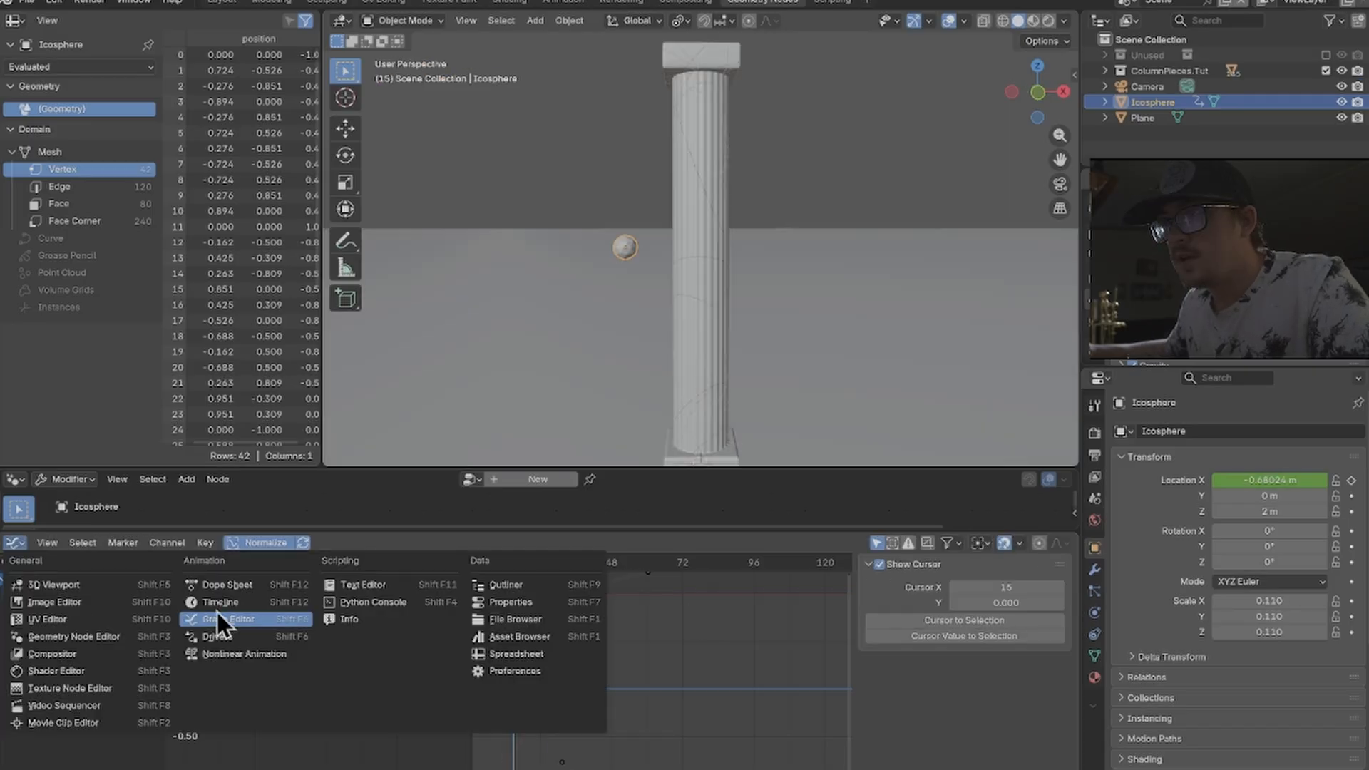
left_click(242, 613)
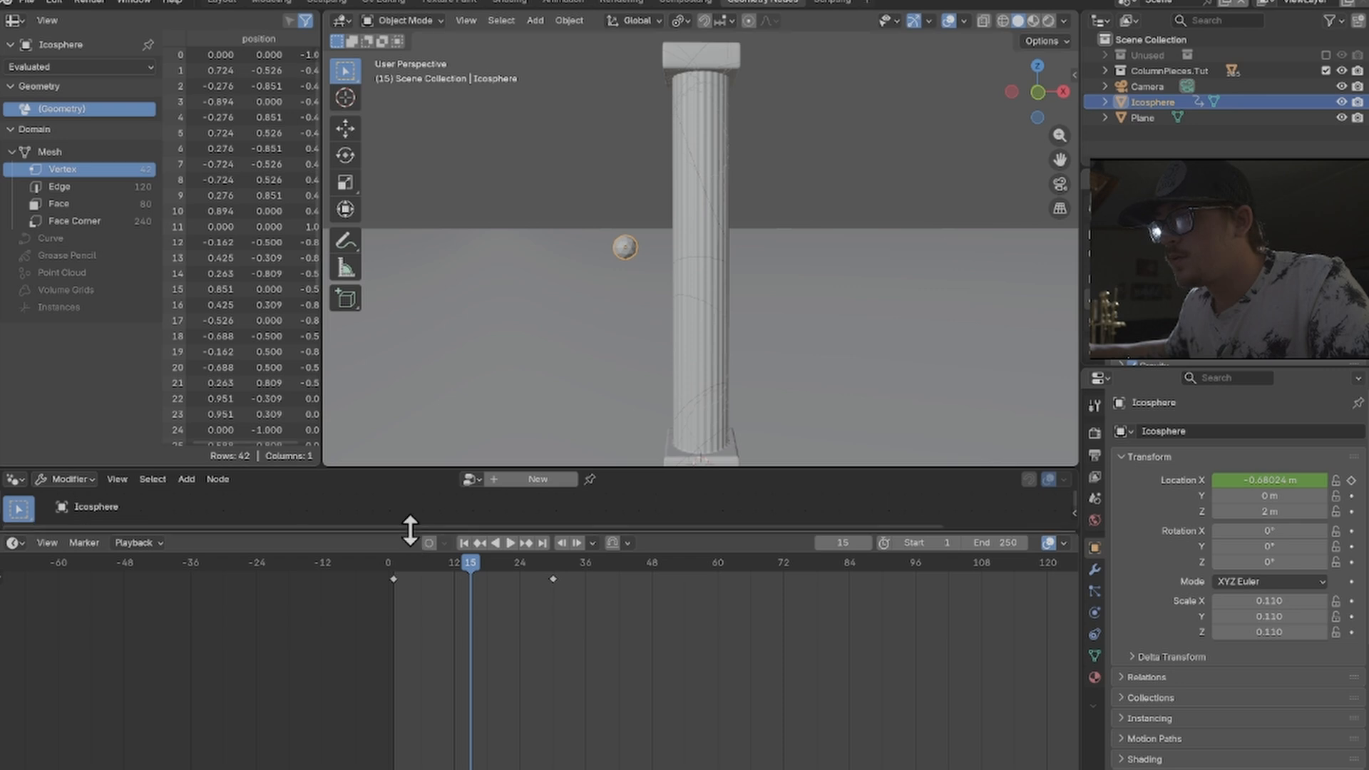
left_click_drag(409, 532, 391, 709)
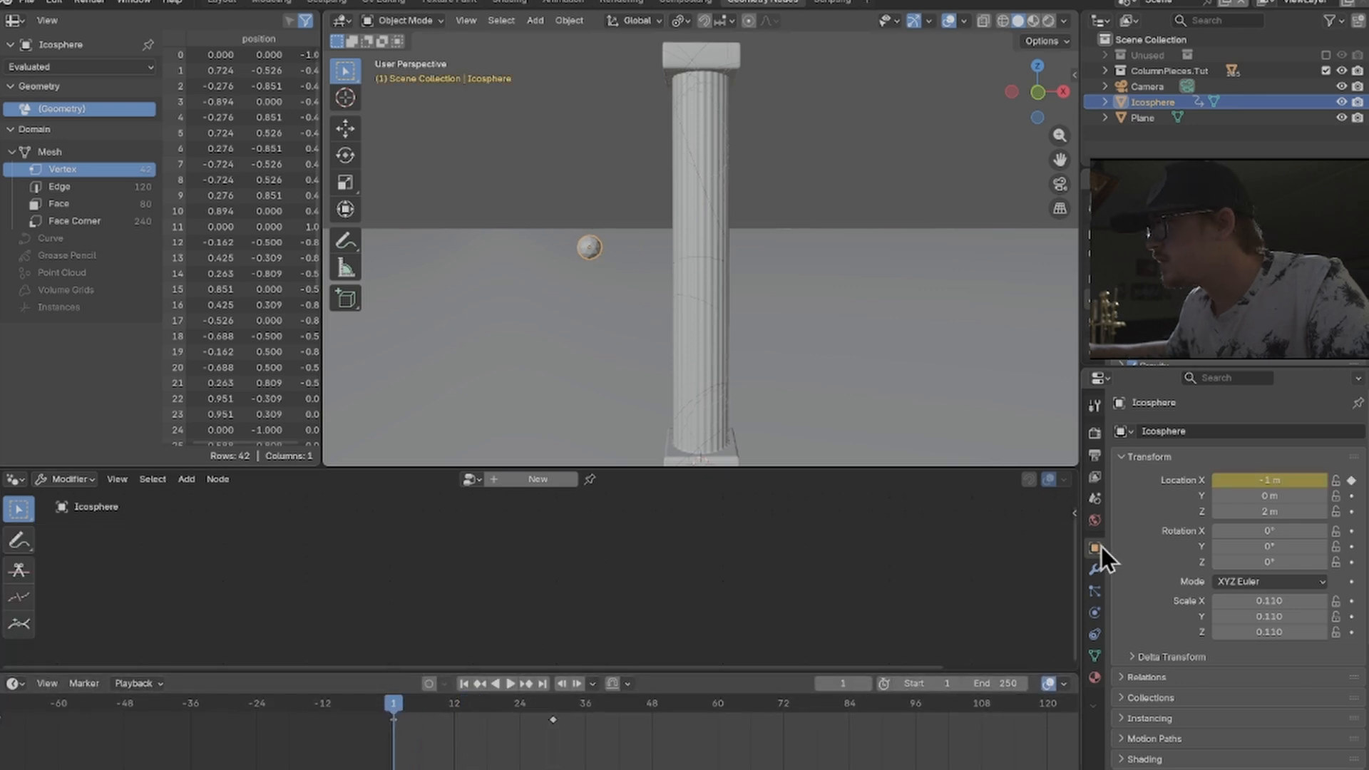
- Add a passive rigid body to the ico sphere and mark it as Animated
left_click(1102, 612)
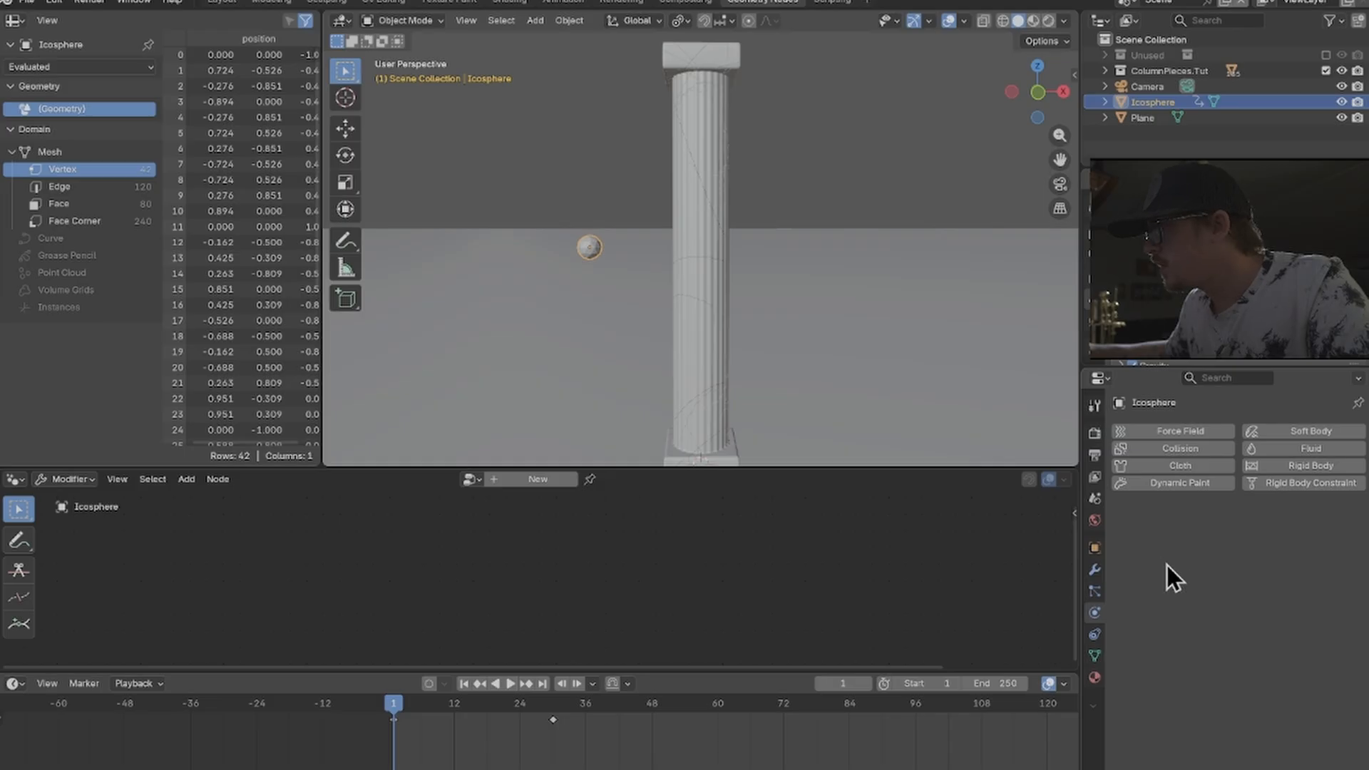
left_click(573, 21)
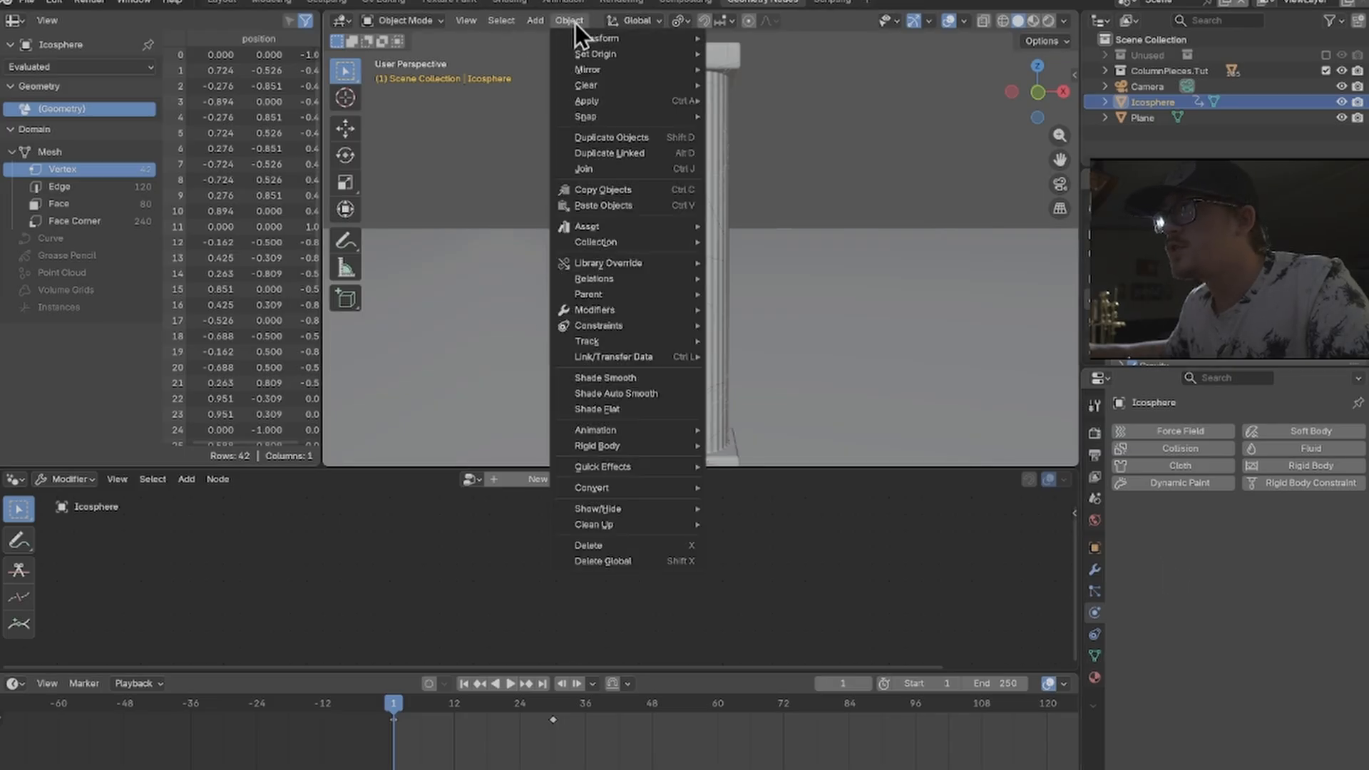
mouse_move(639, 445)
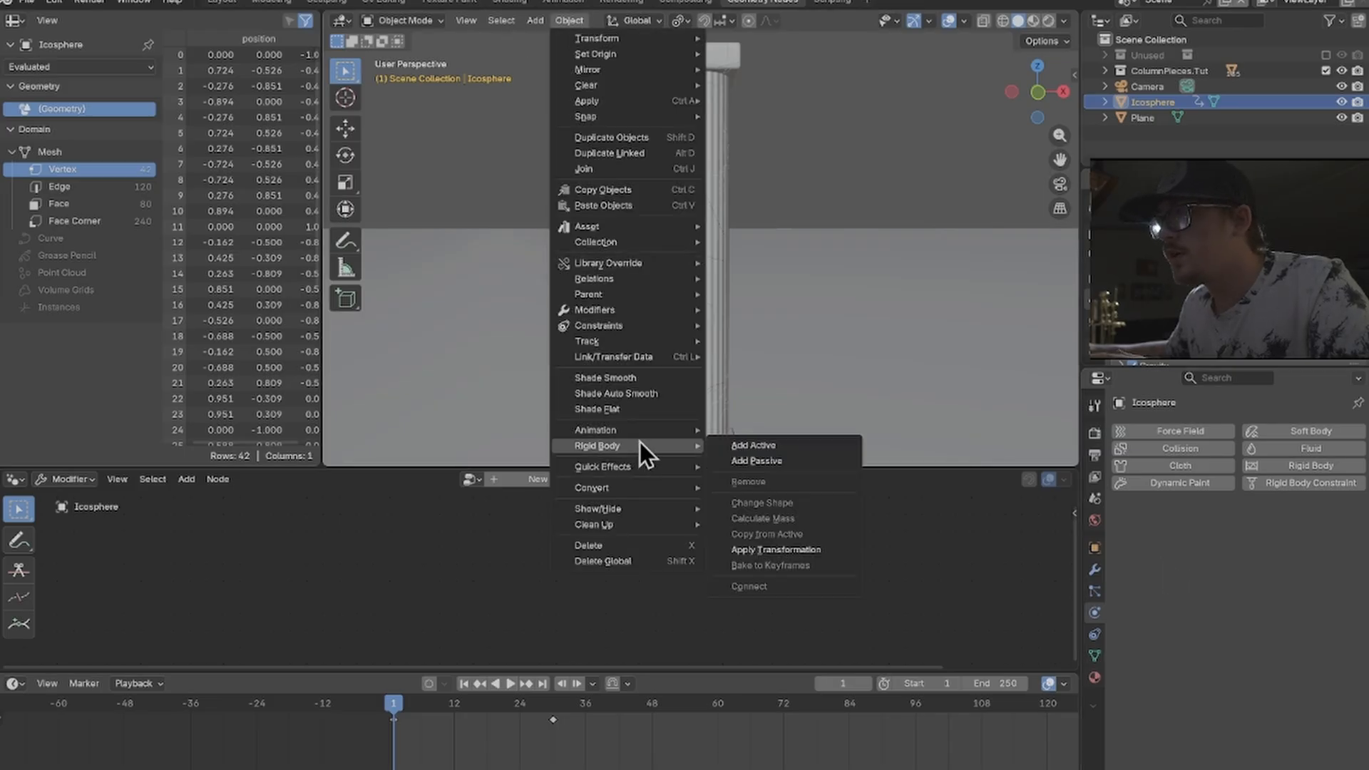
left_click(794, 464)
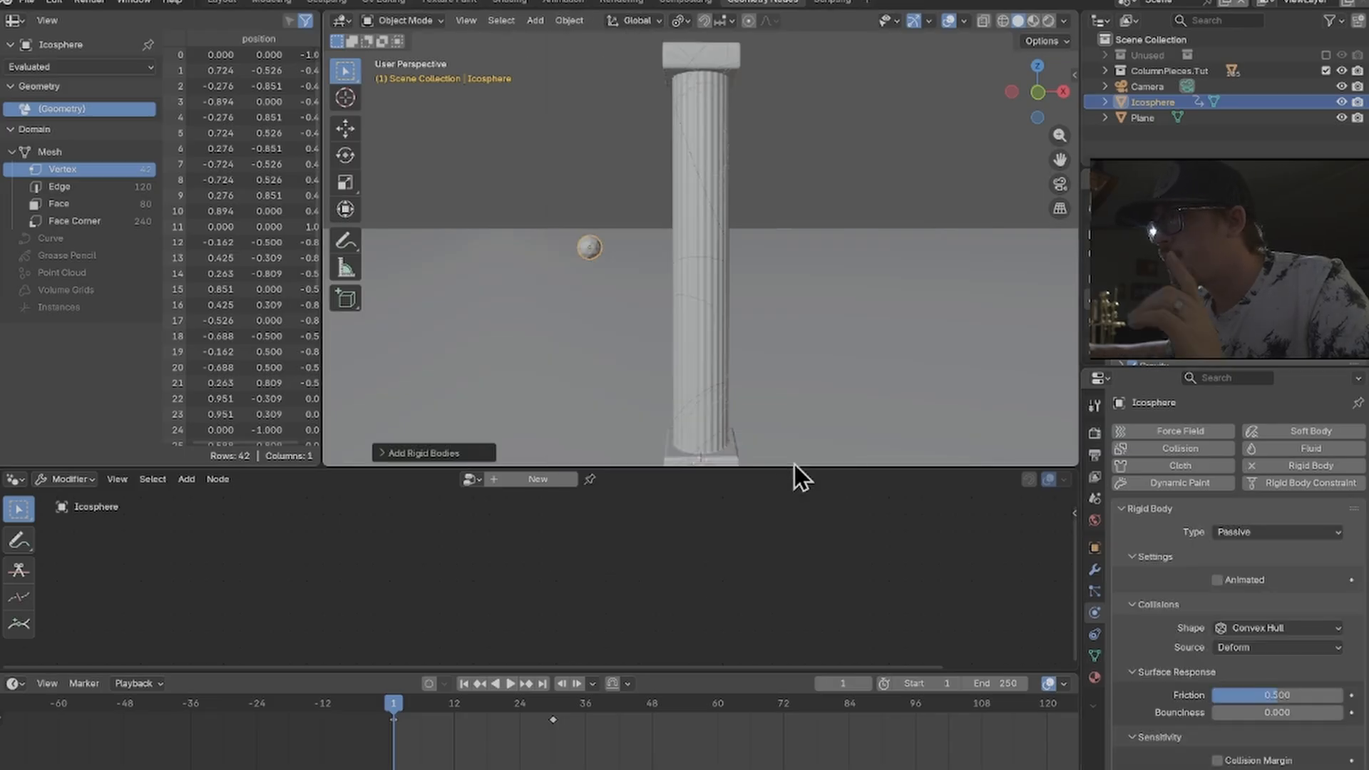
left_click(1216, 579)
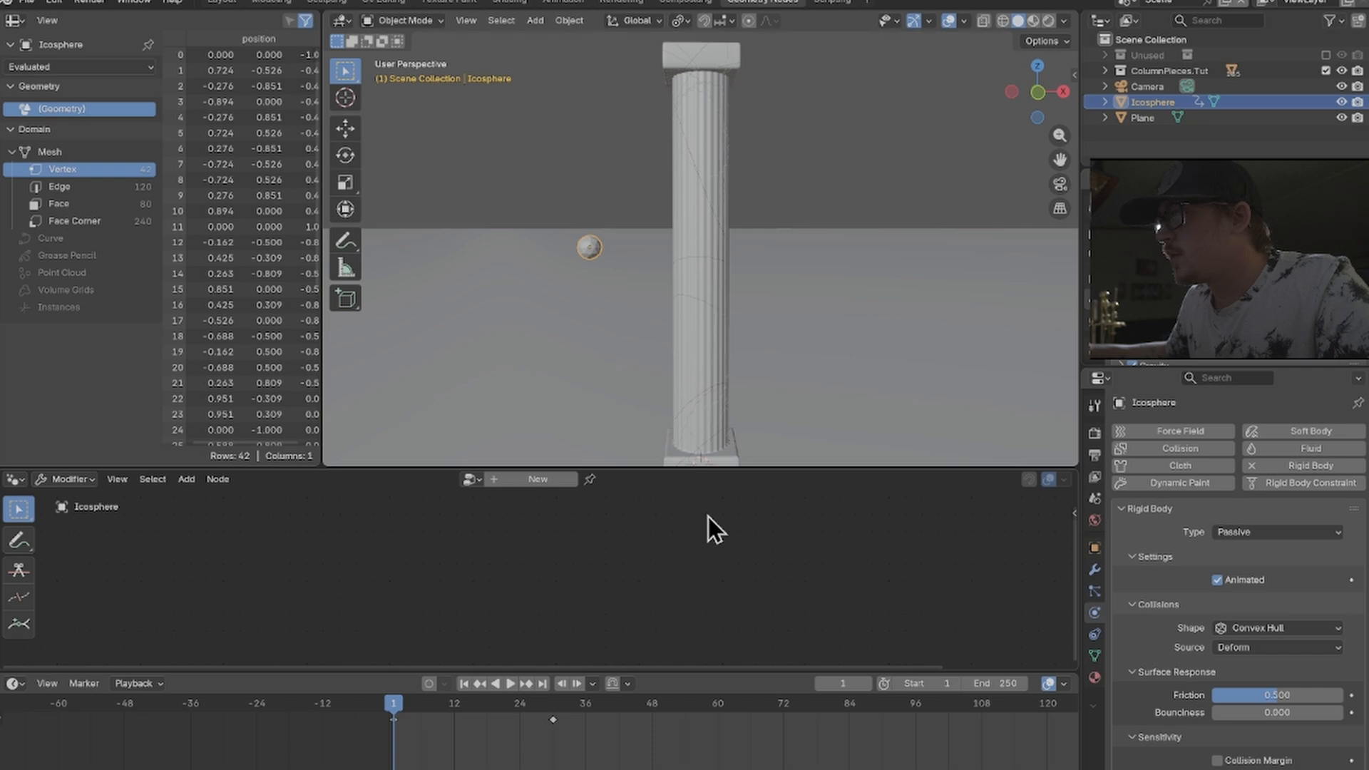
- Delete all bakes in the Rigid Body World cache and enable Animated on the ico sphere's passive, Mesh-shaped rigid body
left_click(1095, 477)
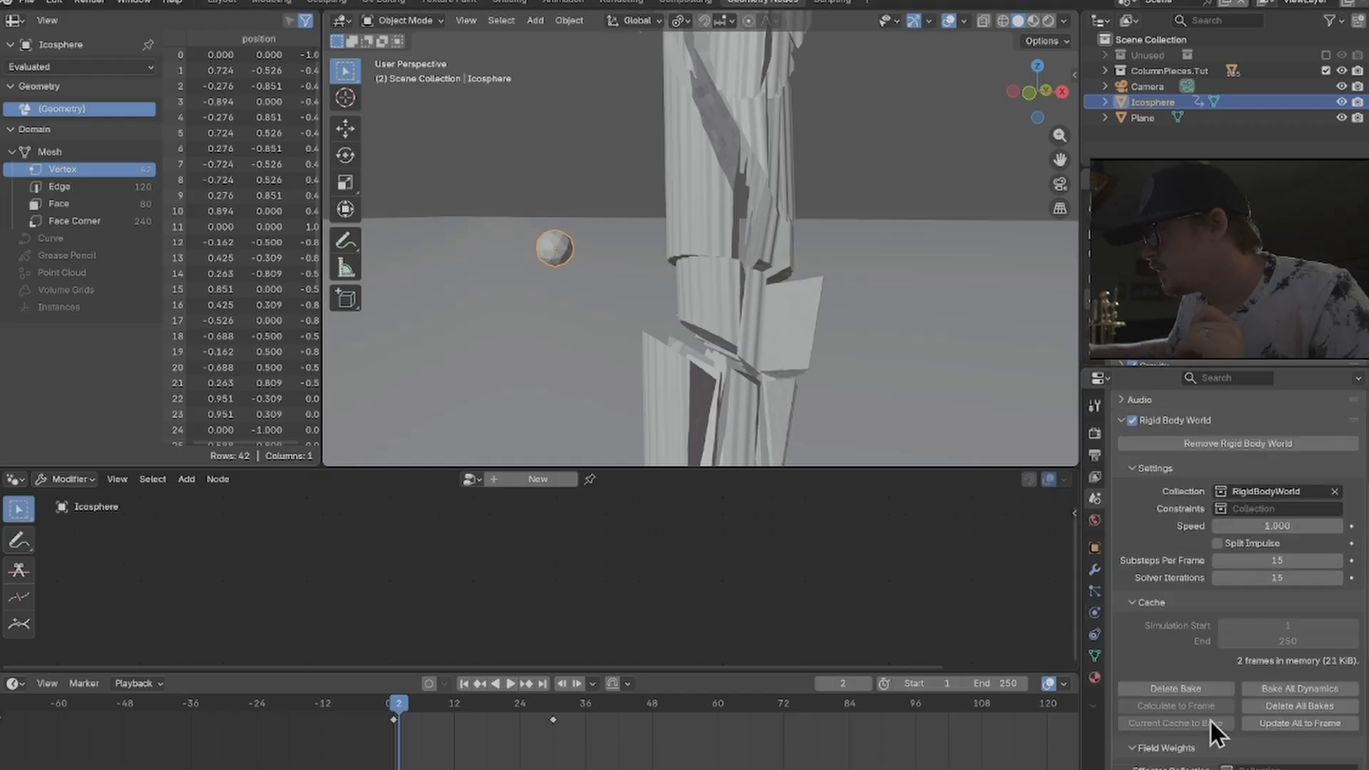
left_click(1312, 705)
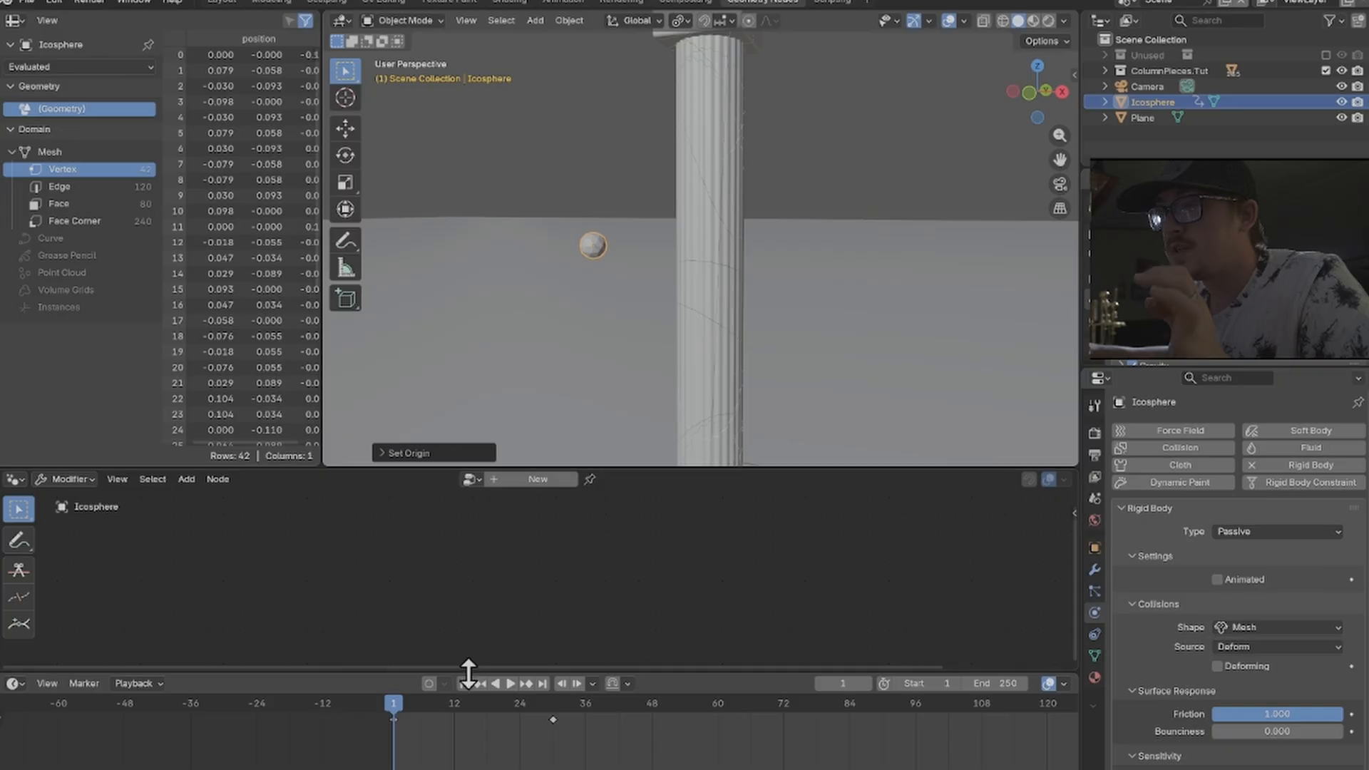
left_click(1218, 580)
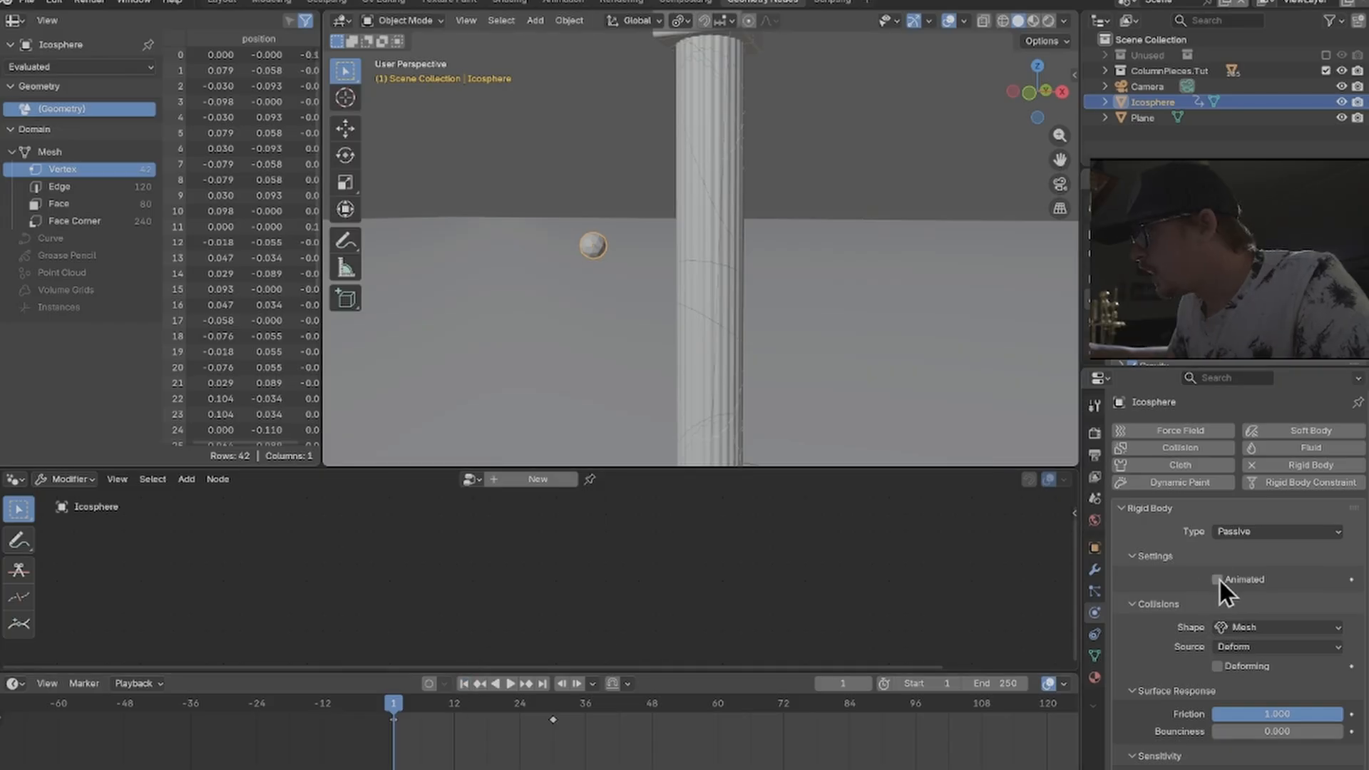
left_click(1264, 628)
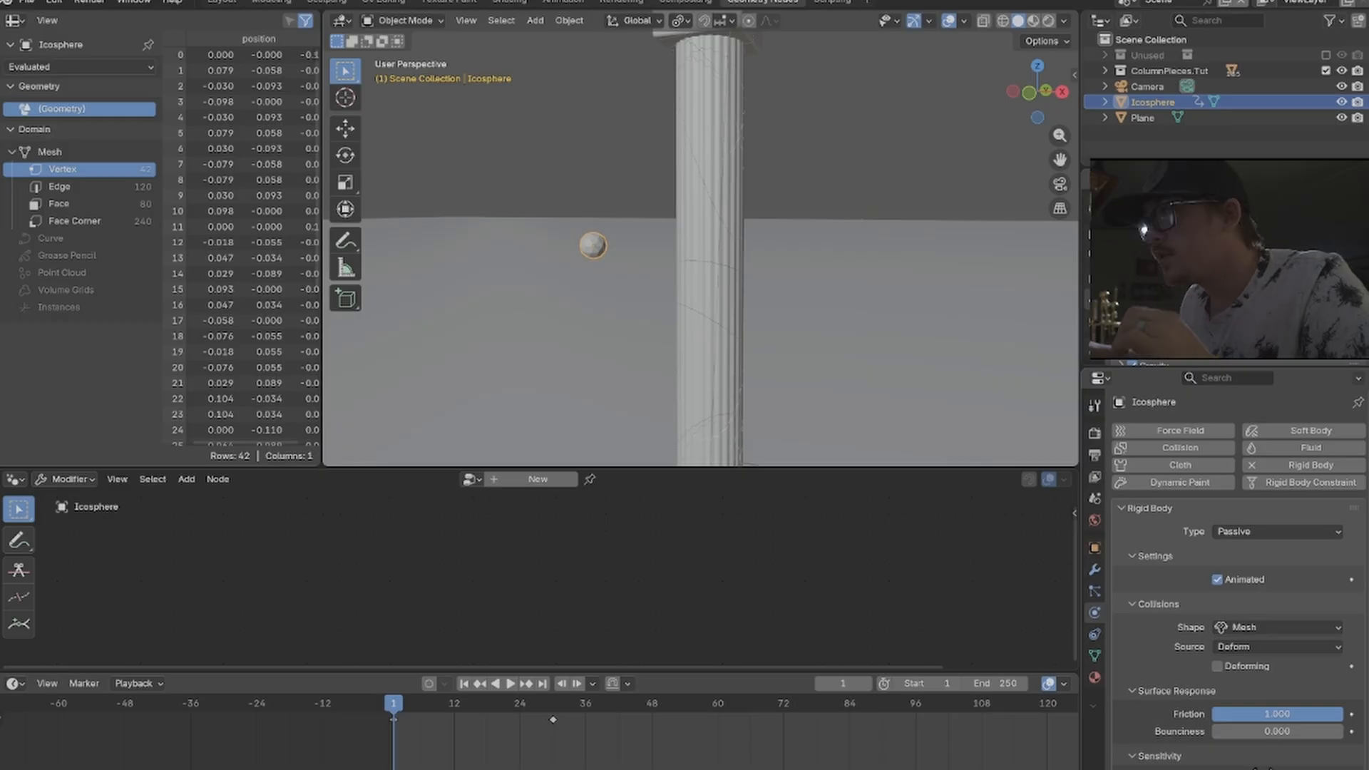
- Bake the rigid body simulation from frame 1 to 250 with 15 substeps and 15 solver iterations
left_click(1092, 574)
left_click(1094, 498)
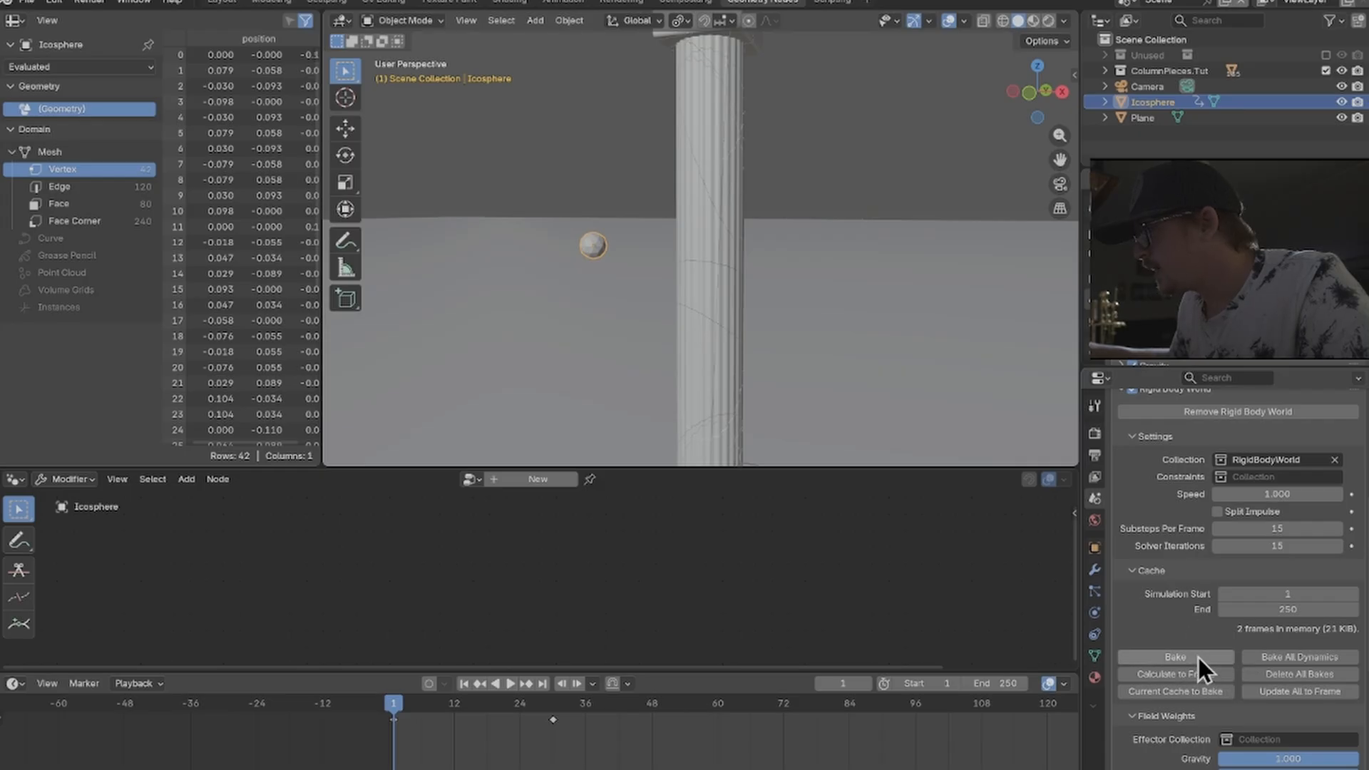
left_click(1197, 656)
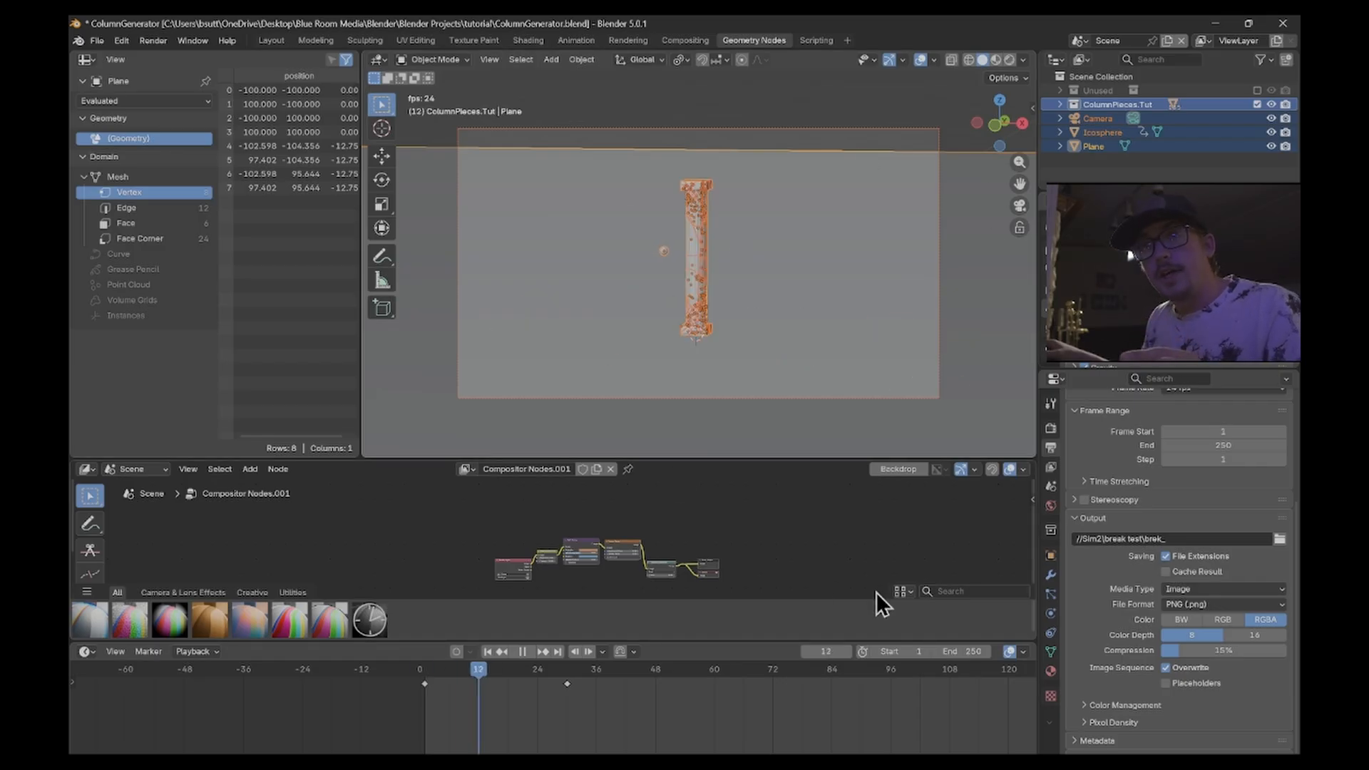
left_click(97, 40)
mouse_move(187, 251)
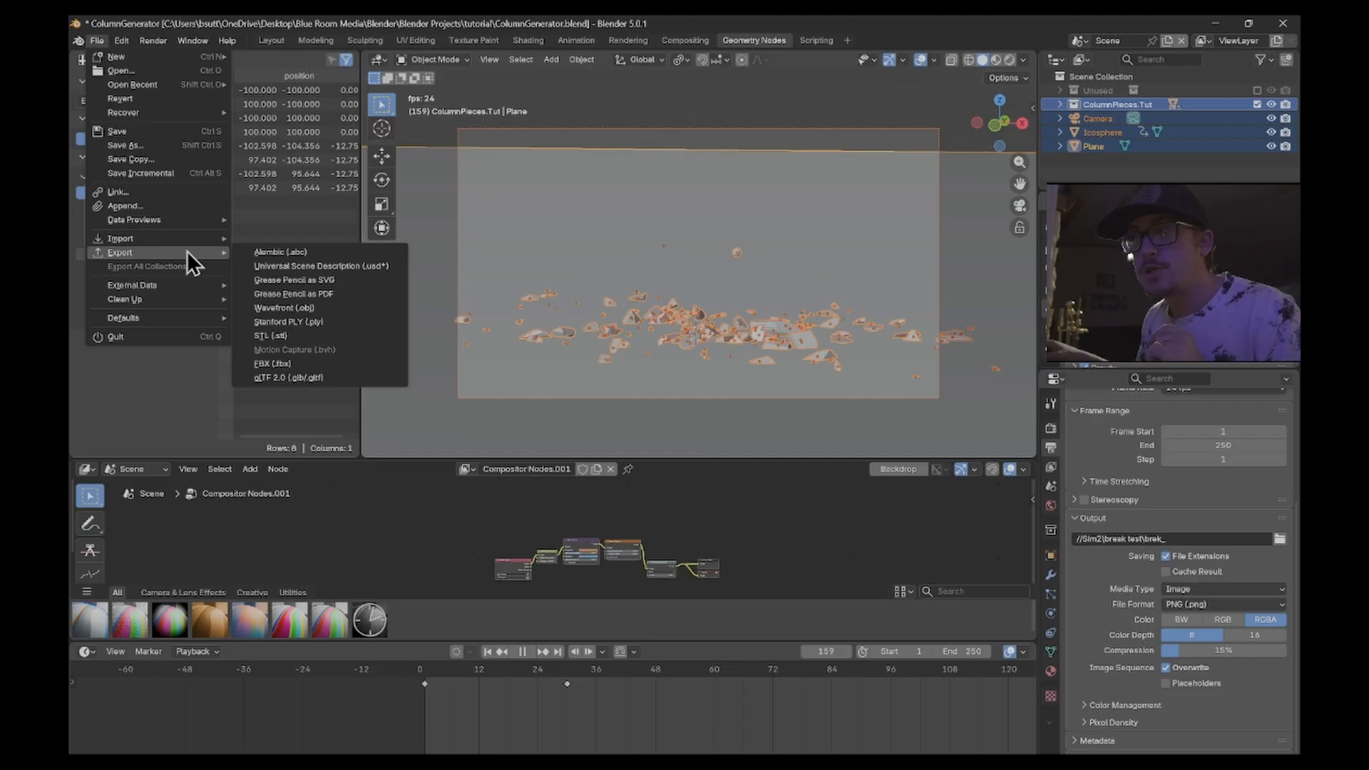
left_click(1060, 105)
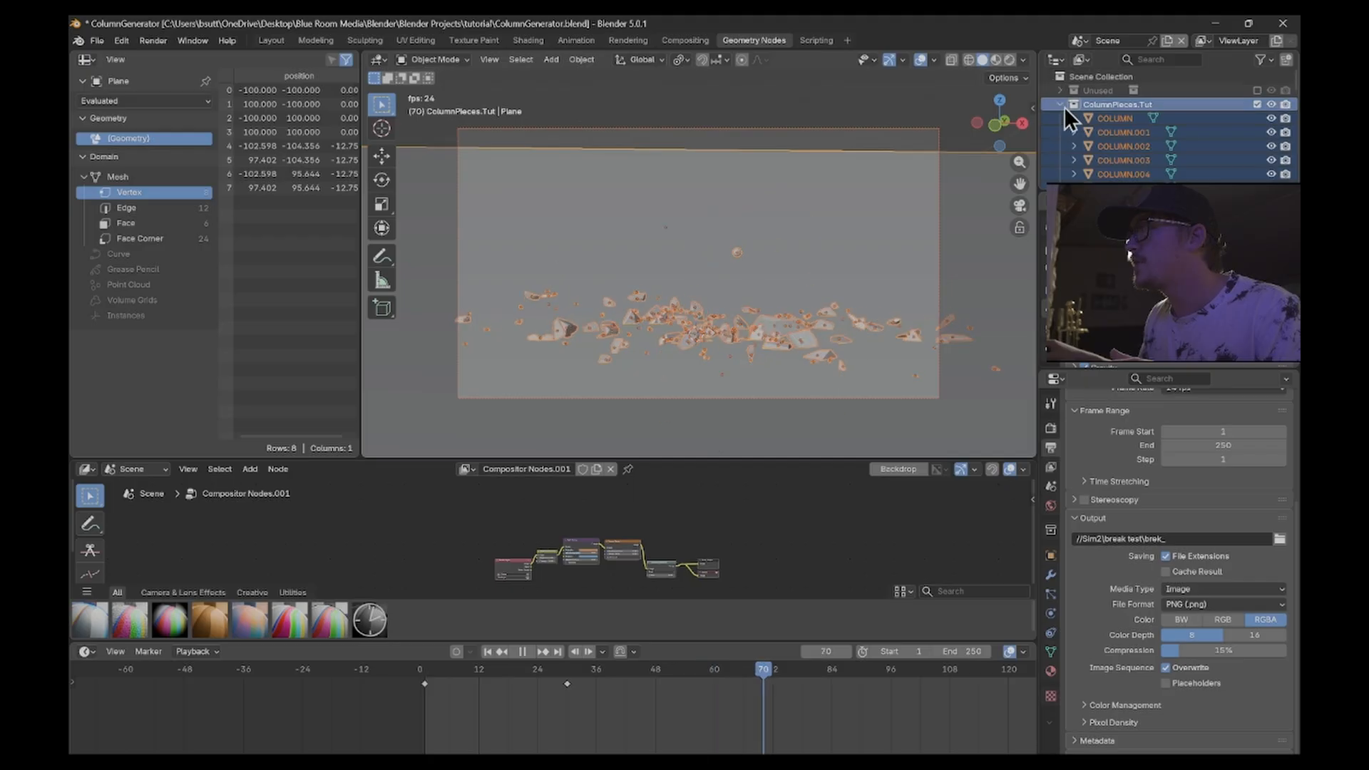
left_click(1060, 104)
- Stop the playback, return to frame 1, and recursively purge unused local and linked data-blocks from the file
key("space")
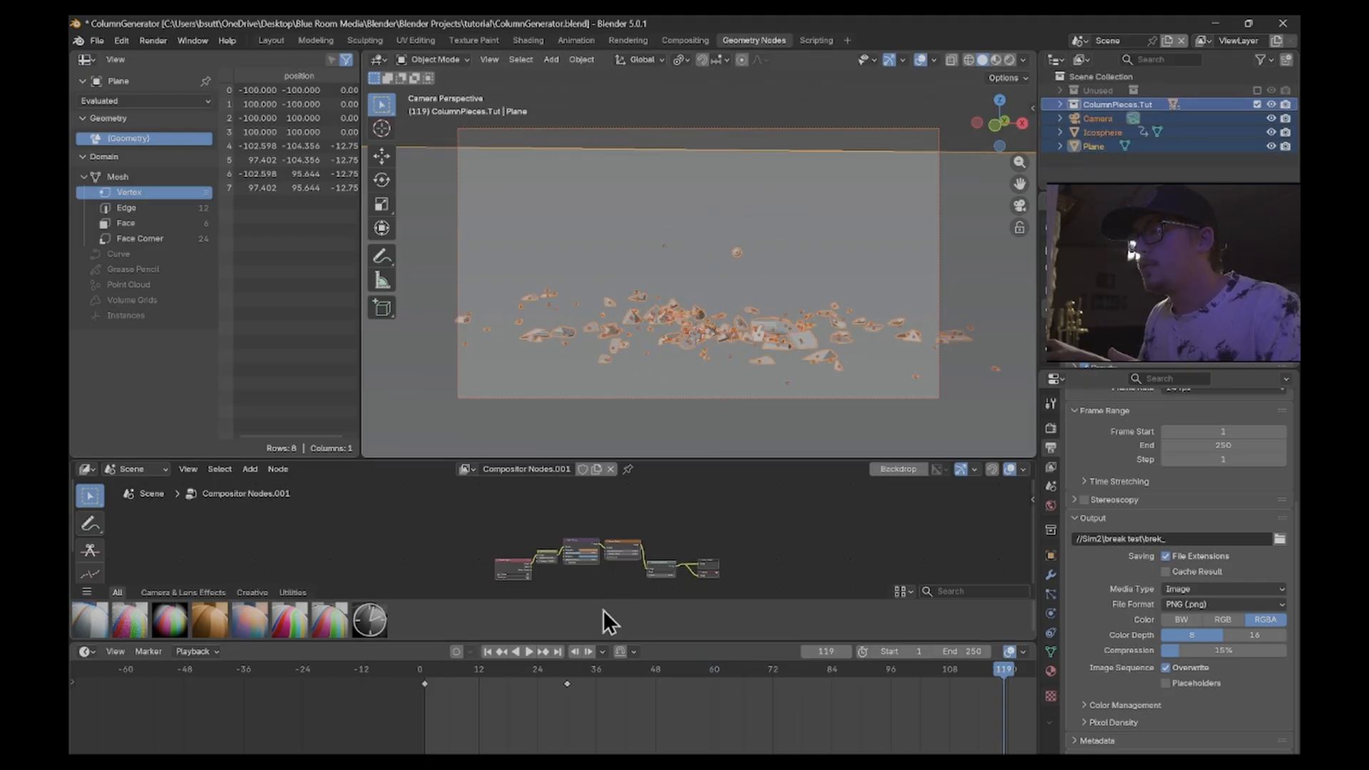
left_click(488, 651)
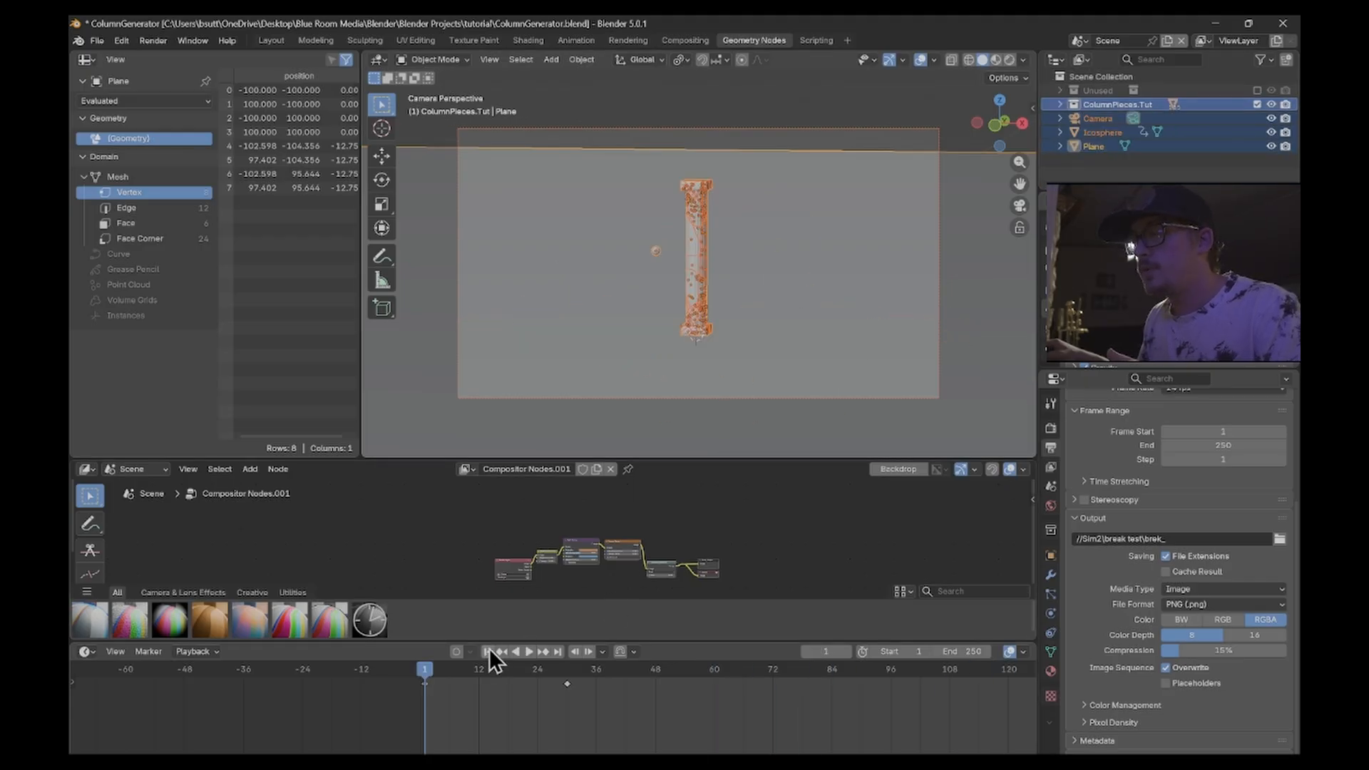
left_click(97, 40)
mouse_move(183, 305)
left_click(292, 298)
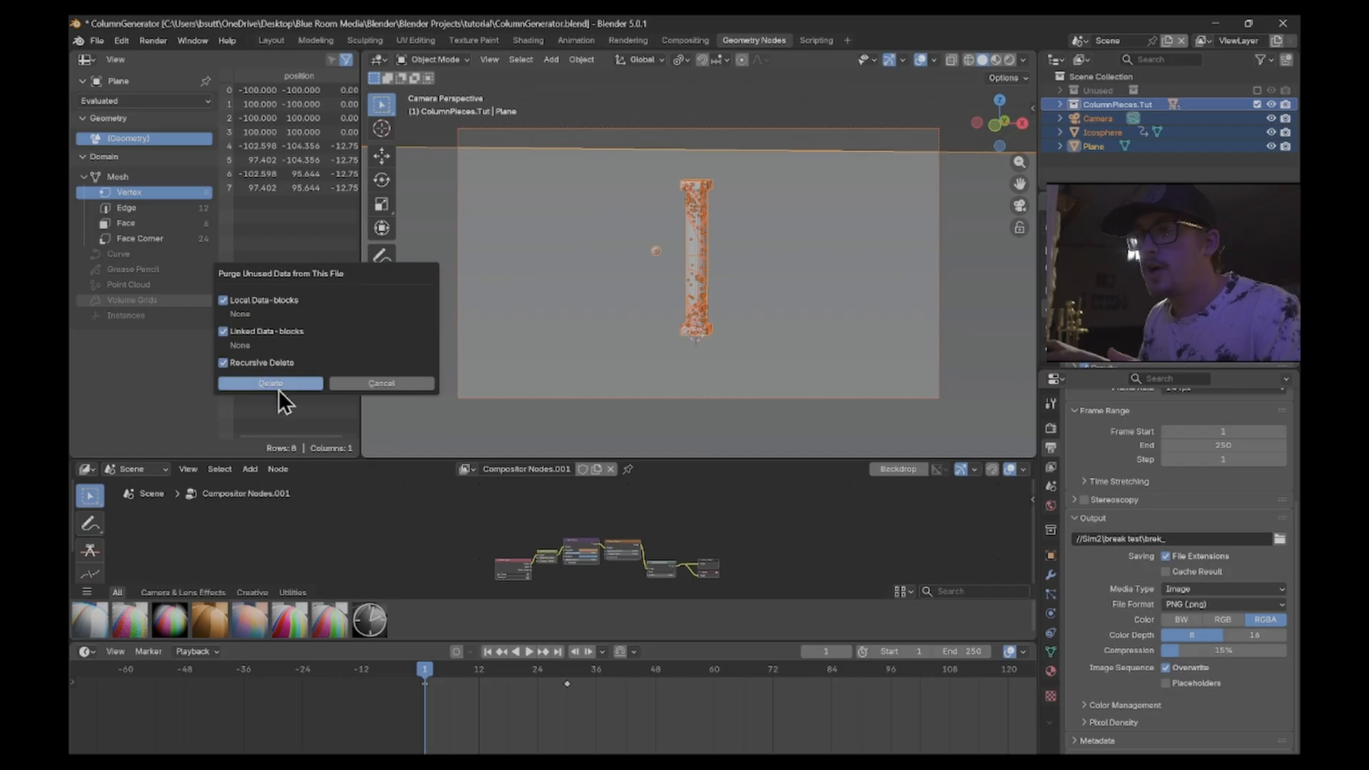
left_click(275, 383)
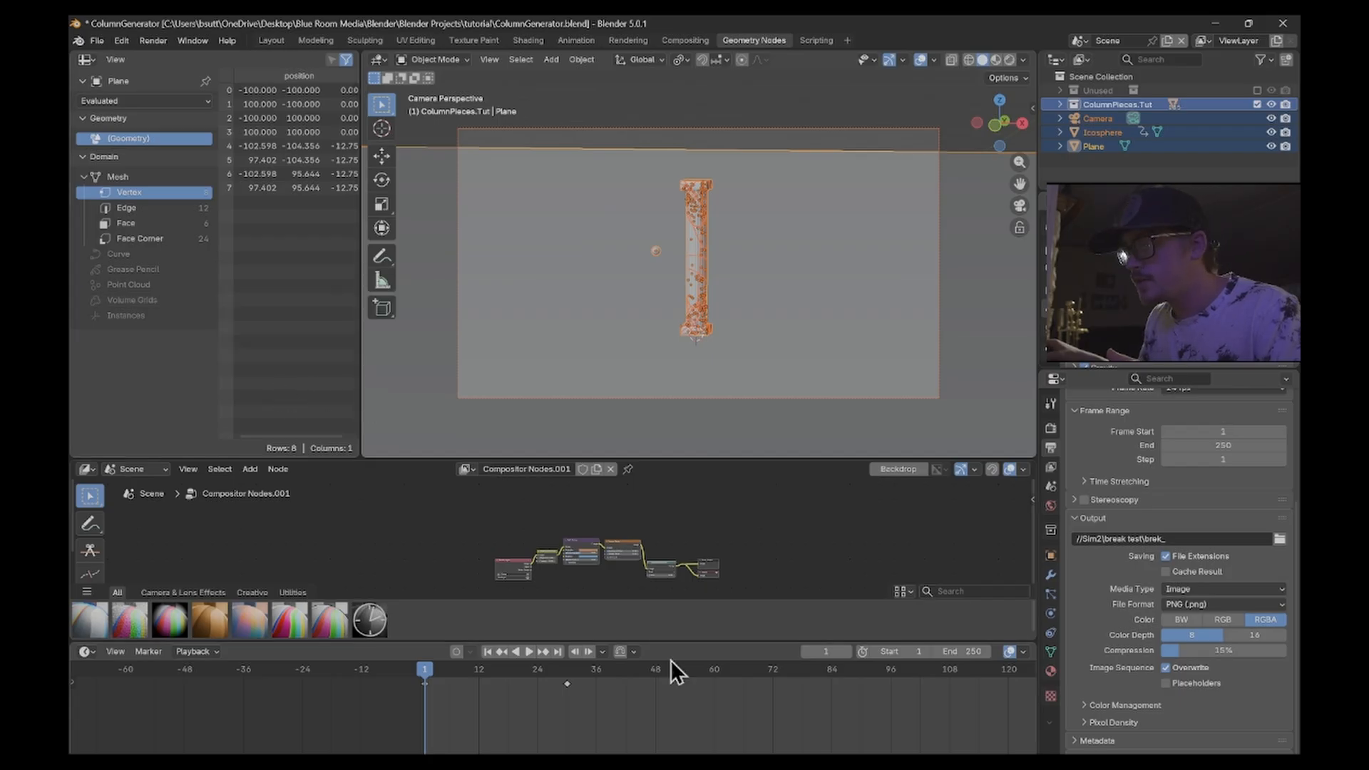
- Start an Alembic export and create a folder named SmokeSim inside the tutorial folder, opening it as the destination
left_click(96, 43)
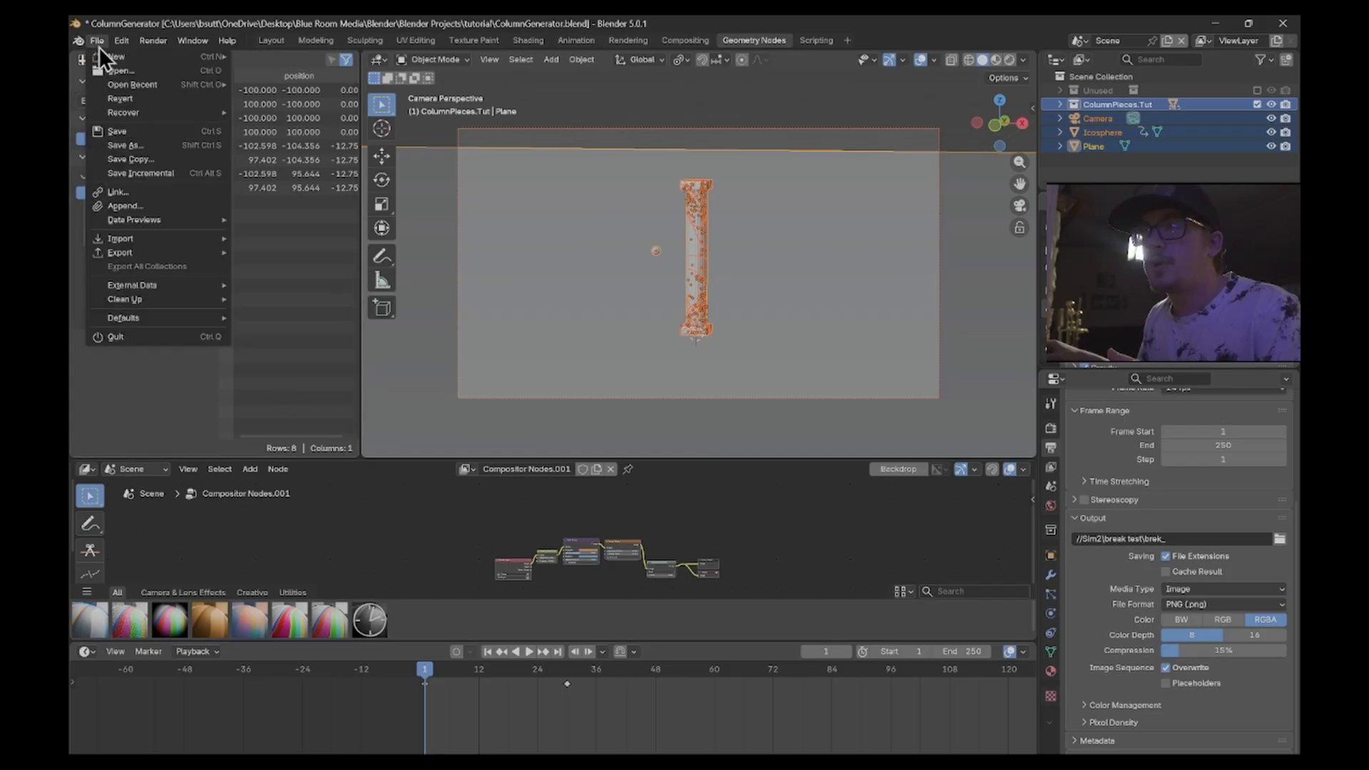
mouse_move(160, 253)
left_click(385, 256)
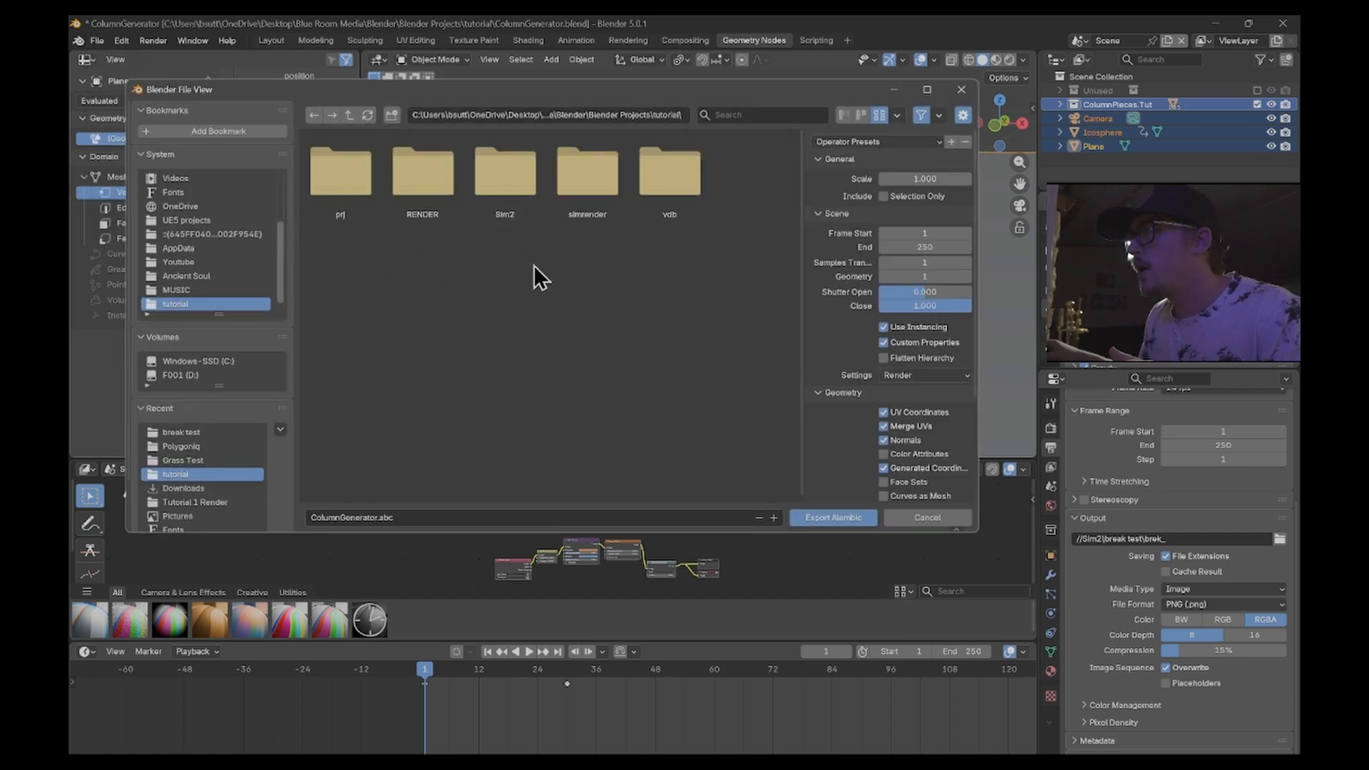
left_click(392, 114)
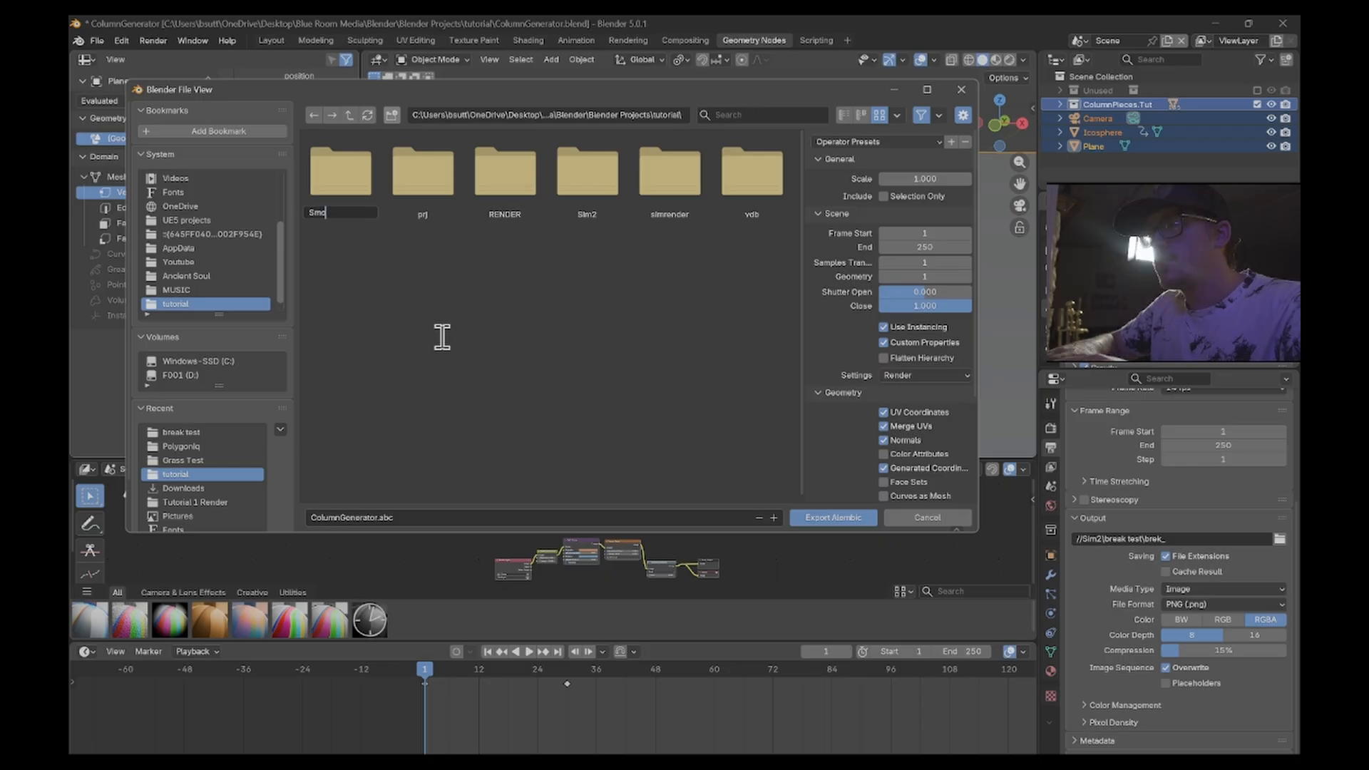
type("SmokeSim")
key("Return")
- Create SmokeRender and Objects folders inside SmokeSim and open Objects as the export destination
right_click(429, 200)
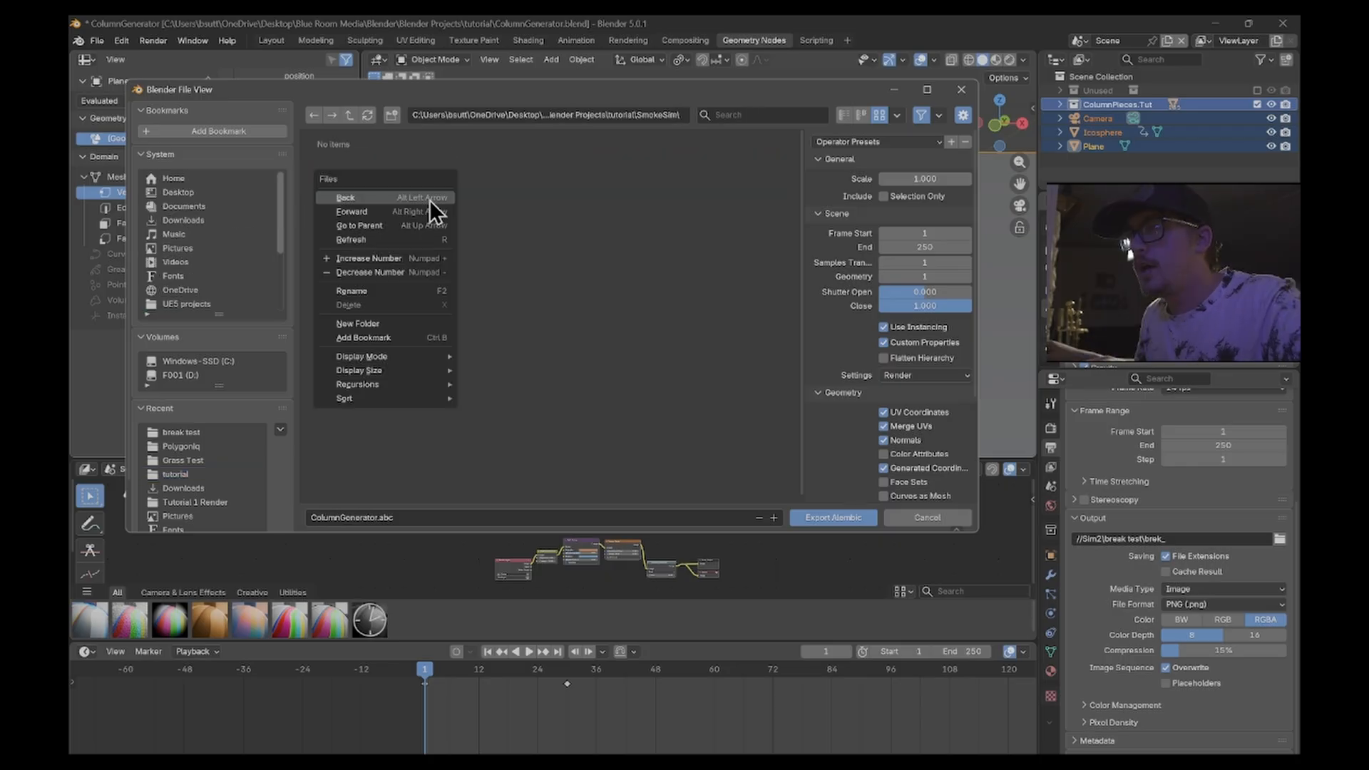
left_click(394, 117)
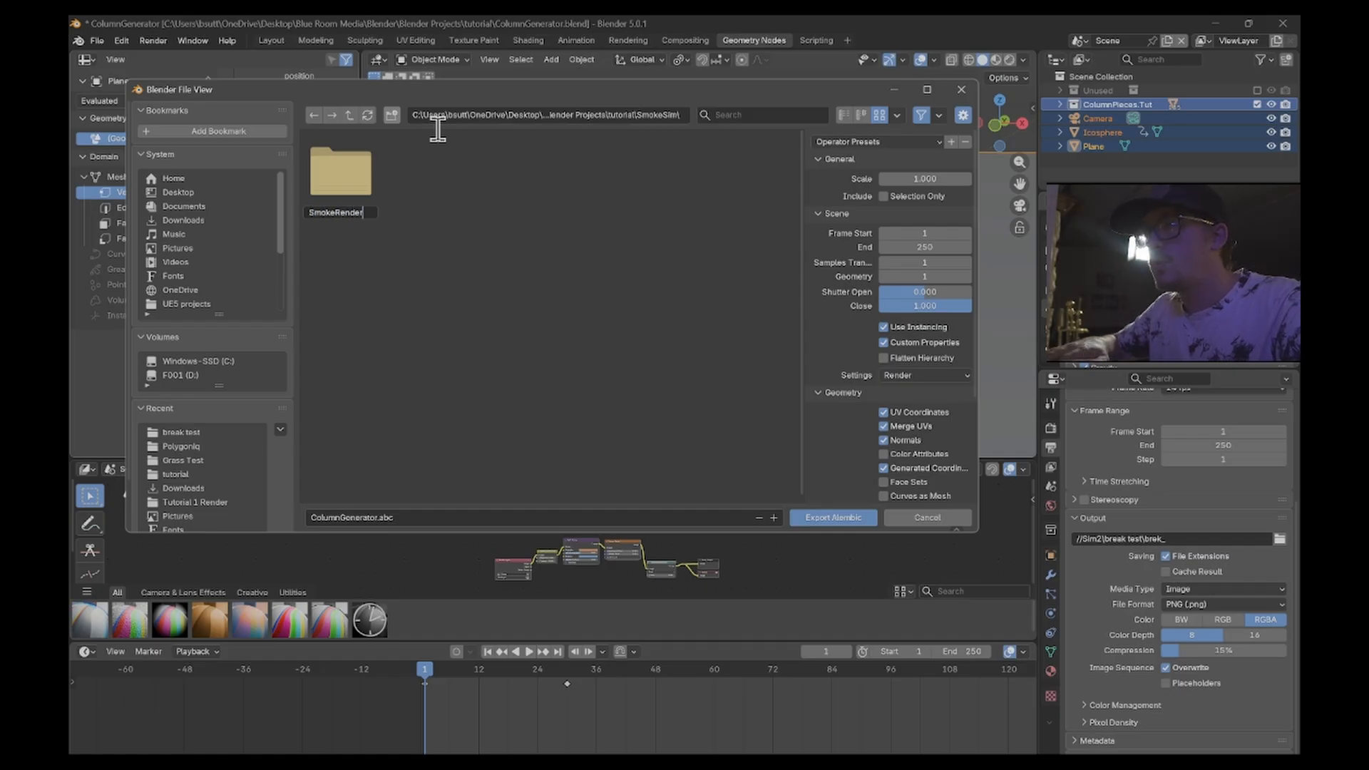
type("SmokeRender")
key("Return")
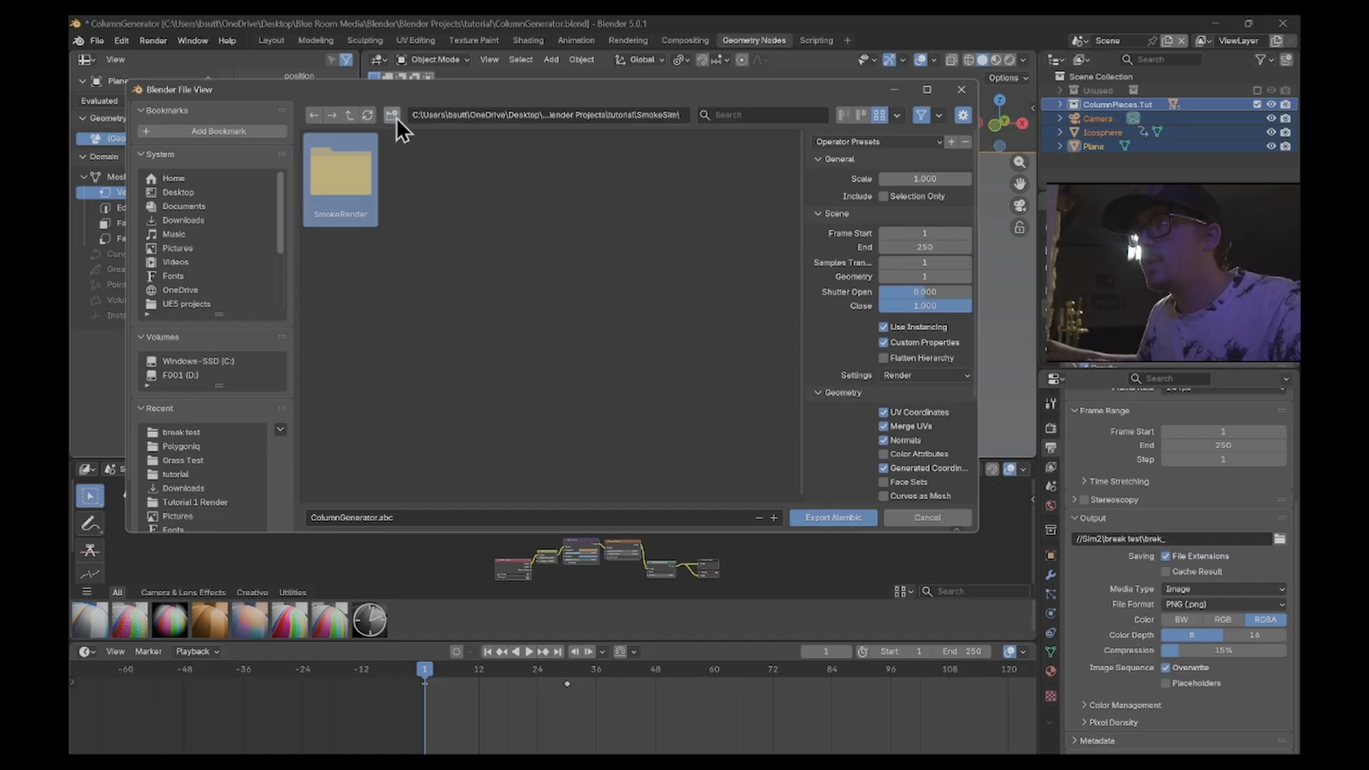
left_click(395, 117)
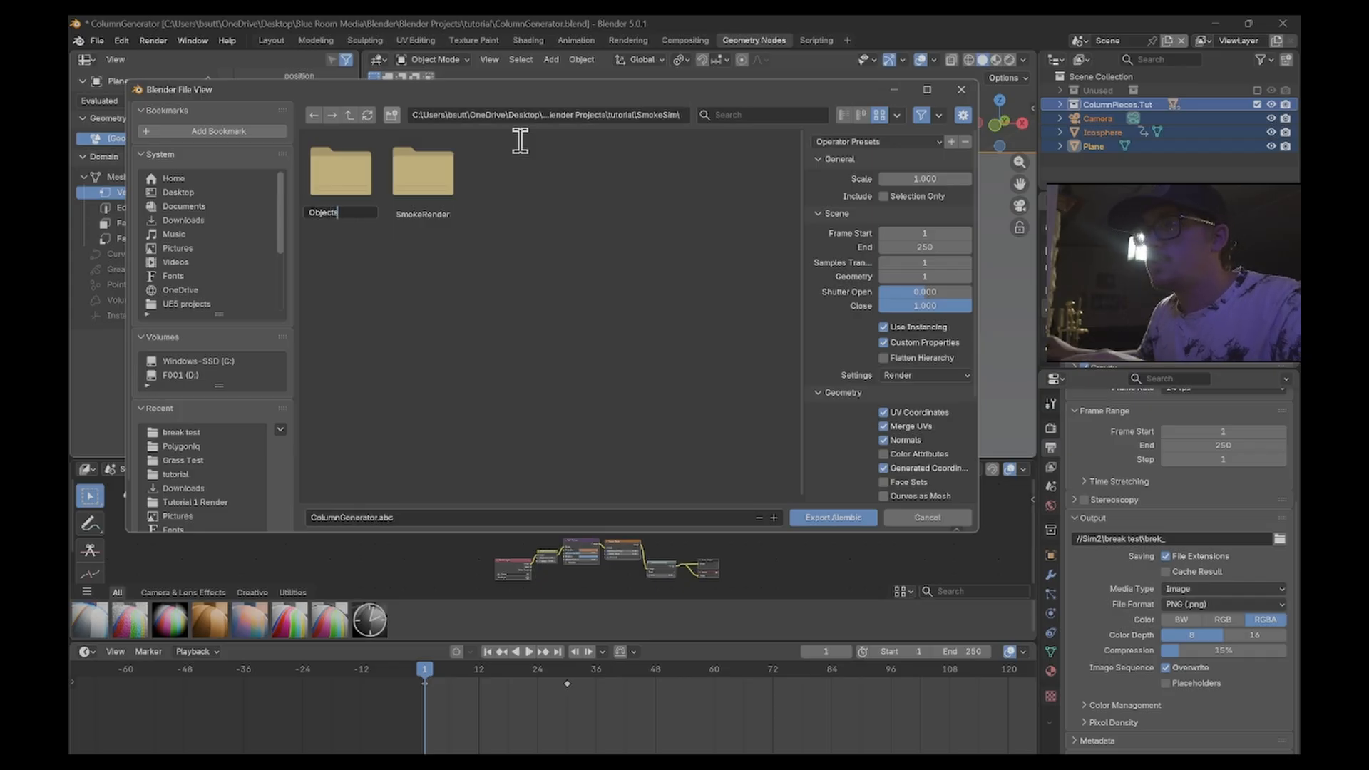
key("Return")
double_click(343, 187)
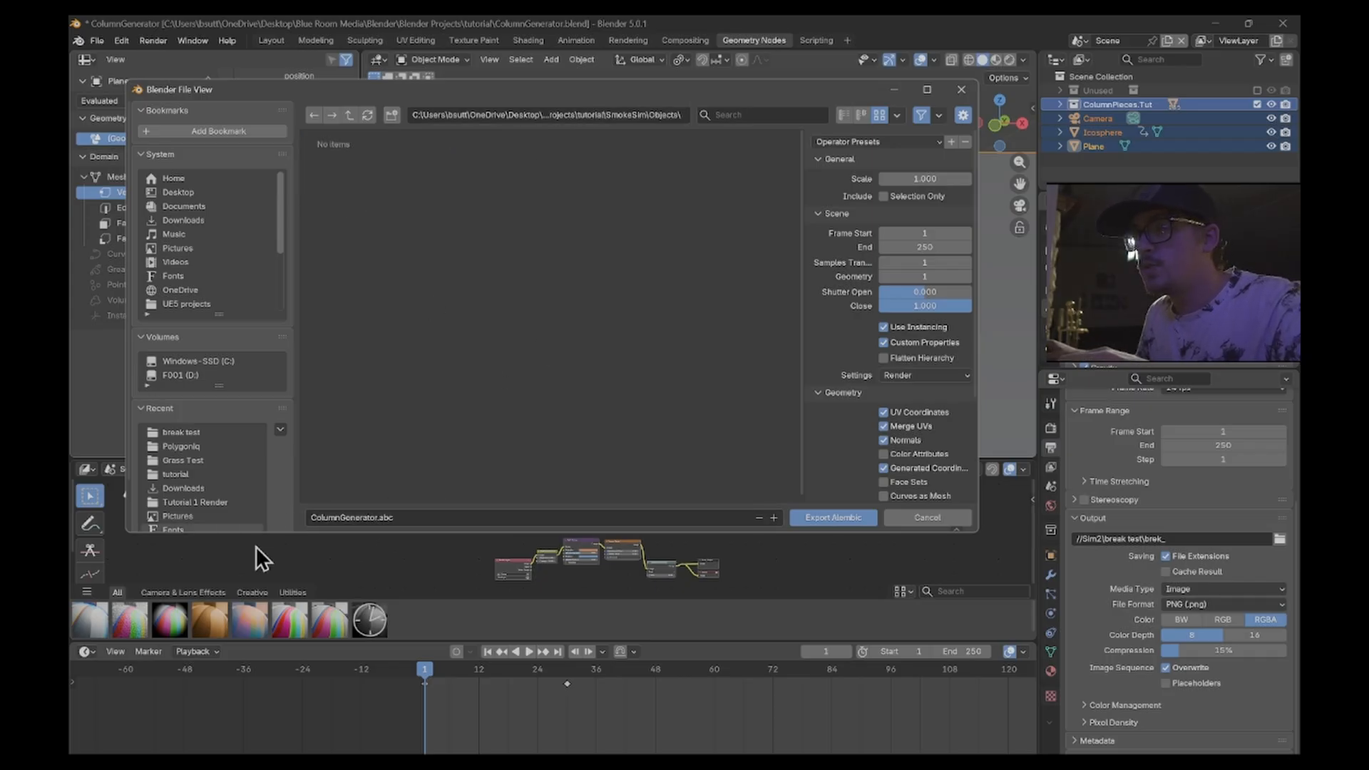
- Limit the Alembic export to the selection, include Color Attributes and Face Sets, and show the plane's modifiers
left_click(336, 518)
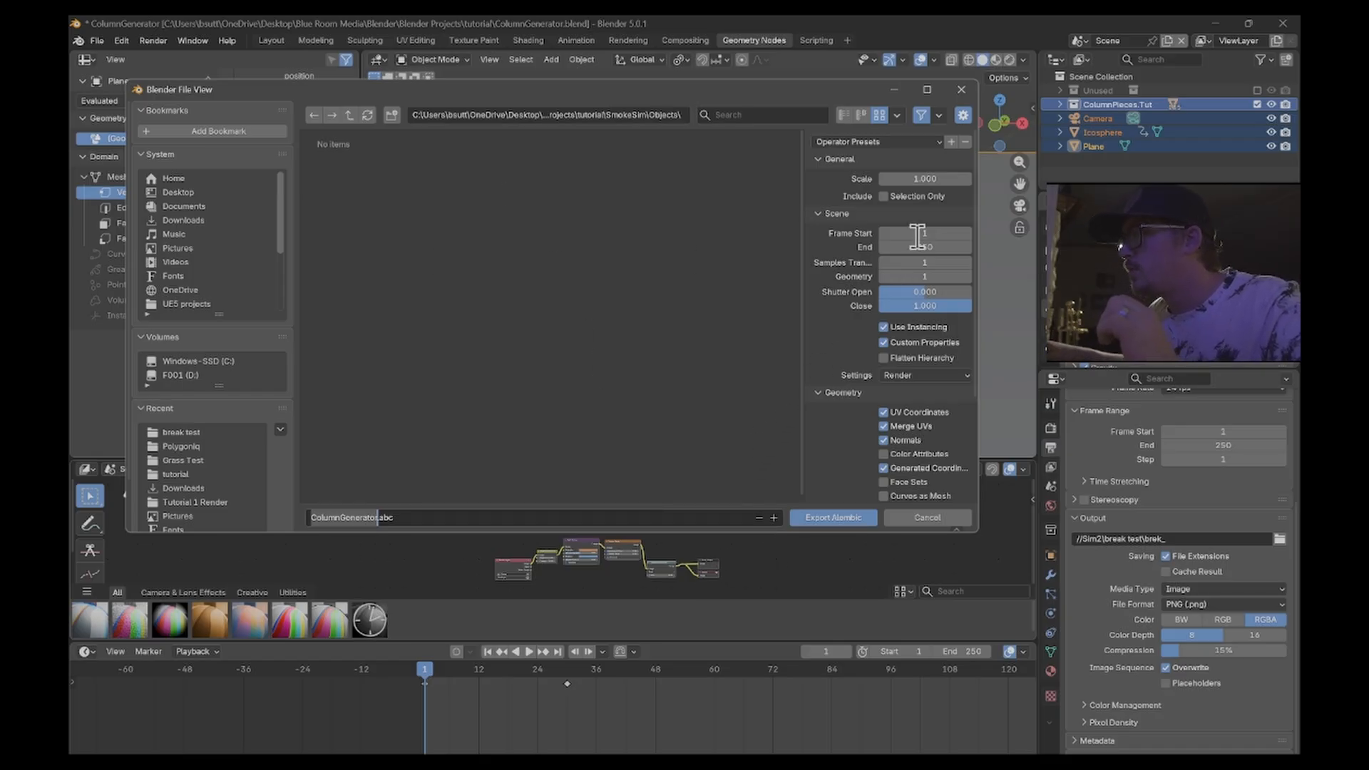
left_click(889, 198)
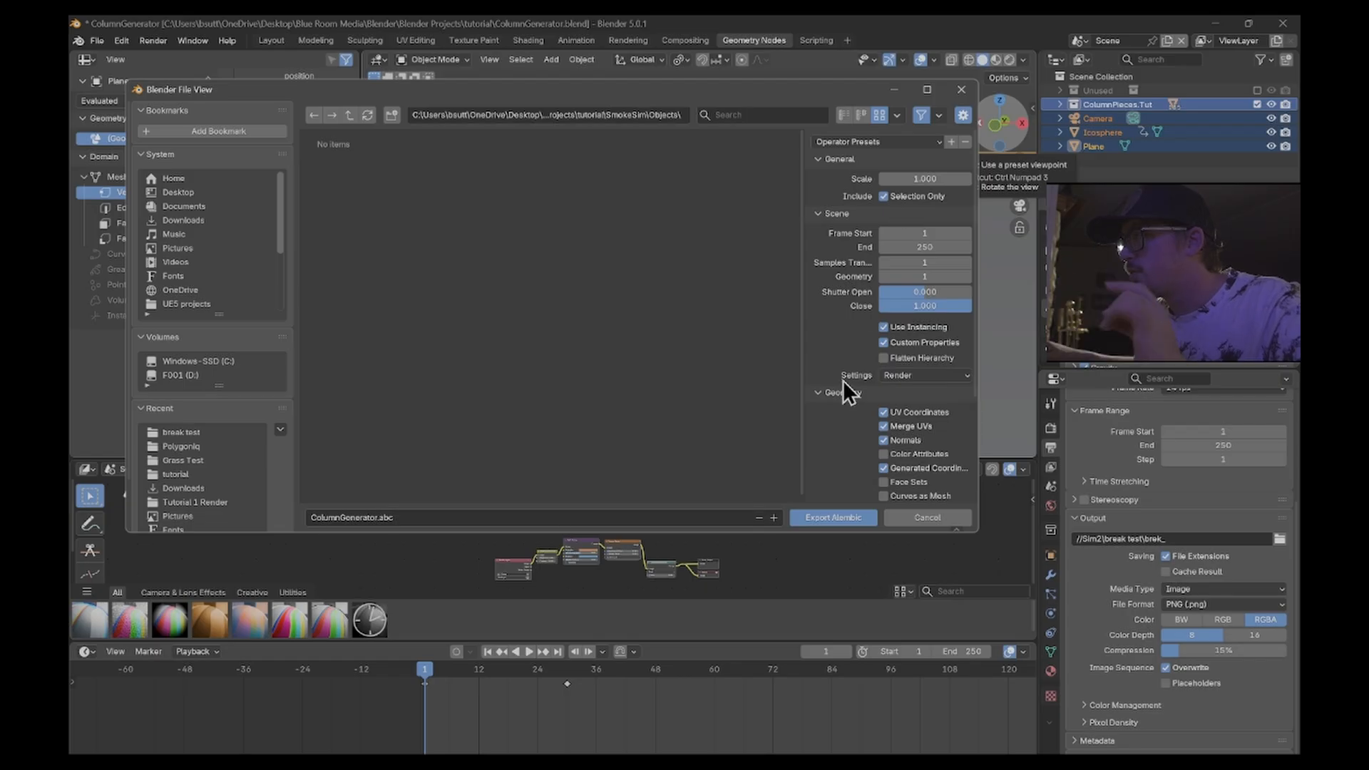
scroll(878, 360, "down", 2)
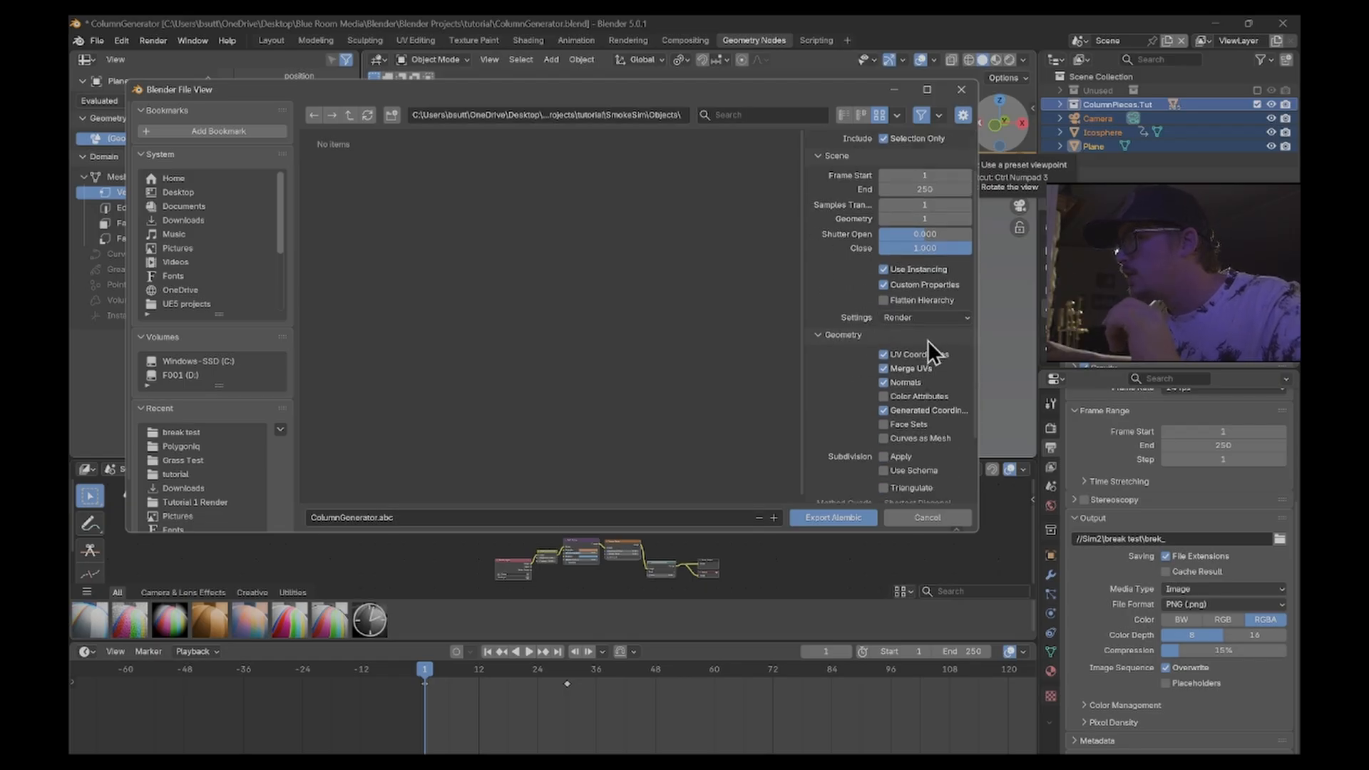
scroll(853, 349, "down", 1)
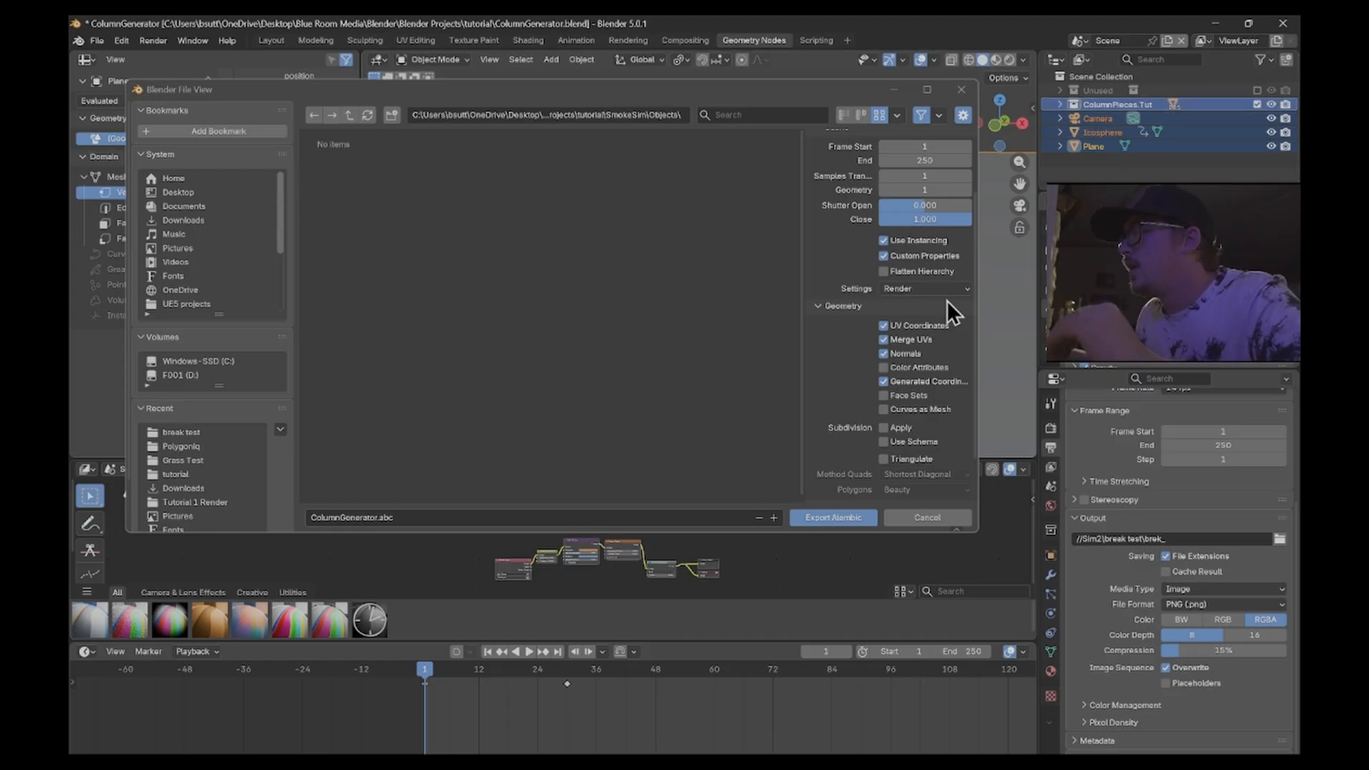
scroll(954, 299, "down", 2)
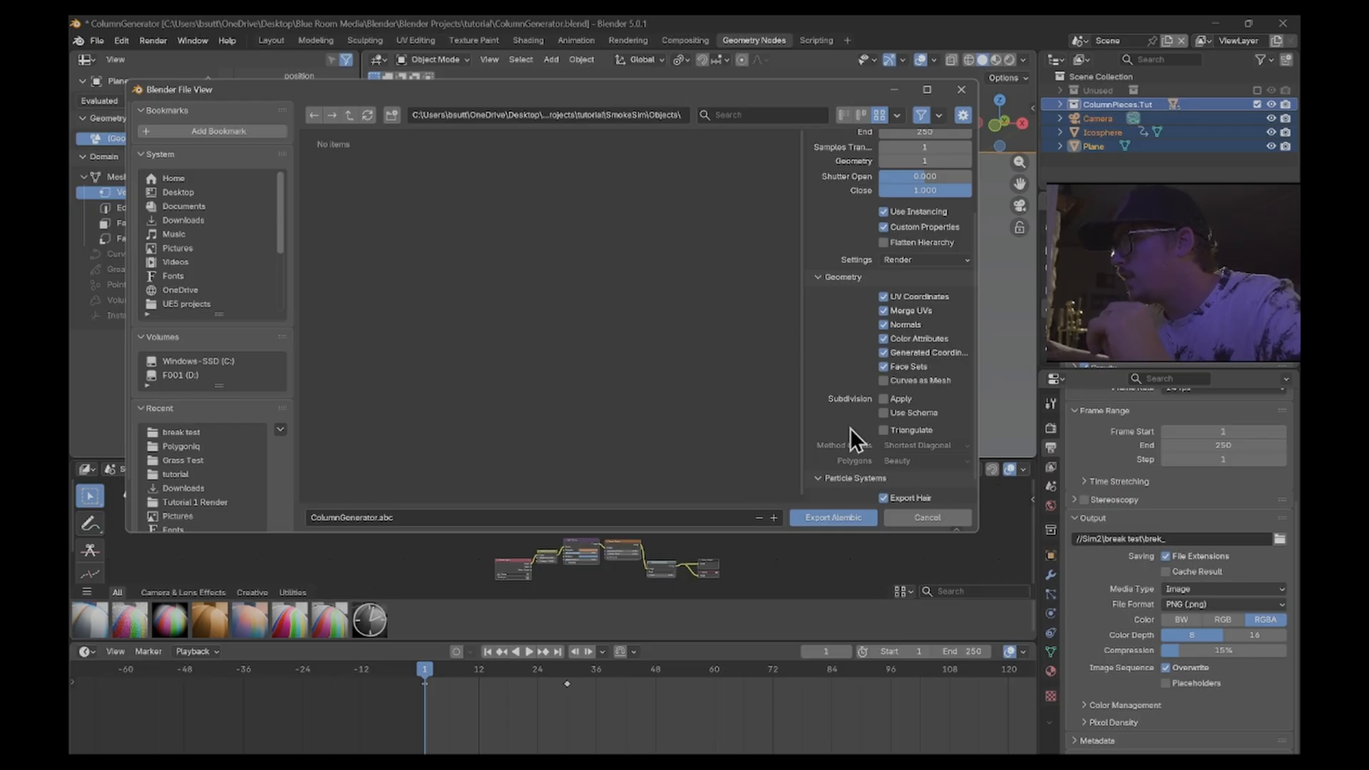
scroll(867, 429, "down", 1)
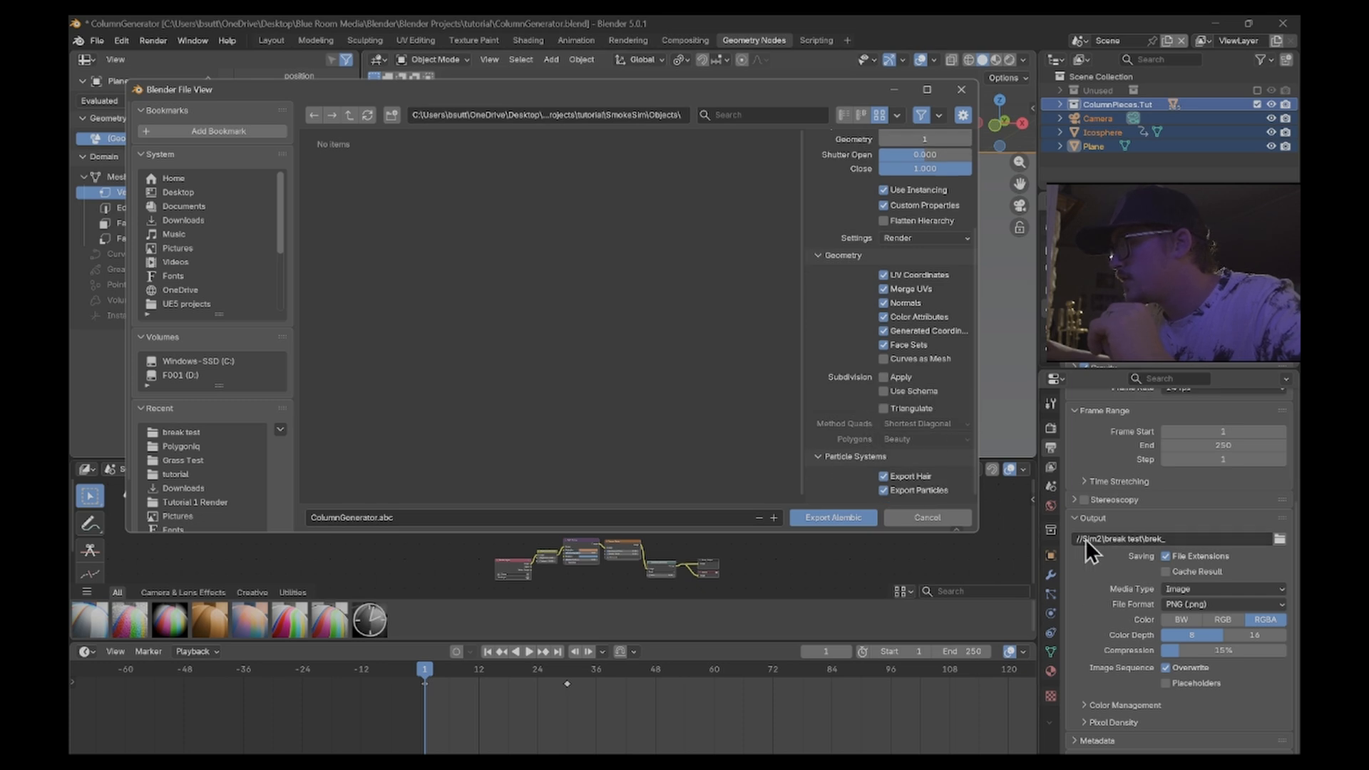
left_click(1053, 578)
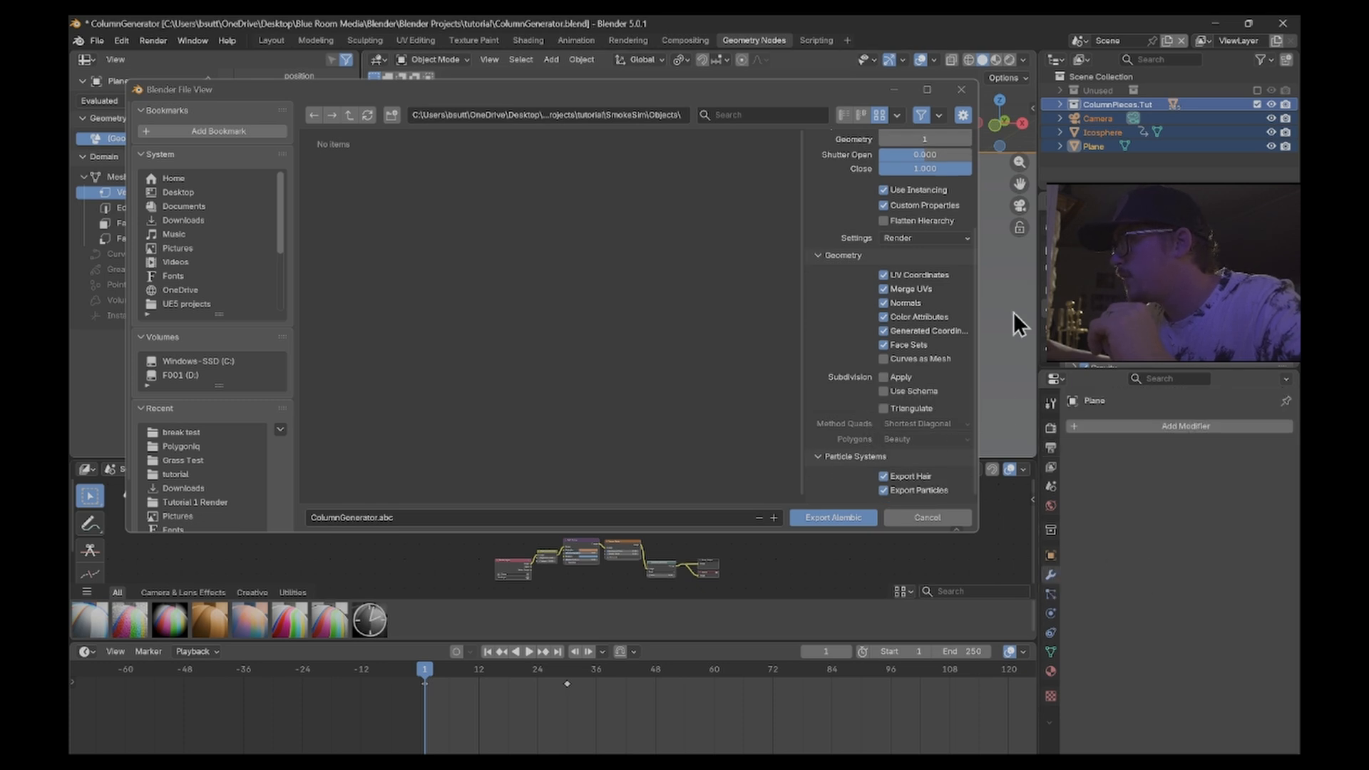
- Exclude hair and particles from the Alembic export and export the selection as ColumnGenerator.abc
left_click(883, 476)
left_click(883, 490)
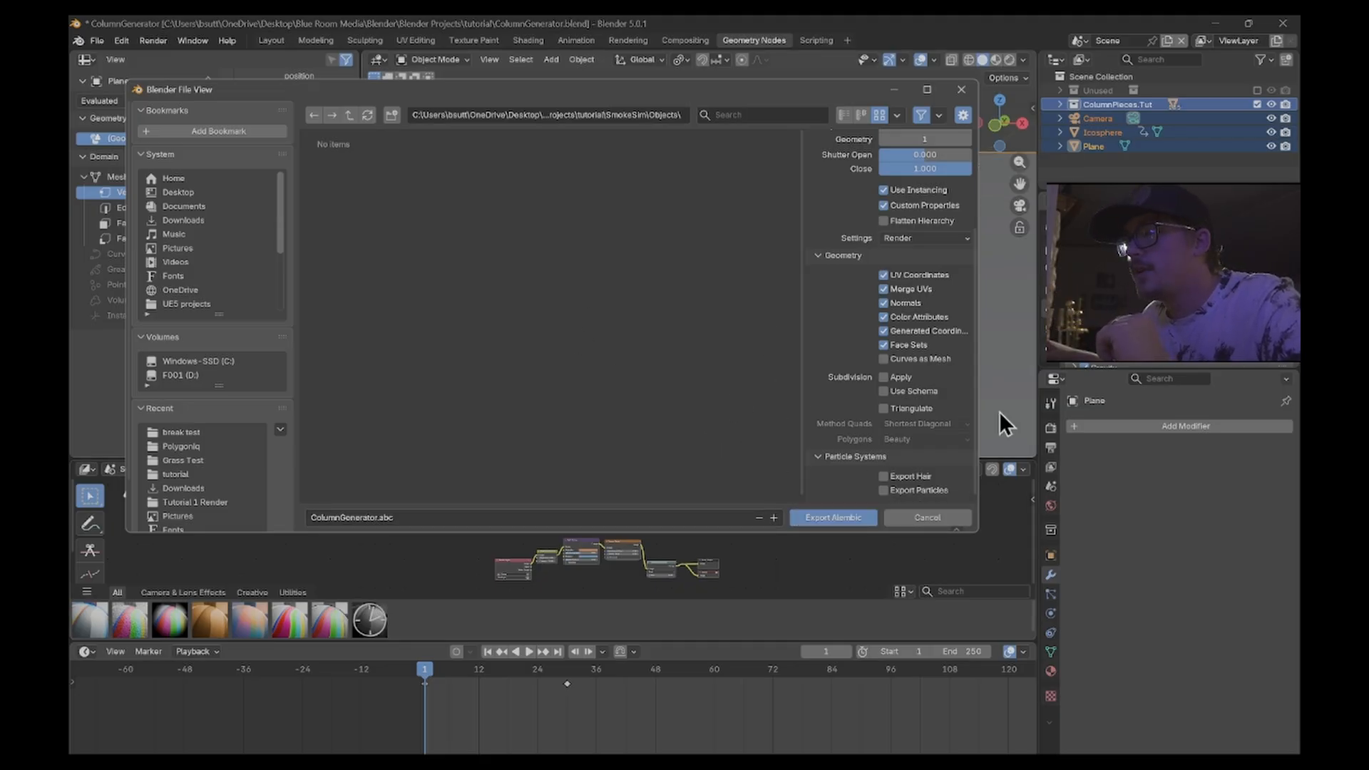
left_click(831, 518)
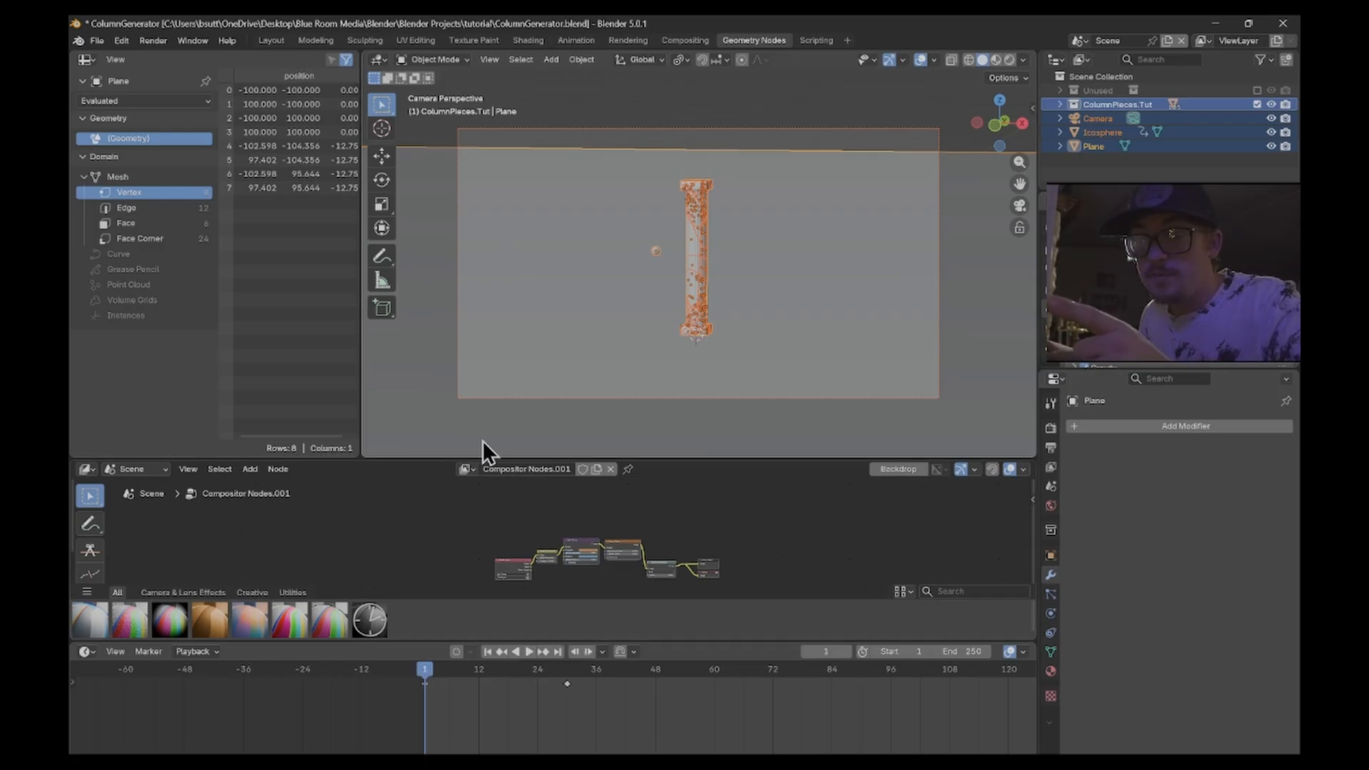
- Switch to EmberGen, skip the offered update, and open the Particle Pillar Collapse preset
key("ctrl+q")
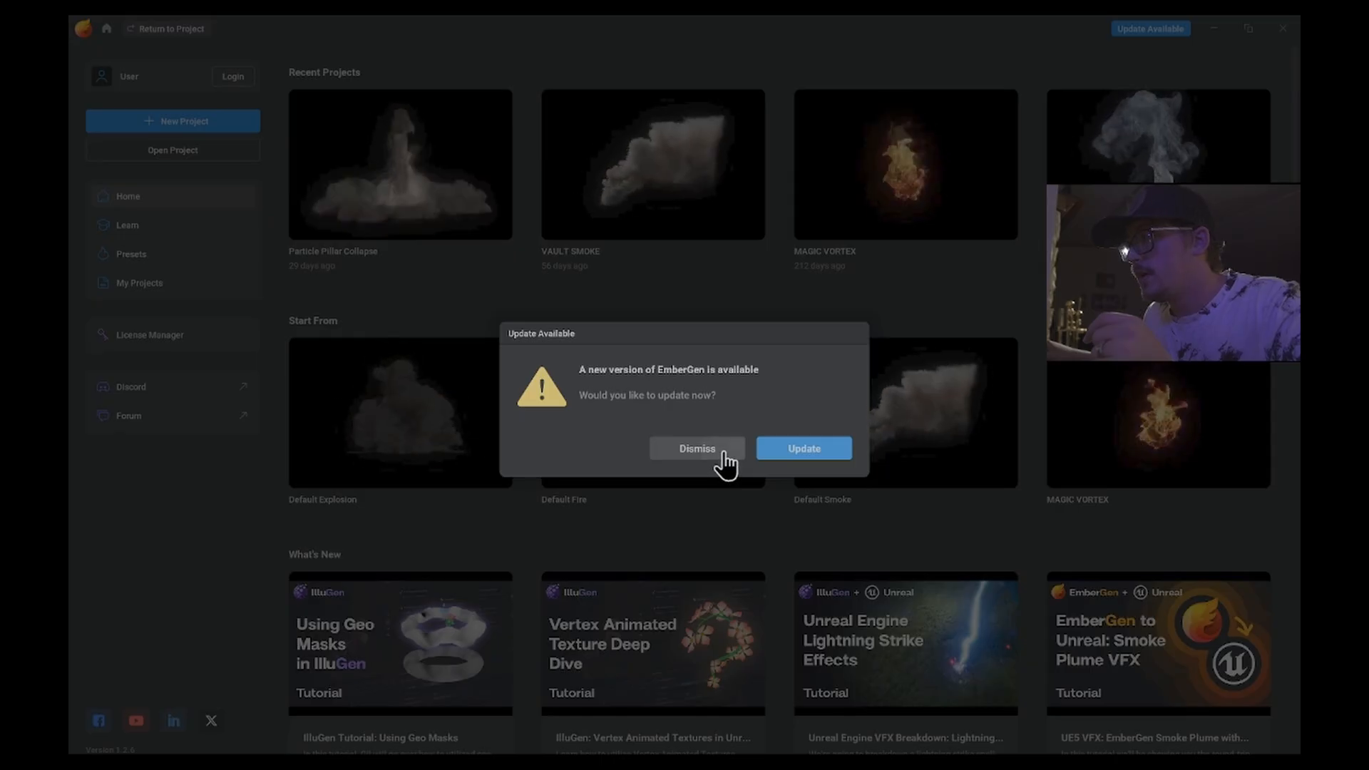
left_click(721, 458)
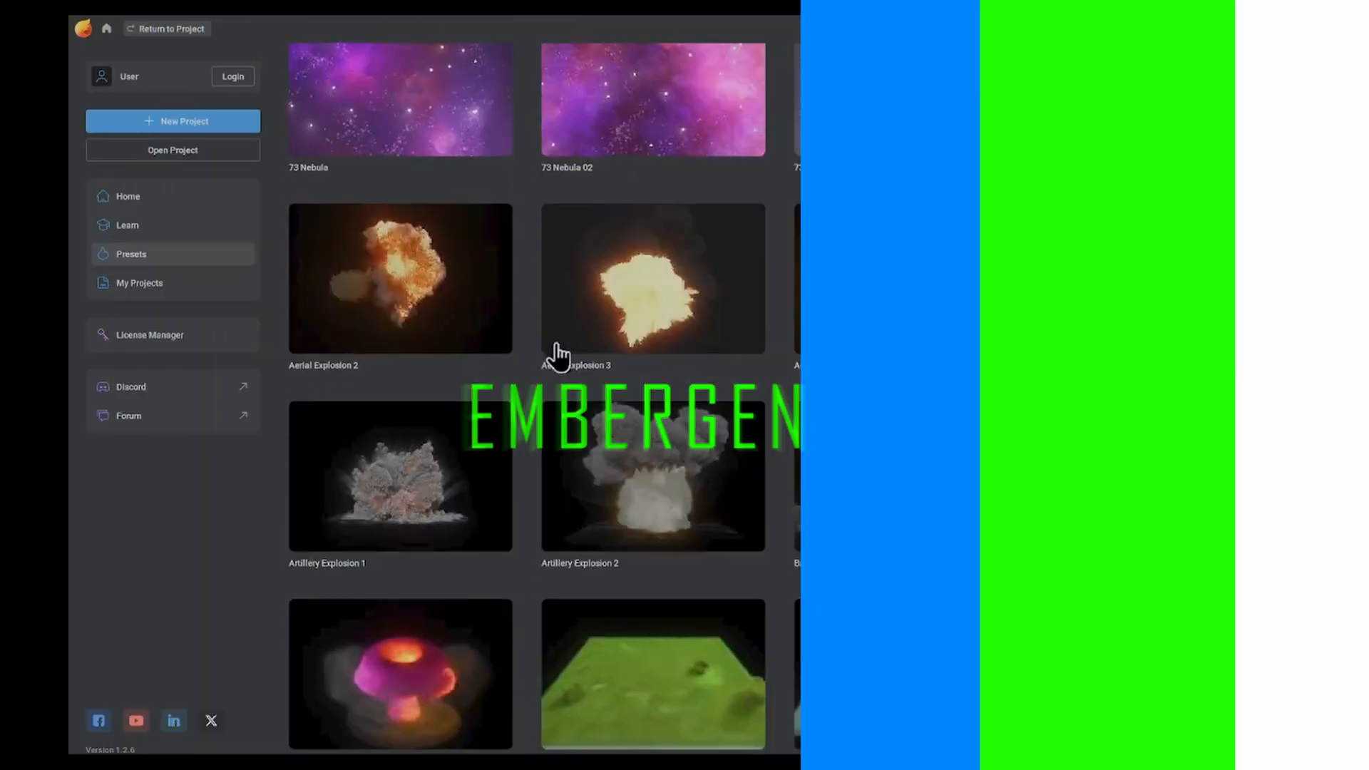
scroll(559, 355, "down", 10)
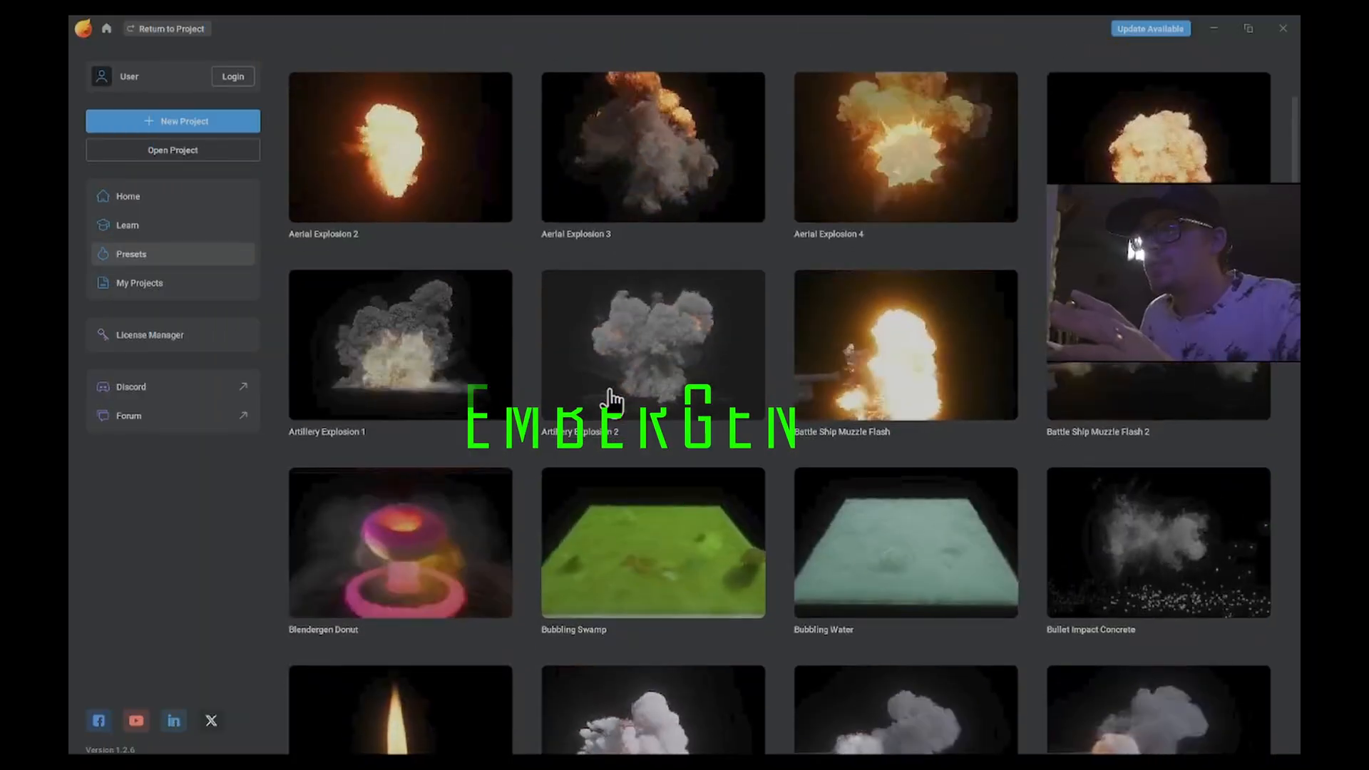
scroll(655, 427, "down", 10)
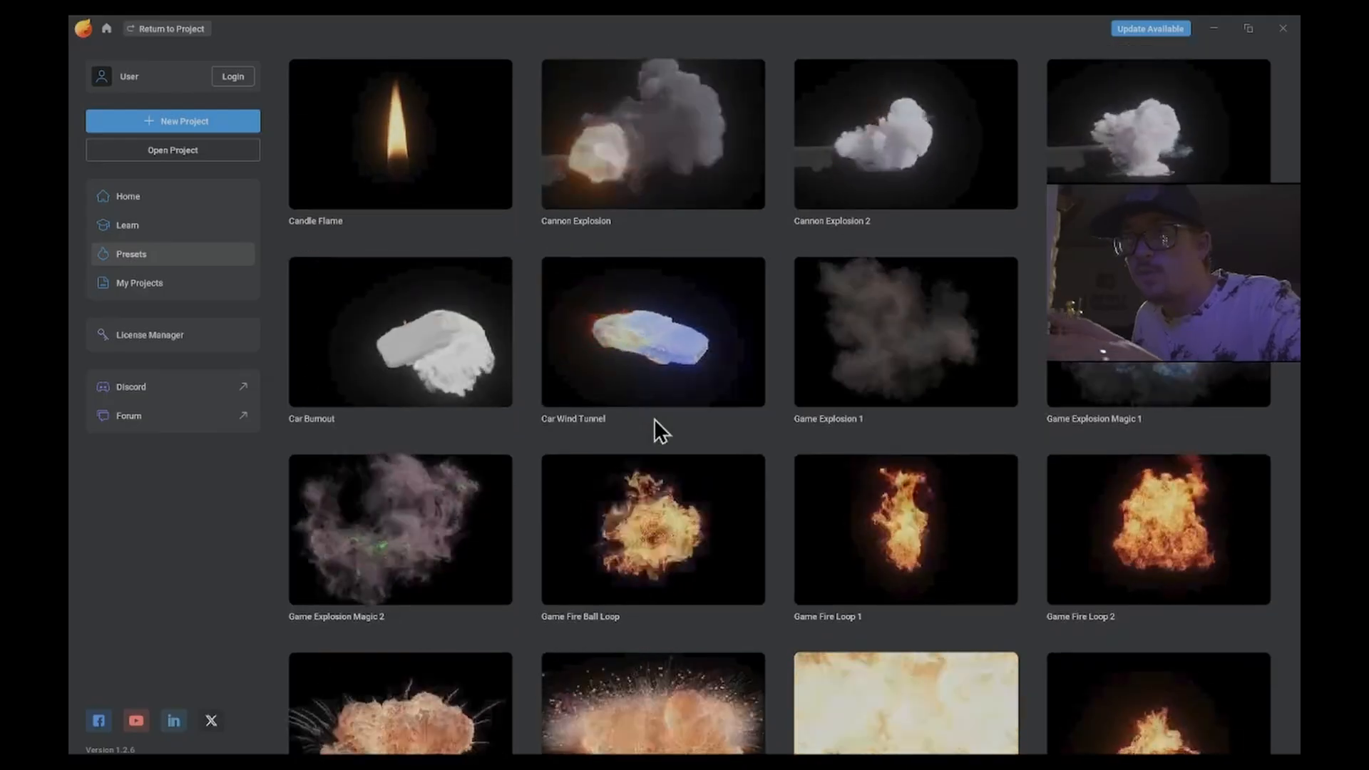
scroll(675, 460, "down", 3)
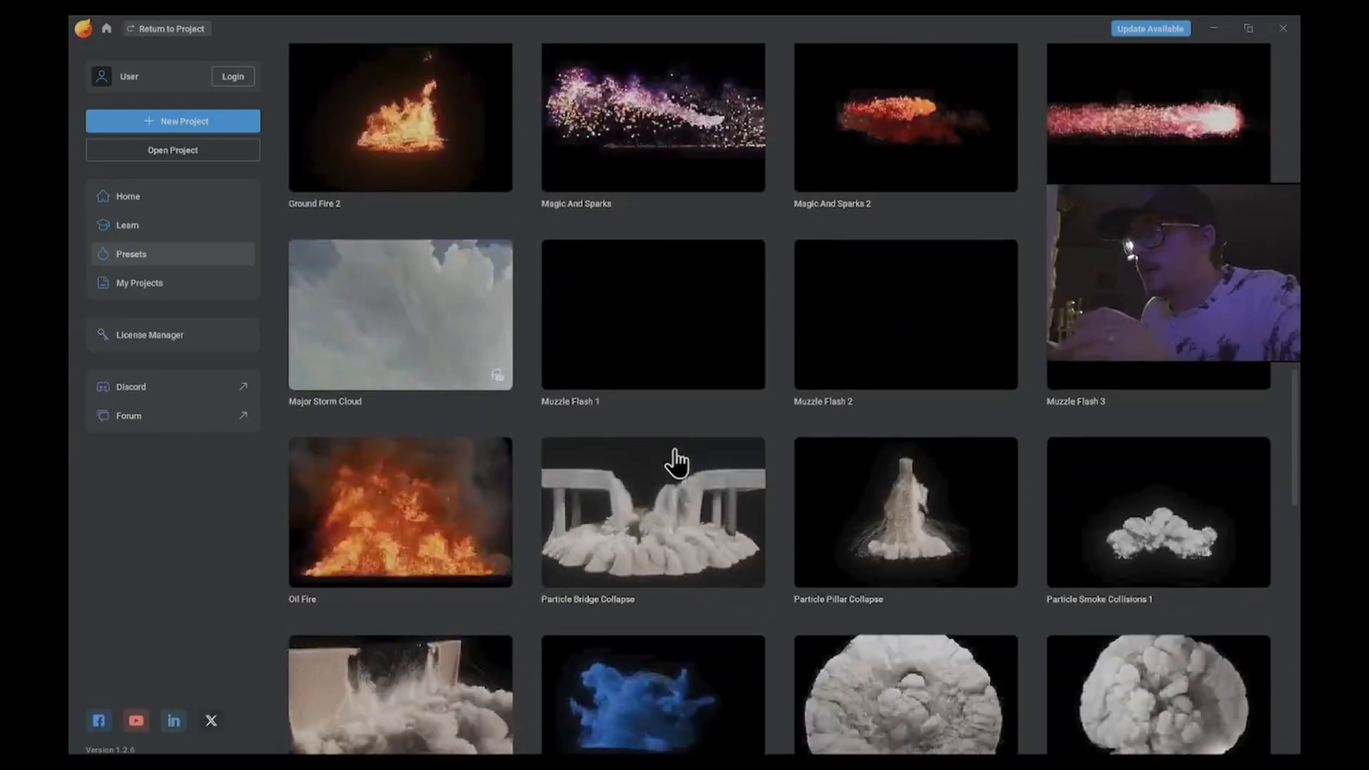
scroll(642, 634, "down", 1)
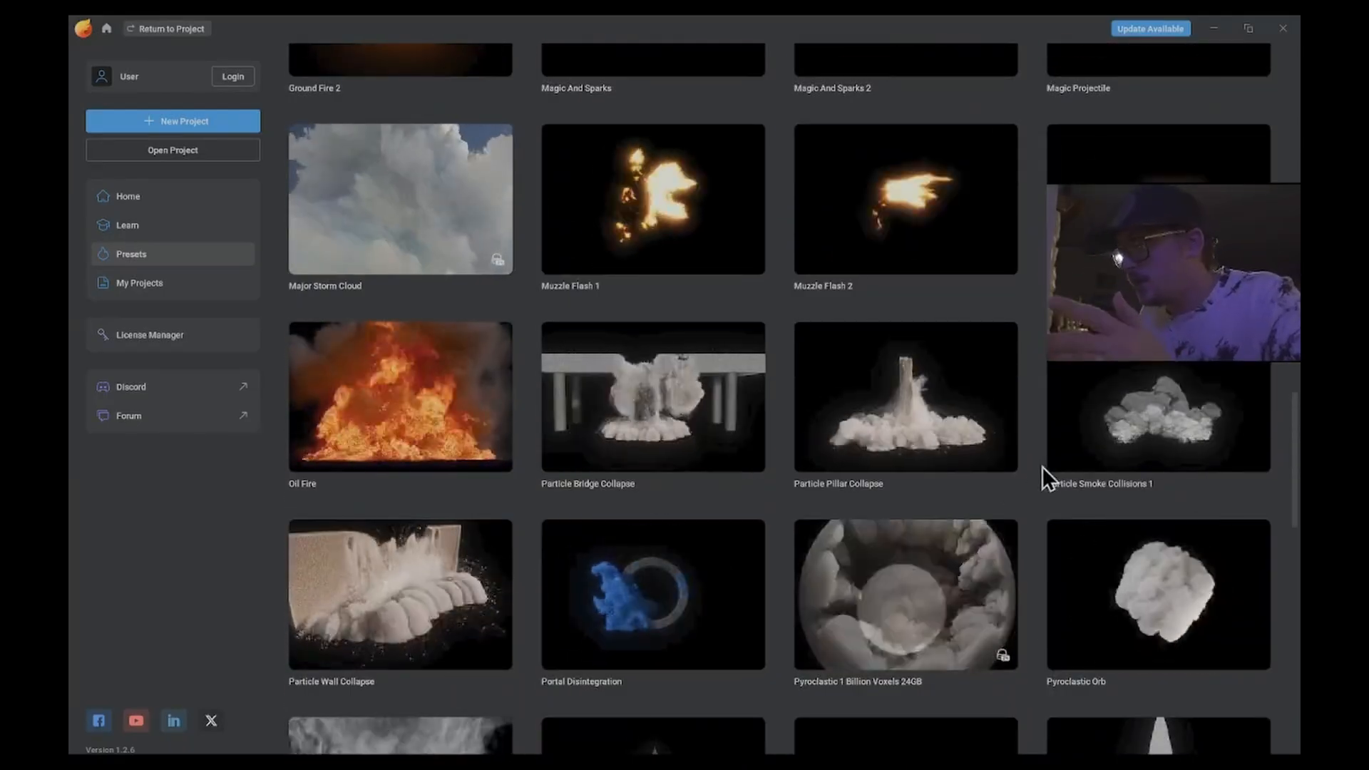
scroll(1007, 465, "down", 1)
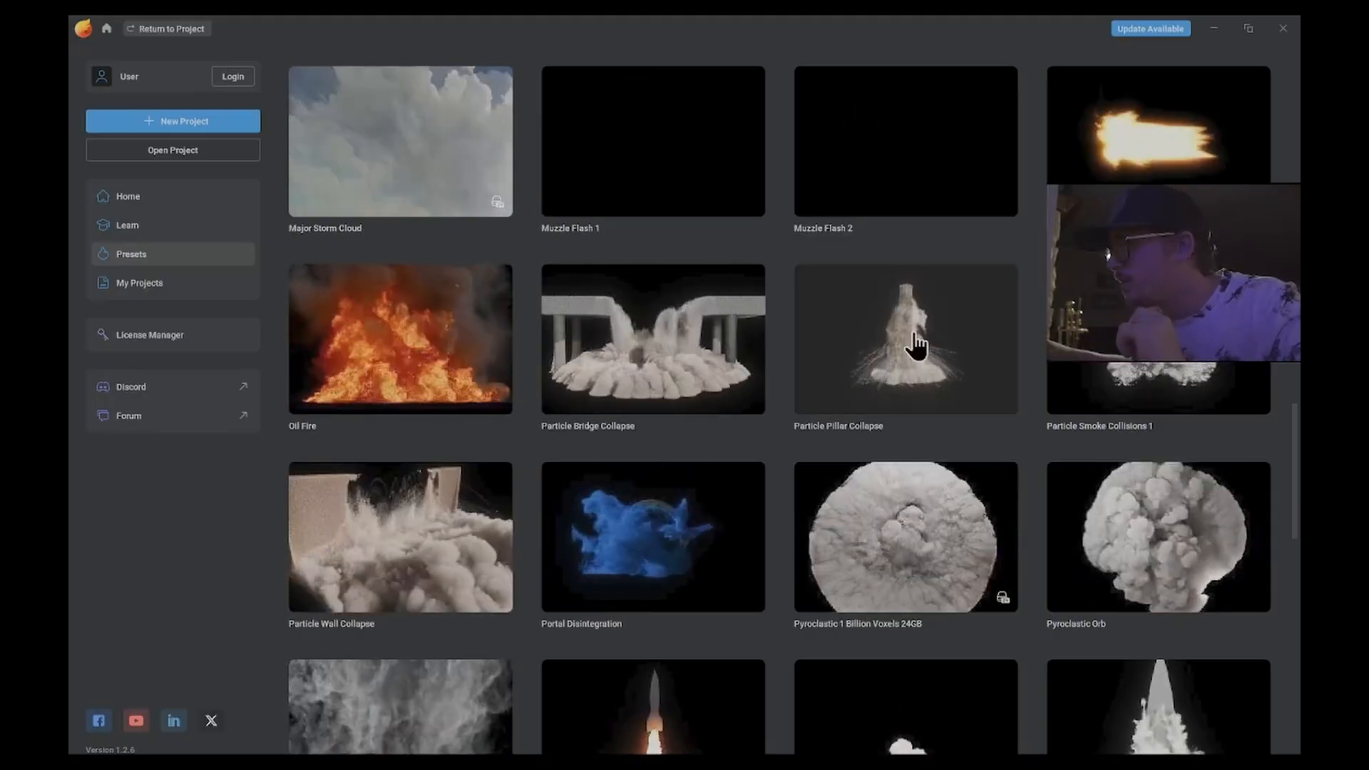
left_click(909, 350)
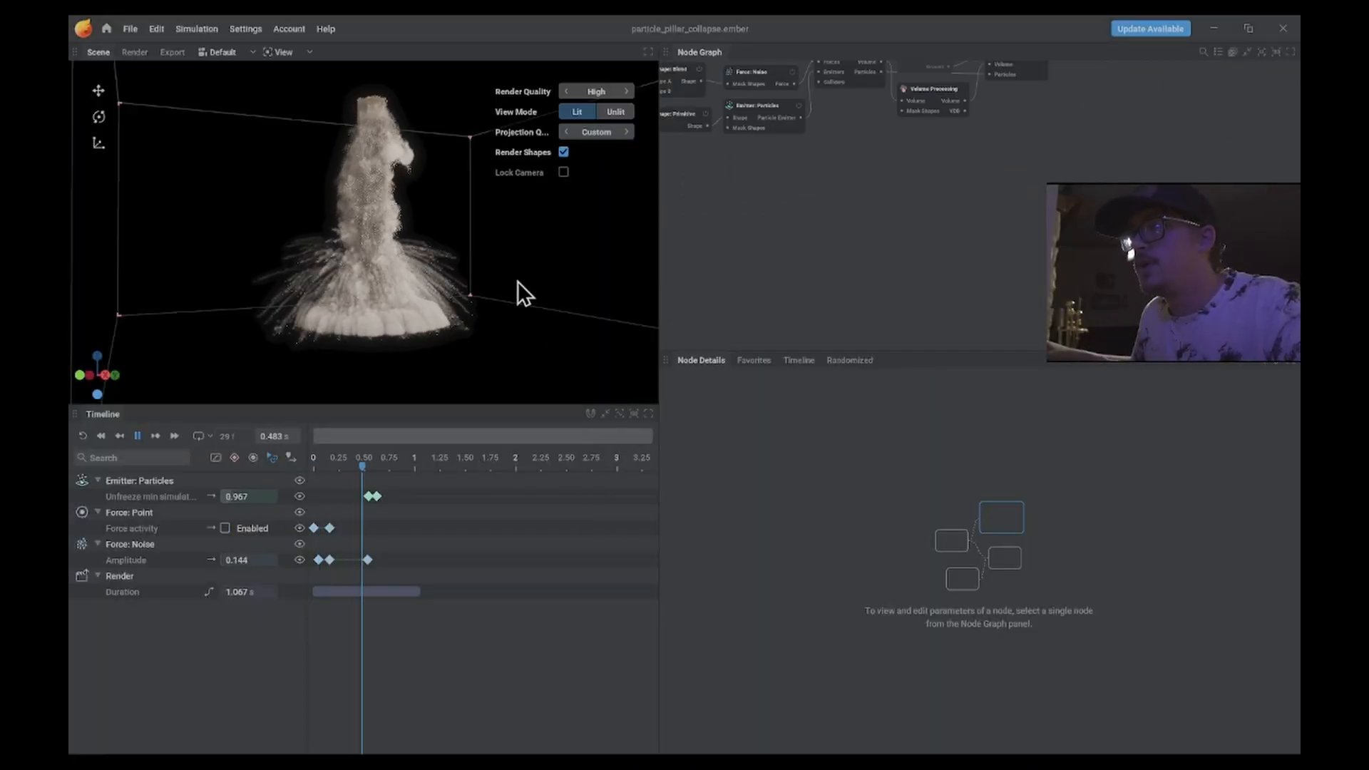
- Pause the simulation and delete the cylinder Shape: Primitive node that feeds Shape A of the Shape: Blend node
left_click(136, 438)
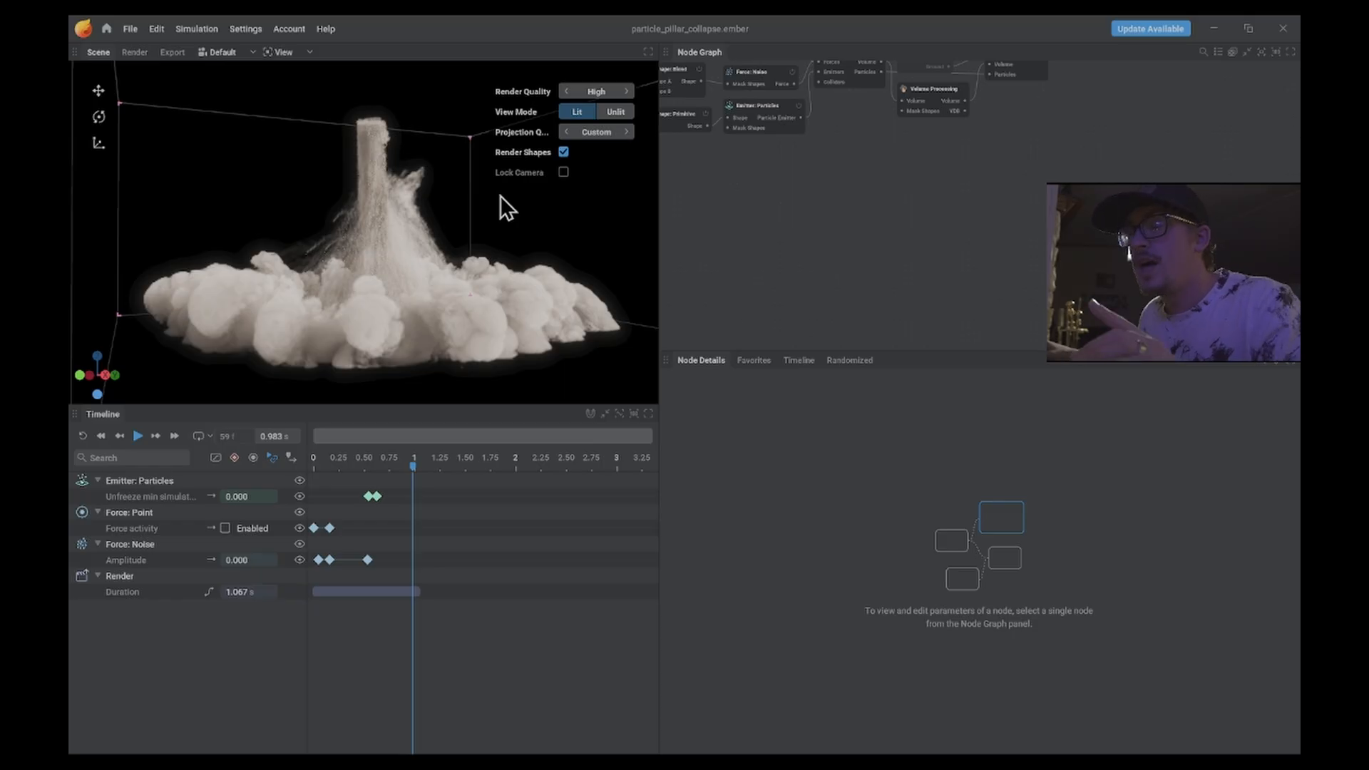
scroll(815, 170, "up", 3)
middle_click_drag(850, 221, 1062, 355)
scroll(849, 282, "up", 3)
scroll(829, 276, "down", 4)
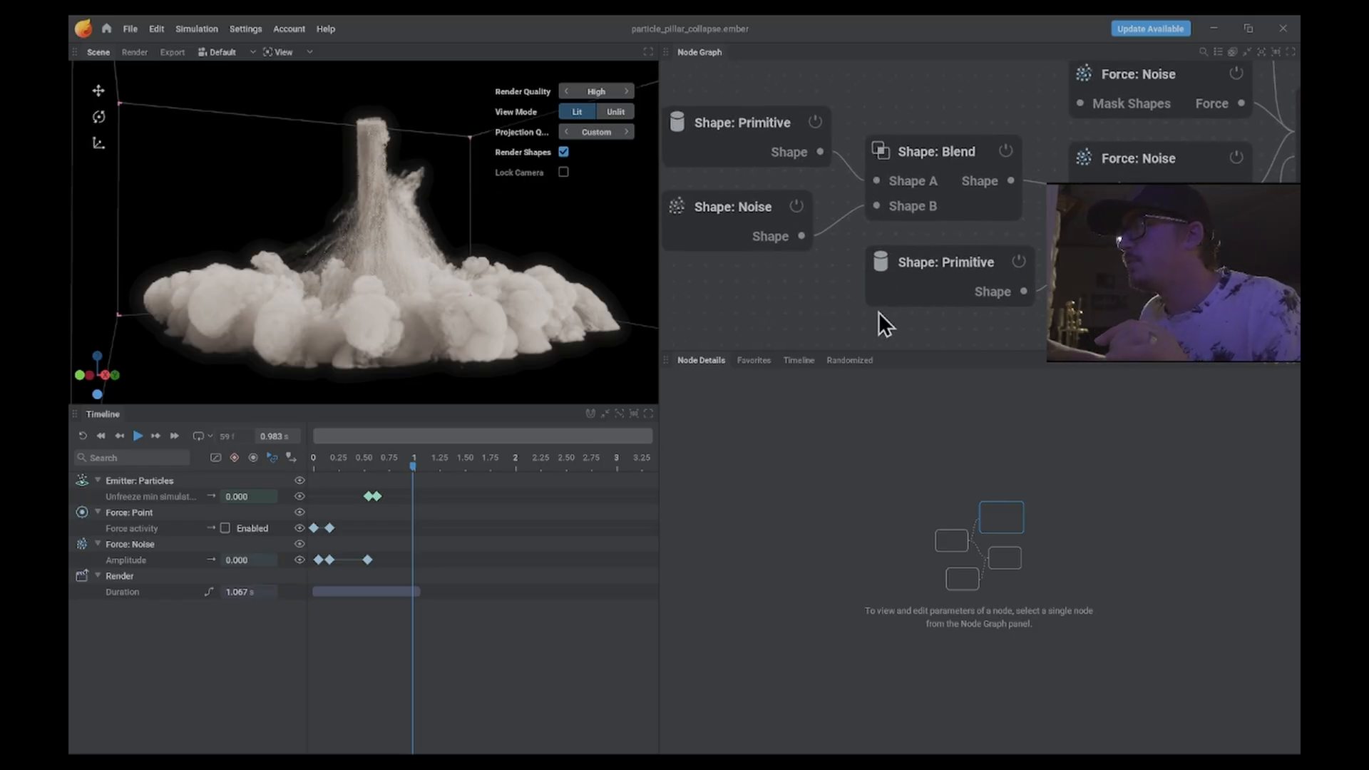
scroll(813, 267, "down", 2)
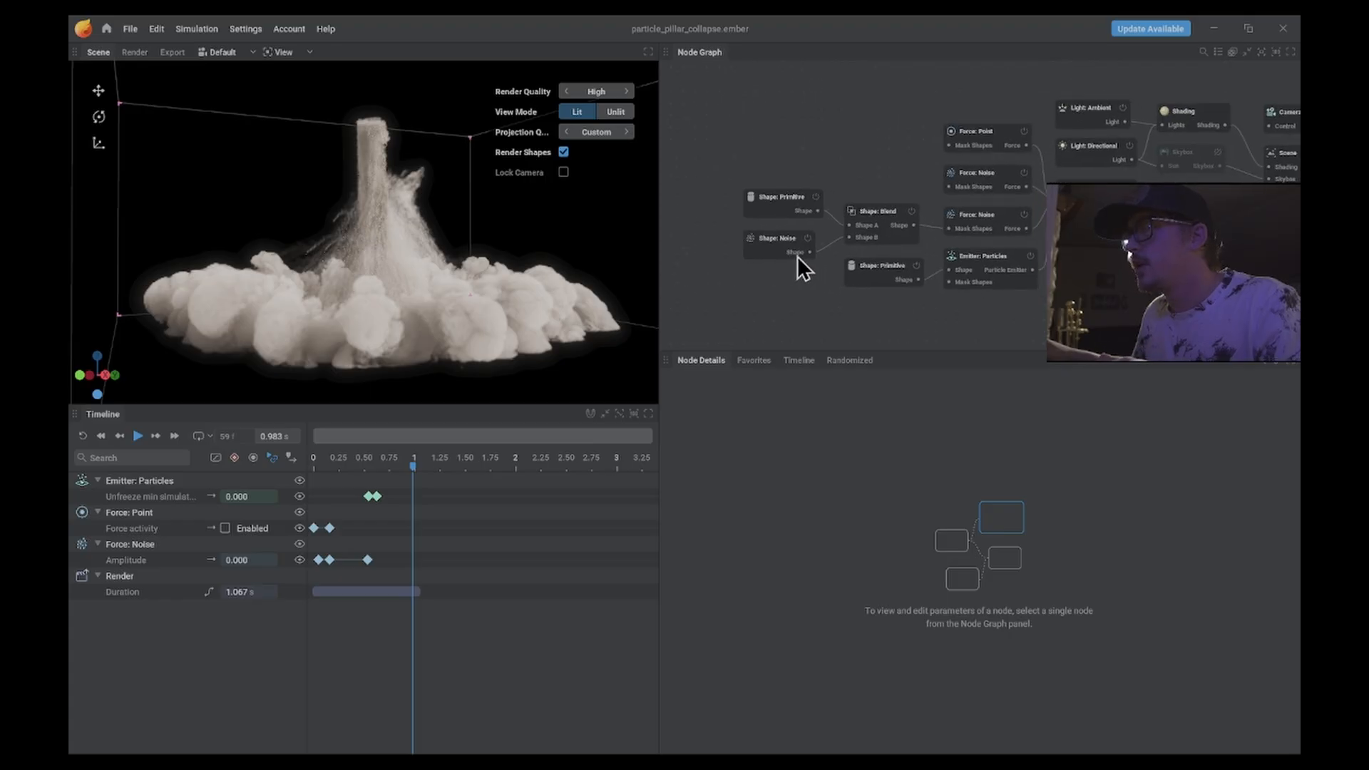
left_click(758, 184)
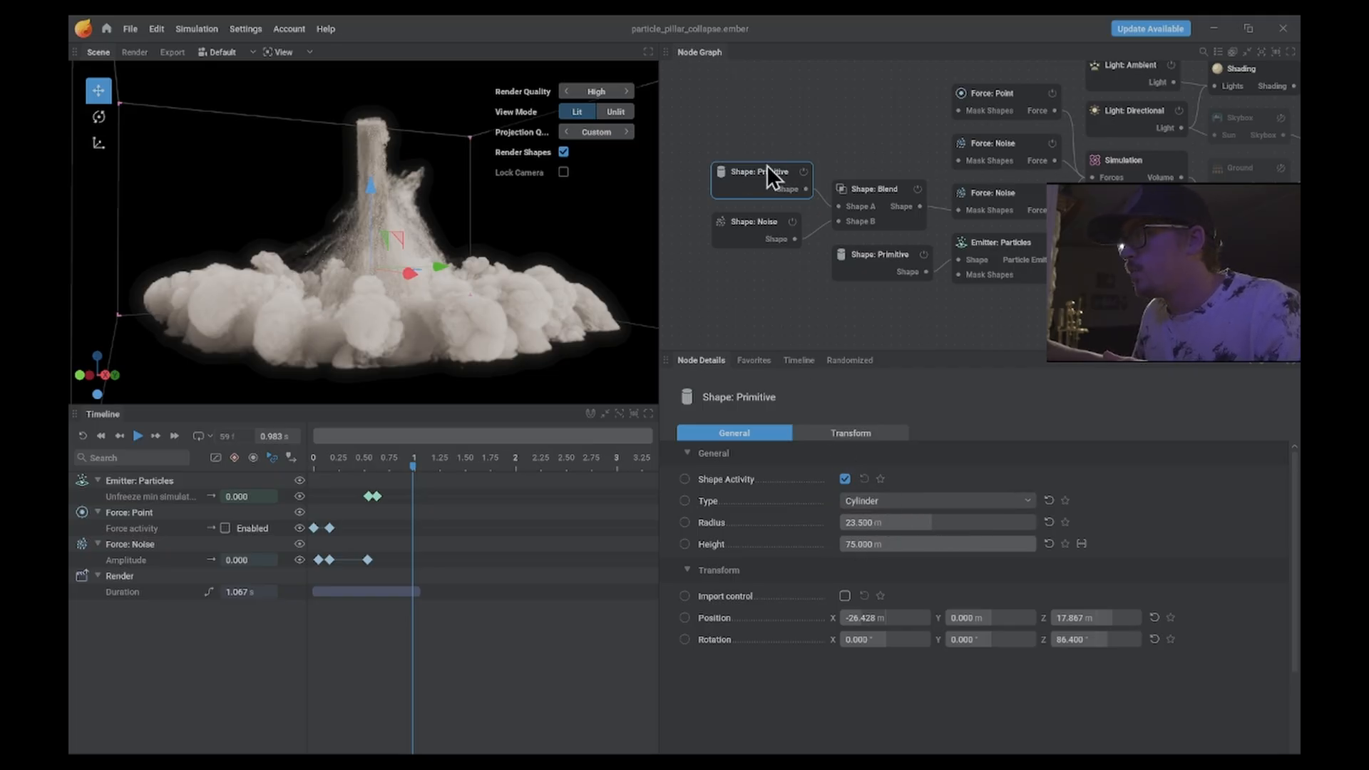
key("Delete")
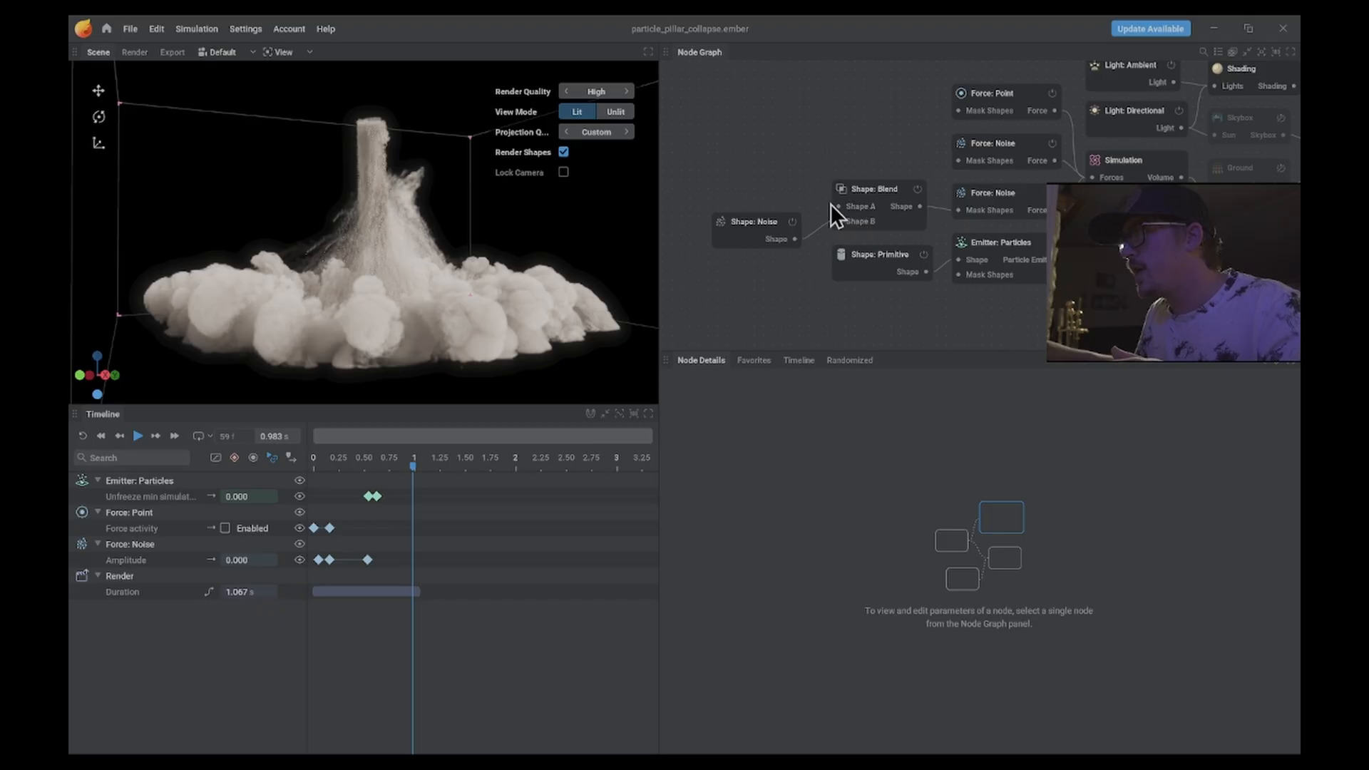
- Add an Import node with its Geometry output connected to Shape A of the Shape: Blend node
left_click_drag(838, 206, 691, 148)
left_click(667, 161)
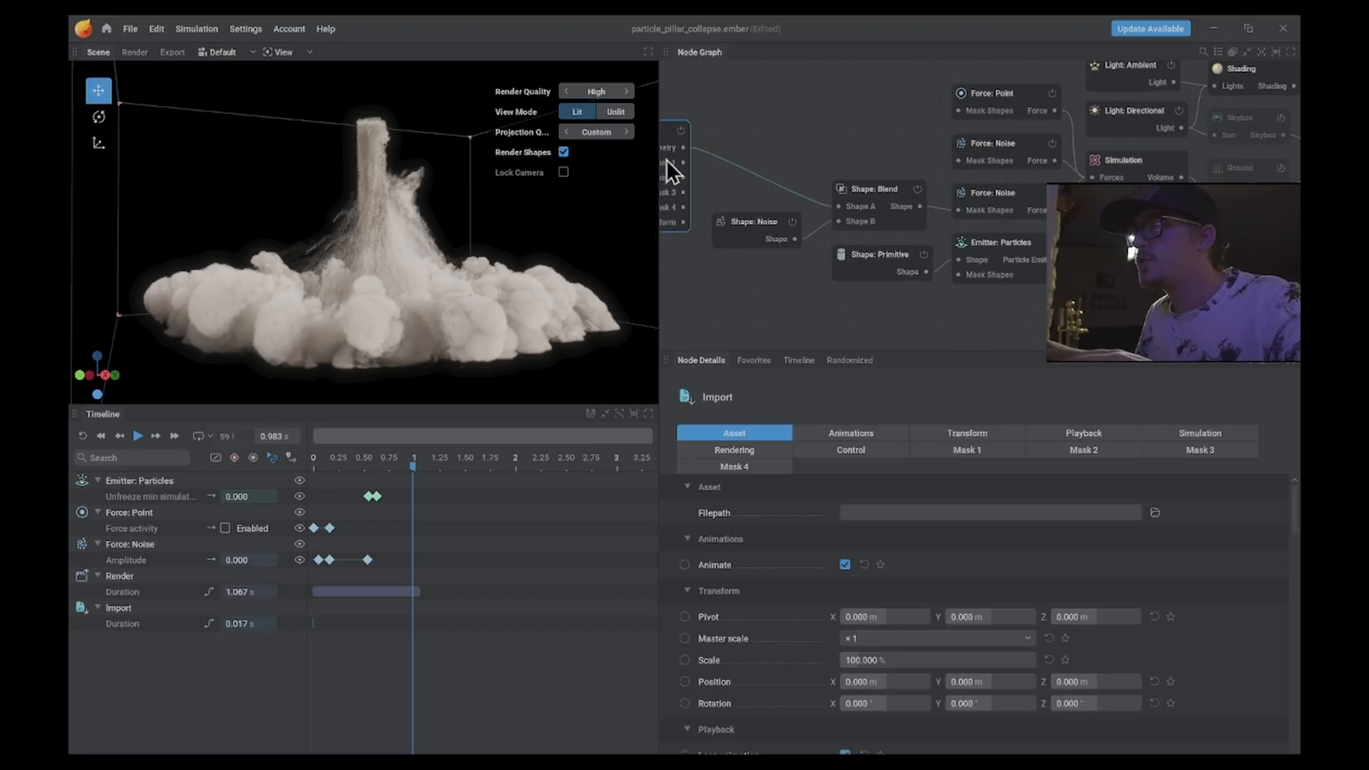
middle_click_drag(761, 155, 849, 164)
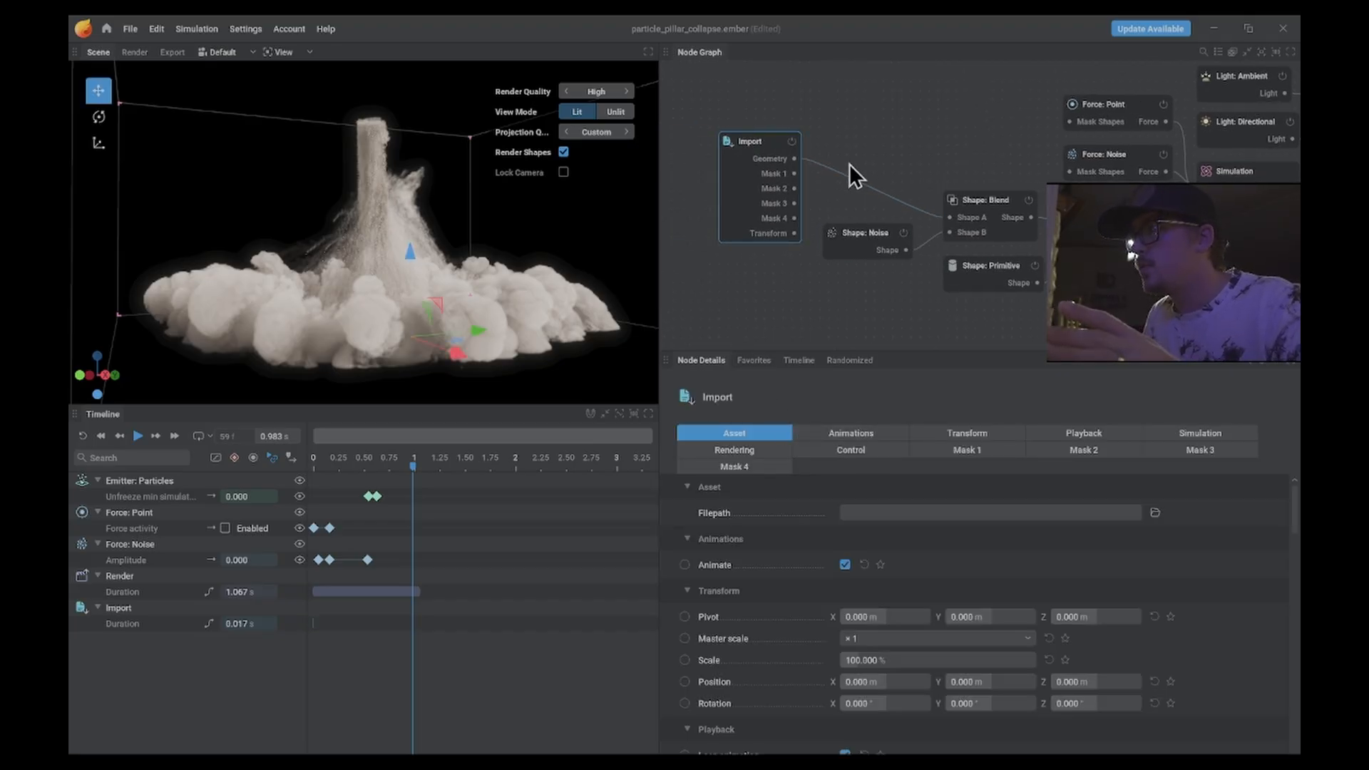
- Load ColumnGenerator.abc from SmokeSim's Objects folder into the Import node and reset the simulation to its start
left_click(1156, 513)
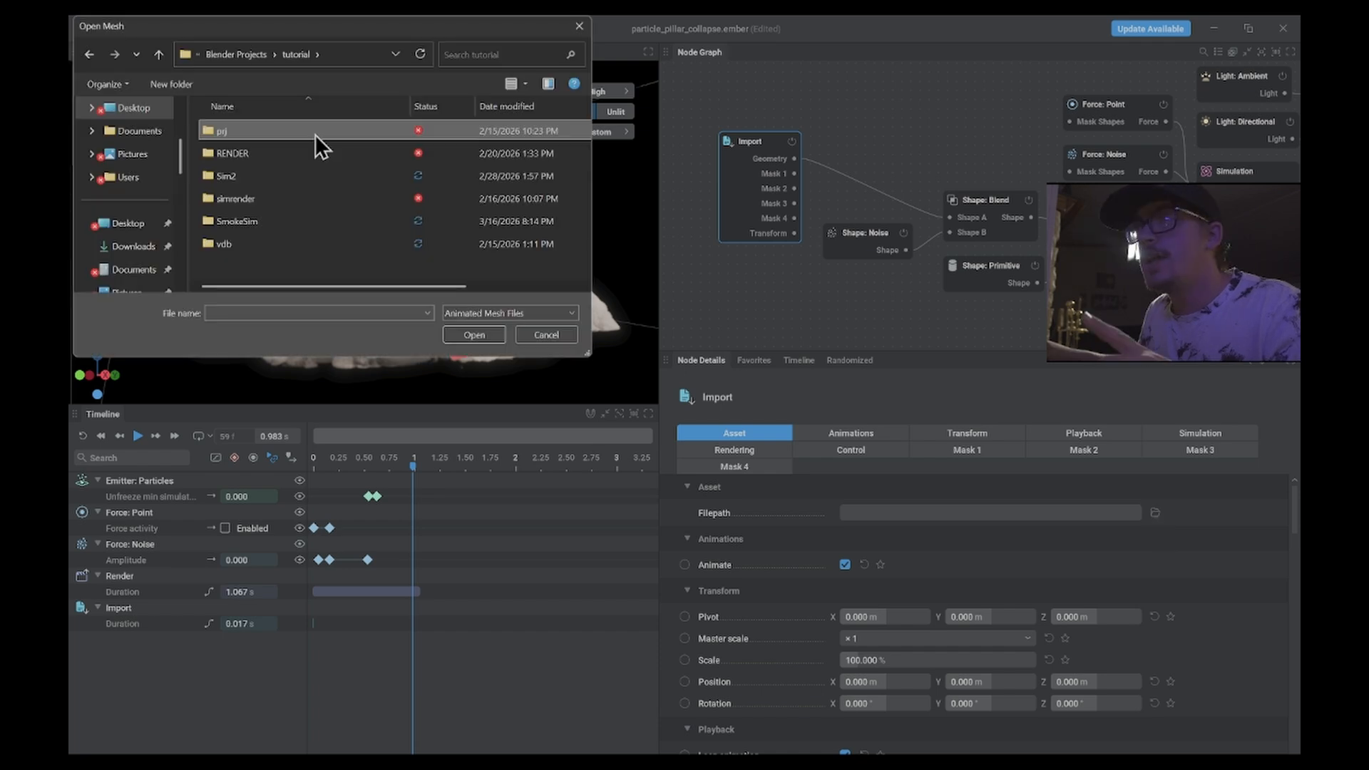
left_click(291, 219)
double_click(291, 219)
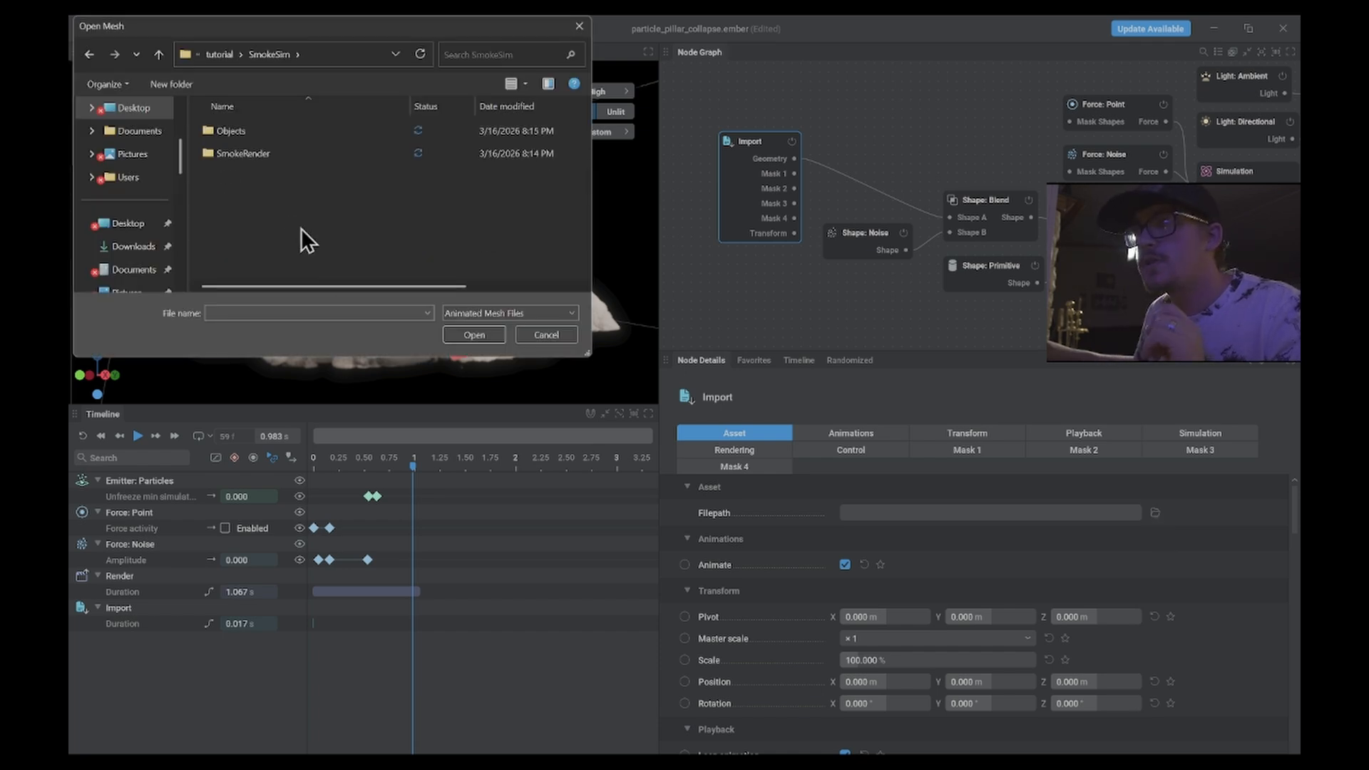
left_click(276, 135)
double_click(277, 134)
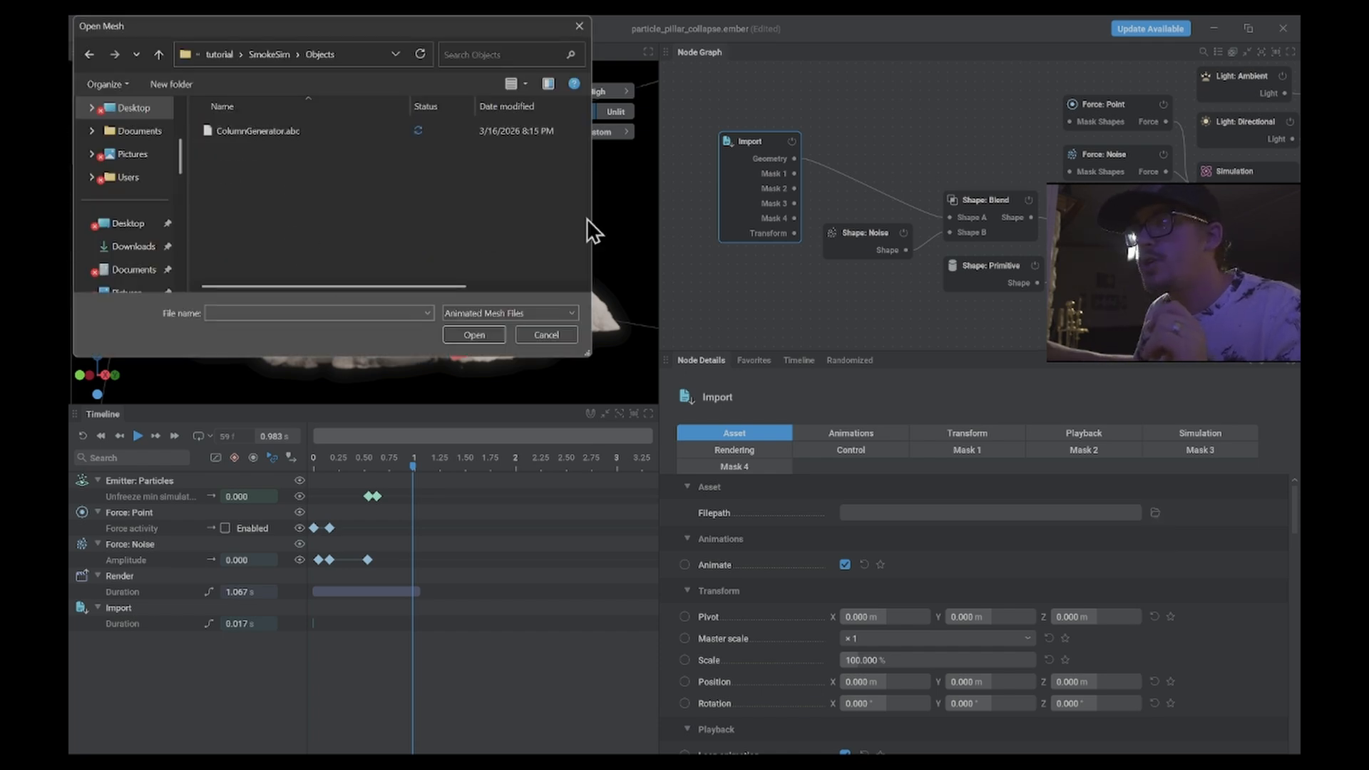
left_click(280, 132)
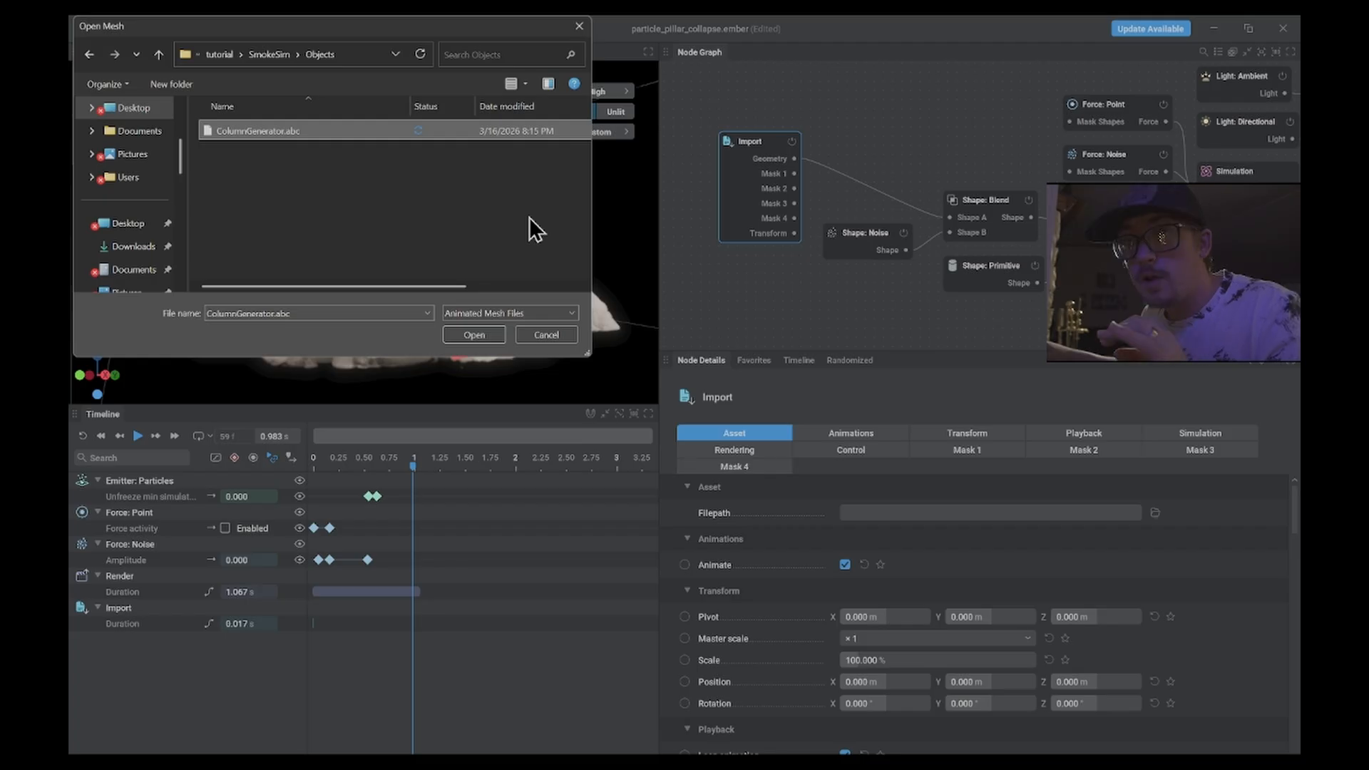
left_click(480, 336)
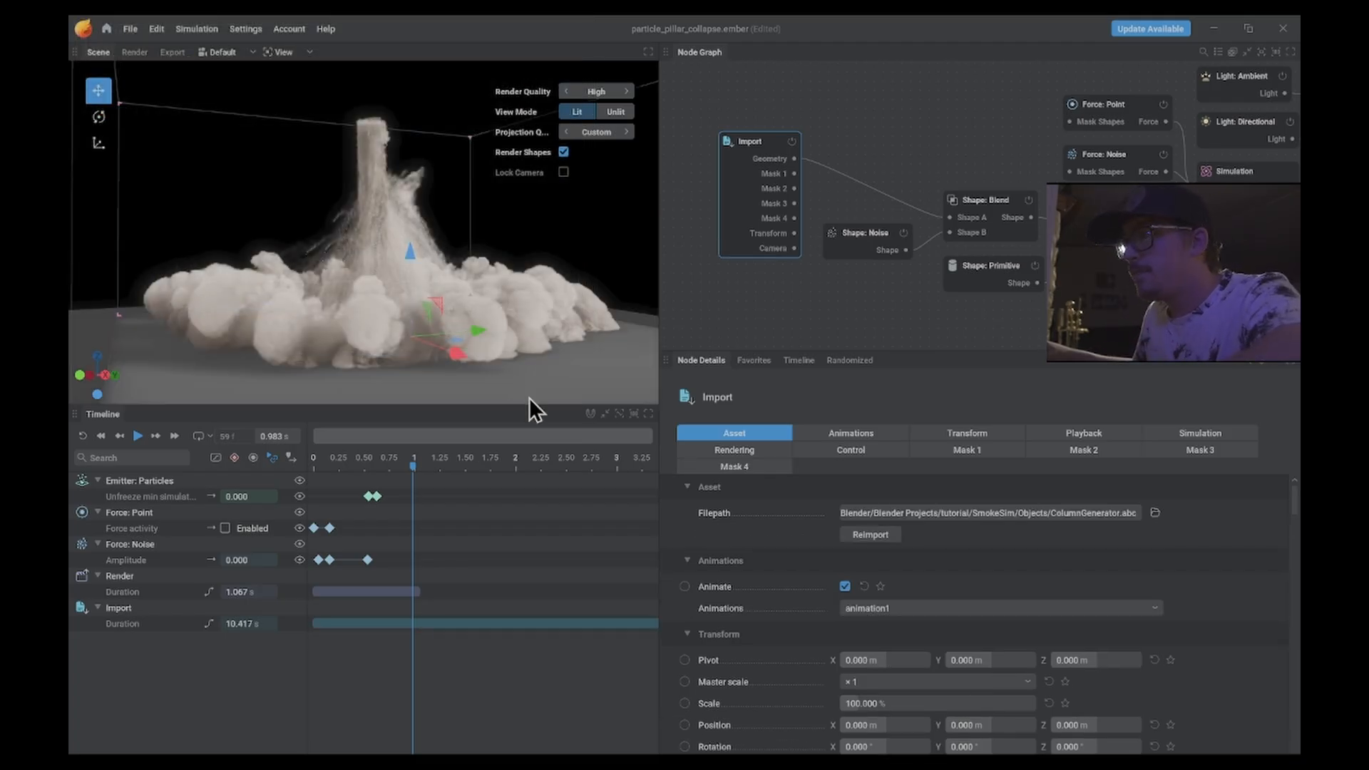
left_click(82, 436)
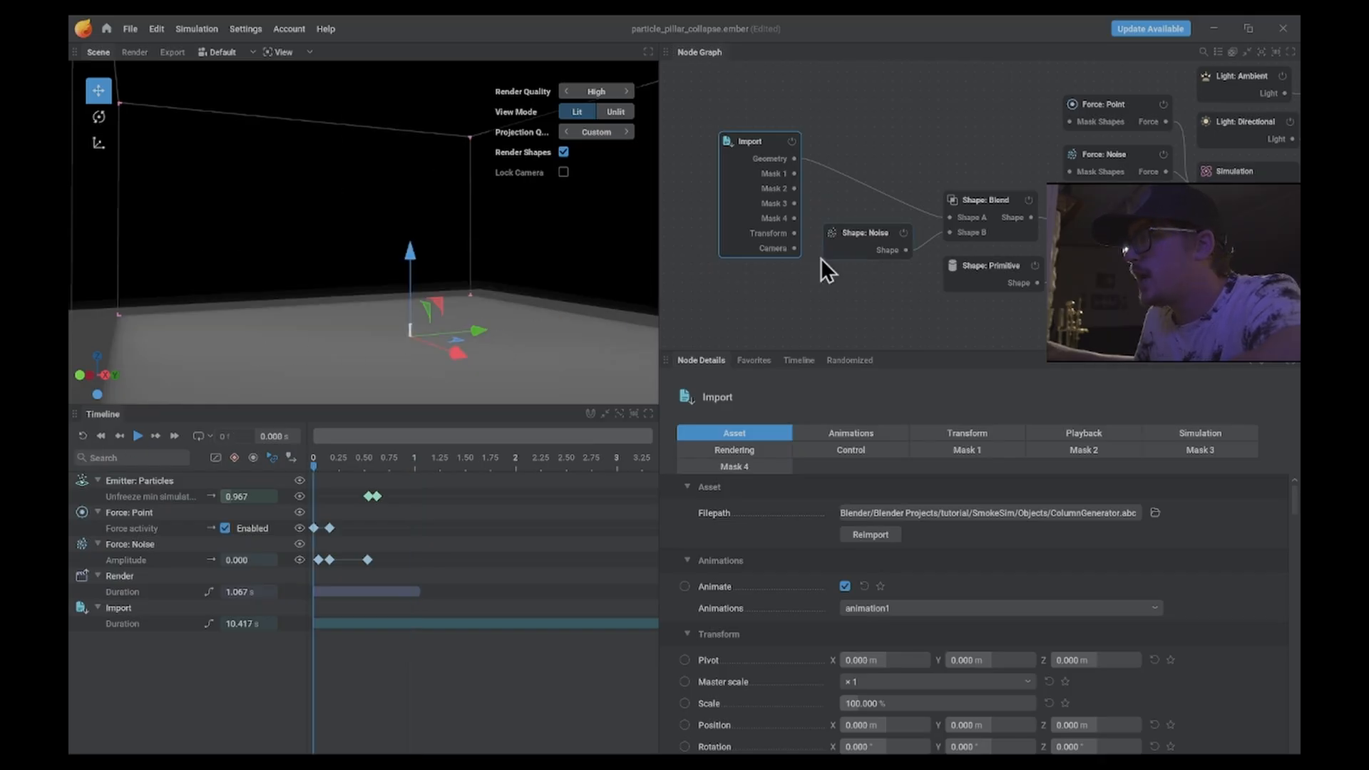
- Connect the Import node's Camera output to the Control input of the Camera node
scroll(820, 260, "down", 5)
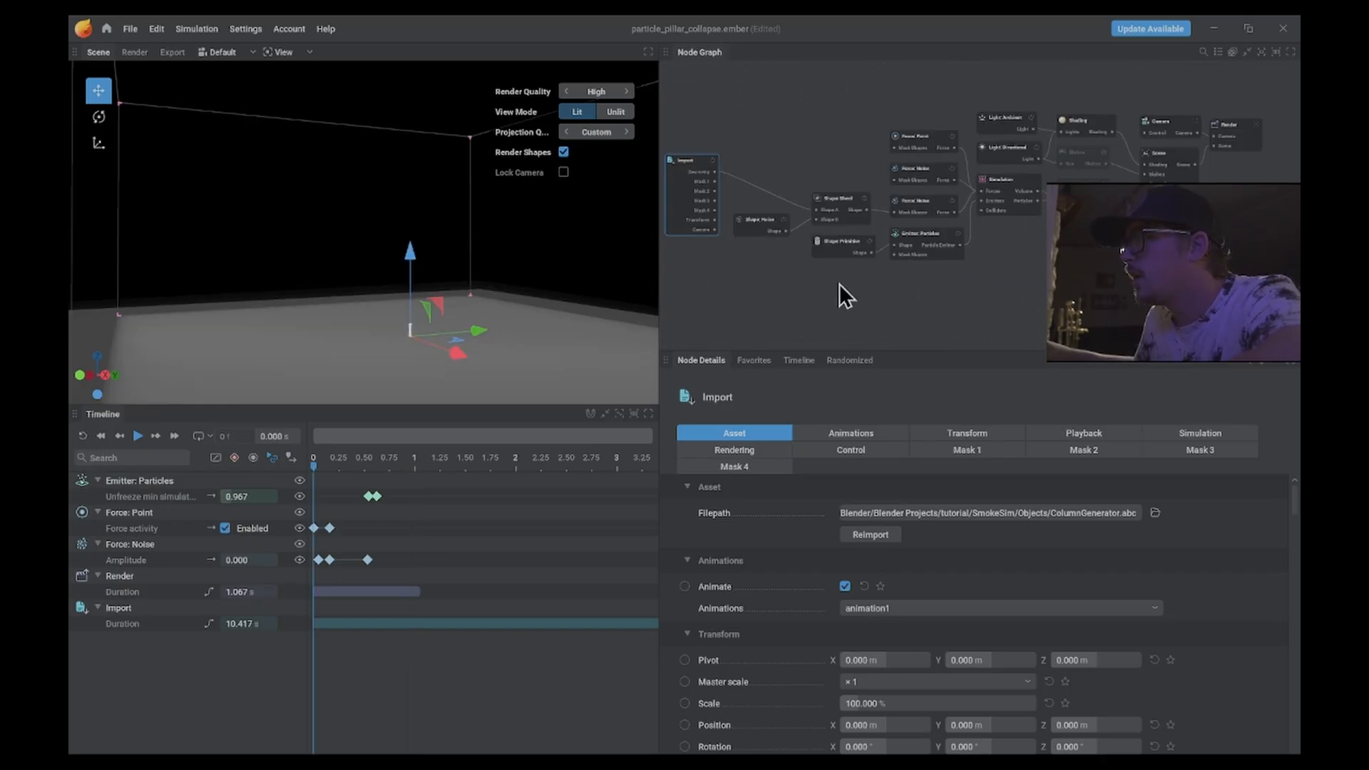
middle_click_drag(840, 283, 831, 289)
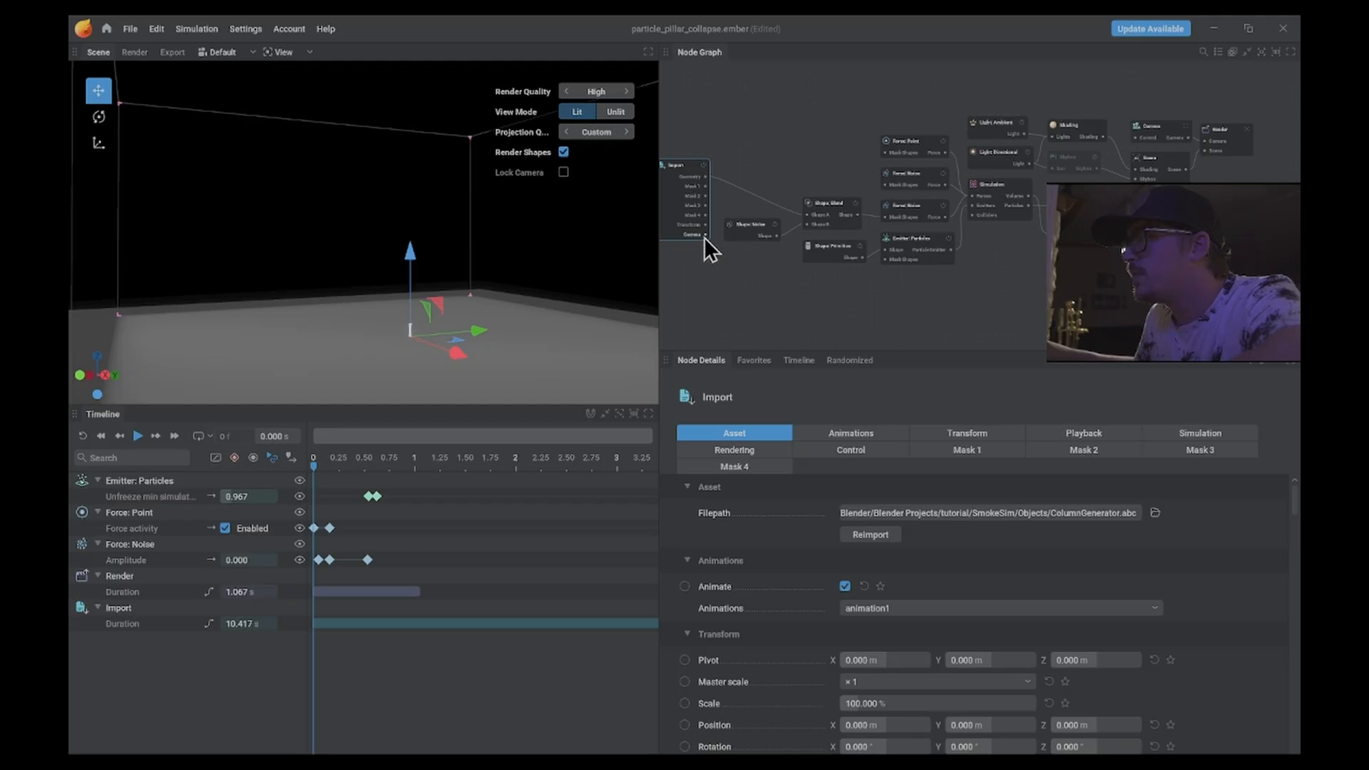
left_click_drag(705, 234, 1135, 137)
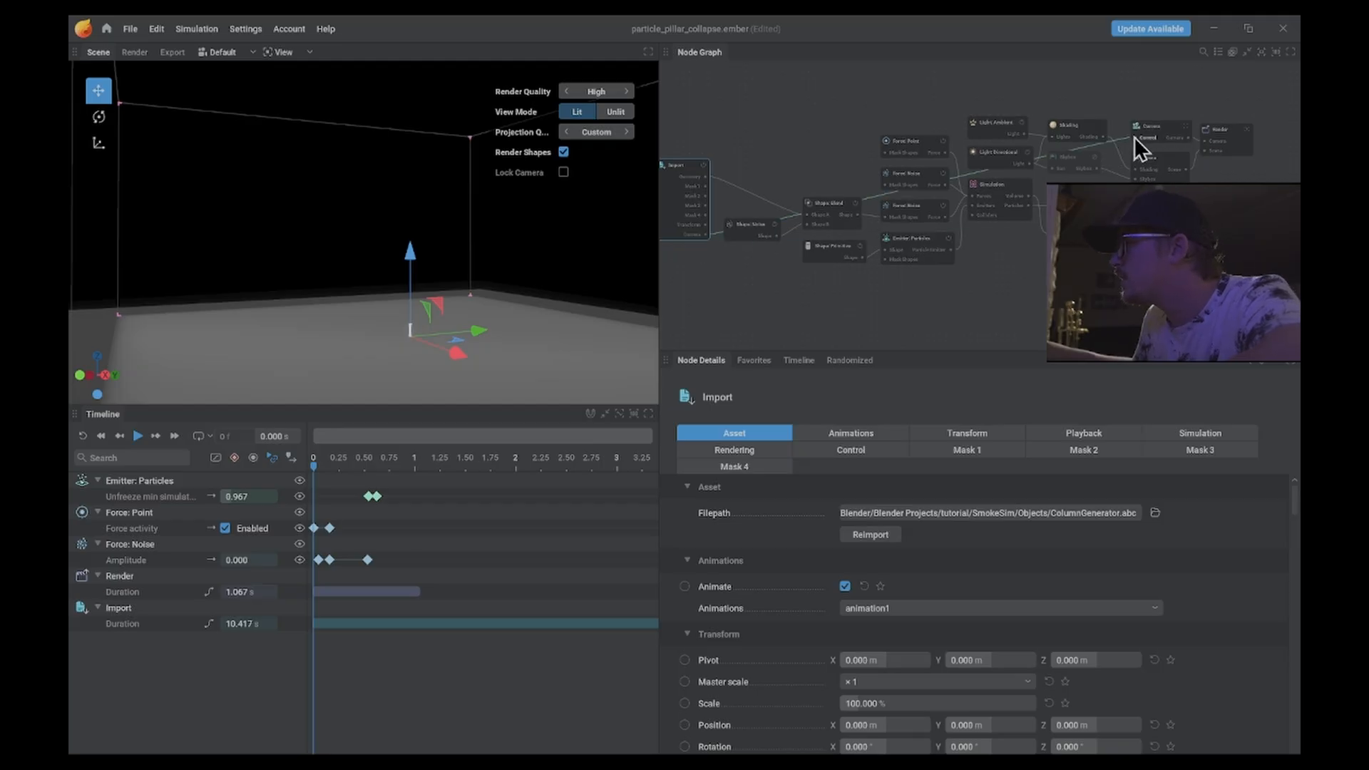
- Switch the scene viewport from the Default camera to Camera 1
left_click(278, 53)
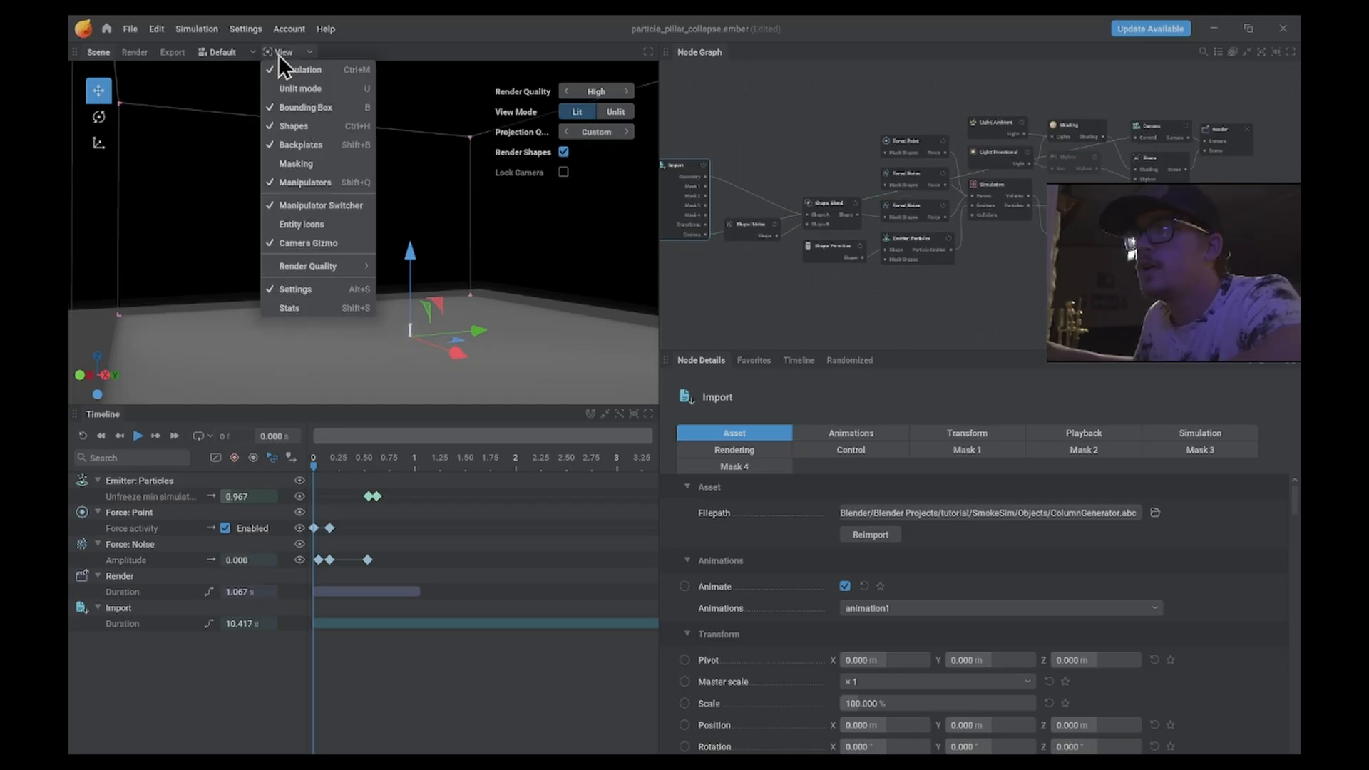
mouse_move(339, 263)
left_click(232, 51)
left_click(232, 51)
left_click(246, 100)
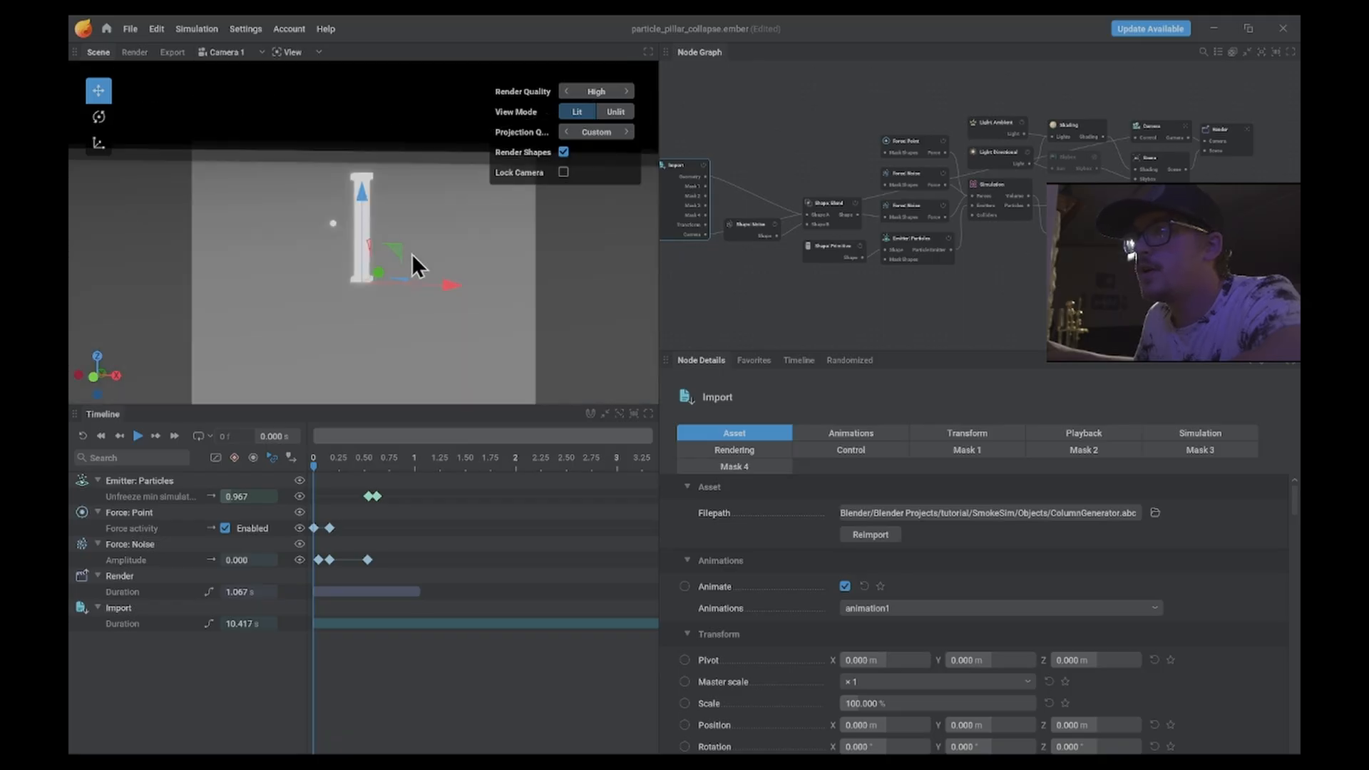
- Set the Camera node's display resolution to the 1080p preset and play the simulation briefly as a preview
scroll(917, 651, "down", 2)
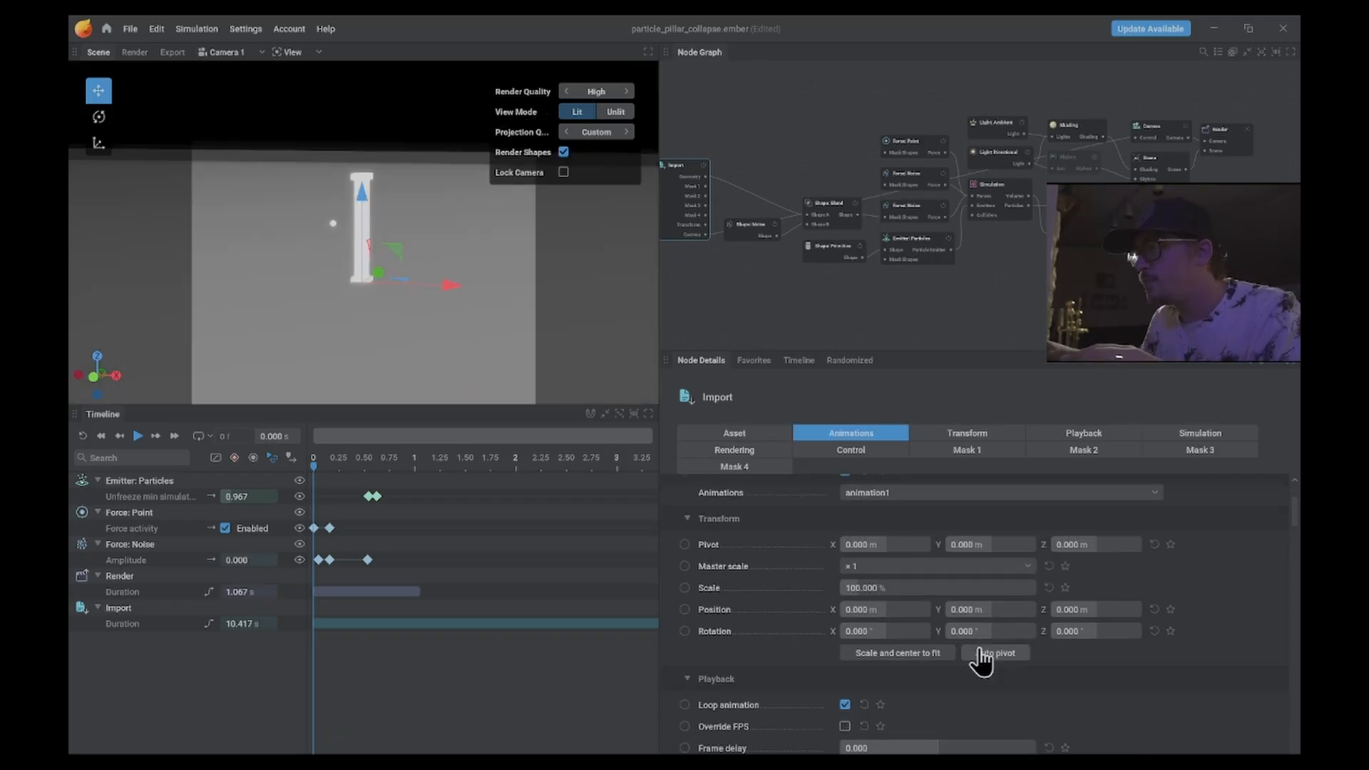
scroll(849, 694, "down", 2)
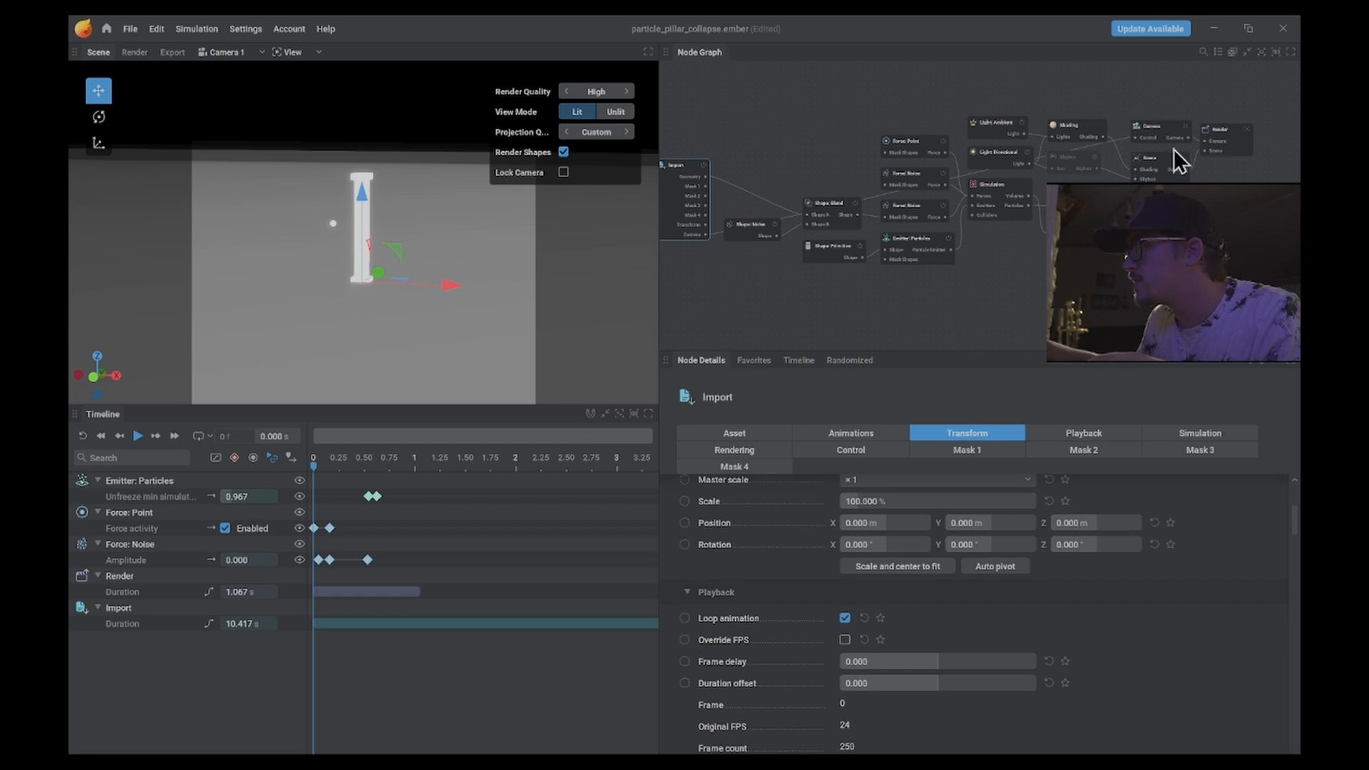
left_click(1171, 128)
scroll(926, 617, "down", 4)
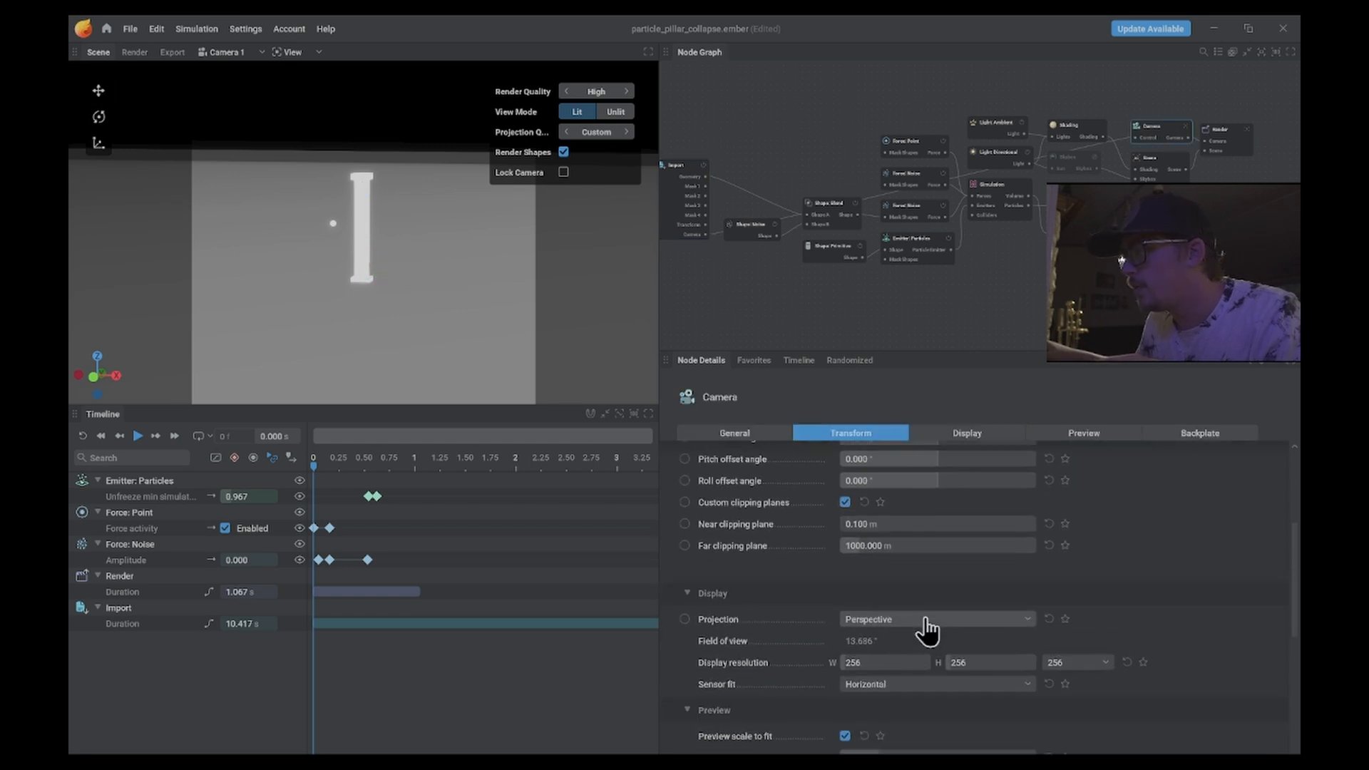
scroll(926, 620, "down", 1)
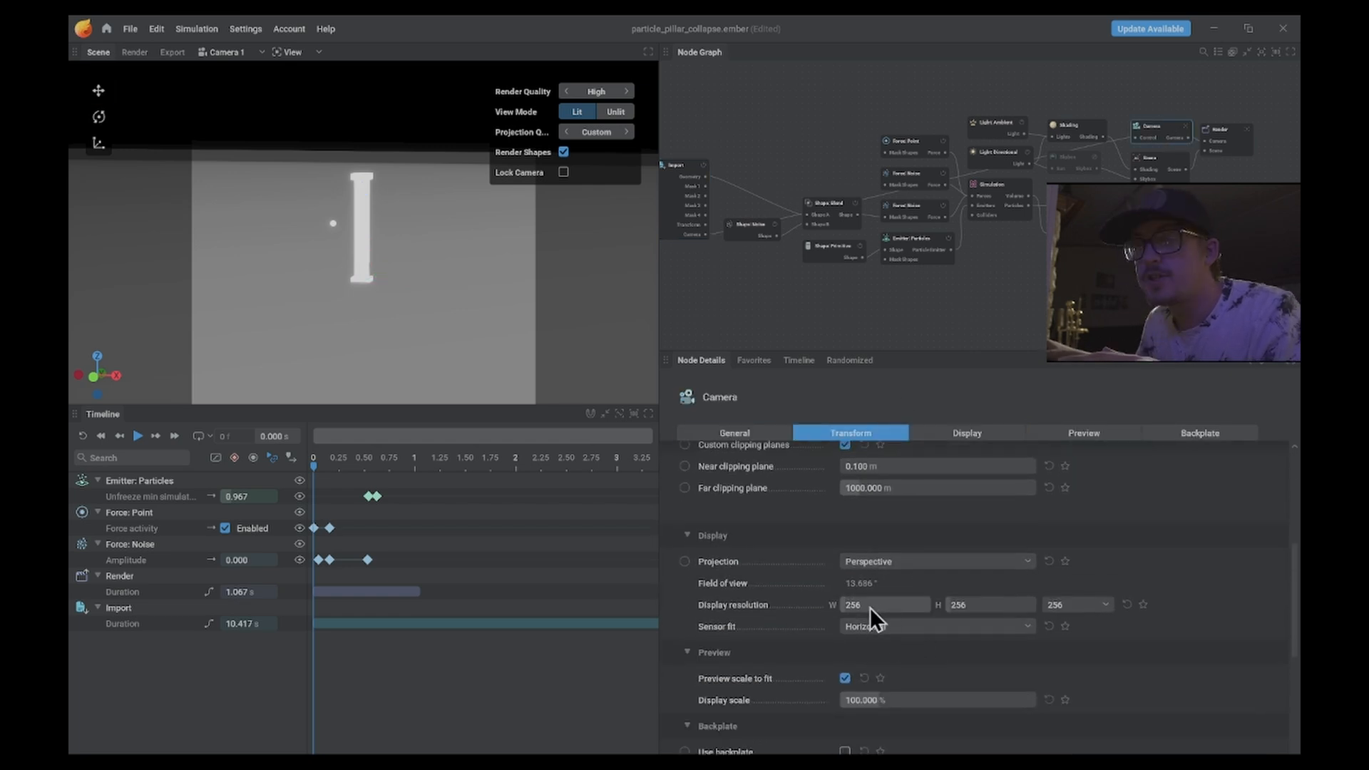
left_click(1071, 610)
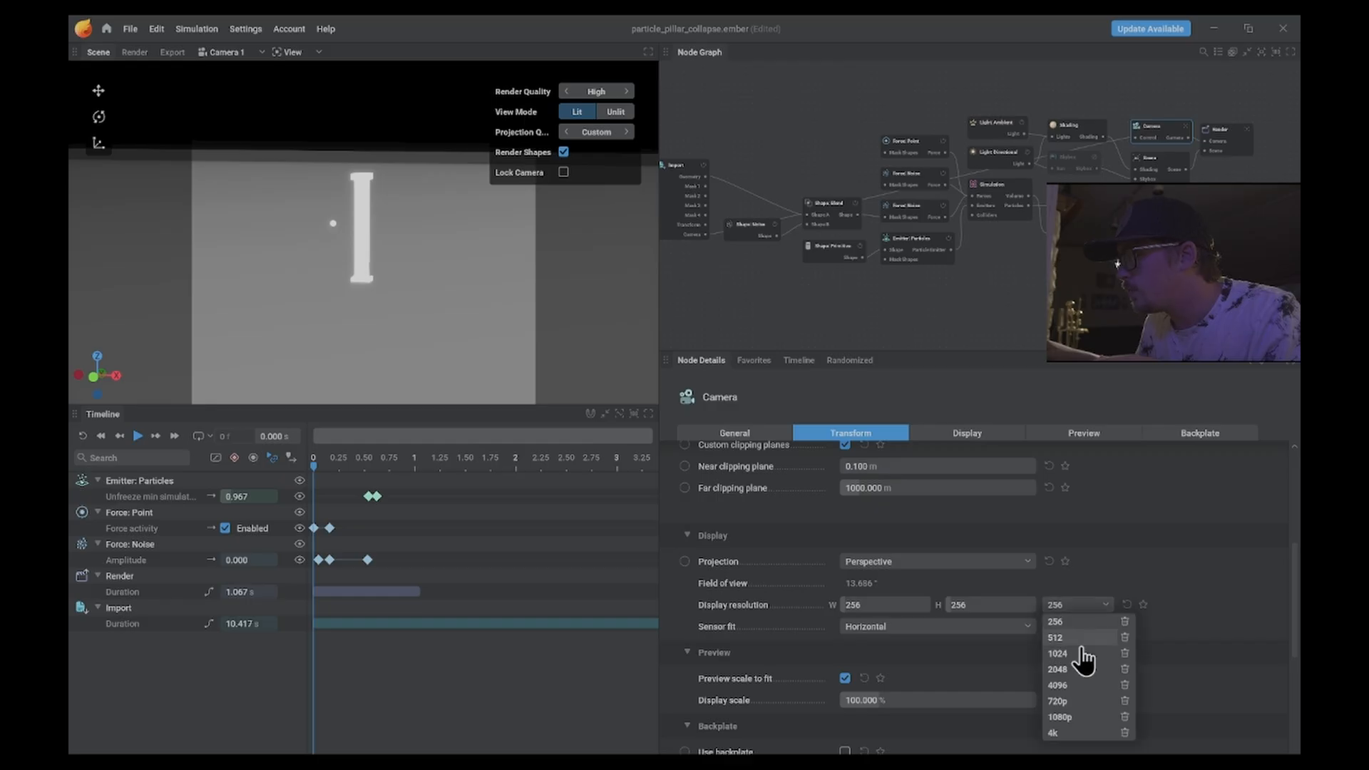
left_click(1063, 717)
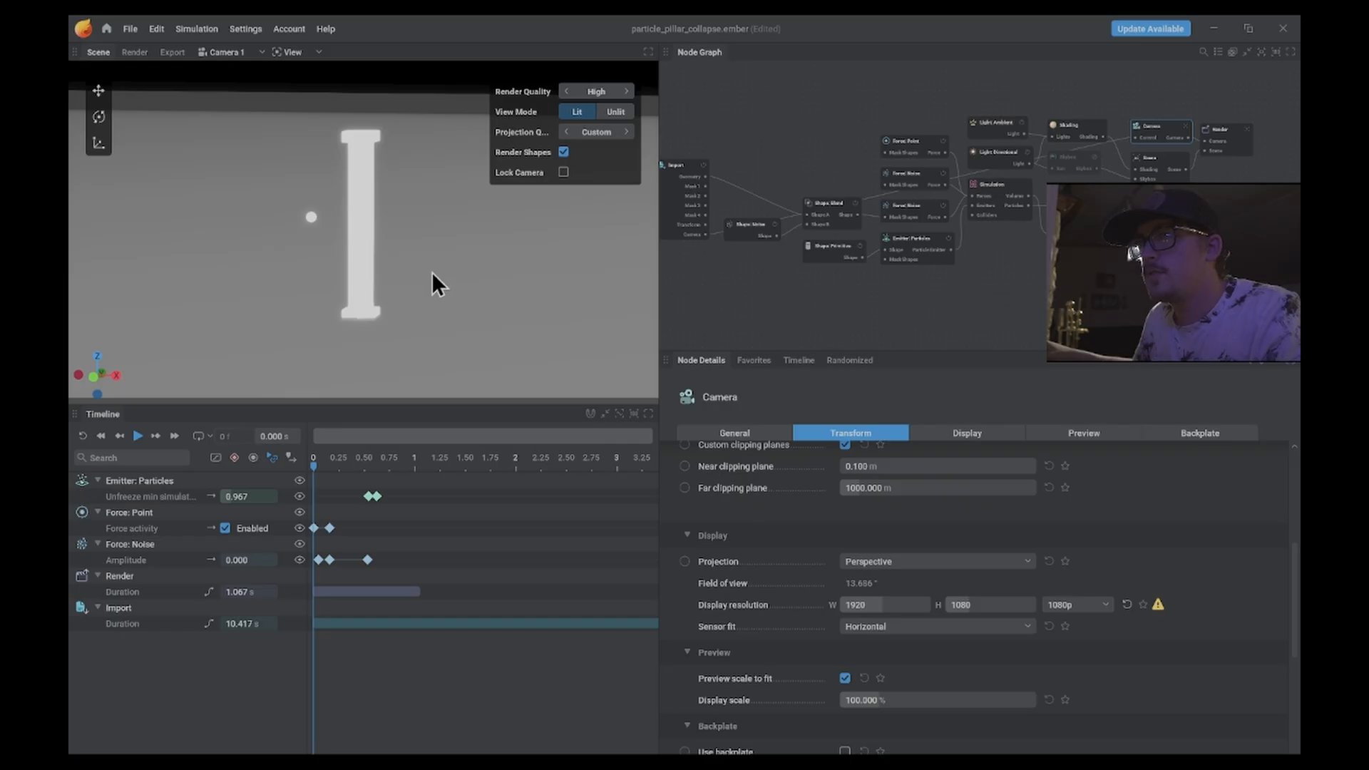
key("space")
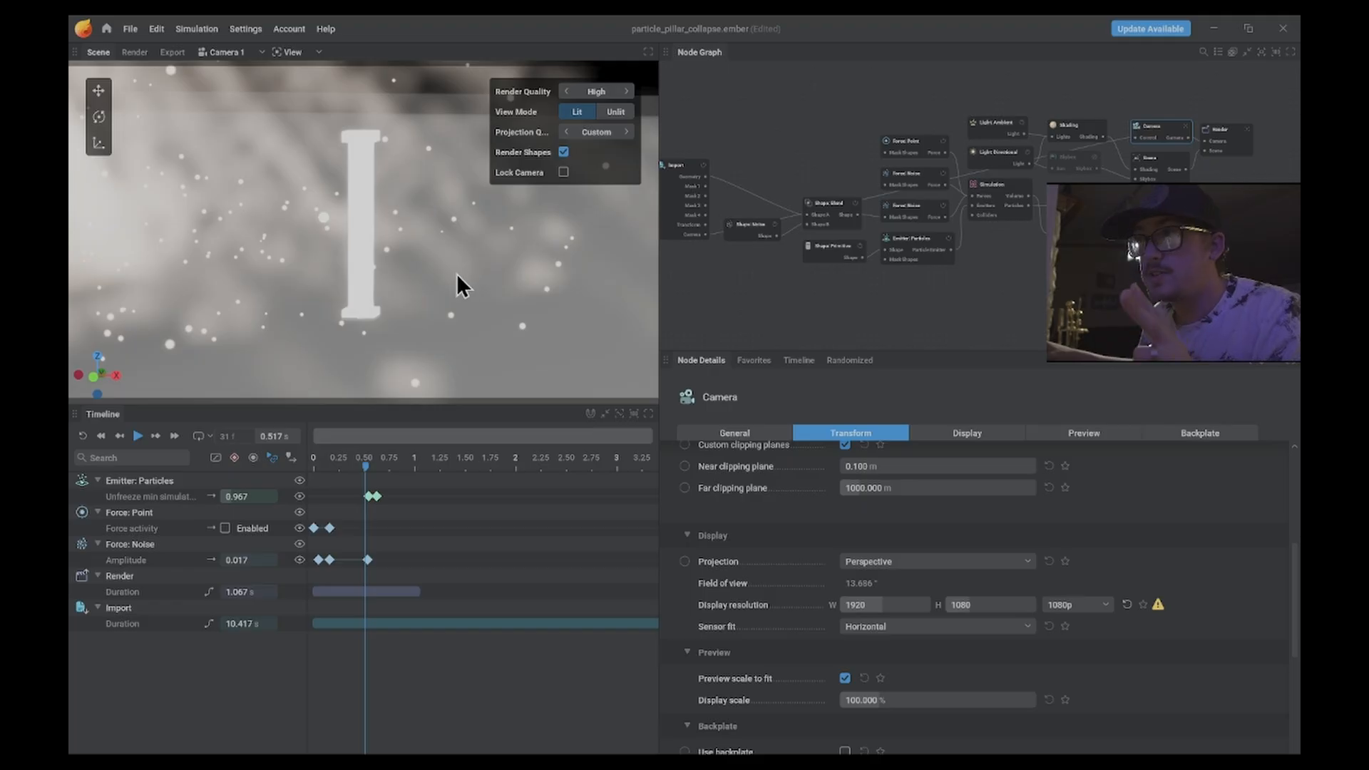
- Switch the scene viewport from Camera 1 to the Default camera
left_click(235, 52)
left_click(254, 86)
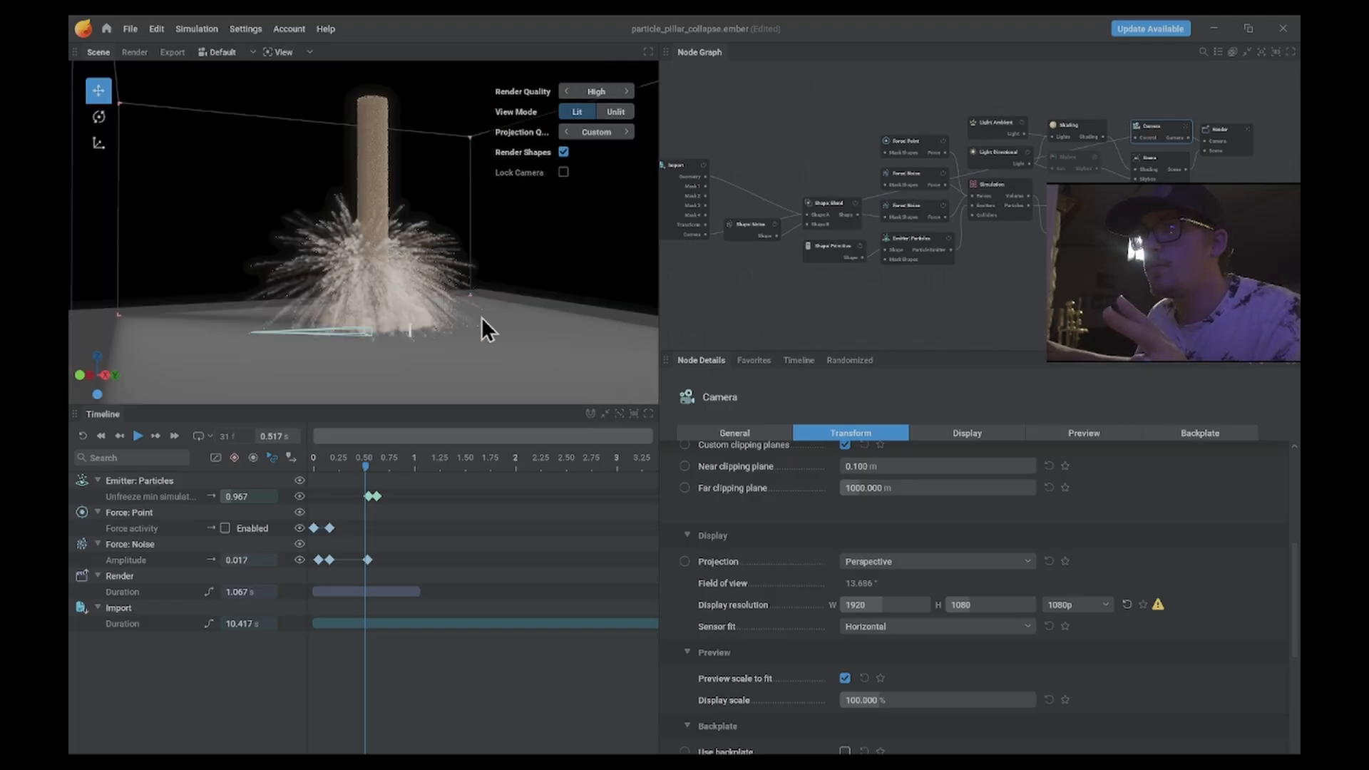
middle_click_drag(426, 273, 391, 267)
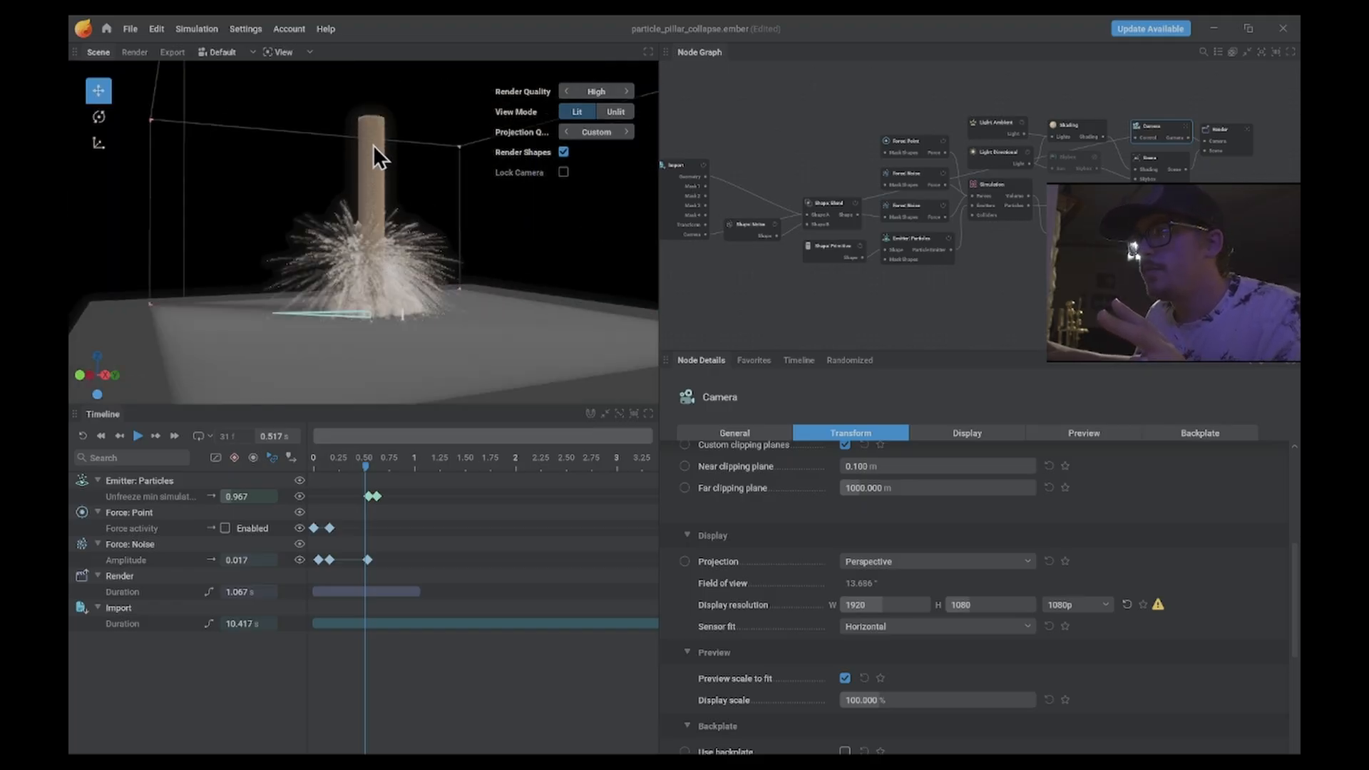
- Connect the Import node's Mask 1 output to the Shape input of the Emitter: Particles node, with the Shape: Primitive node placed just beside it
scroll(703, 243, "up", 3)
left_click(919, 241)
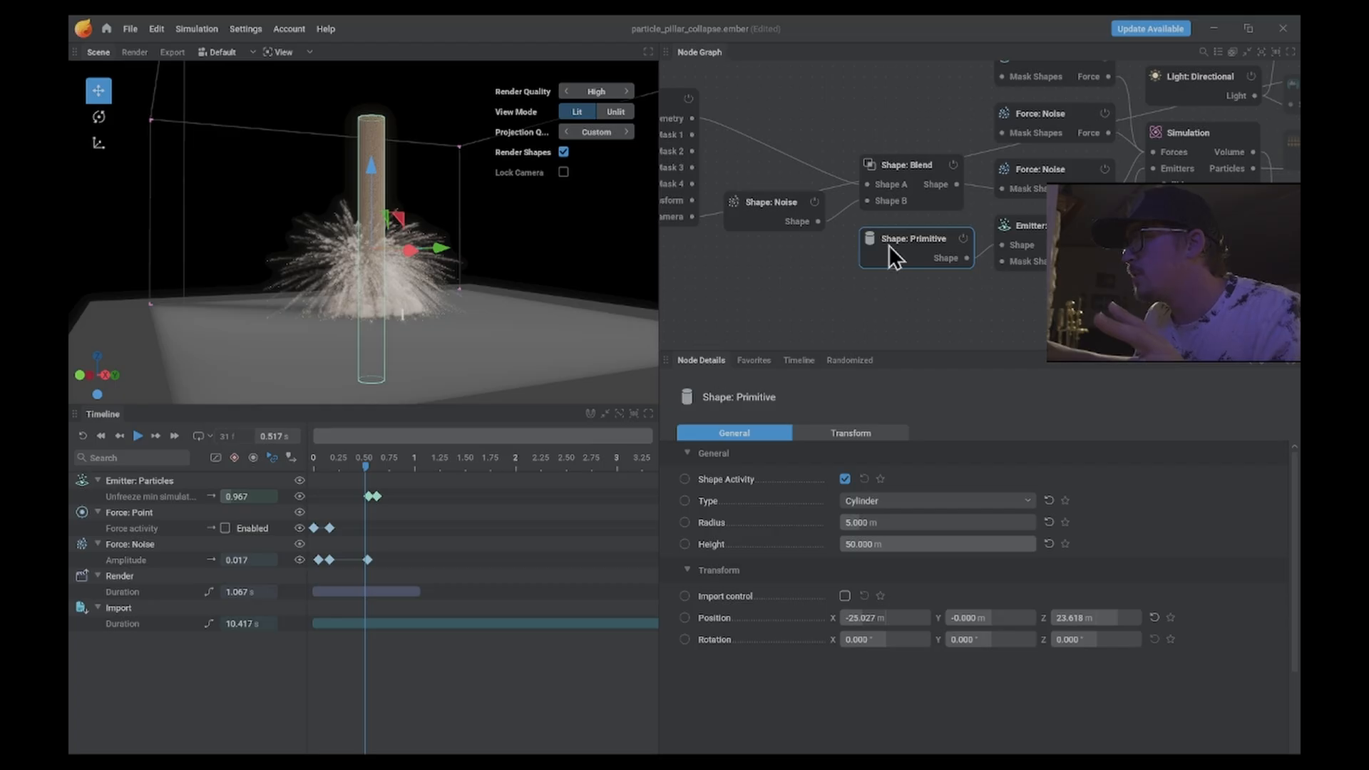
left_click_drag(890, 242, 815, 294)
scroll(815, 286, "down", 2)
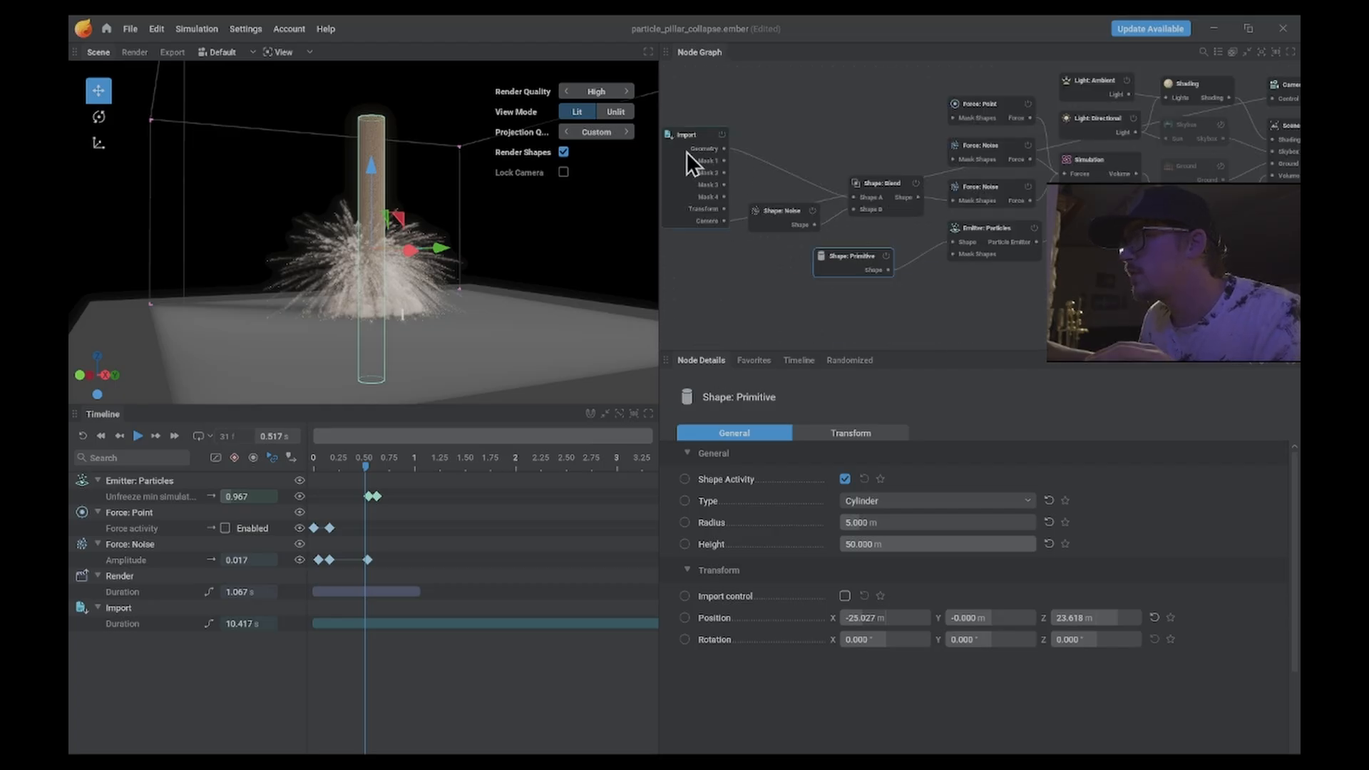
left_click_drag(686, 152, 960, 242)
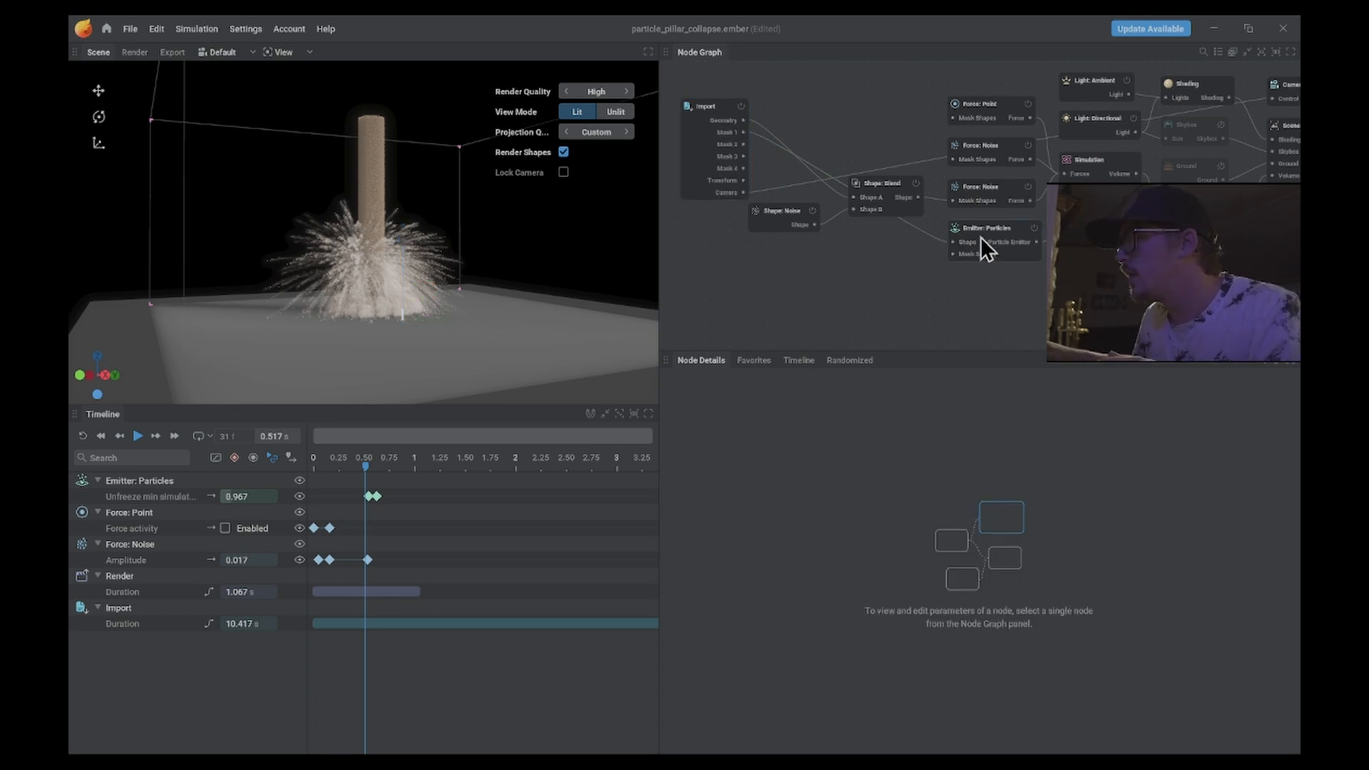
left_click_drag(952, 246, 897, 247)
left_click(834, 269)
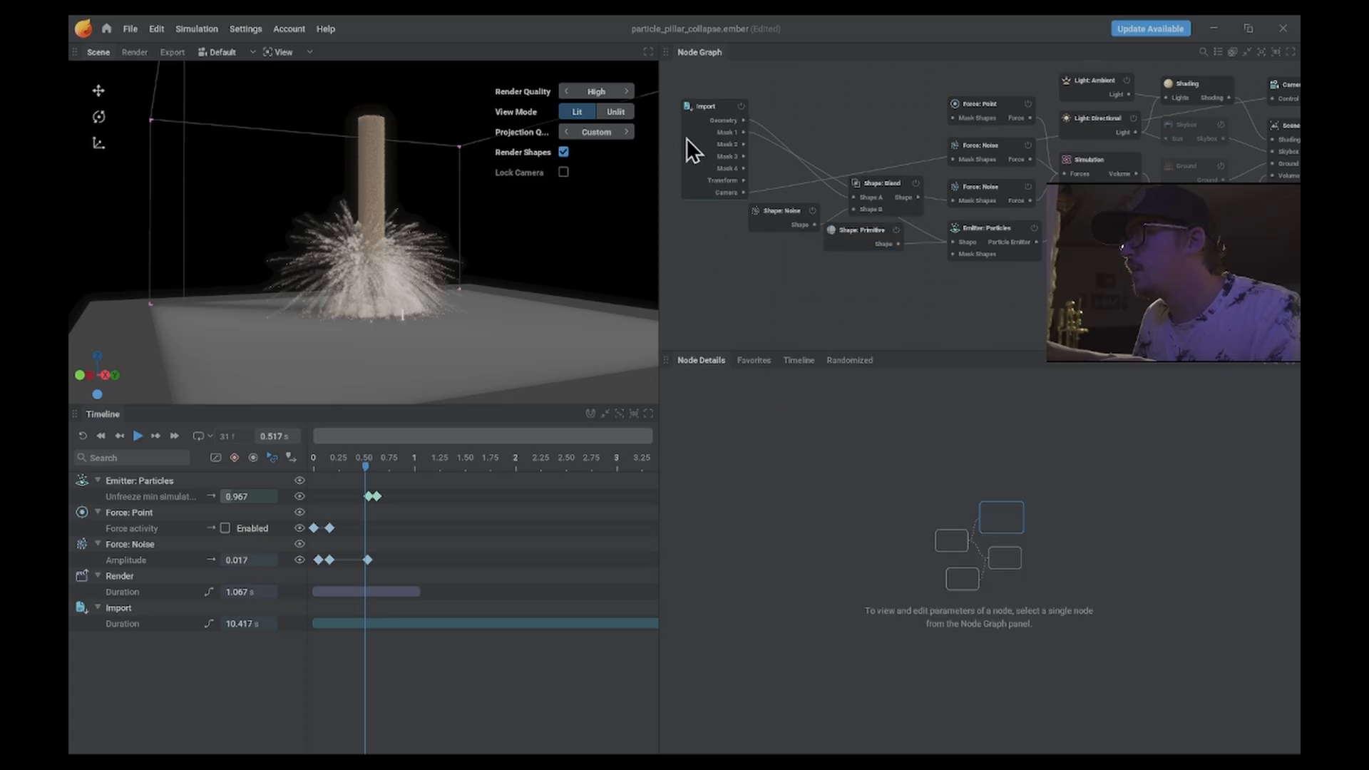
- Look through the Import node's settings and the list of imported meshes in its Control section
left_click(735, 132)
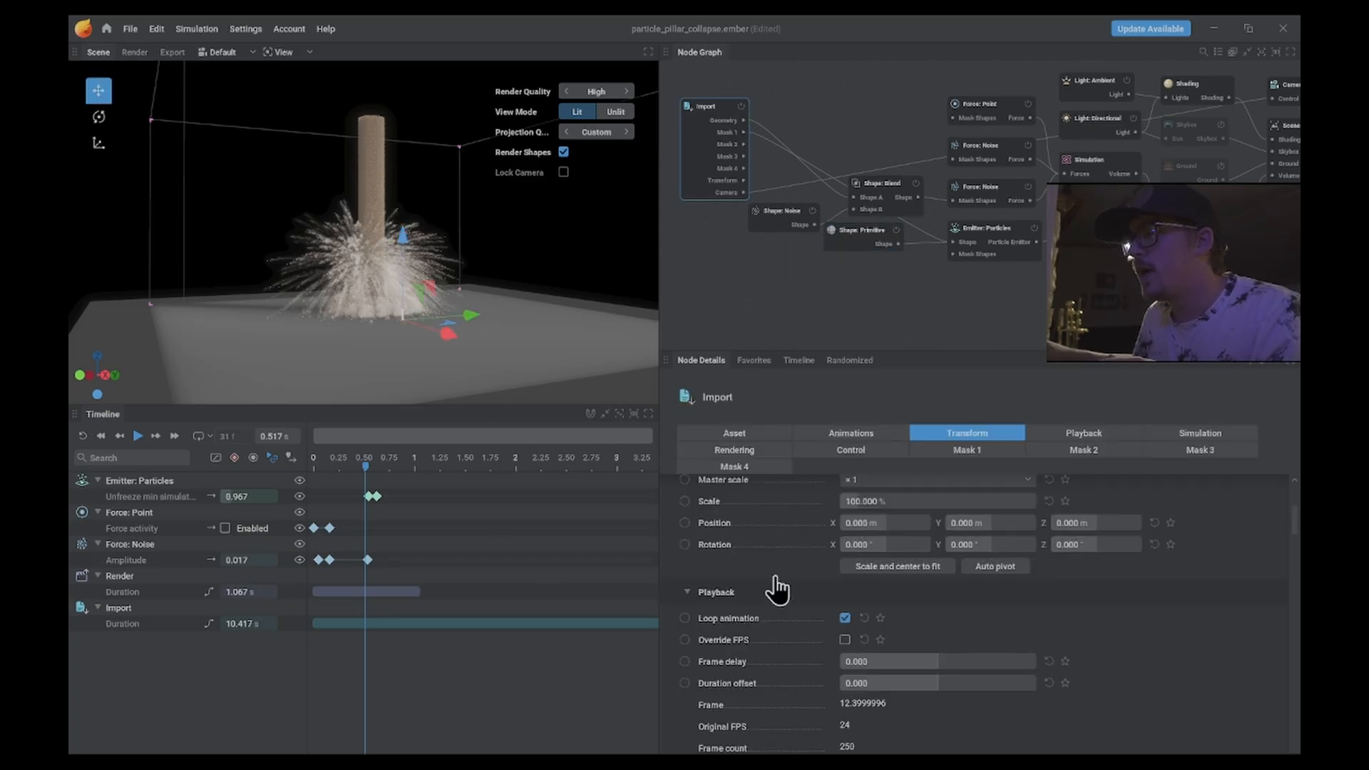
scroll(764, 645, "down", 5)
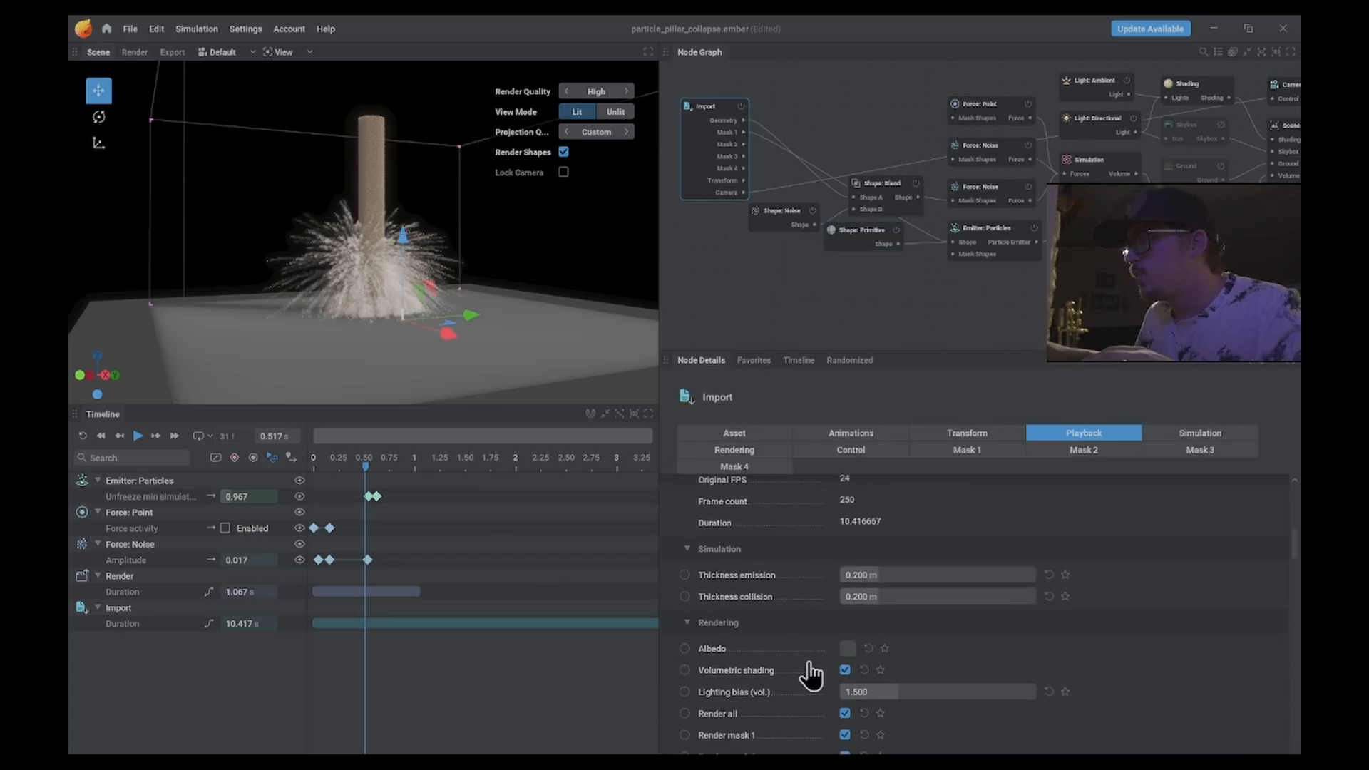
scroll(810, 664, "down", 10)
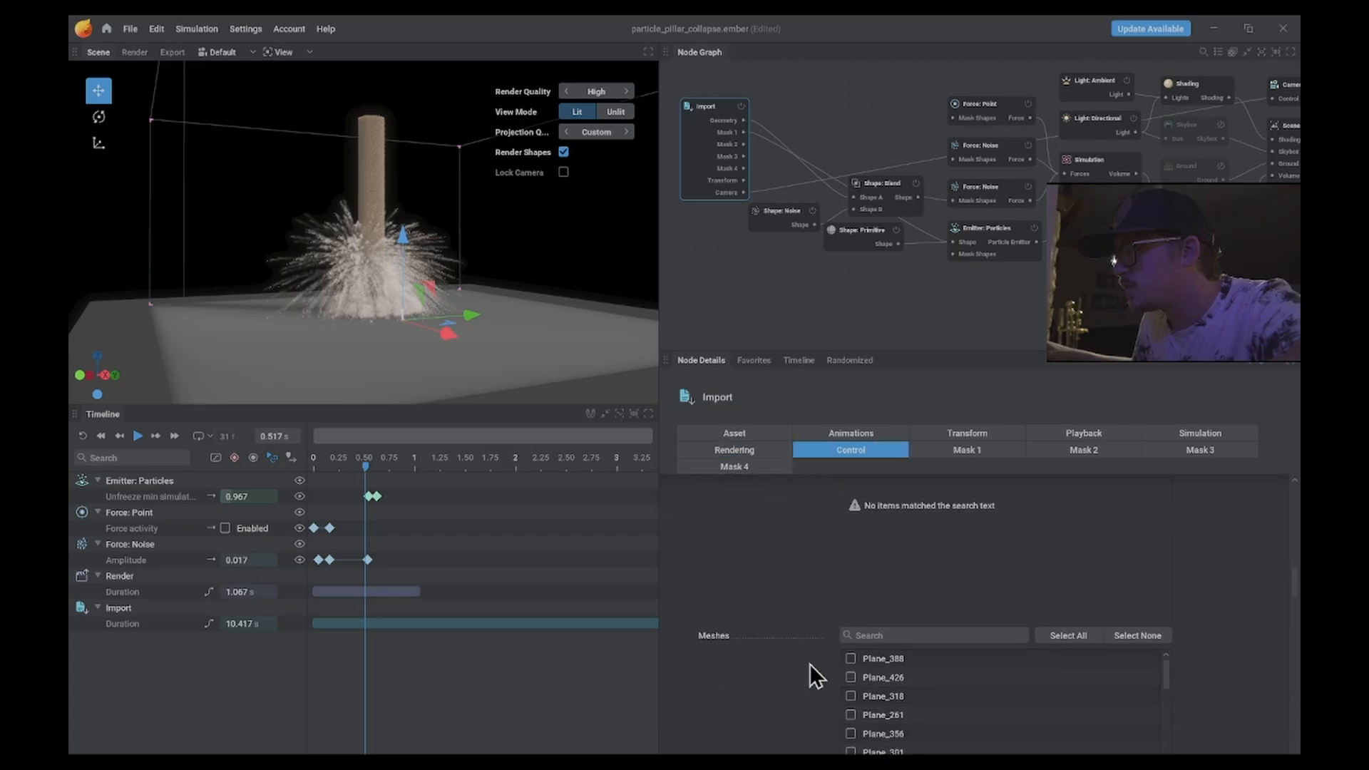
scroll(810, 665, "down", 2)
scroll(956, 622, "down", 5)
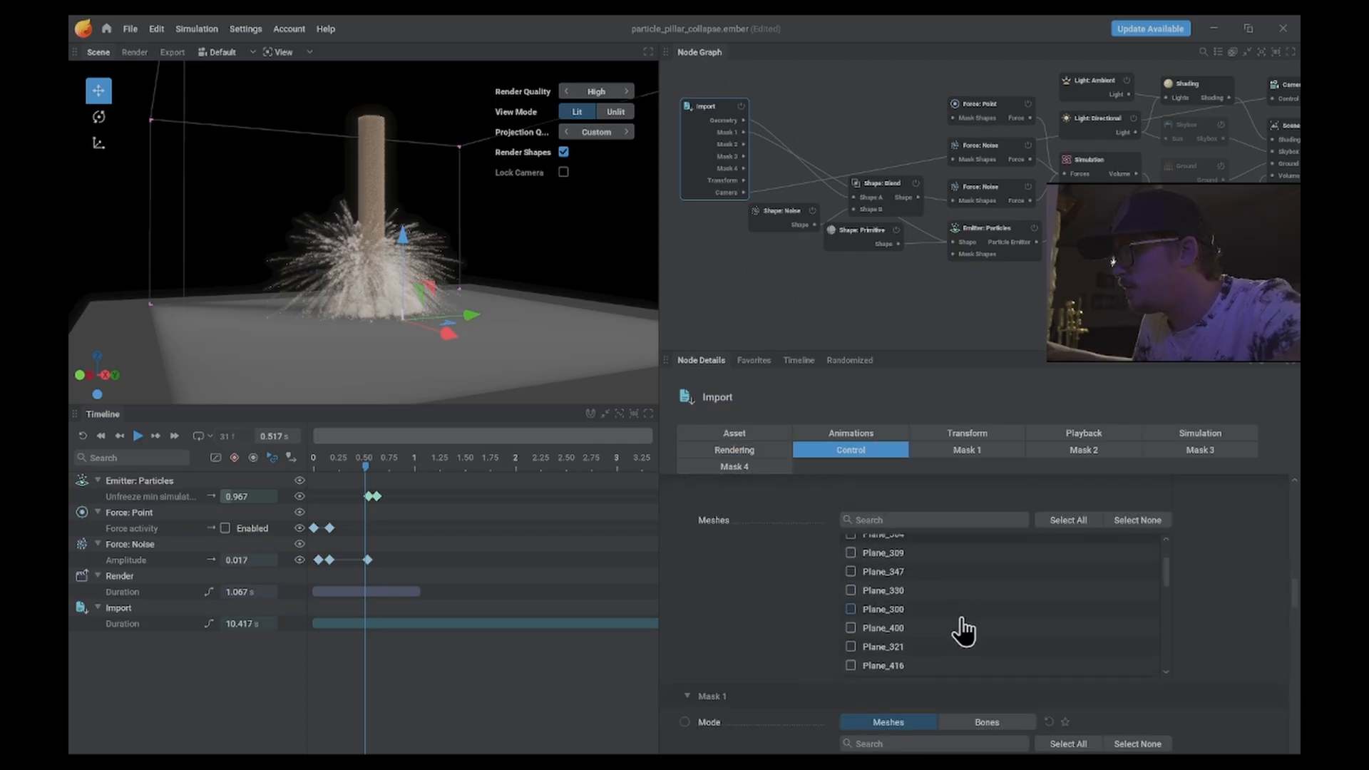
scroll(959, 629, "down", 10)
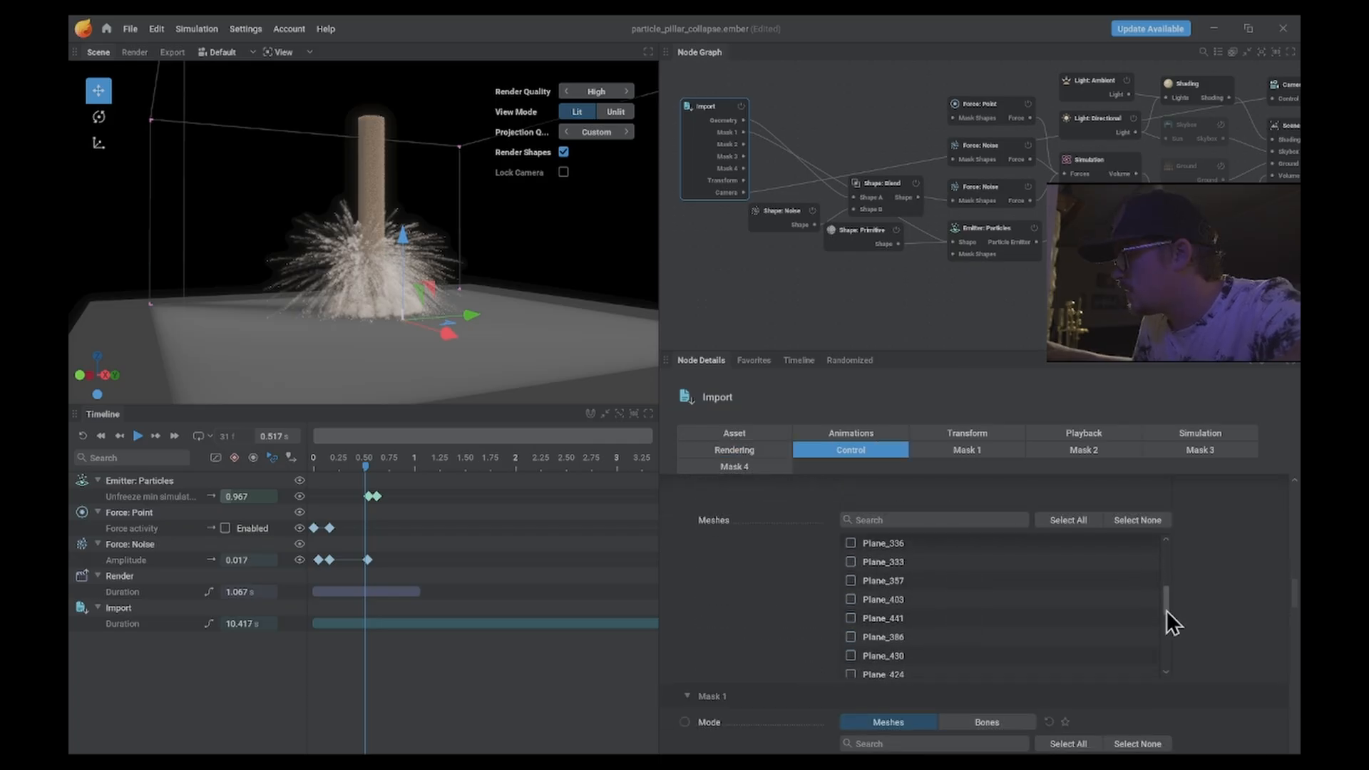
left_click_drag(1167, 610, 1173, 546)
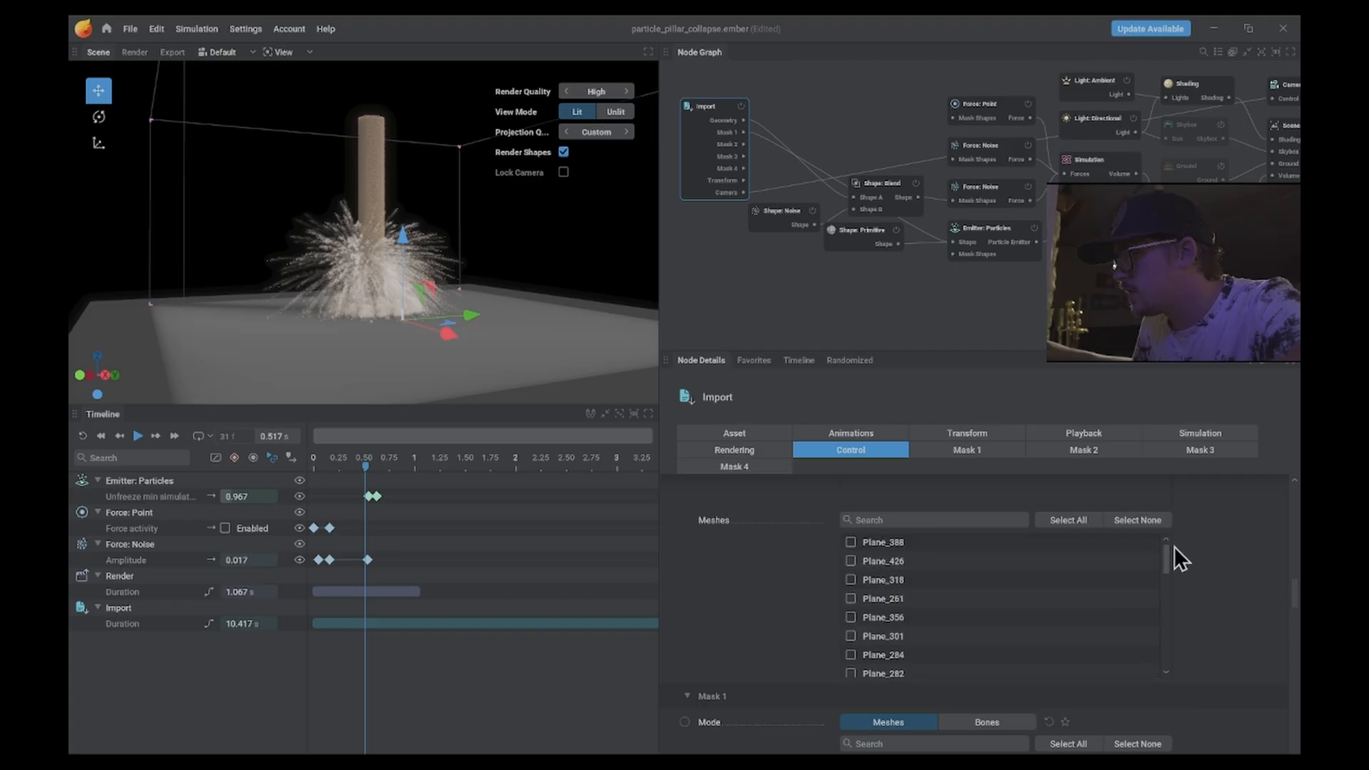
- Include the mesh Plane_388 in the Import node's Mask 1
scroll(797, 708, "down", 3)
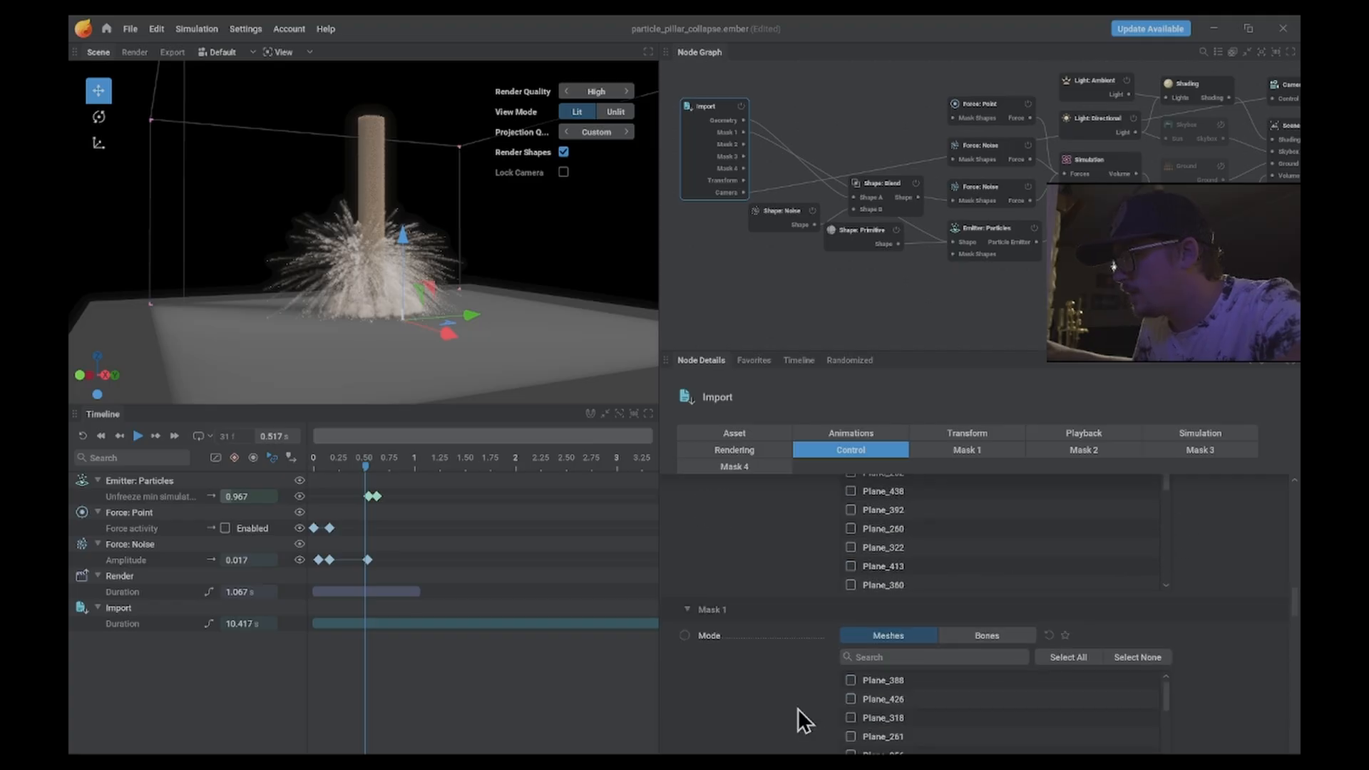
scroll(798, 694, "down", 4)
scroll(927, 610, "up", 5)
scroll(891, 608, "down", 3)
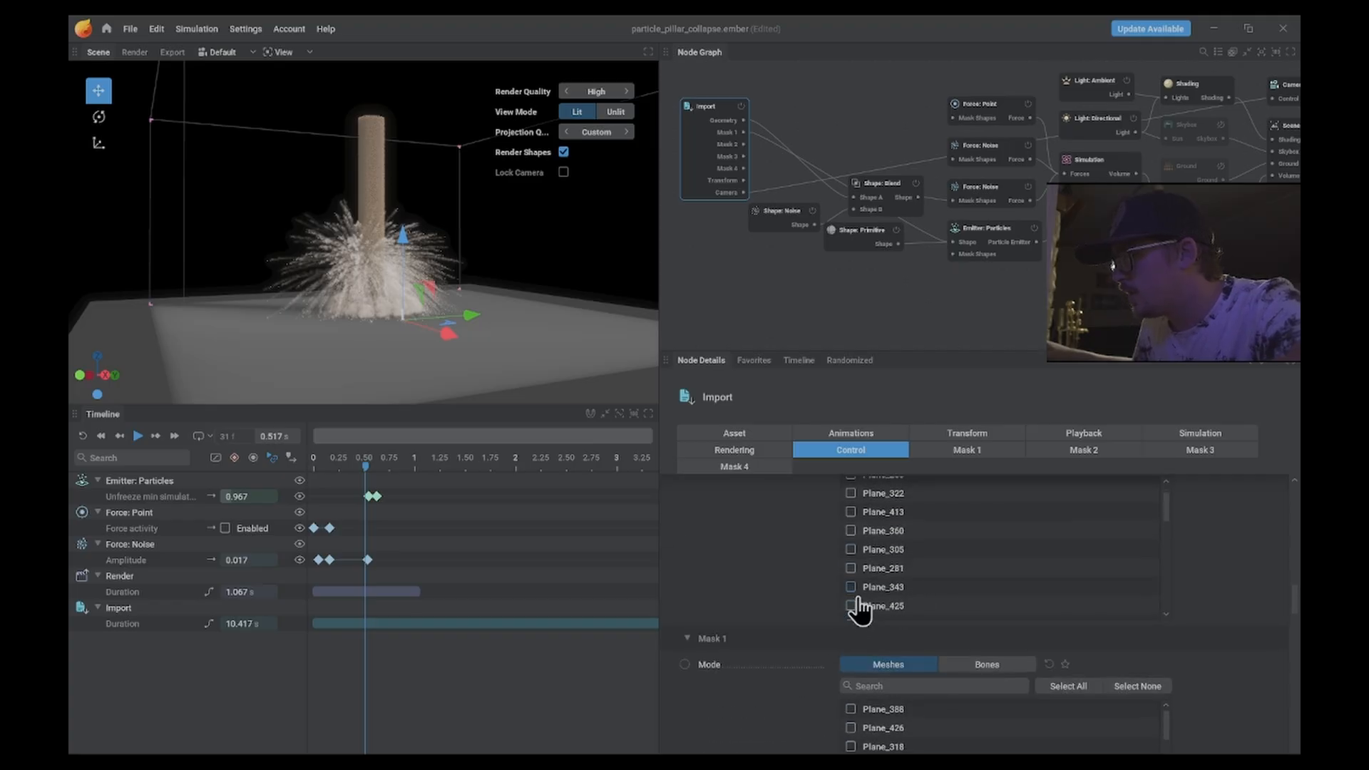
scroll(760, 647, "down", 4)
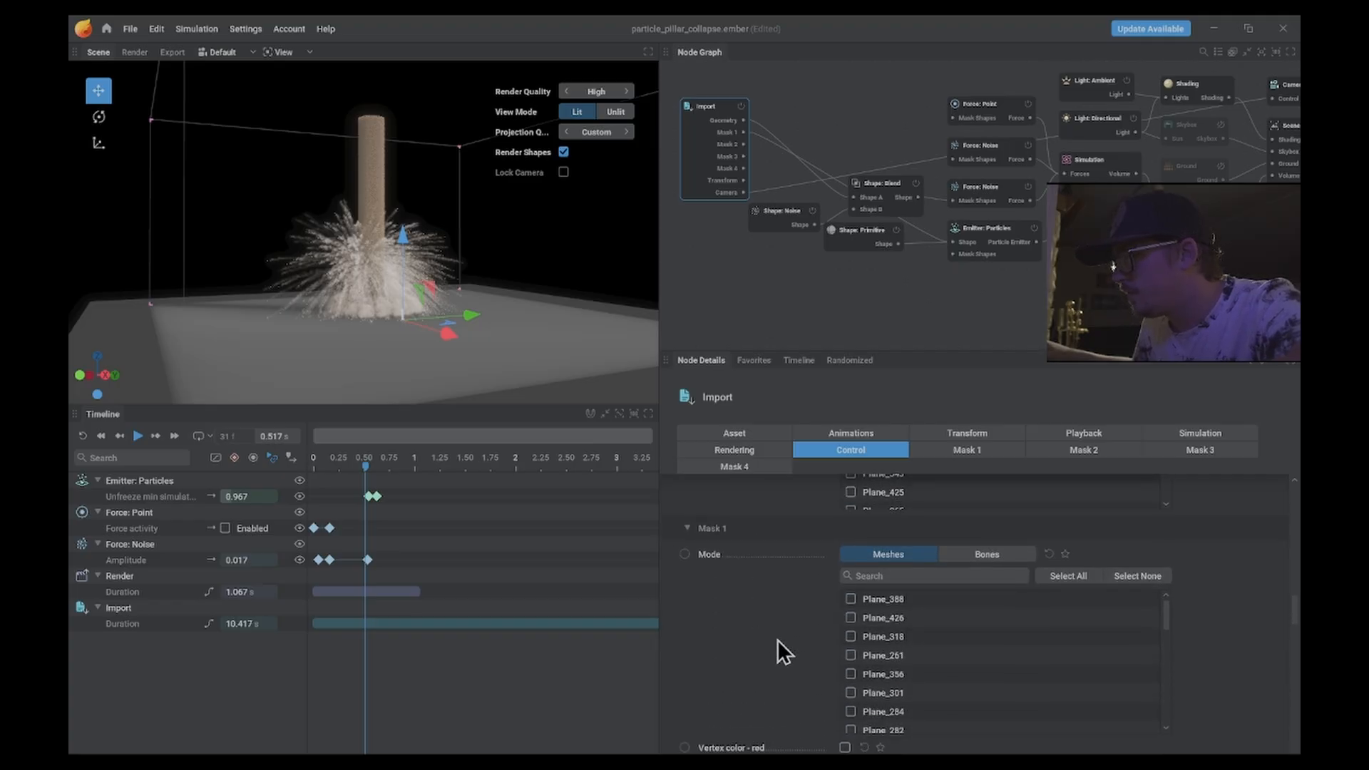
left_click(851, 594)
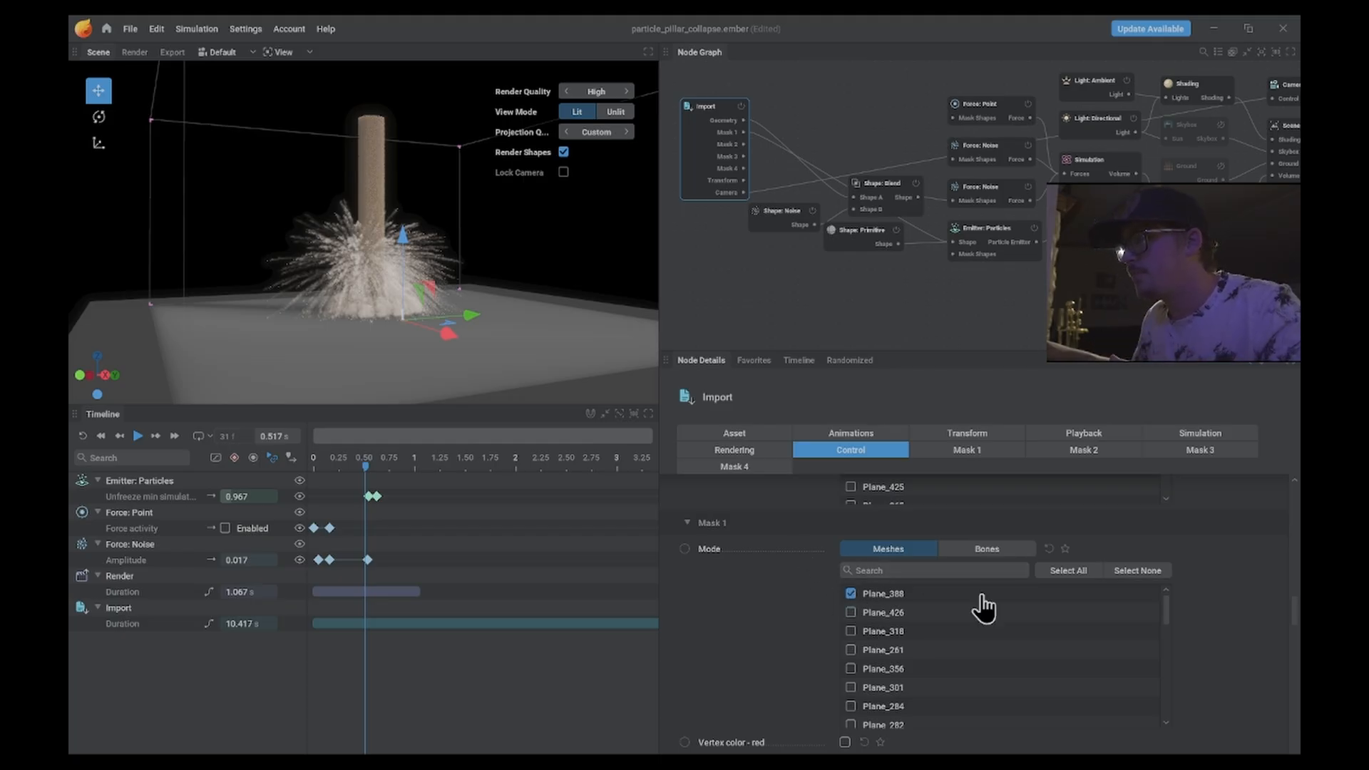
scroll(820, 542, "up", 2)
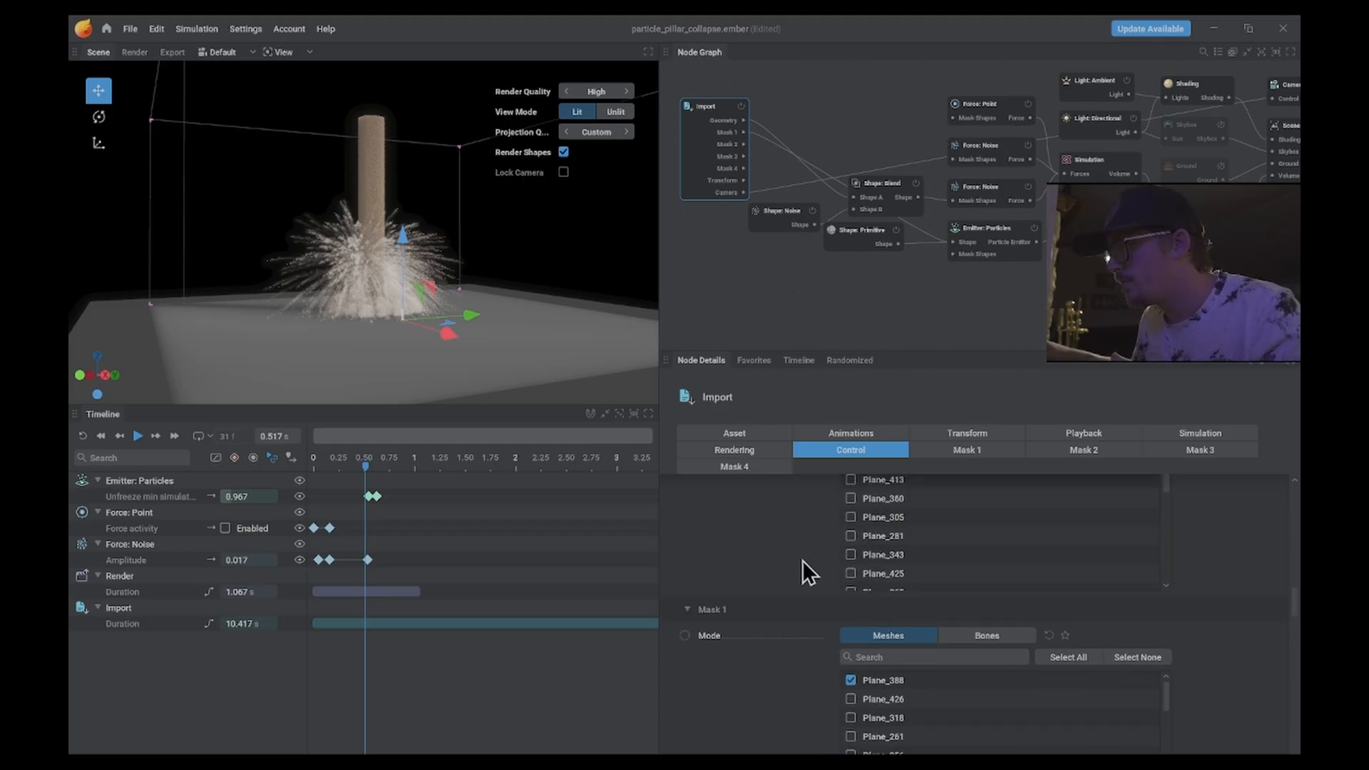
- Disable Render all and Render mask 2, 3 and 4 on the Import node, leaving Mask 1 rendered, and return the simulation to its start
left_click(753, 452)
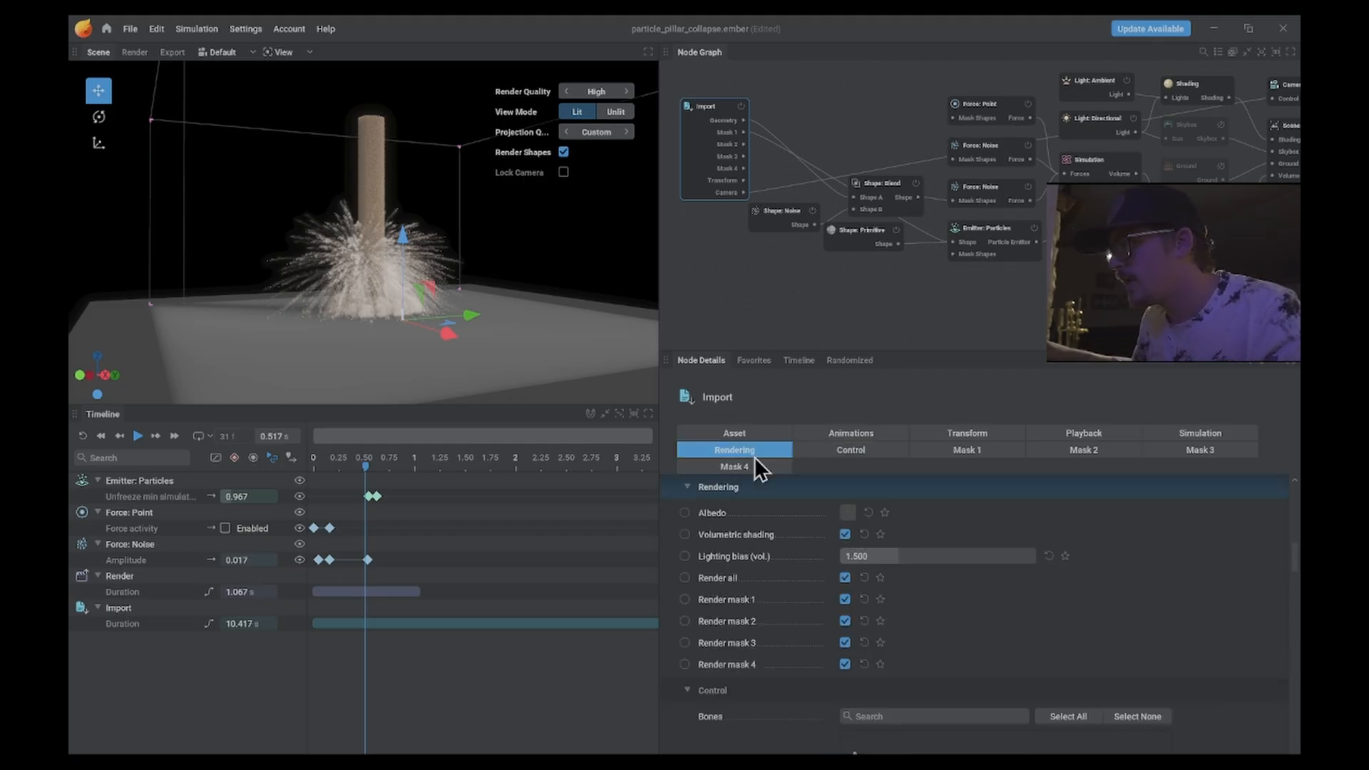
left_click(846, 622)
left_click(846, 644)
left_click(846, 664)
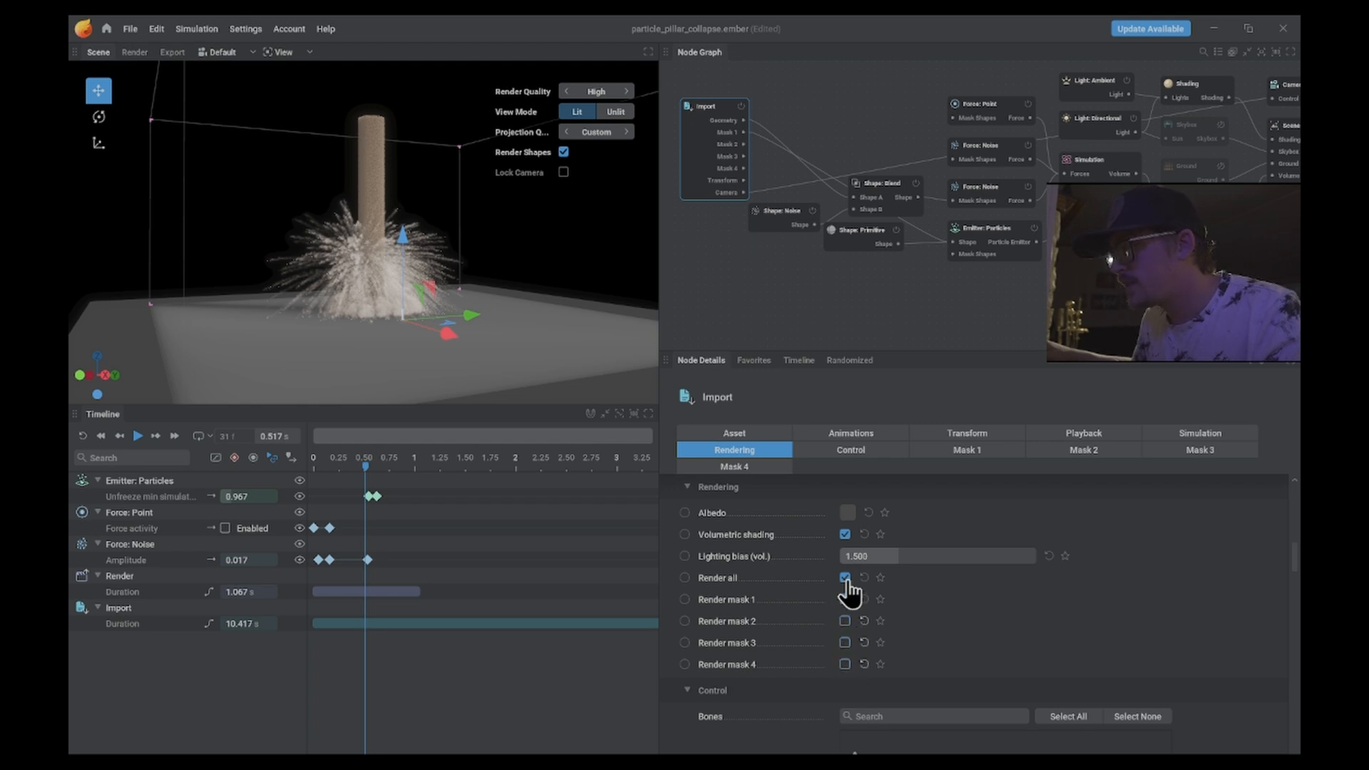
left_click(846, 579)
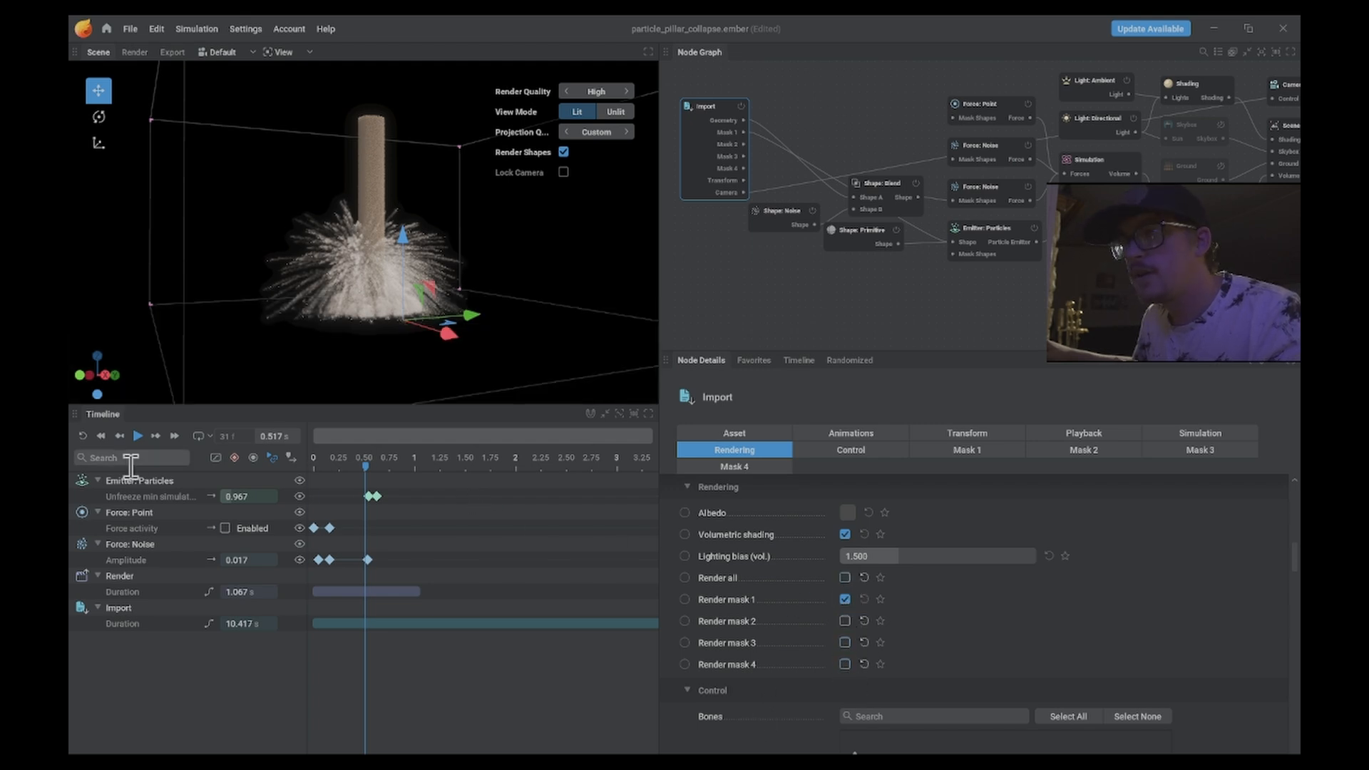
left_click(101, 436)
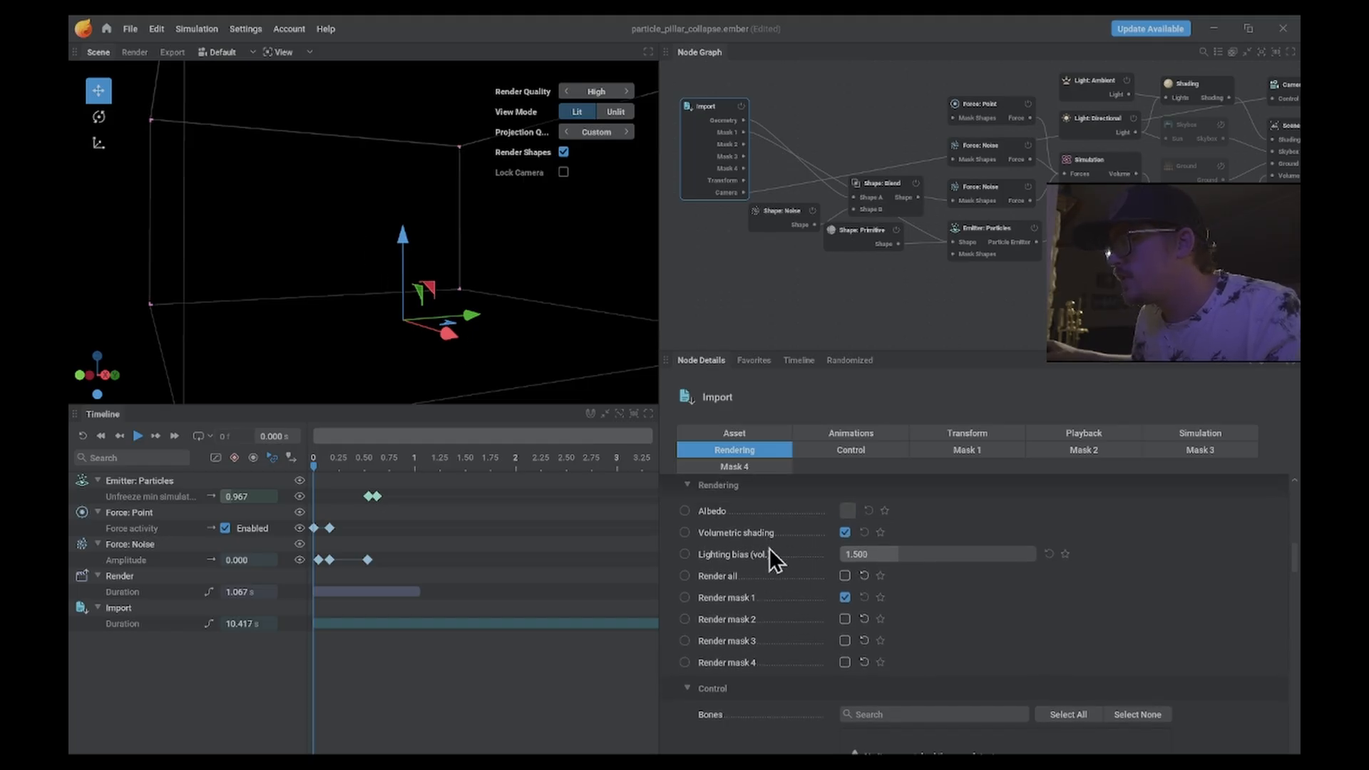
scroll(754, 108, "up", 2)
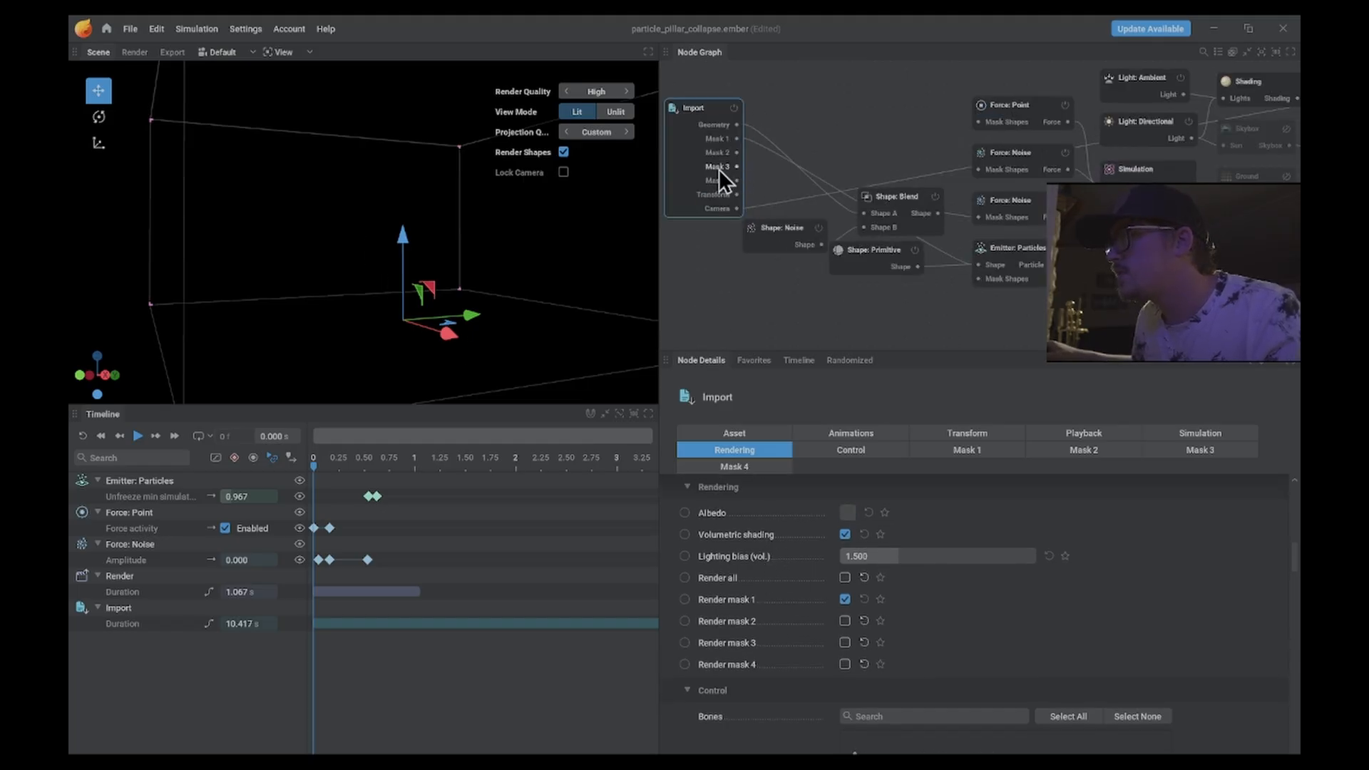
- Select all imported meshes for the Import node's Mask 1
left_click(987, 452)
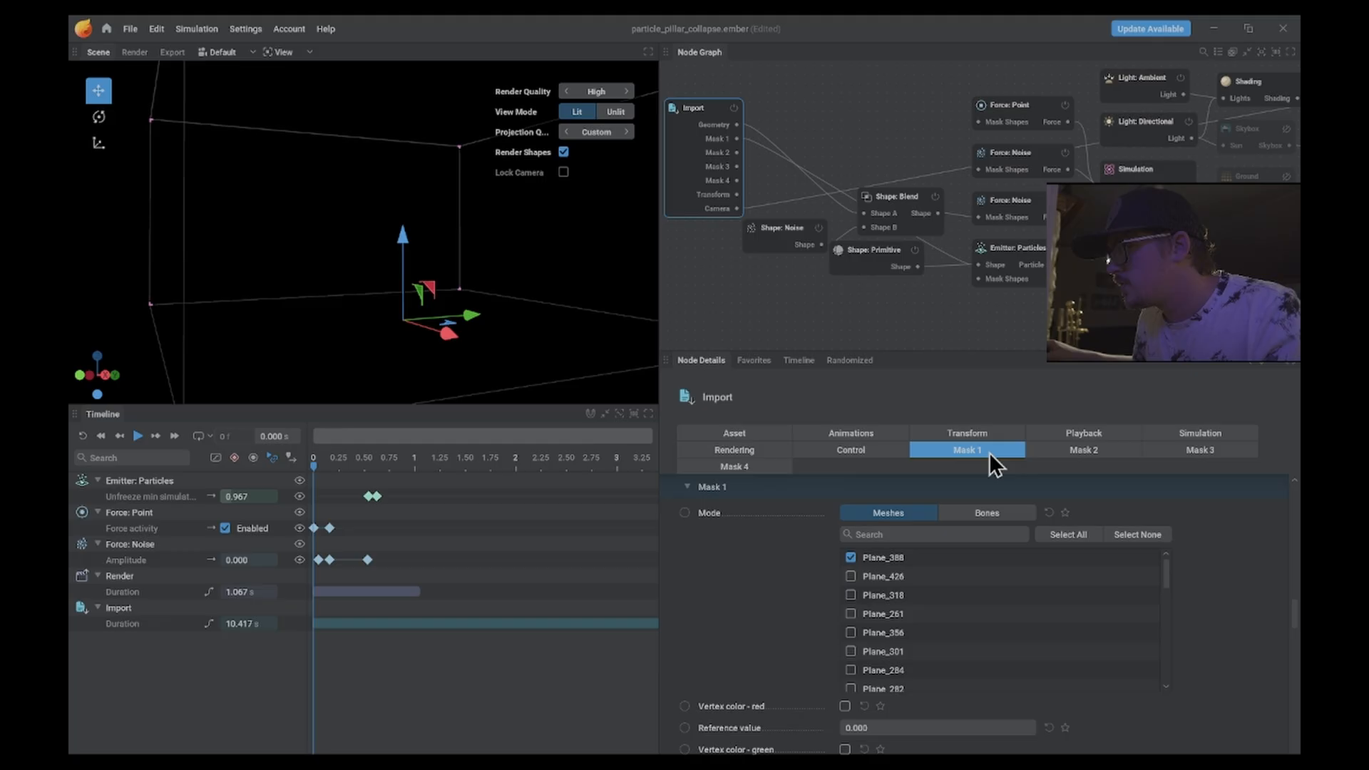
left_click(852, 557)
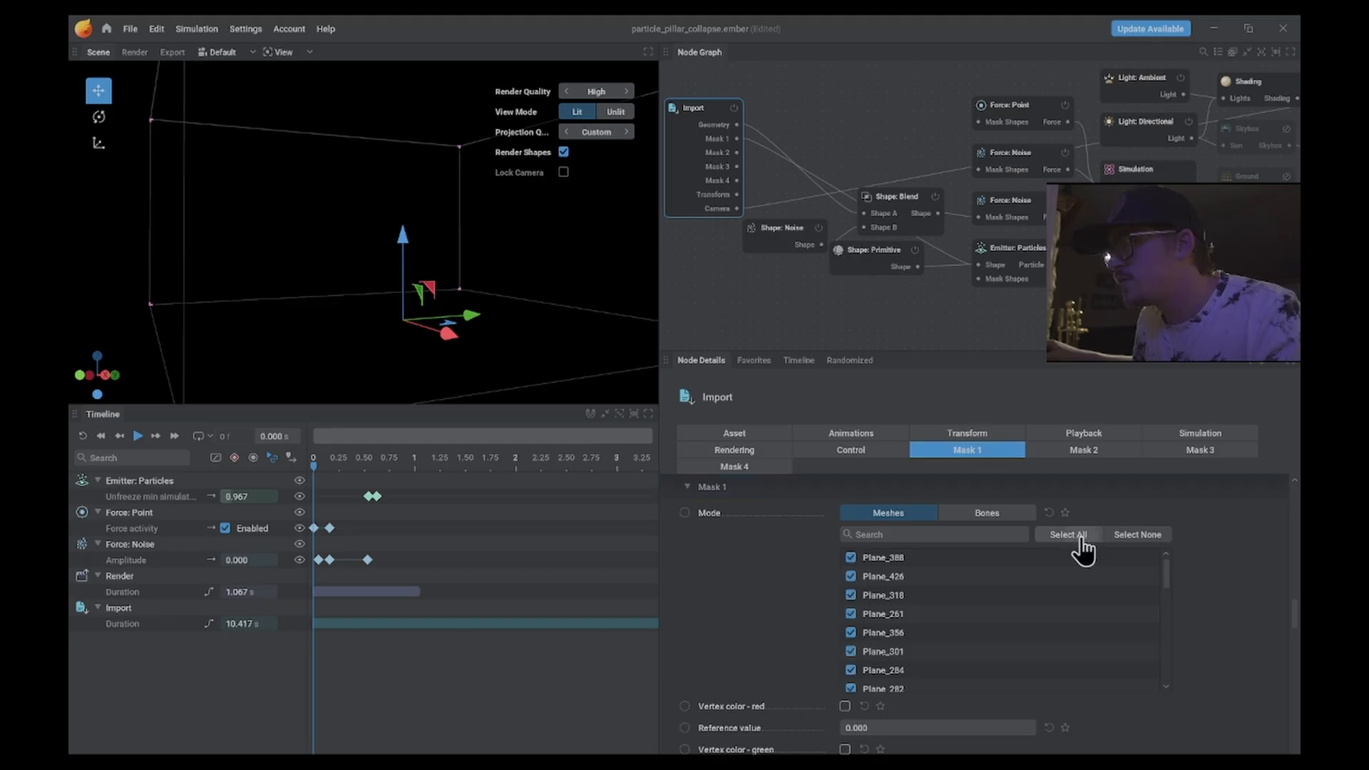
scroll(471, 318, "down", 3)
scroll(471, 318, "up", 2)
scroll(467, 320, "down", 2)
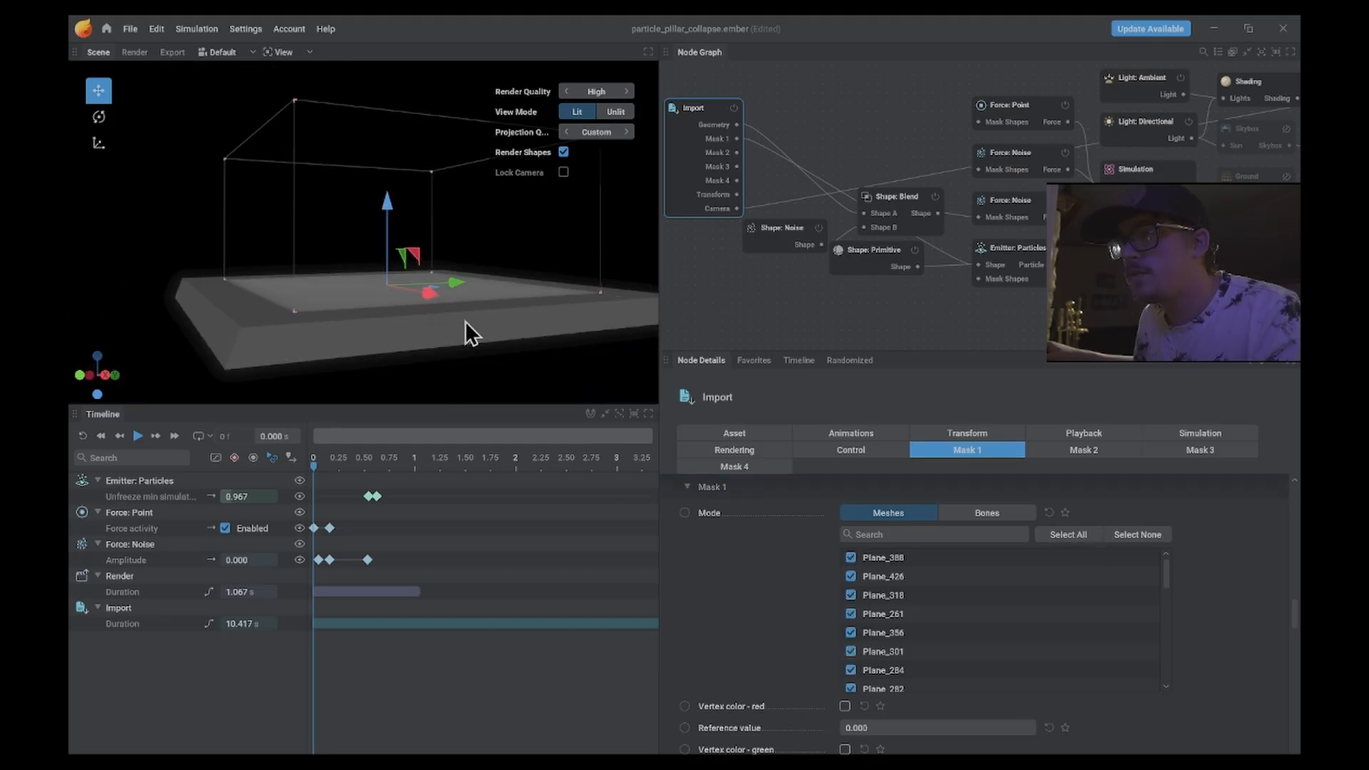
- Examine the masked column and ground meshes in the scene viewport from closer up
scroll(465, 321, "up", 2)
middle_click_drag(465, 321, 425, 324)
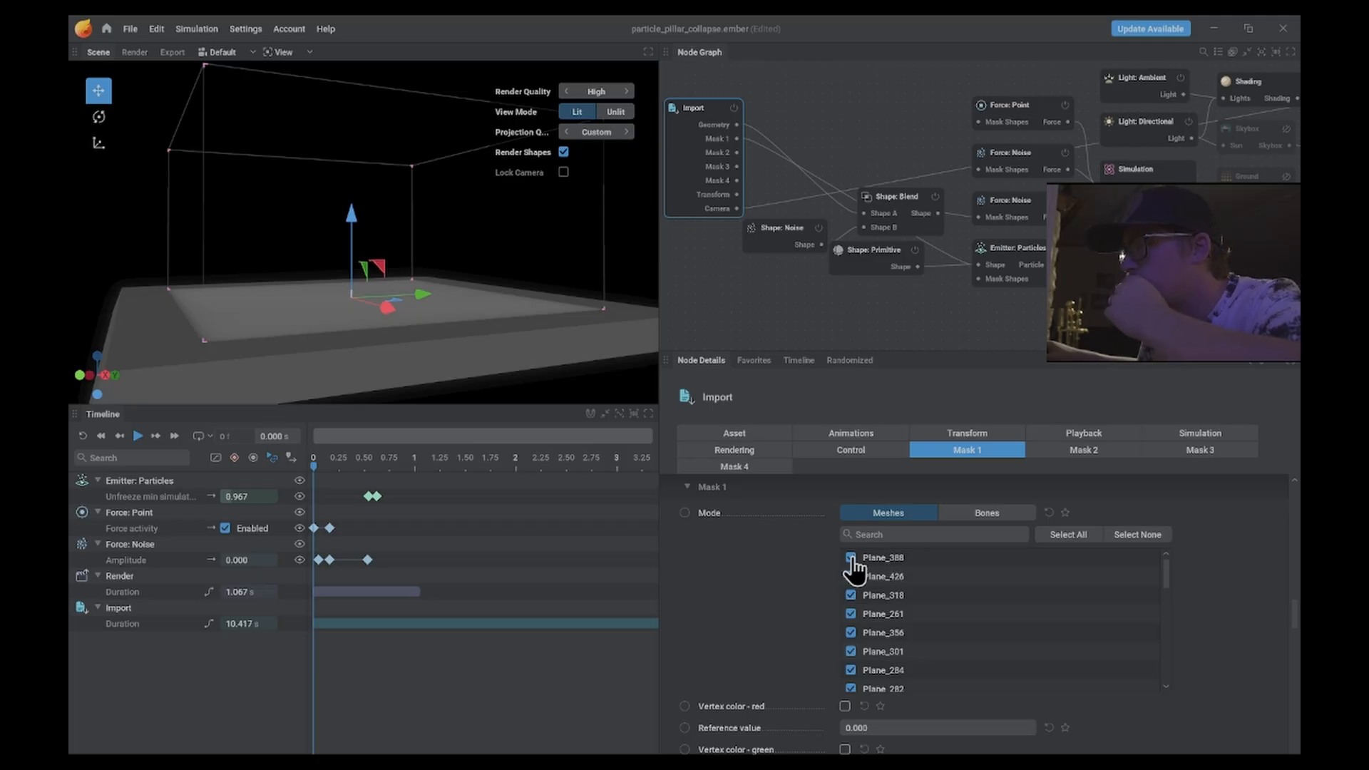
scroll(345, 302, "up", 3)
left_click_drag(344, 302, 418, 280)
scroll(388, 225, "up", 5)
scroll(423, 238, "down", 2)
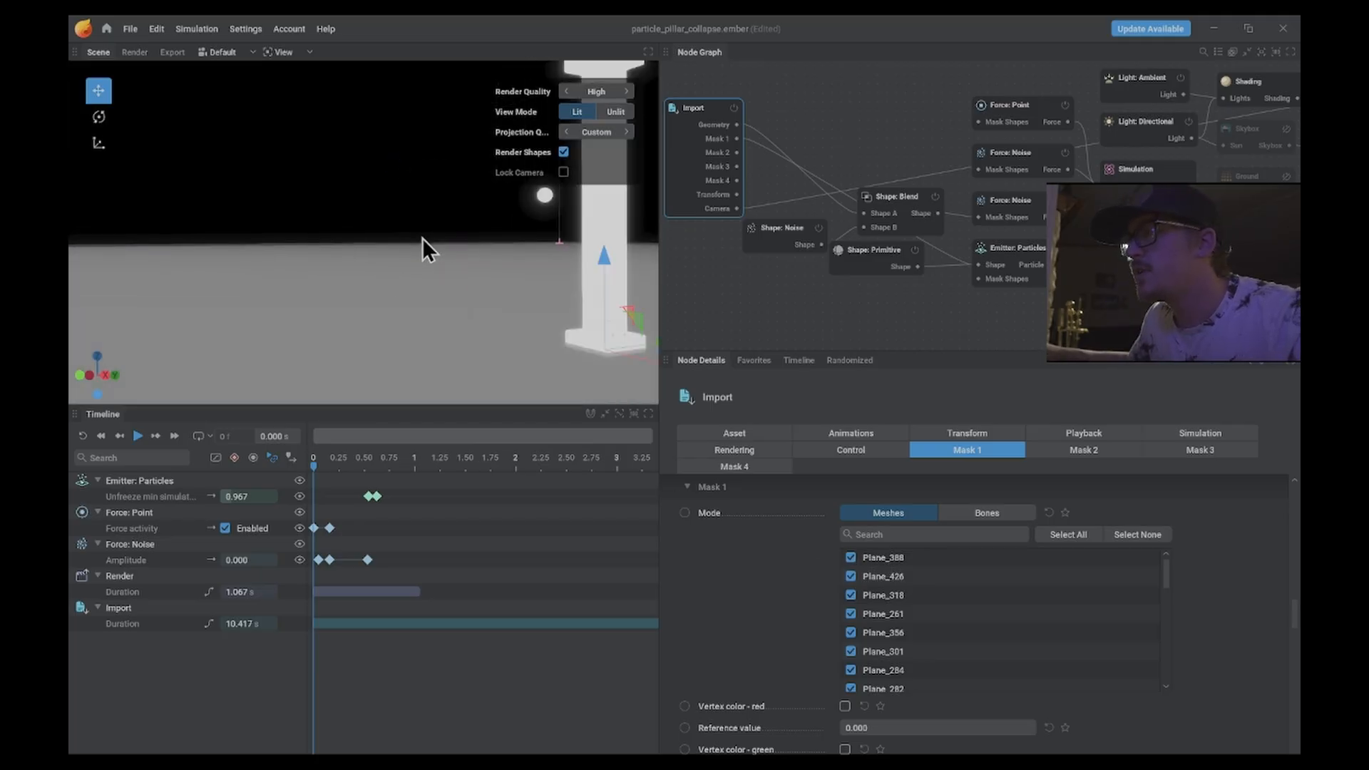
scroll(423, 238, "down", 2)
scroll(449, 242, "up", 1)
middle_click_drag(448, 241, 316, 278)
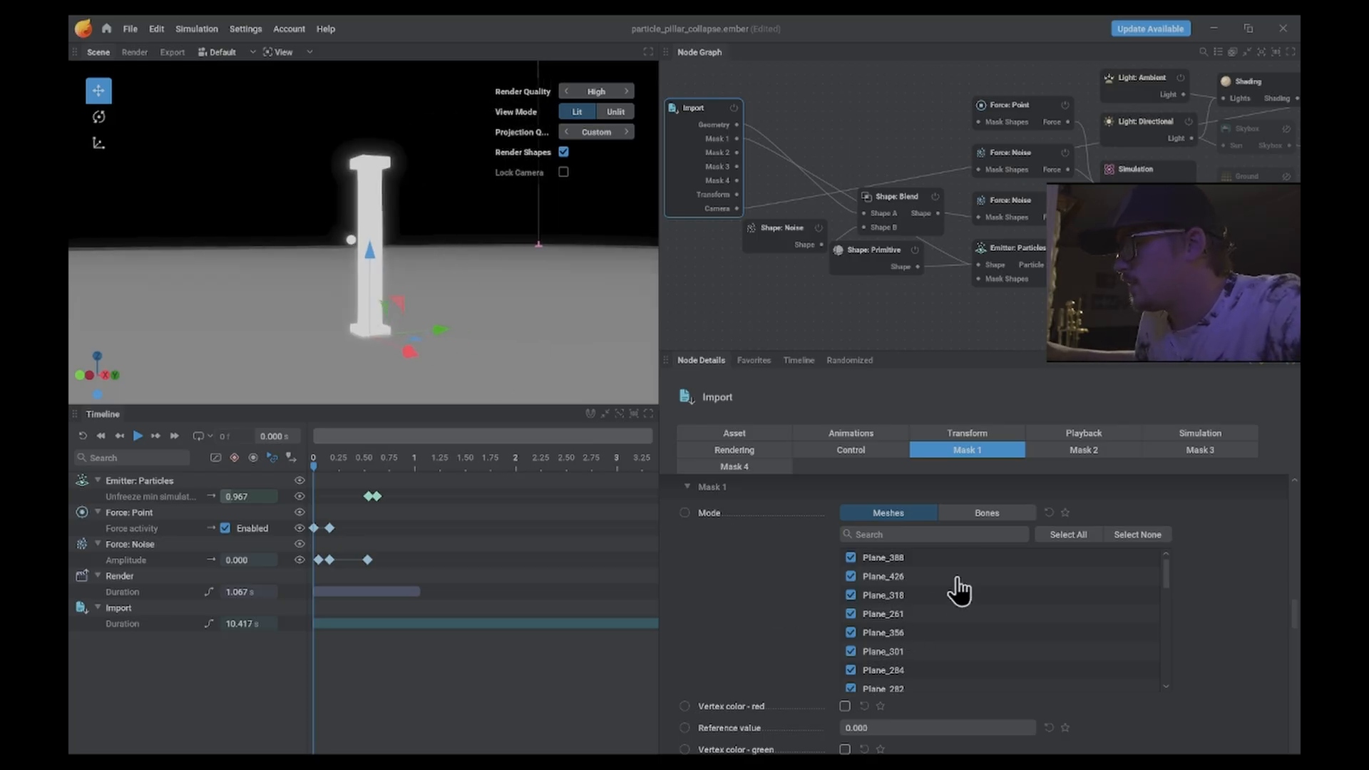
- Deselect all meshes for Mask 1 and toggle Plane_388, Plane_426, Plane_318, Plane_261 and Plane_356 individually to identify each column fragment
left_click(1130, 542)
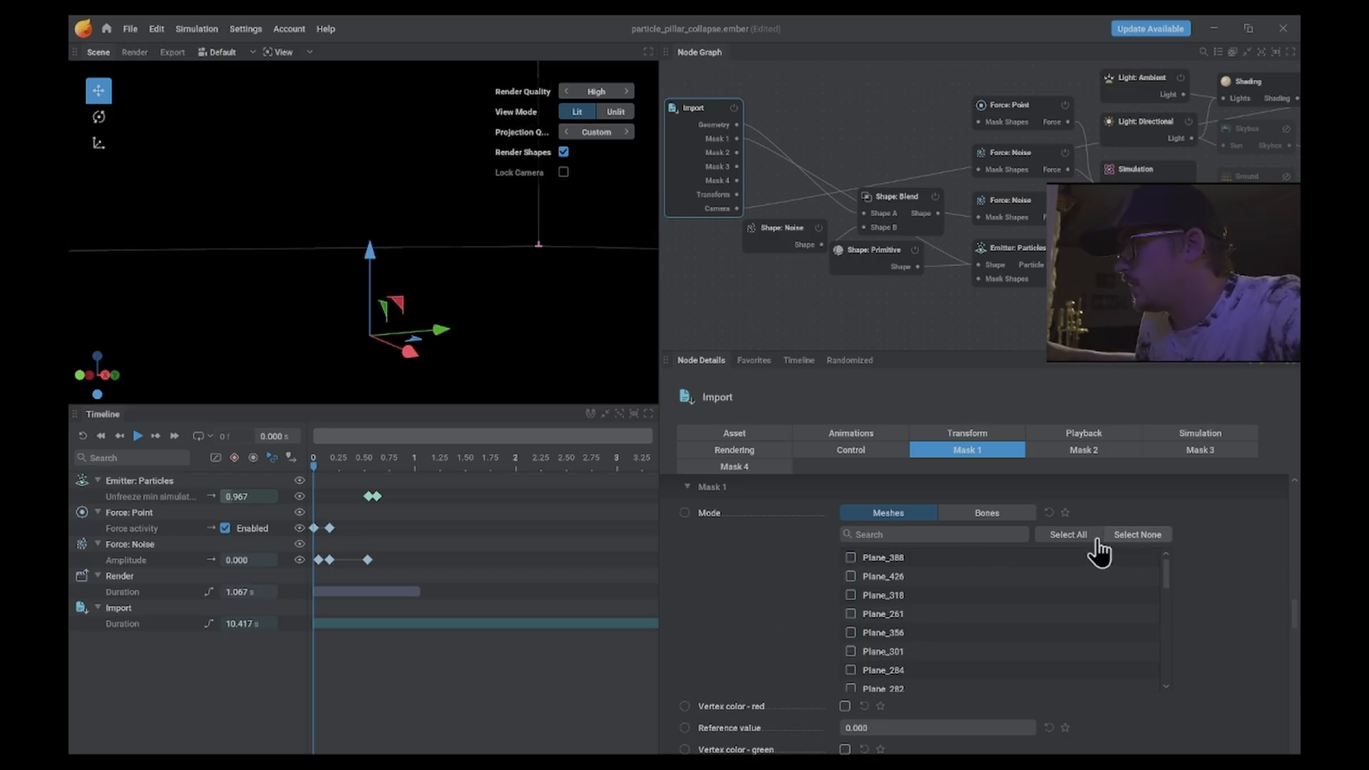
left_click(850, 557)
left_click(851, 557)
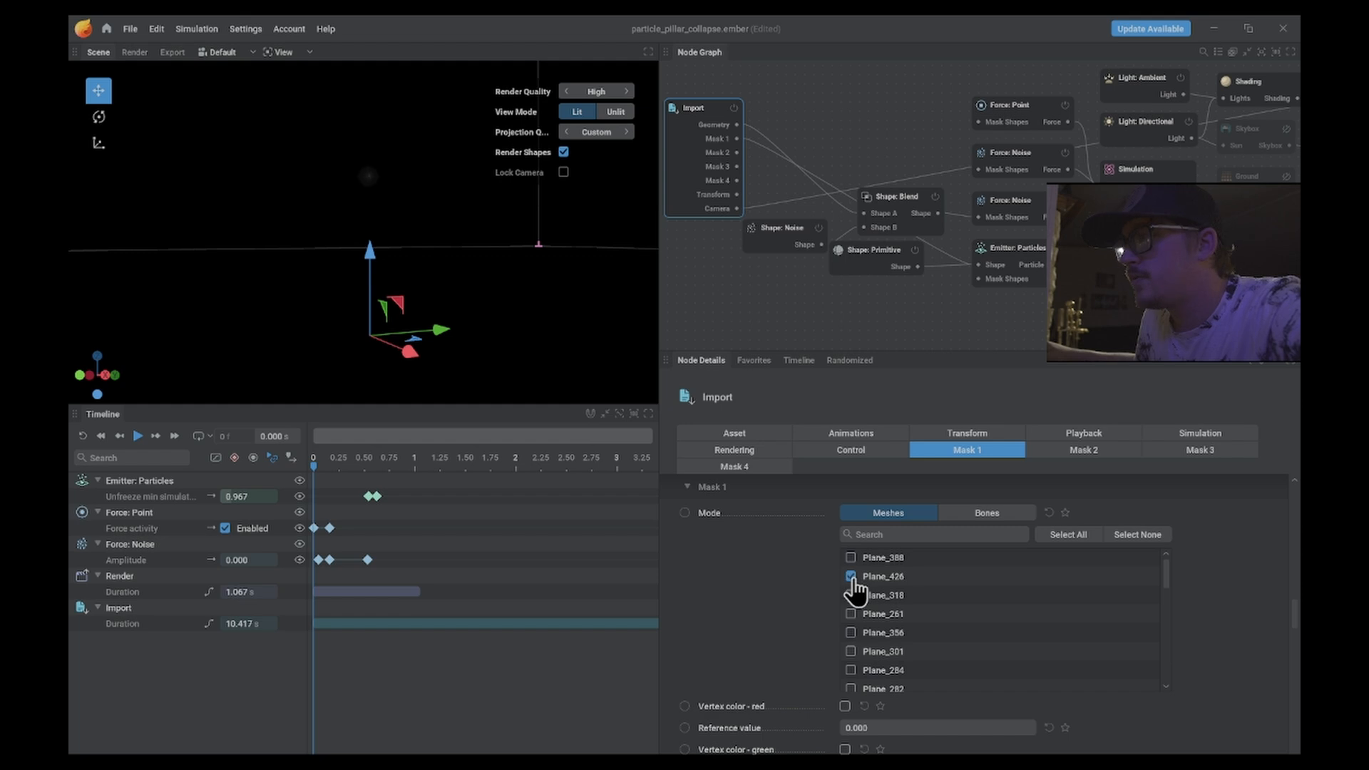
left_click(852, 577)
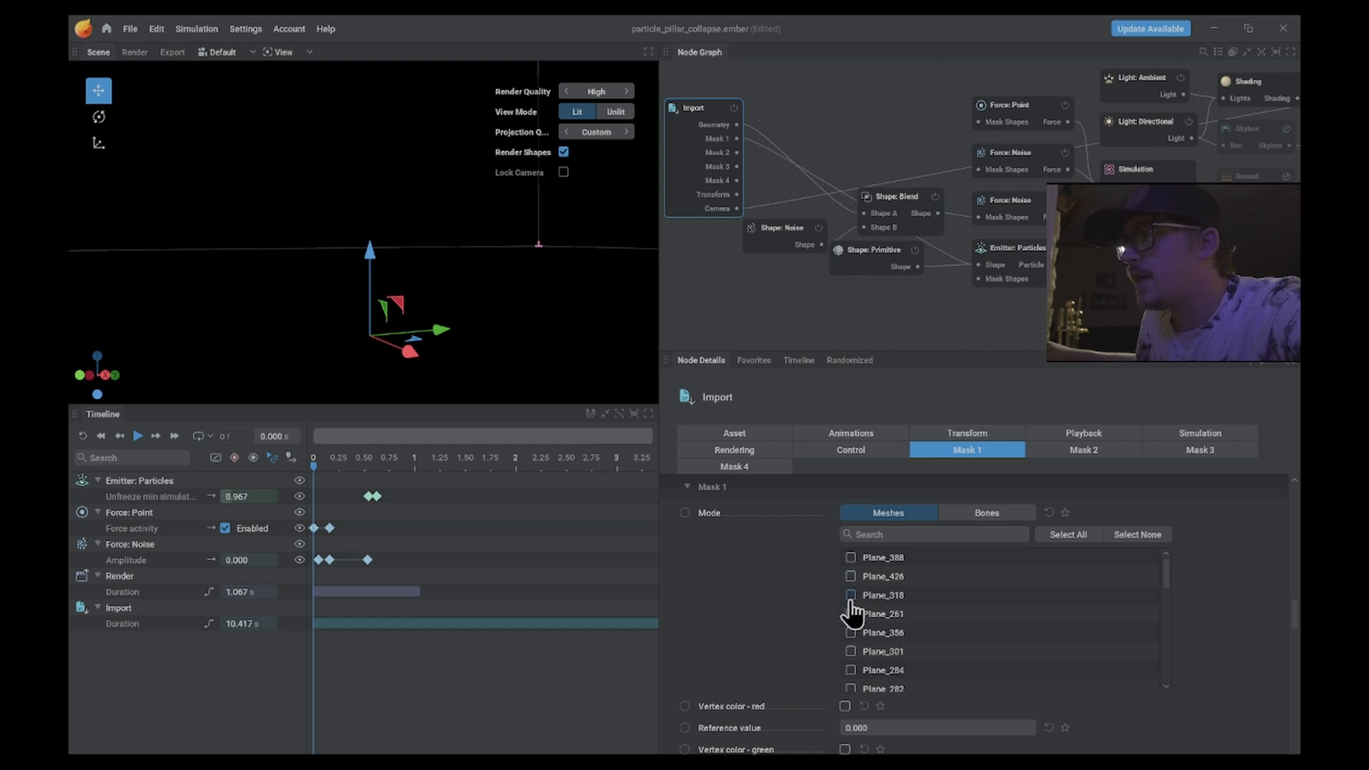
left_click(852, 596)
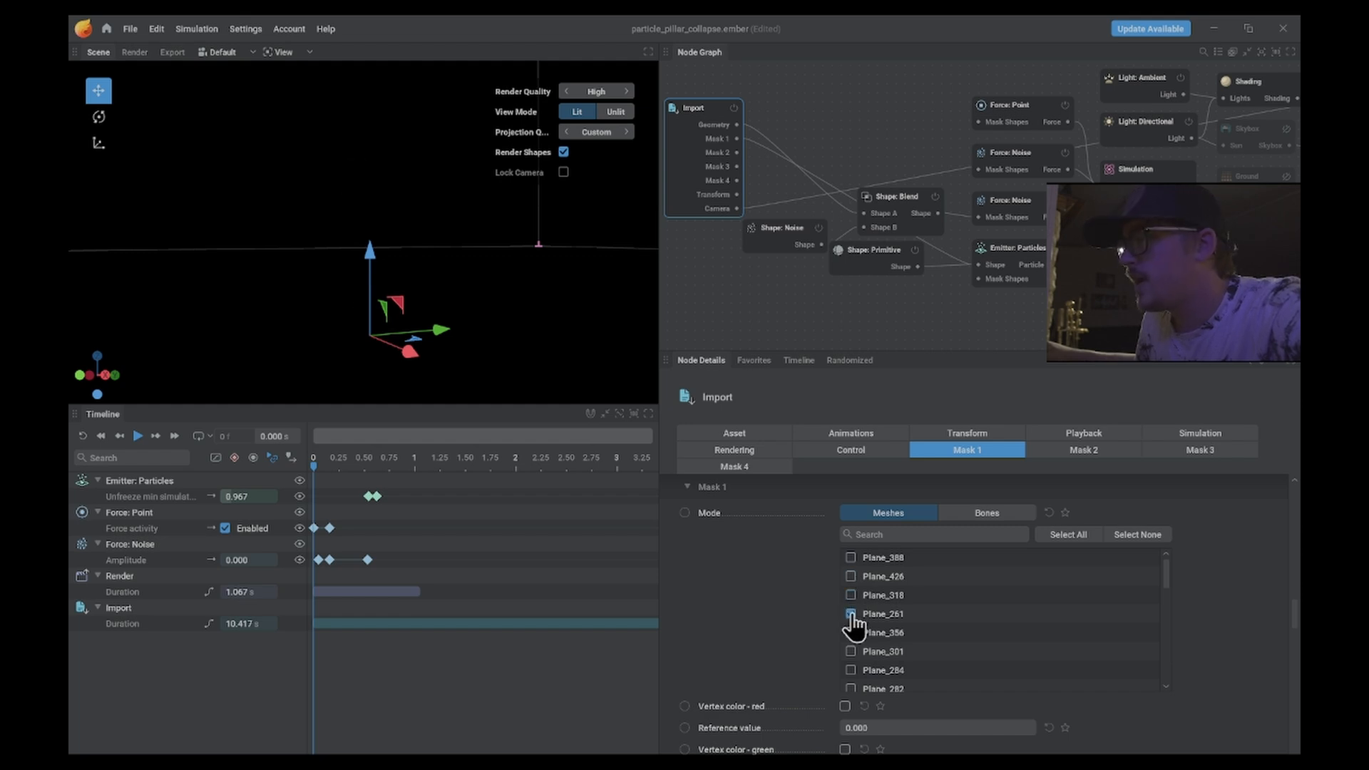
left_click(851, 635)
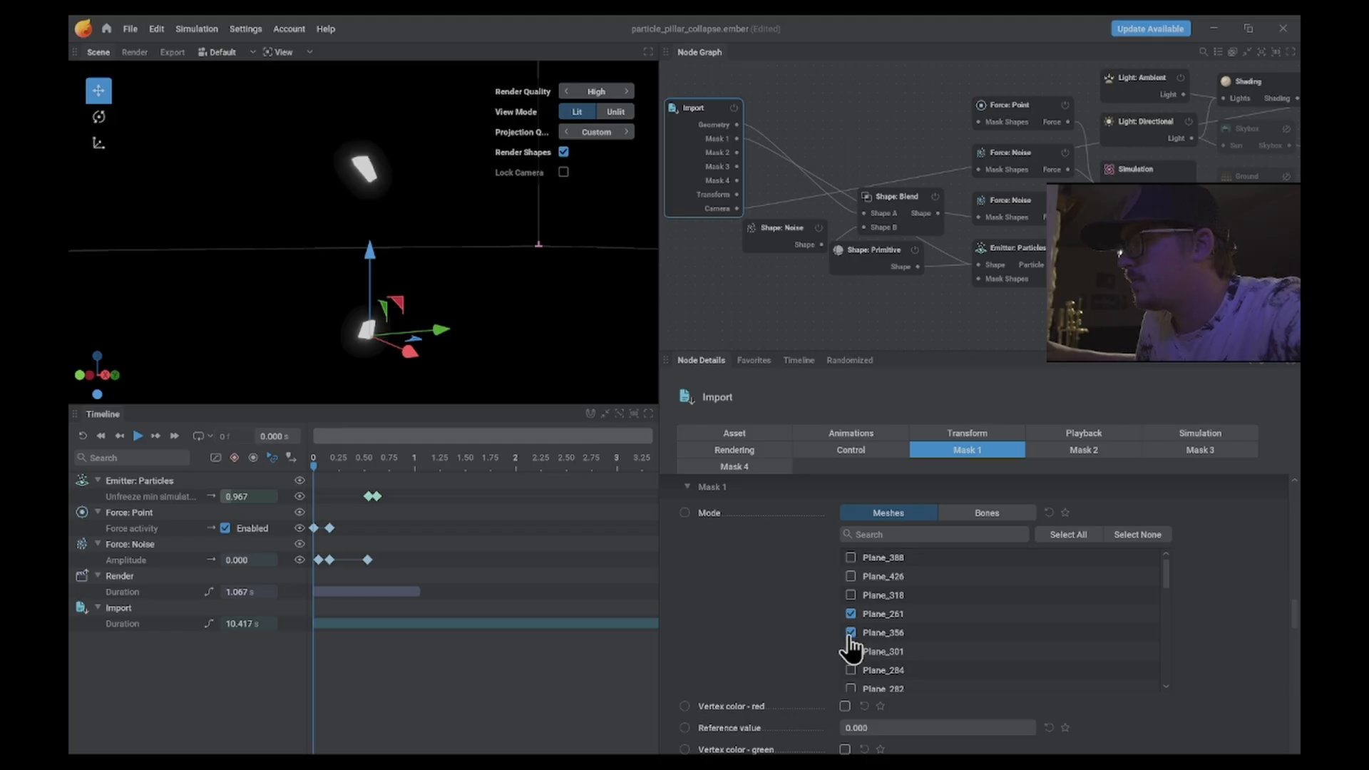
left_click(851, 632)
scroll(850, 633, "down", 1)
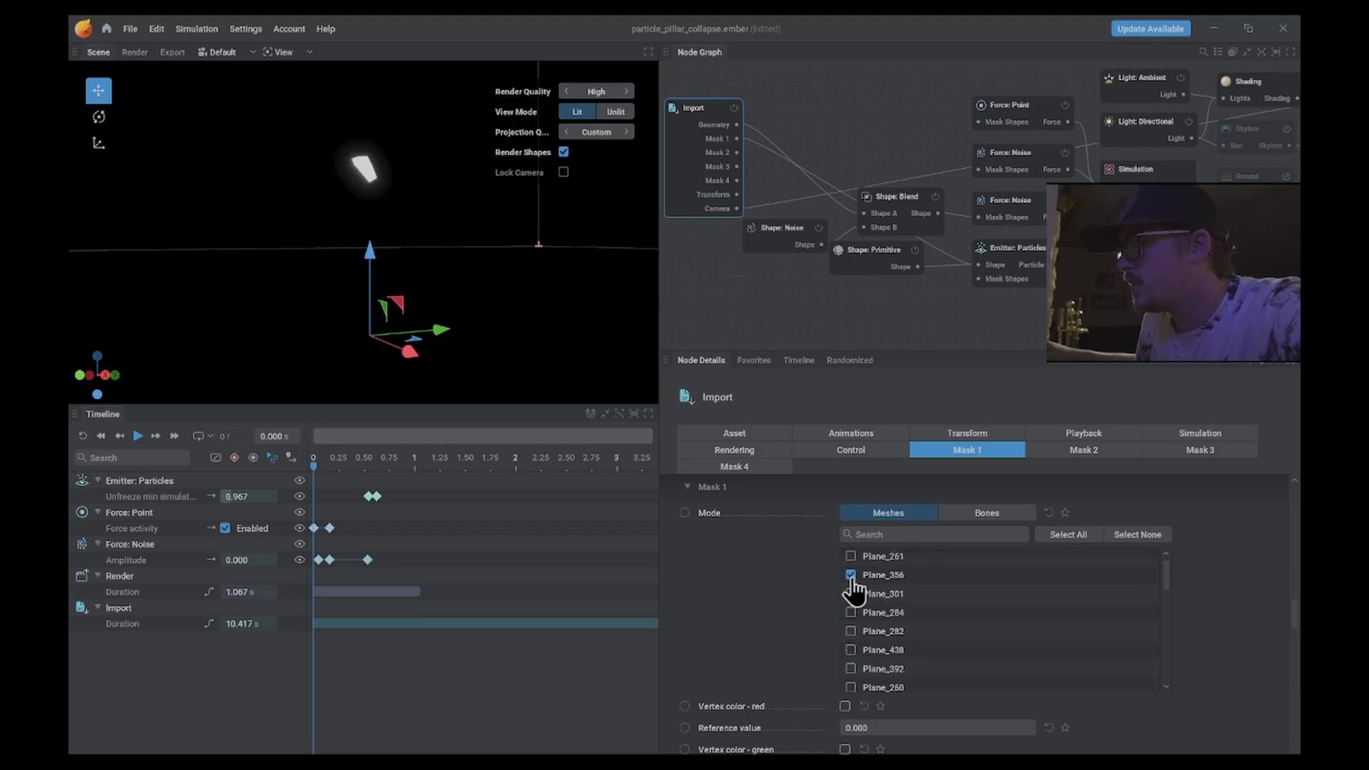
left_click(851, 558)
- Switch the mesh Plane_075 at the end of Mask 1's list on and off to identify its geometry
left_click_drag(1165, 579, 1170, 703)
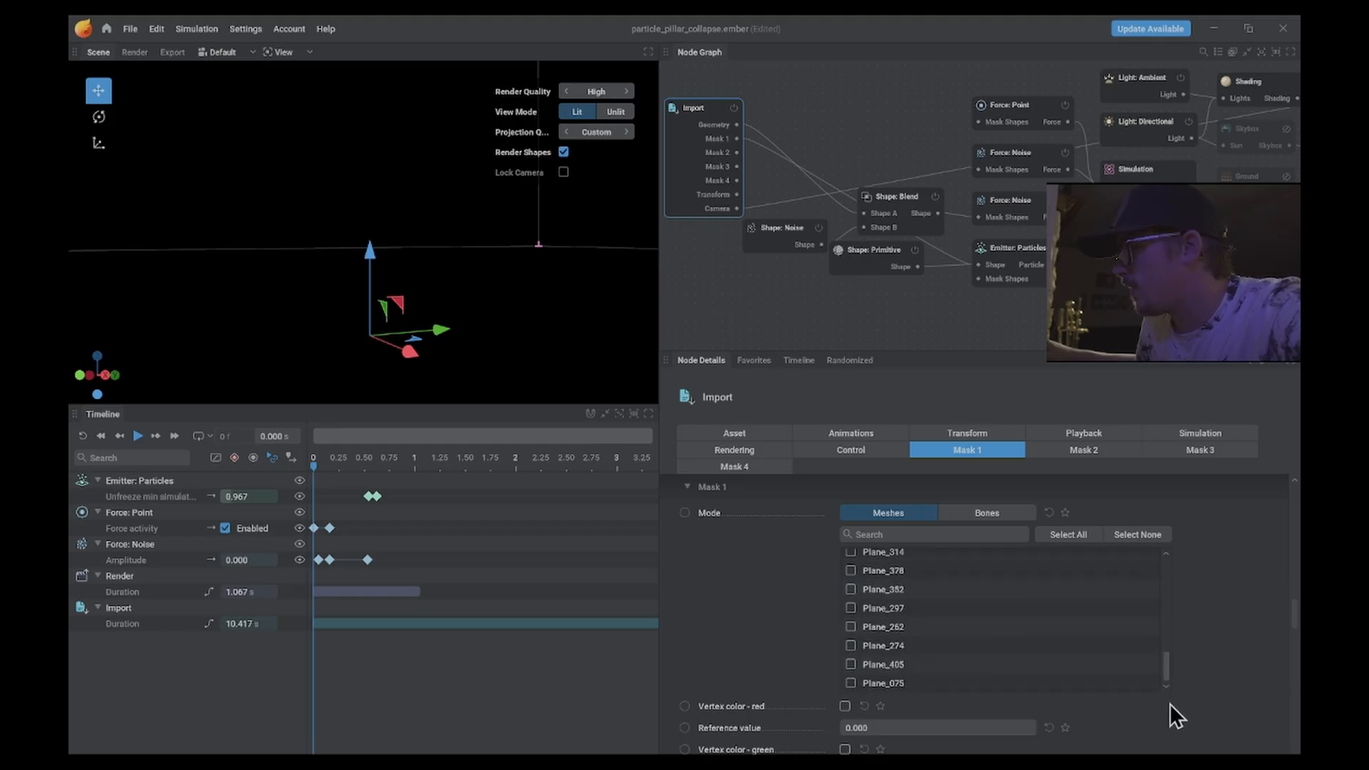
left_click(850, 683)
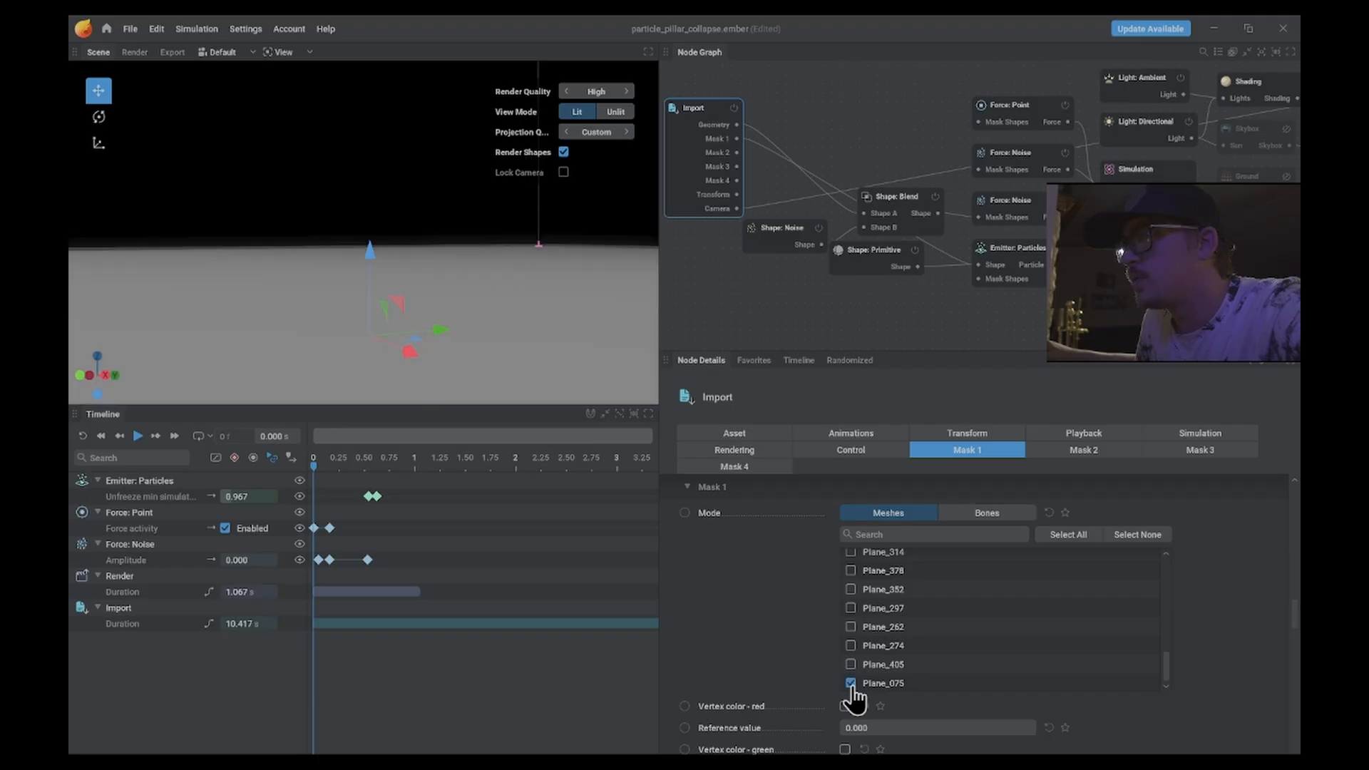
left_click(851, 683)
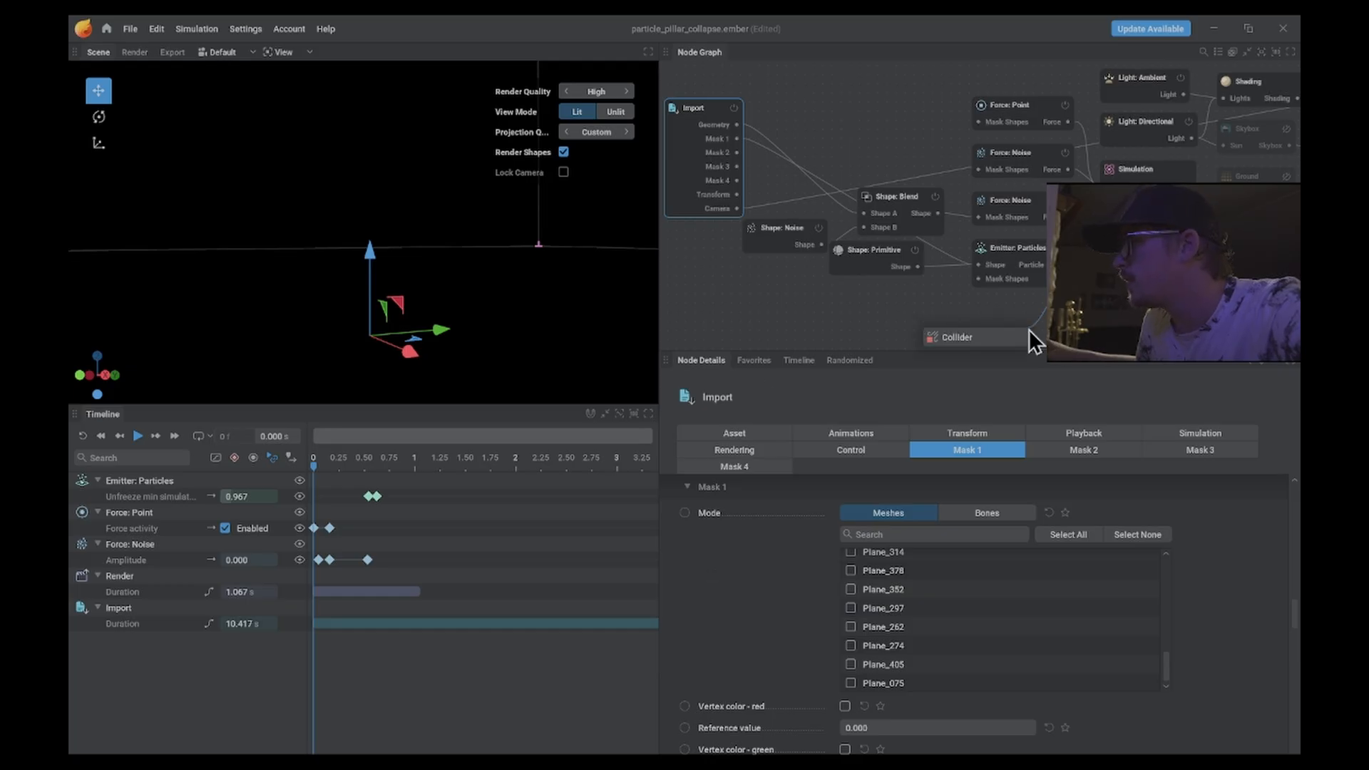
- Connect the Import node's Mask 2 output to the Collider node's Shapes input
left_click(969, 335)
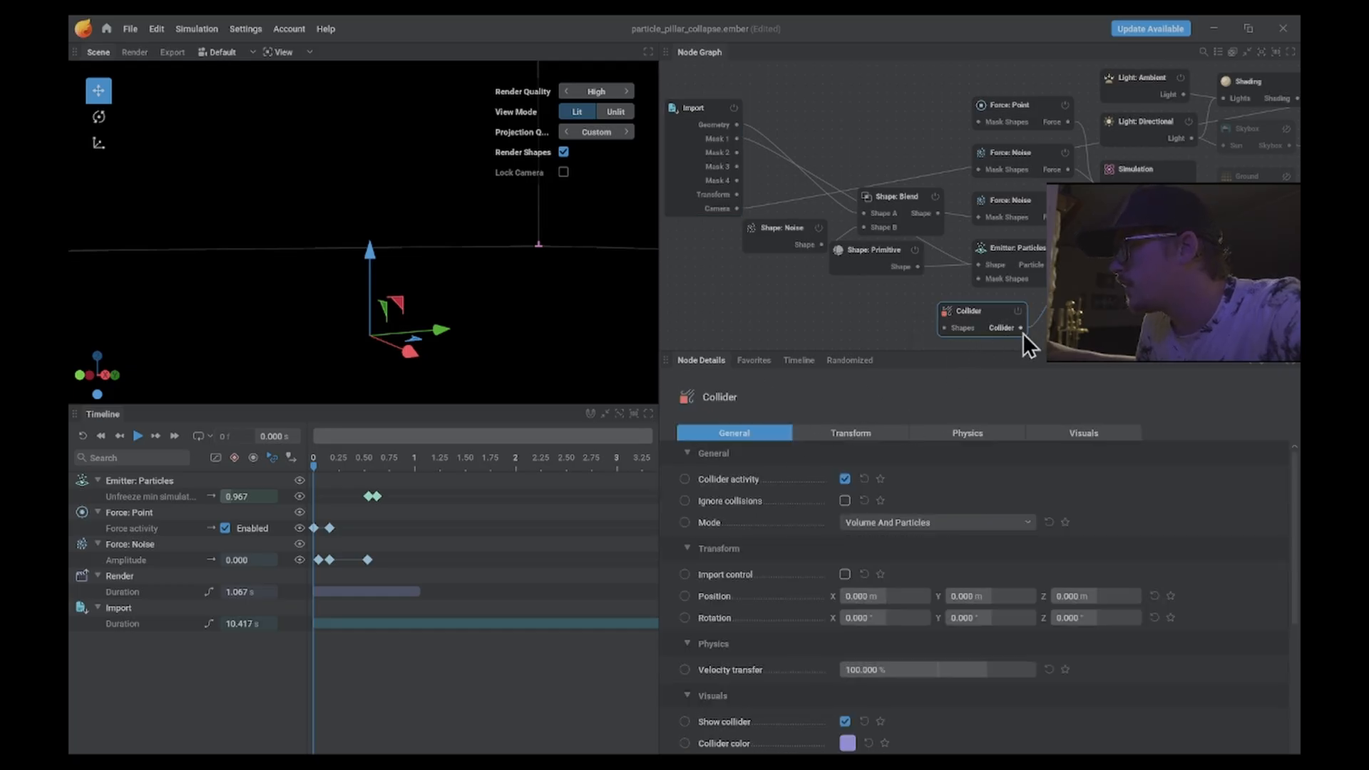
left_click_drag(816, 315, 816, 315)
left_click(759, 285)
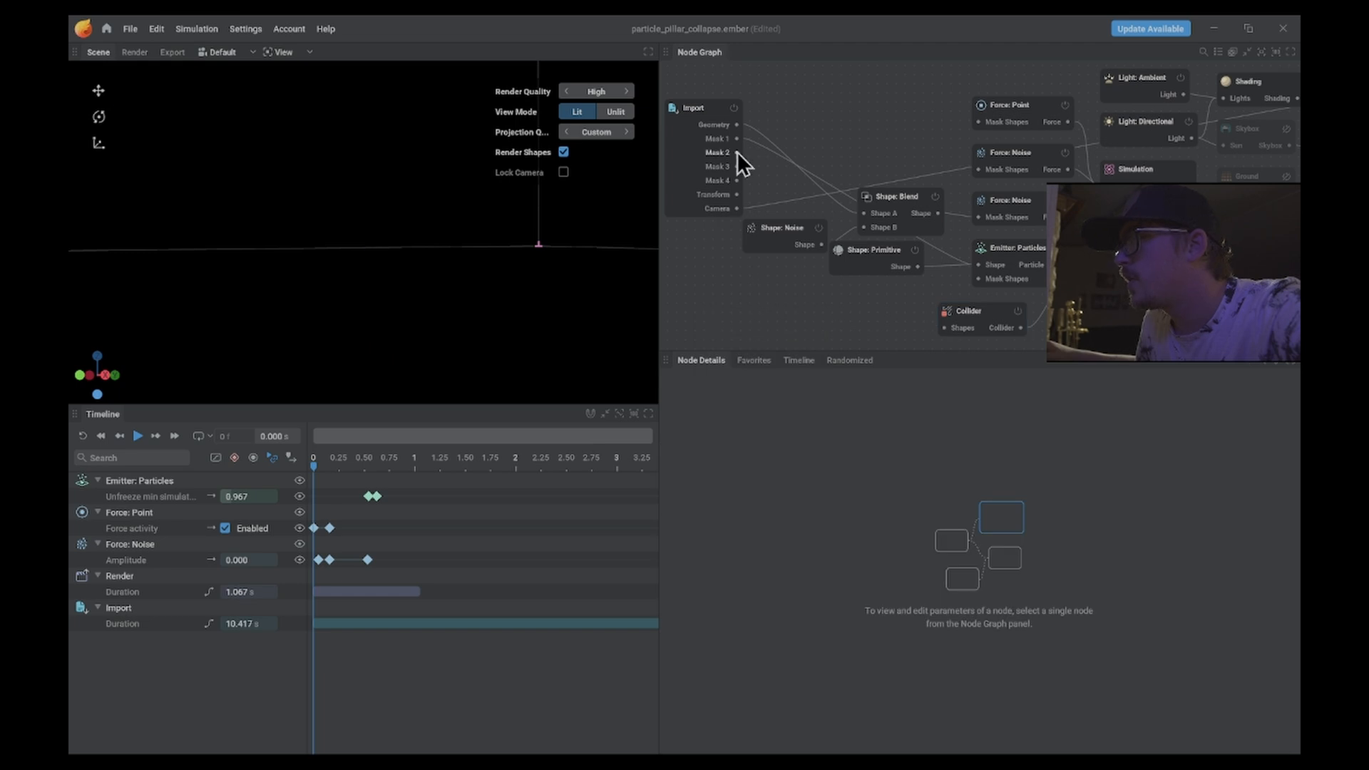
left_click_drag(737, 152, 843, 305)
left_click_drag(949, 329, 948, 331)
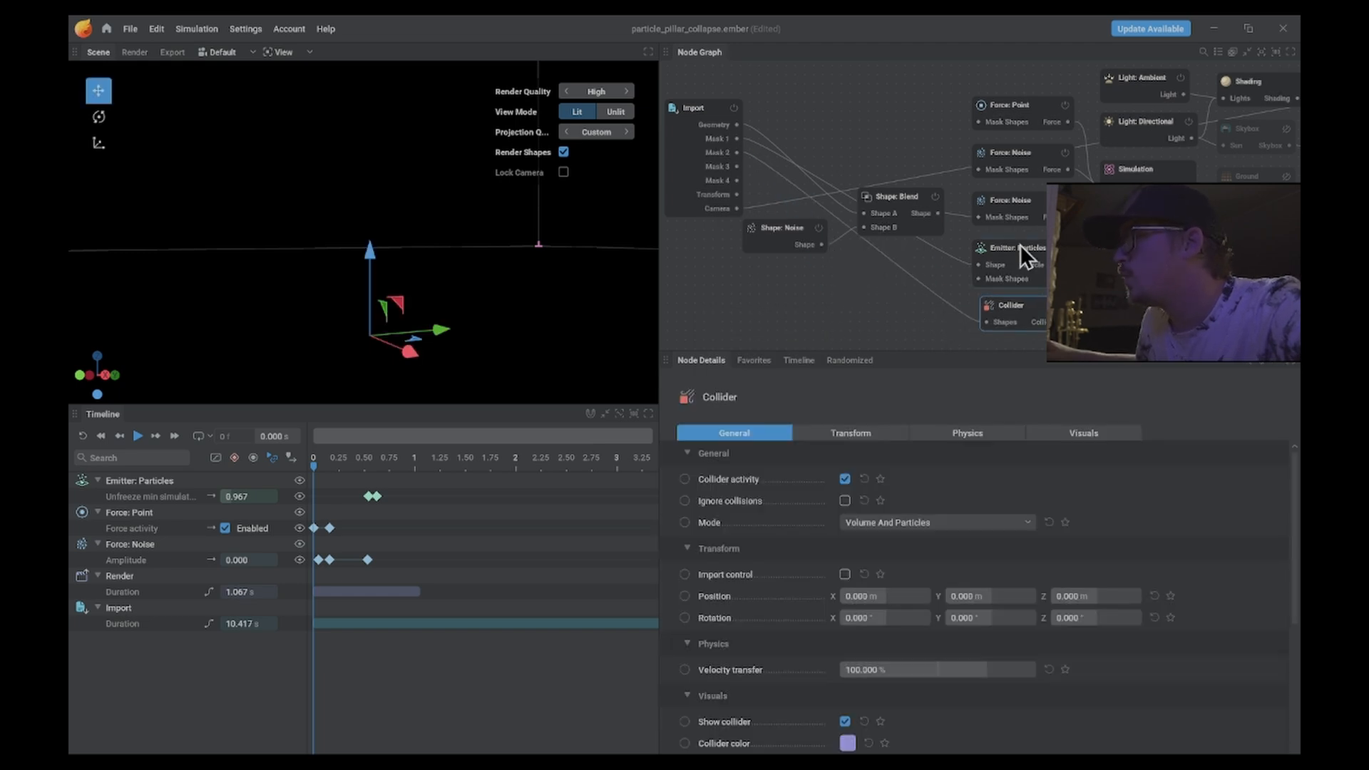
- Toggle Plane_405 in the Import node's Mask 1 to check its geometry, and search the mask's mesh list for "ico"
left_click(673, 124)
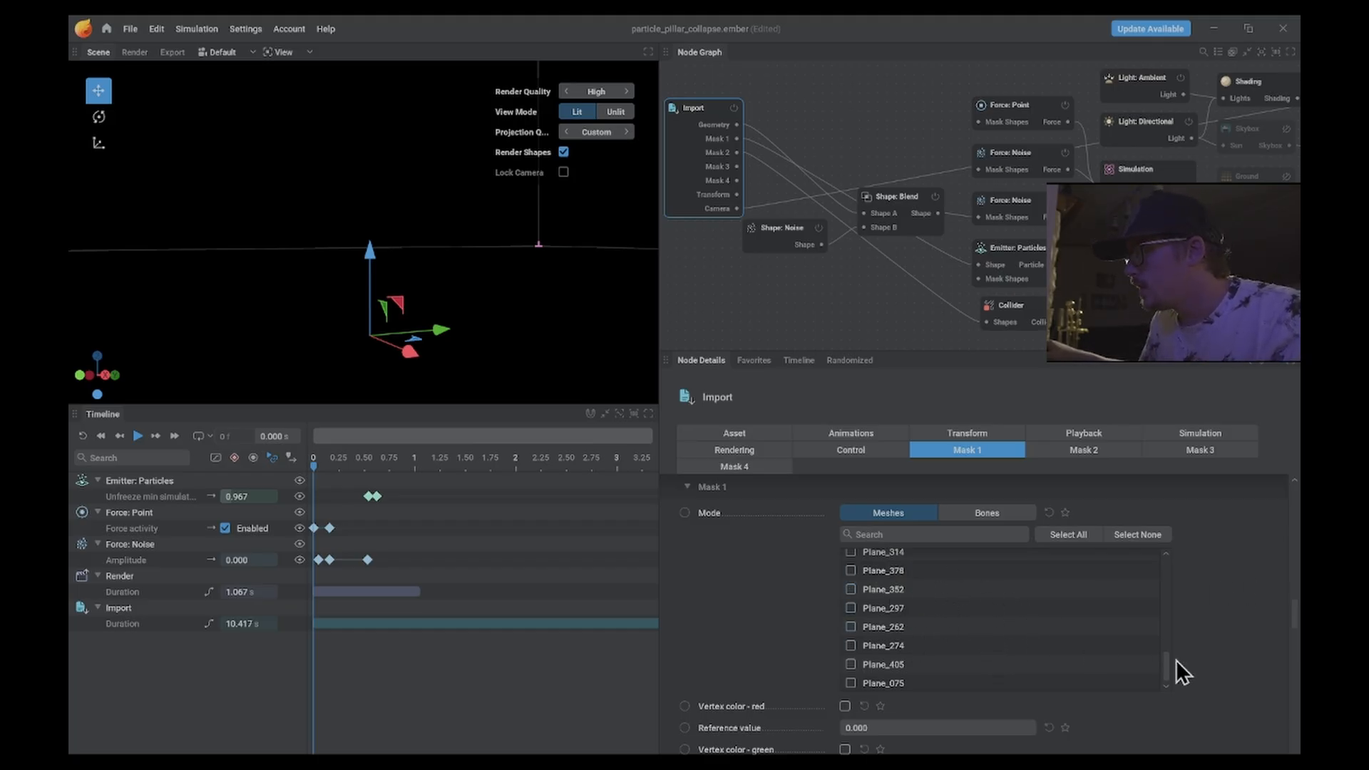
left_click(851, 665)
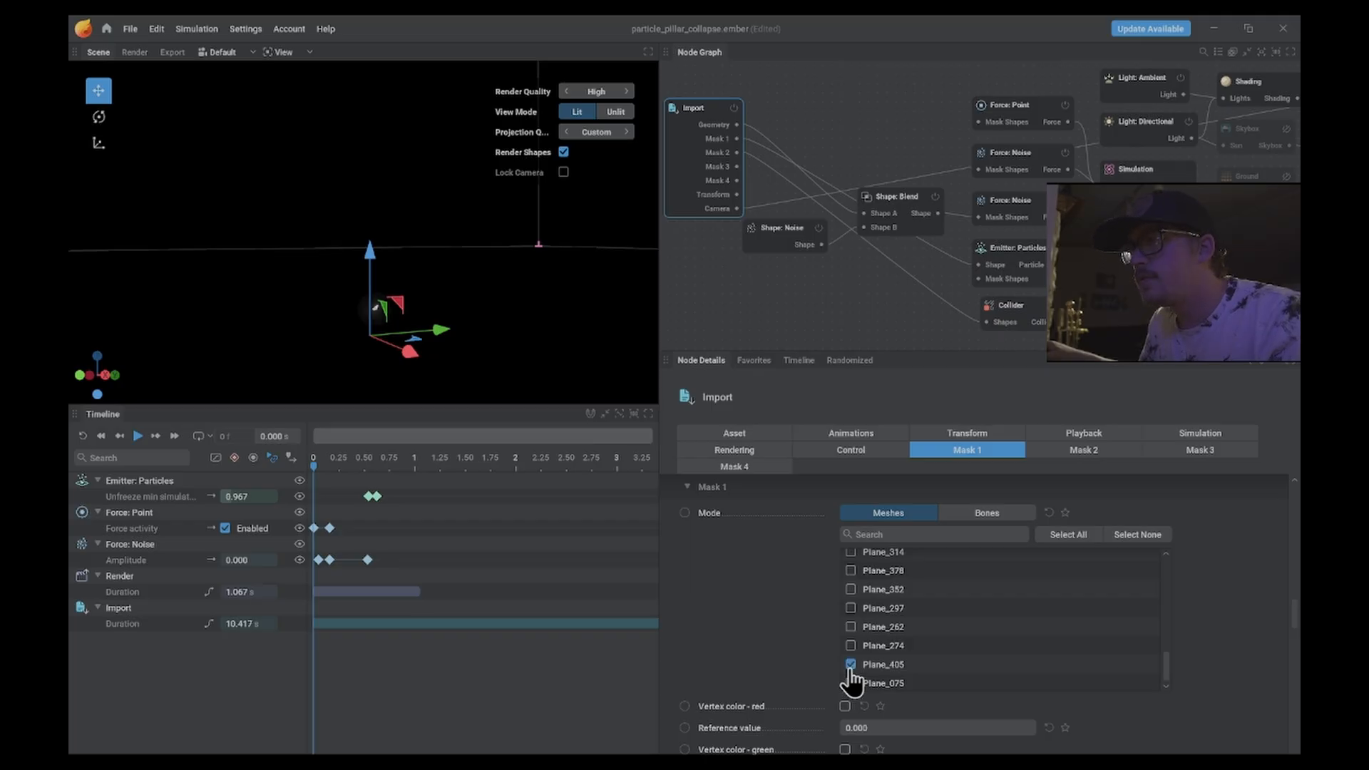
left_click(940, 534)
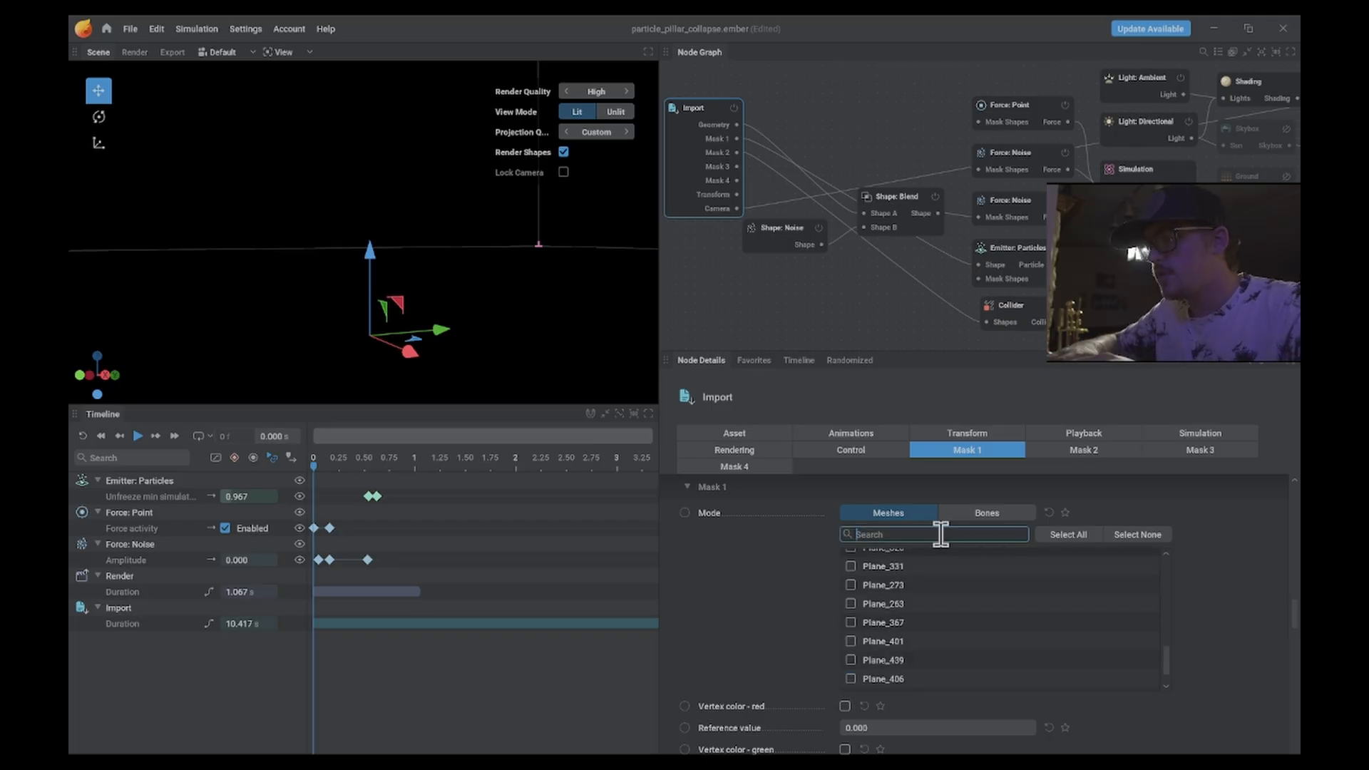
type("ico")
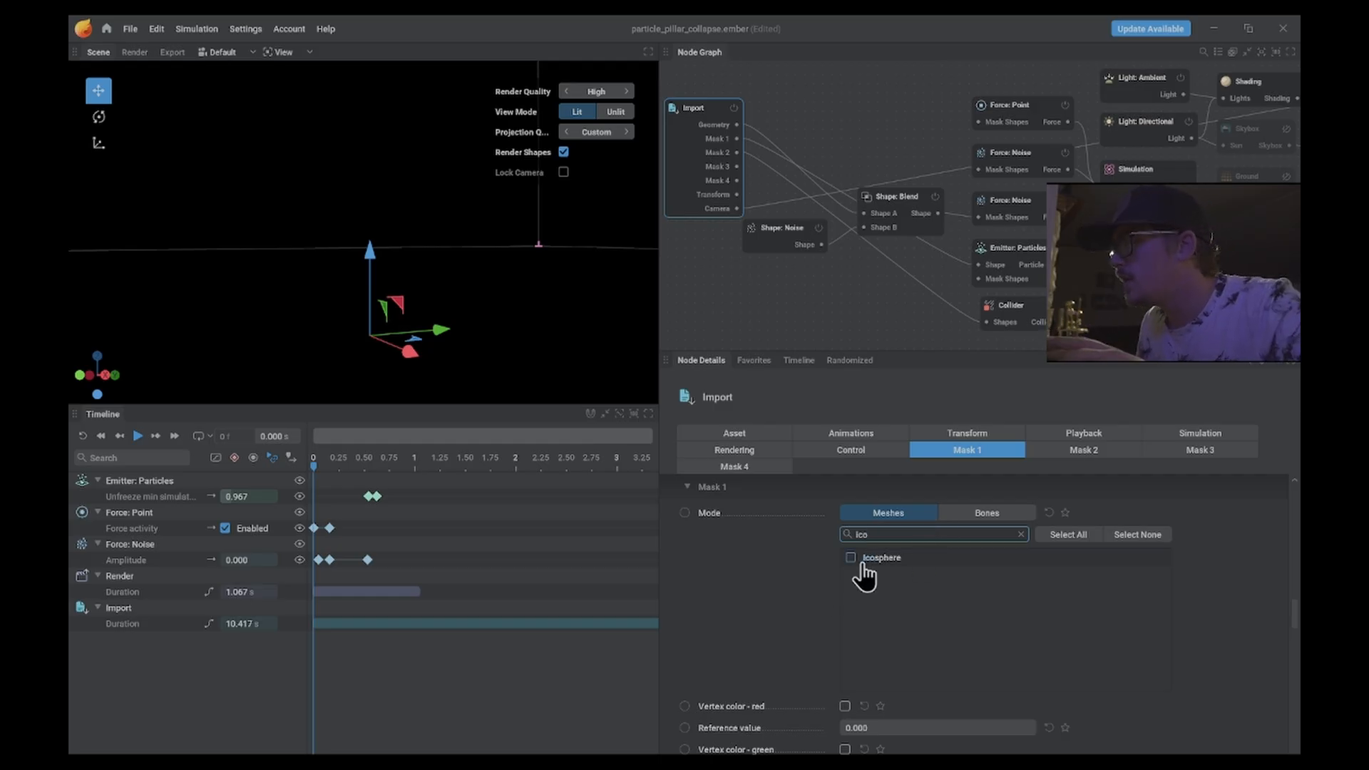
- Include the meshes Plane_075 and Icosphere in the Import node's Mask 2
left_click(1105, 454)
scroll(887, 684, "down", 1)
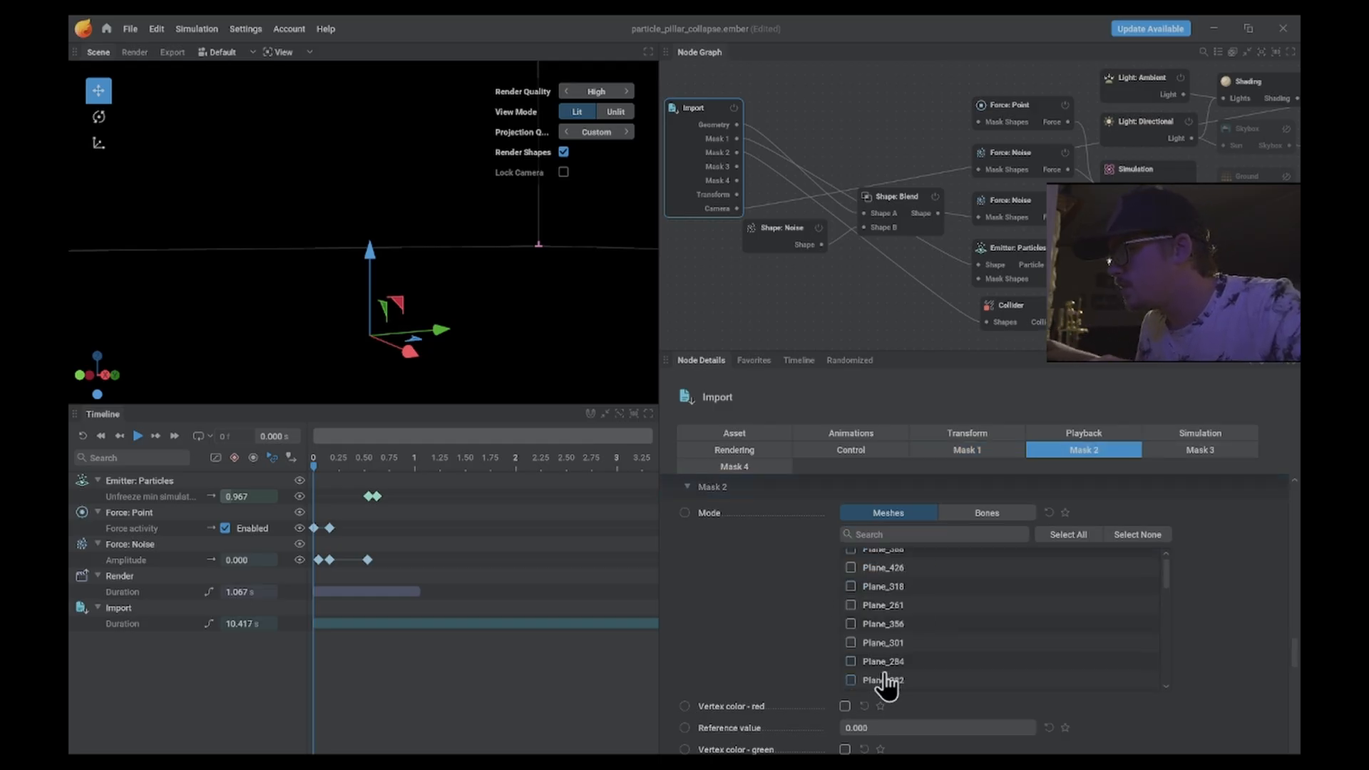
scroll(885, 676, "down", 5)
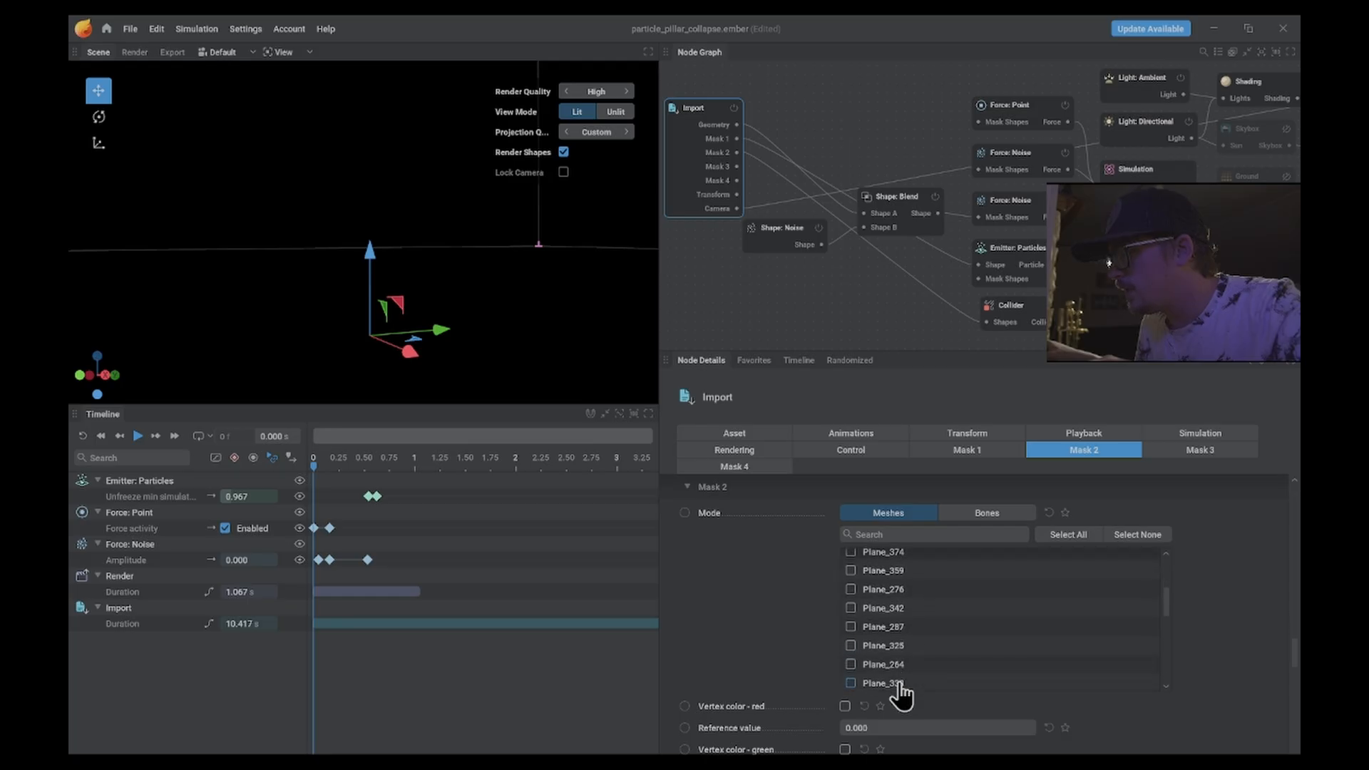
scroll(900, 688, "down", 5)
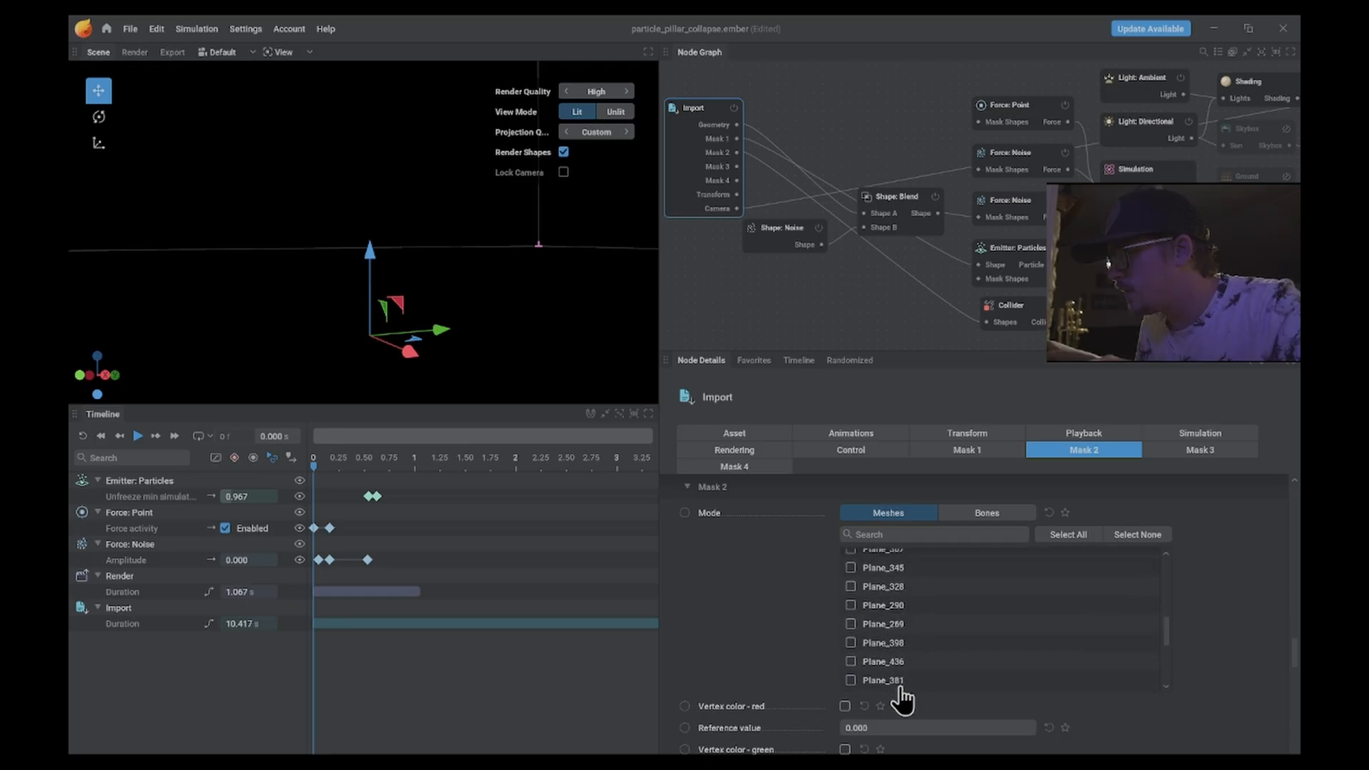
scroll(902, 695, "down", 6)
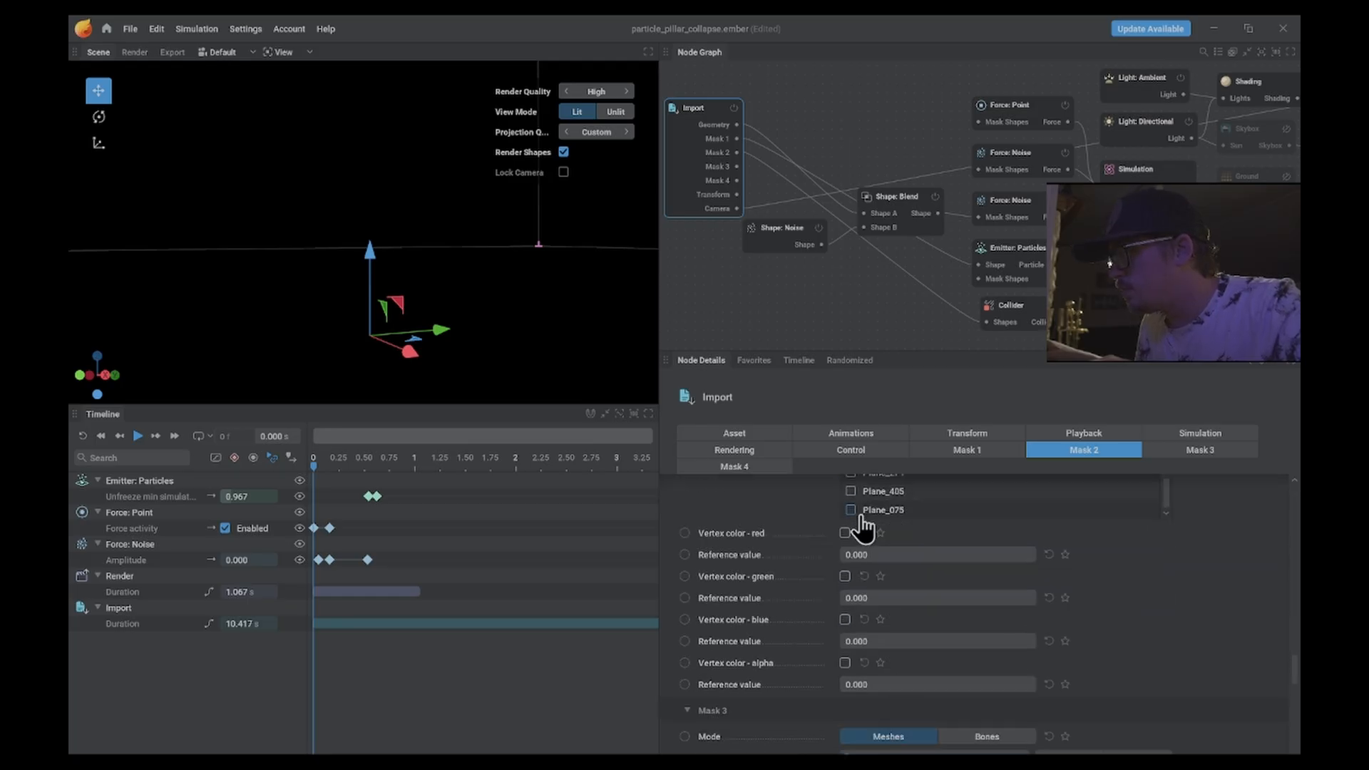
left_click(850, 510)
scroll(758, 565, "up", 3)
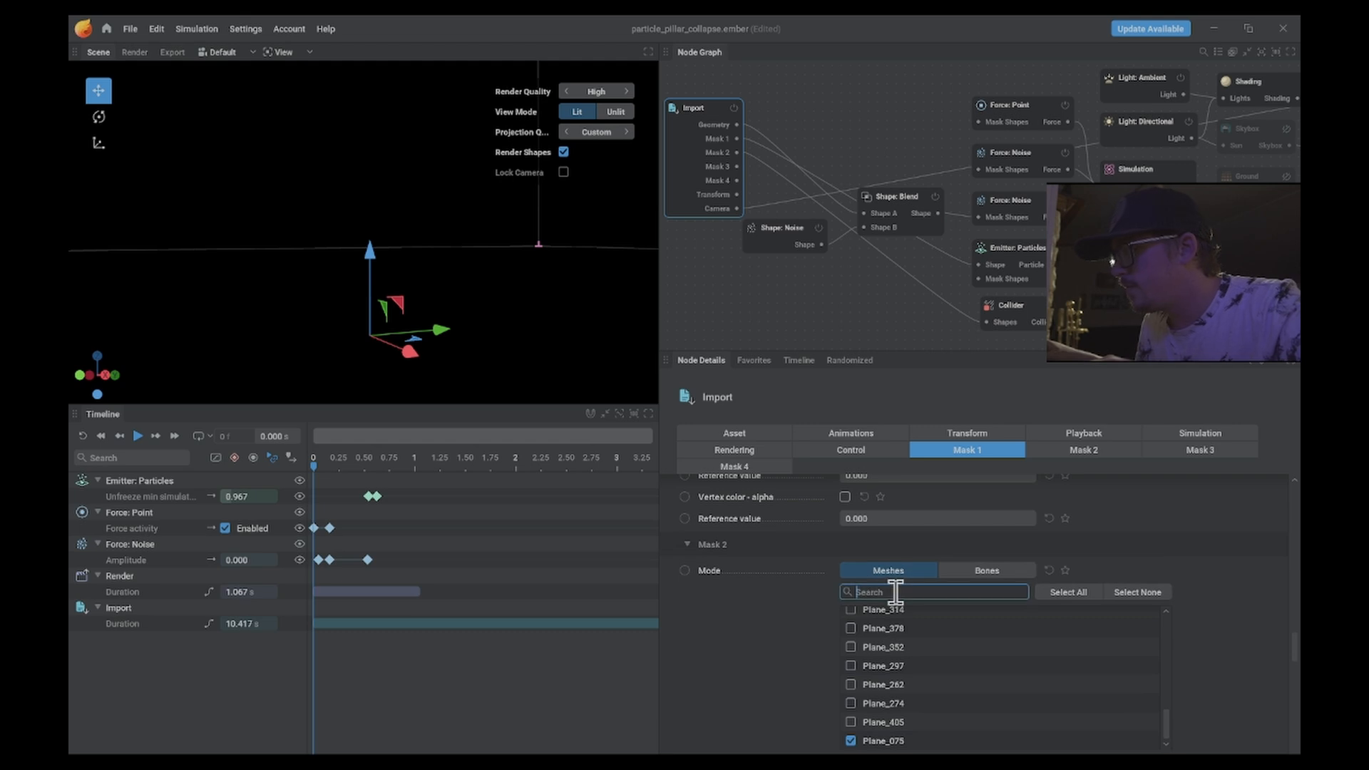
type("ico")
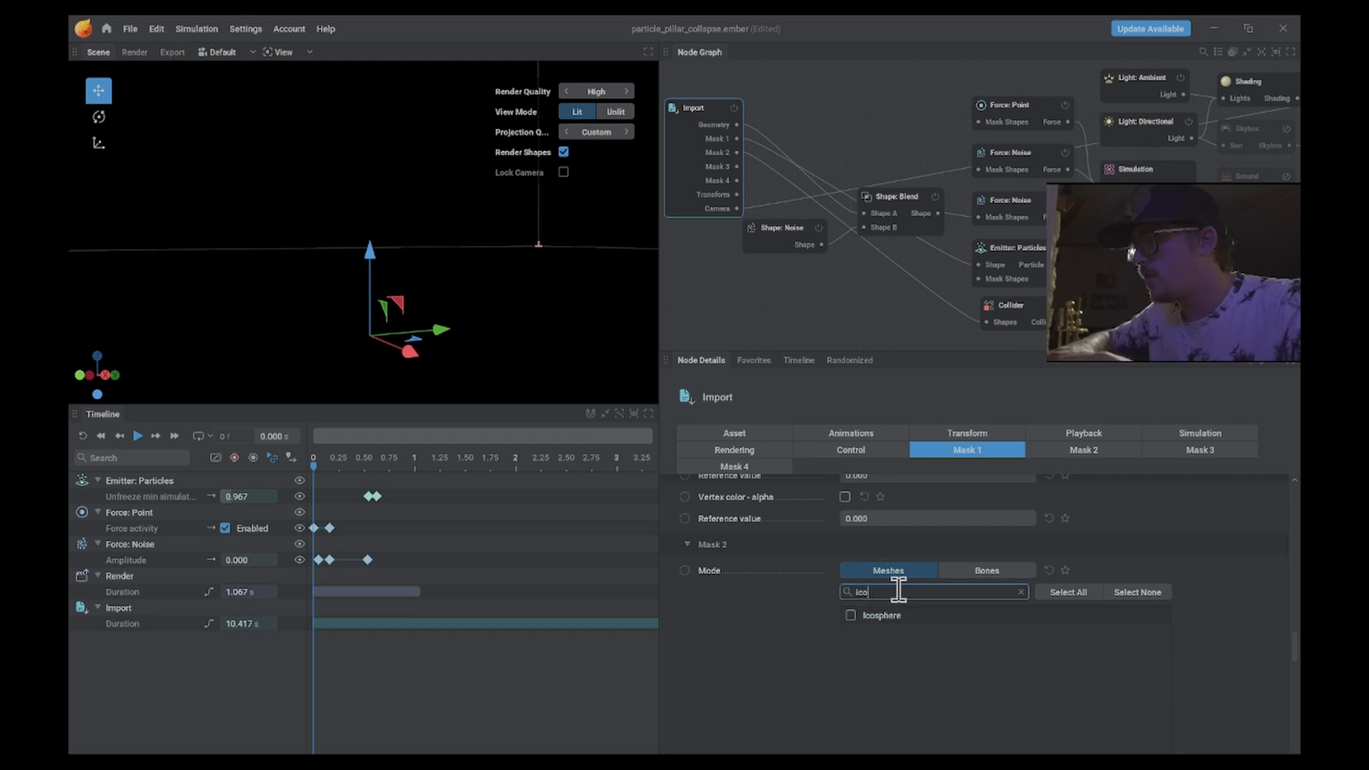
left_click(850, 616)
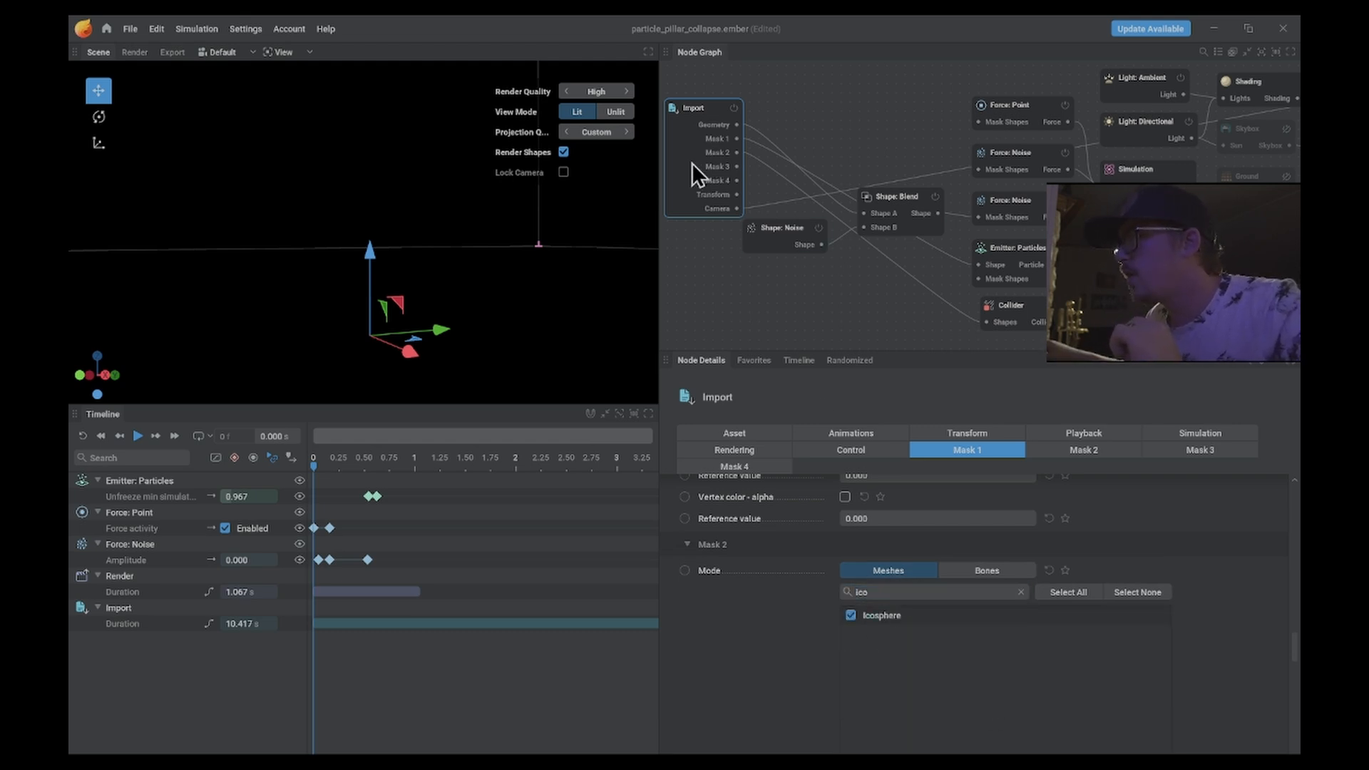
left_click(921, 451)
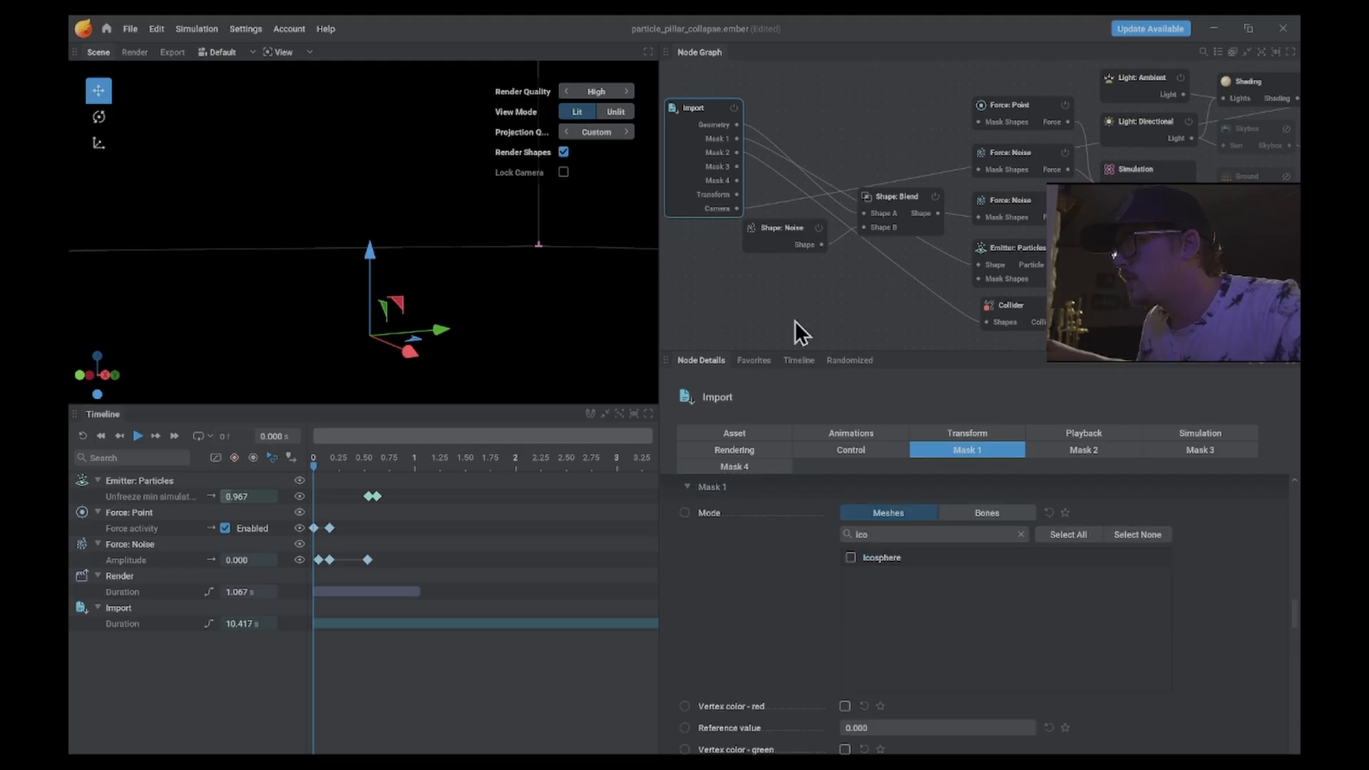
left_click_drag(738, 139, 880, 335)
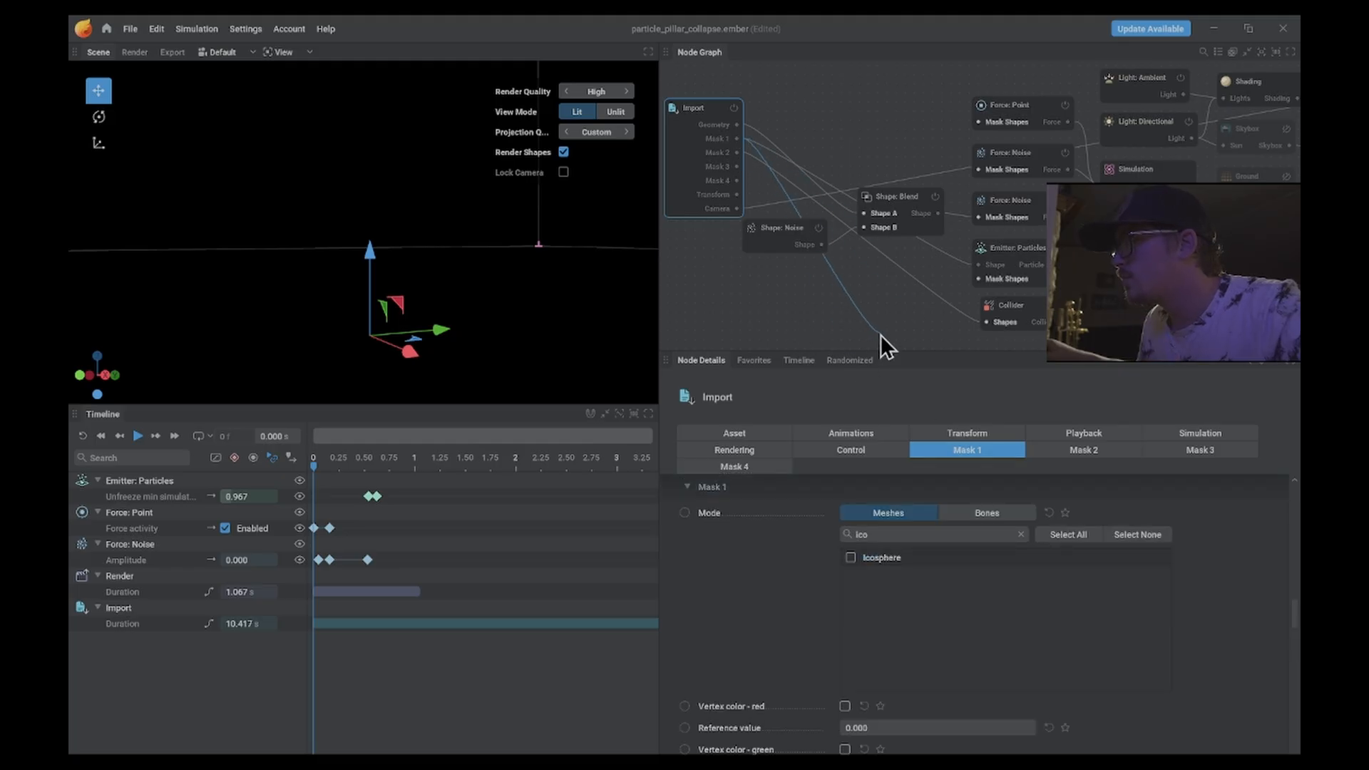
left_click_drag(747, 141, 748, 143)
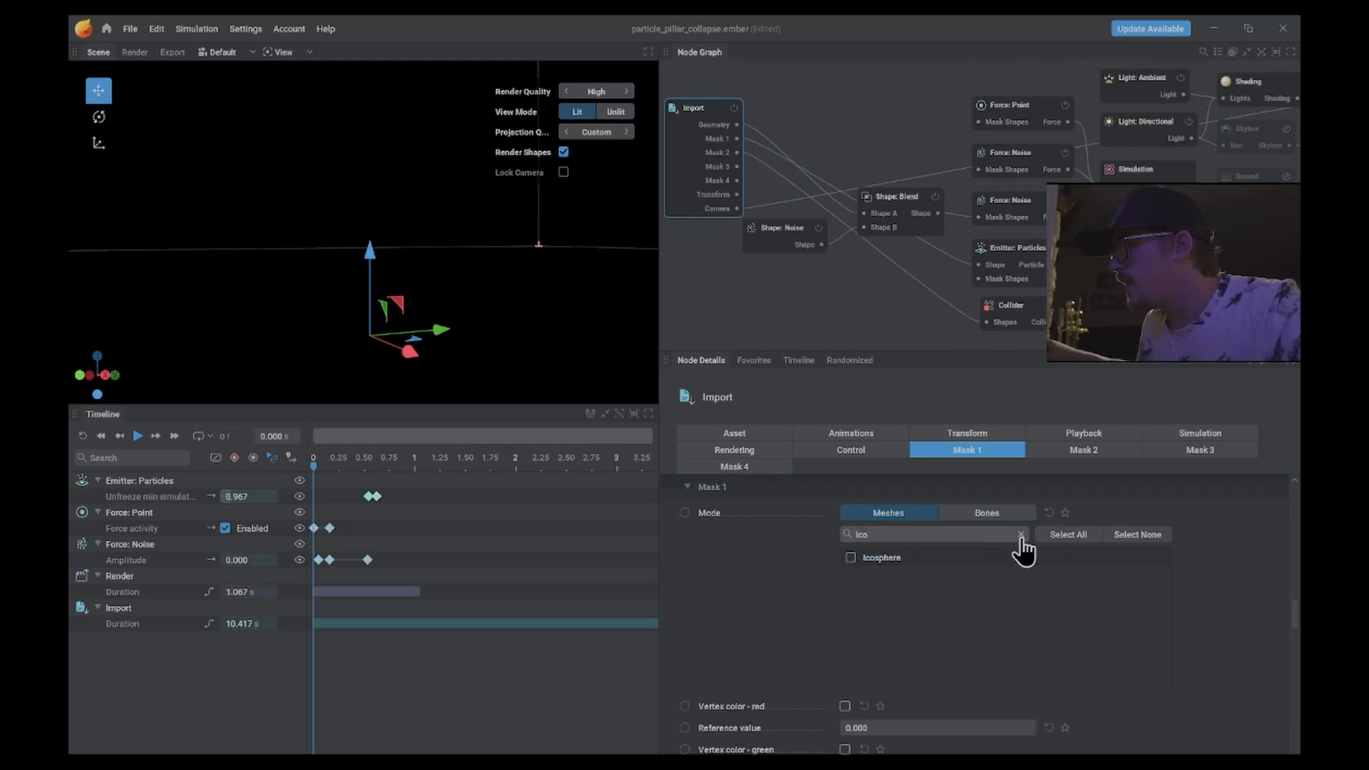
- Select all meshes for the Import node's Mask 1 except Plane_075 and Icosphere
left_click(1021, 534)
left_click(1076, 452)
left_click(914, 453)
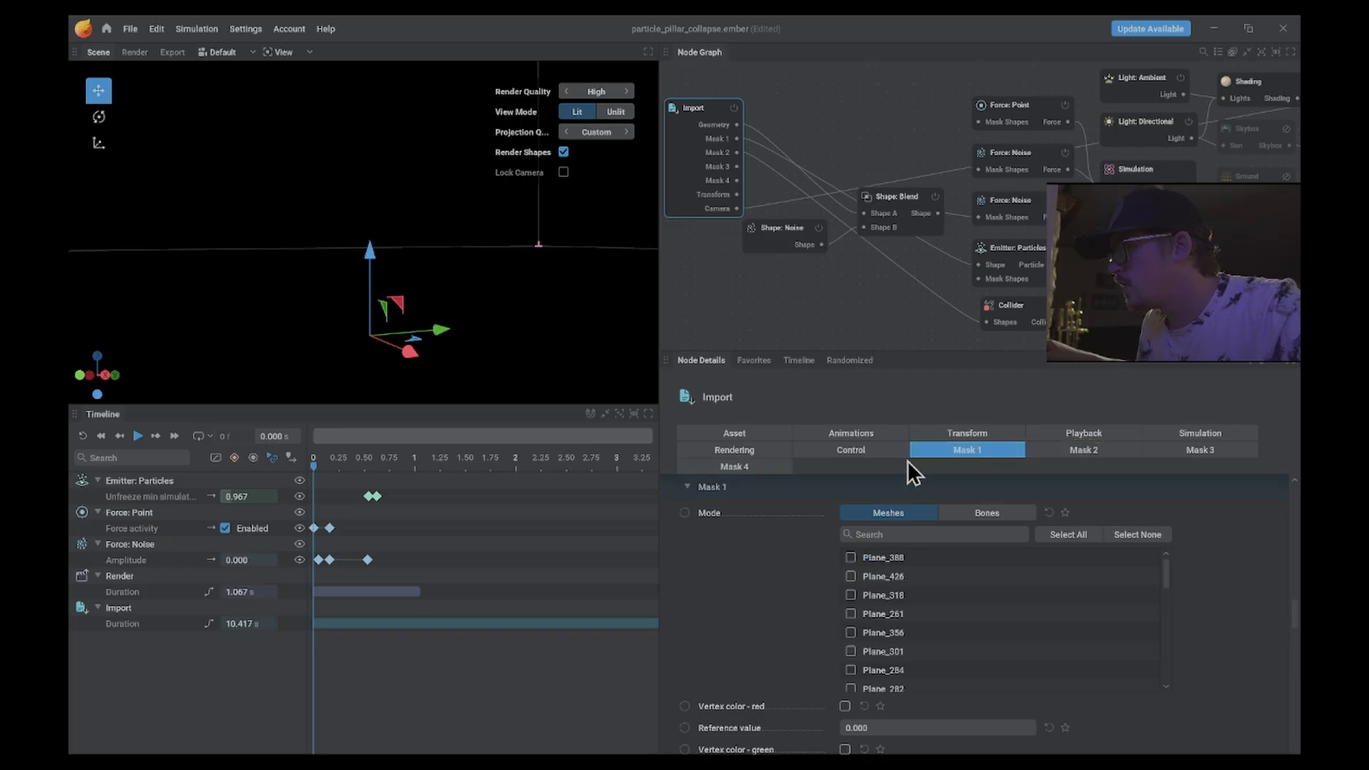
left_click(1068, 535)
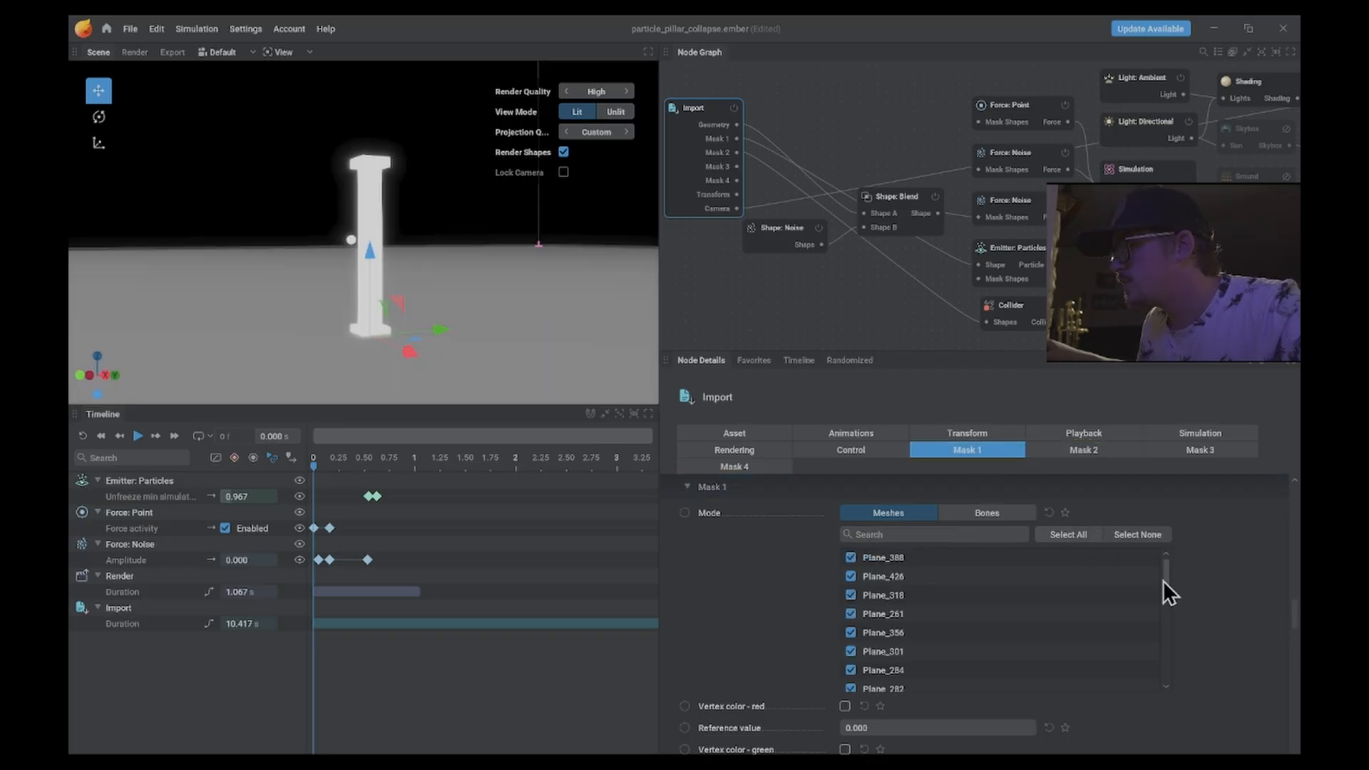
left_click_drag(1167, 569, 1169, 731)
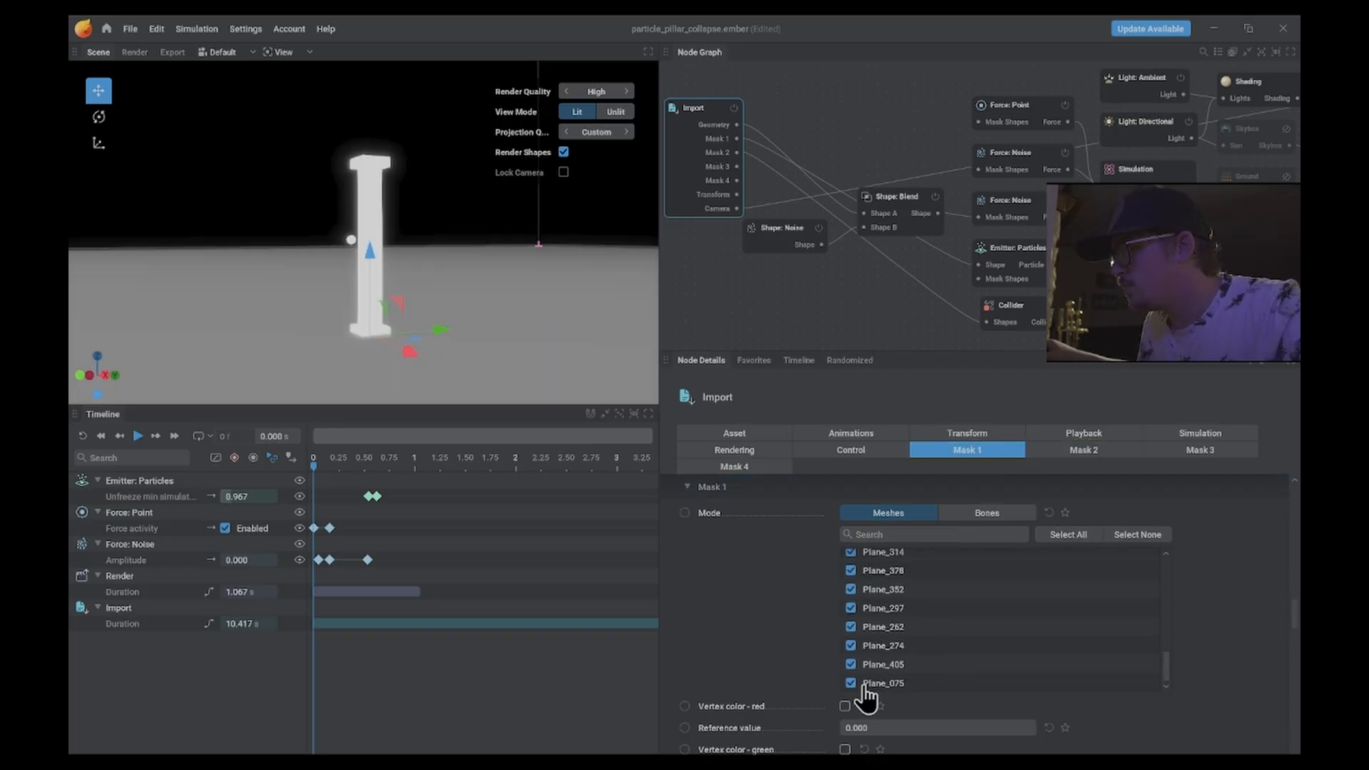
left_click(950, 536)
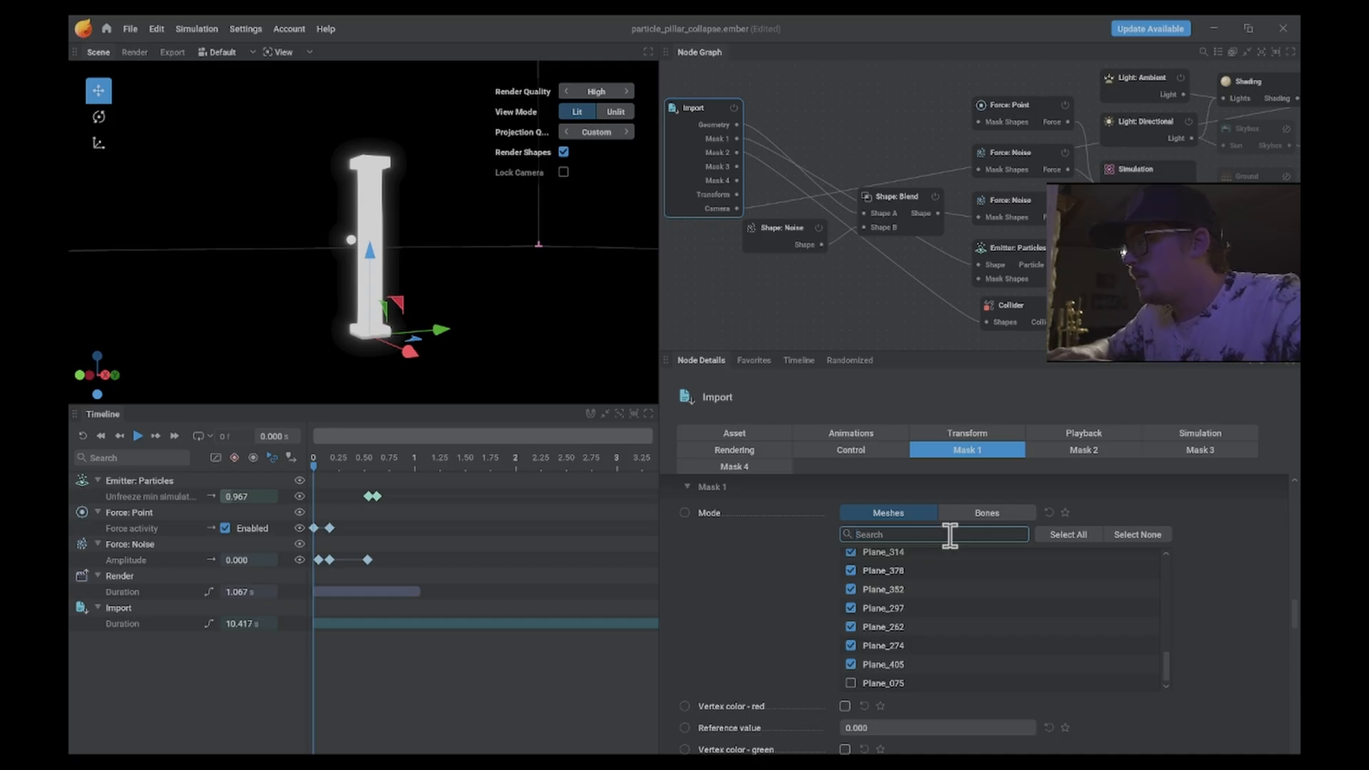
type("ico")
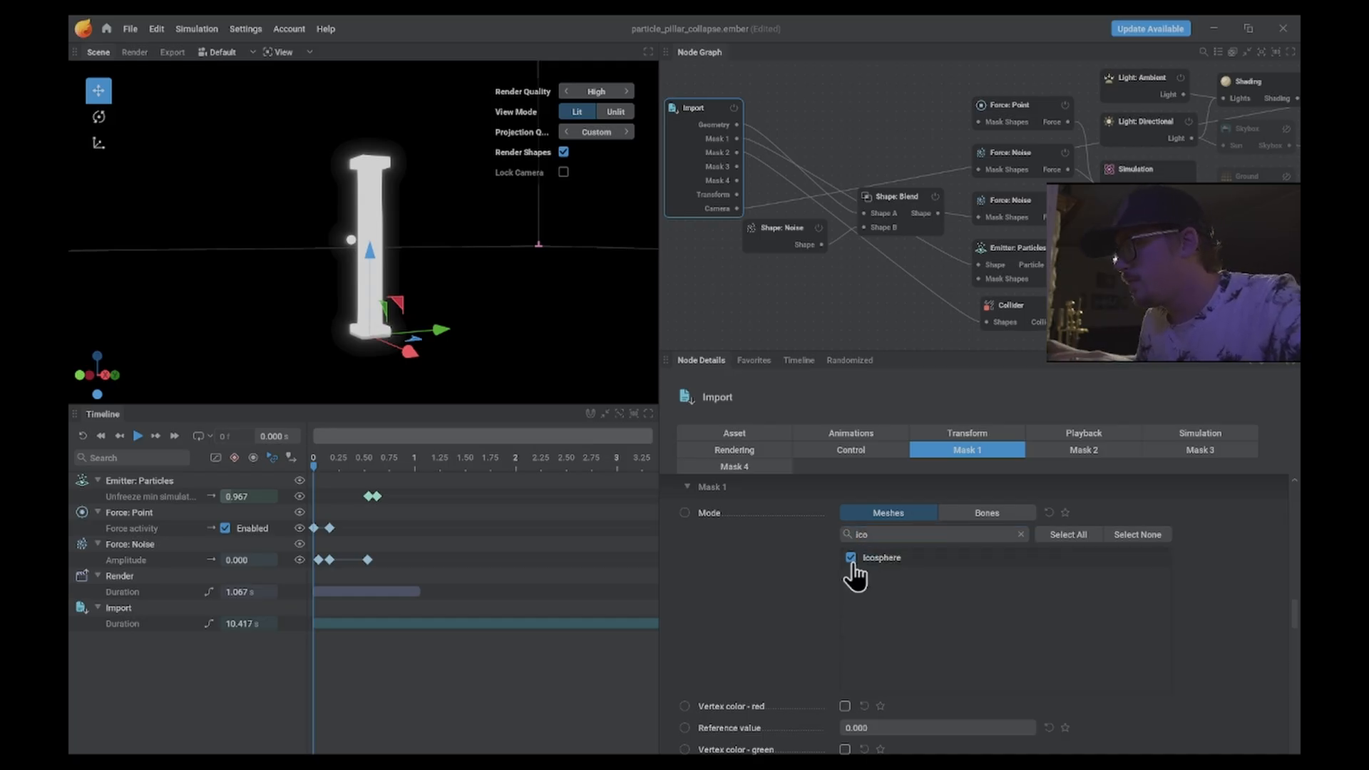
left_click(851, 558)
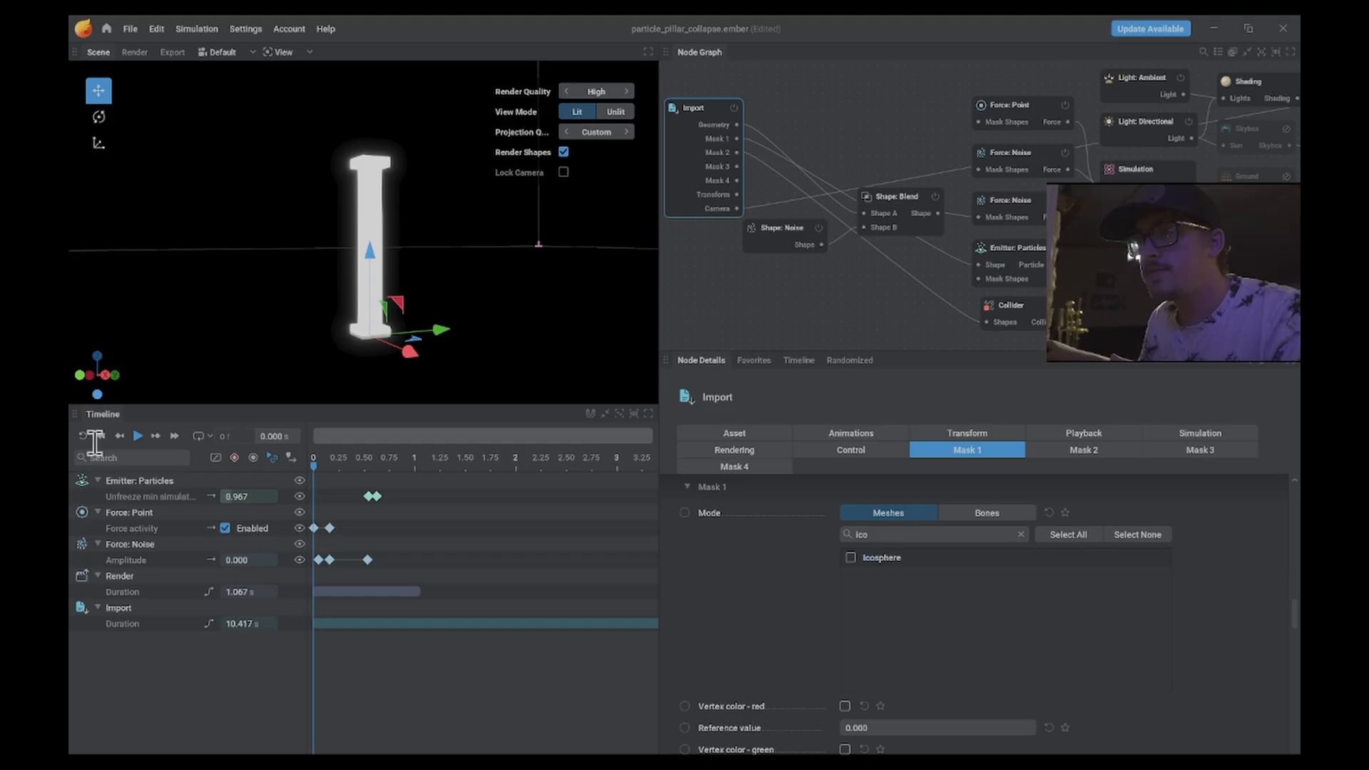
- Enable Render all, Render mask 1 and Render mask 2 in the Import node's rendering settings
left_click(756, 452)
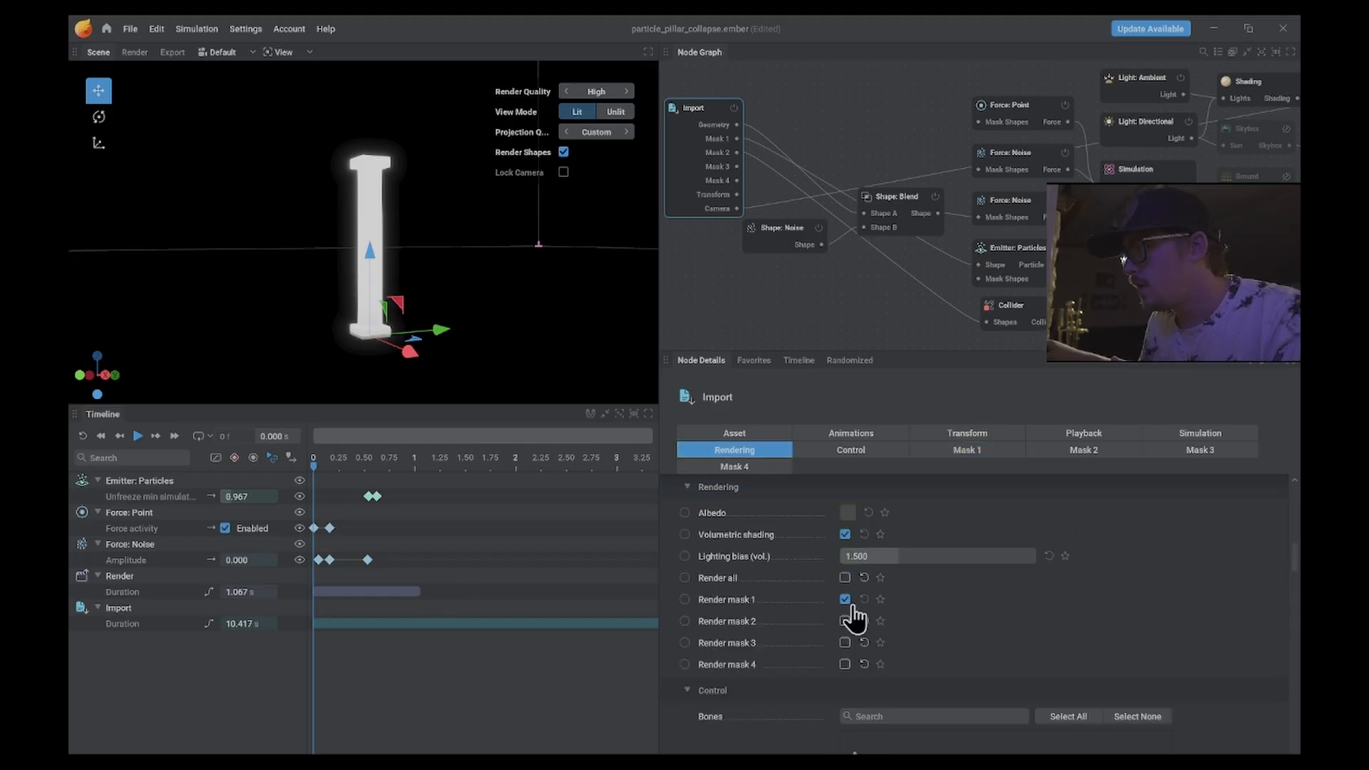
left_click(845, 578)
left_click(845, 599)
left_click(844, 599)
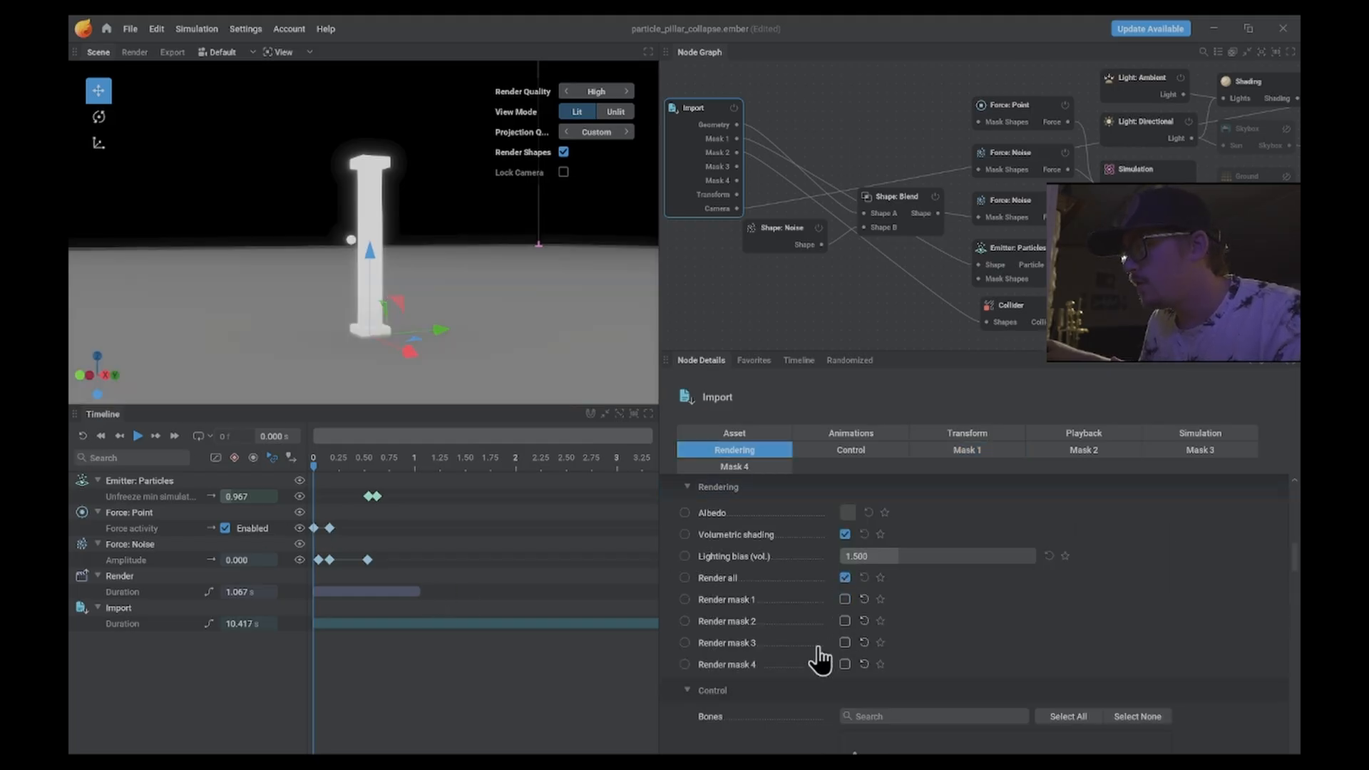
left_click(845, 599)
left_click(845, 620)
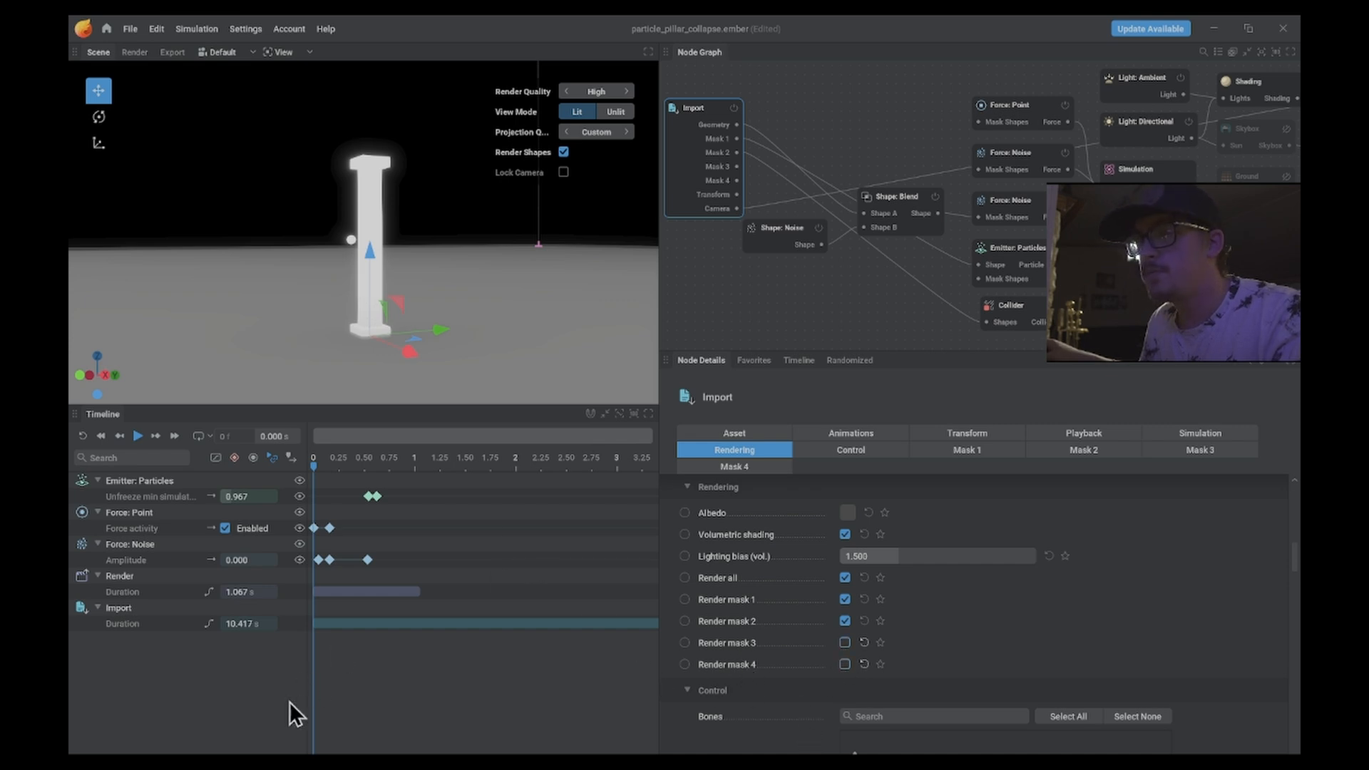
- Play the simulation and inspect the particles and smoke around the base of the column up close
left_click(138, 438)
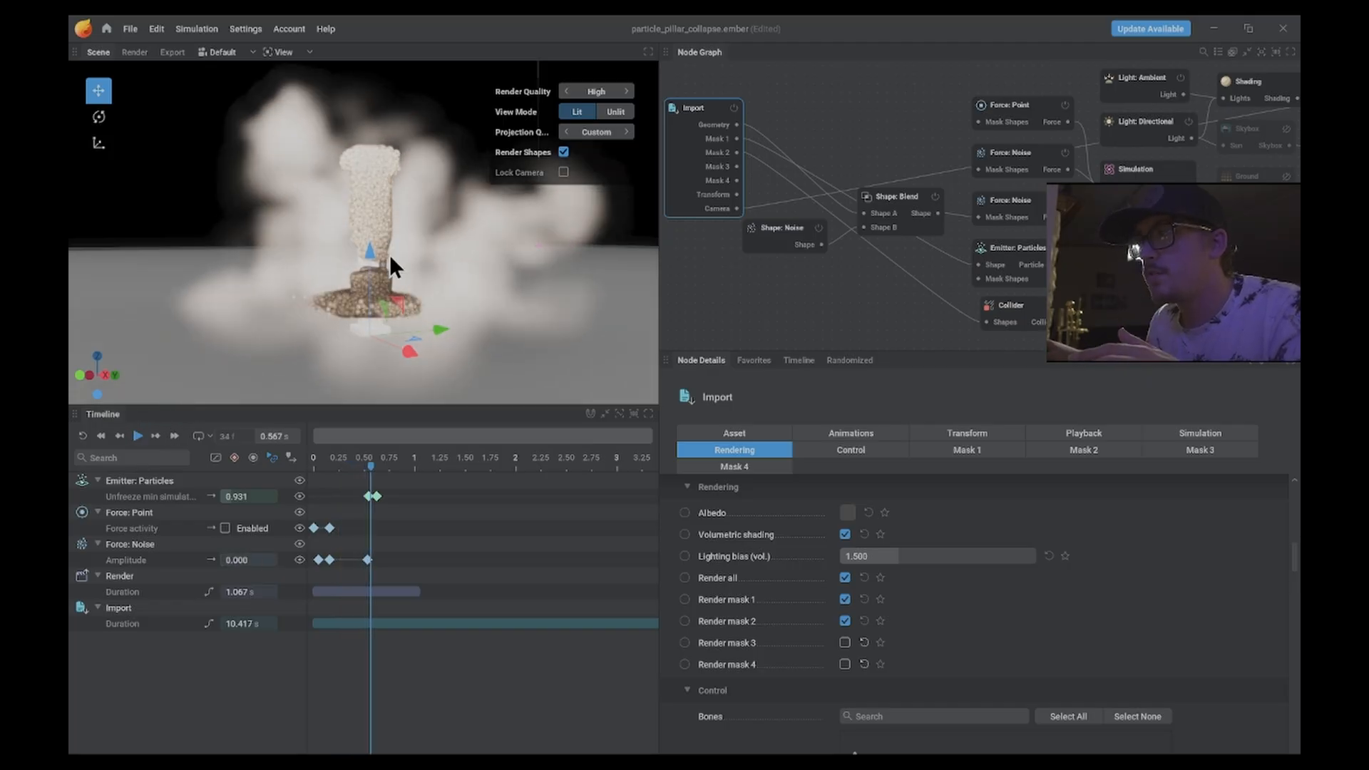
scroll(400, 264, "up", 8)
scroll(411, 275, "down", 8)
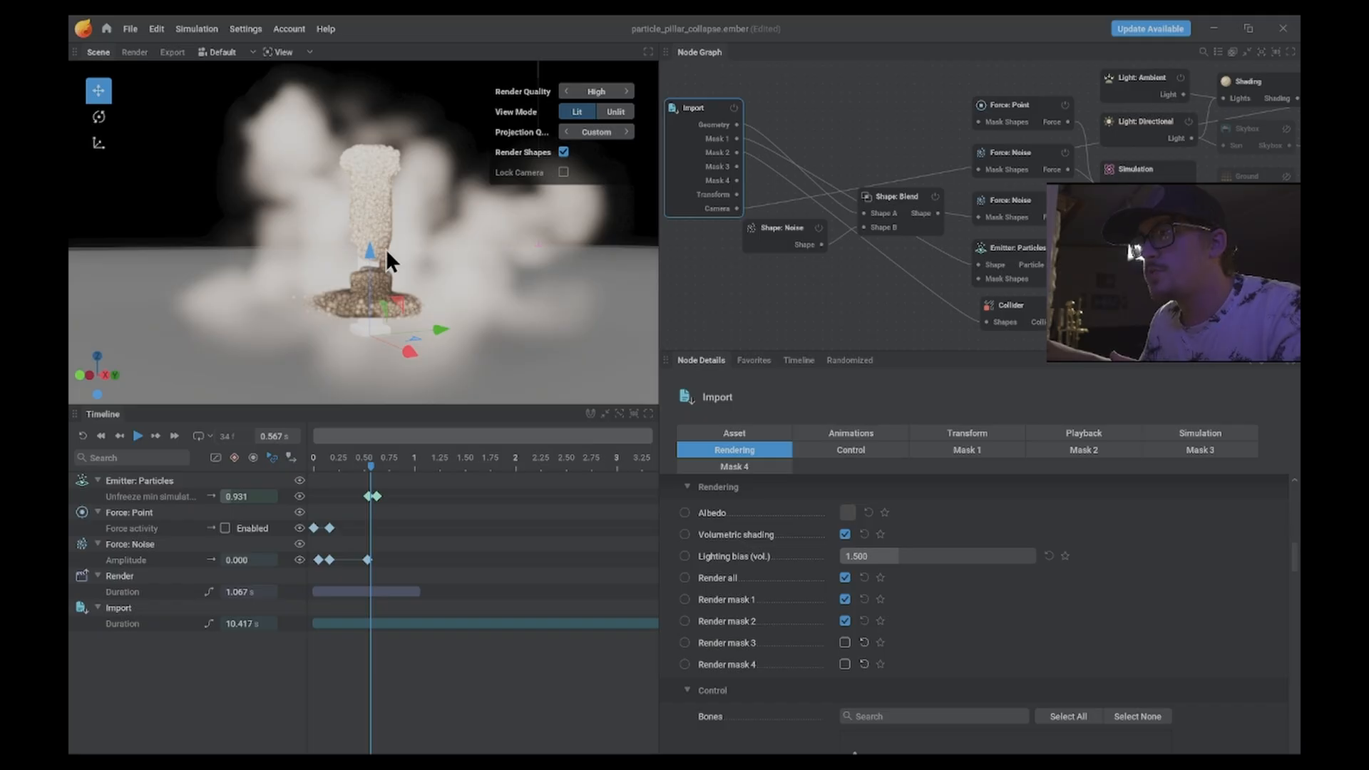
middle_click_drag(457, 264, 328, 139)
scroll(493, 311, "up", 4)
middle_click_drag(419, 255, 490, 306)
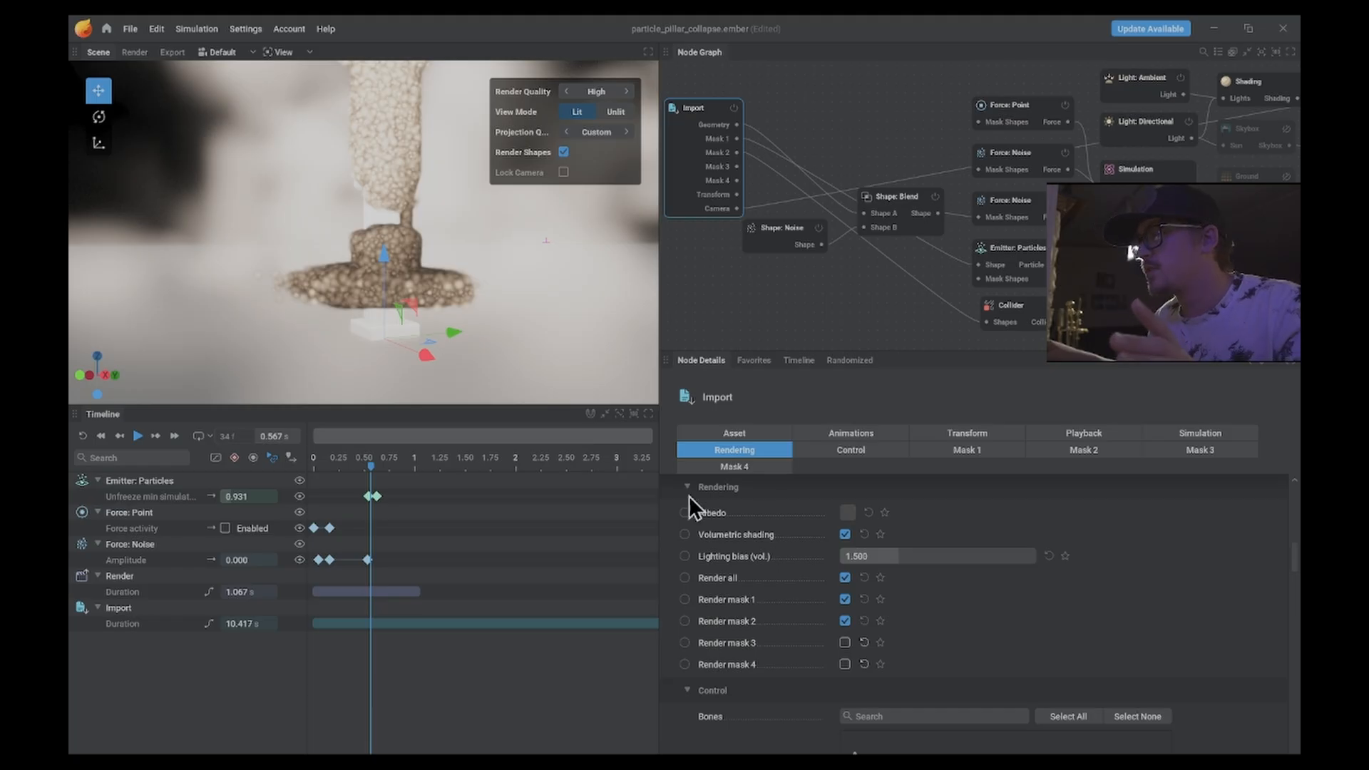
- Scale and center the imported asset to fit, and check the column and ground against the simulation bounds
left_click(999, 438)
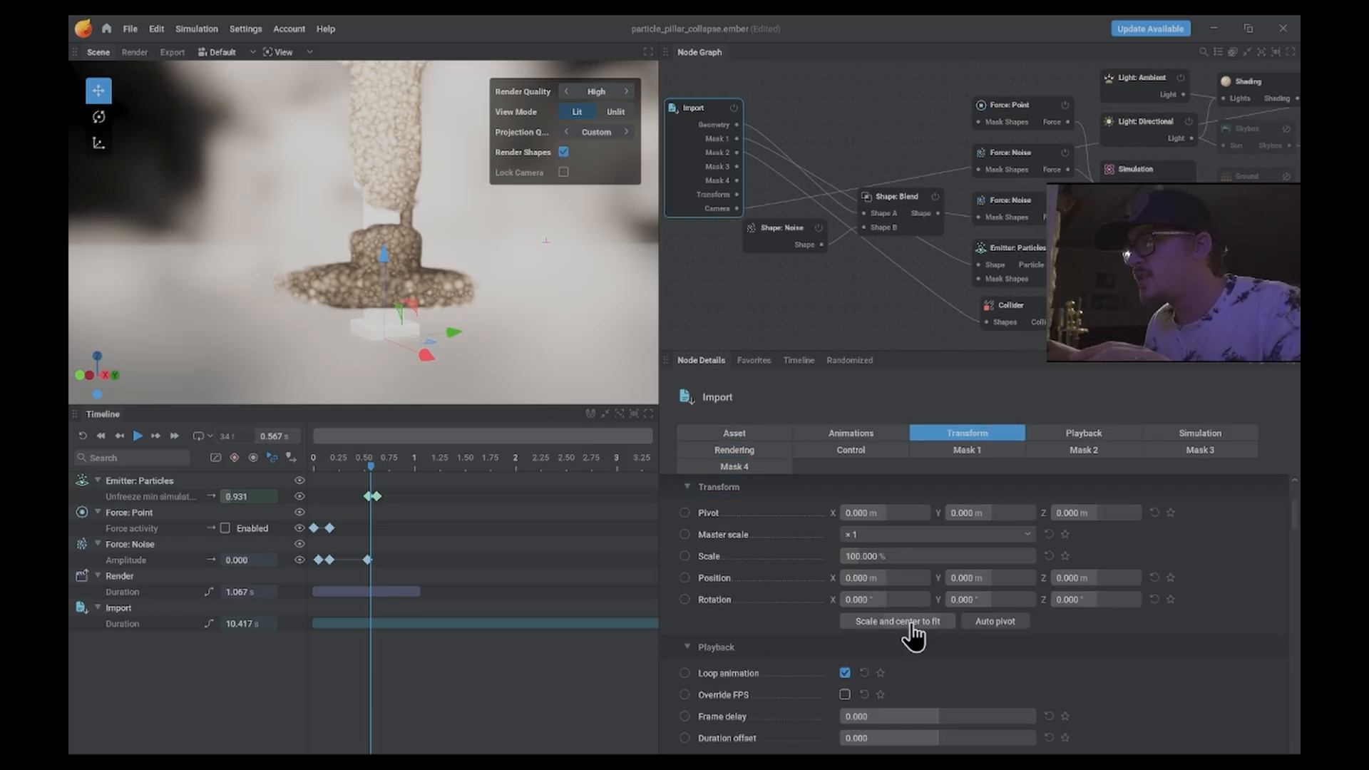
left_click(898, 621)
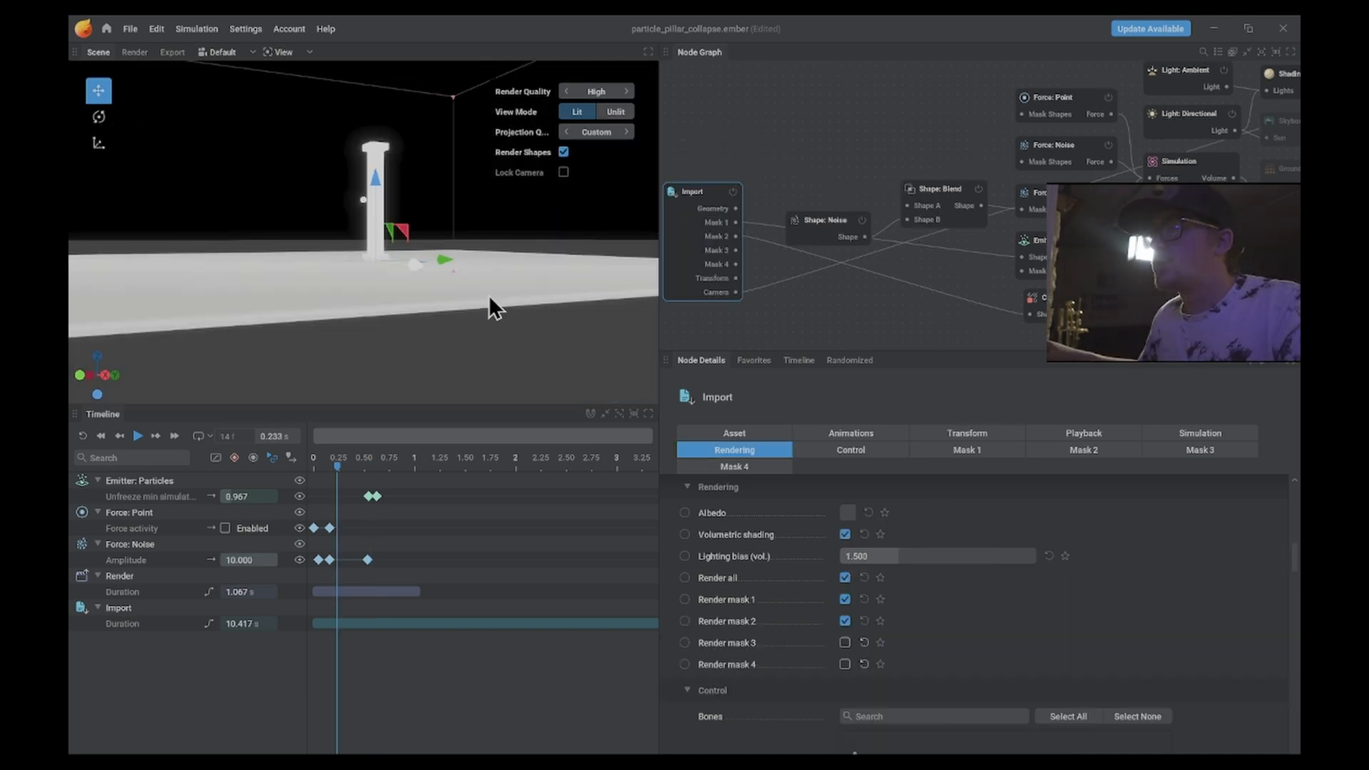
scroll(488, 294, "up", 2)
scroll(439, 279, "down", 1)
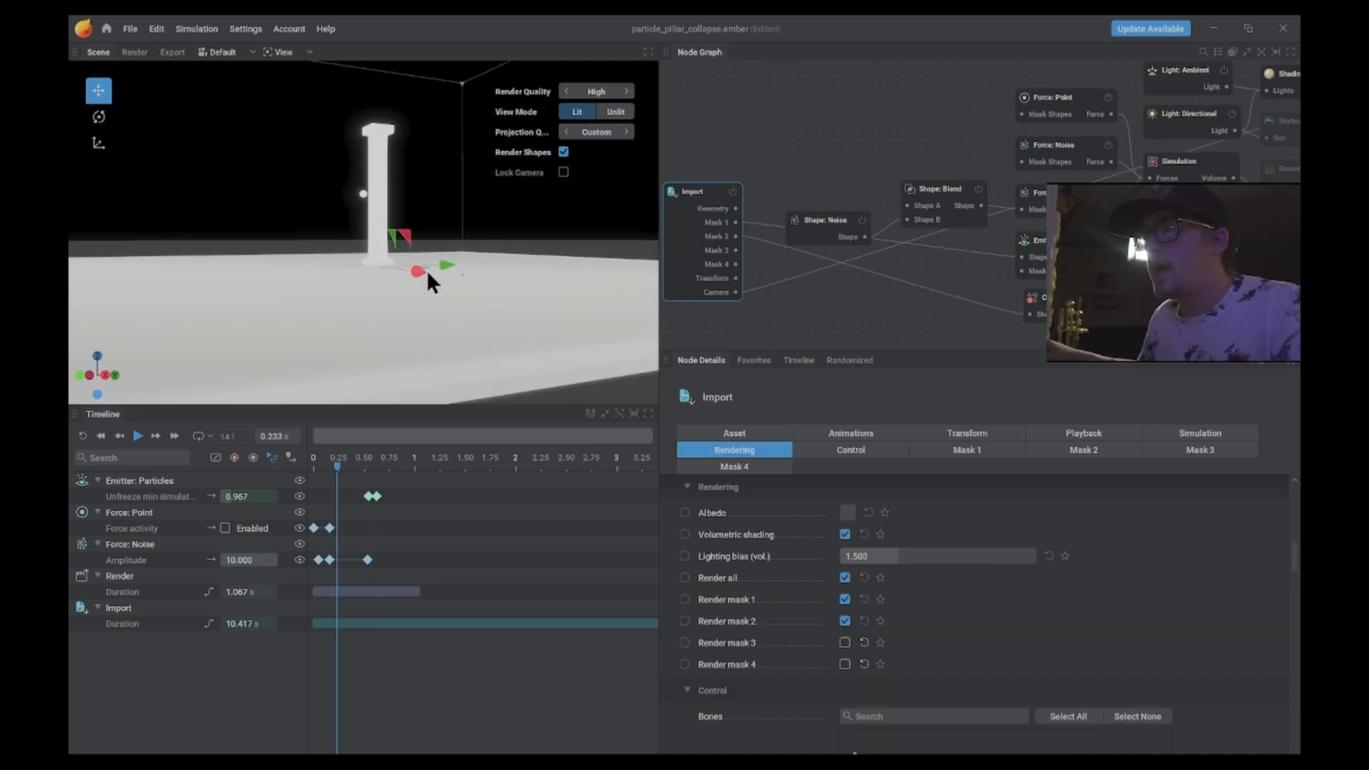
scroll(412, 234, "down", 3)
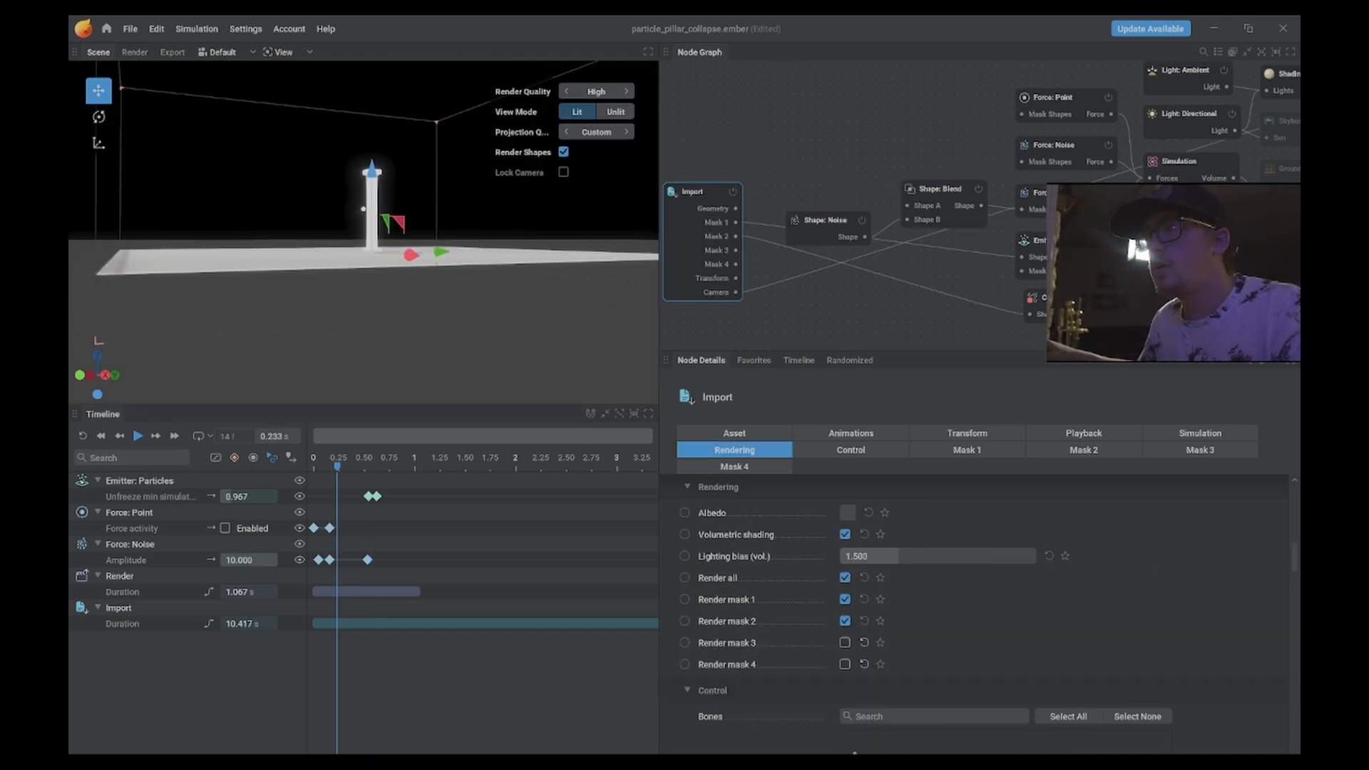
middle_click_drag(420, 170, 405, 195)
scroll(405, 195, "down", 5)
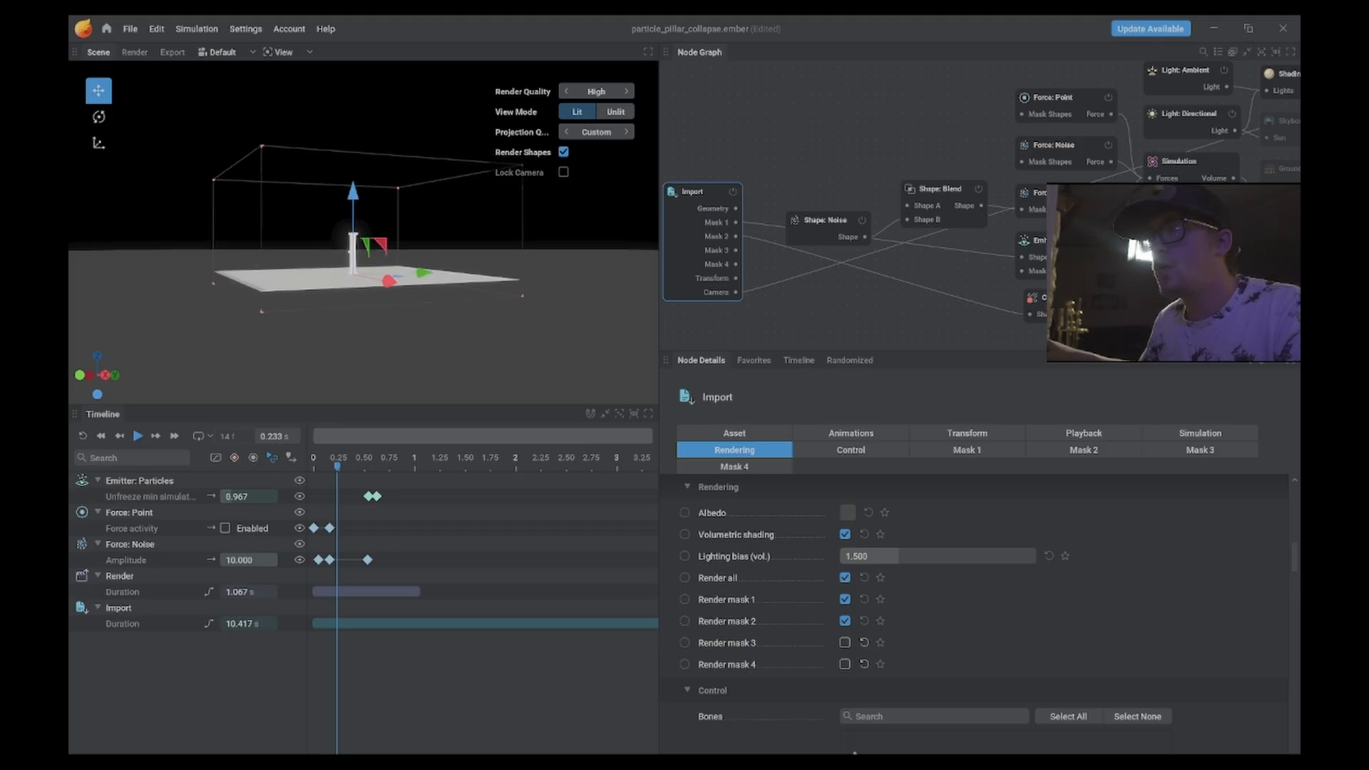
scroll(366, 220, "up", 6)
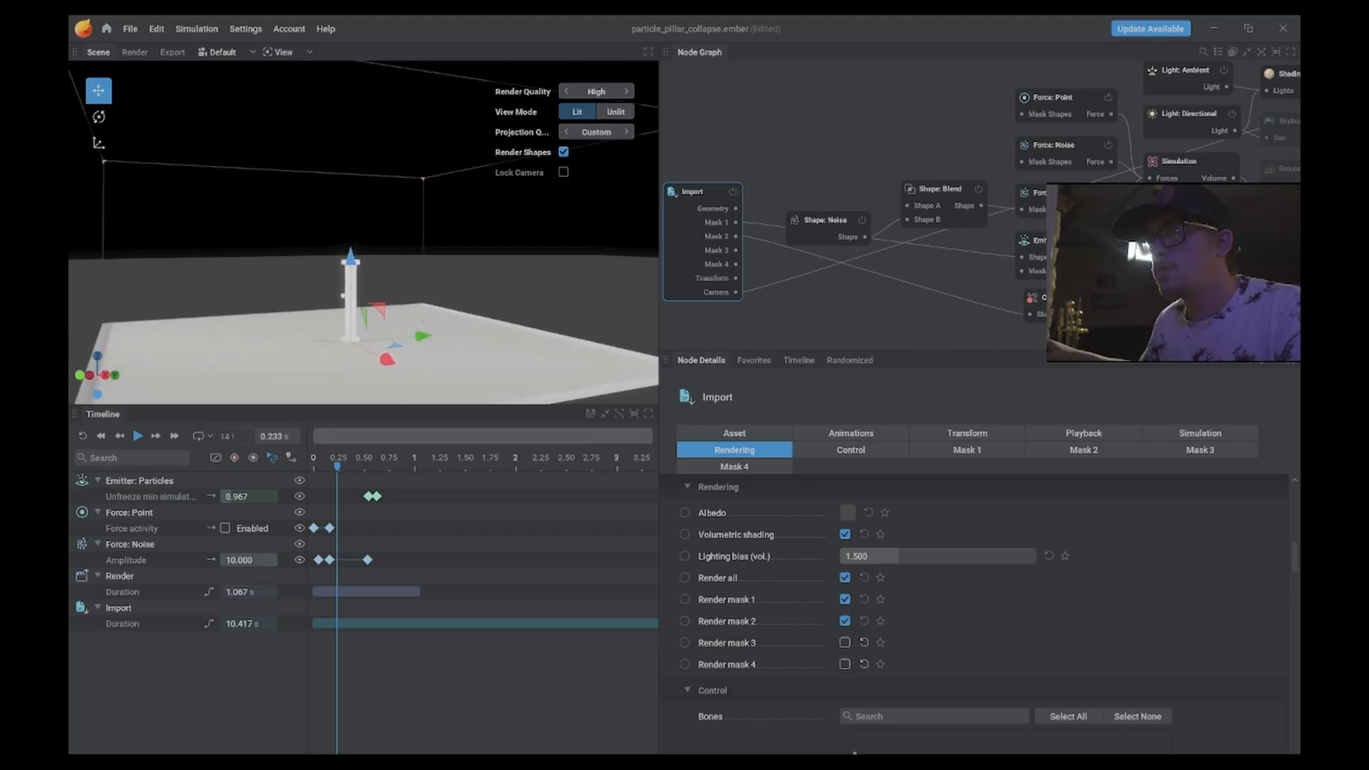
right_click_drag(385, 246, 458, 361)
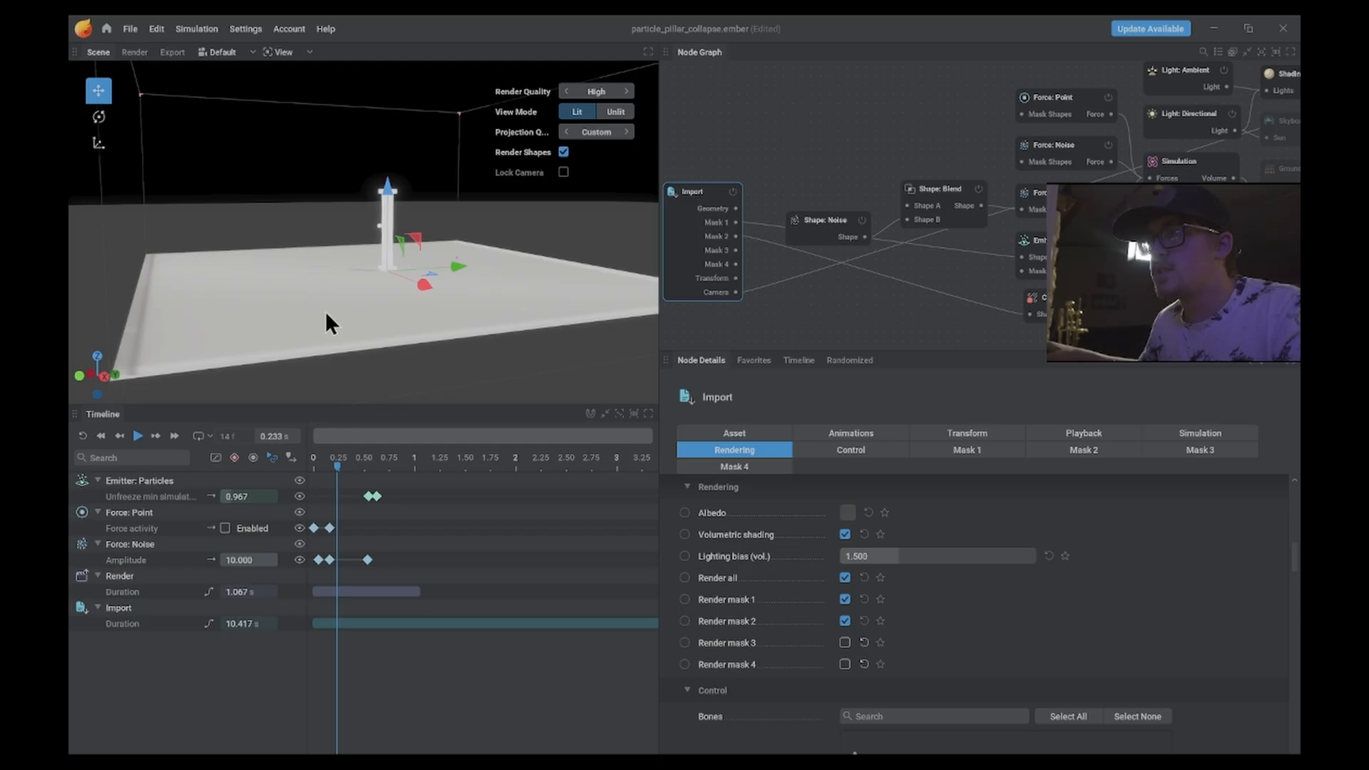
- Set the Import node's transform scale to 1000% and check the enlarged column within the simulation bounds
scroll(830, 563, "up", 10)
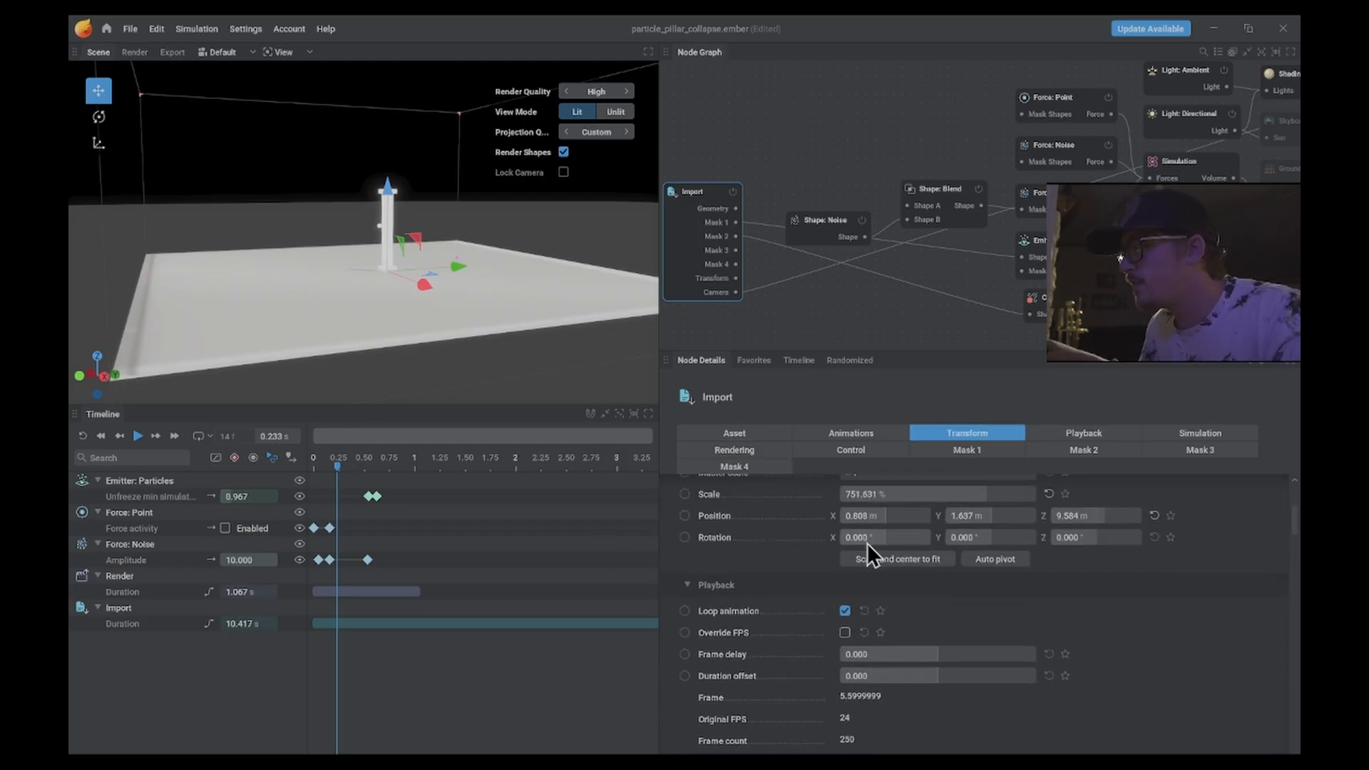
scroll(867, 544, "up", 3)
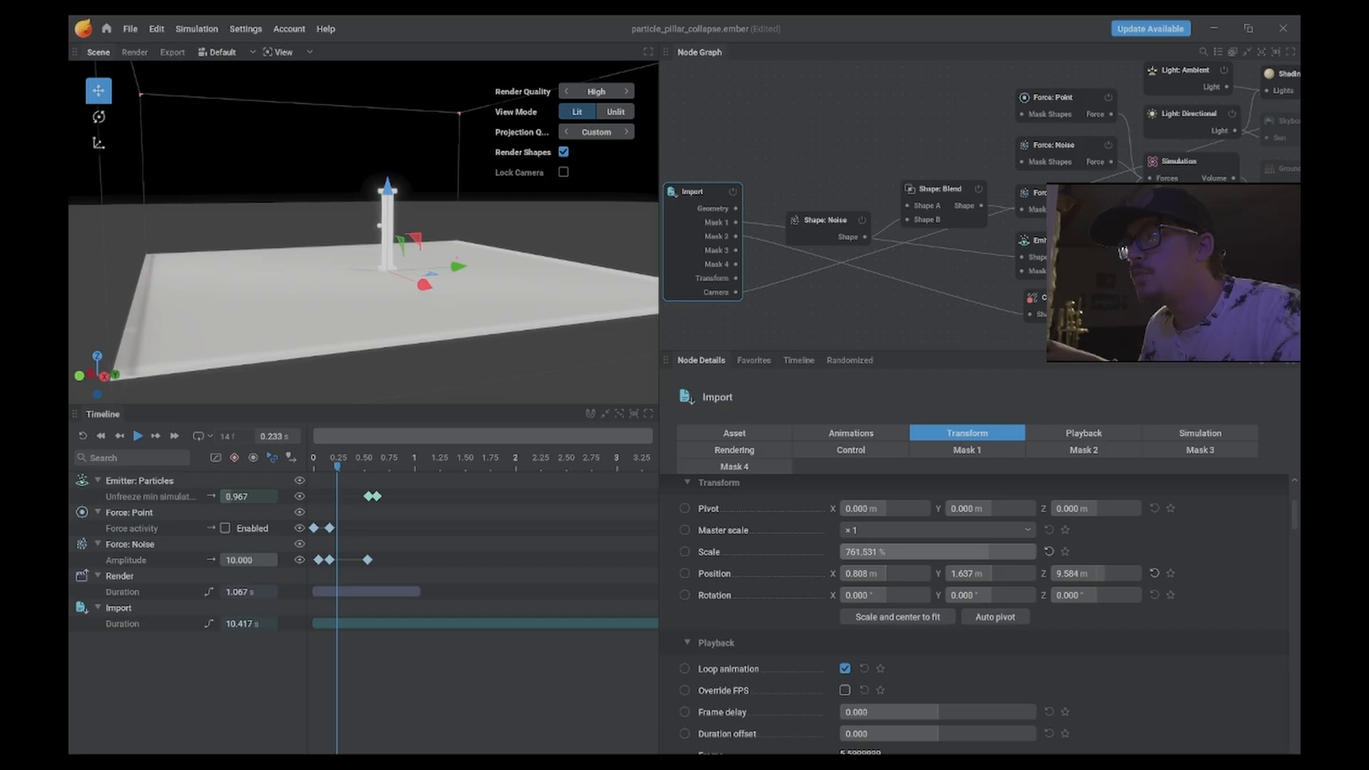
left_click_drag(887, 553, 927, 553)
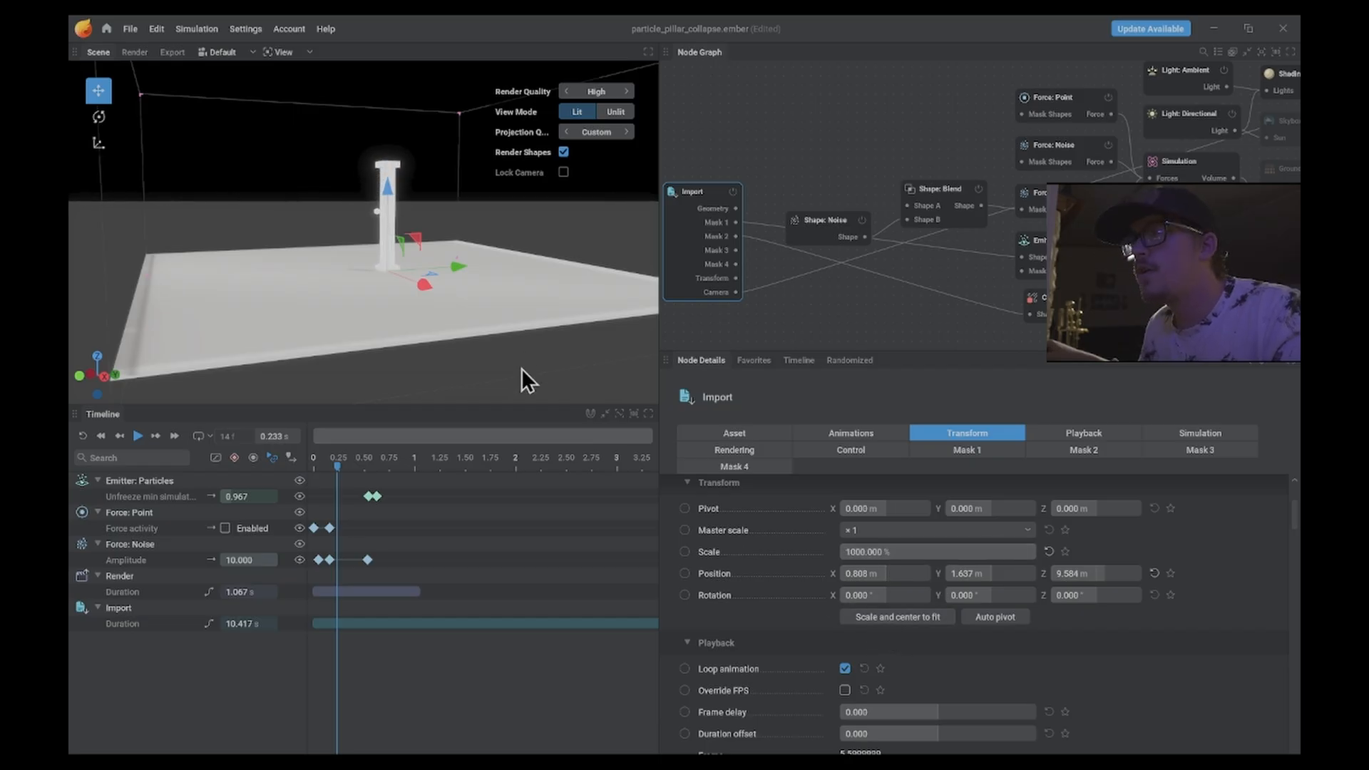
scroll(415, 196, "down", 5)
middle_click_drag(412, 191, 413, 207)
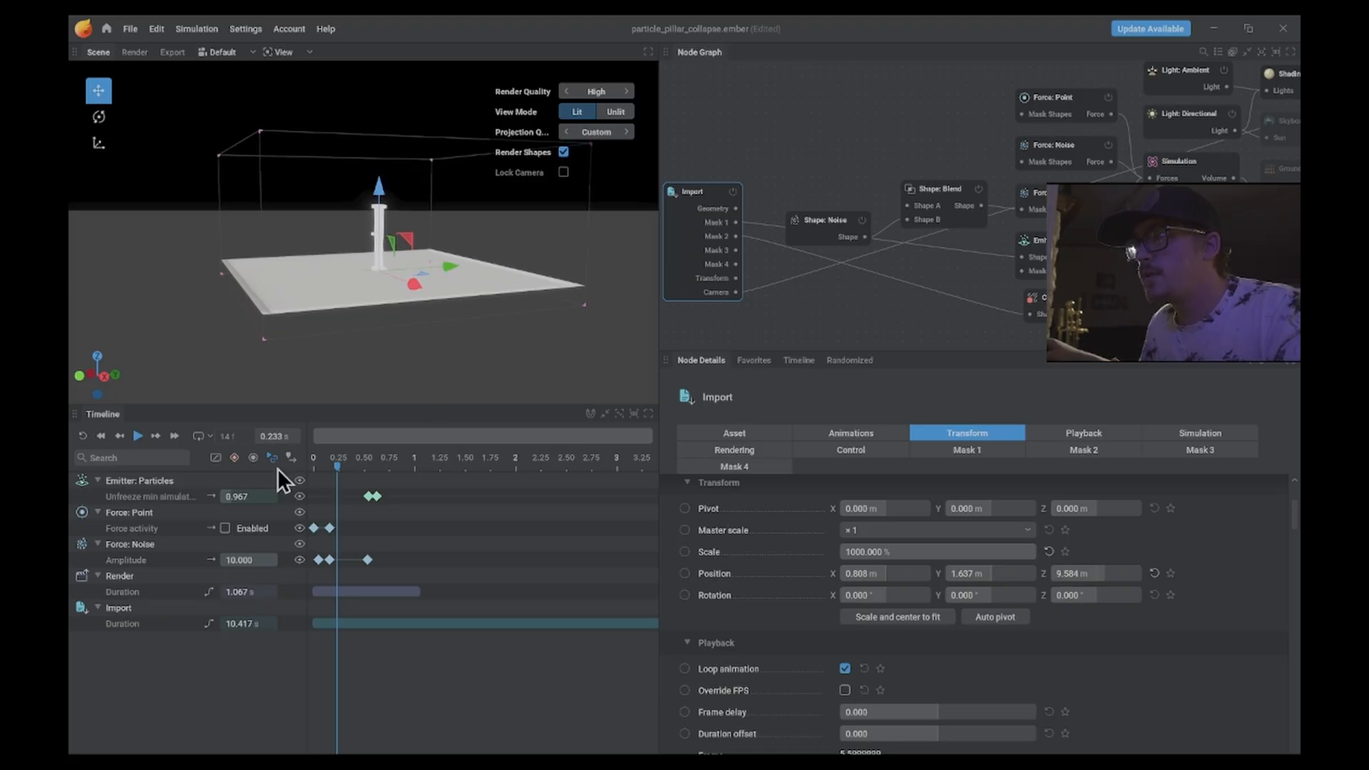
- Restart the simulation, play it to about 1.5 s to check the column's collapse, and rewind to the start
left_click(82, 435)
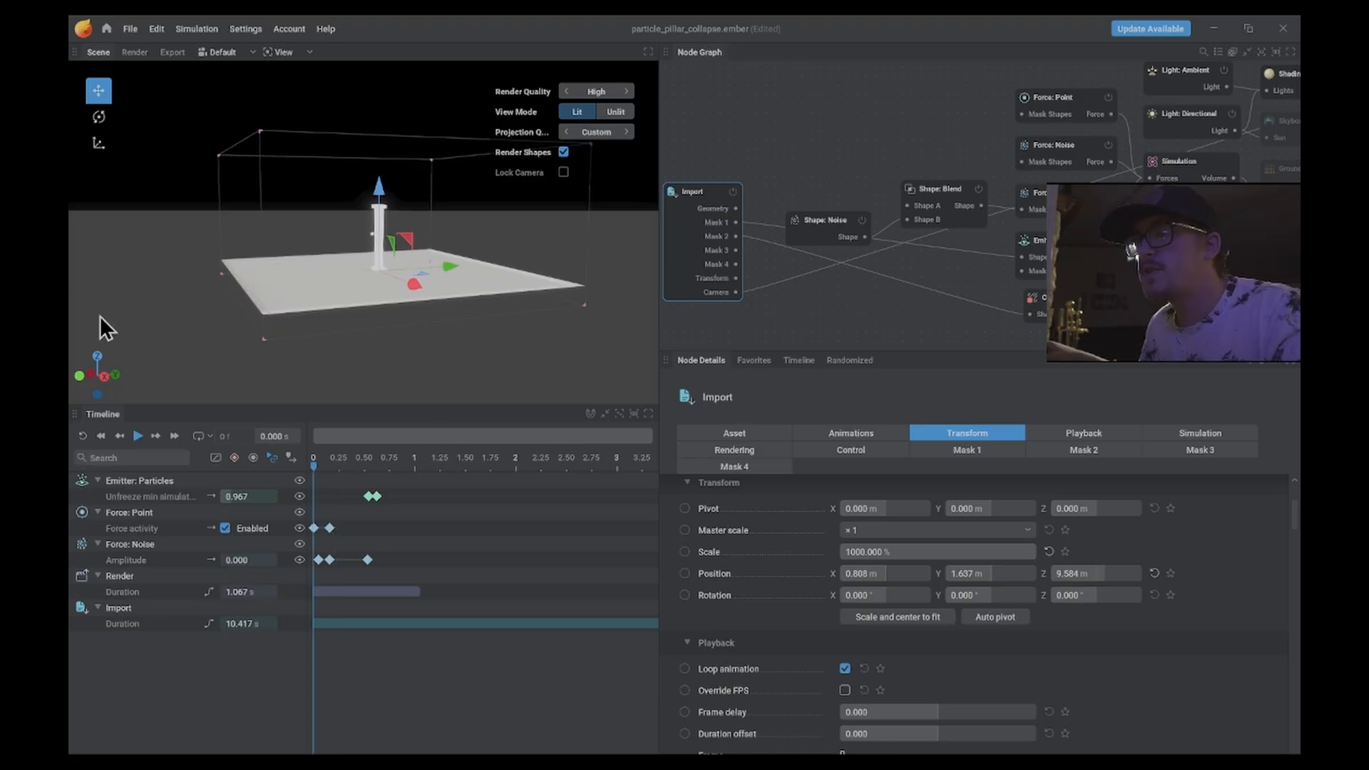
key("space")
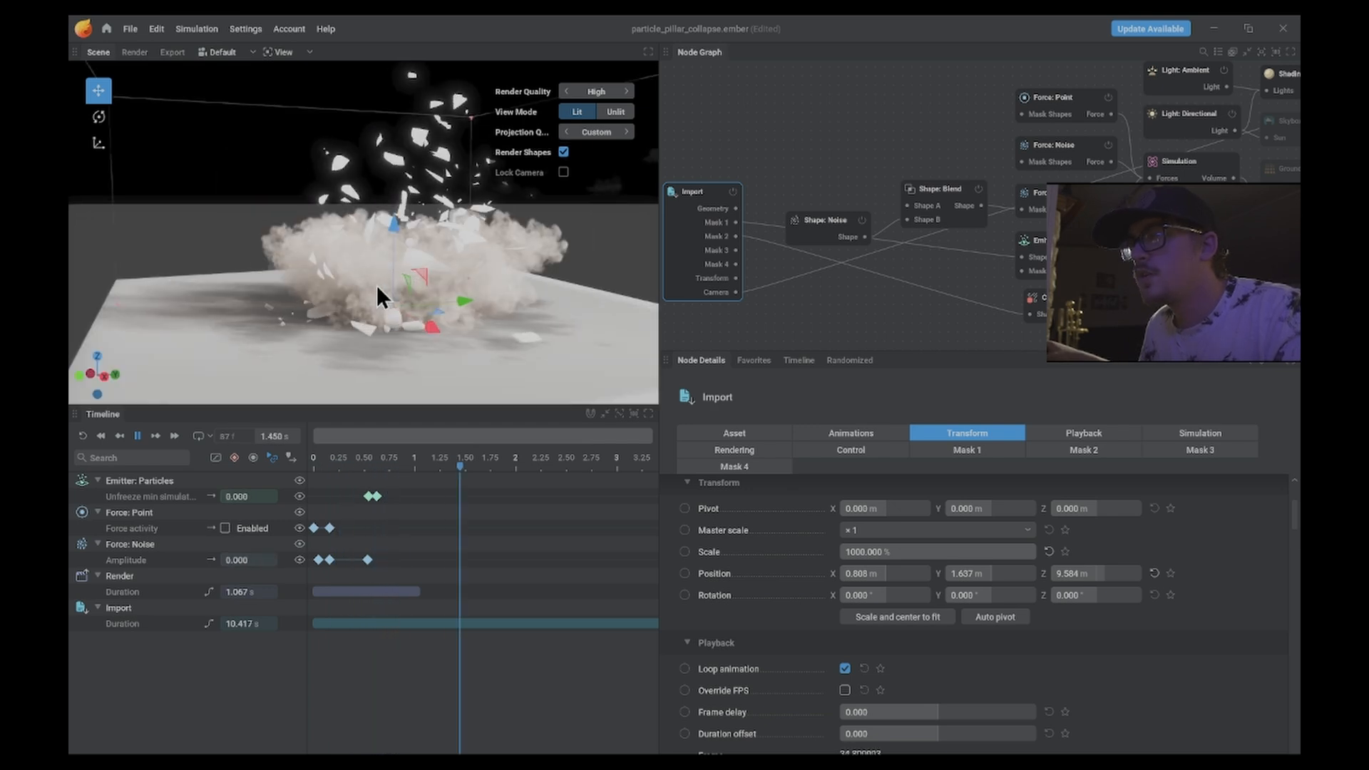
key("space")
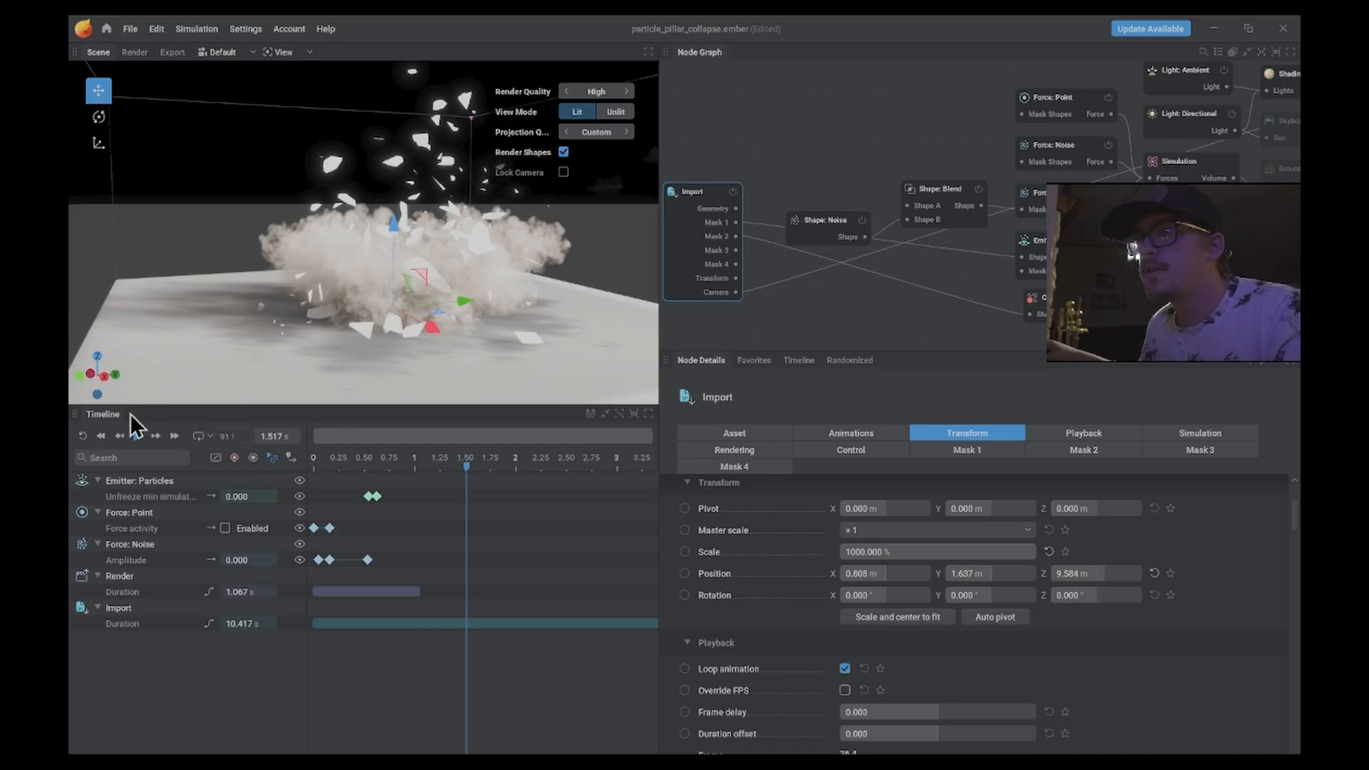
left_click(101, 436)
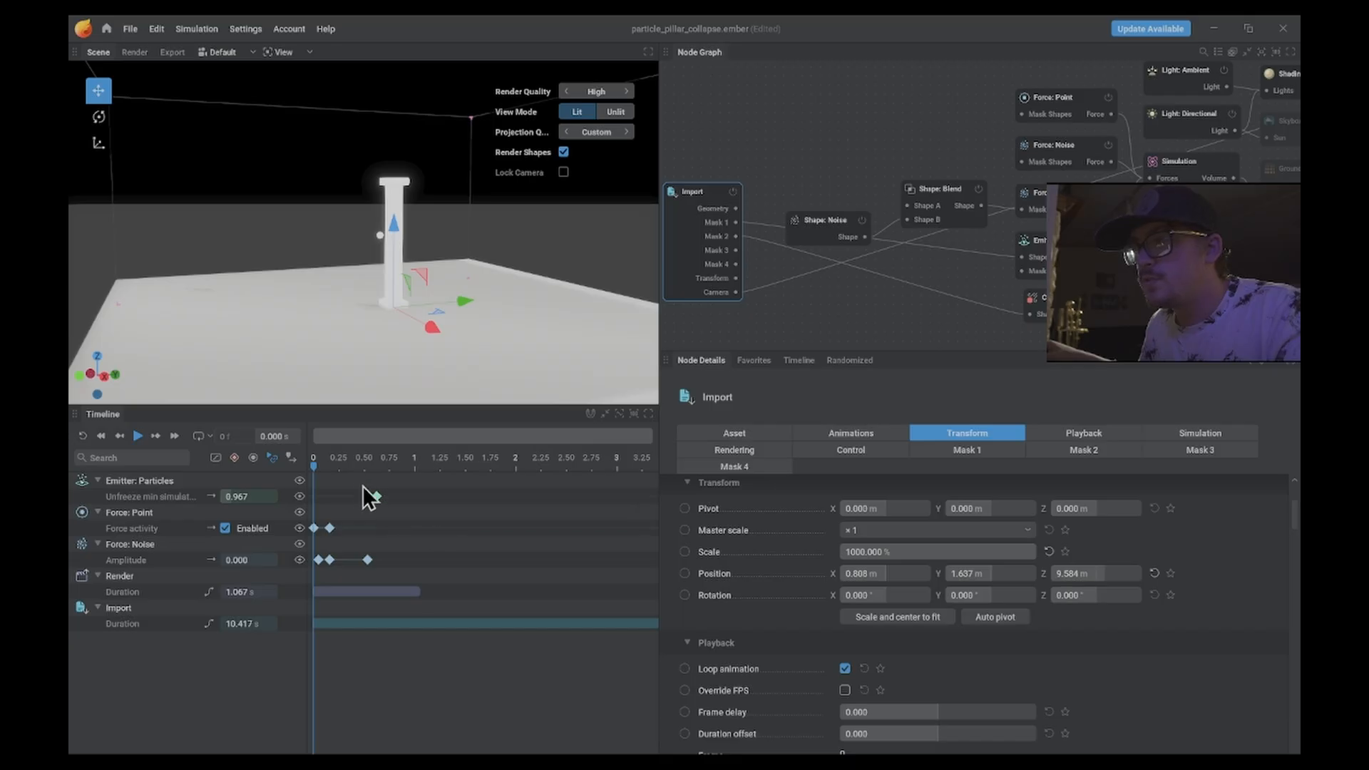
- Shift the particle emitter's unfreeze keyframes to about 0.83 s and the Force: Point and Force: Noise keyframes to start around 0.75 s
left_click_drag(331, 460, 398, 460)
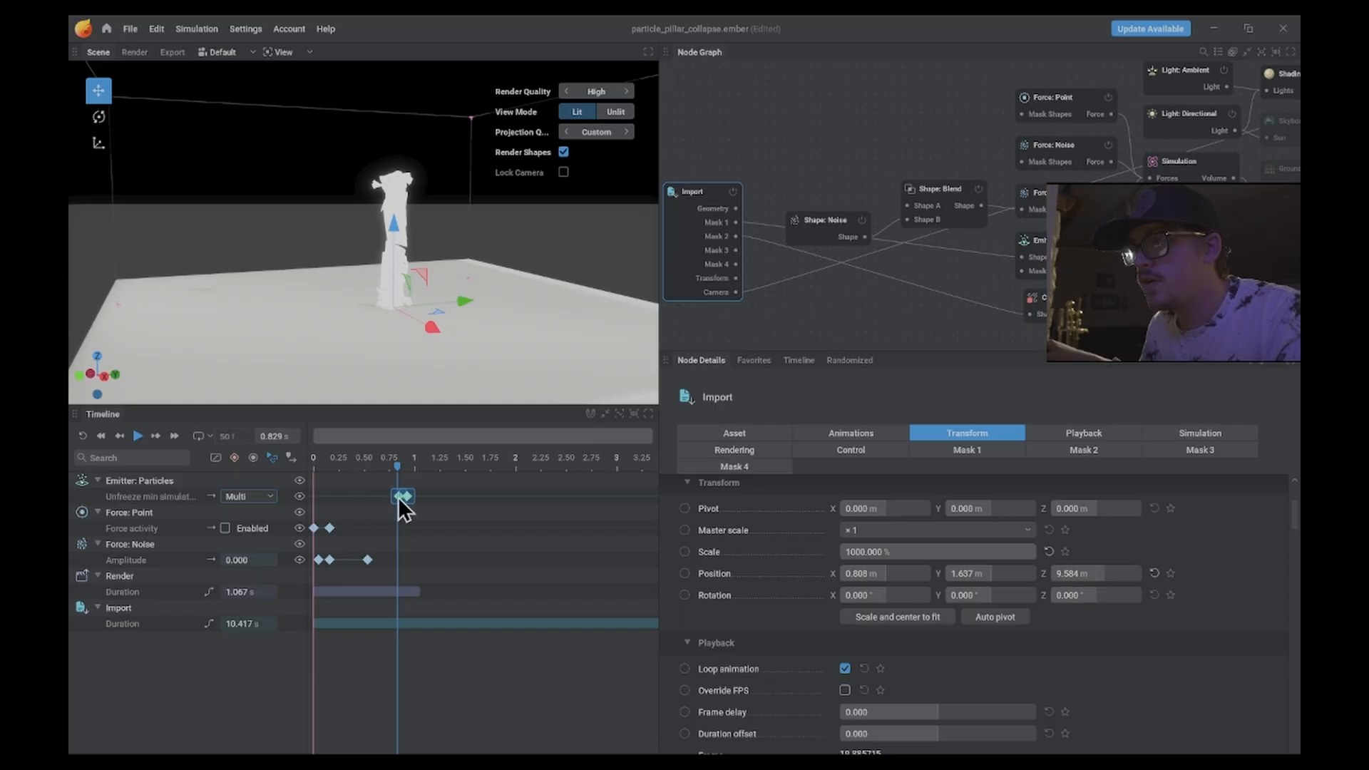
left_click_drag(337, 458, 312, 454)
key("space")
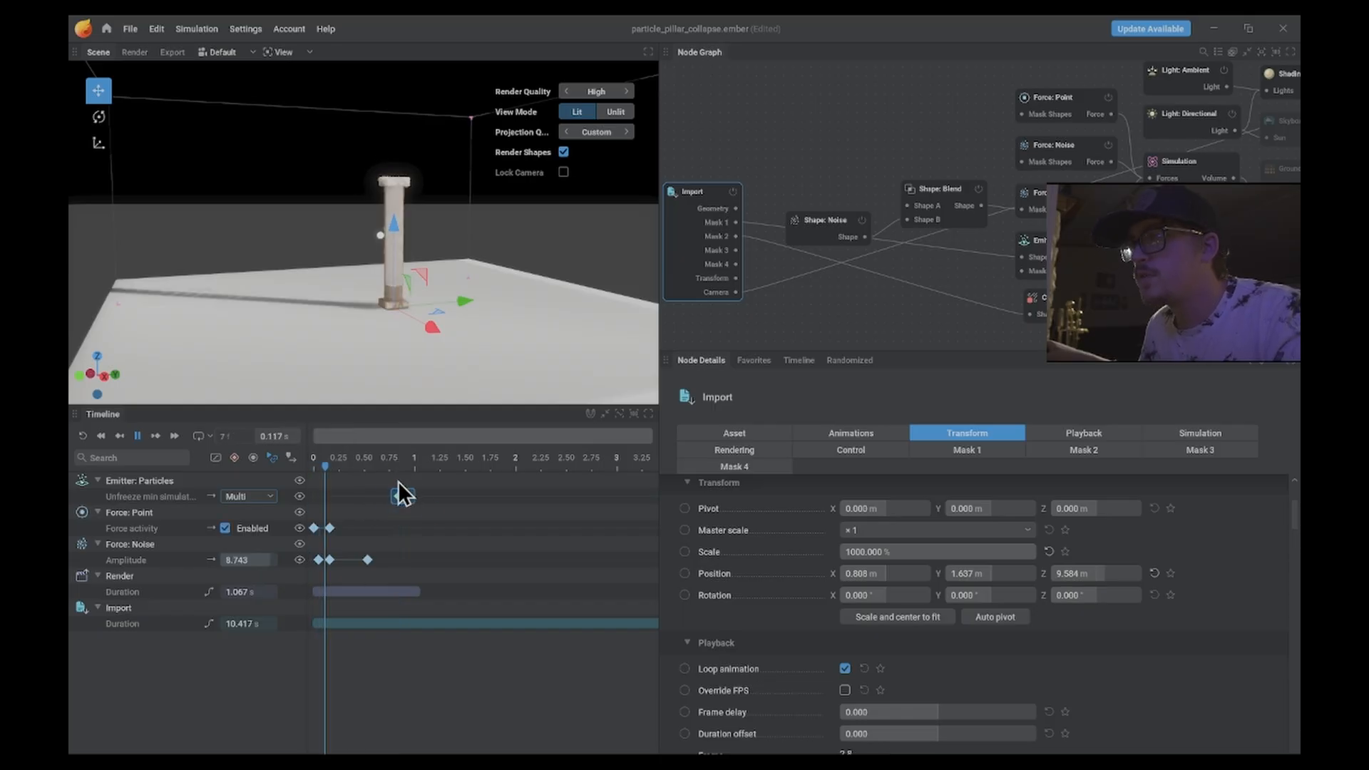
key("space")
left_click_drag(438, 502, 393, 529)
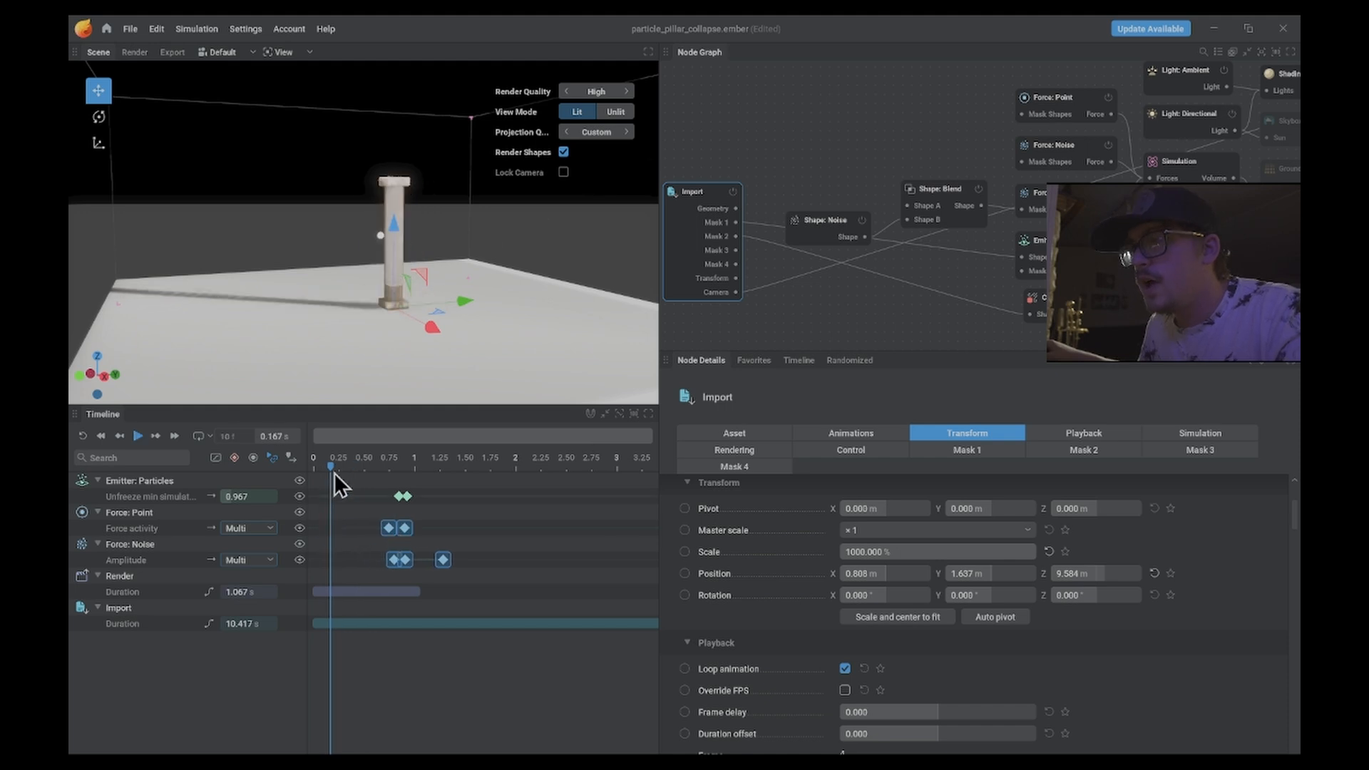
left_click_drag(332, 468, 301, 462)
- Keyframe the Emitter: Particles burst emission to be off at 0.844 s and on at 0.890 s
left_click(398, 499)
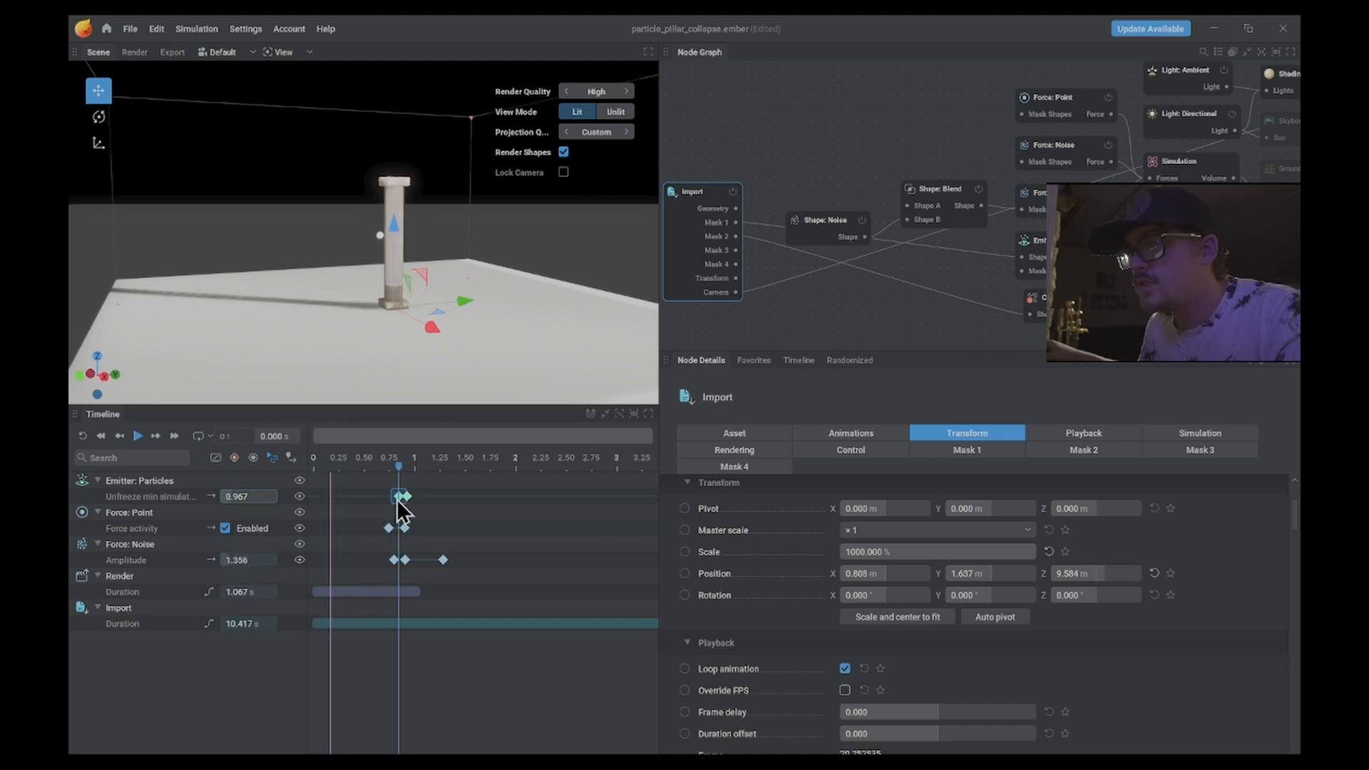
left_click(1054, 246)
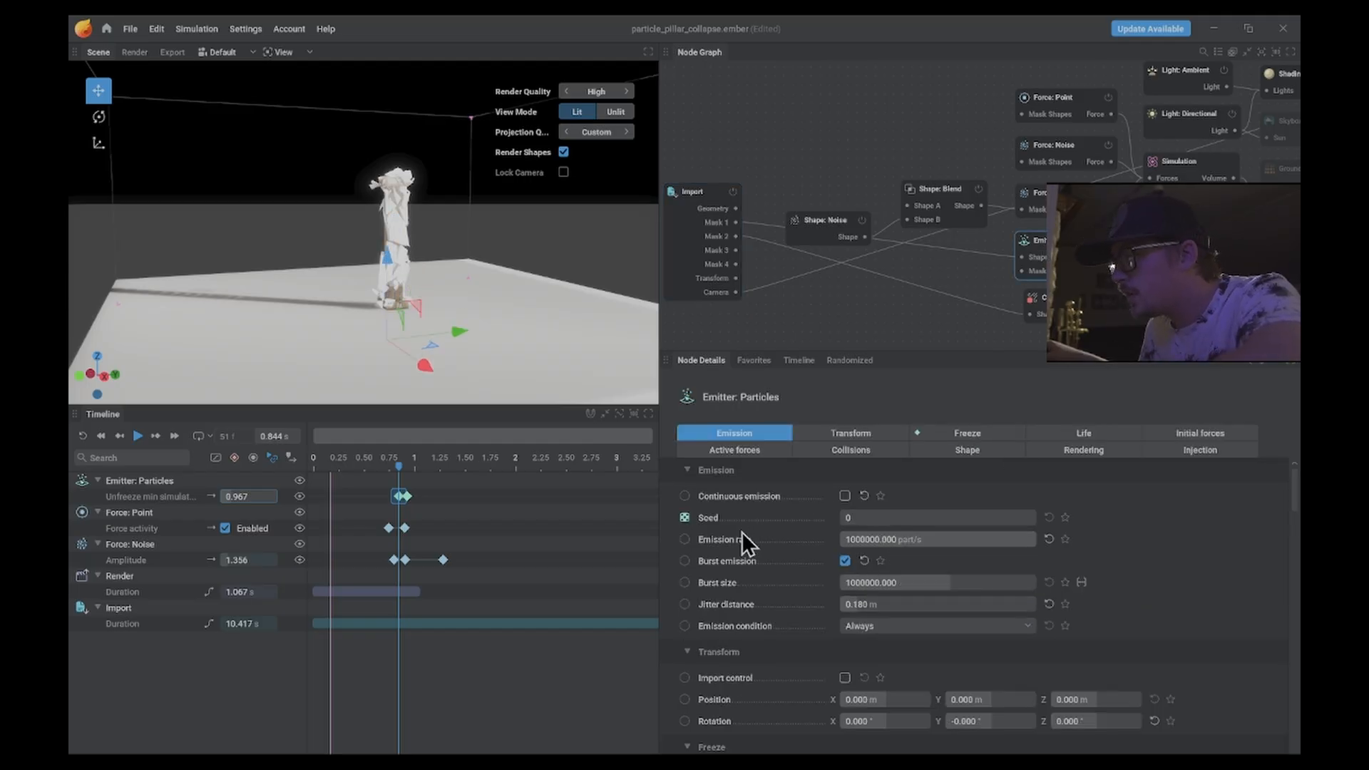
left_click(845, 561)
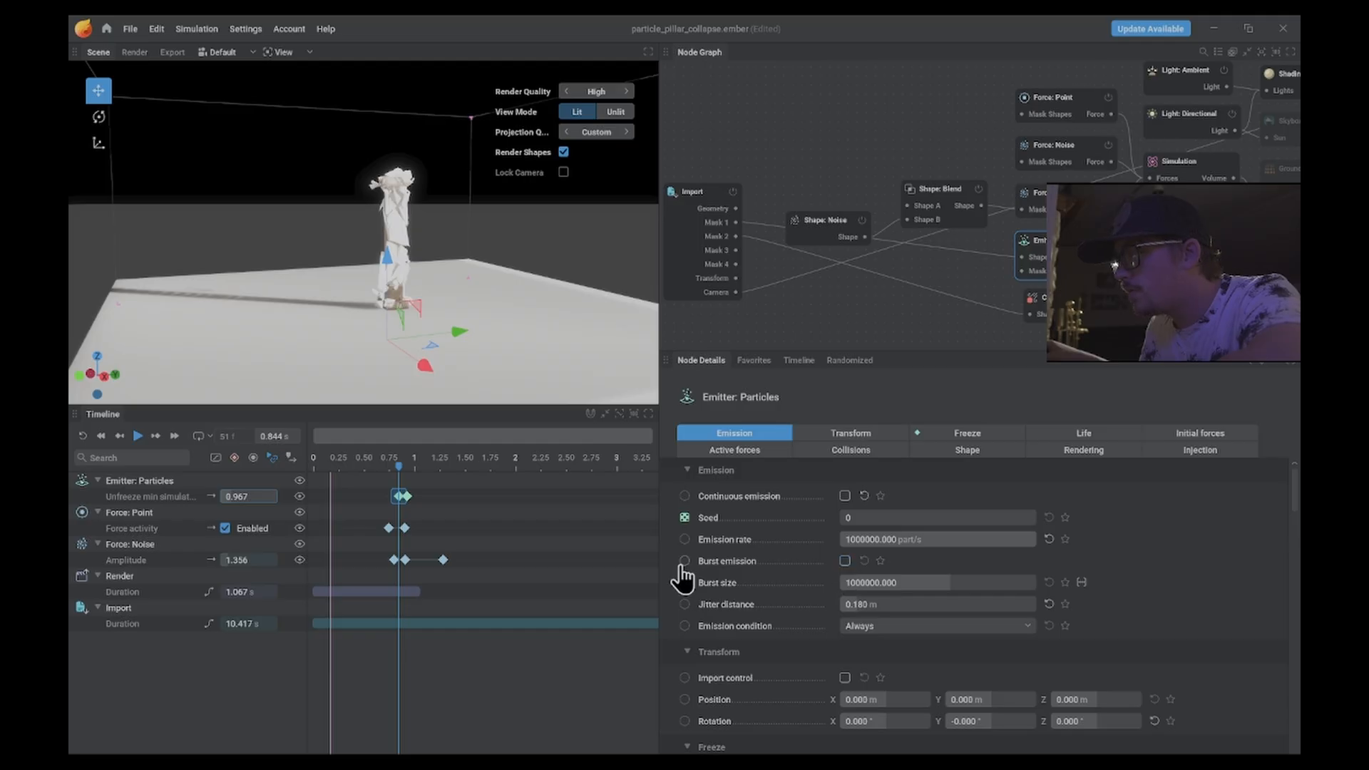
left_click(685, 562)
left_click(667, 518)
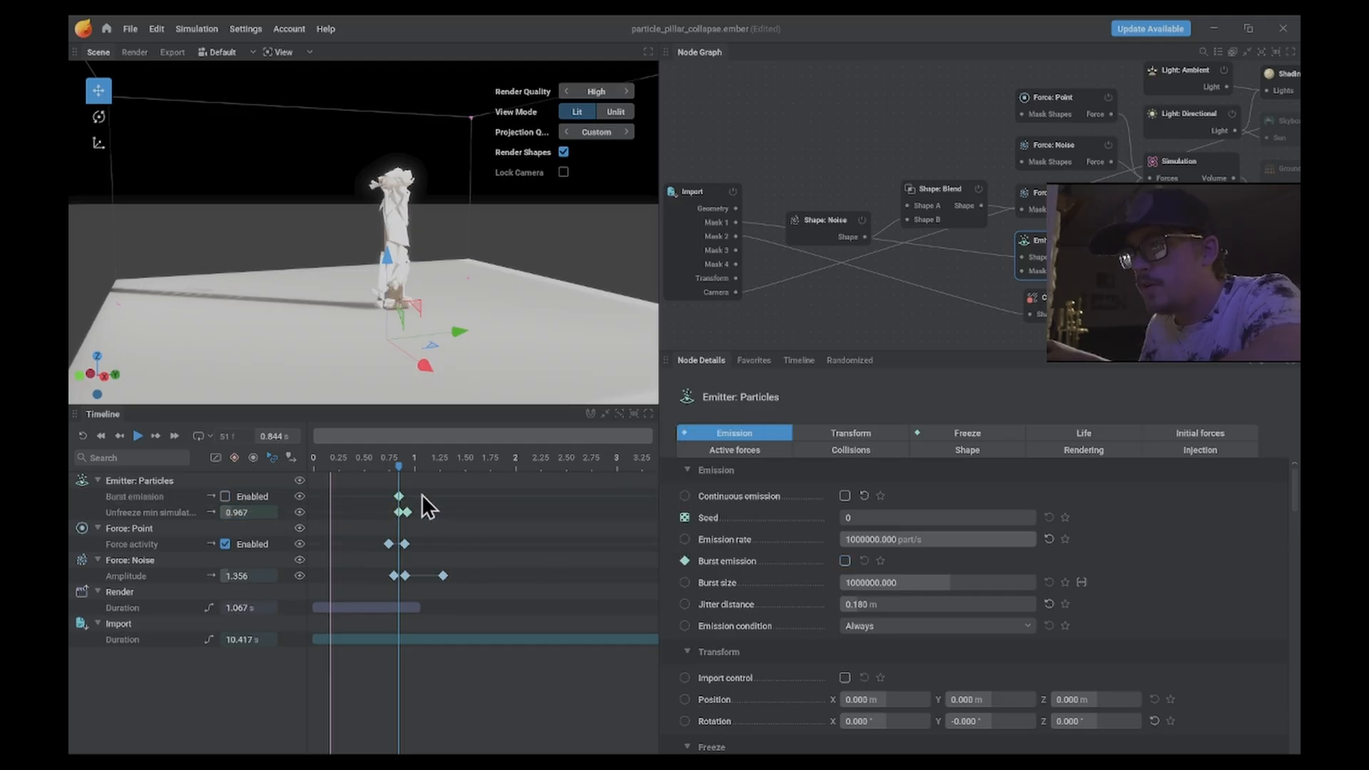
left_click_drag(399, 467, 404, 467)
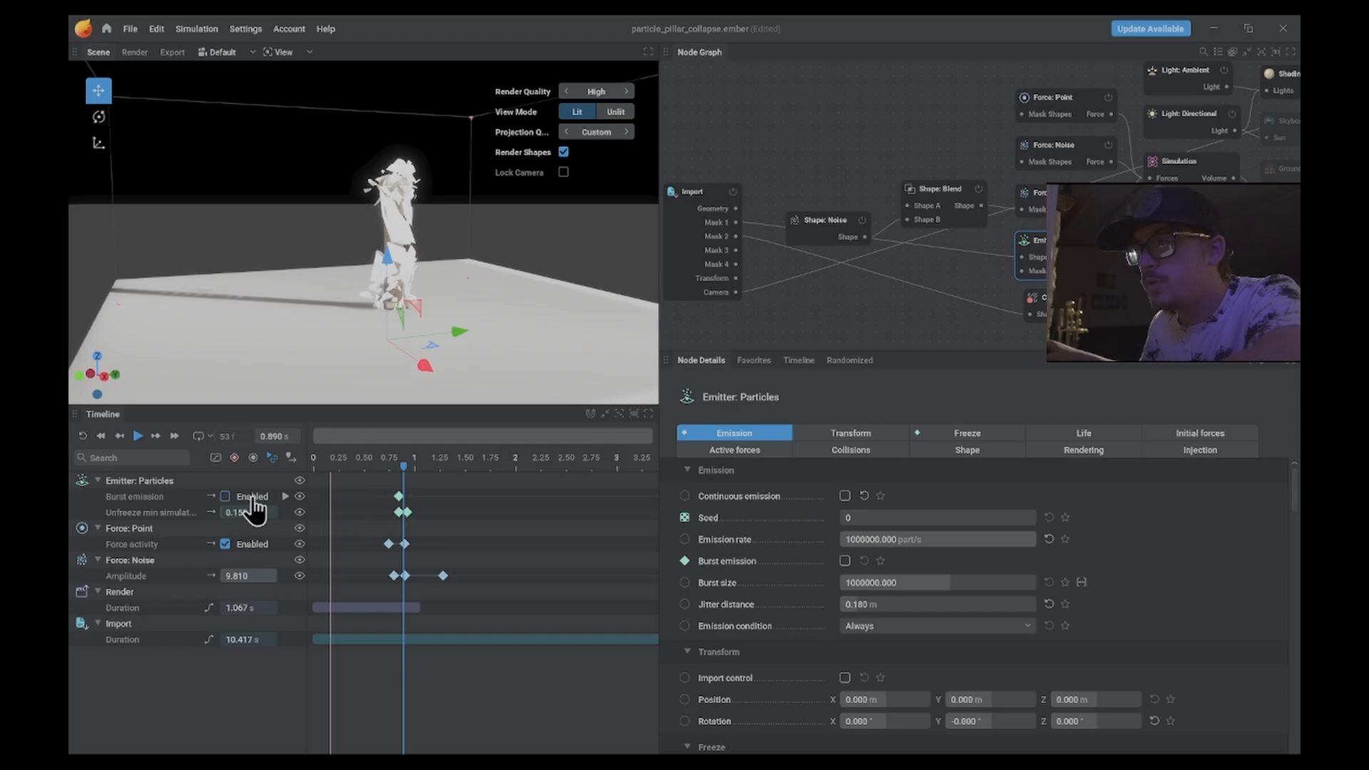
left_click(226, 497)
- Replay the simulation from the start to check the burst timing, and return the playhead to about 0.78 s
left_click(82, 437)
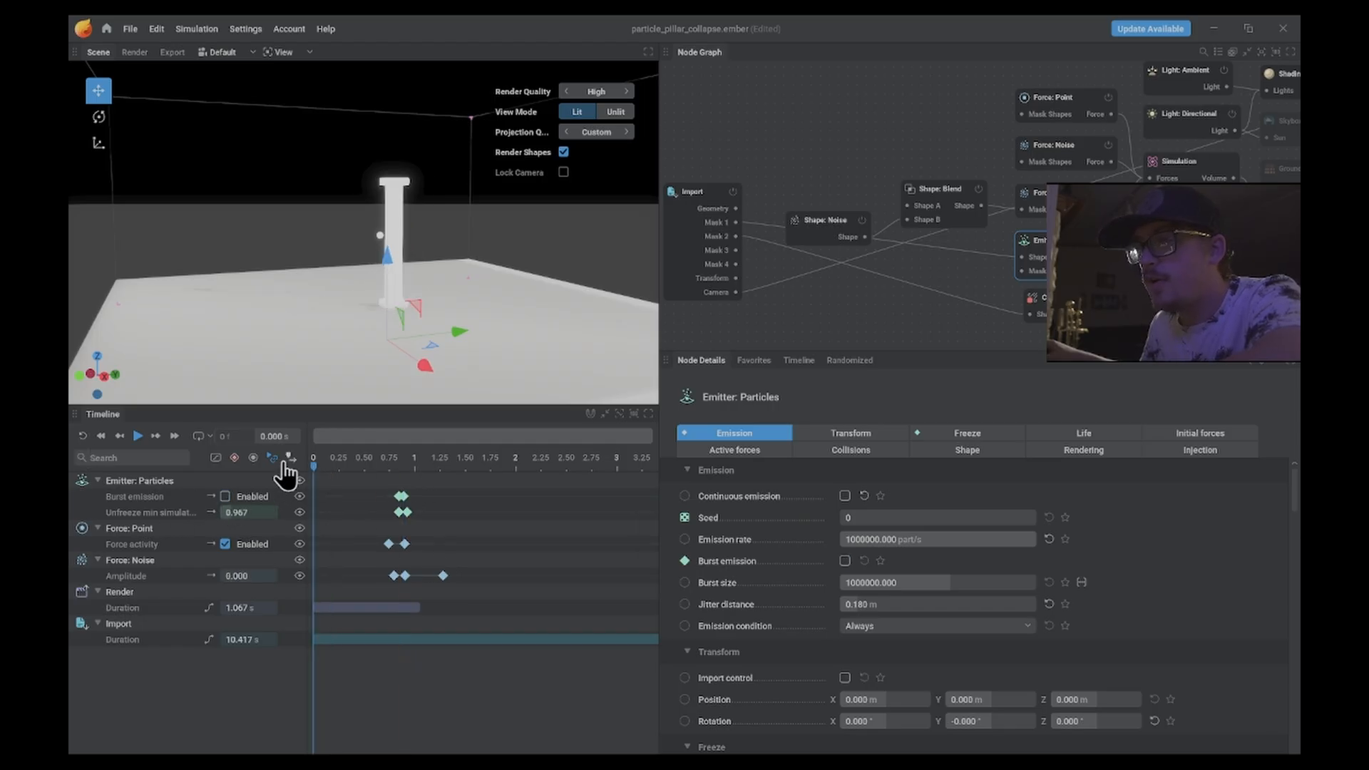
left_click(137, 437)
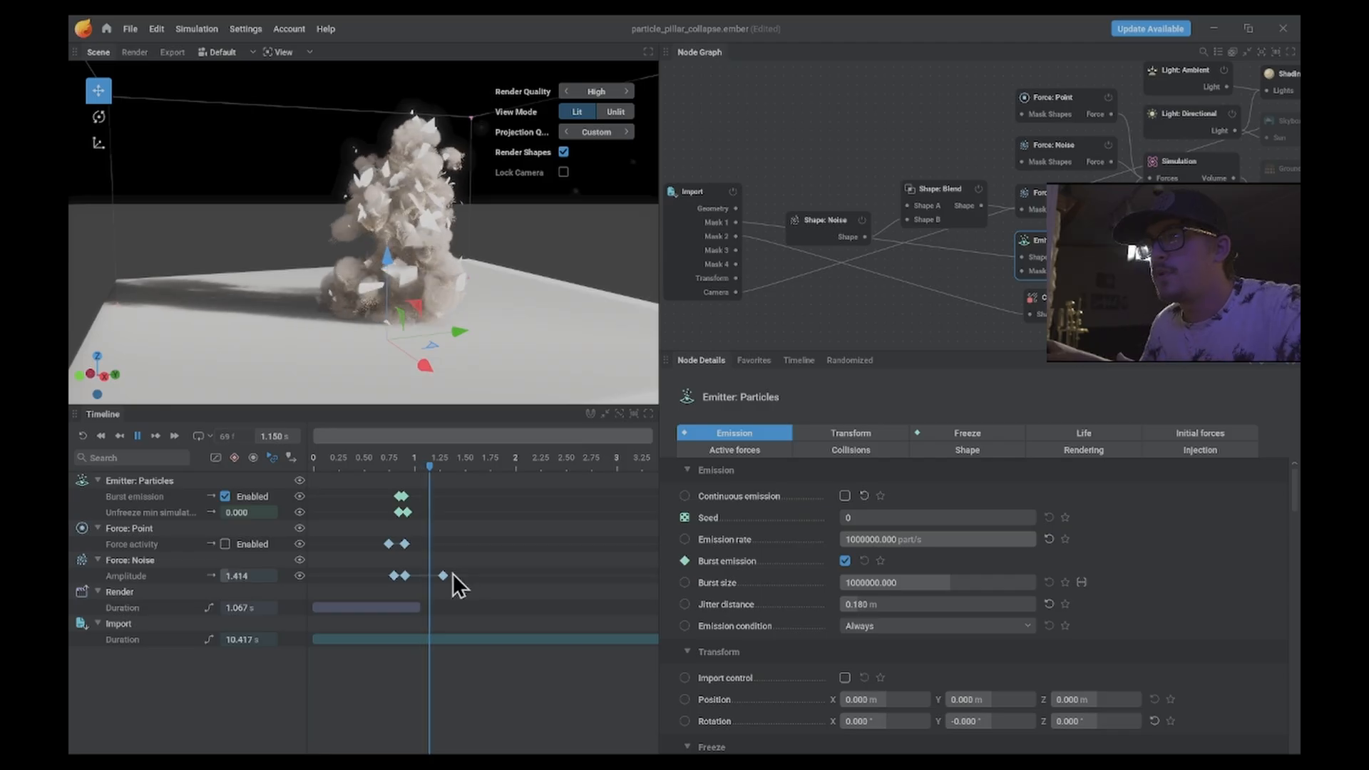
key("space")
left_click(393, 461)
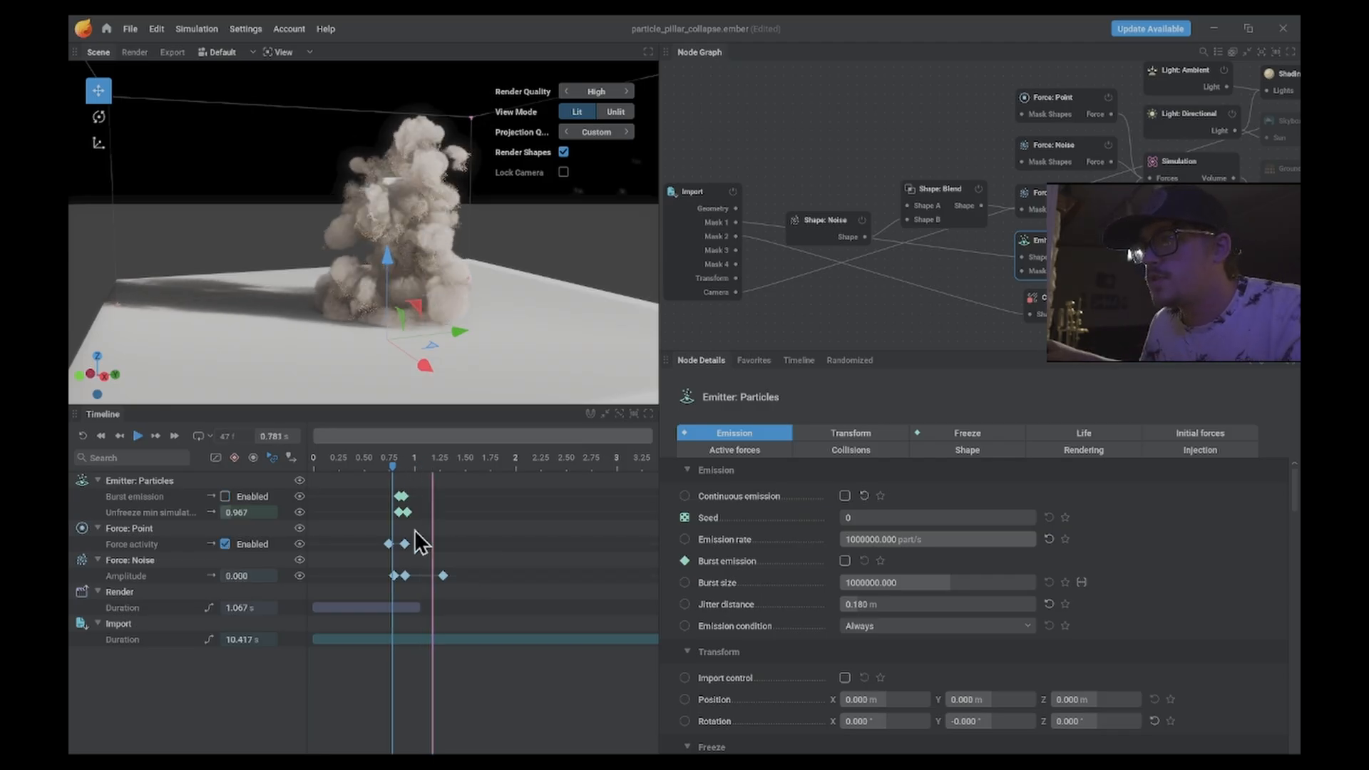
- Move the emitter's burst emission keyframes to about 0.73 s and 0.77 s, and its unfreeze keyframes to about 0.69 s and 0.77 s
scroll(400, 531, "up", 8)
middle_click_drag(398, 529, 525, 559)
left_click(83, 437)
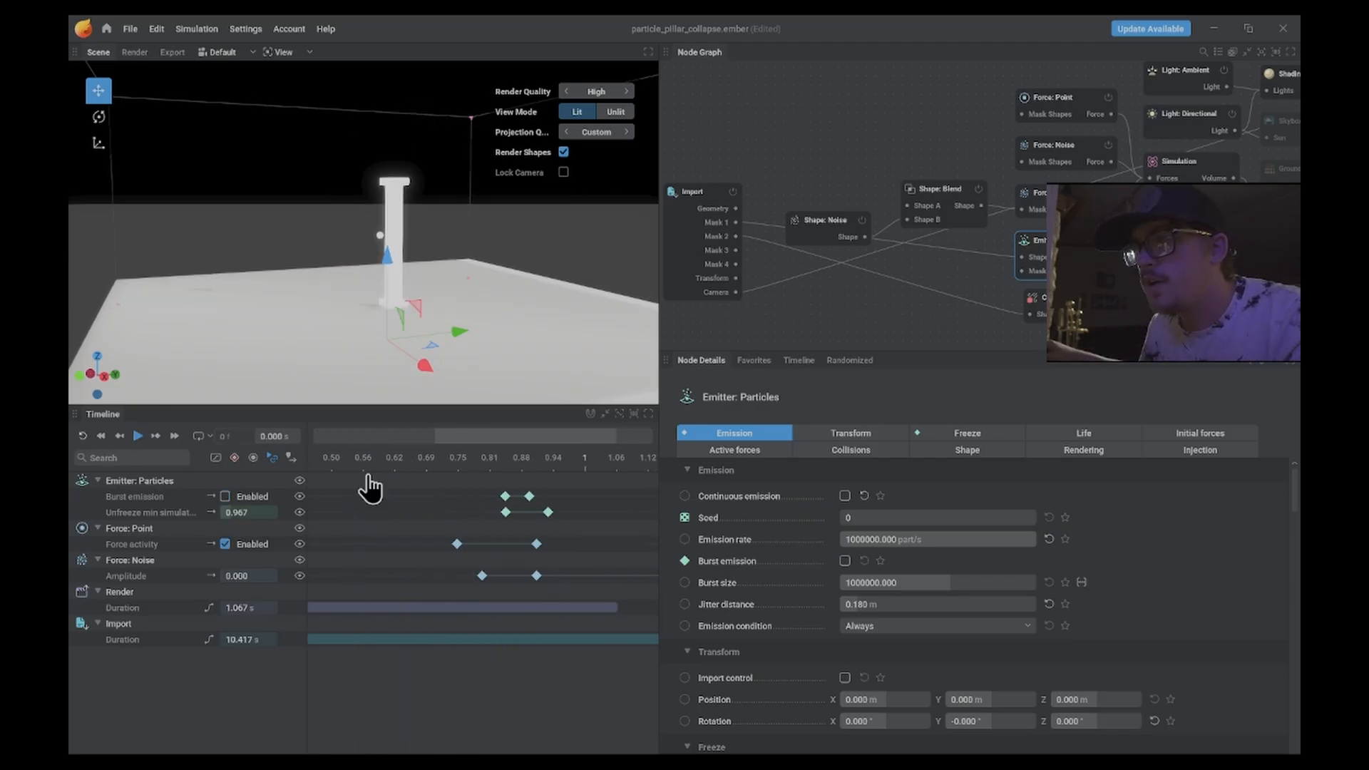
mouse_move(478, 457)
left_mouse_down()
mouse_move(504, 462)
mouse_move(460, 465)
mouse_move(478, 464)
left_mouse_up()
left_click_drag(492, 463, 452, 460)
left_click_drag(400, 307, 470, 307)
left_click(475, 459)
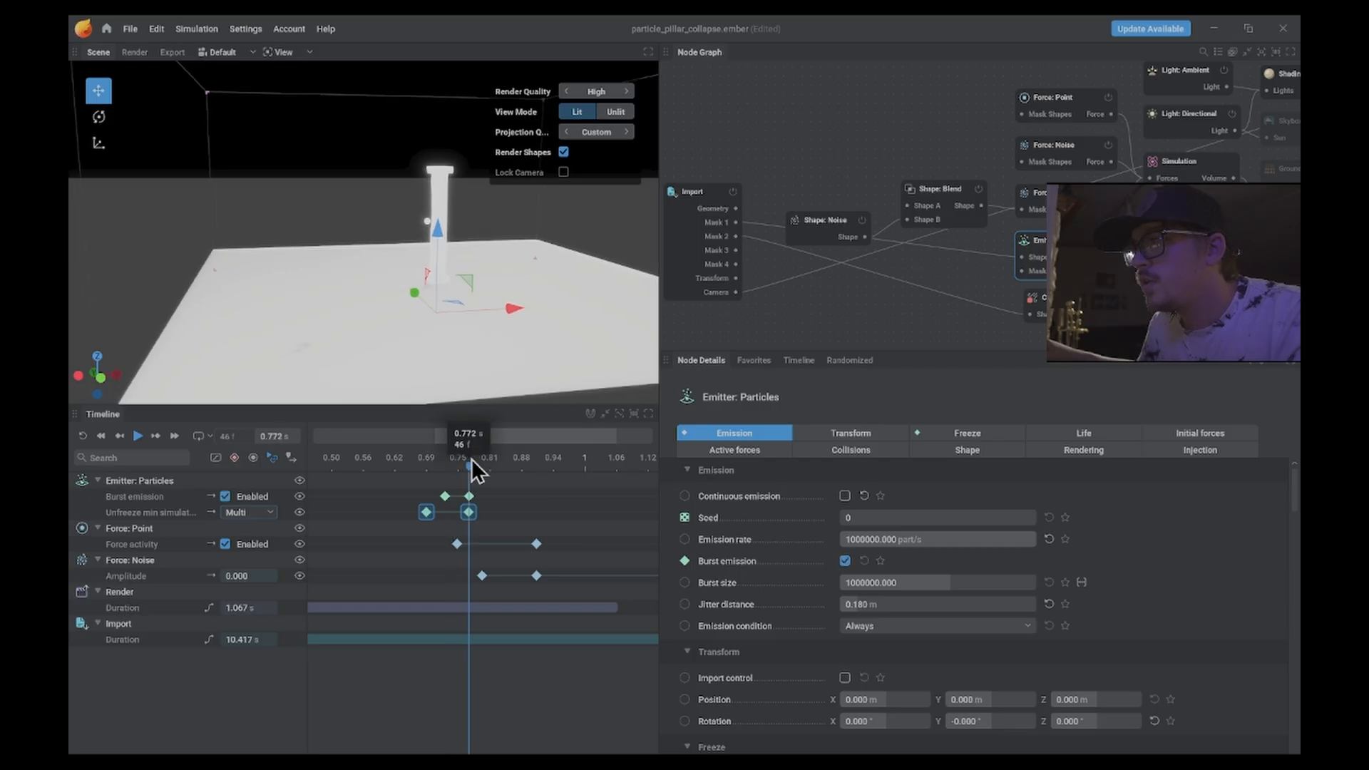
left_click_drag(475, 459, 476, 459)
scroll(476, 247, "up", 5)
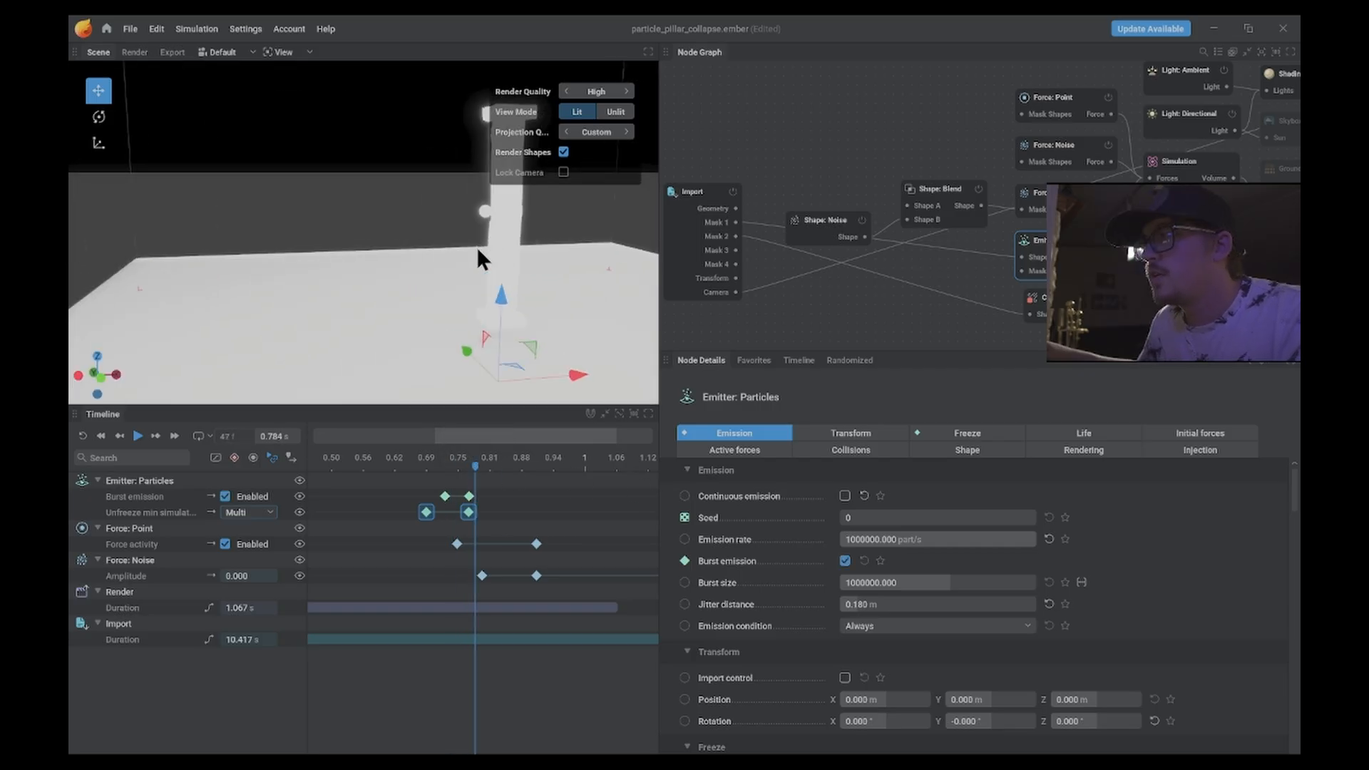
scroll(479, 246, "down", 4)
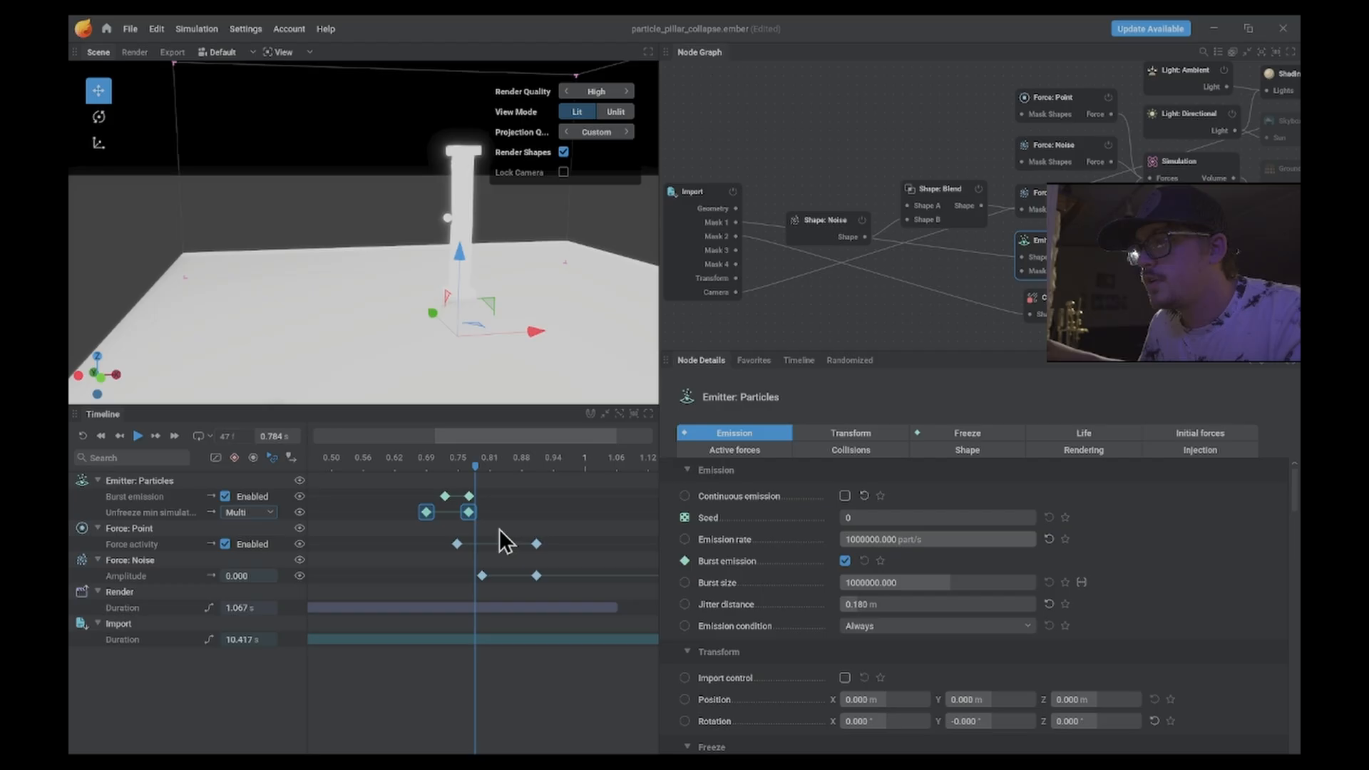
middle_click_drag(505, 542, 467, 536)
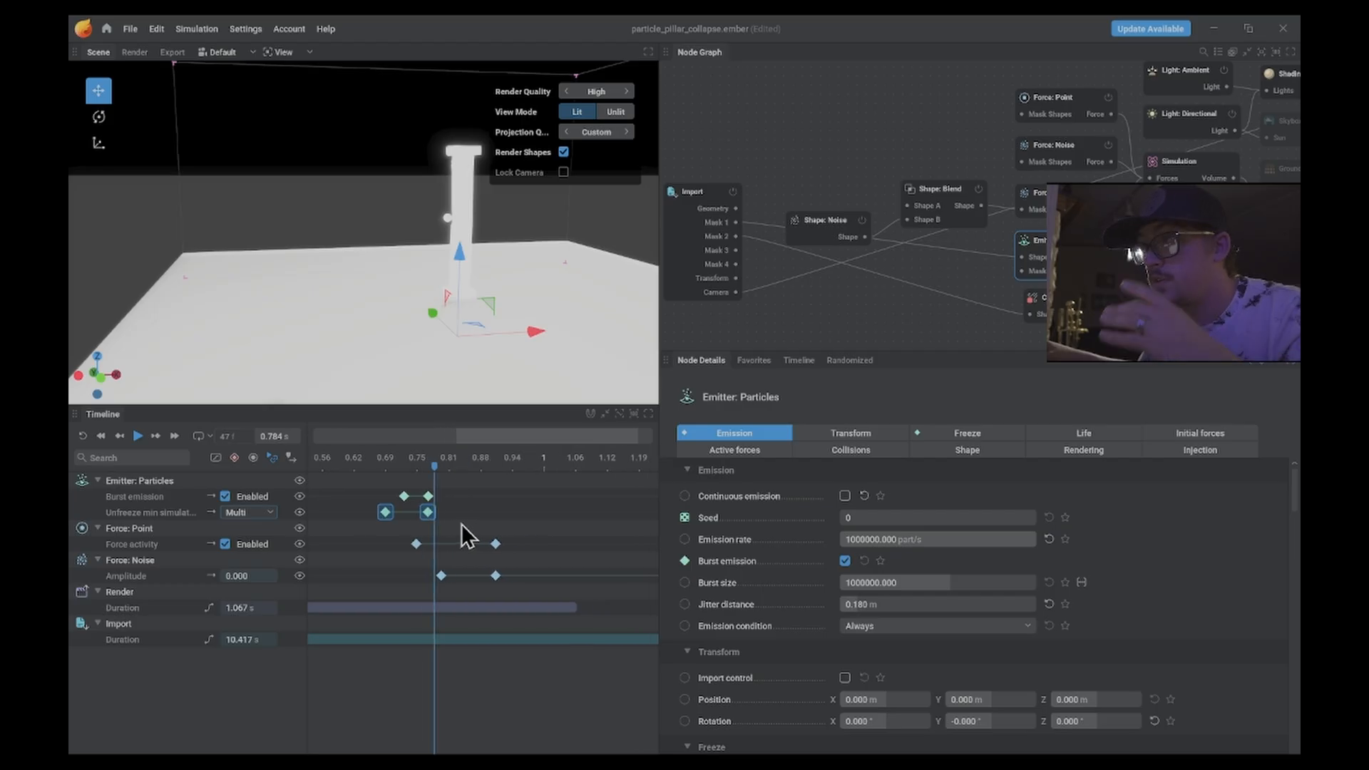
middle_click_drag(536, 260, 525, 259)
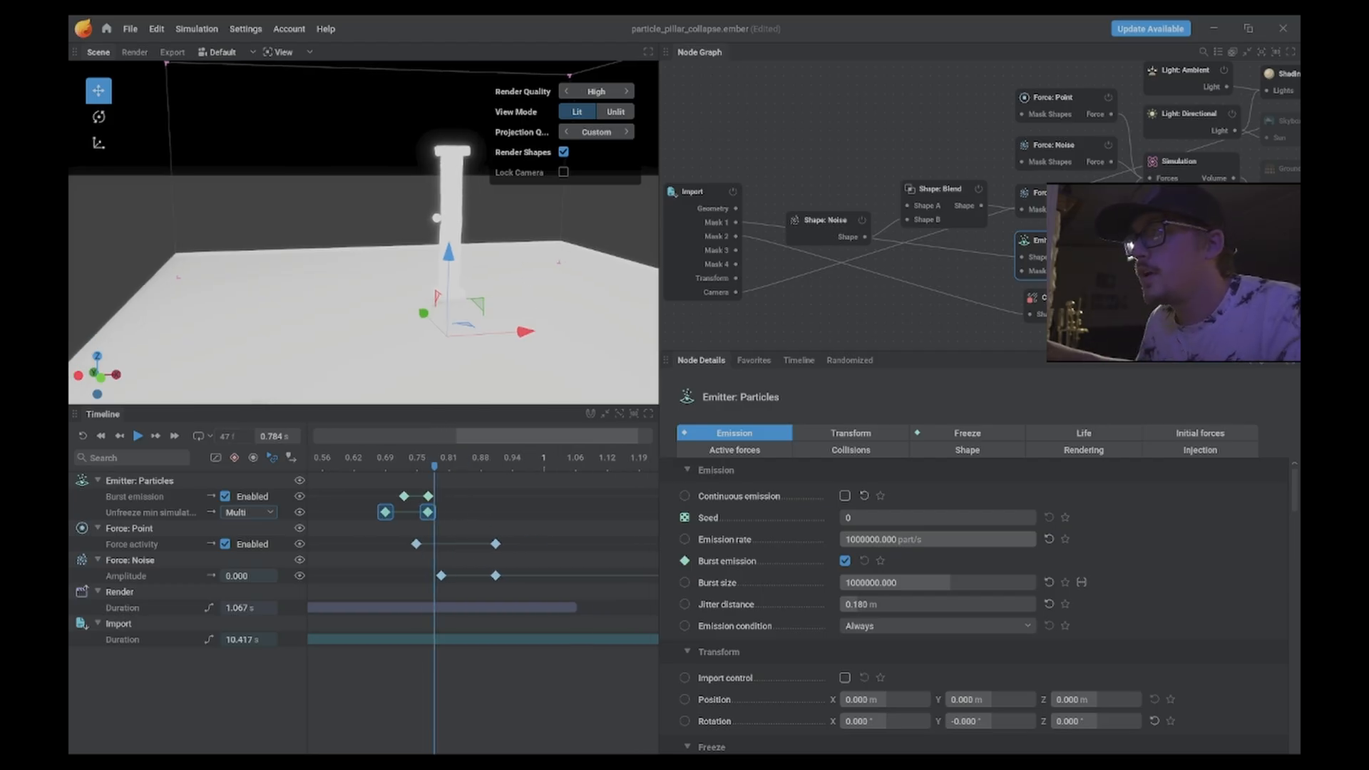
- Replay the simulation from the start to check the retimed burst, and return the playhead to about 0.776 s
scroll(525, 259, "up", 3)
scroll(542, 276, "down", 3)
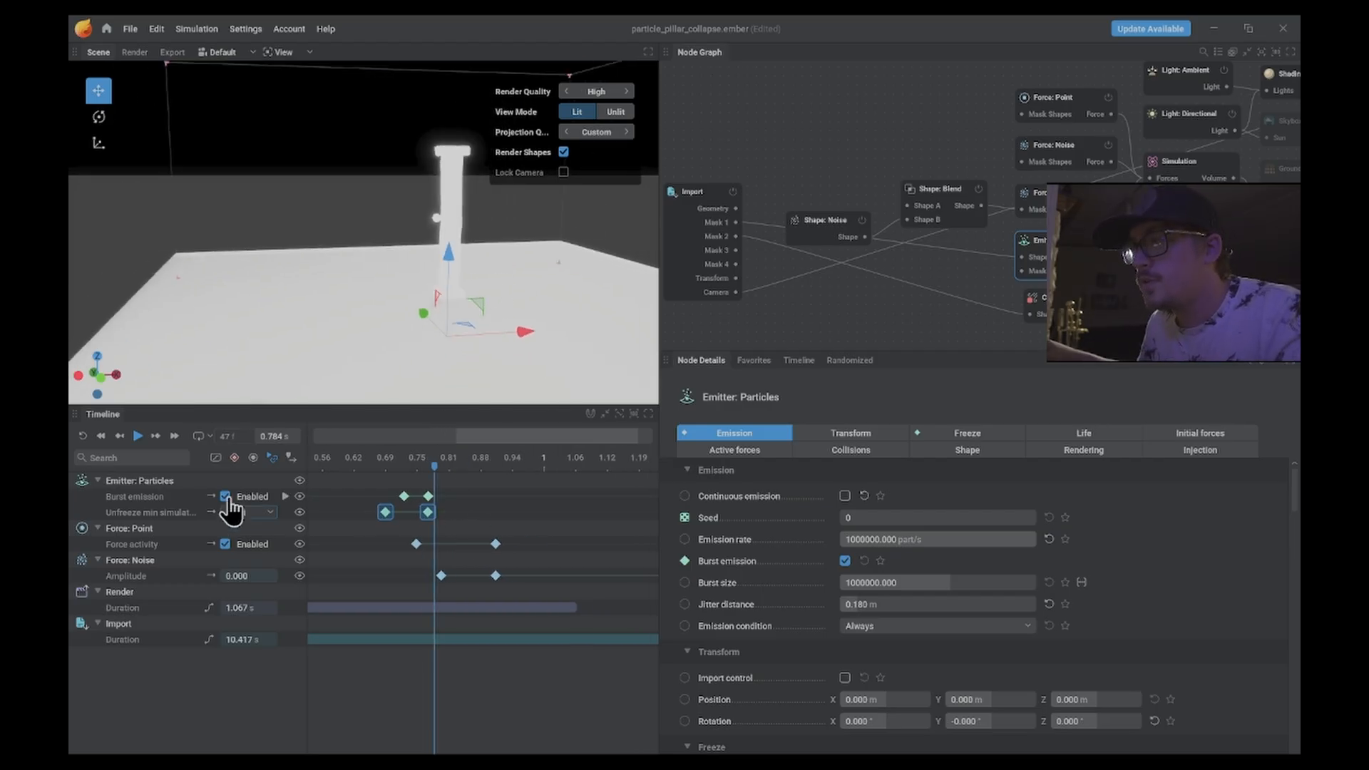
left_click(81, 437)
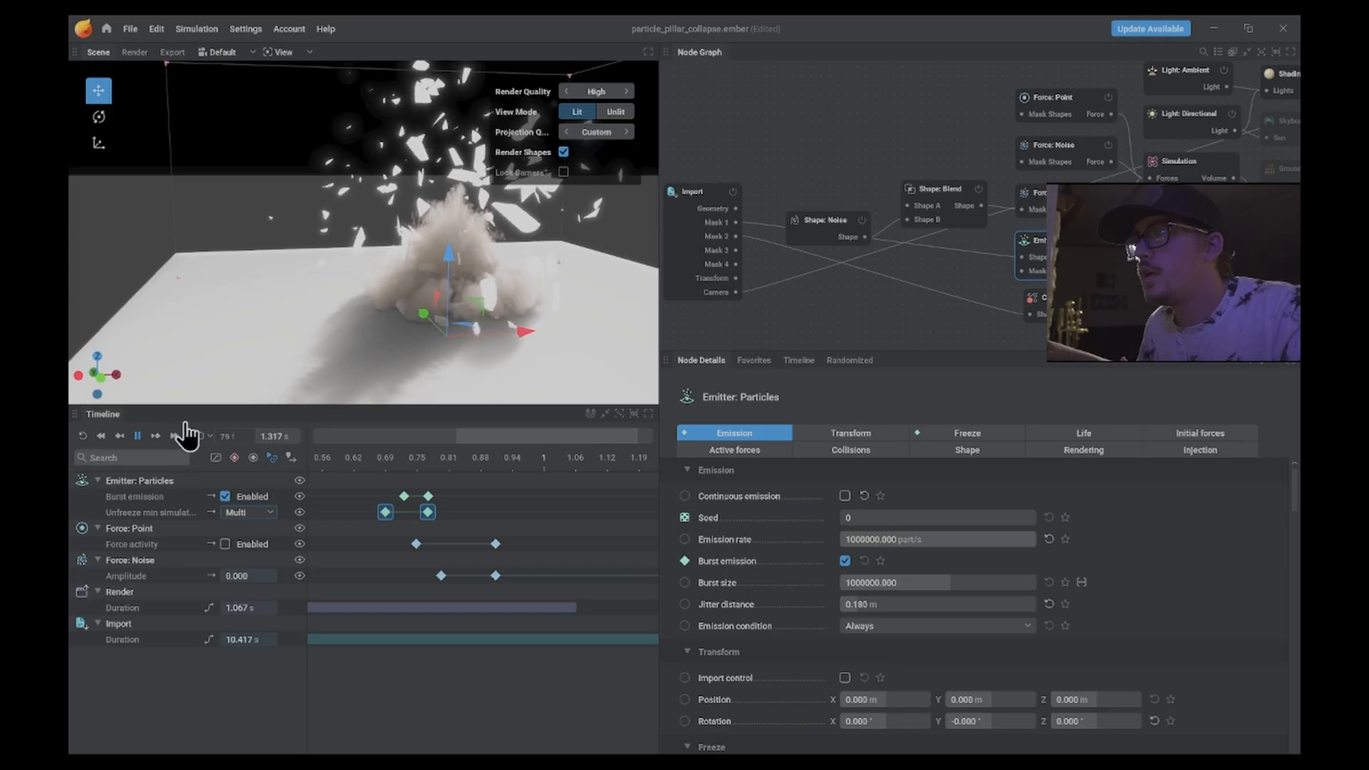
key("space")
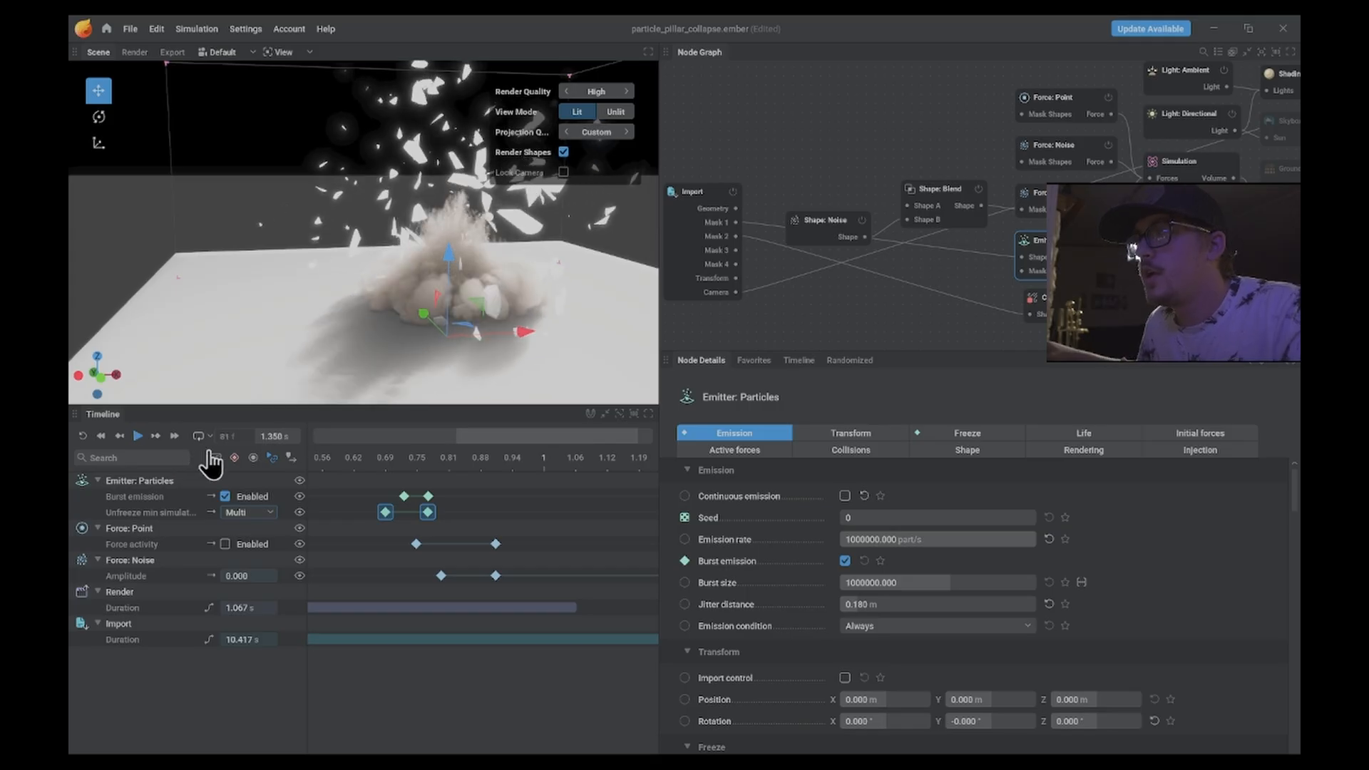
left_click(83, 436)
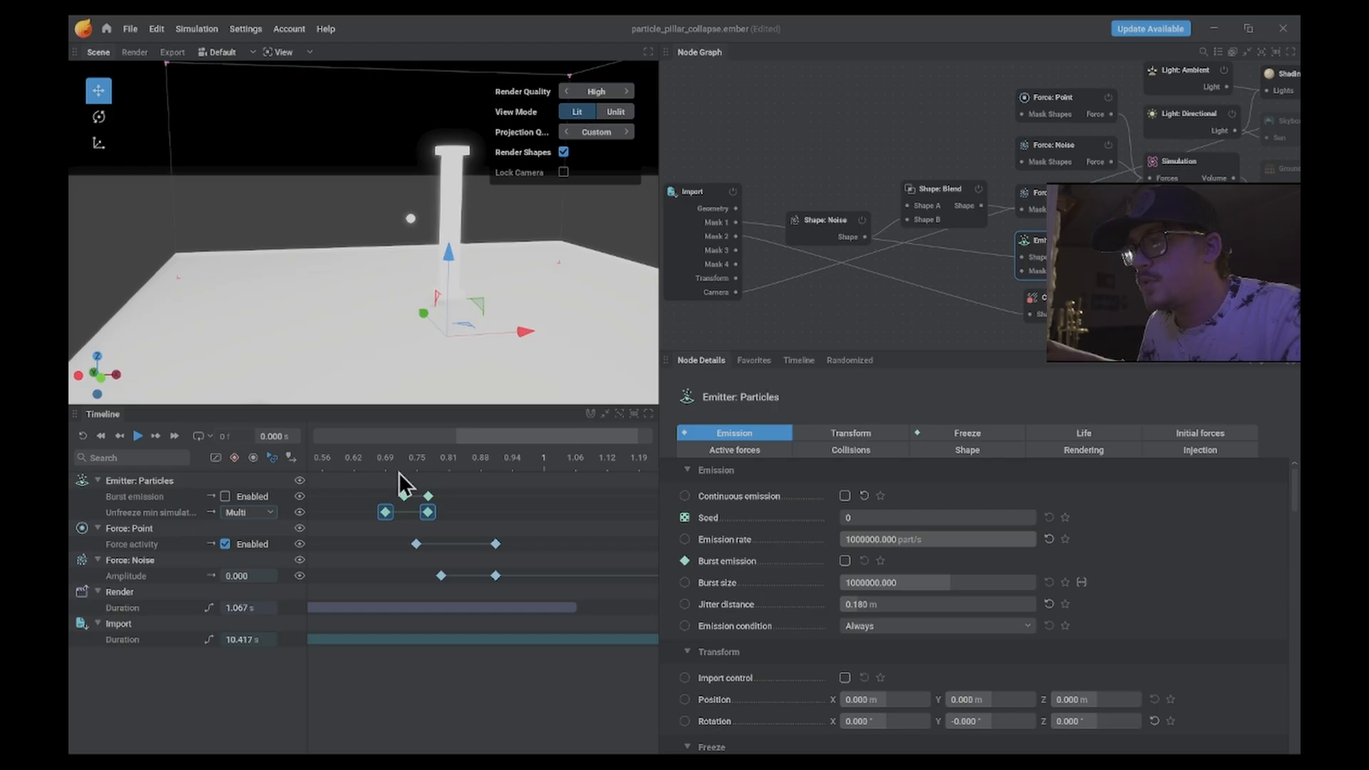
left_click(427, 460)
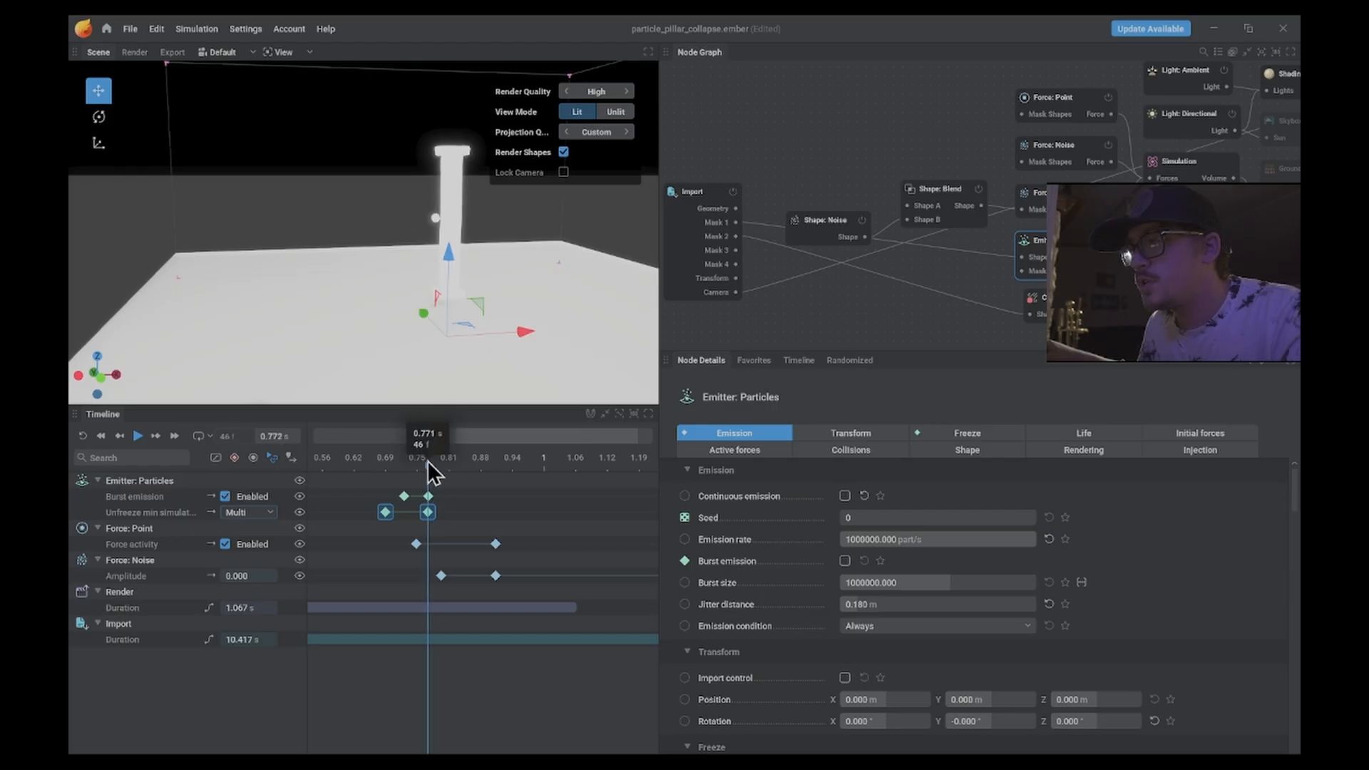
left_click_drag(429, 463, 431, 463)
- Set the particle emitter's emission rate to 500 part/s
left_click(934, 540)
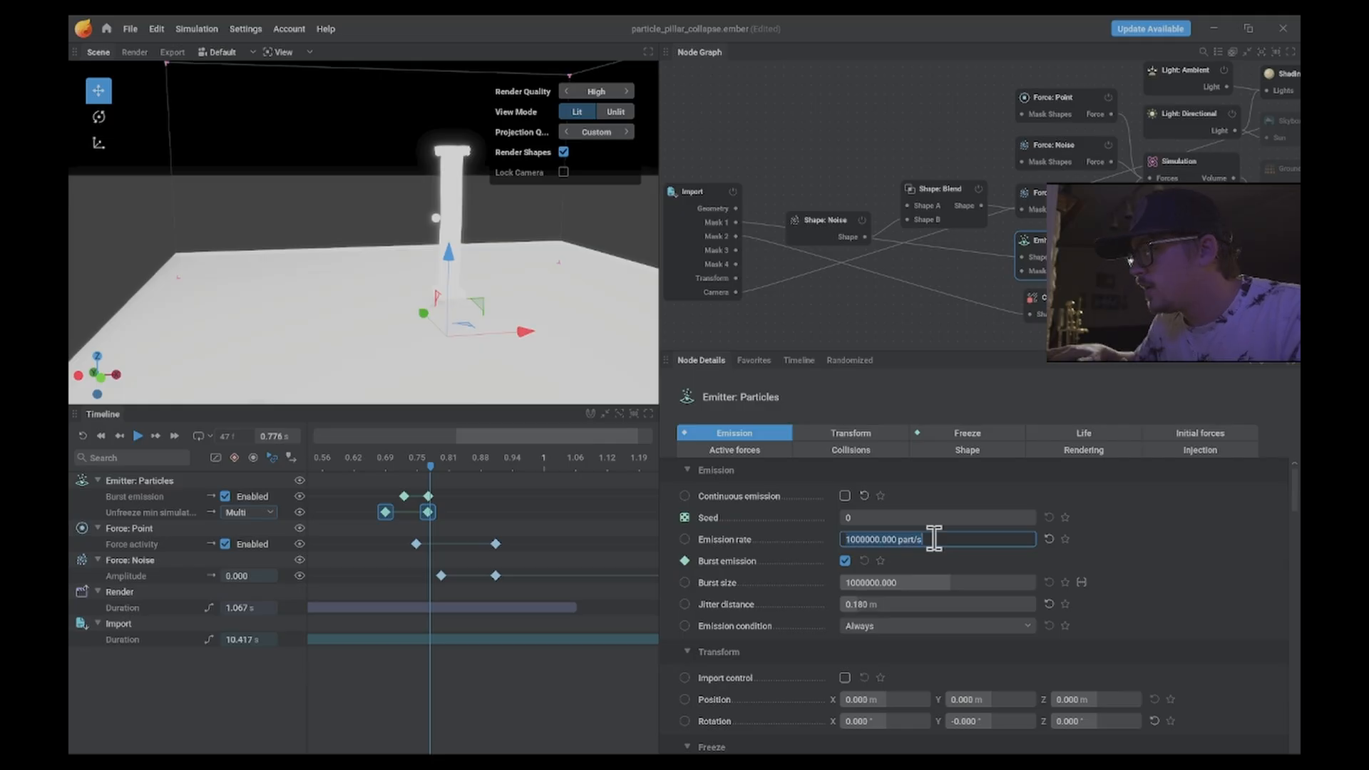
type("500")
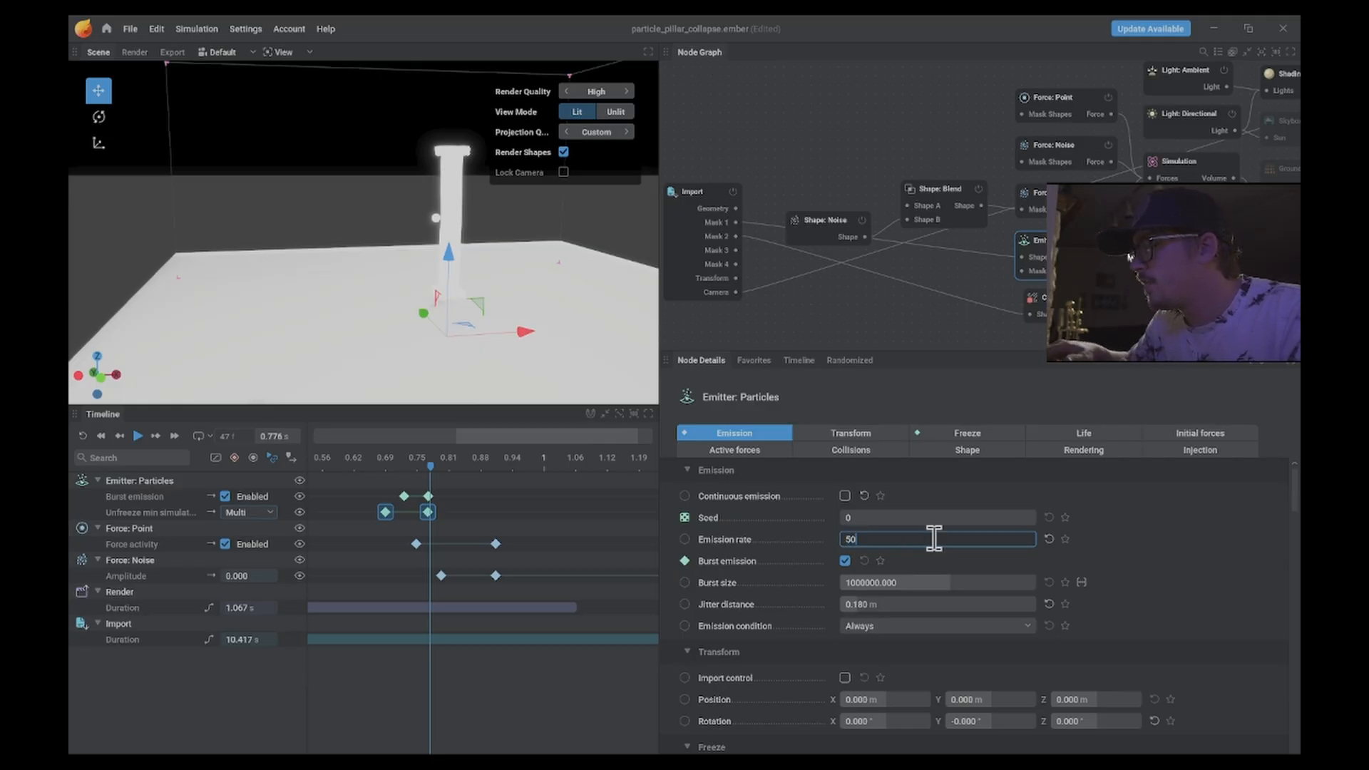
key("Return")
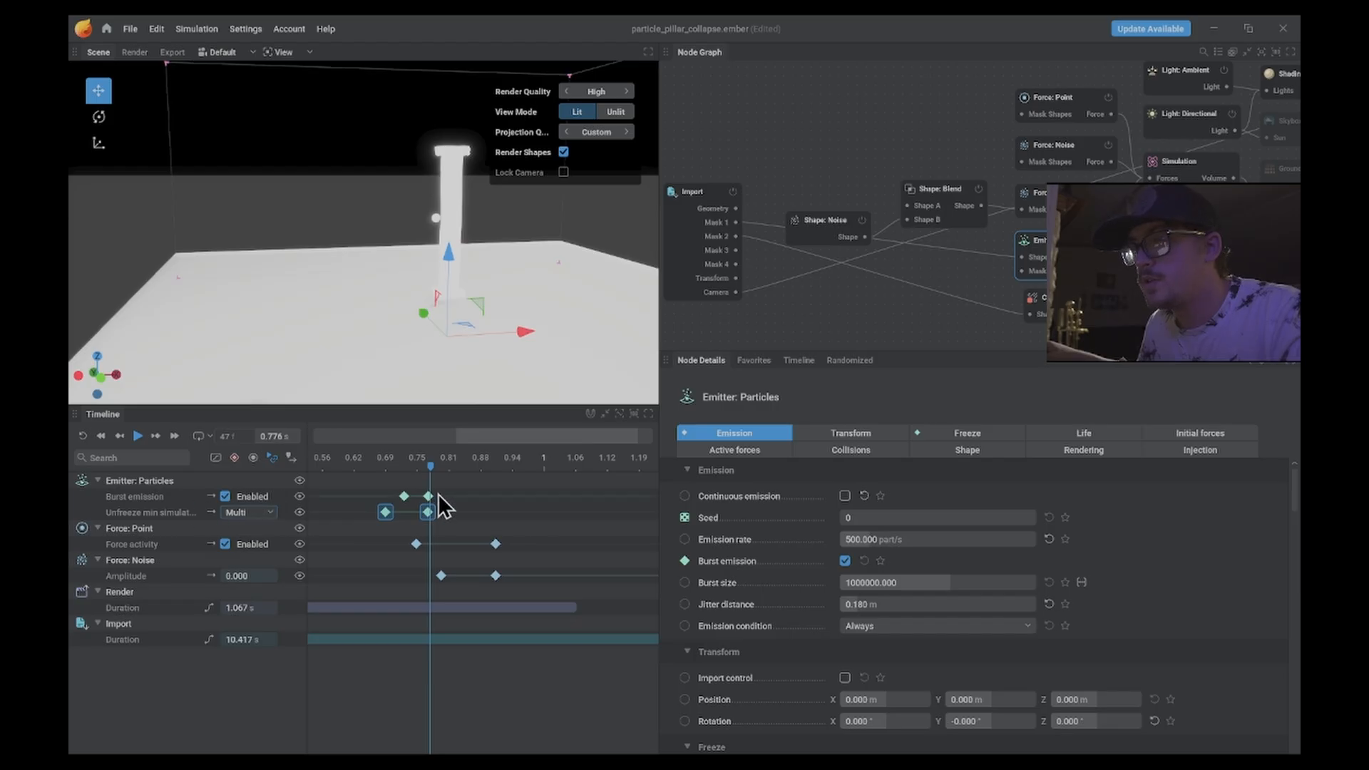
- Keyframe the particle emitter's continuous emission to be off at about 0.722 s and on at 0.774 s
left_click(685, 497)
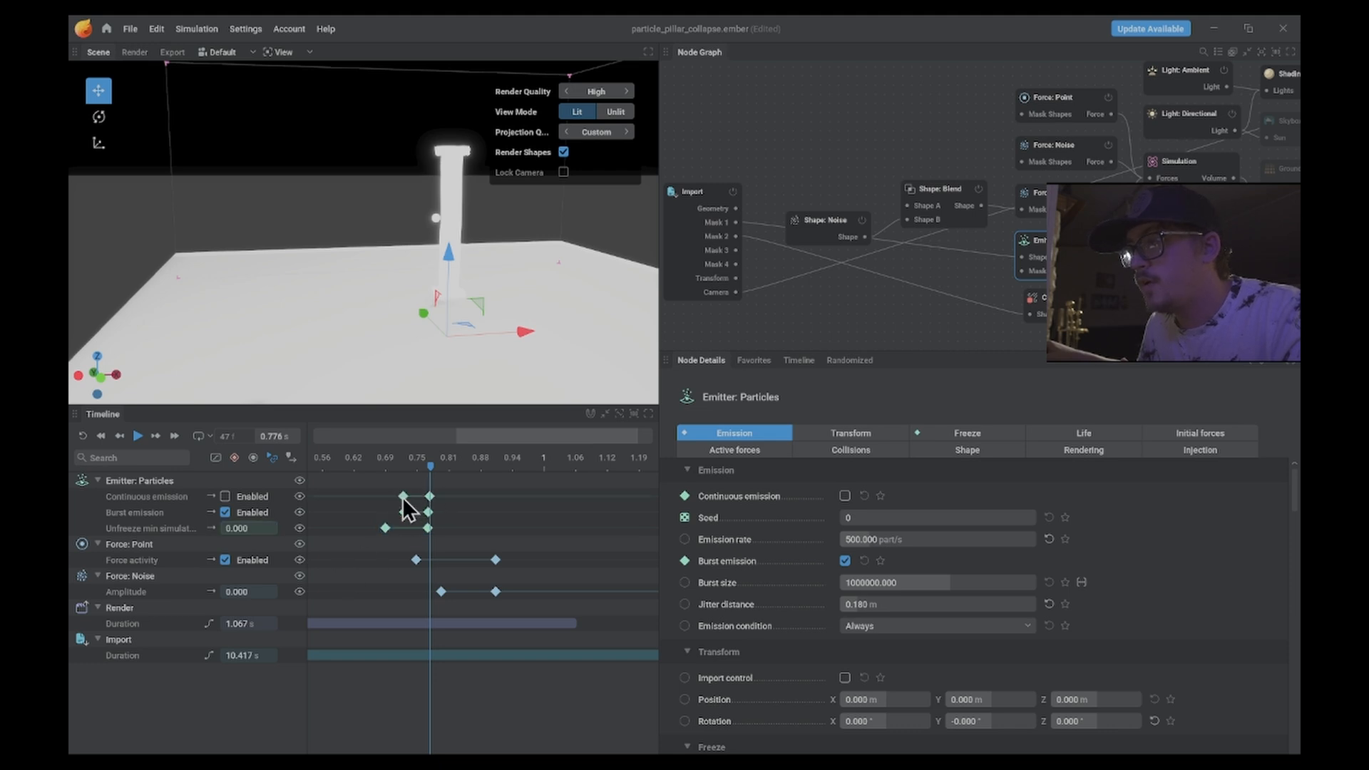
left_click(403, 497)
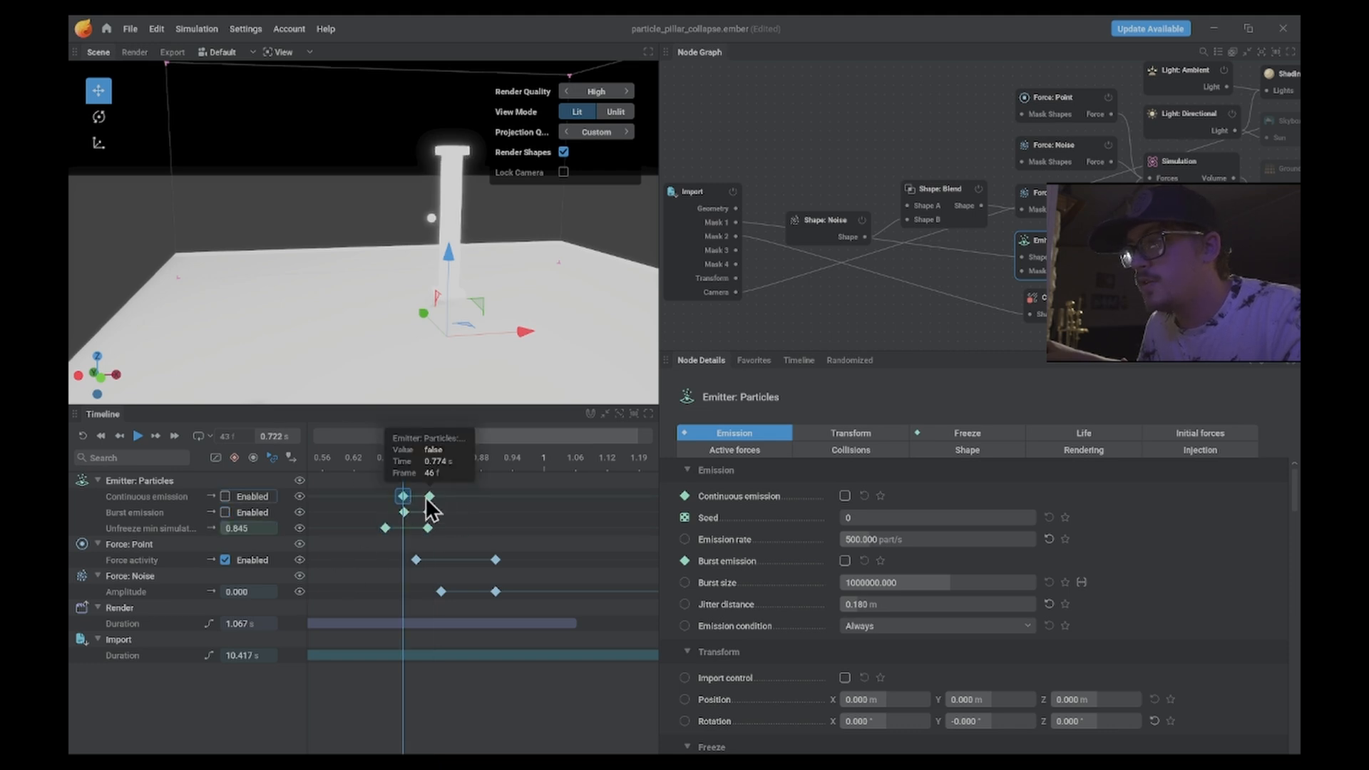
left_click(430, 498)
left_click(226, 496)
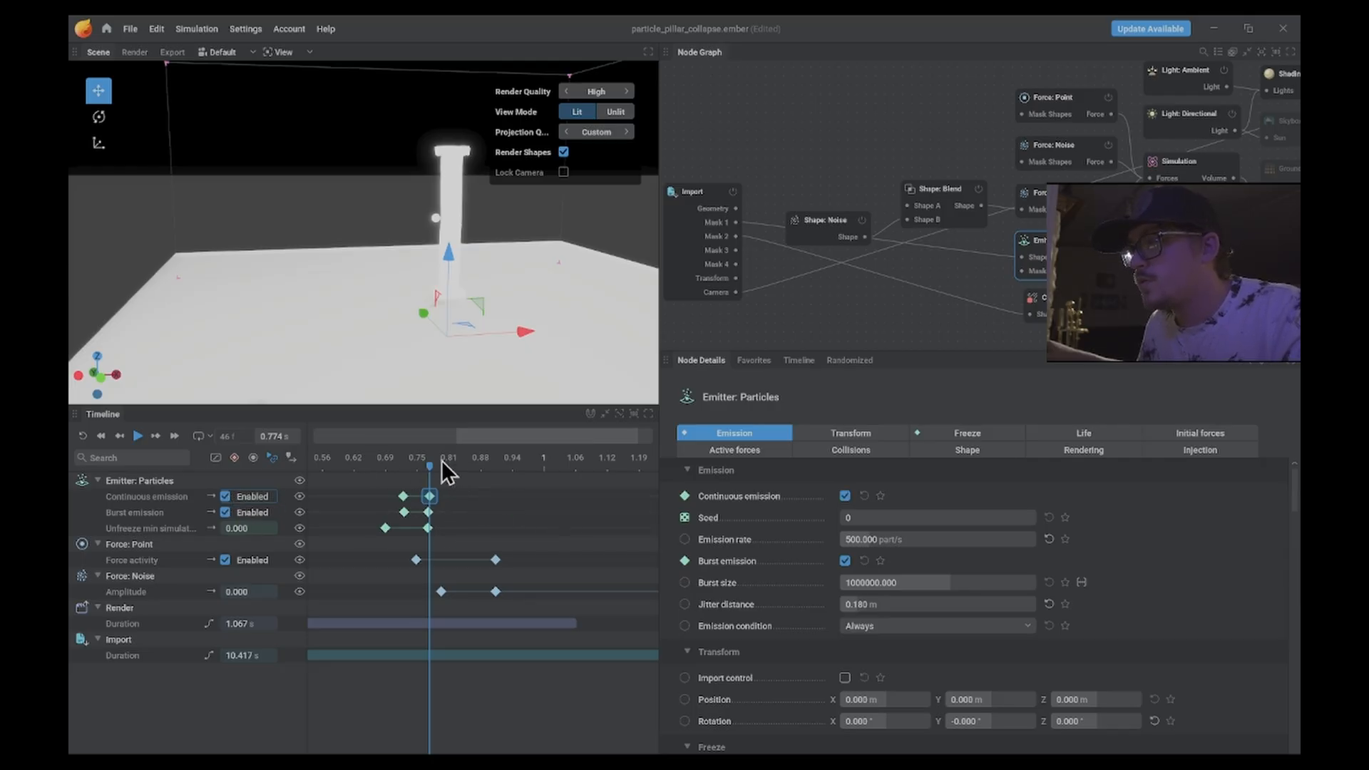
- Keyframe the emitter's continuous emission to stay on at 2.635 s and switch off at 2.654 s
left_click_drag(442, 460, 589, 472)
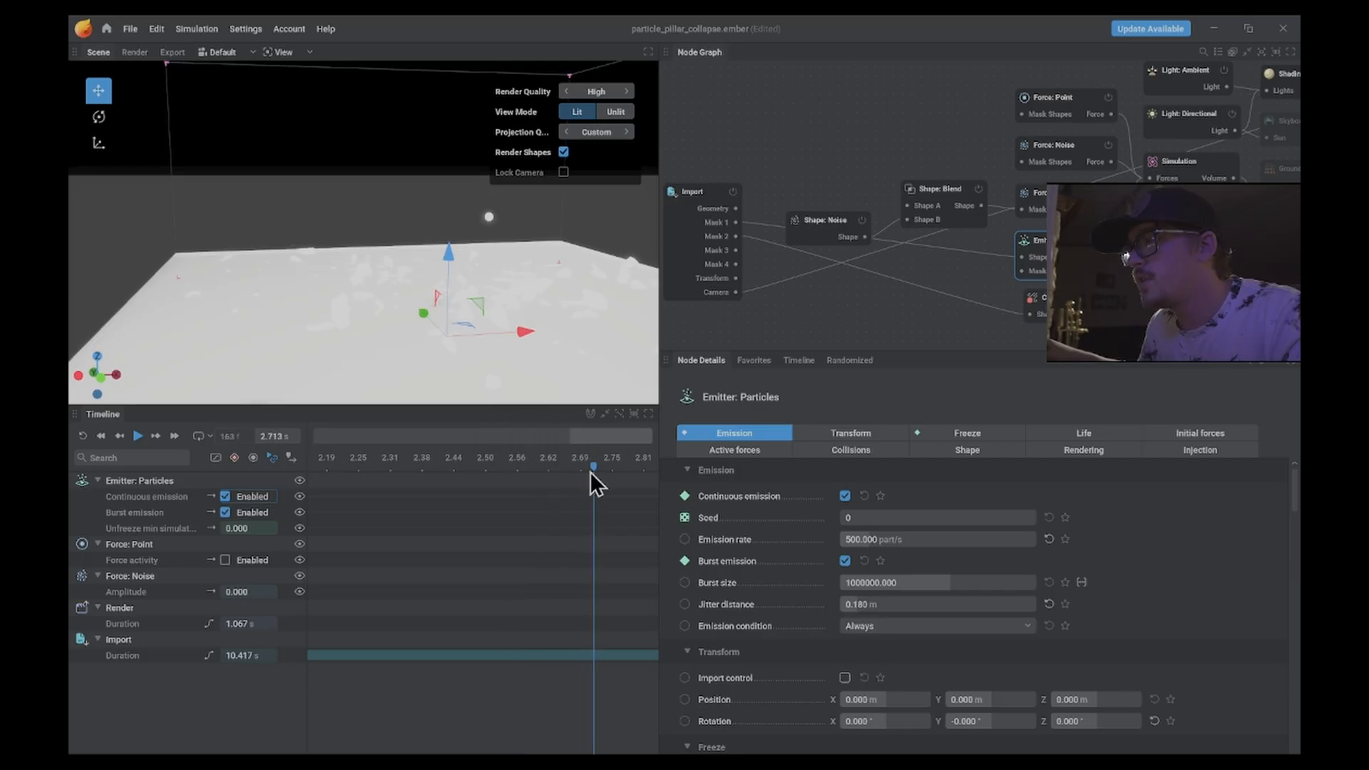
left_click_drag(485, 467, 565, 448)
left_click(230, 497)
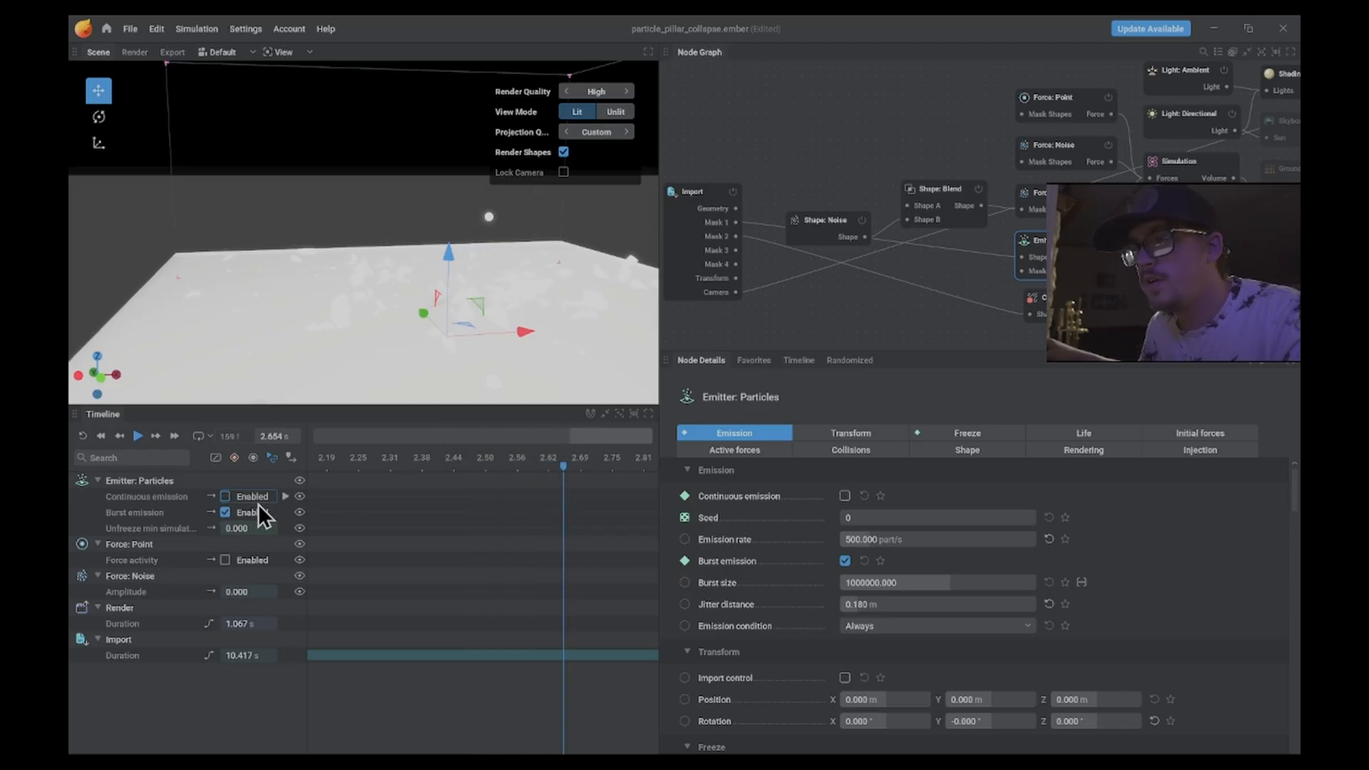
left_click(565, 497)
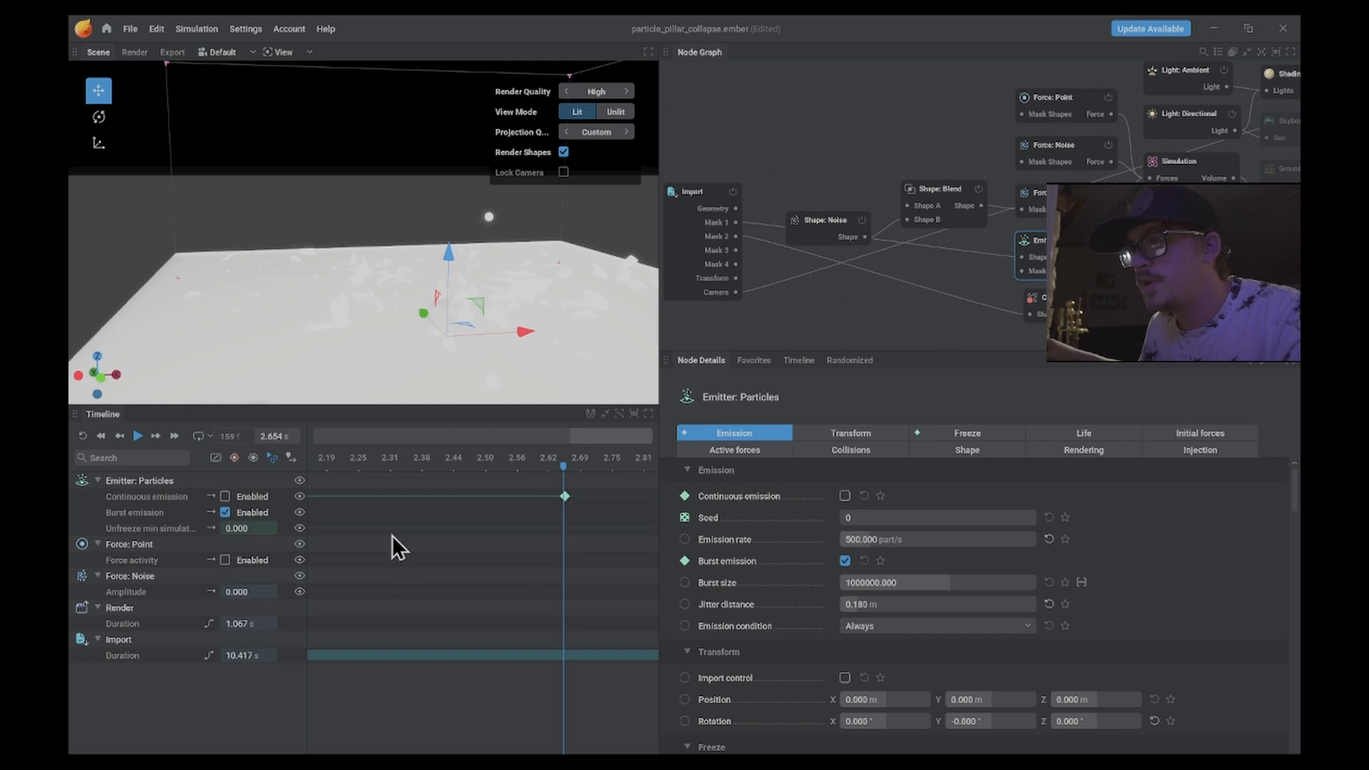
left_click_drag(563, 467, 554, 468)
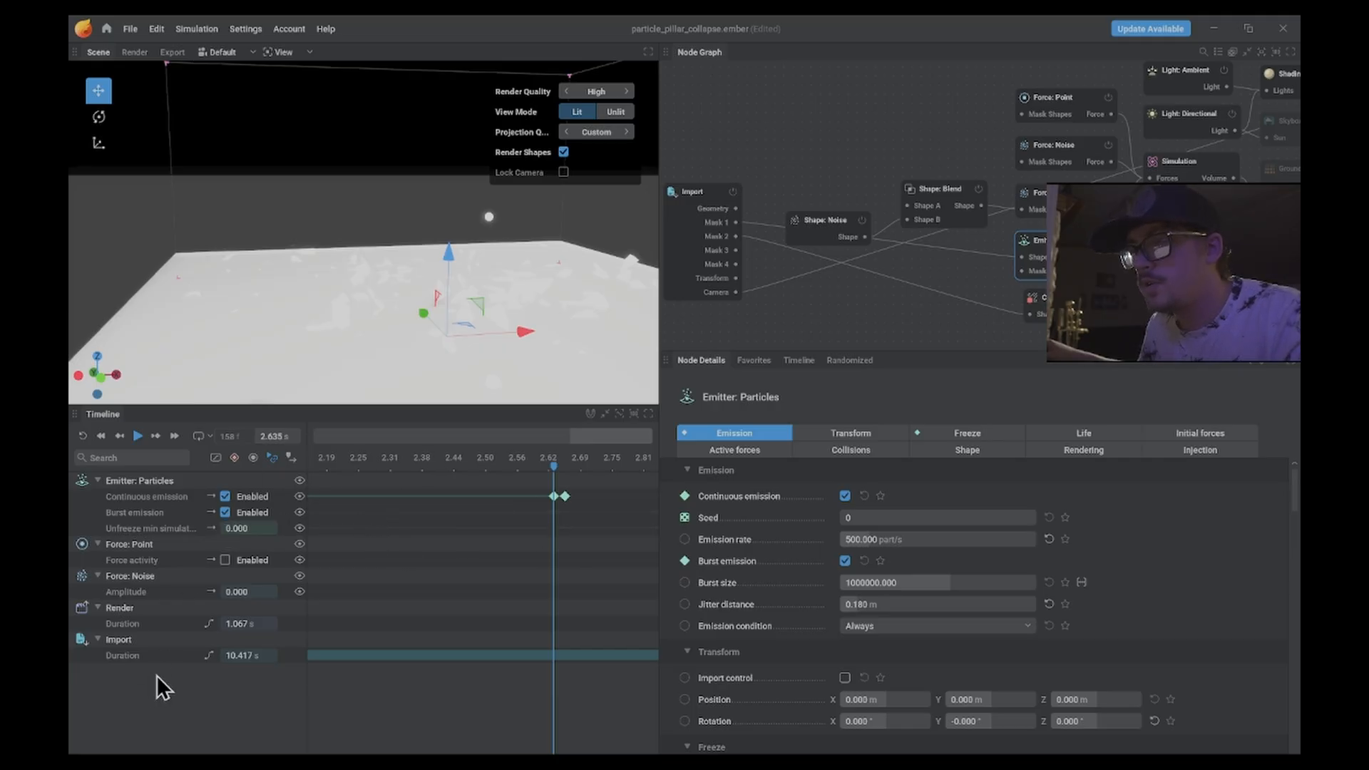
scroll(506, 547, "down", 5)
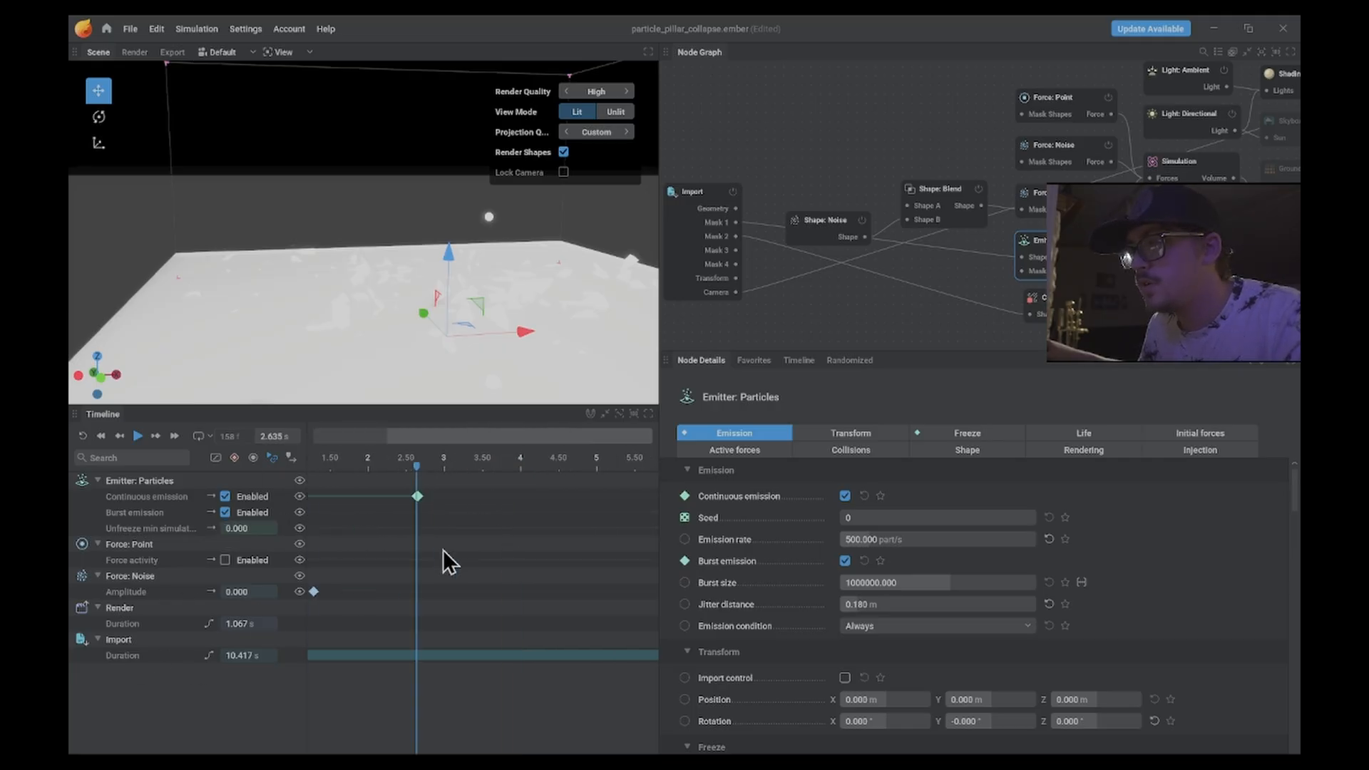
- Replay the simulation from the start, and set the continuous emission keyframe at 0.774 s to enabled
left_click(80, 436)
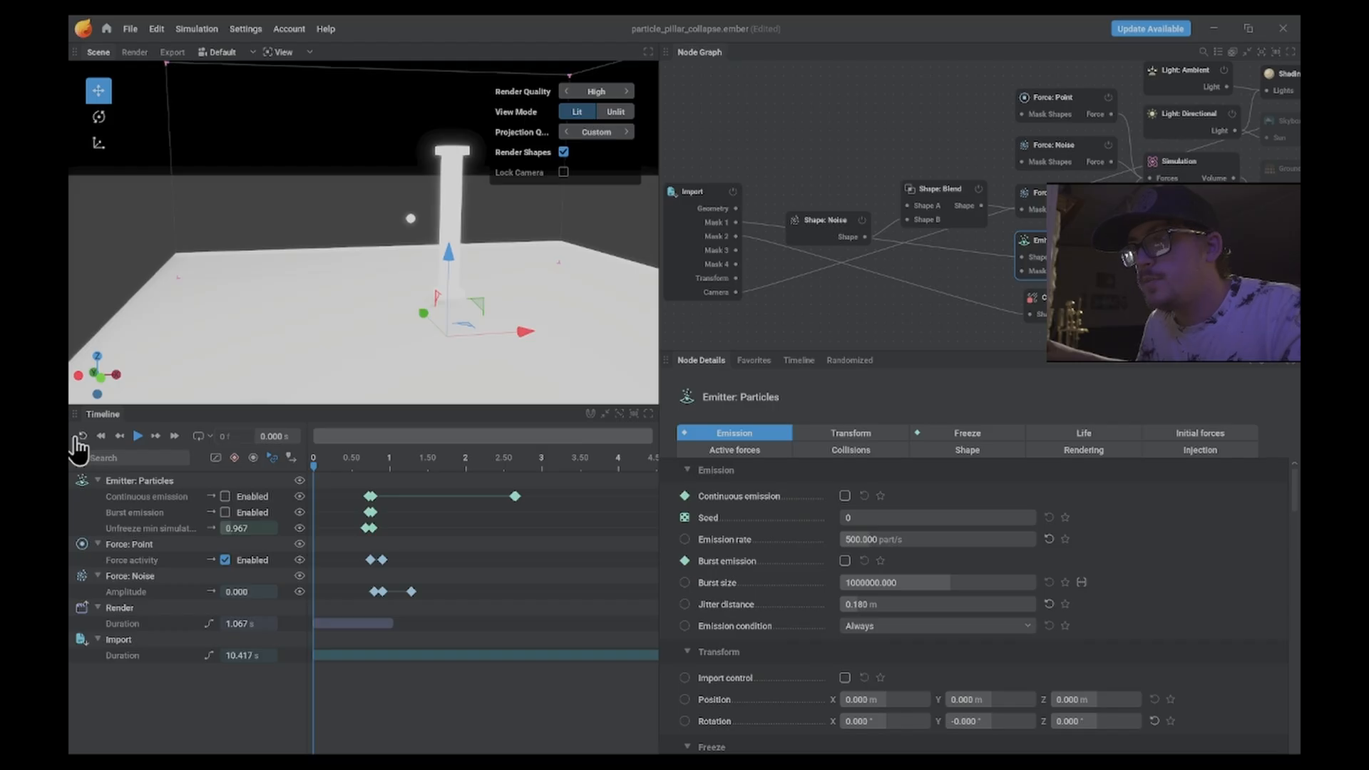
key("space")
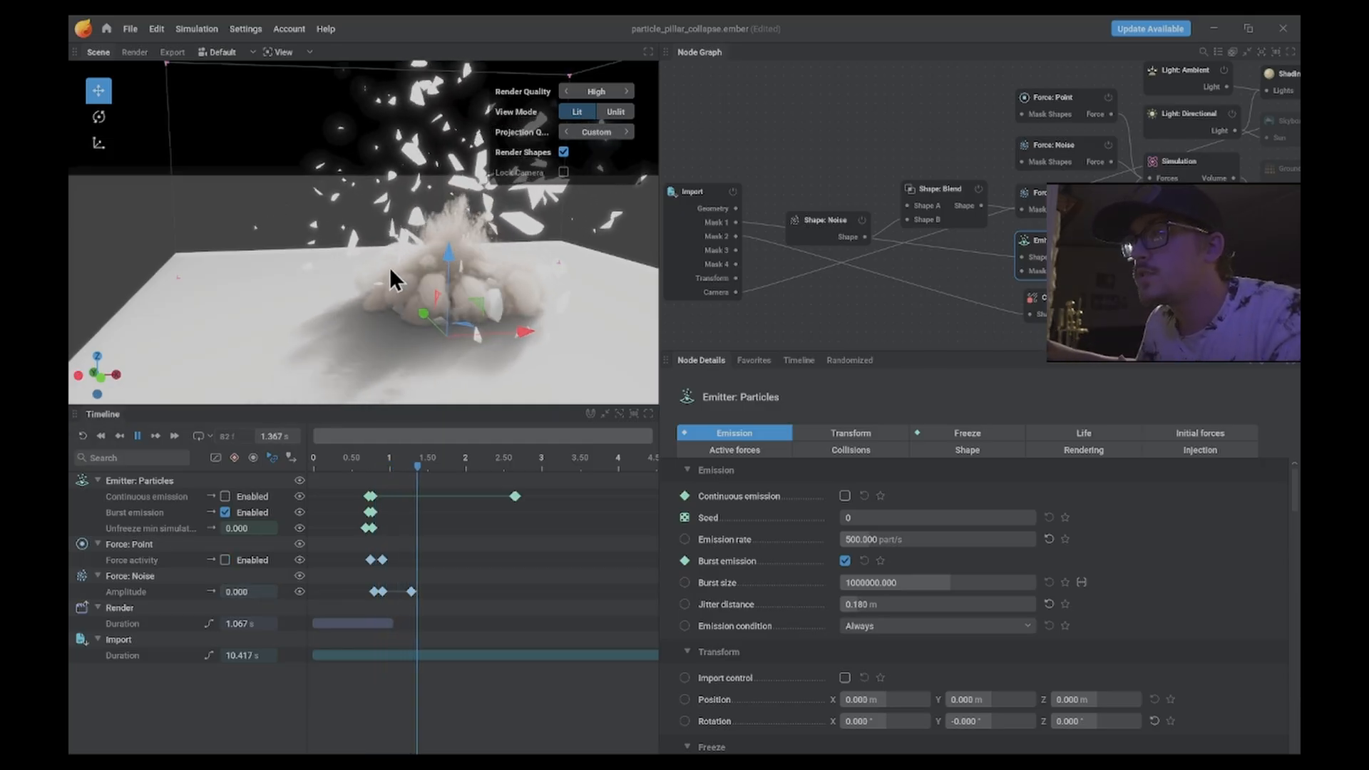
left_click(372, 497)
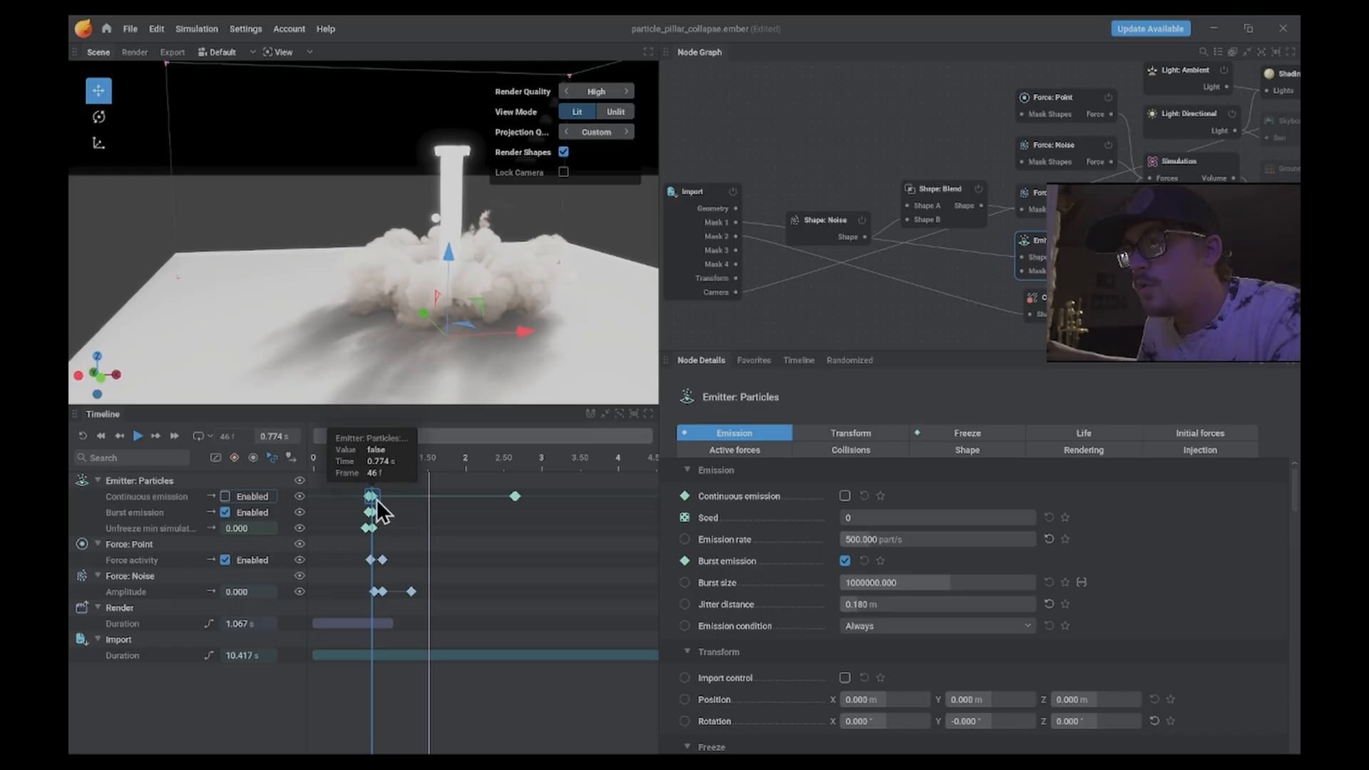
left_click(227, 497)
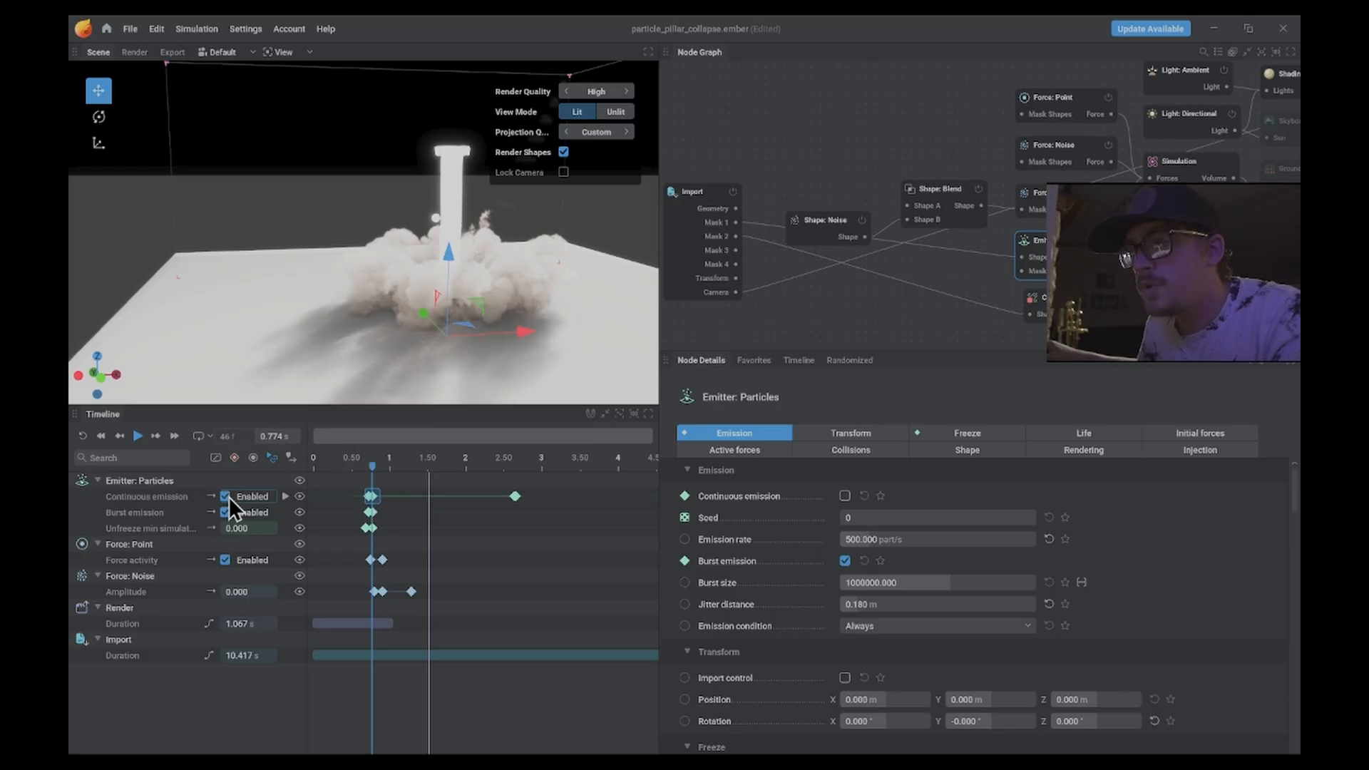
- Replay the simulation from the start to check the smoke produced by the continuous emission
scroll(370, 519, "up", 5)
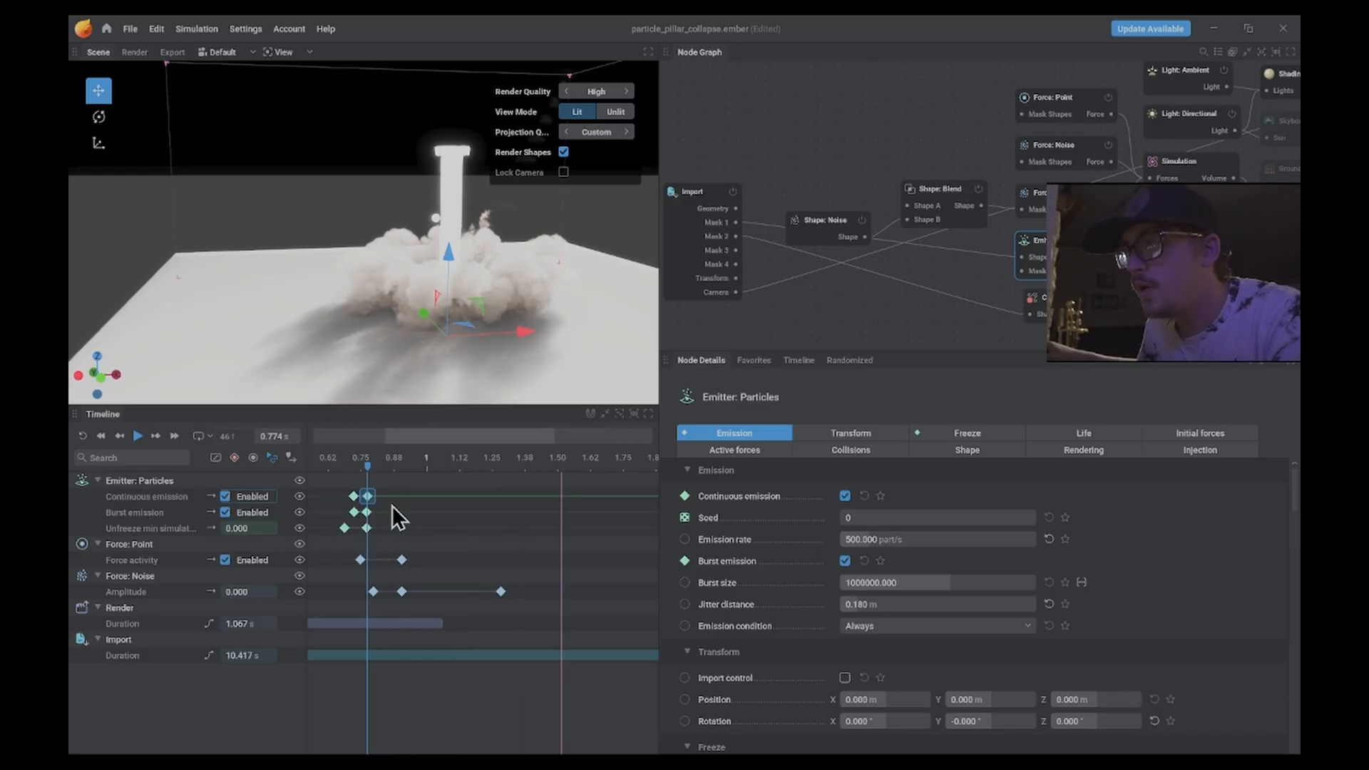
scroll(397, 517, "down", 5)
left_click(84, 437)
left_click(138, 436)
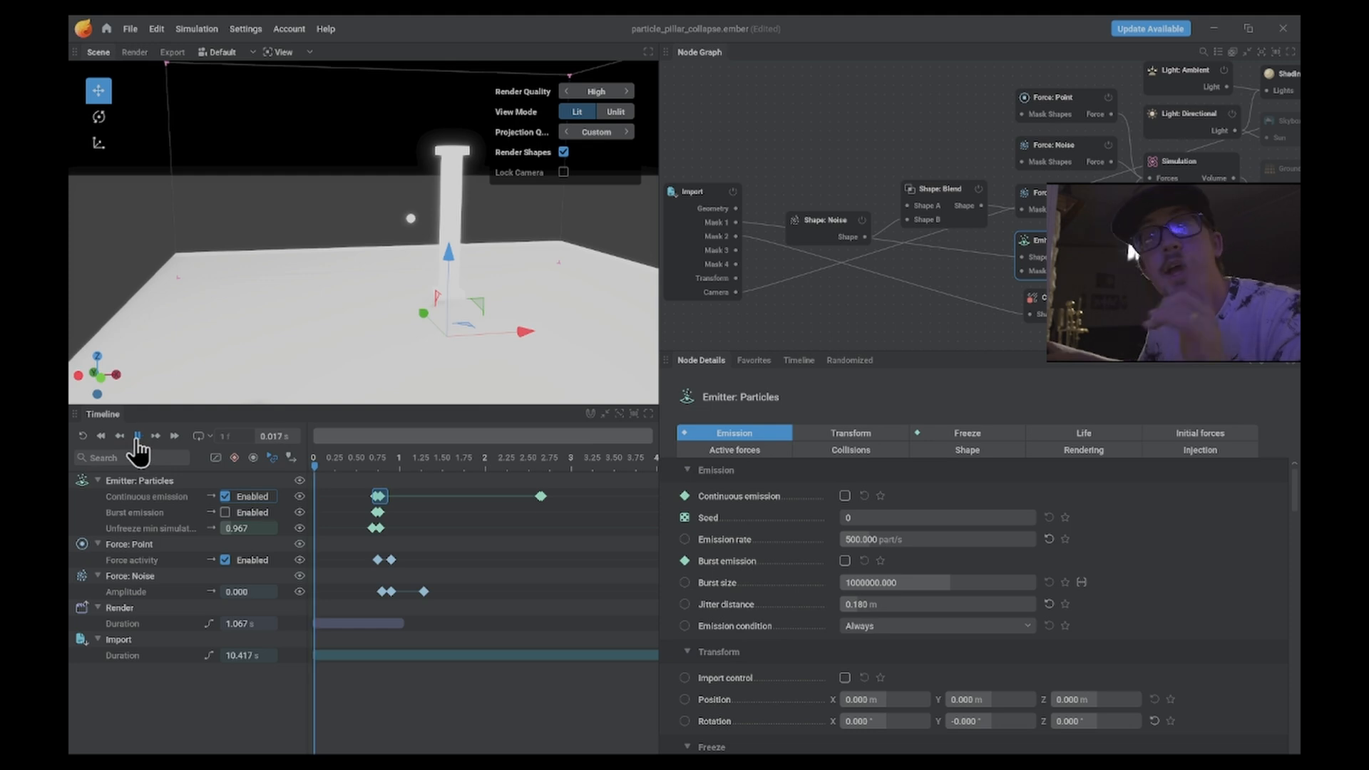
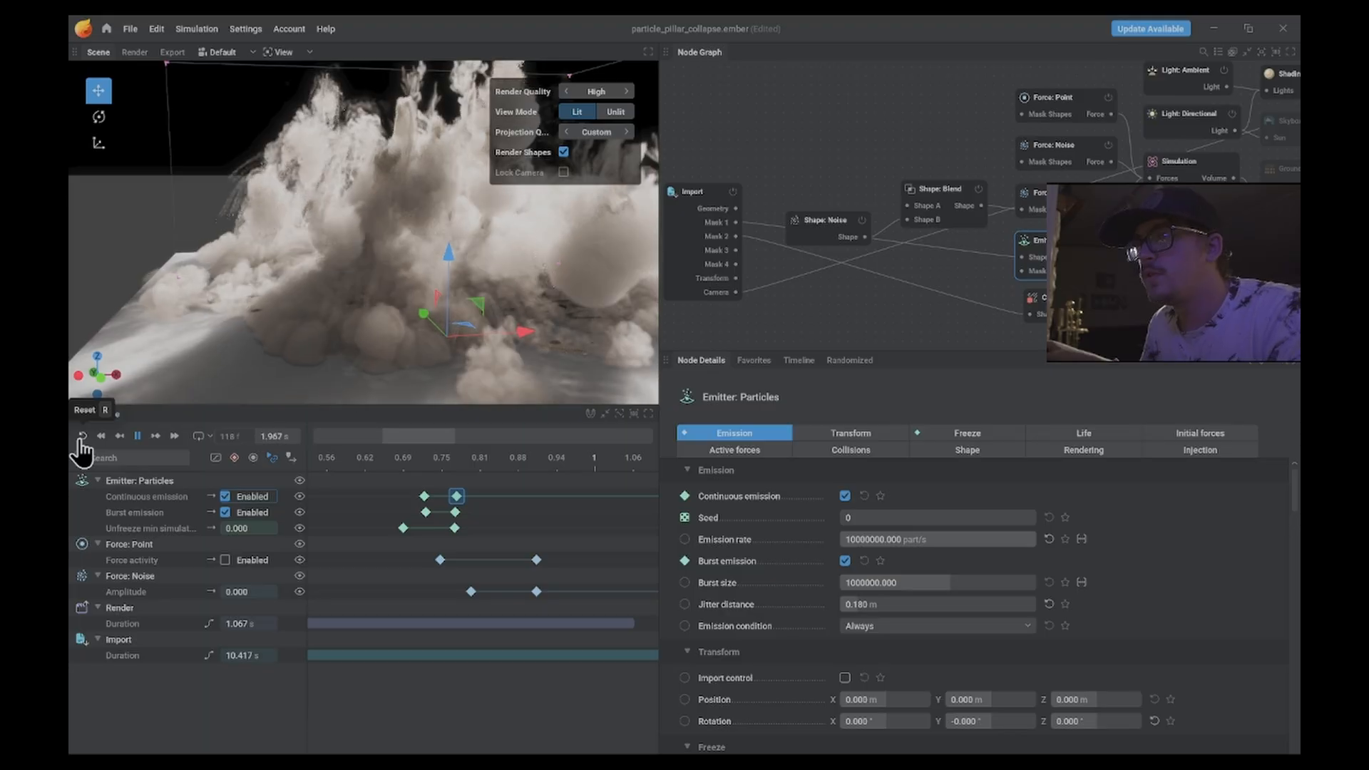
- Restart the simulation and set the particle emitter's emission rate to 100000 part/s
left_click(82, 436)
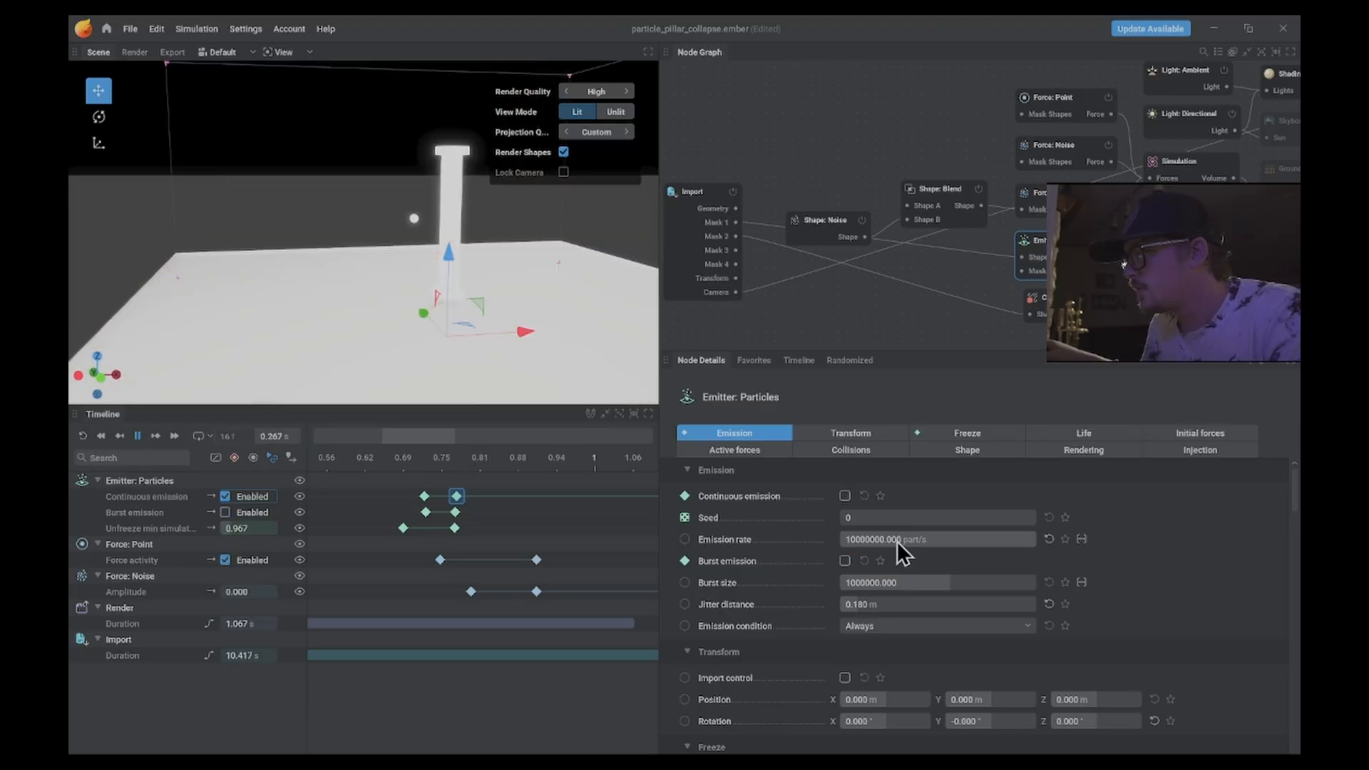
left_click(877, 539)
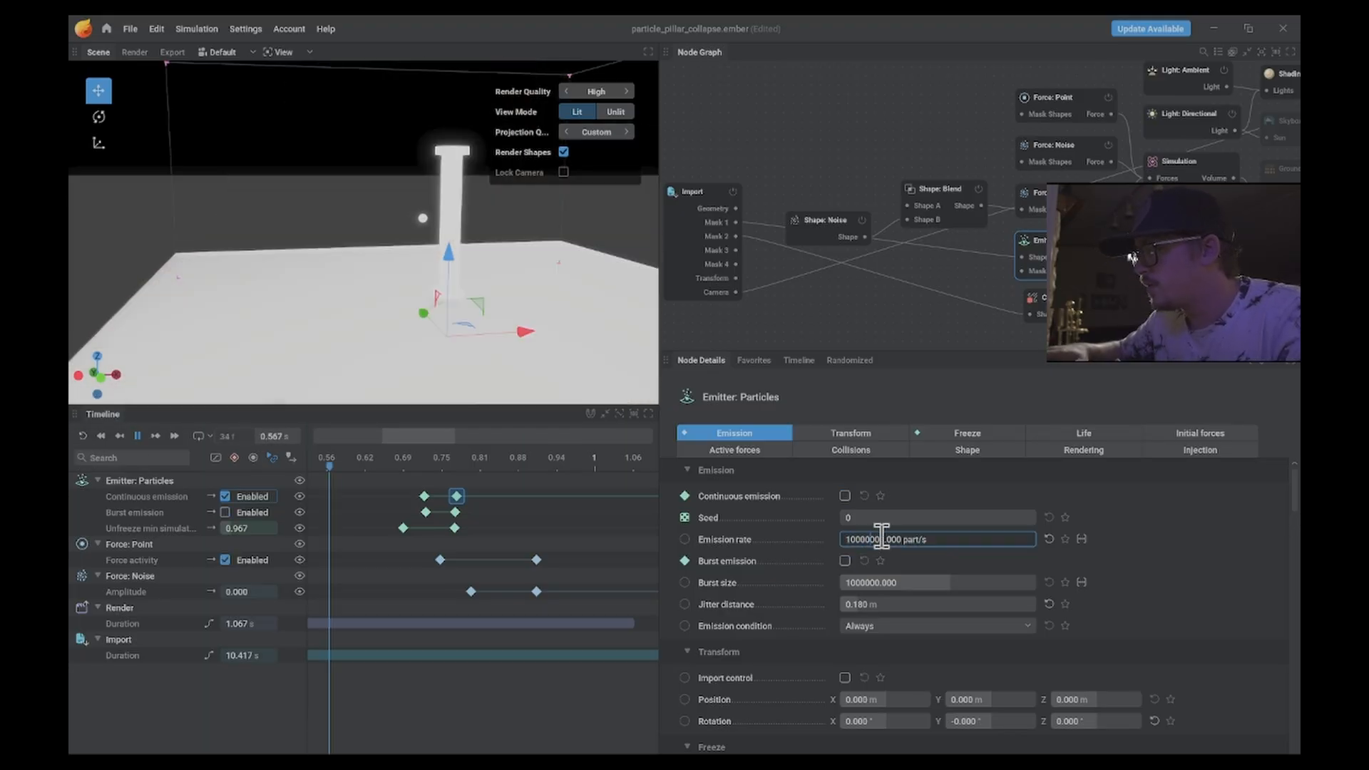
key("BackSpace")
key("Return")
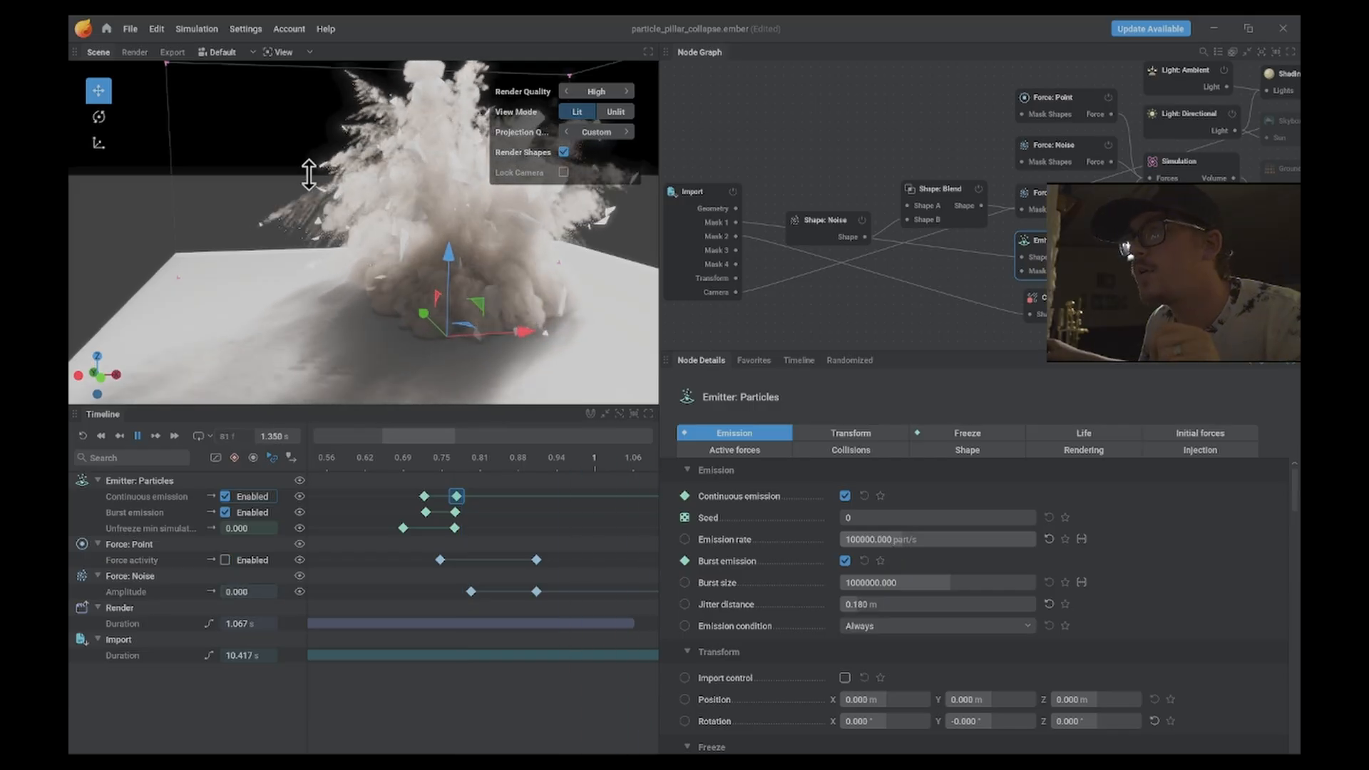
- Look over the dust plume, switch the viewport to Camera 1, and pause the simulation at 1.450 s
scroll(265, 169, "up", 5)
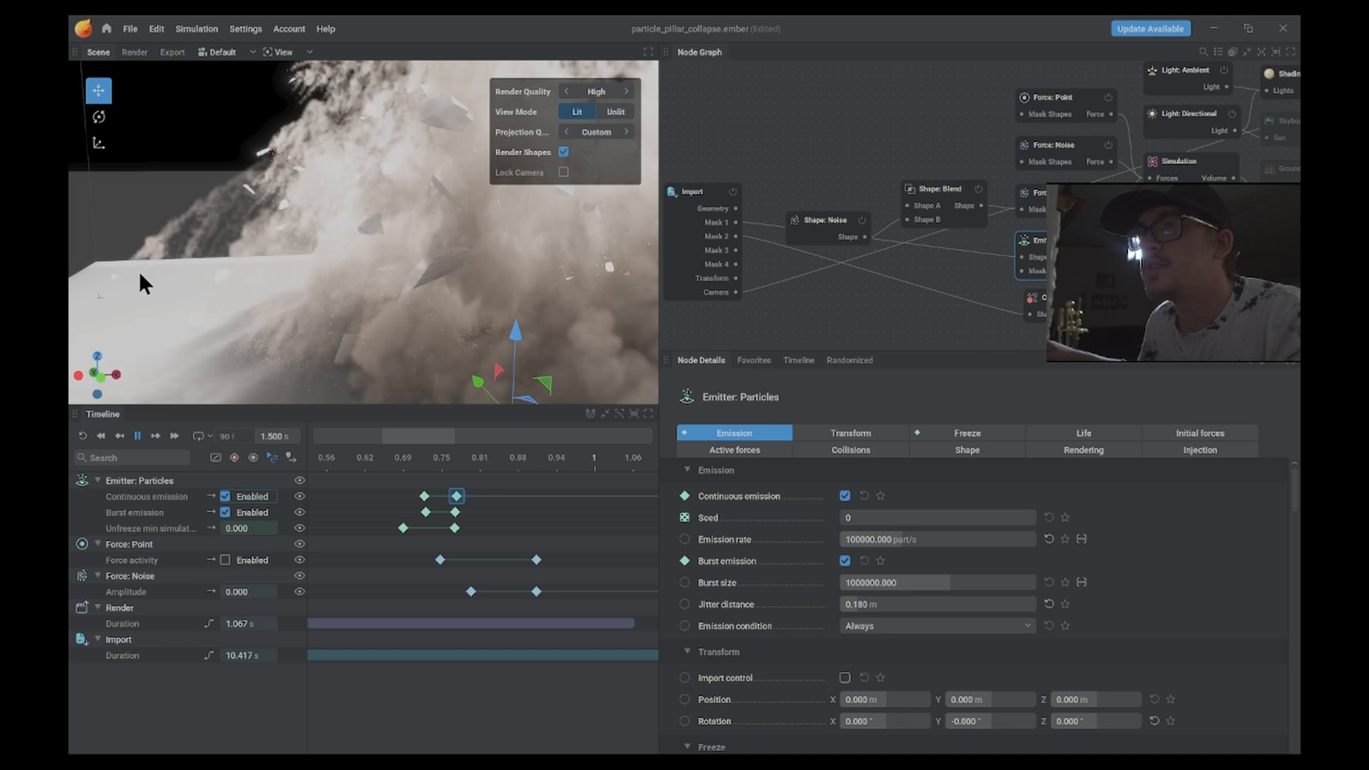
scroll(417, 262, "down", 4)
scroll(417, 262, "down", 5)
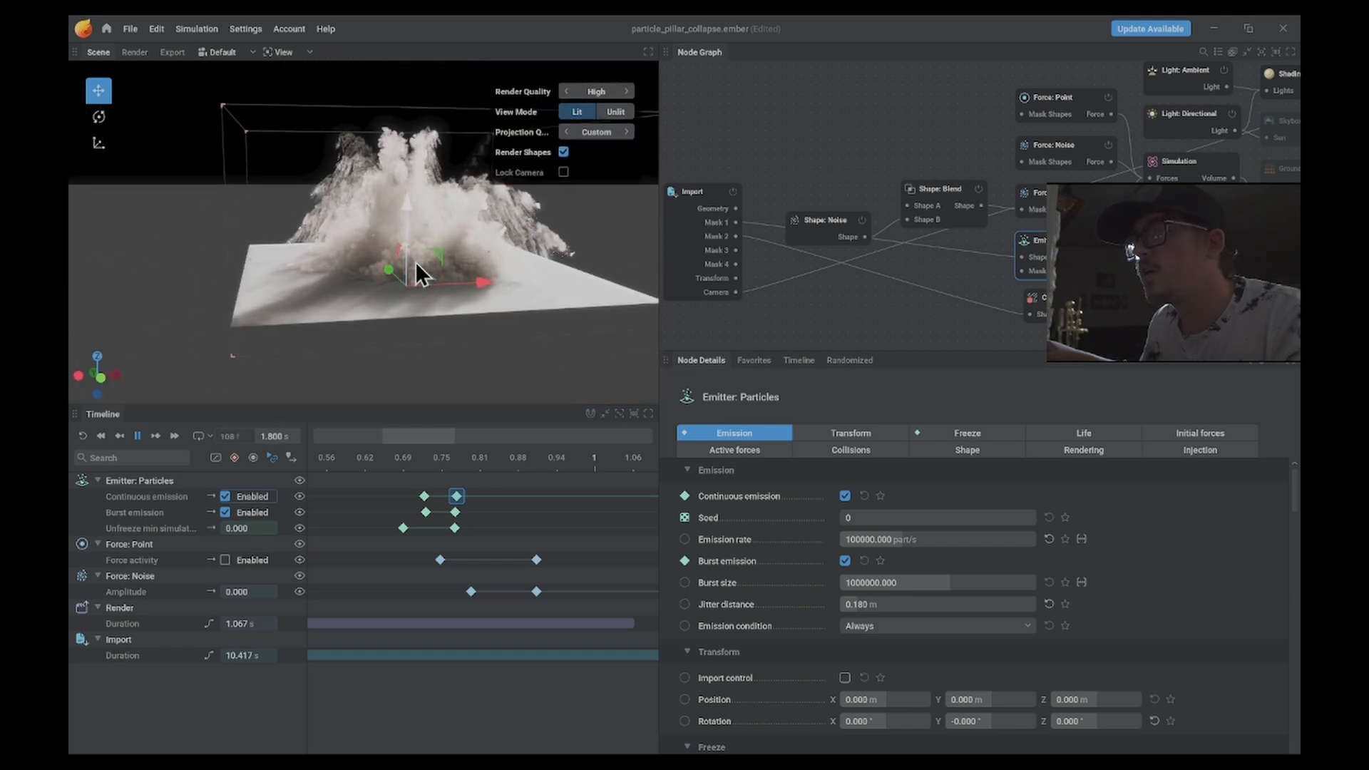
middle_click_drag(407, 203, 431, 209)
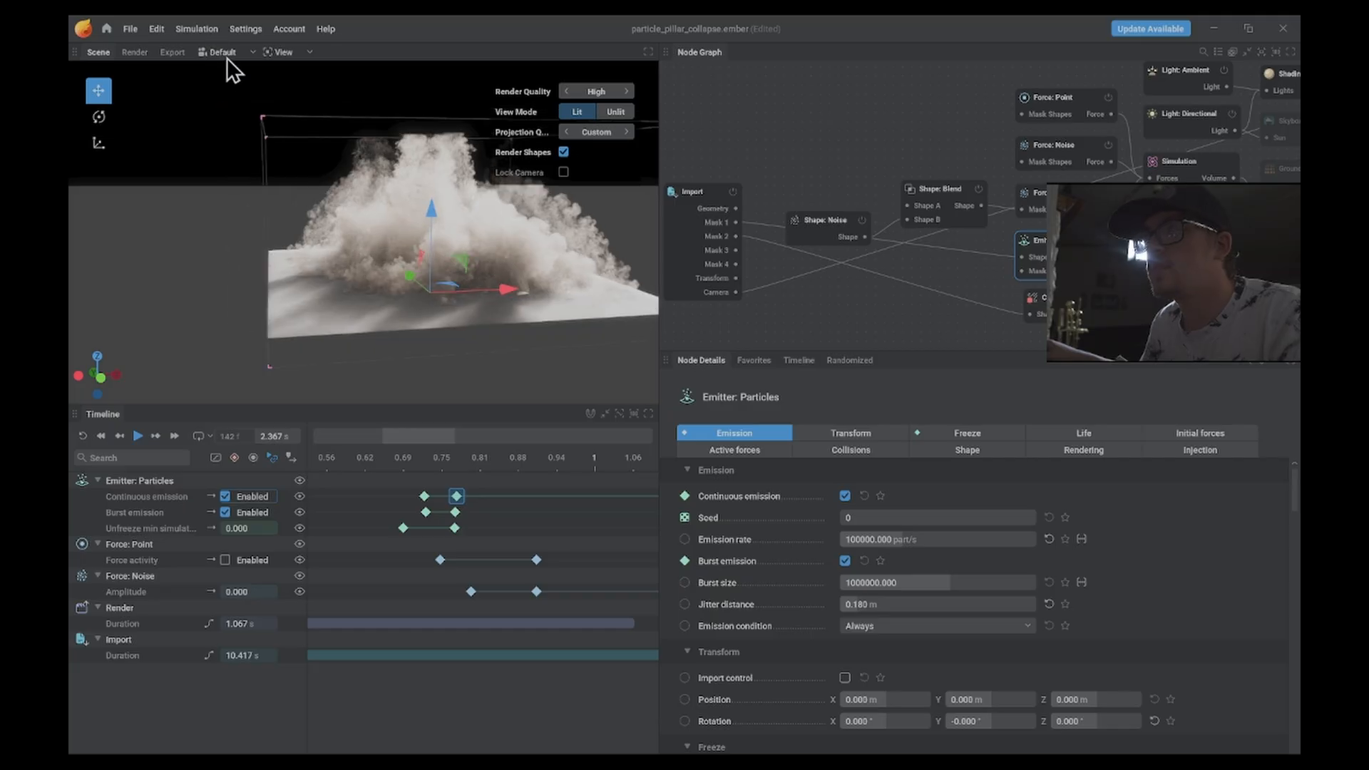
left_click(226, 52)
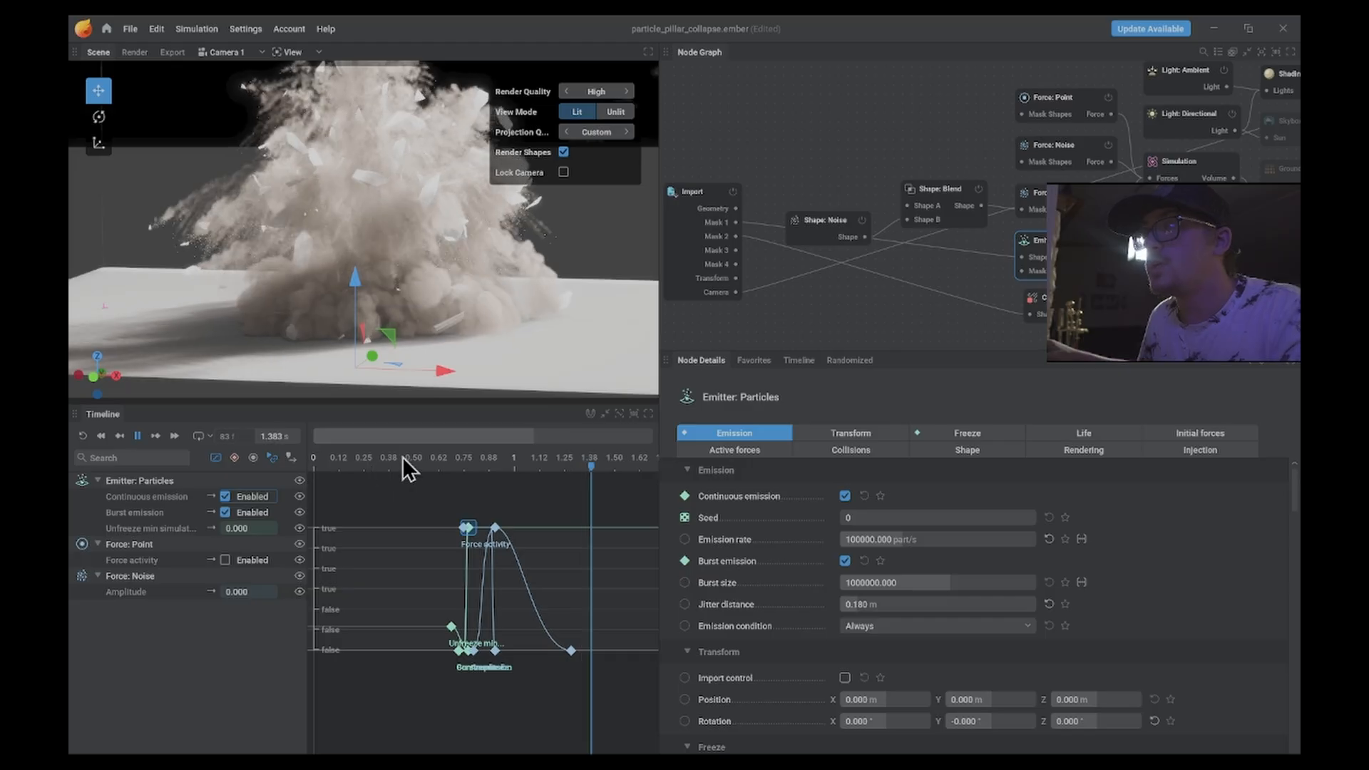
key("space")
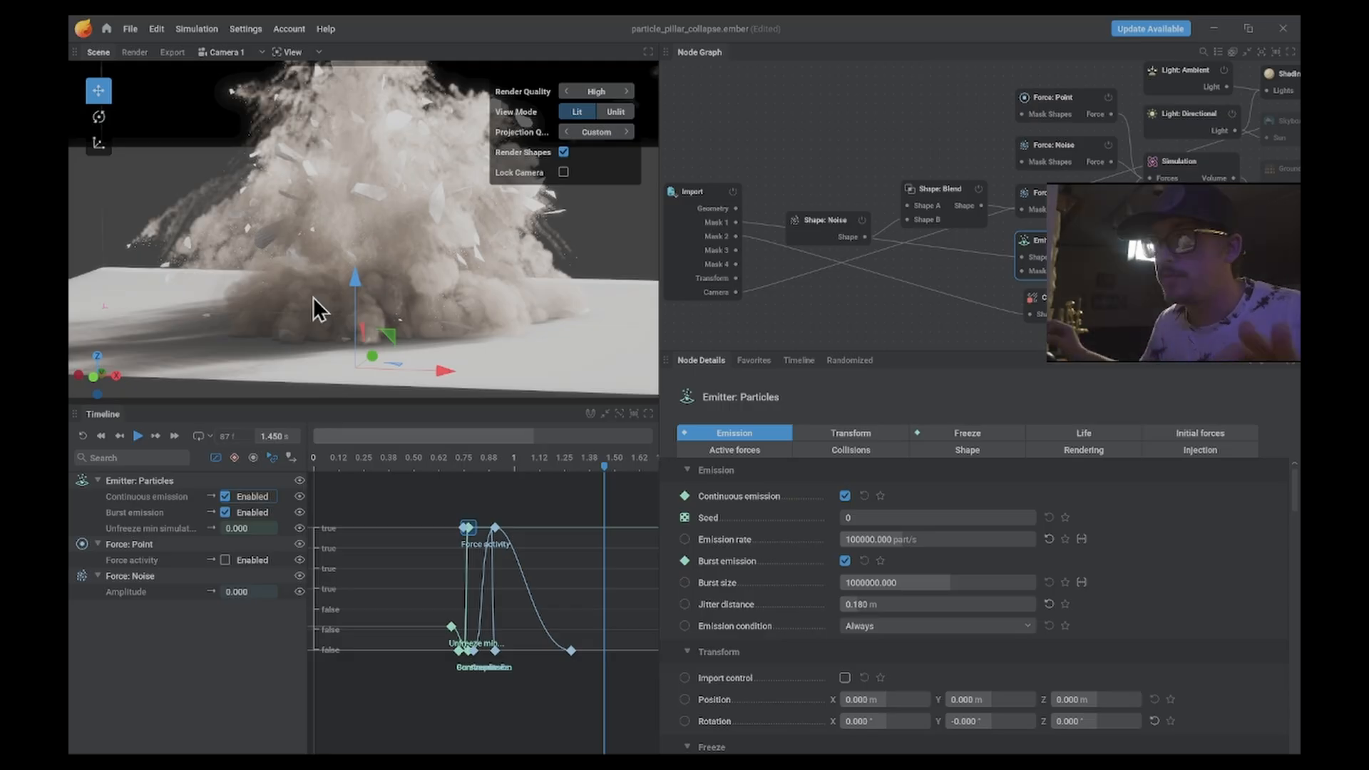
- Set the directional light's azimuth to about -56.4° and its elevation to about 11.1°
scroll(912, 212, "down", 5)
scroll(984, 204, "up", 3)
middle_click_drag(984, 204, 846, 223)
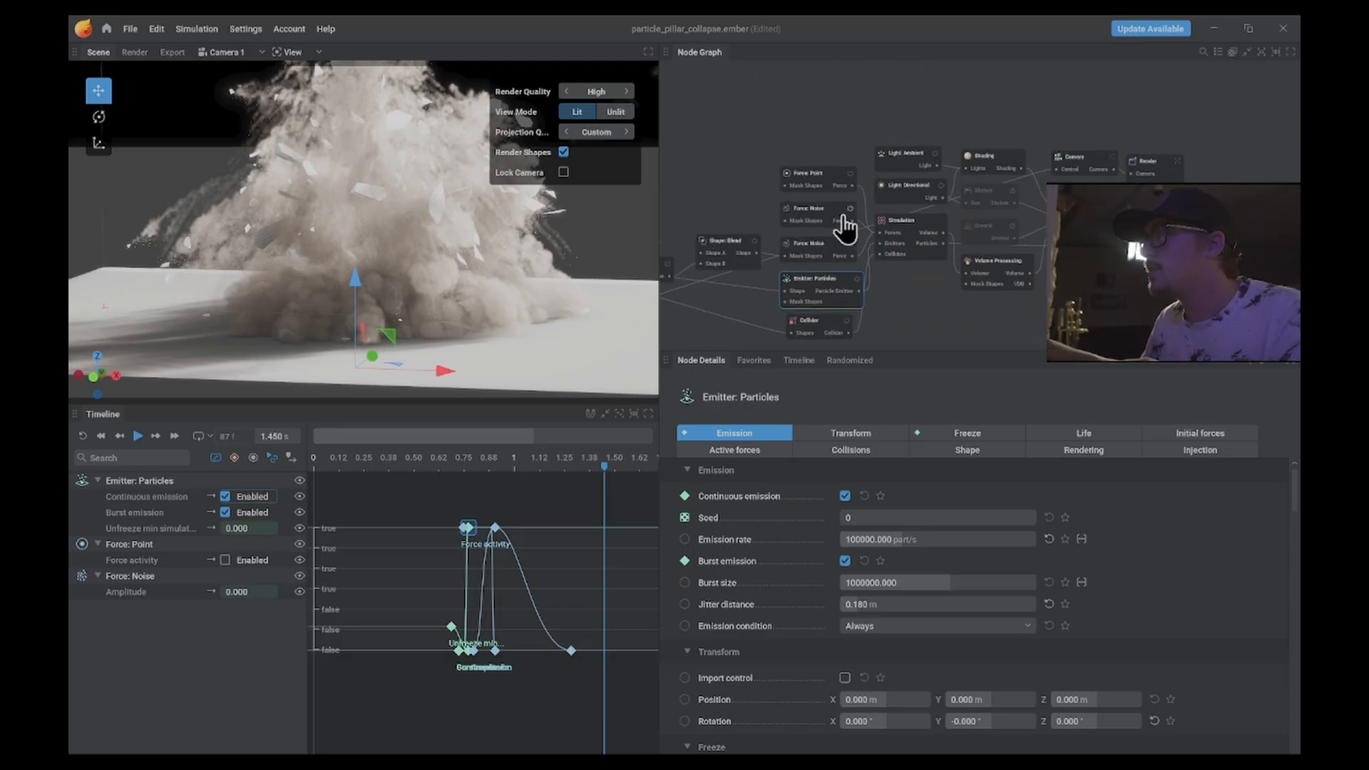
scroll(904, 185, "up", 4)
scroll(904, 186, "up", 2)
left_click(916, 174)
scroll(856, 214, "down", 2)
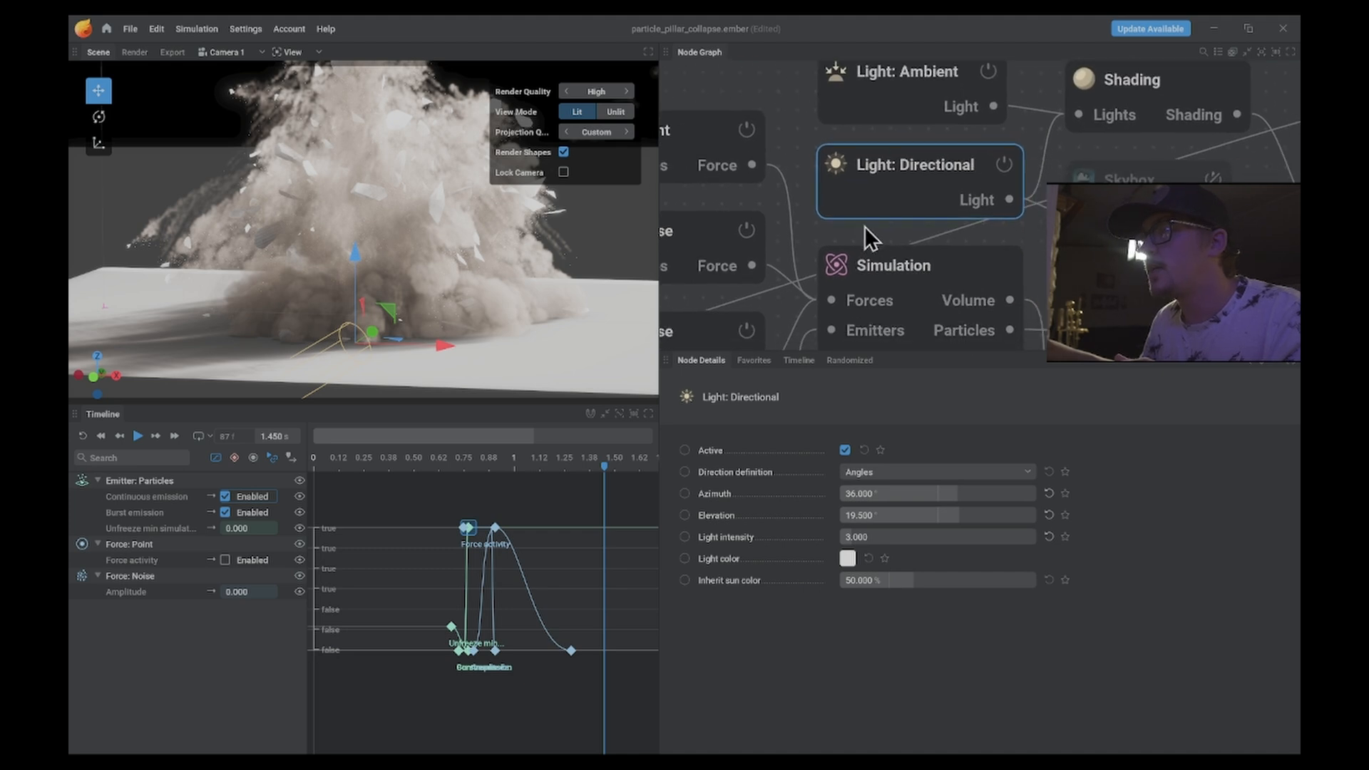
mouse_move(958, 493)
left_mouse_down()
mouse_move(1036, 493)
mouse_move(841, 493)
mouse_move(995, 515)
mouse_move(950, 514)
left_mouse_up()
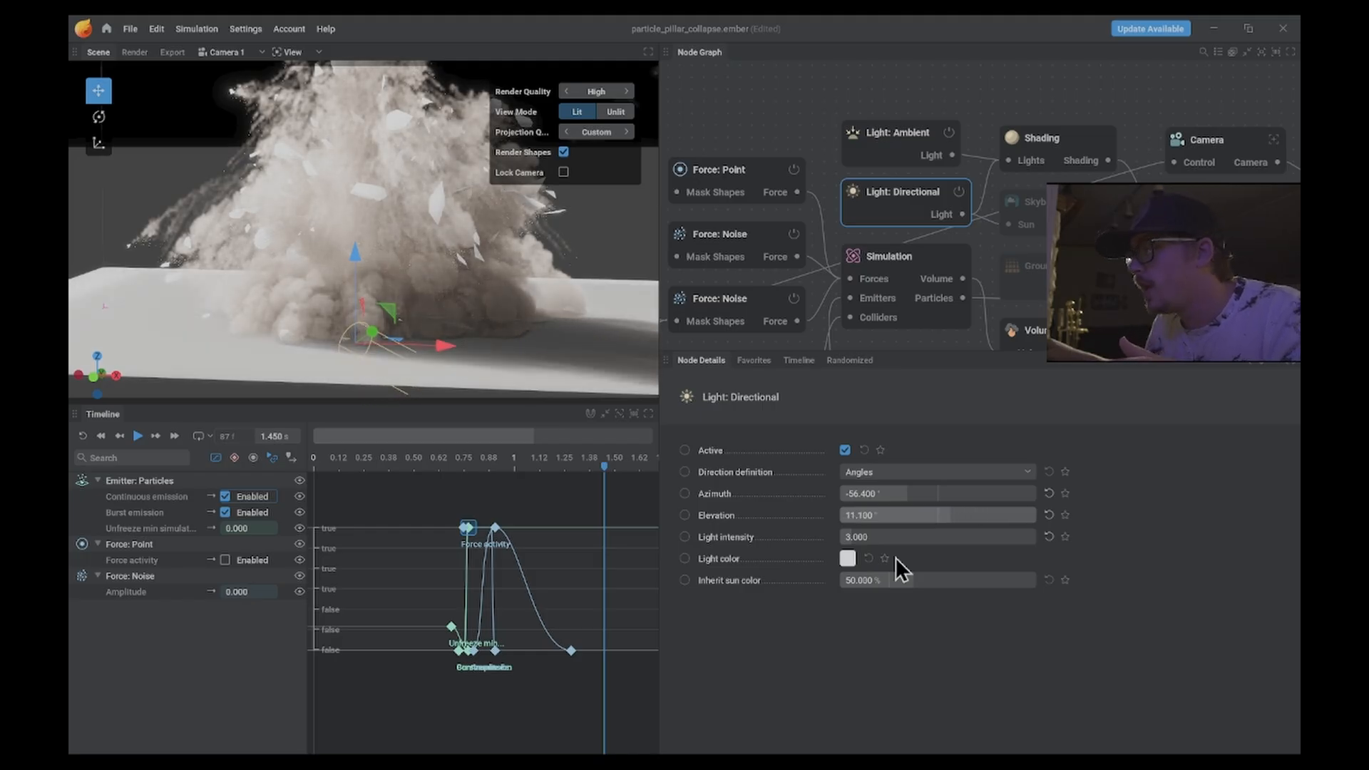
- Try a red light color on the directional light and undo it, leaving the inherited sun color at 50%
left_click(850, 560)
left_click_drag(915, 564, 1034, 503)
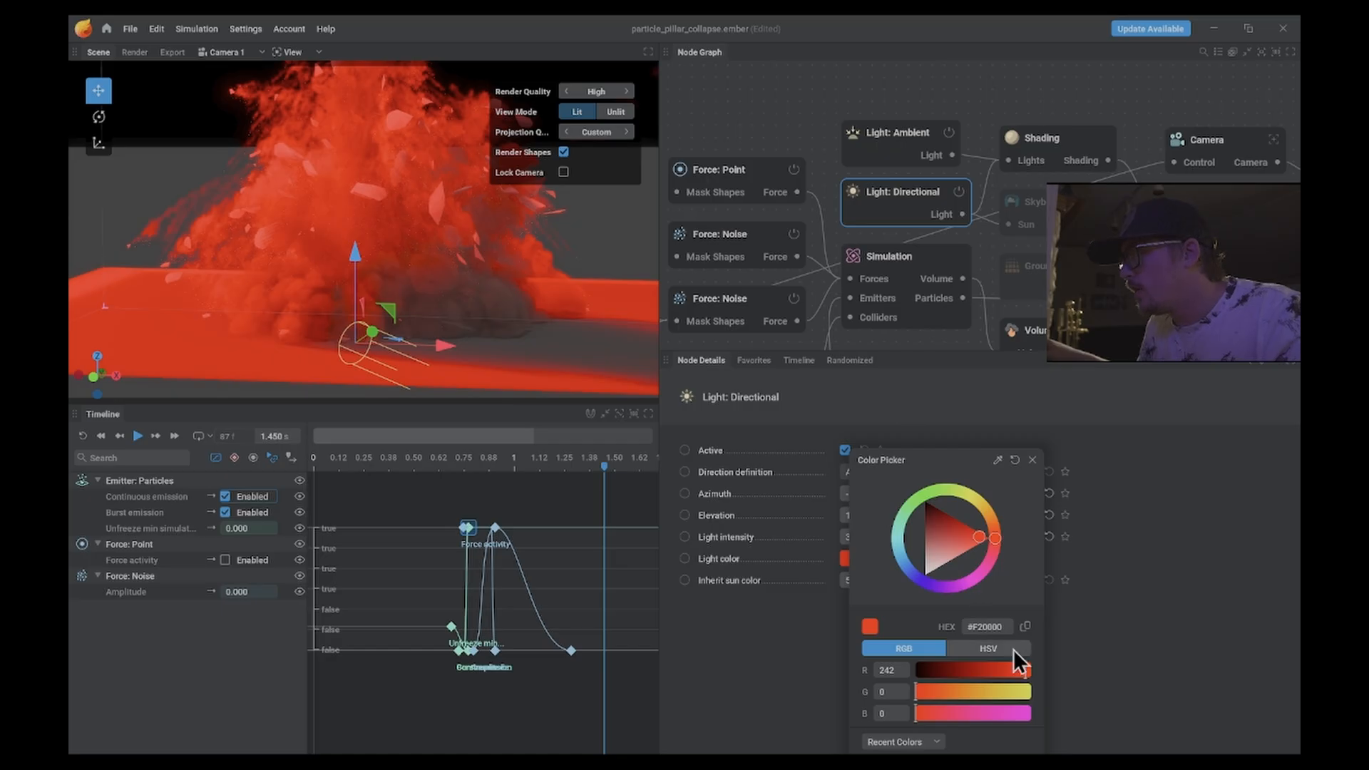
key("ctrl+z")
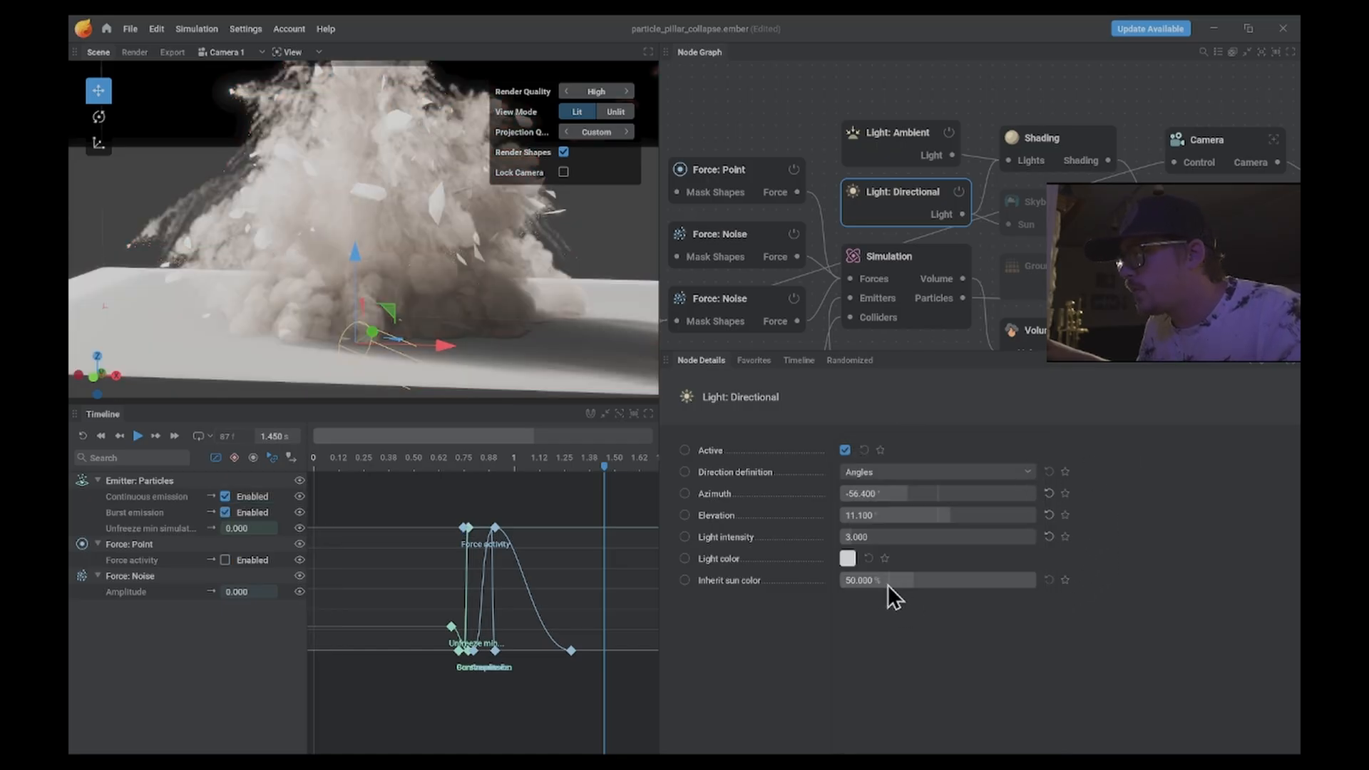
left_click_drag(888, 584, 1037, 584)
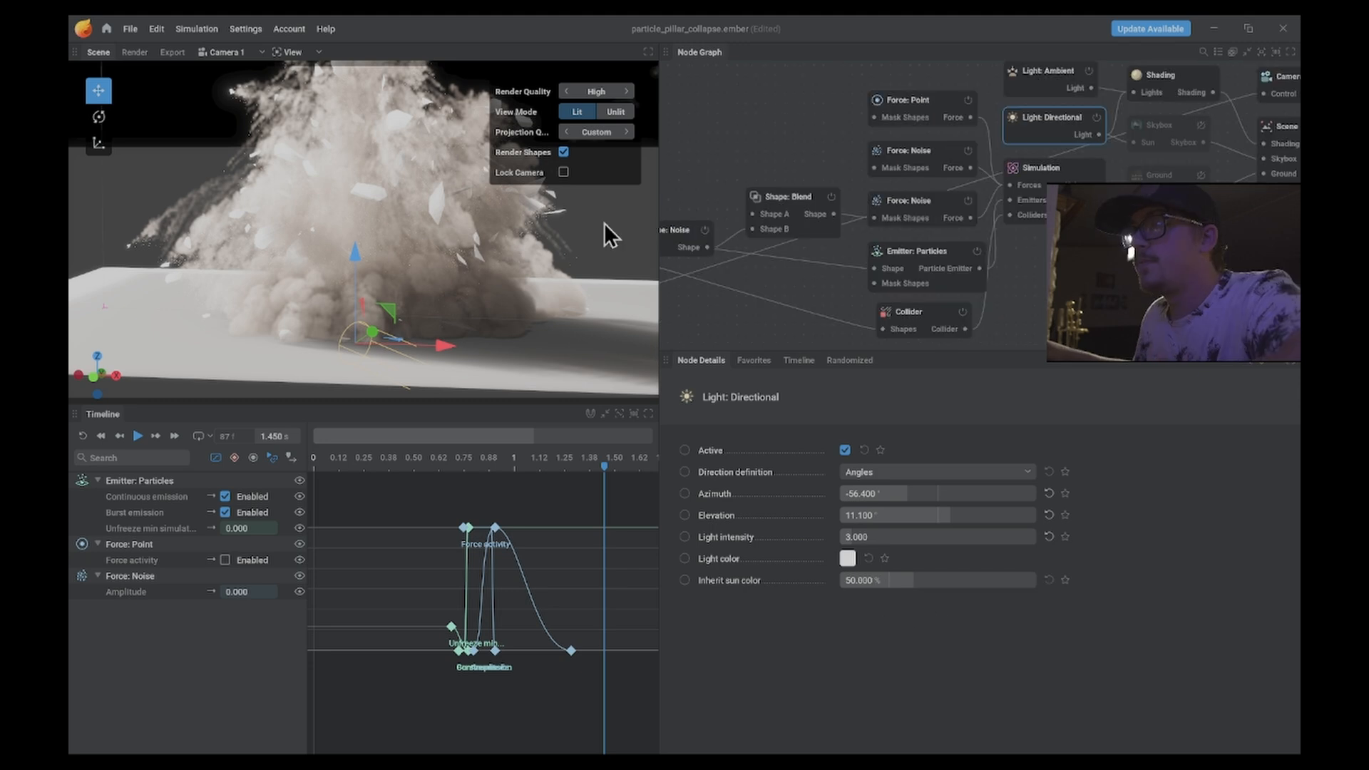
- Restart the simulation and play it from the beginning under the adjusted directional light
left_click(83, 437)
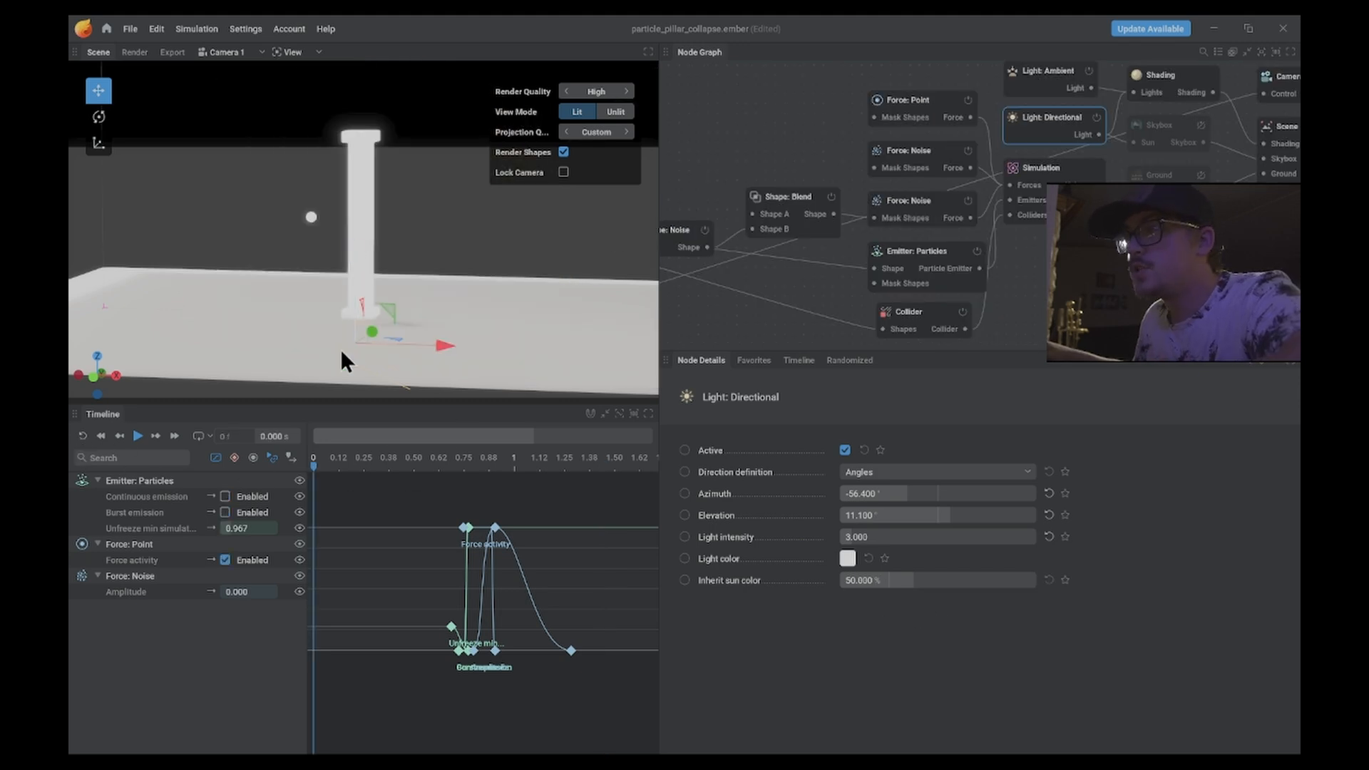
left_click(138, 436)
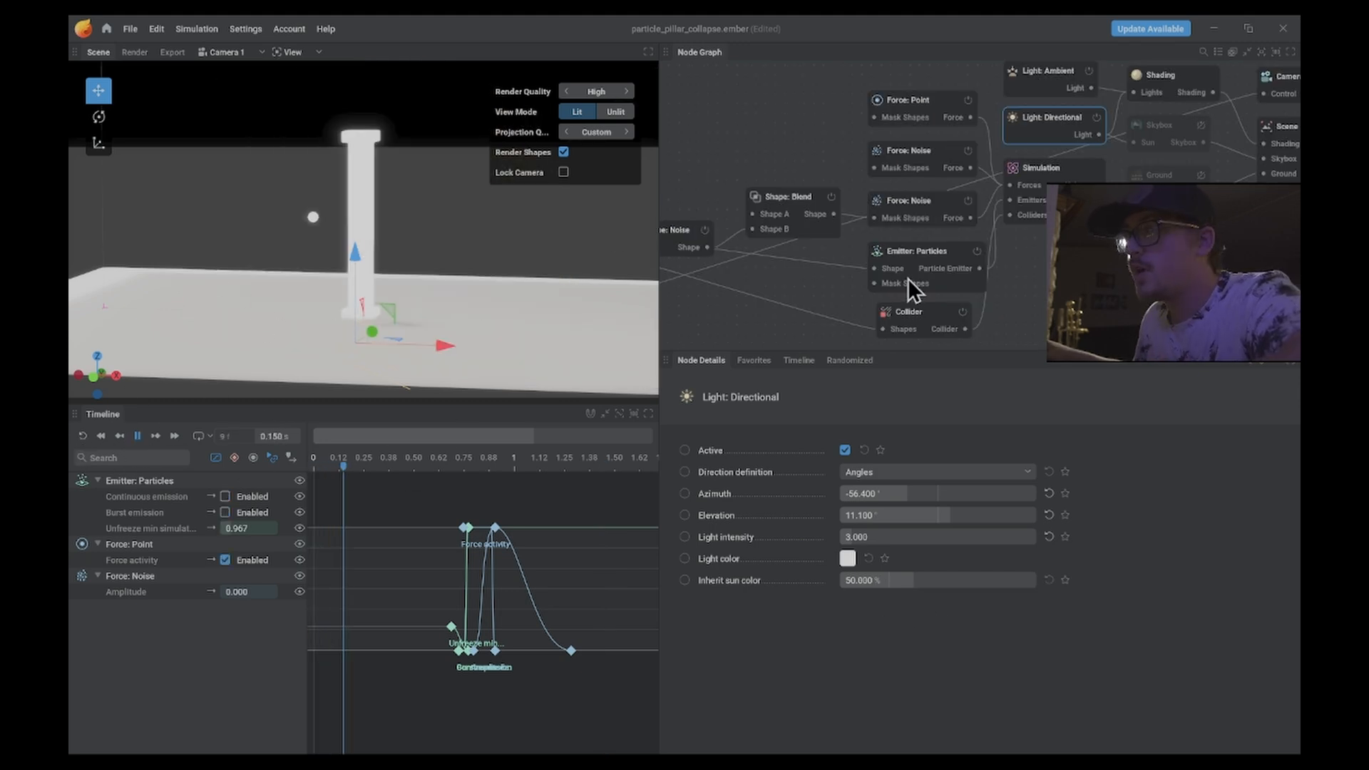
- Delete the Shape: Blend node from the graph and move the Shape: Noise node closer to the force nodes
middle_click_drag(757, 269, 843, 270)
left_click_drag(797, 249, 850, 153)
left_click(926, 220)
key("Delete")
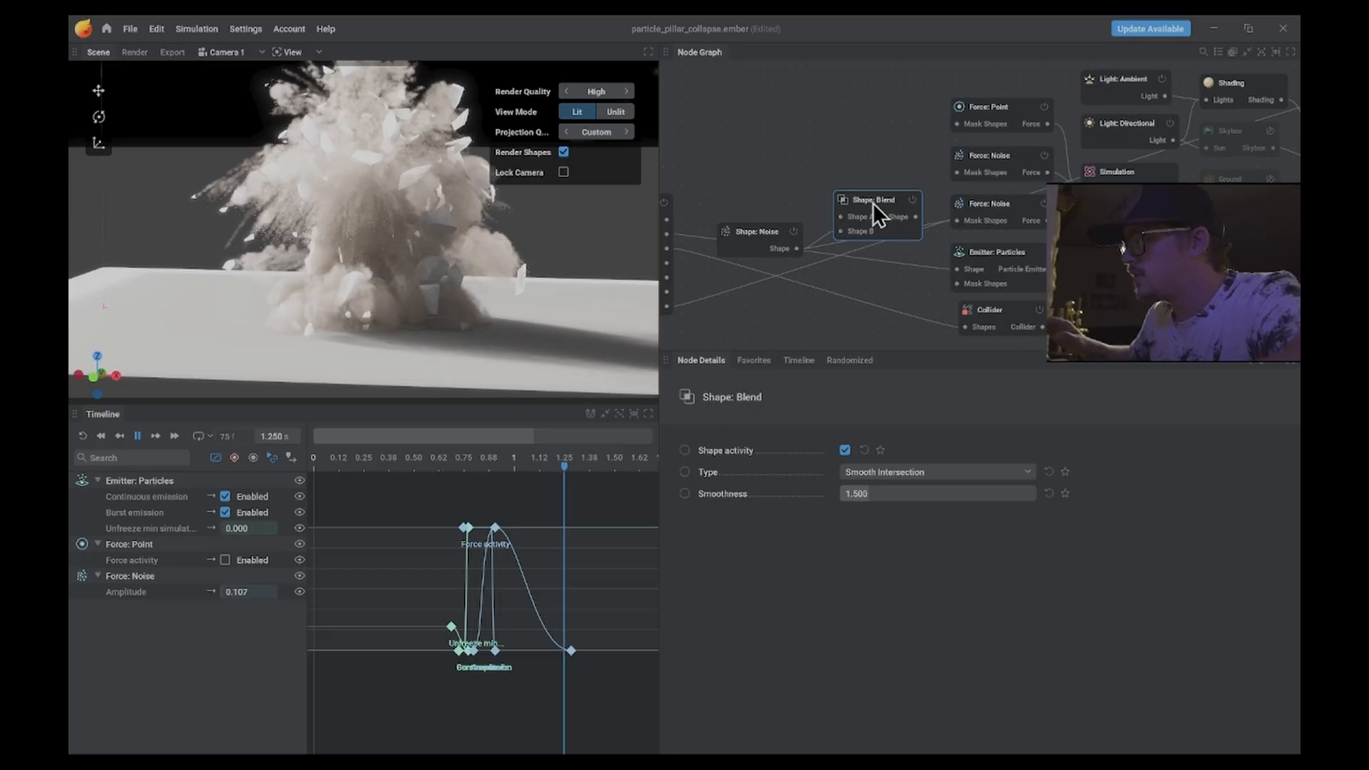
key("Delete")
left_click_drag(747, 235, 835, 186)
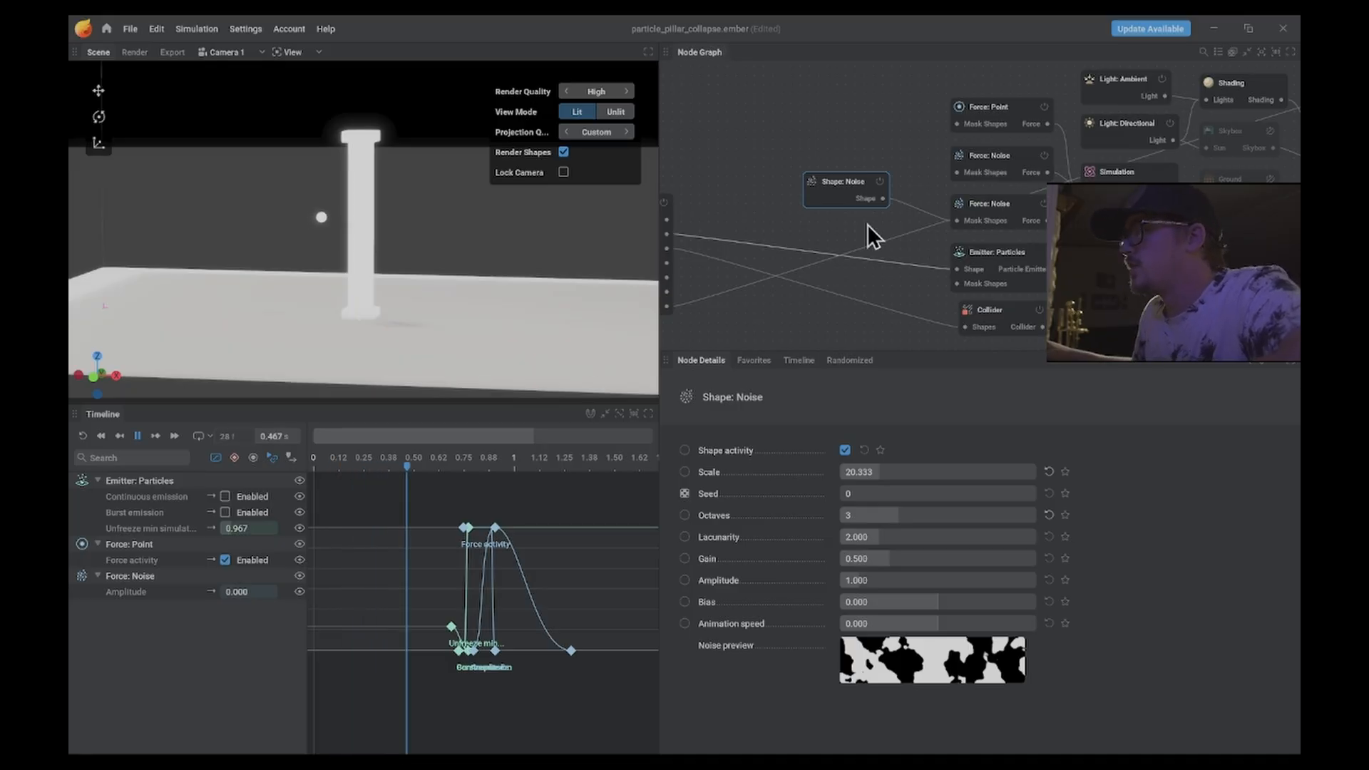
- Open the Simulation node's settings and review its domain options, including voxel count, voxel size and upscaling
scroll(867, 223, "down", 2)
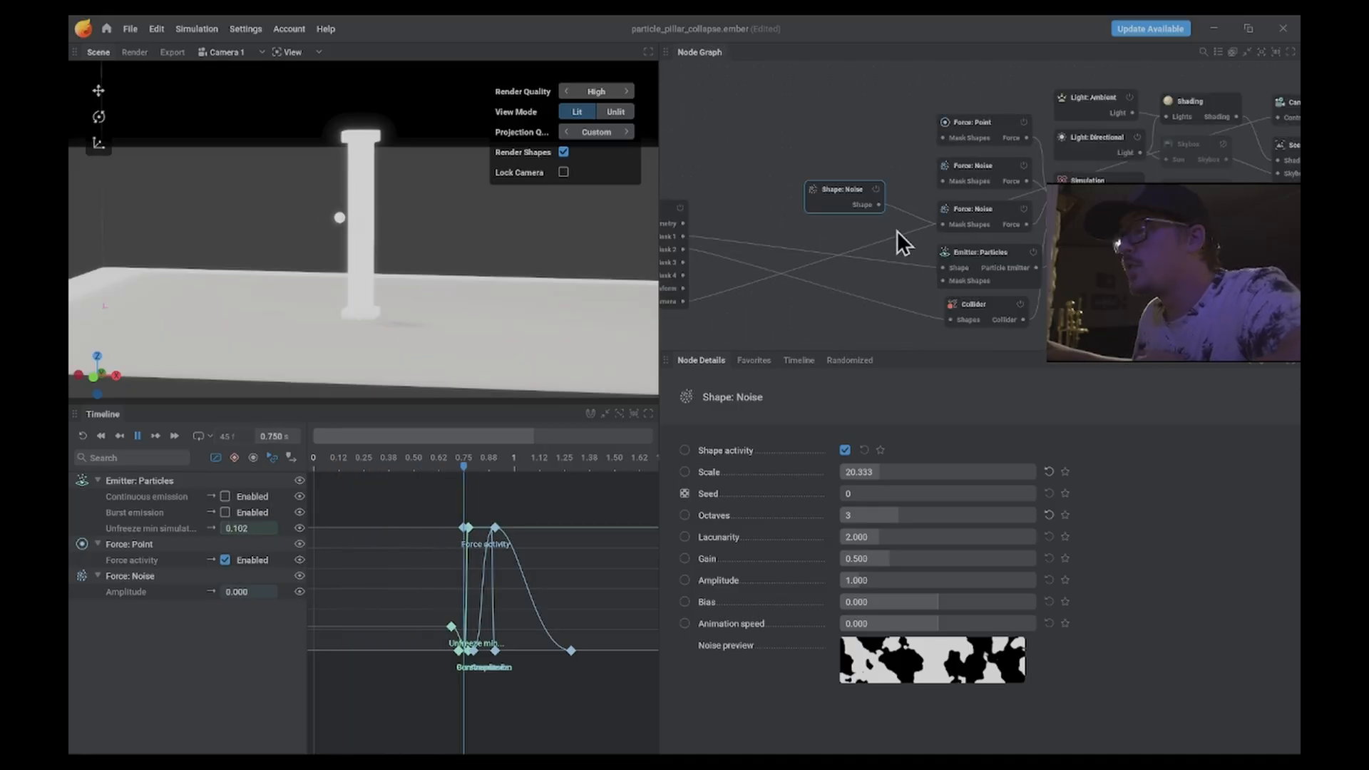
middle_click_drag(914, 228, 777, 232)
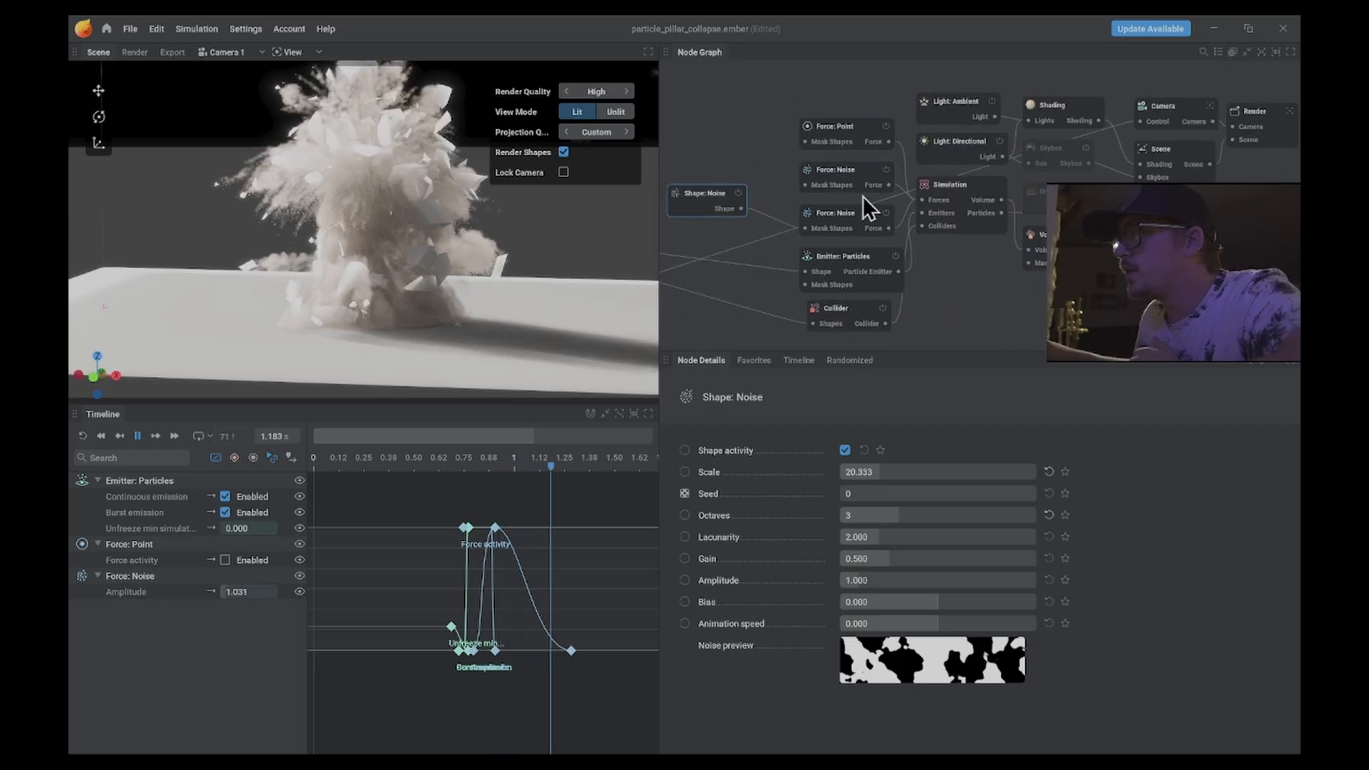
left_click(957, 190)
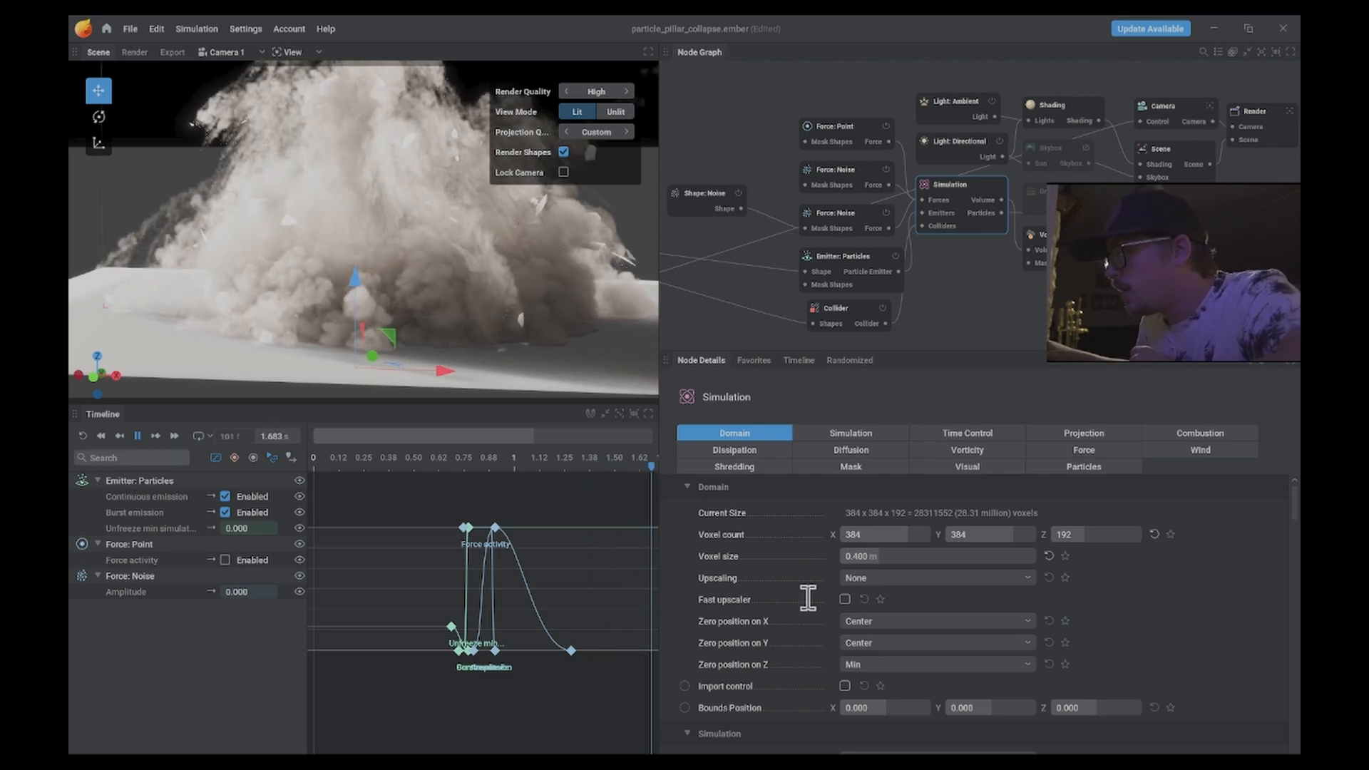
scroll(826, 608, "down", 1)
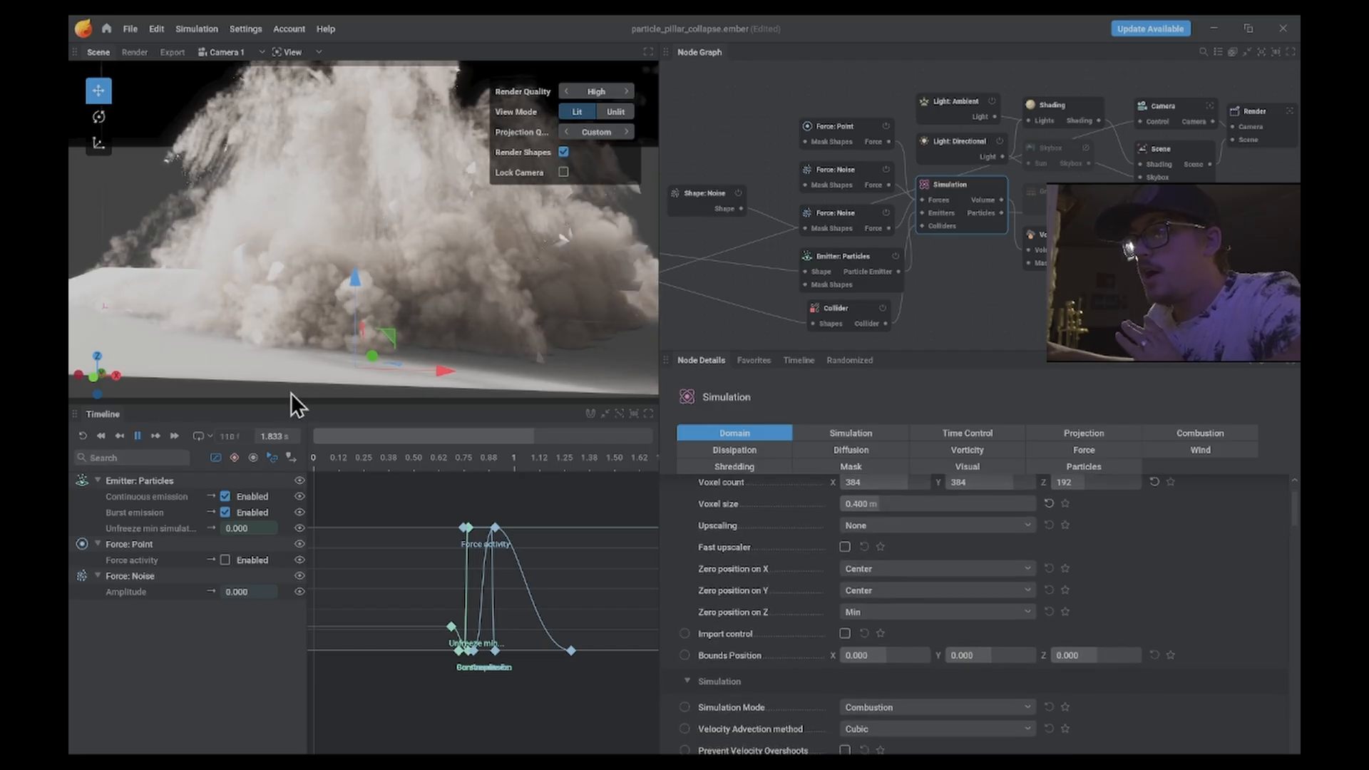
scroll(874, 572, "down", 1)
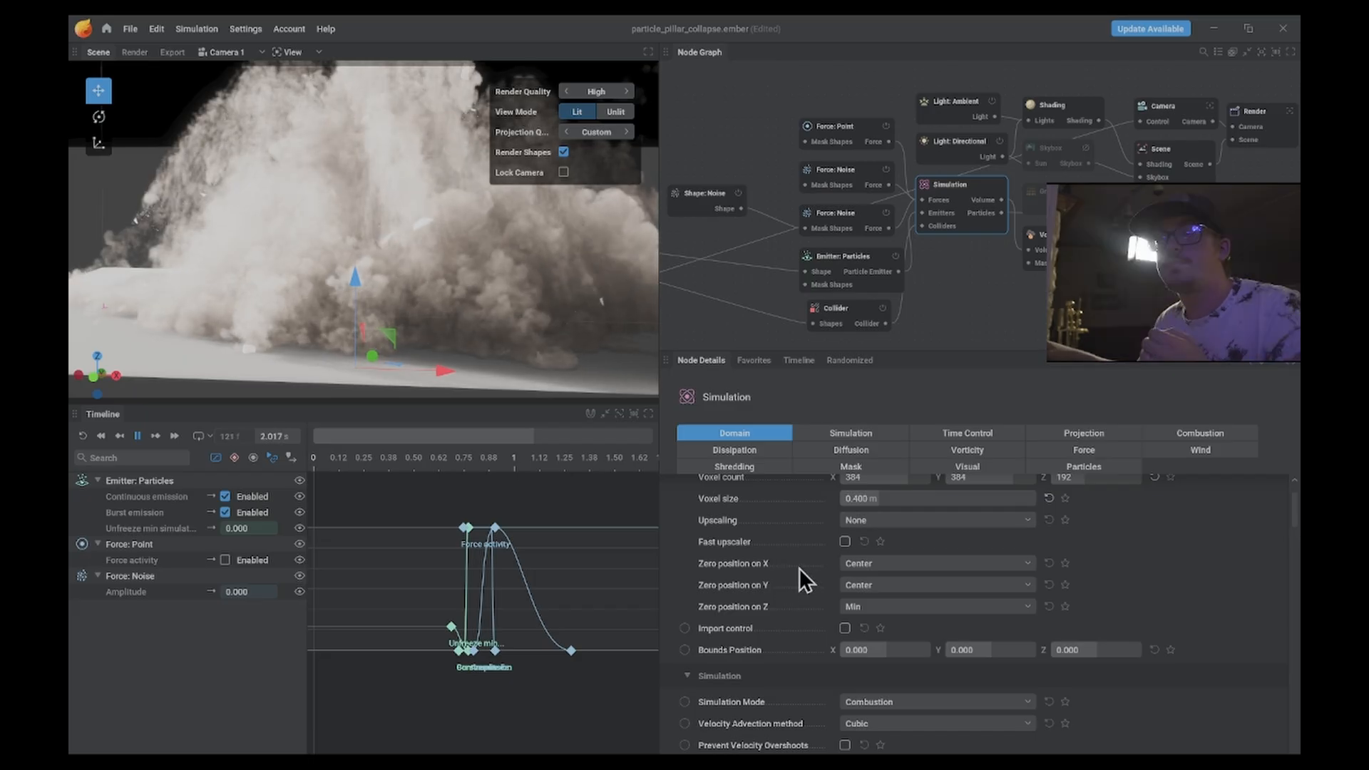
scroll(880, 669, "up", 2)
scroll(759, 635, "down", 2)
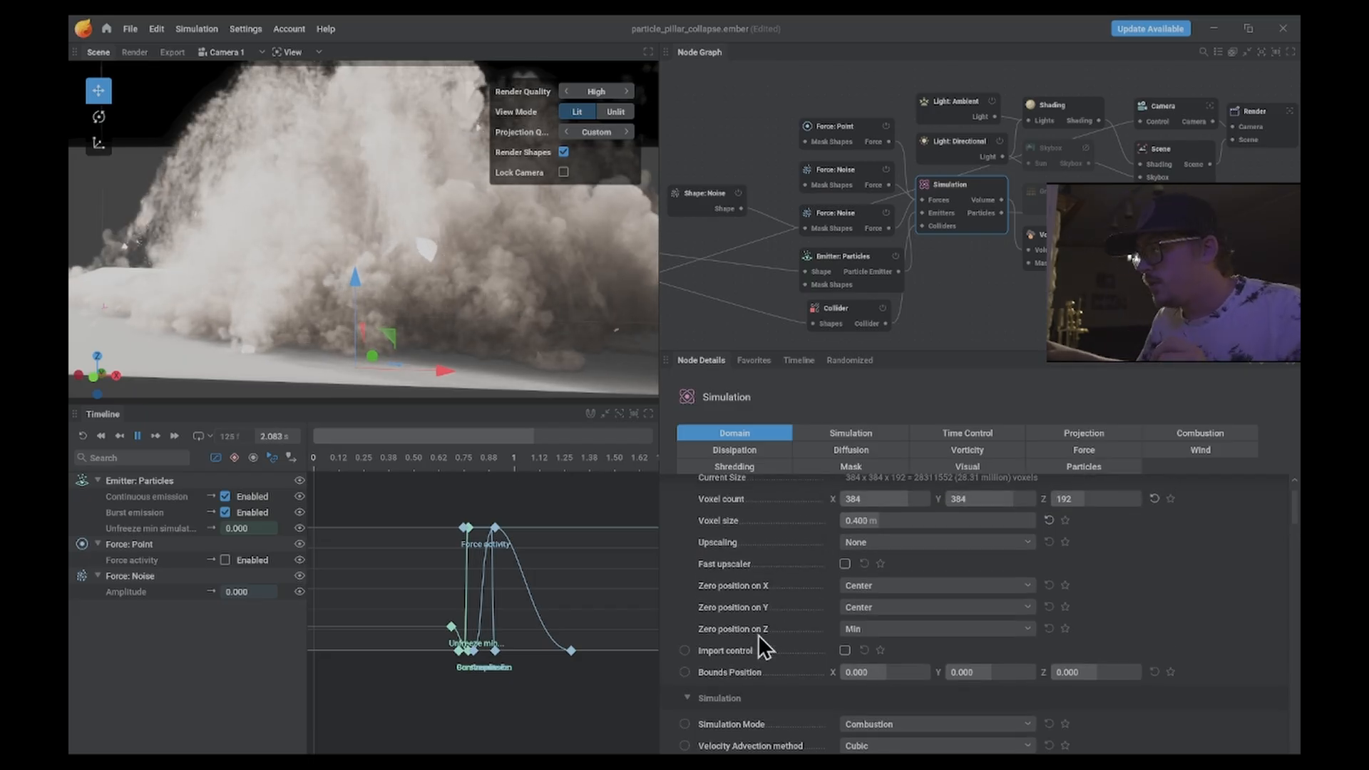
- Pause the simulation playback and review the Simulation node's domain, simulation mode and timestep settings
left_click(137, 436)
scroll(765, 614, "down", 1)
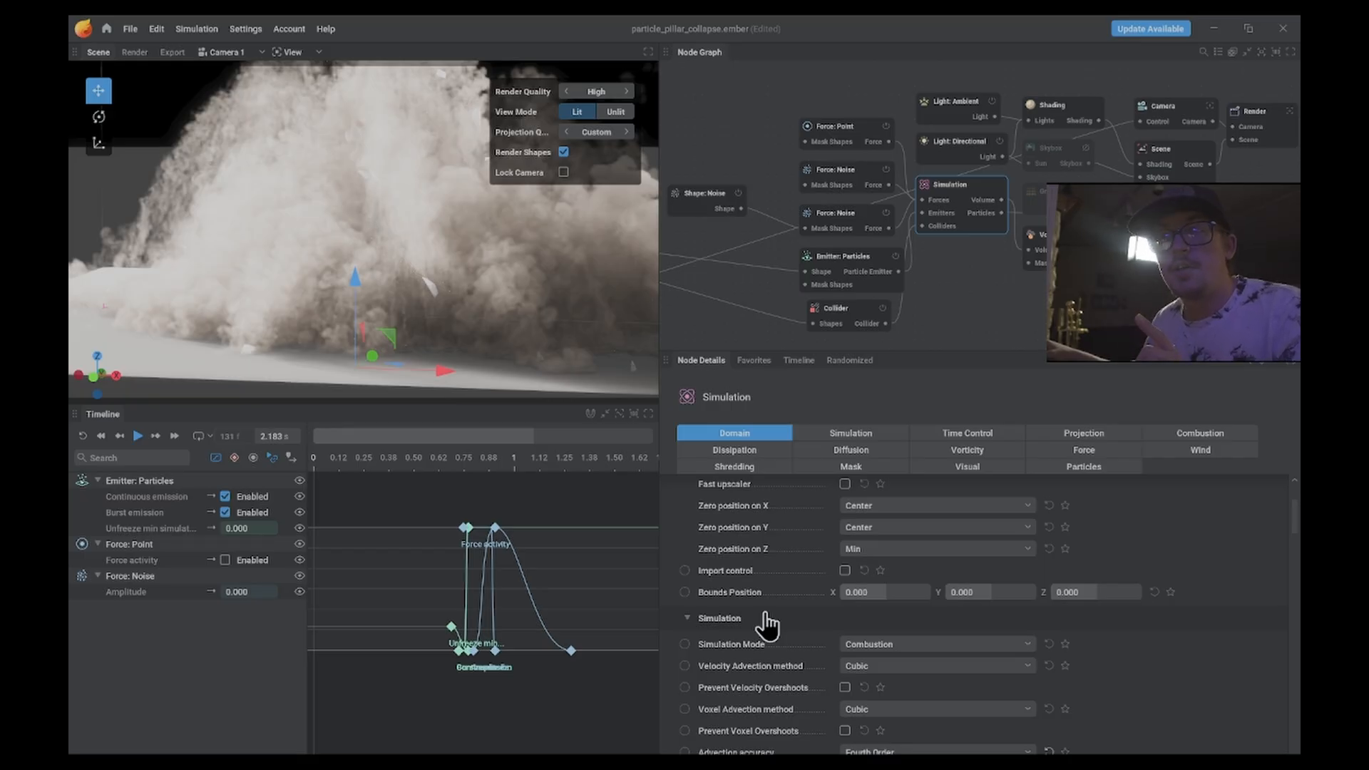
scroll(767, 626, "down", 1)
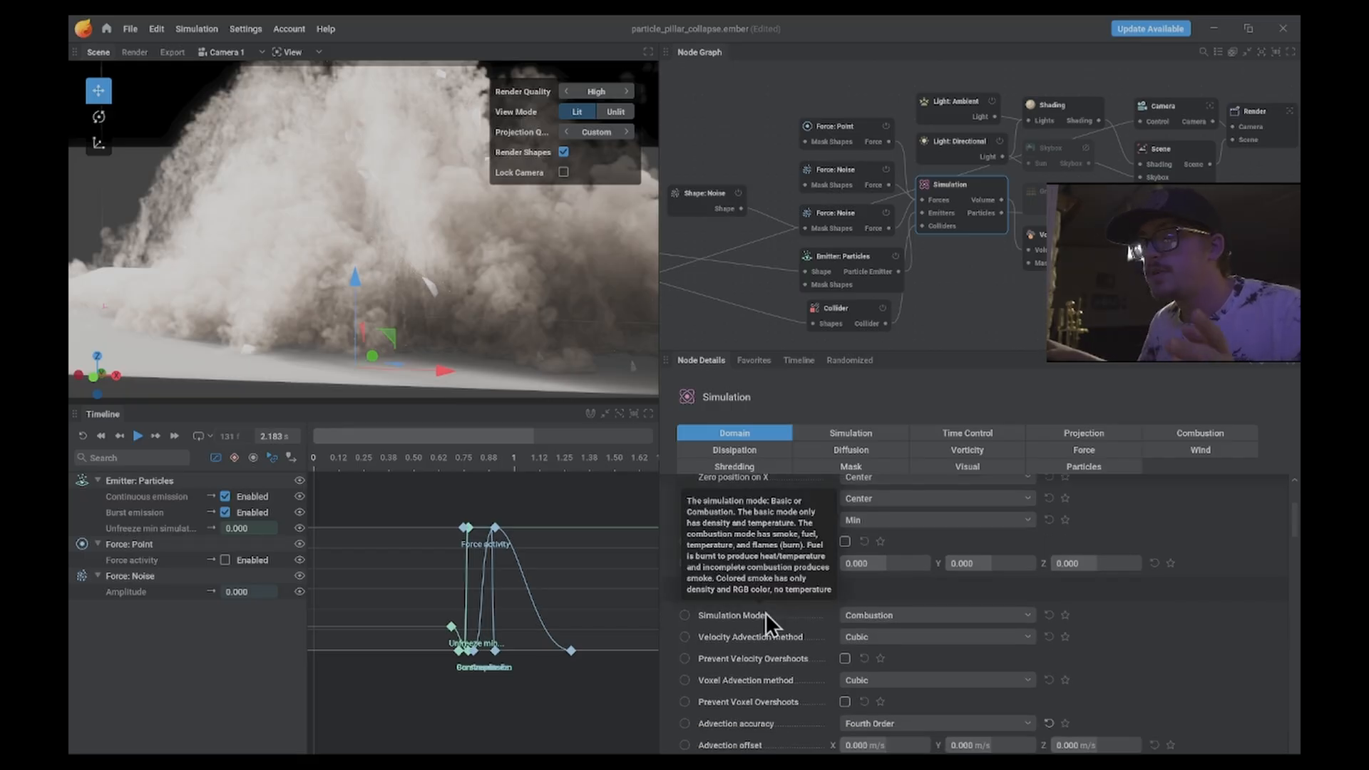
scroll(1212, 649, "down", 6)
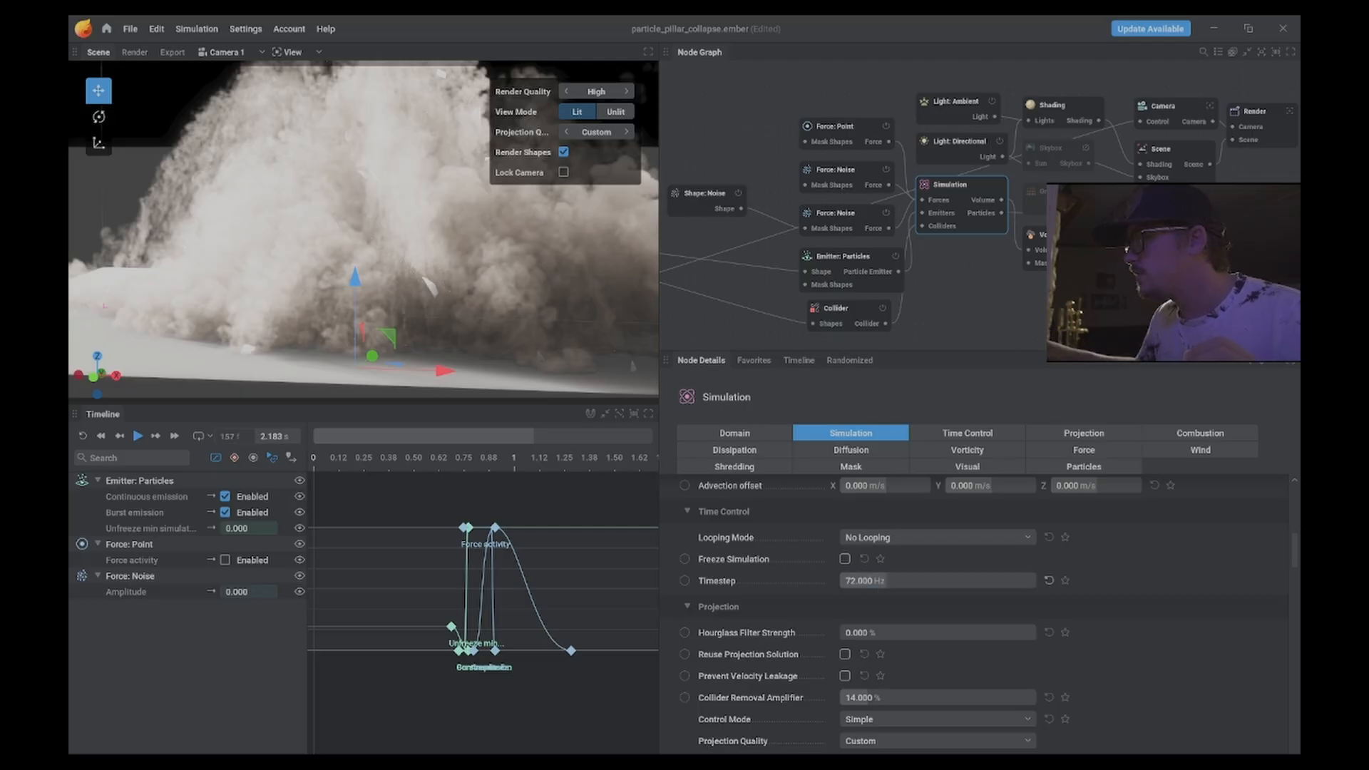
- Set the VDB export node to 250 frames with a frame stride of 3, and enable velocity export
left_click(1063, 241)
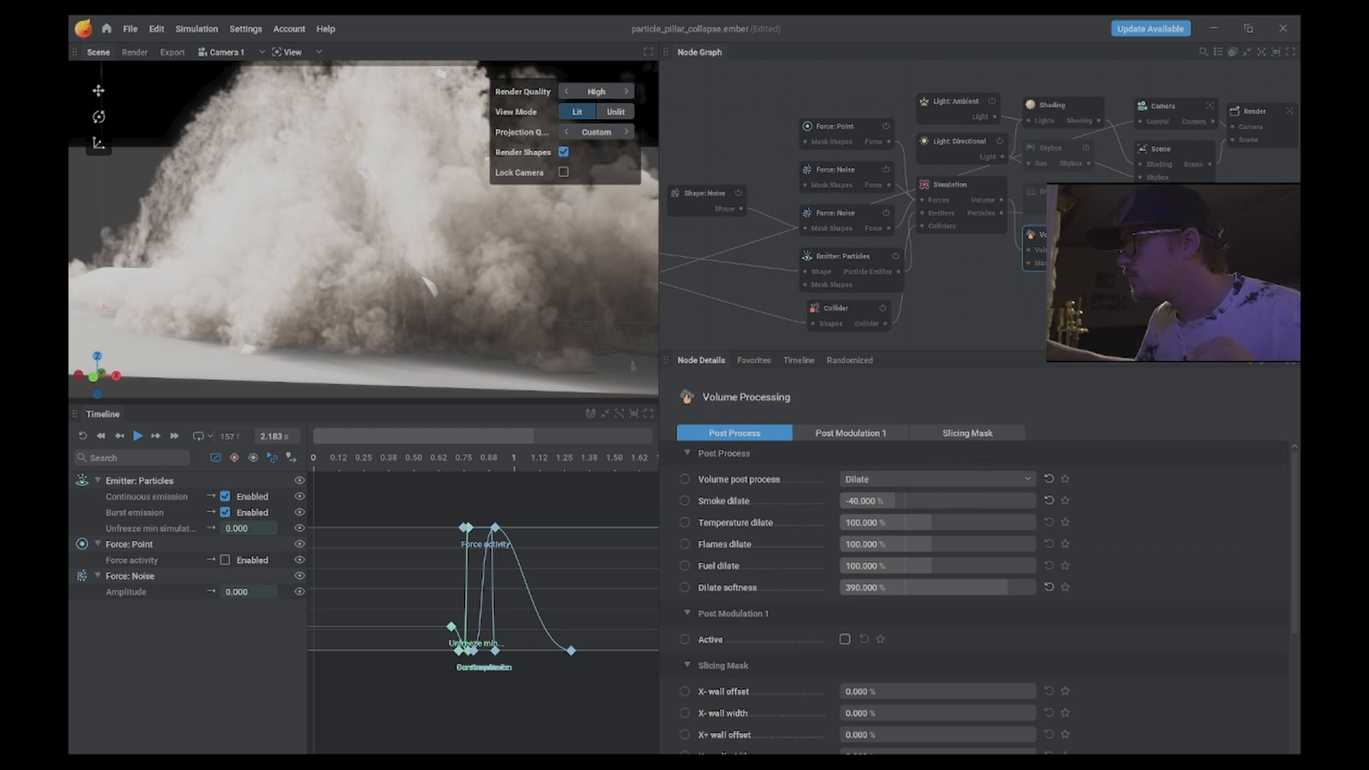
left_click(1170, 246)
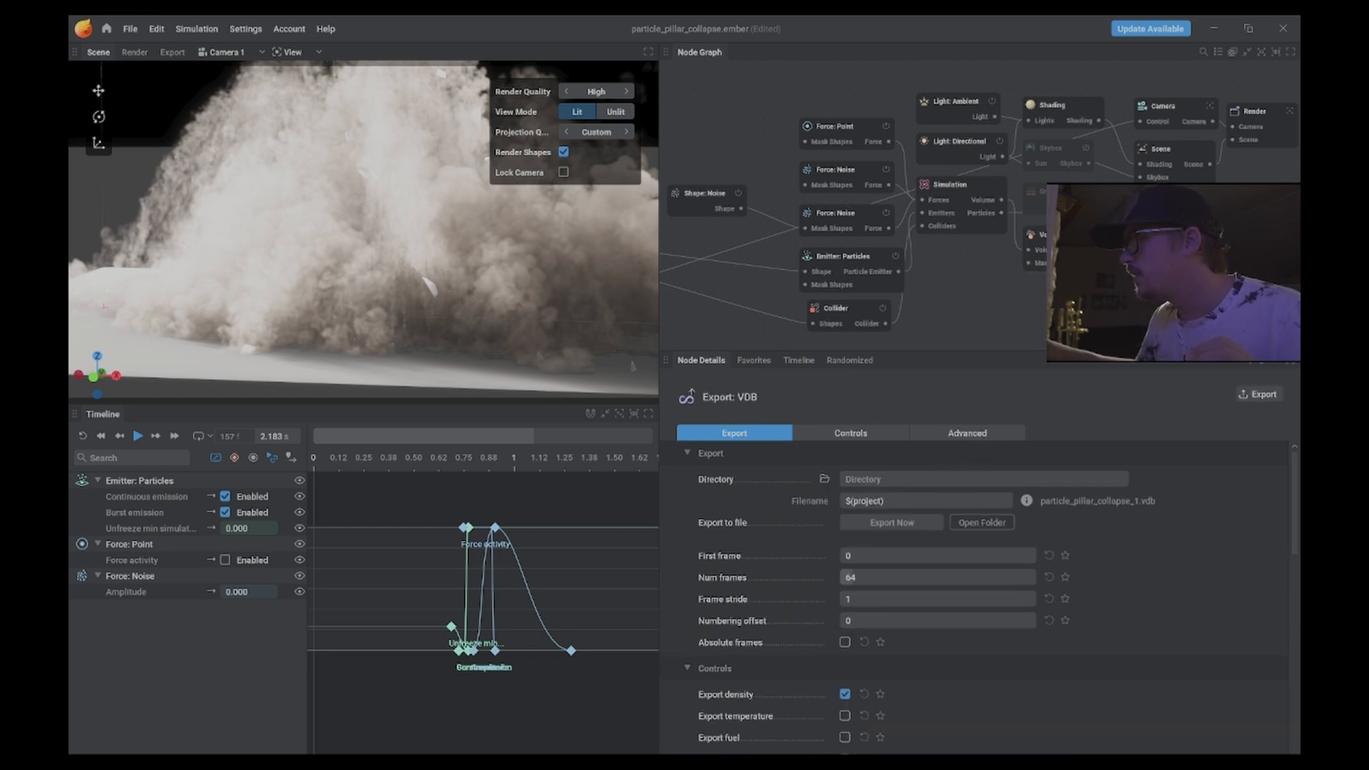
left_click(876, 599)
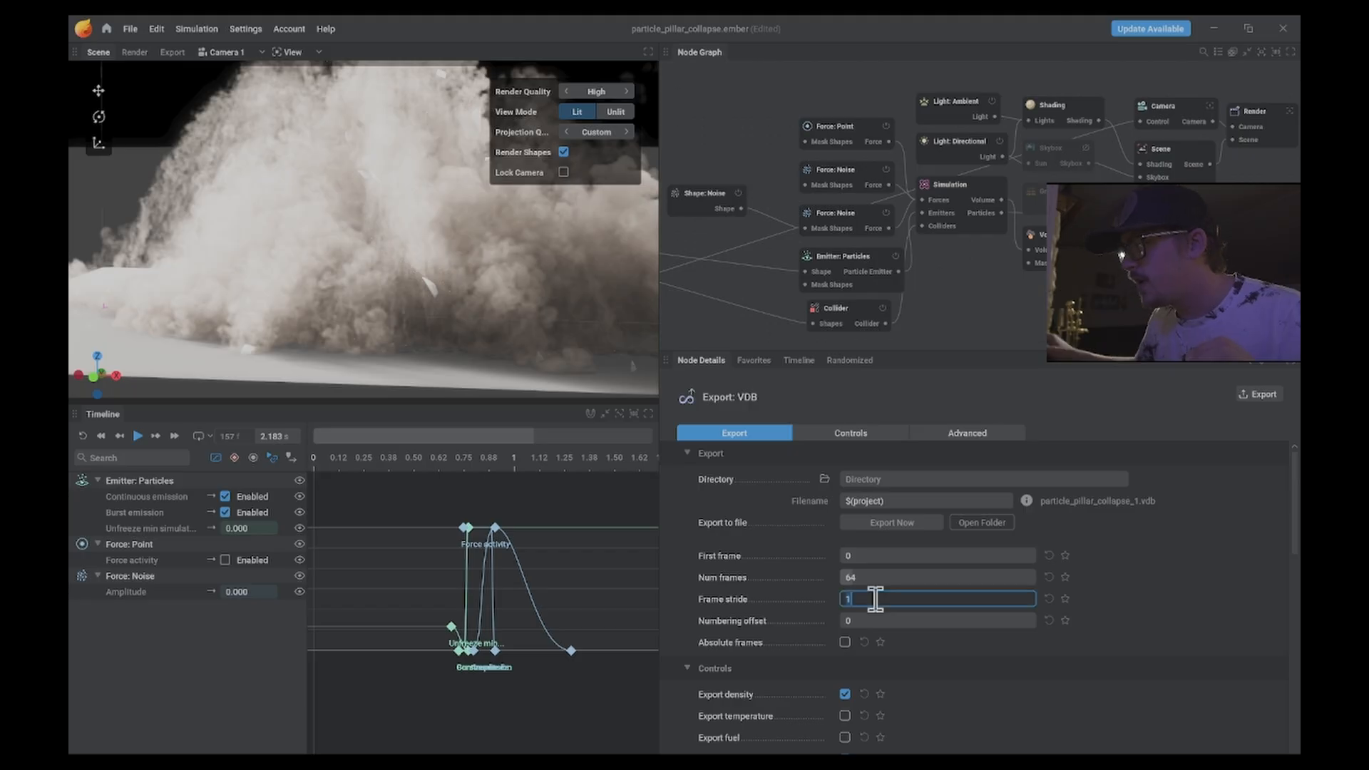
type("3")
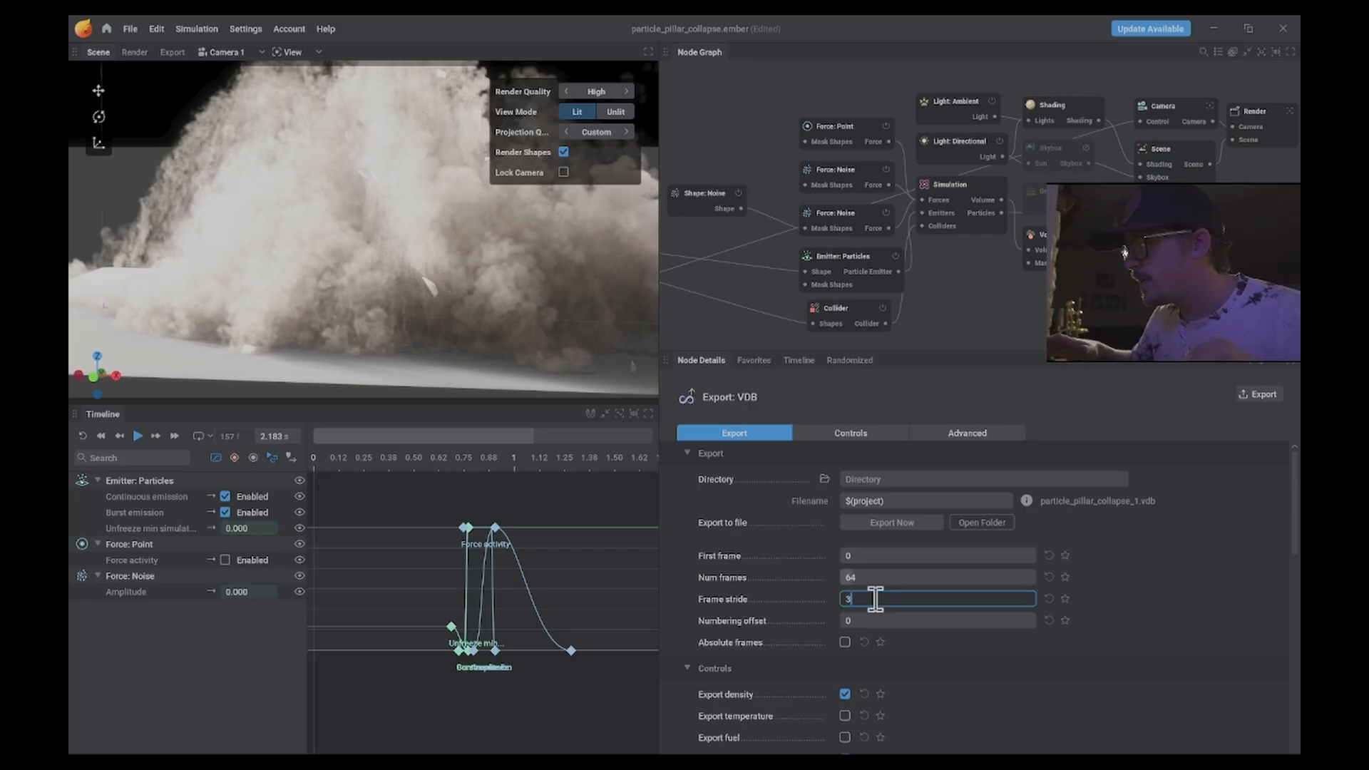
left_click(877, 578)
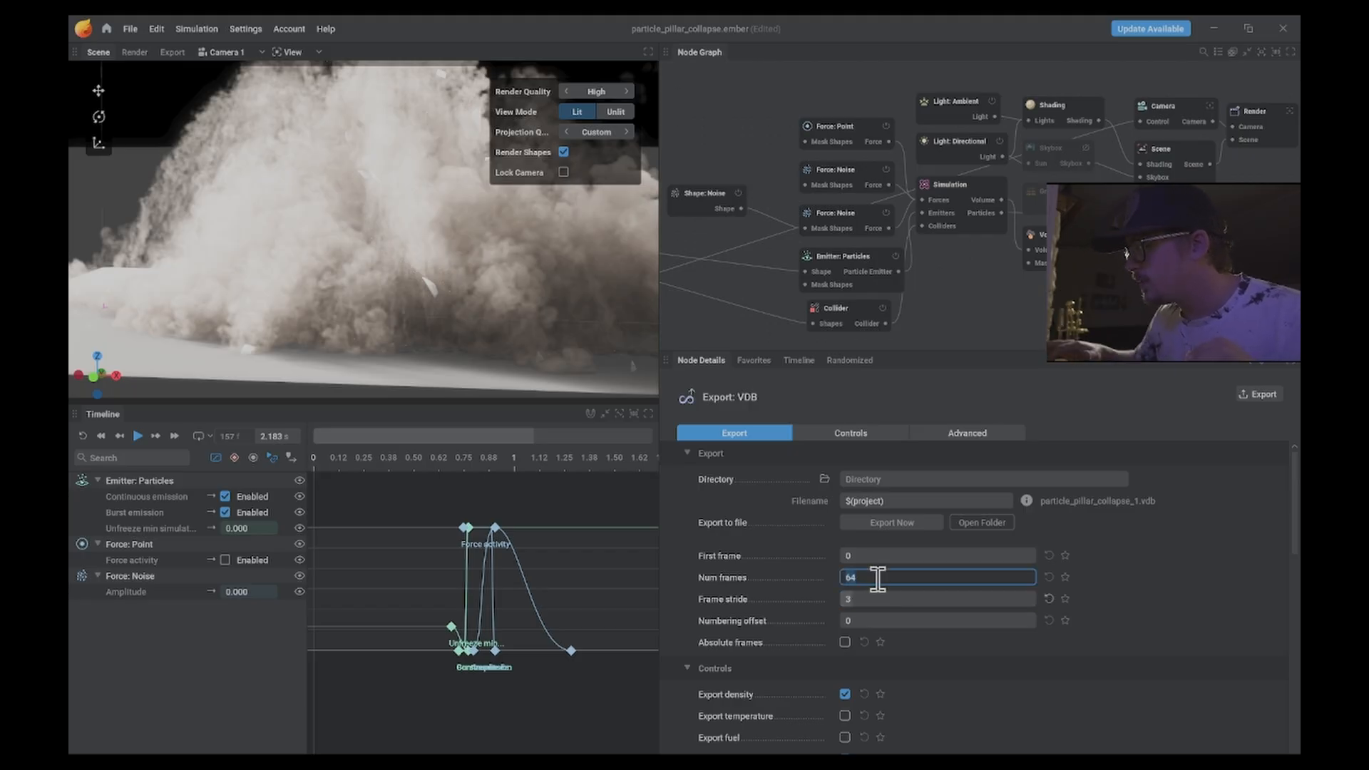
type("250")
key("Return")
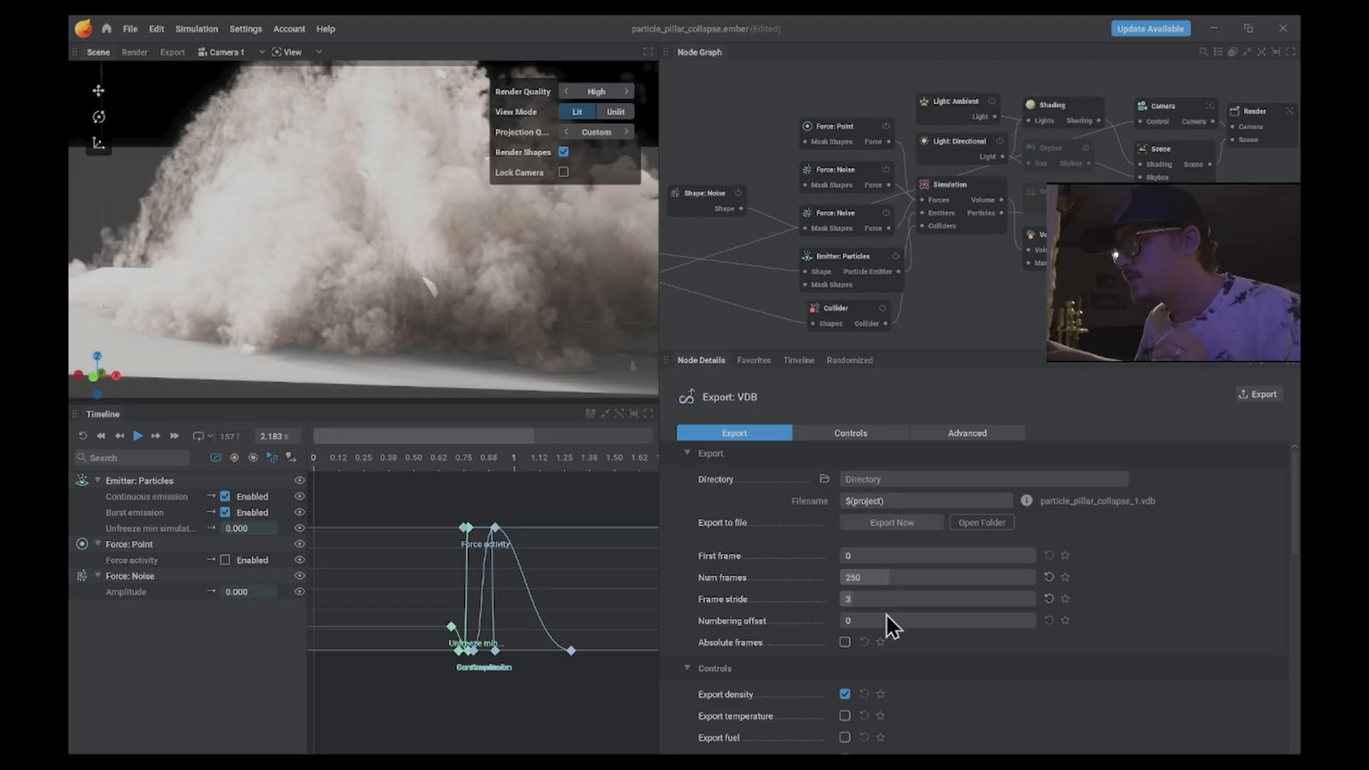
scroll(912, 613, "down", 3)
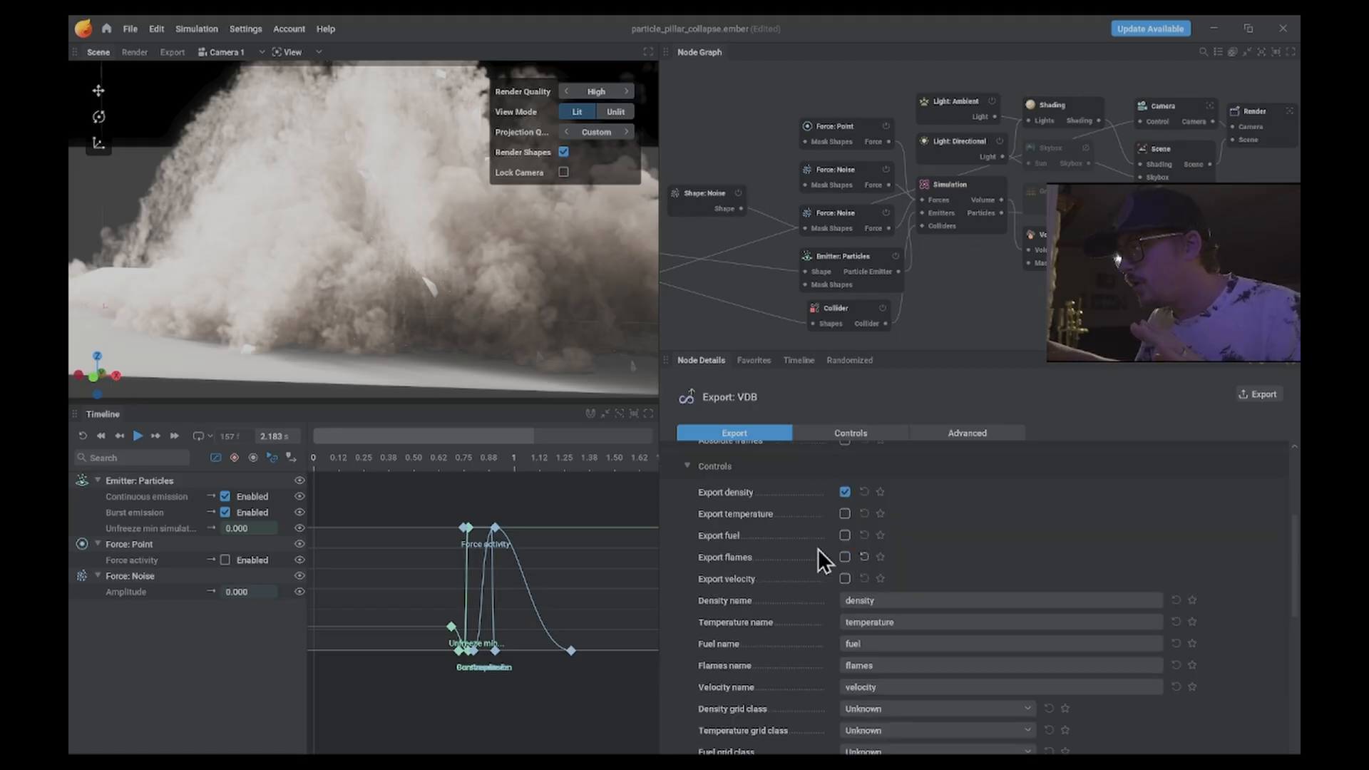
left_click(846, 578)
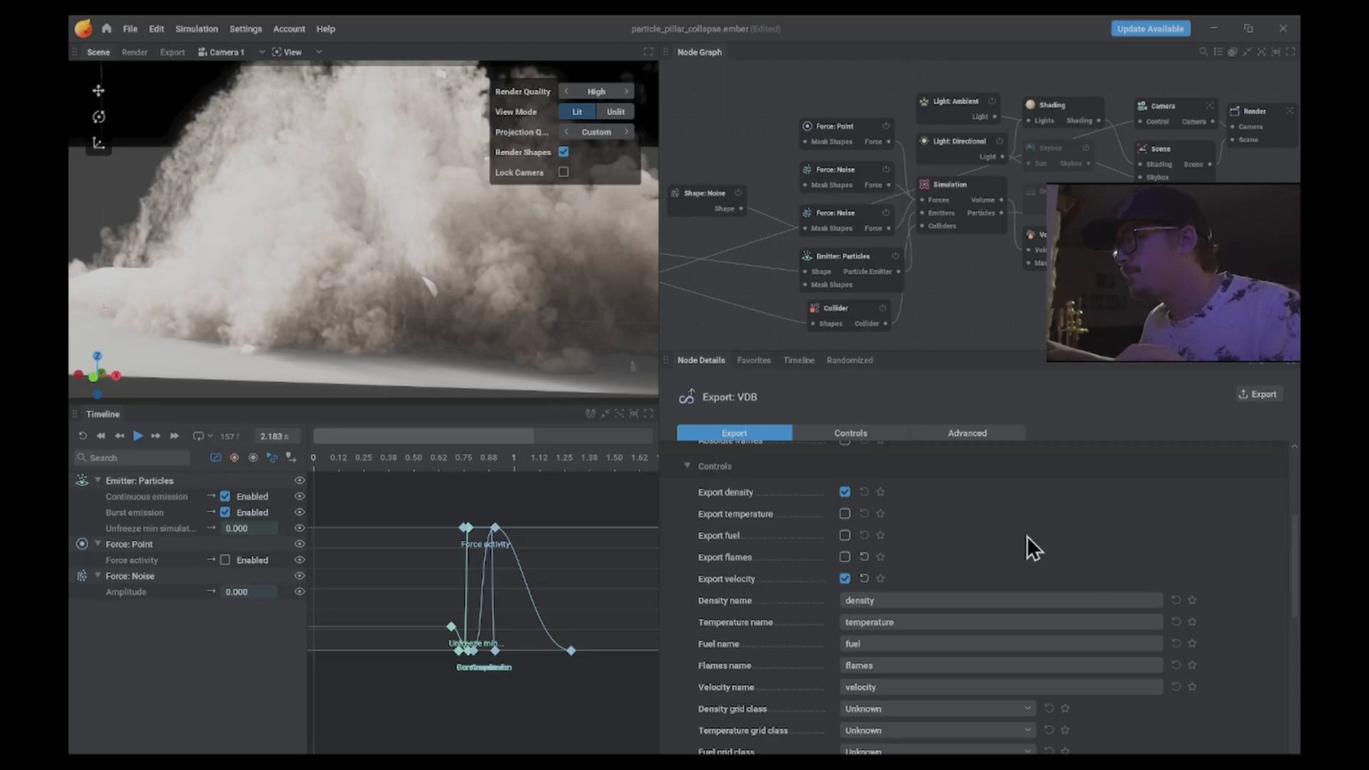
- Add a particle export node connected to the Simulation node's Particles output
left_click(378, 174)
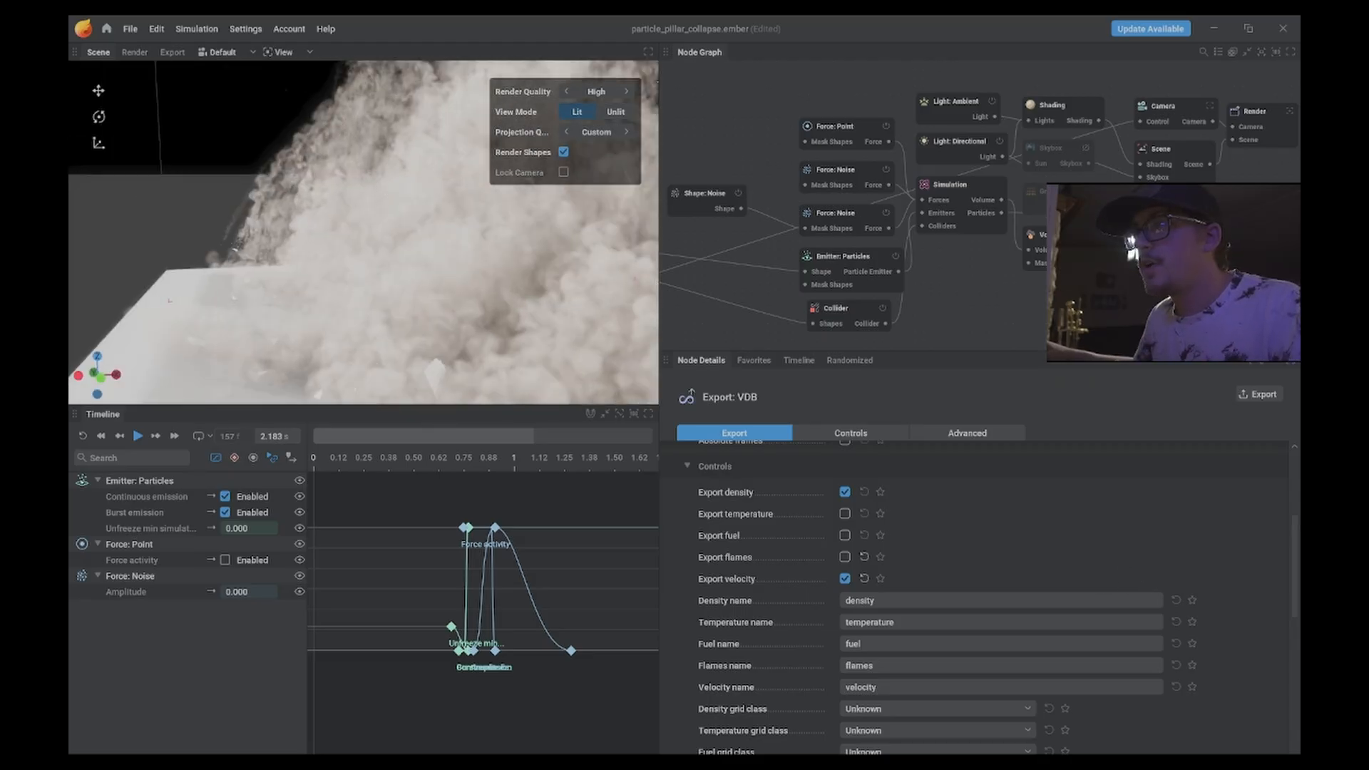
left_click_drag(365, 151, 455, 206)
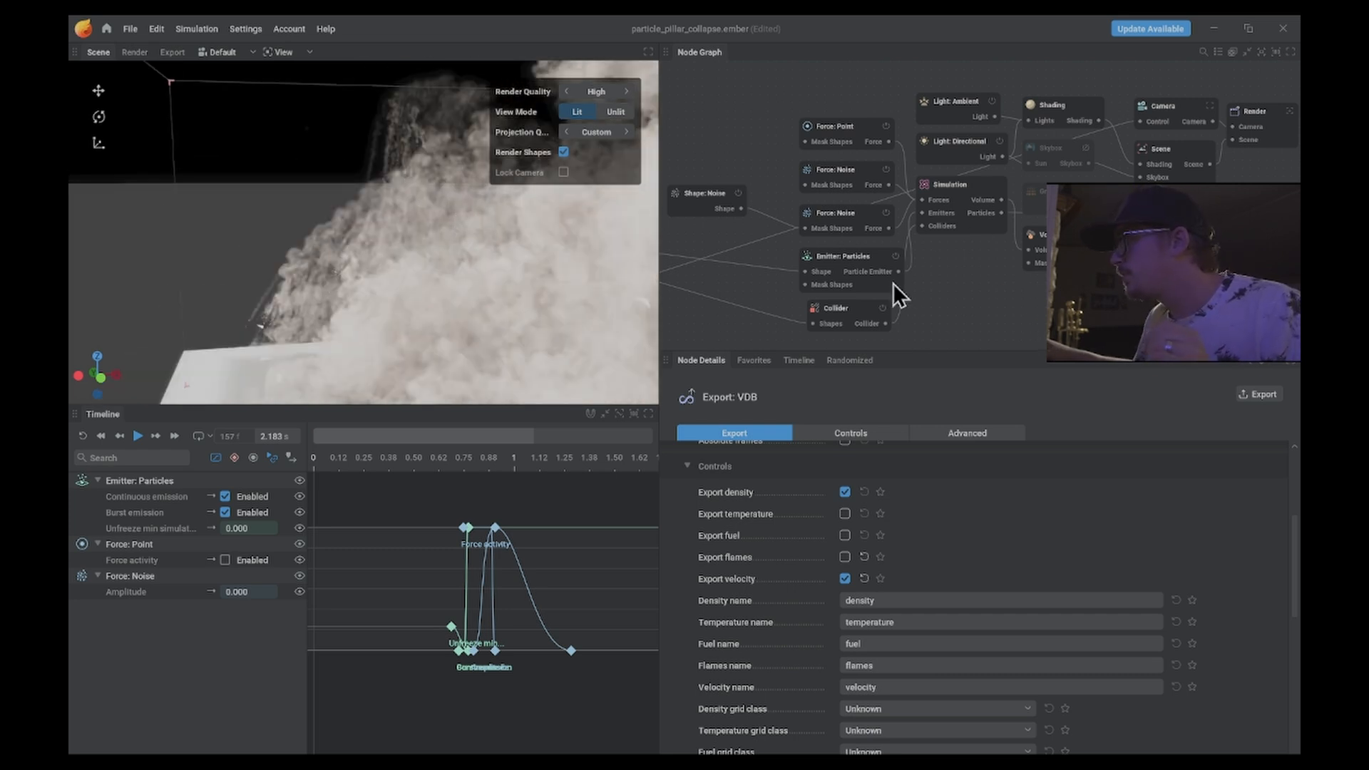
middle_click_drag(1077, 267, 947, 241)
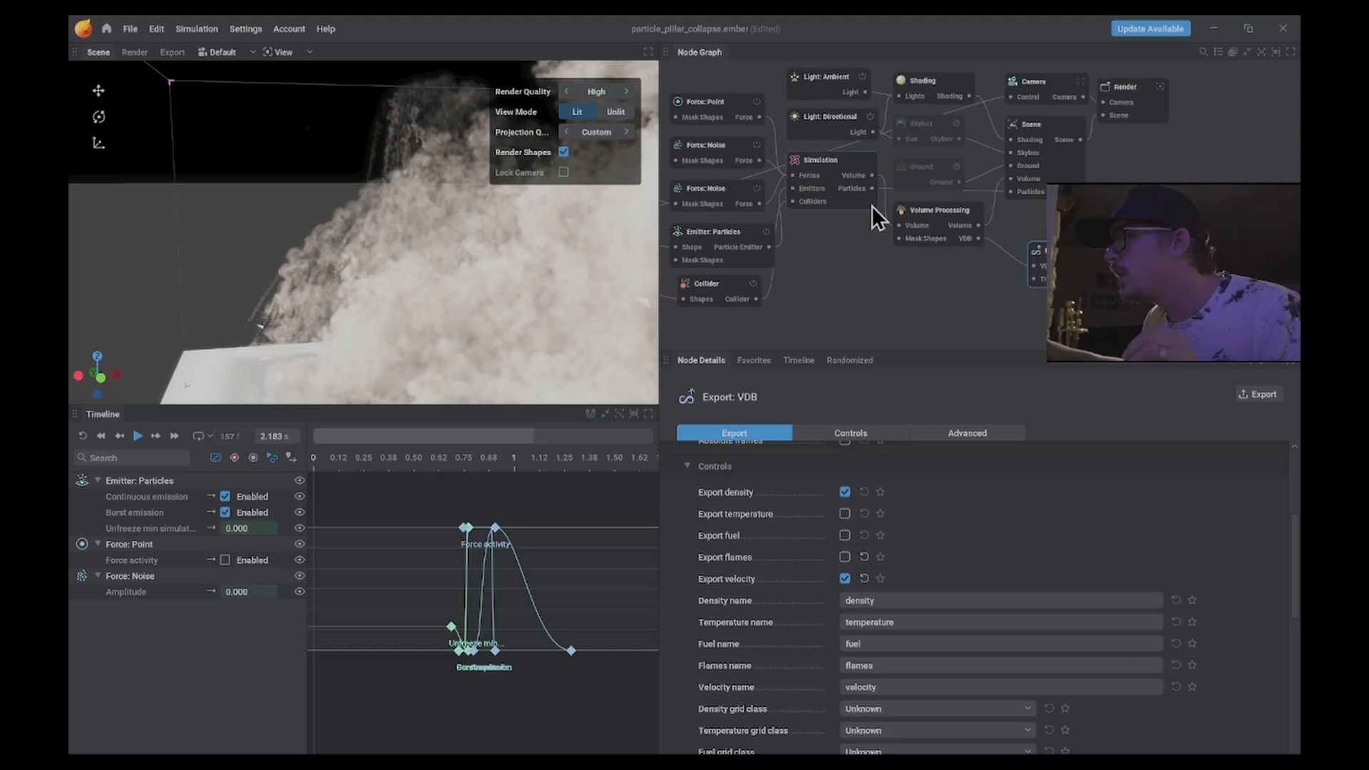
left_click_drag(871, 189, 1143, 213)
left_click(1142, 232)
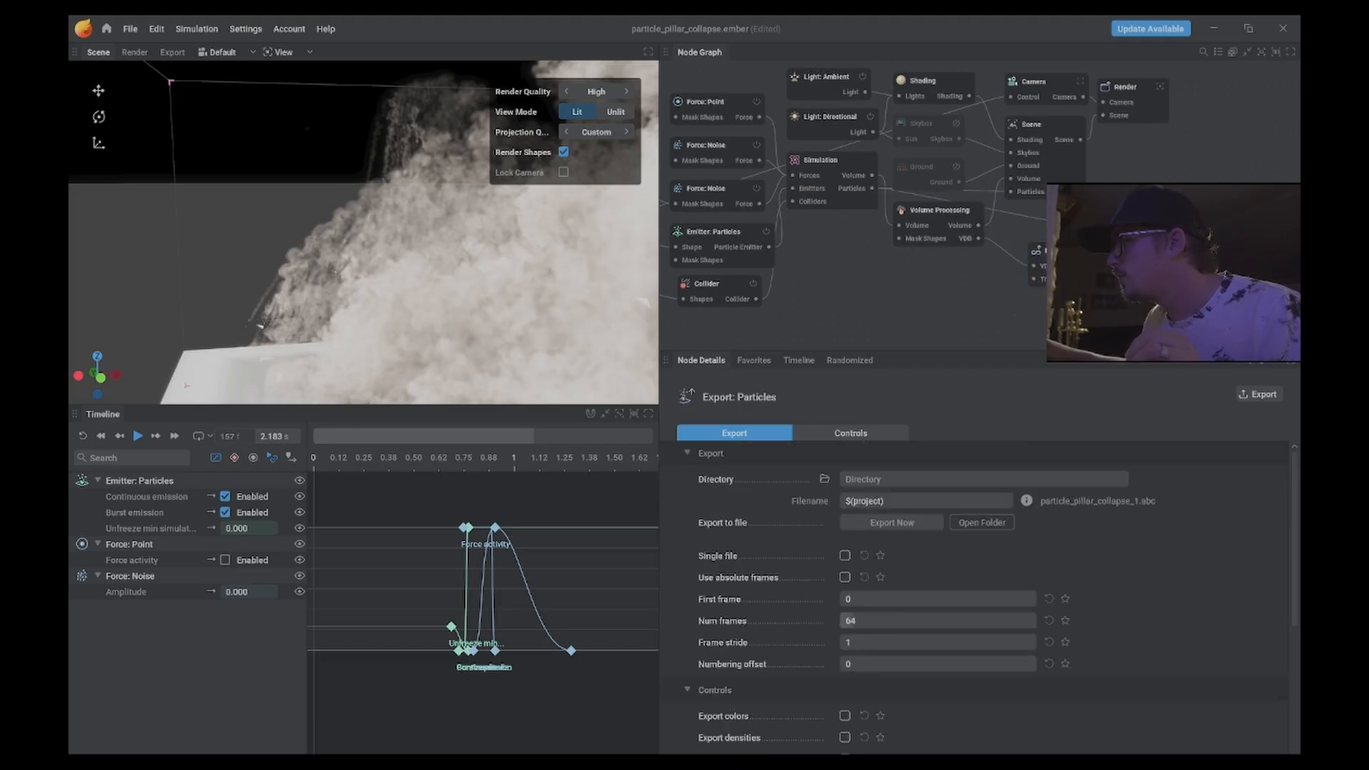
- Set the particle export to 250 frames with a frame stride of 3
left_click(875, 641)
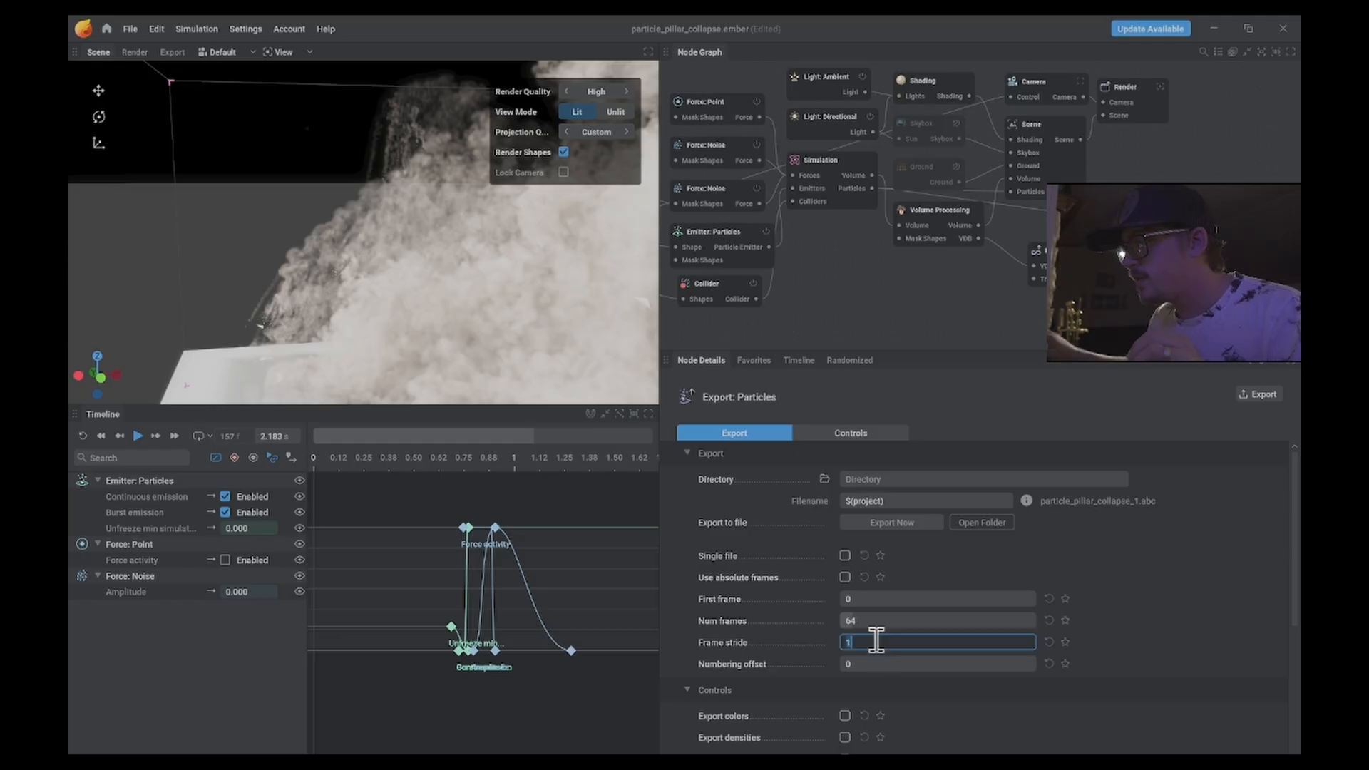
type("3")
key("Return")
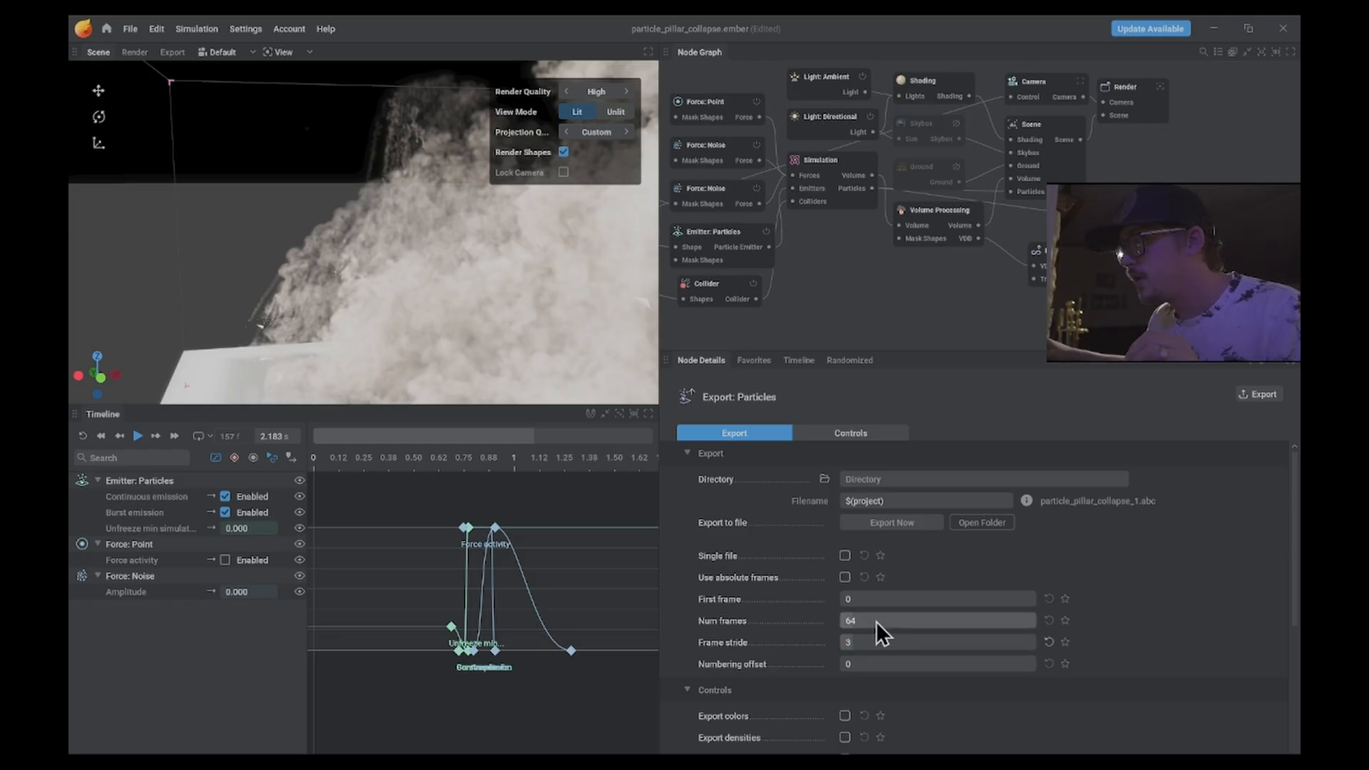
left_click(875, 621)
type("225")
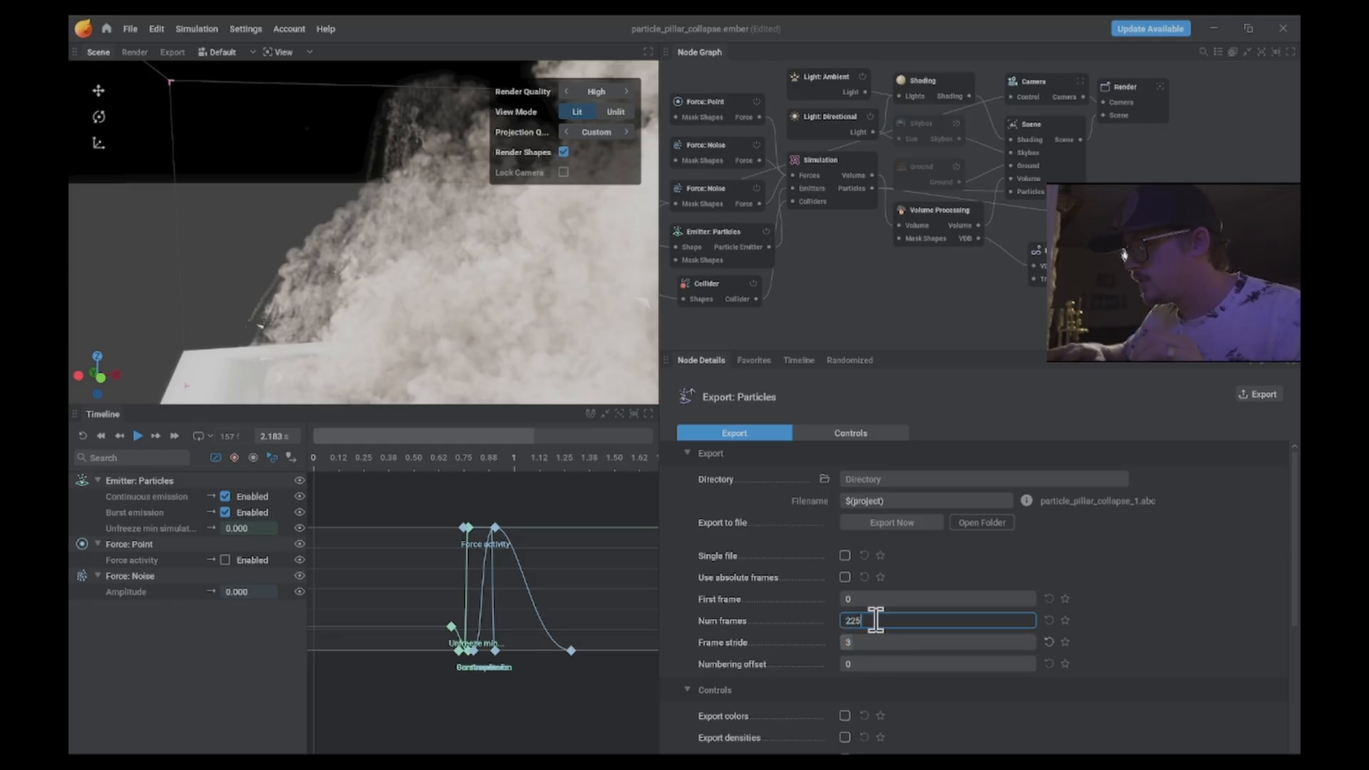
key("BackSpace")
key("BackSpace")
type("50")
key("Return")
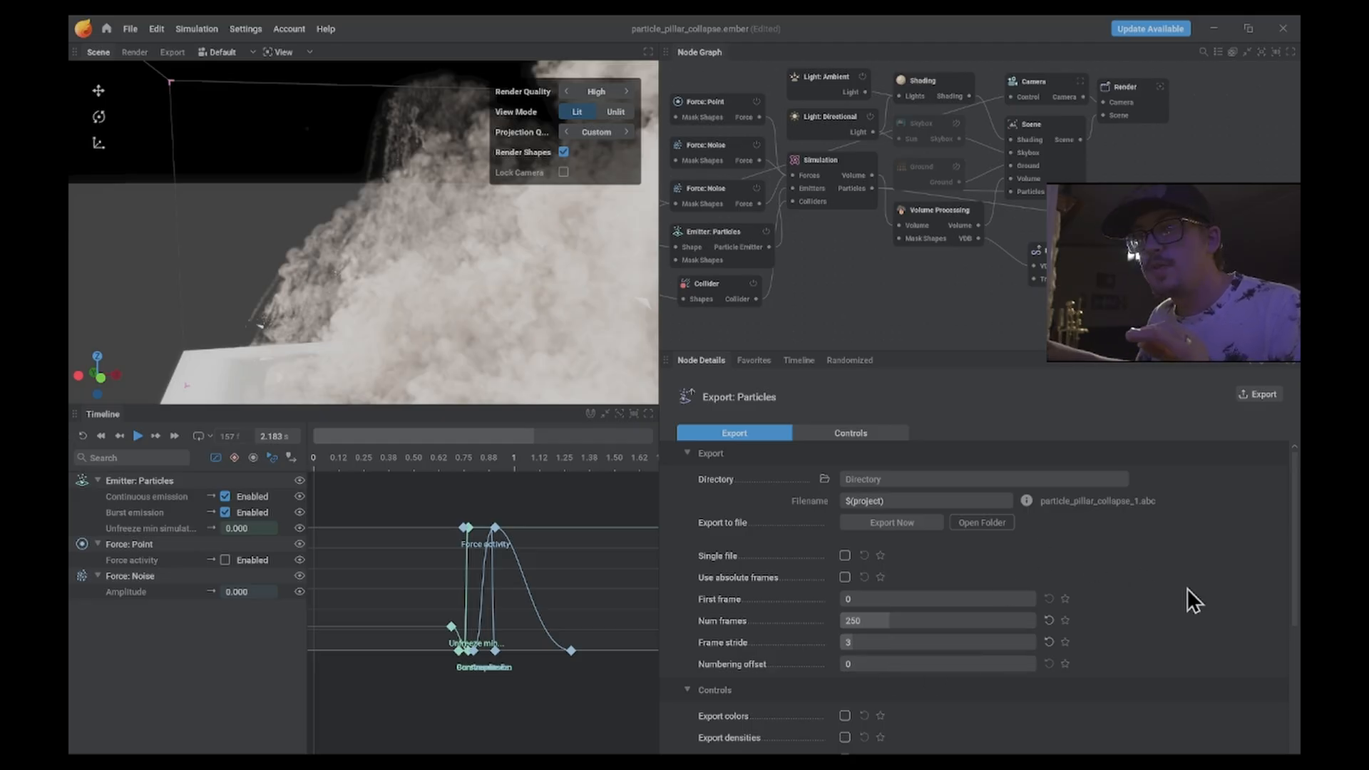
- Rearrange the two export nodes in the graph, moving the VDB export node and the particle export node slightly downward
left_click(1063, 251)
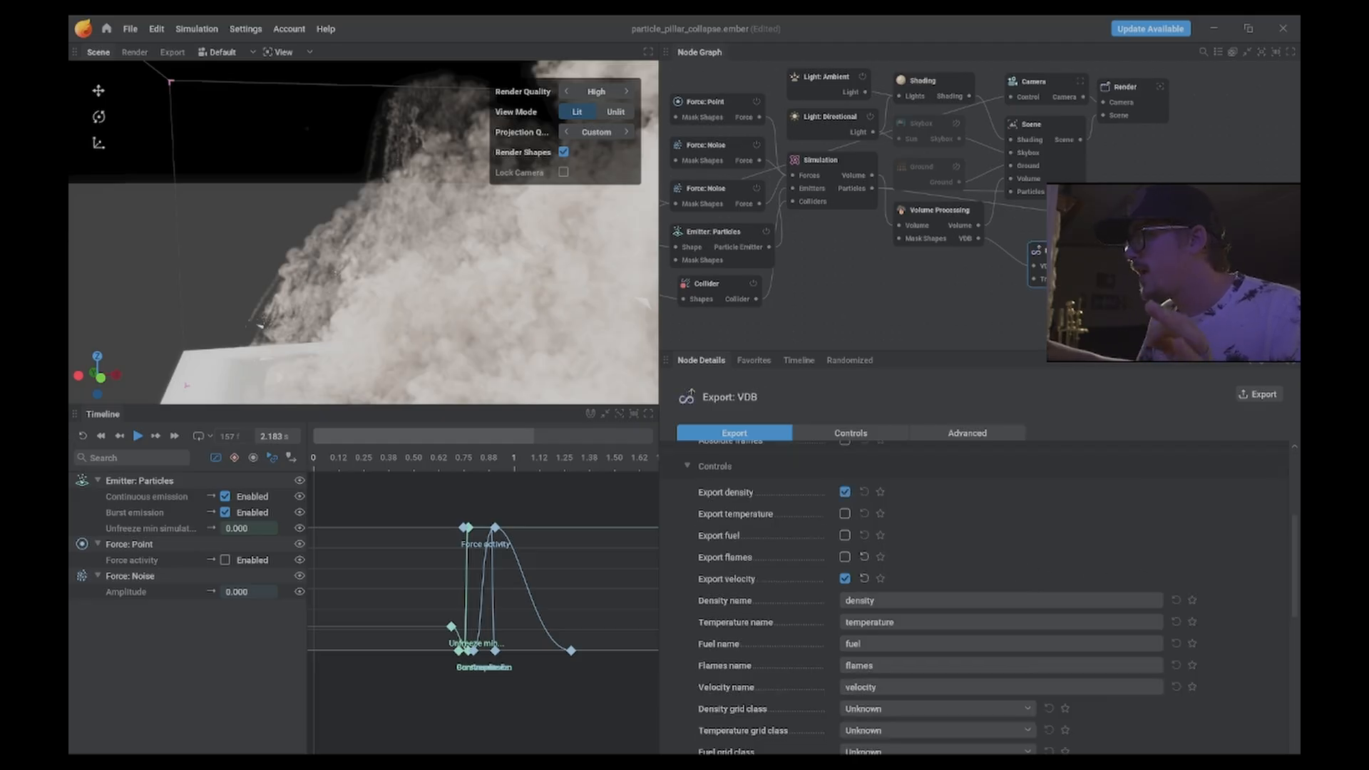
left_click_drag(1062, 251, 1077, 279)
left_click_drag(1080, 201, 1071, 225)
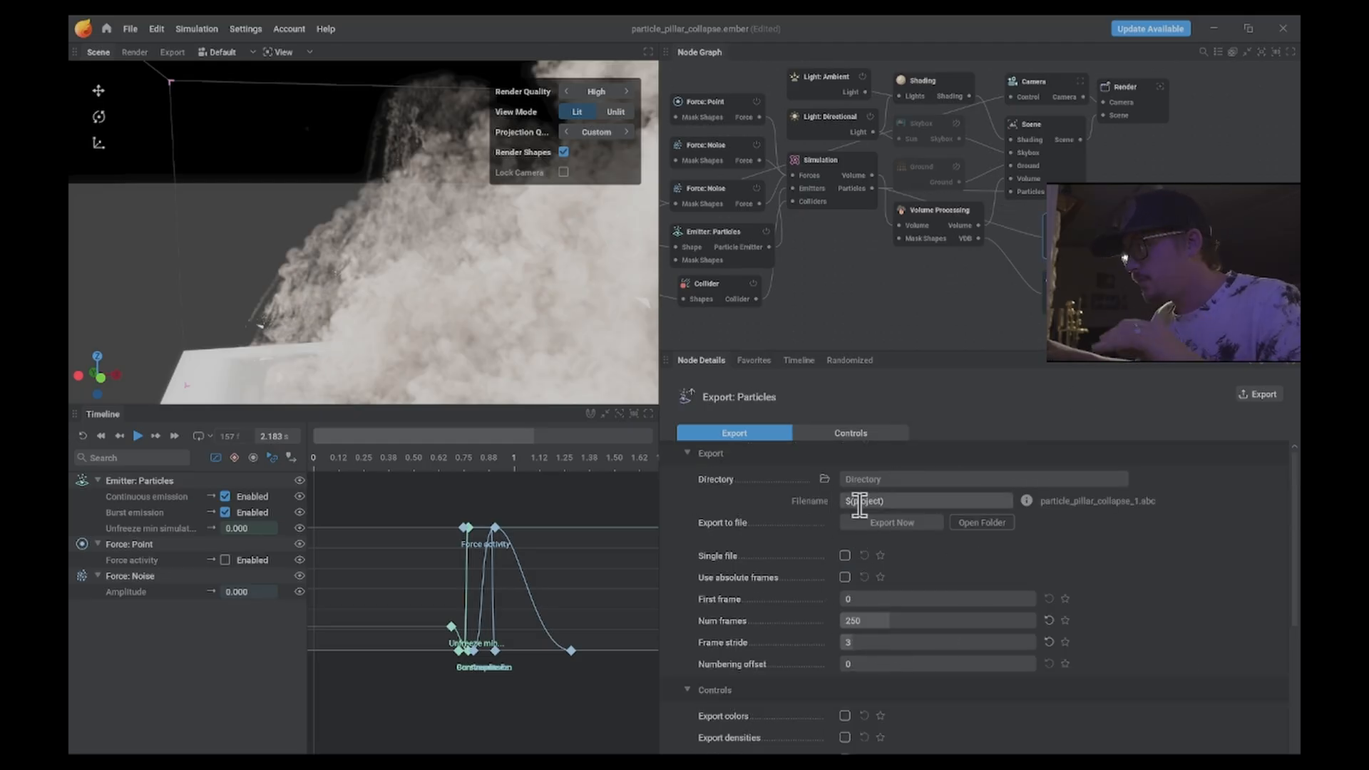
- While choosing the particle export directory, create a folder named Particles inside the SmokeSim folder
left_click(825, 479)
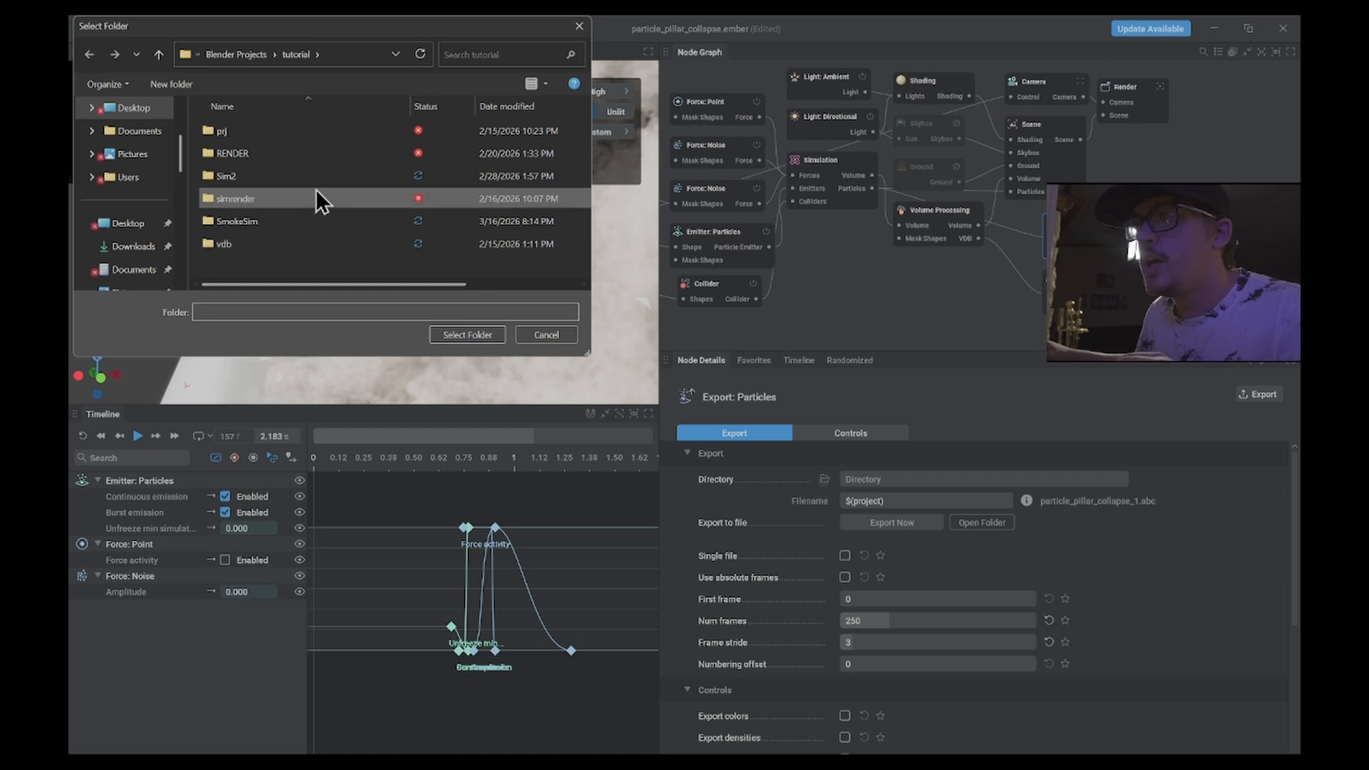
double_click(285, 215)
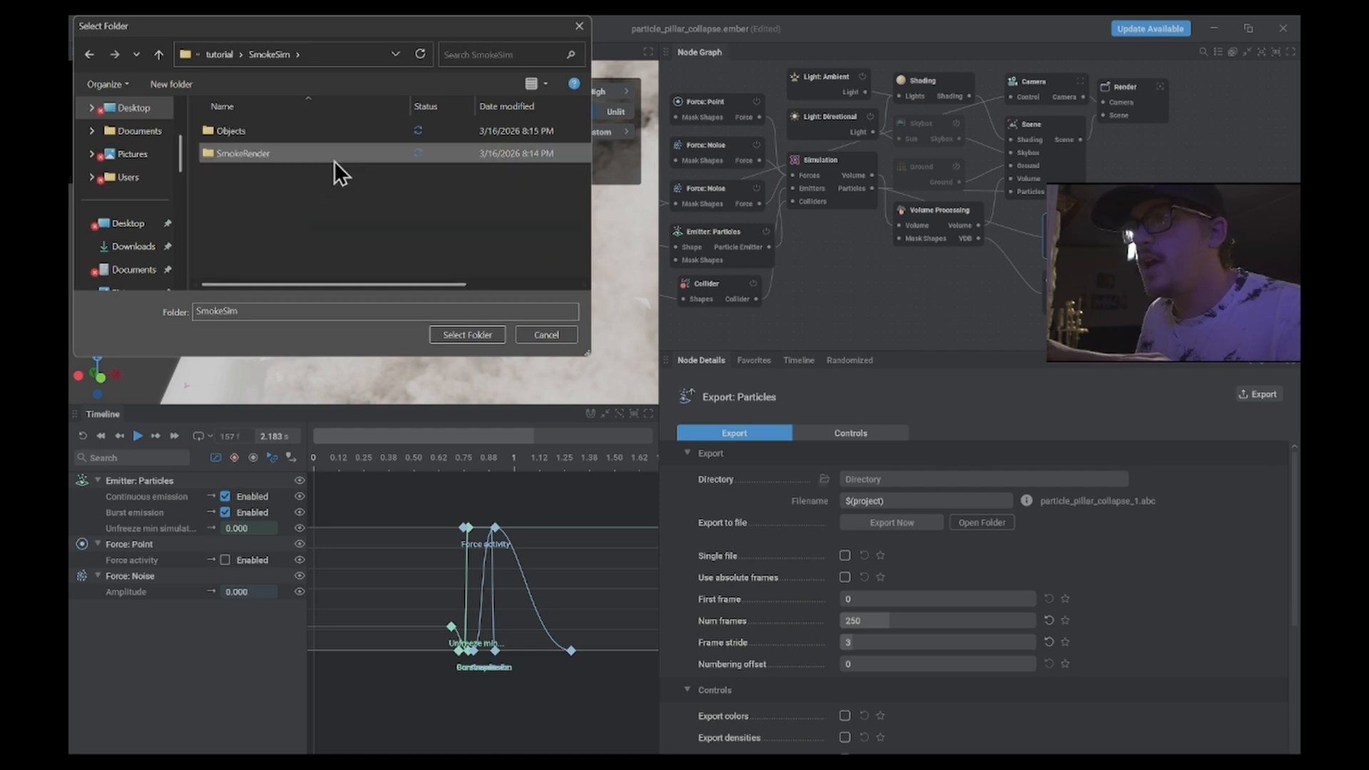
right_click(254, 196)
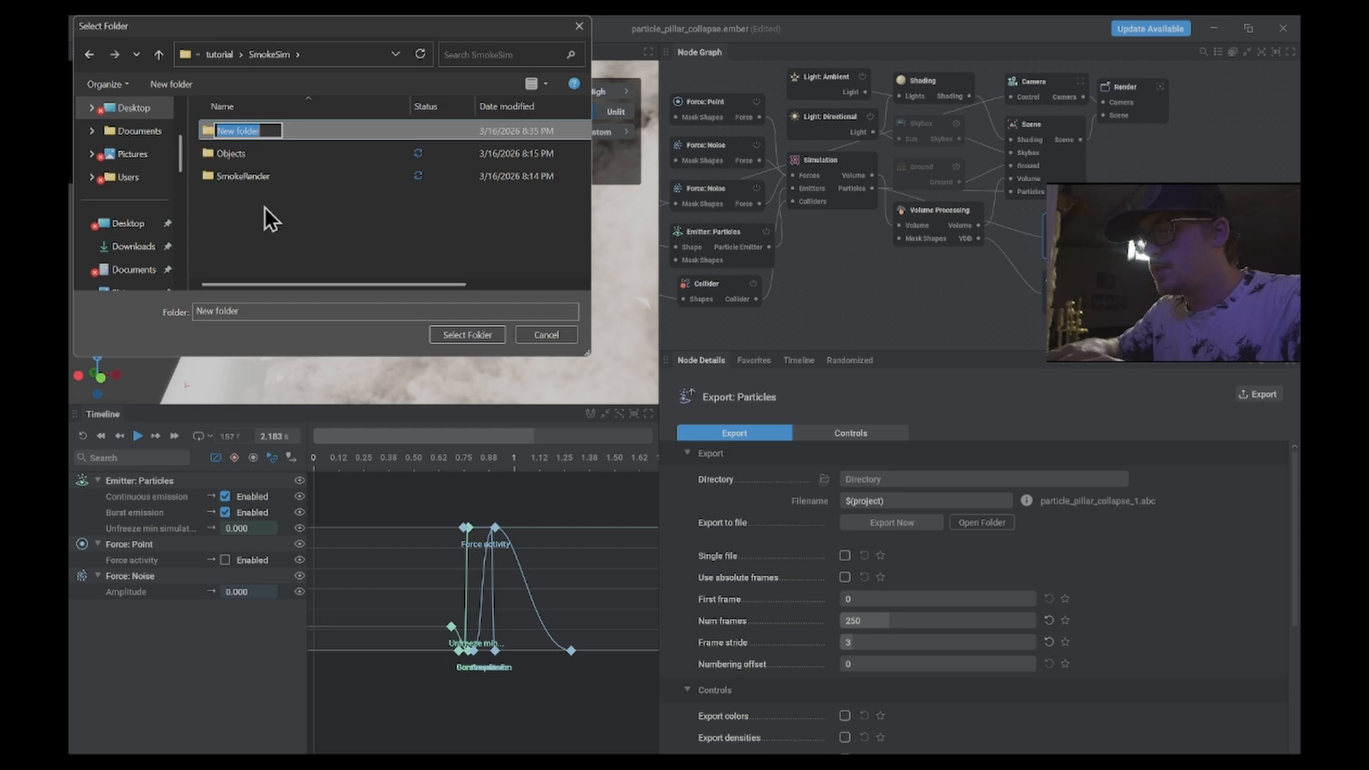
type("Particles Ca")
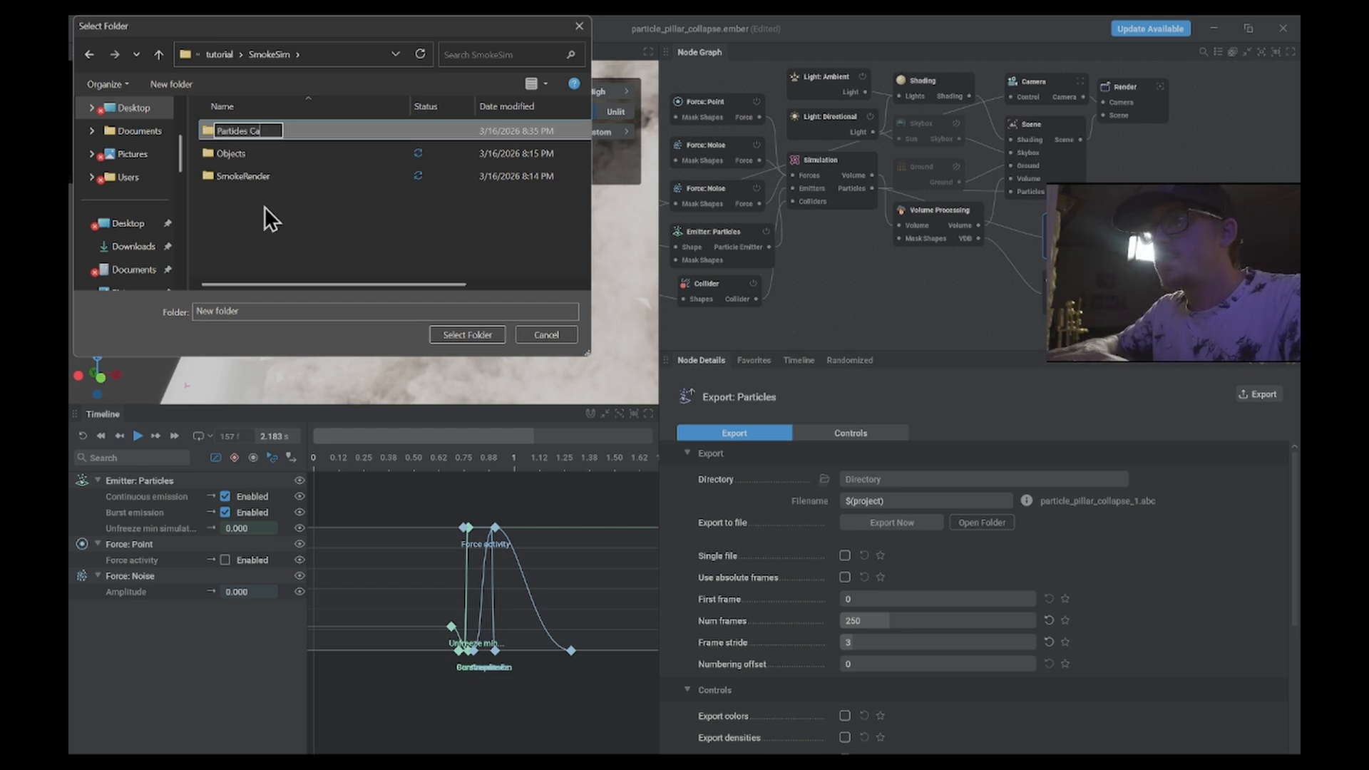
key("Return")
- Create a second folder named VDB inside the SmokeSim folder
right_click(260, 215)
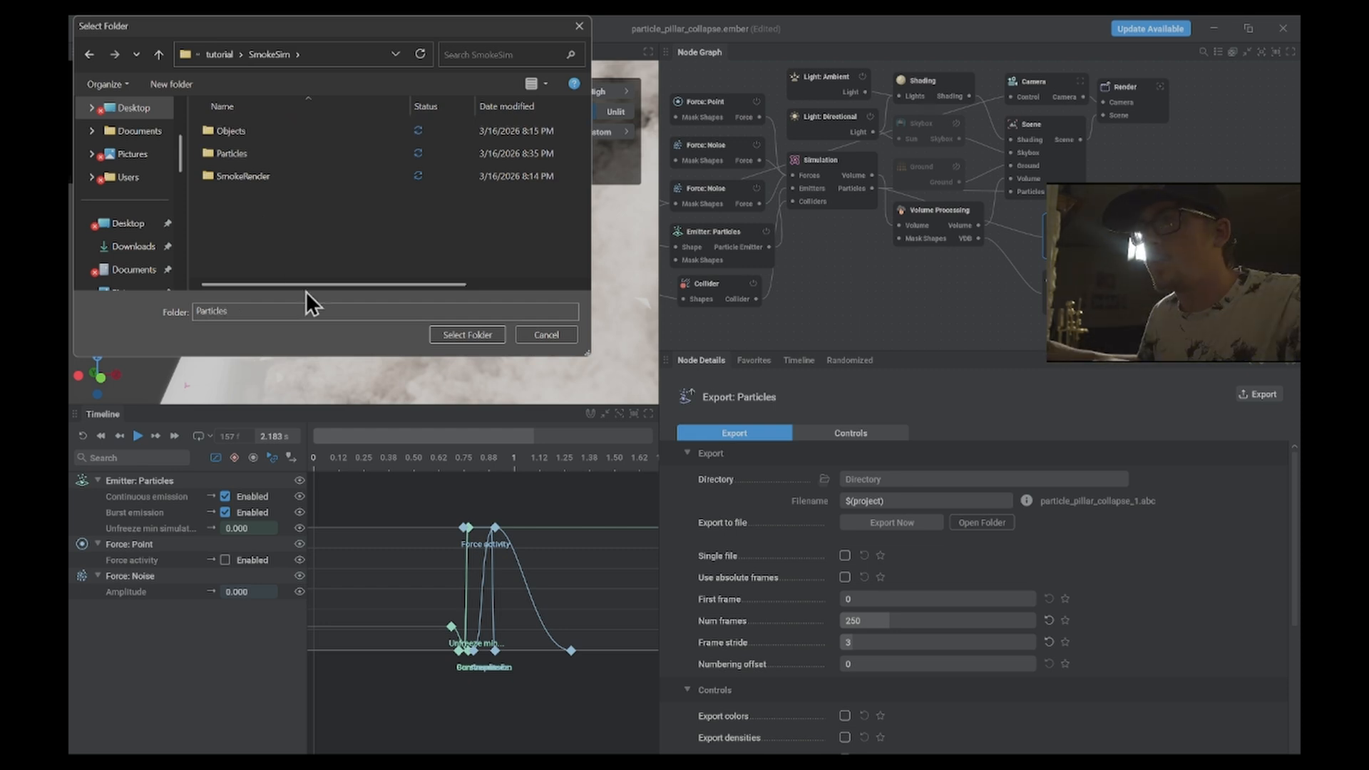
mouse_move(348, 599)
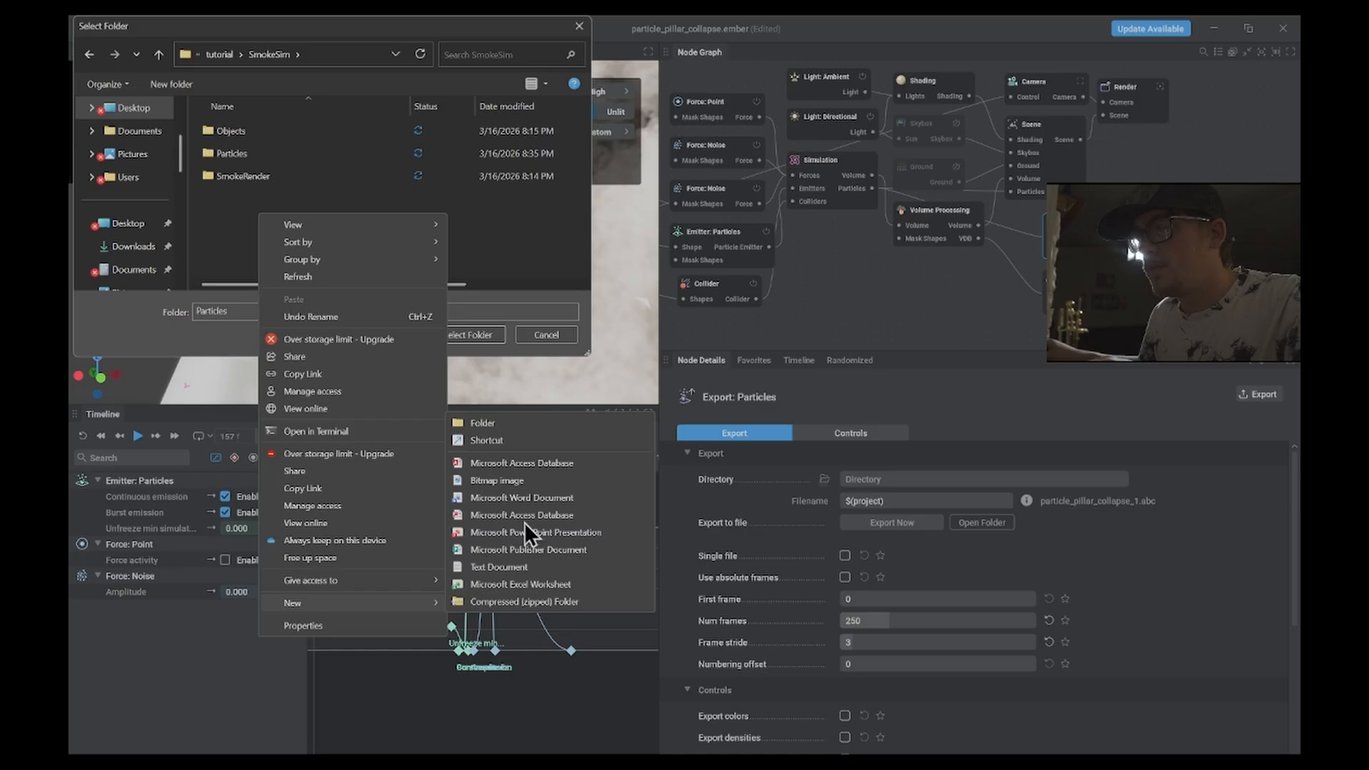
left_click(532, 425)
type("VDB")
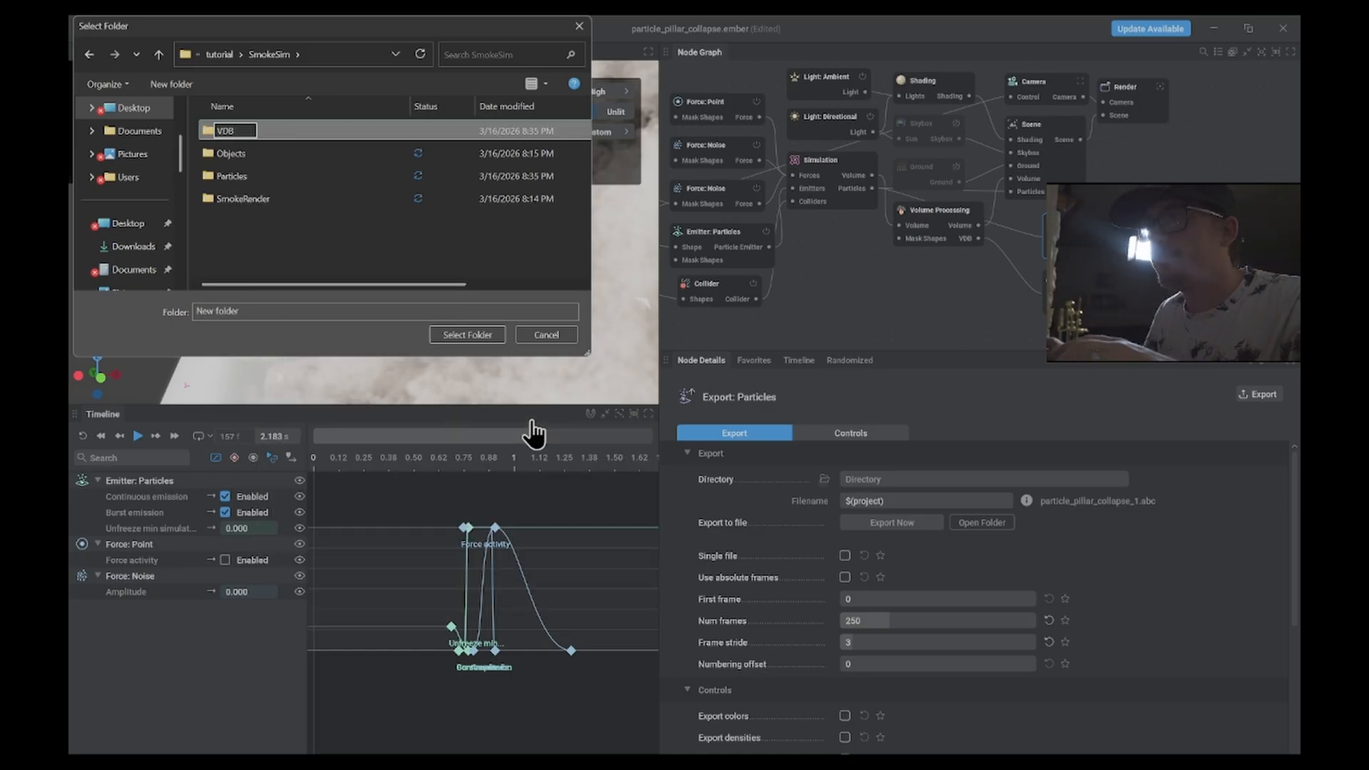
key("Return")
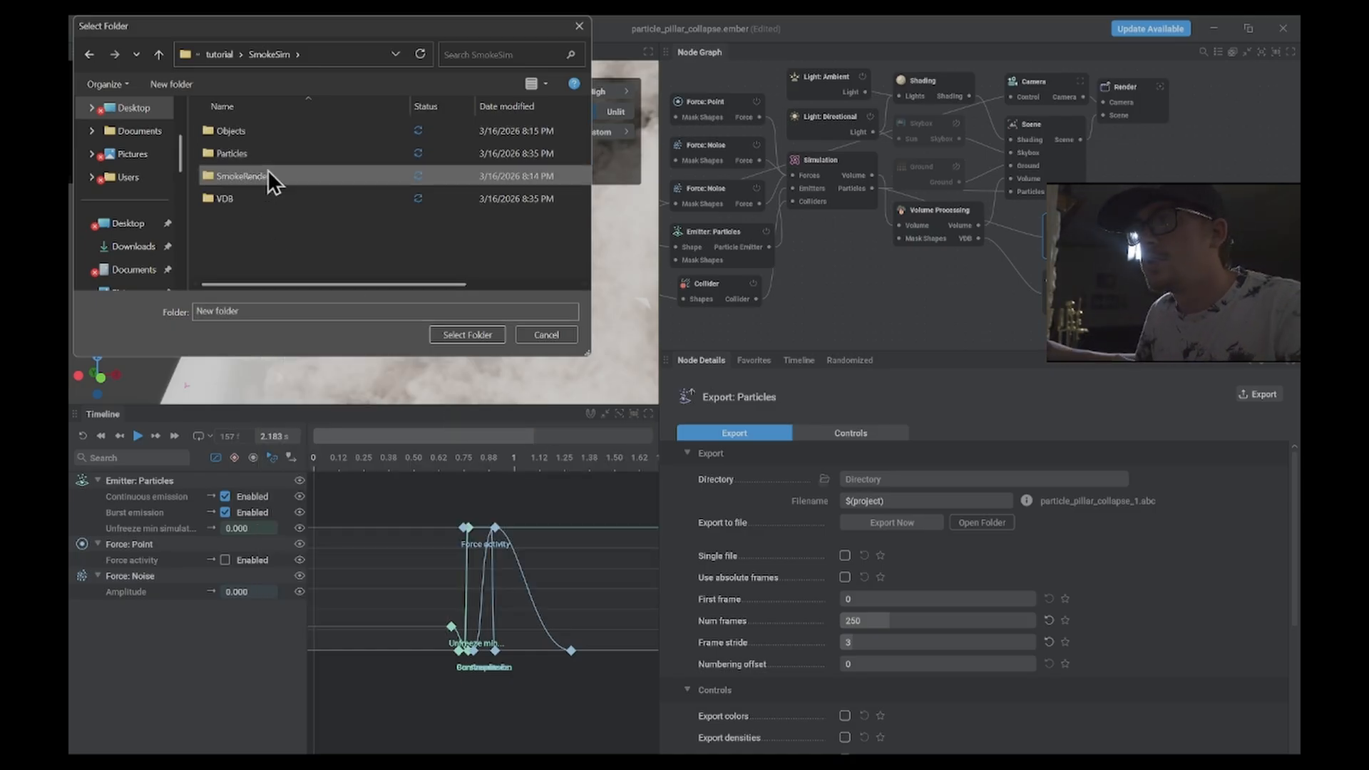
- Set the Particles folder as the particle export directory and review that node's export controls
double_click(269, 154)
left_click(491, 335)
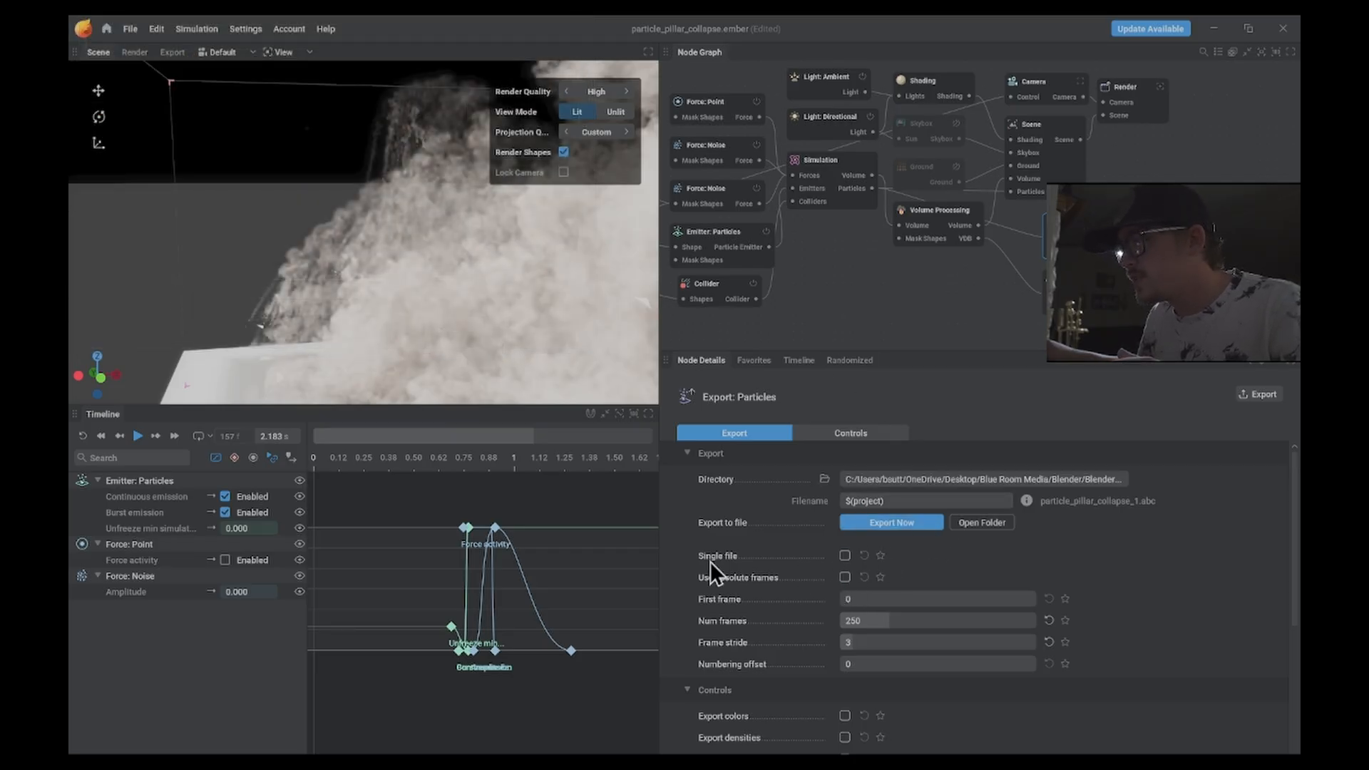
scroll(910, 582, "down", 3)
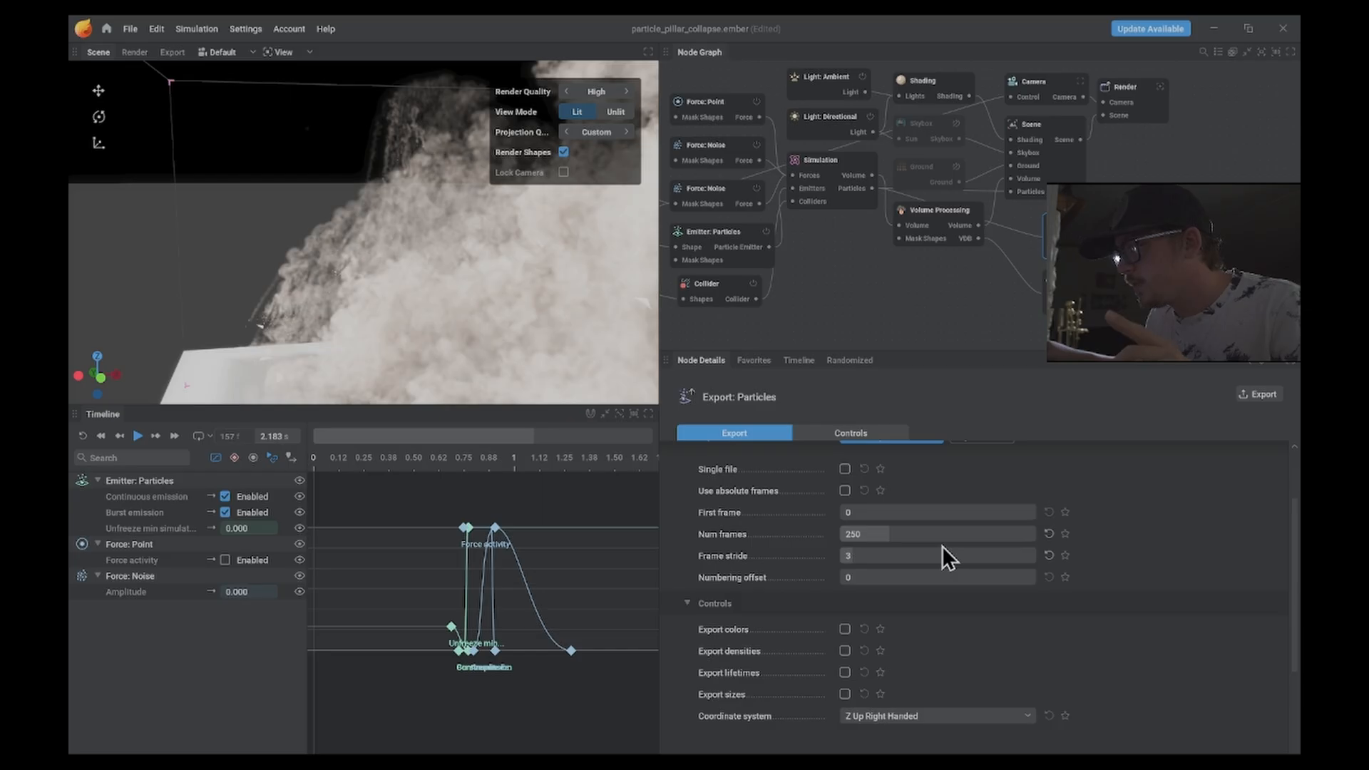
scroll(962, 628, "down", 1)
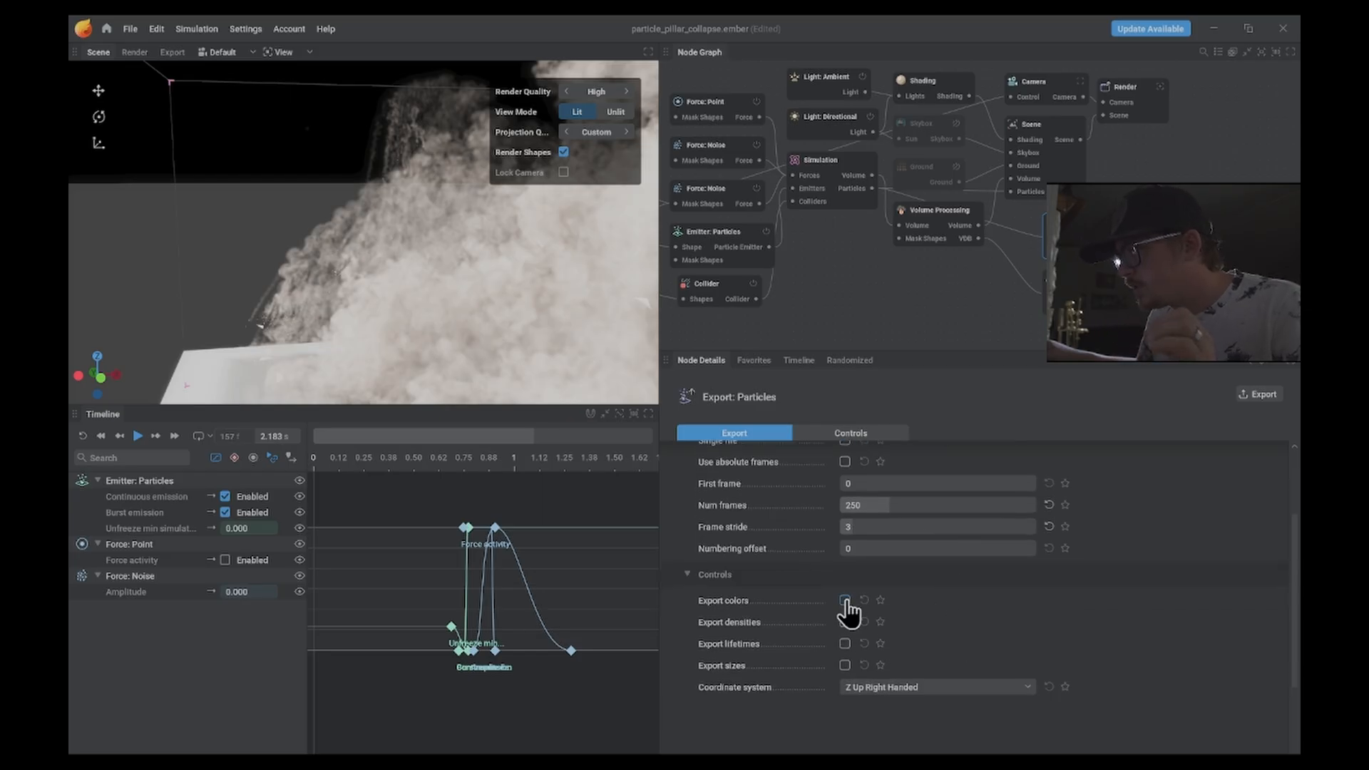
scroll(801, 666, "down", 2)
scroll(802, 666, "up", 1)
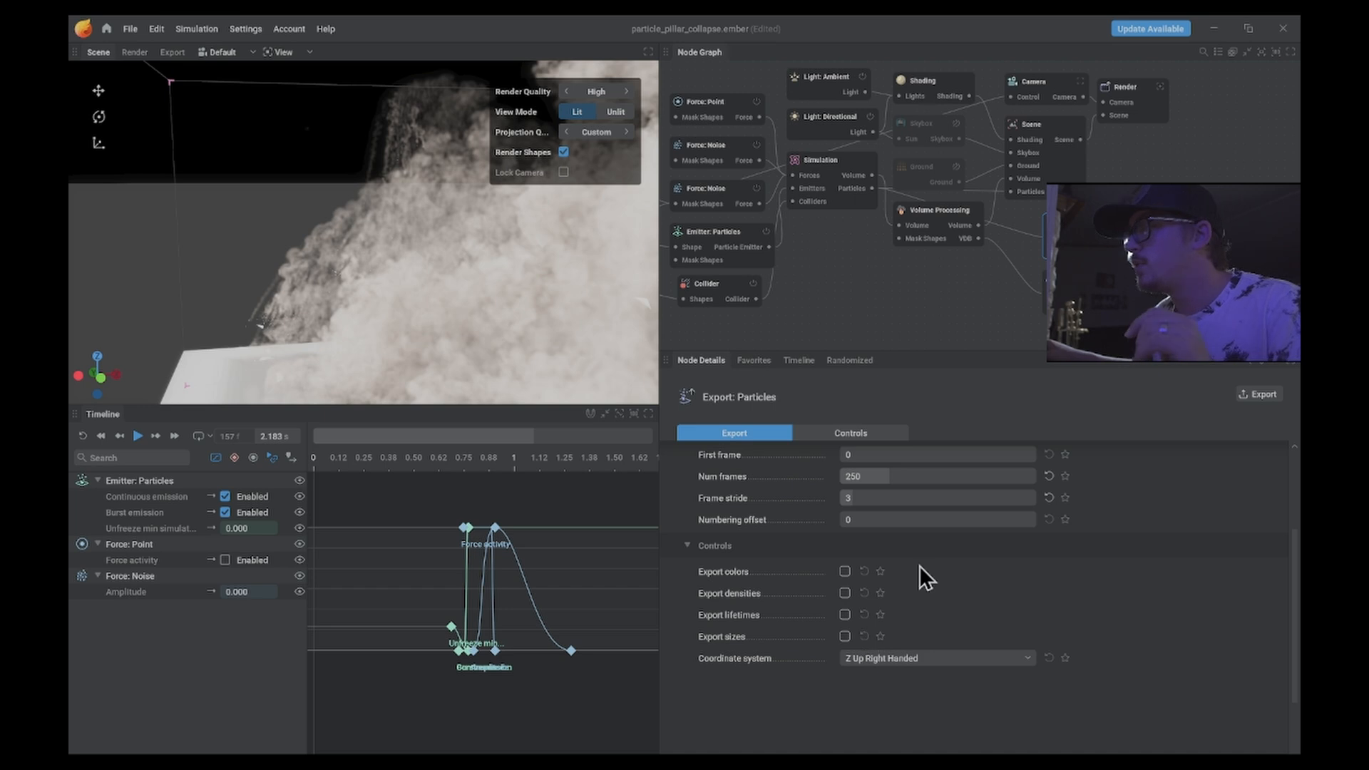
- Review the VDB export node's exported channels, channel names, grid classes, coordinate system and frame settings
left_click(1084, 282)
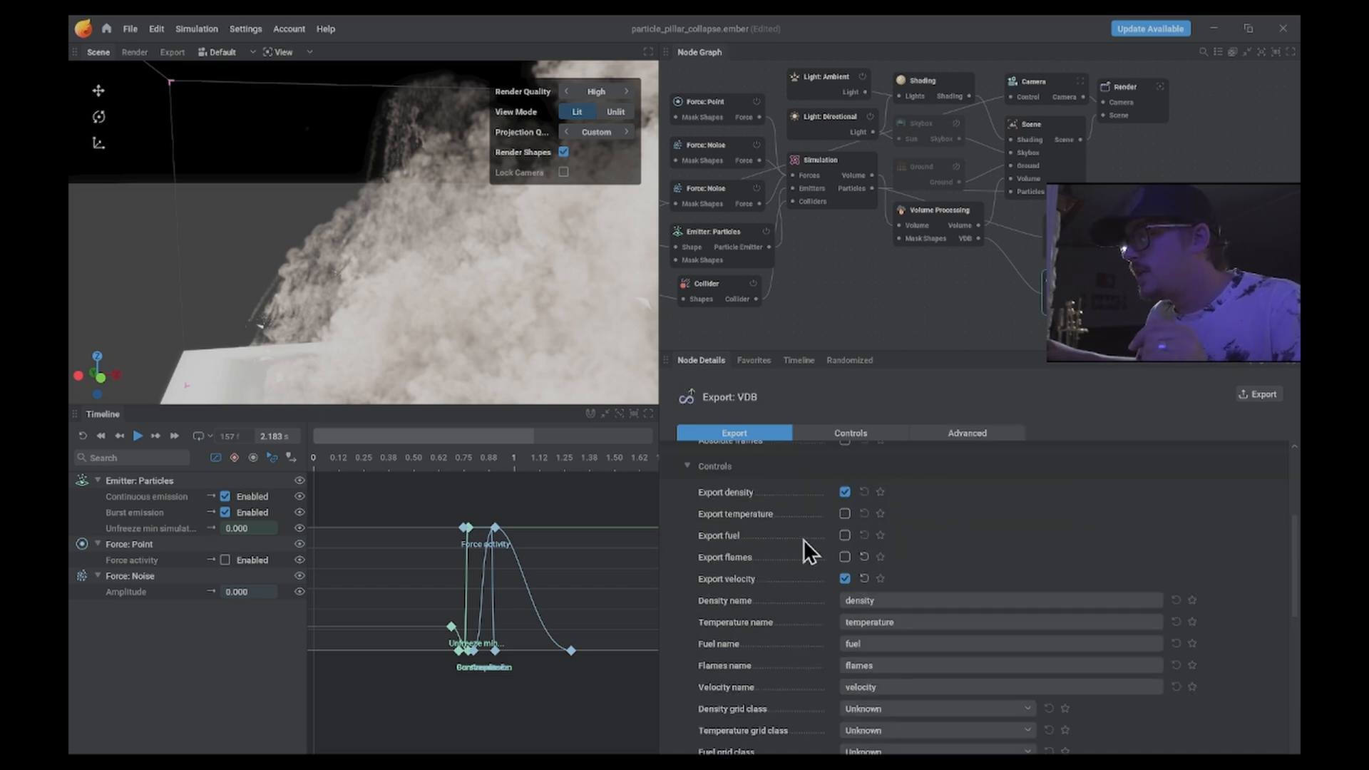
scroll(803, 540, "down", 1)
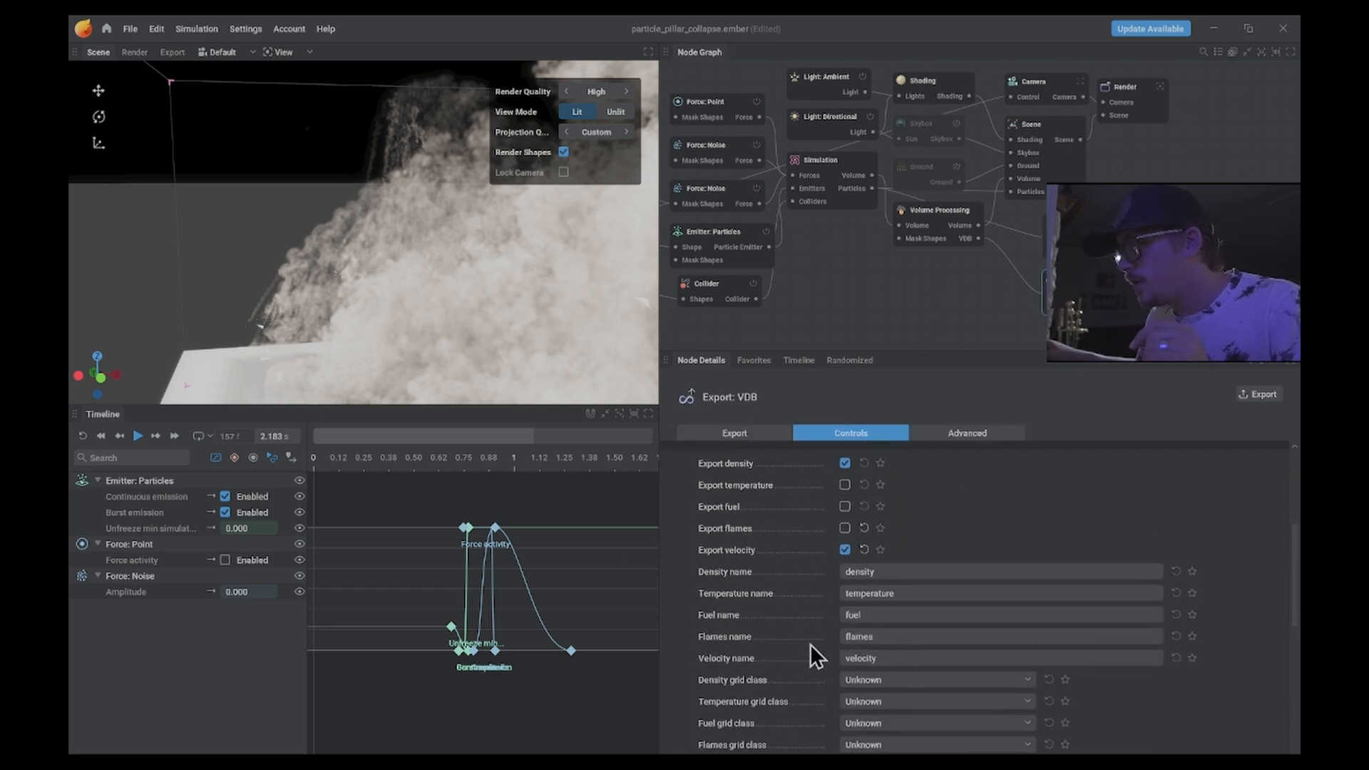
scroll(798, 575, "up", 2)
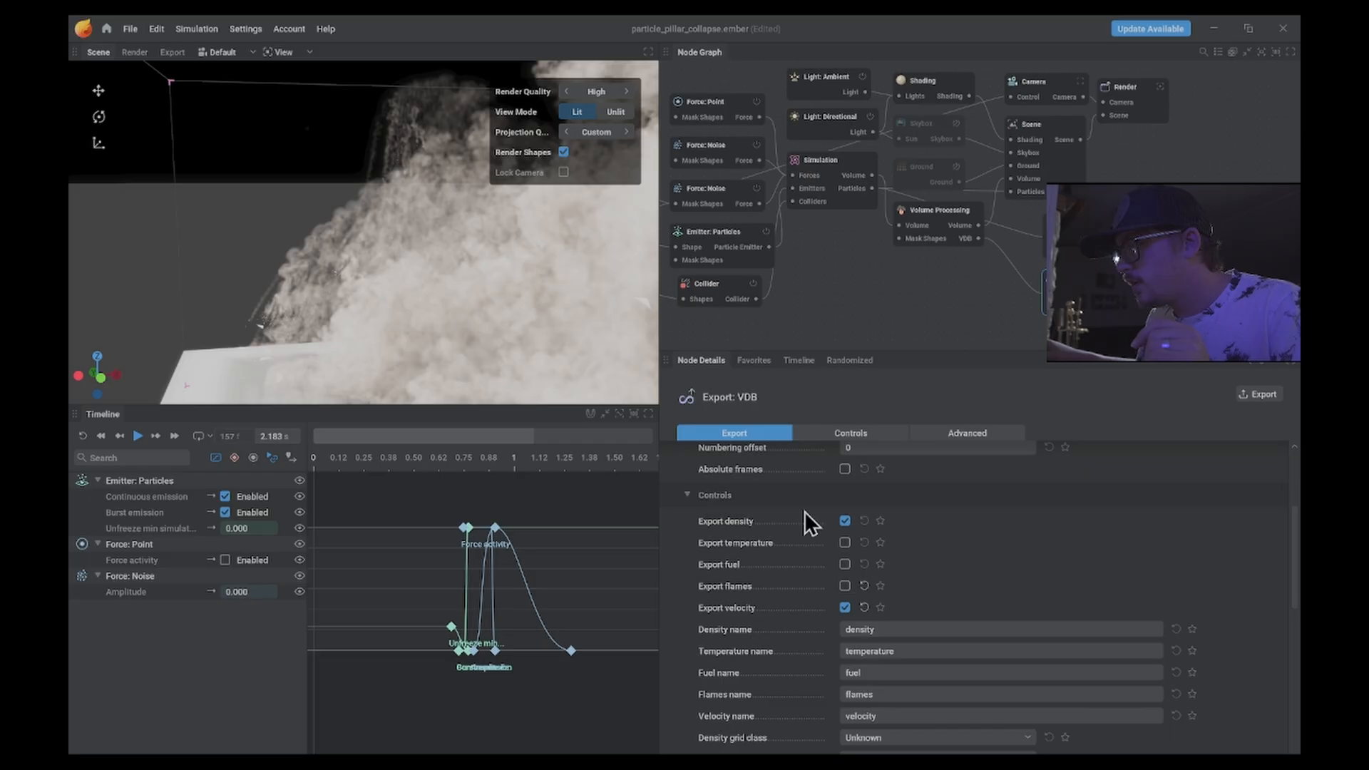
scroll(808, 624, "down", 3)
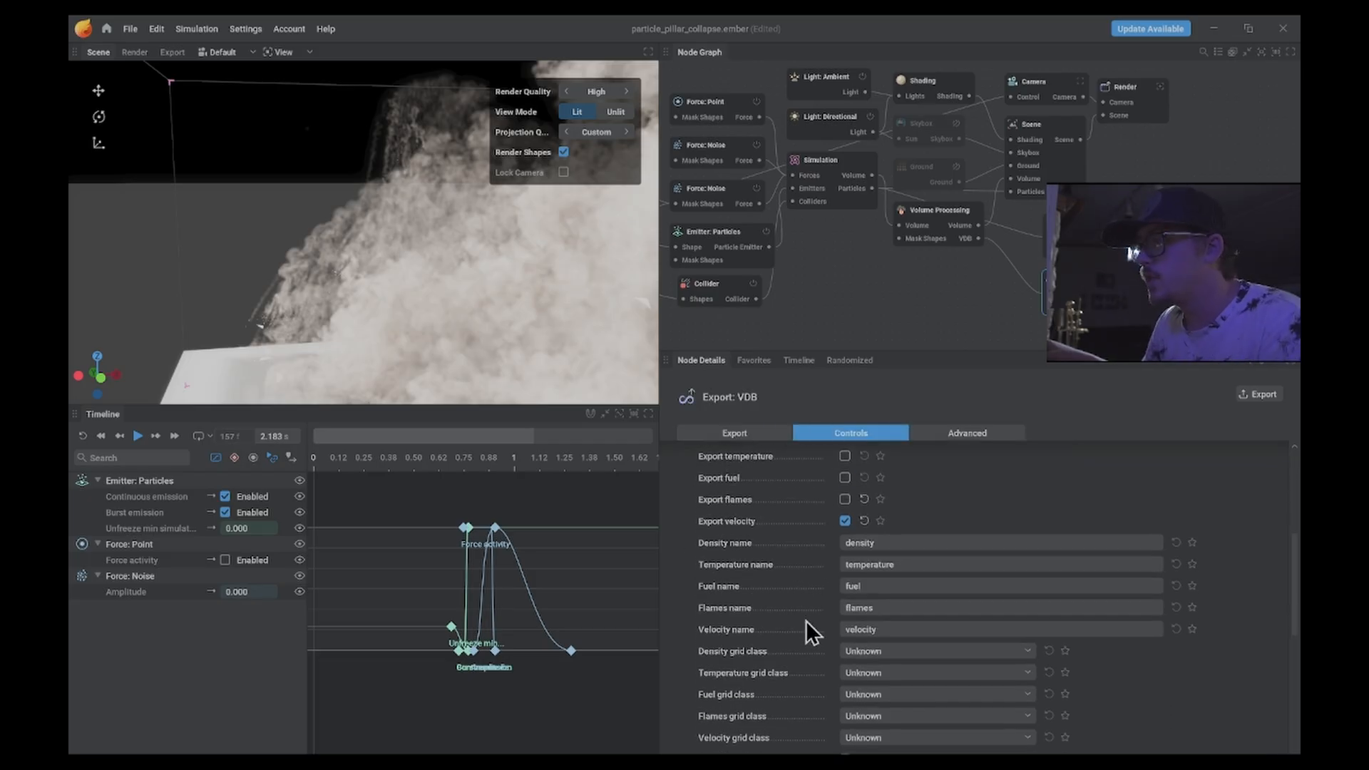
scroll(721, 565, "down", 1)
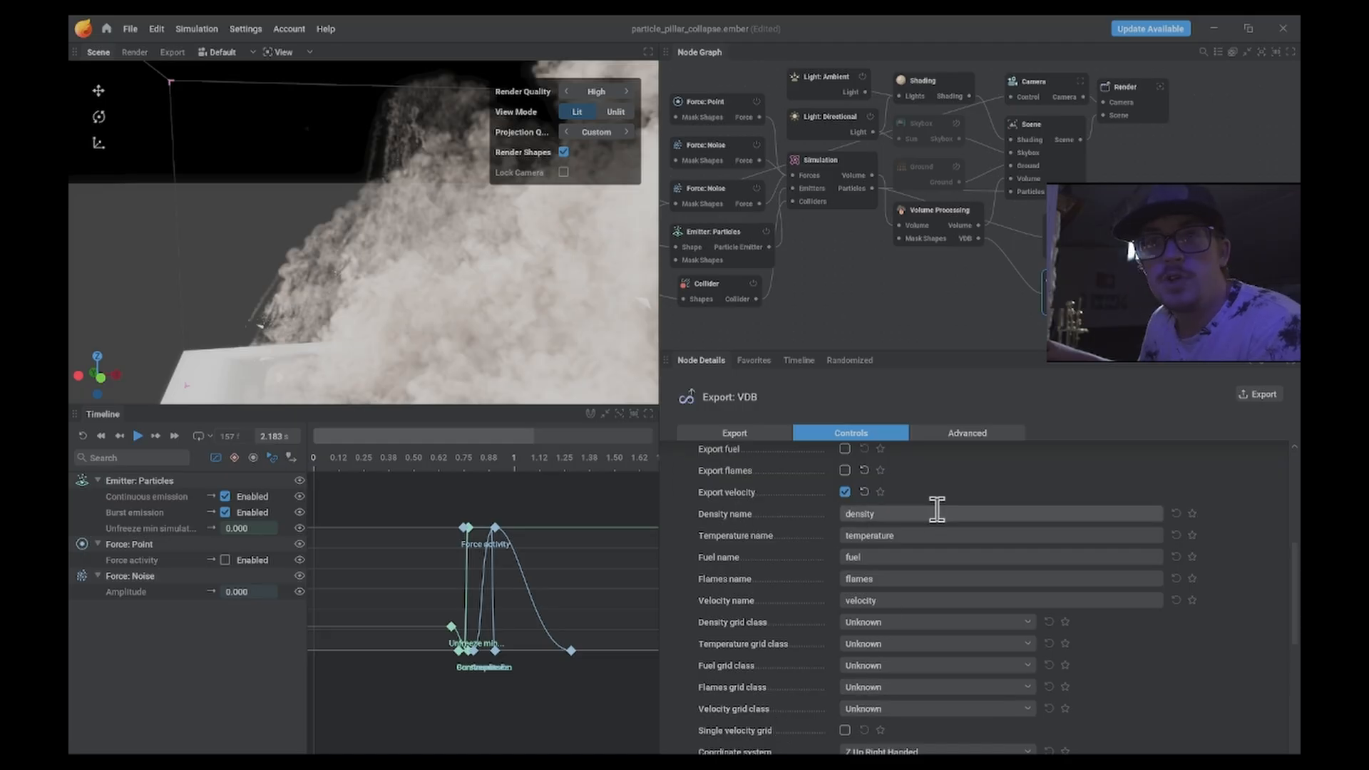
scroll(858, 602, "down", 1)
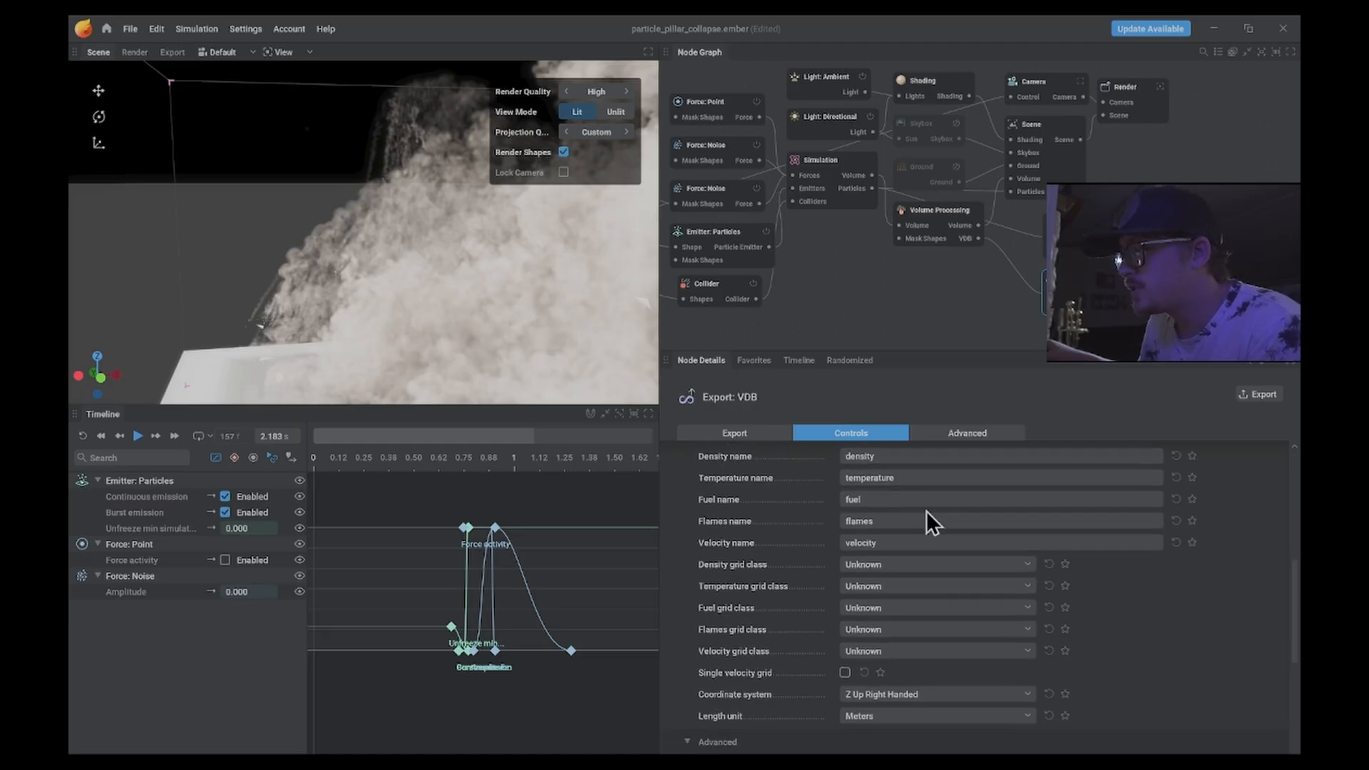
left_click(935, 542)
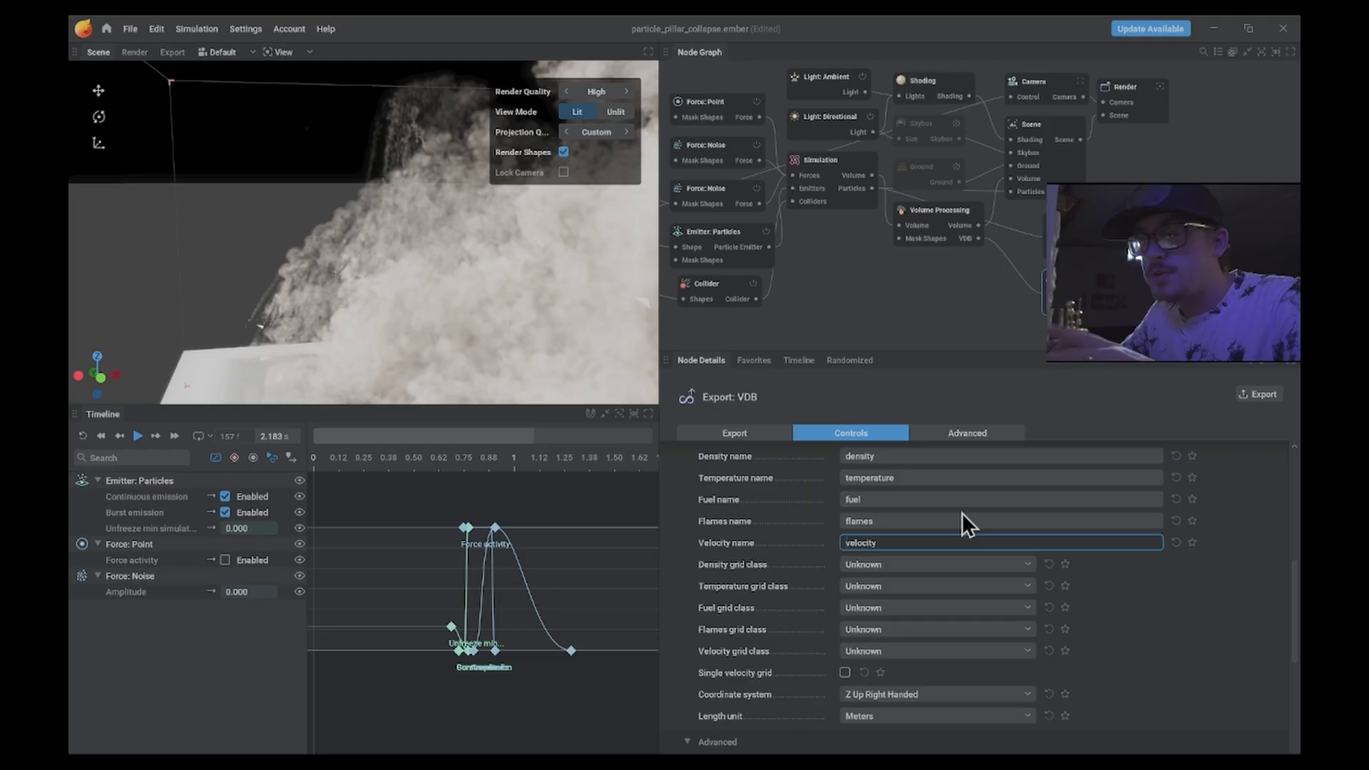
left_click(920, 542)
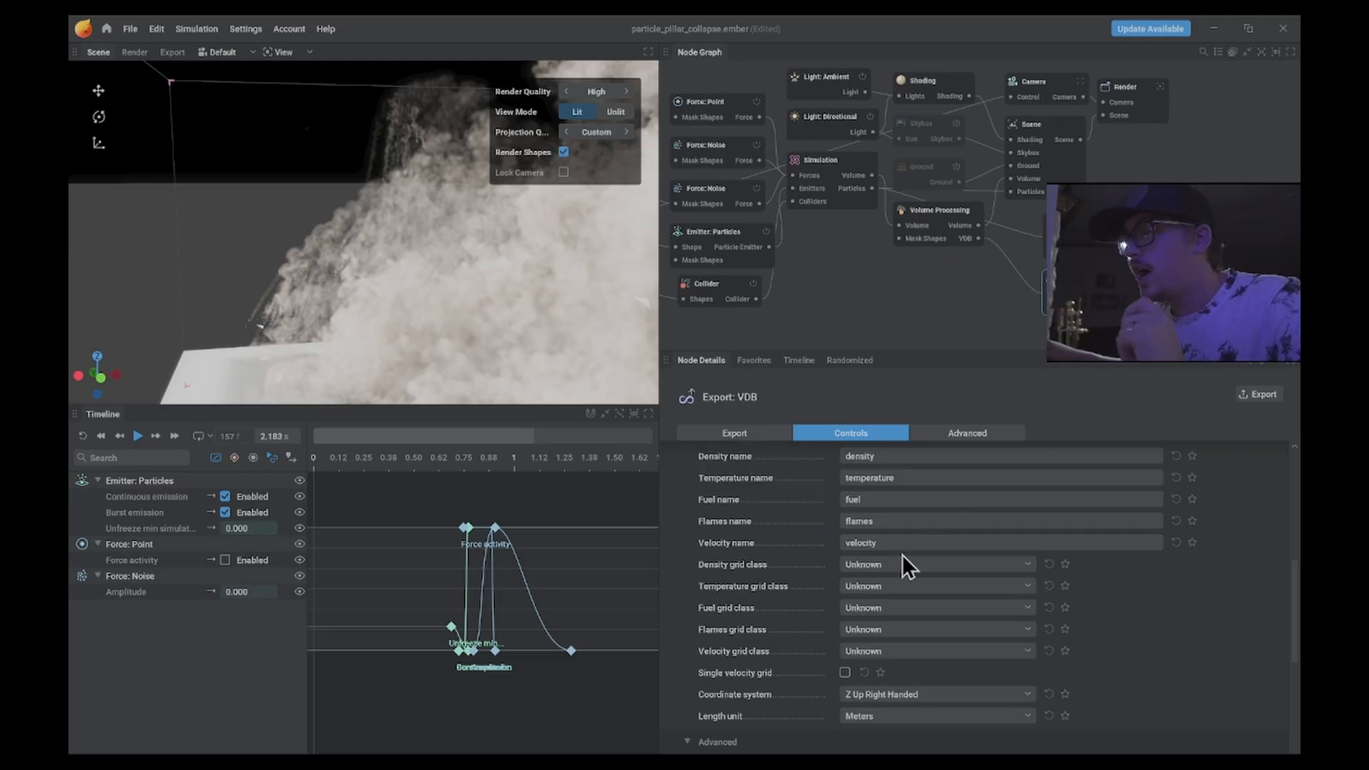
scroll(900, 547, "up", 1)
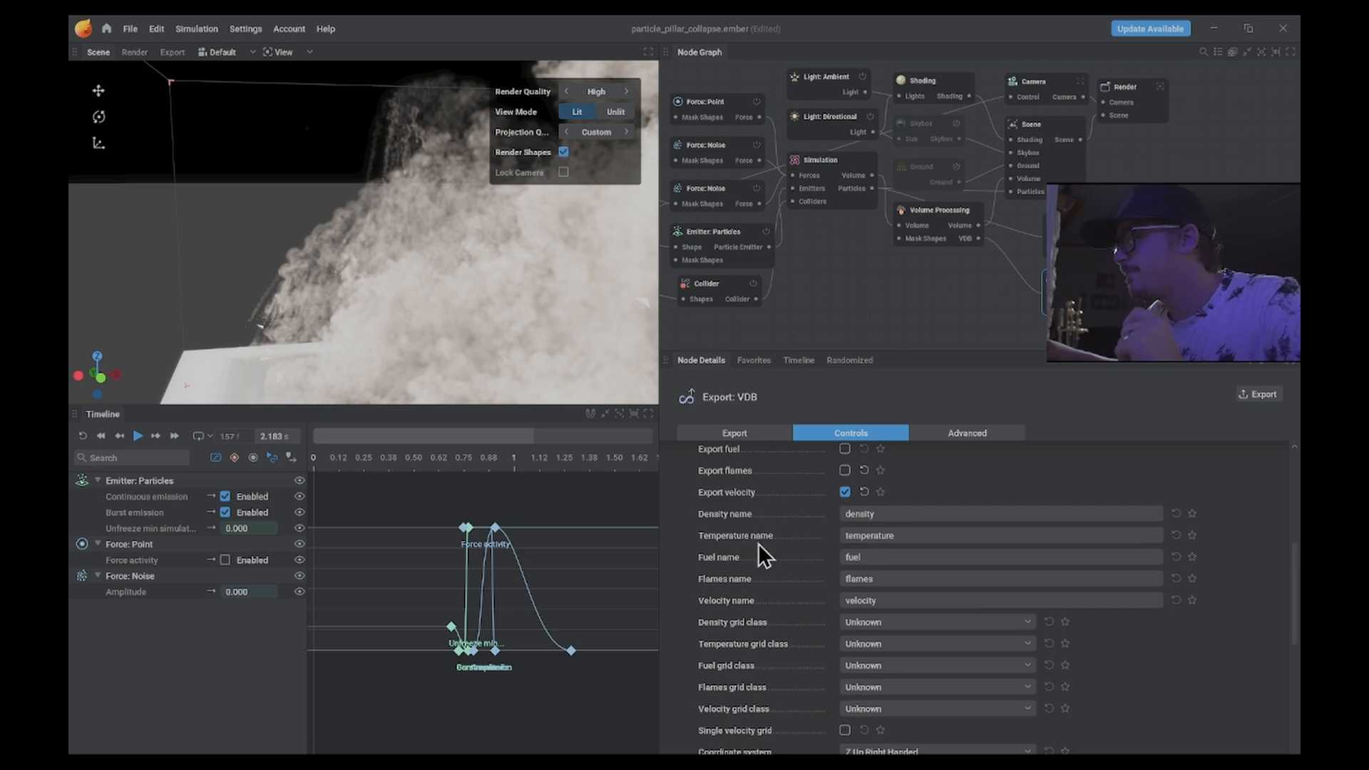
scroll(785, 599, "down", 1)
scroll(796, 618, "up", 2)
scroll(806, 607, "up", 5)
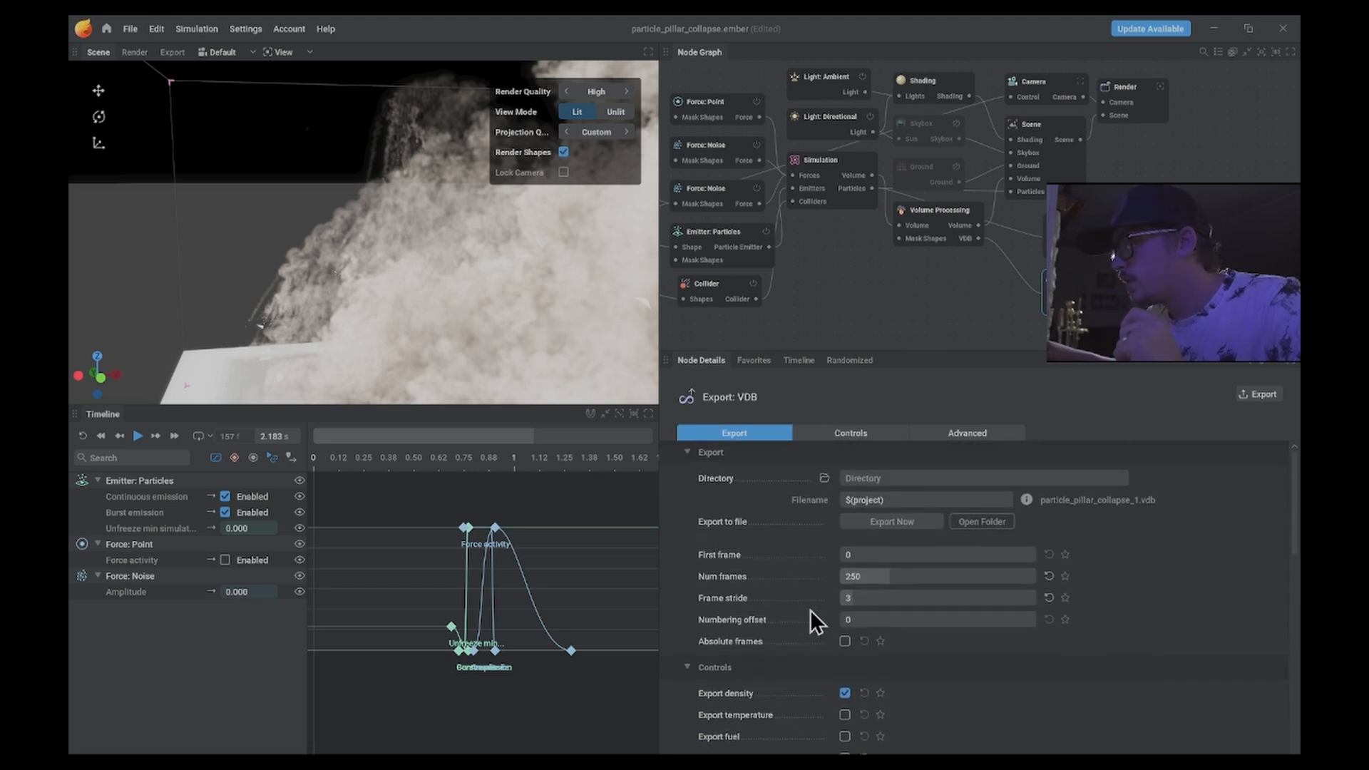
- Set the VDB folder inside SmokeSim as the VDB export directory and run the VDB export
left_click(825, 479)
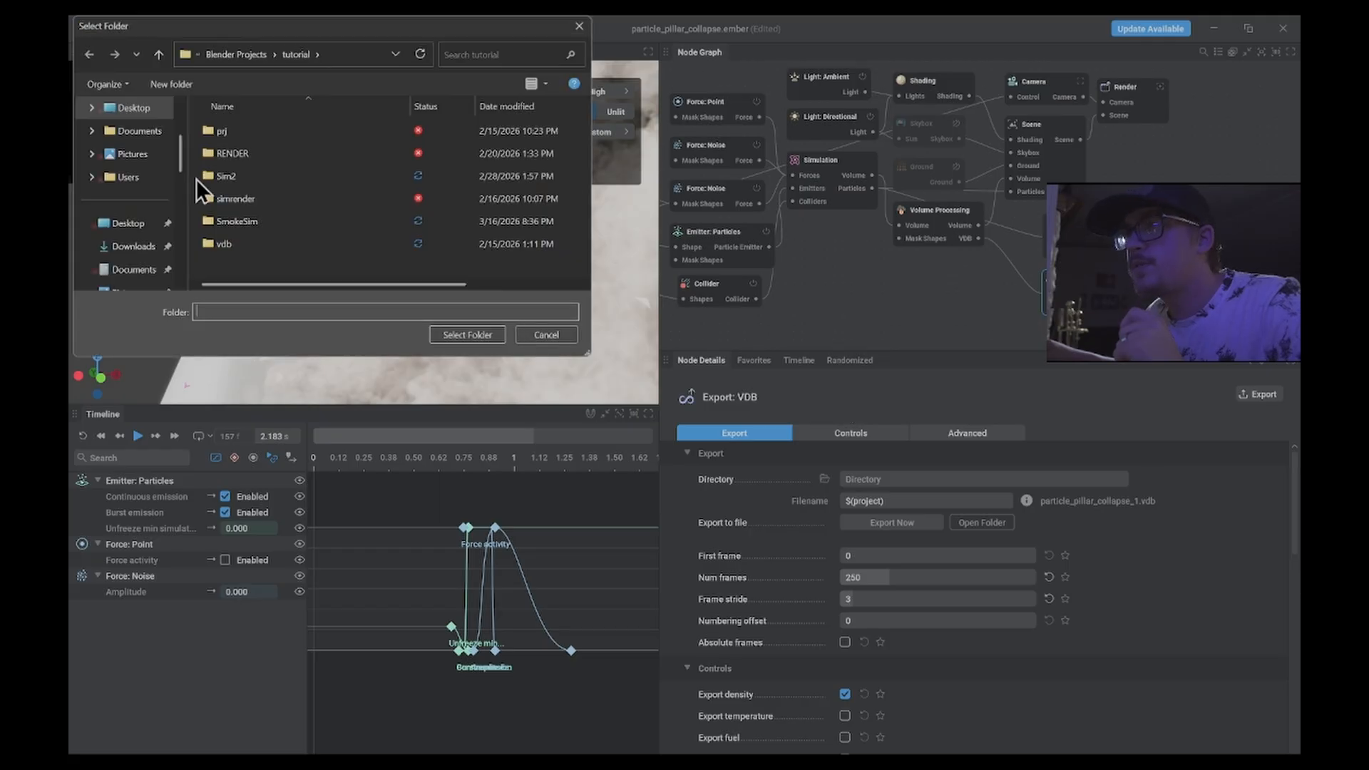
double_click(279, 217)
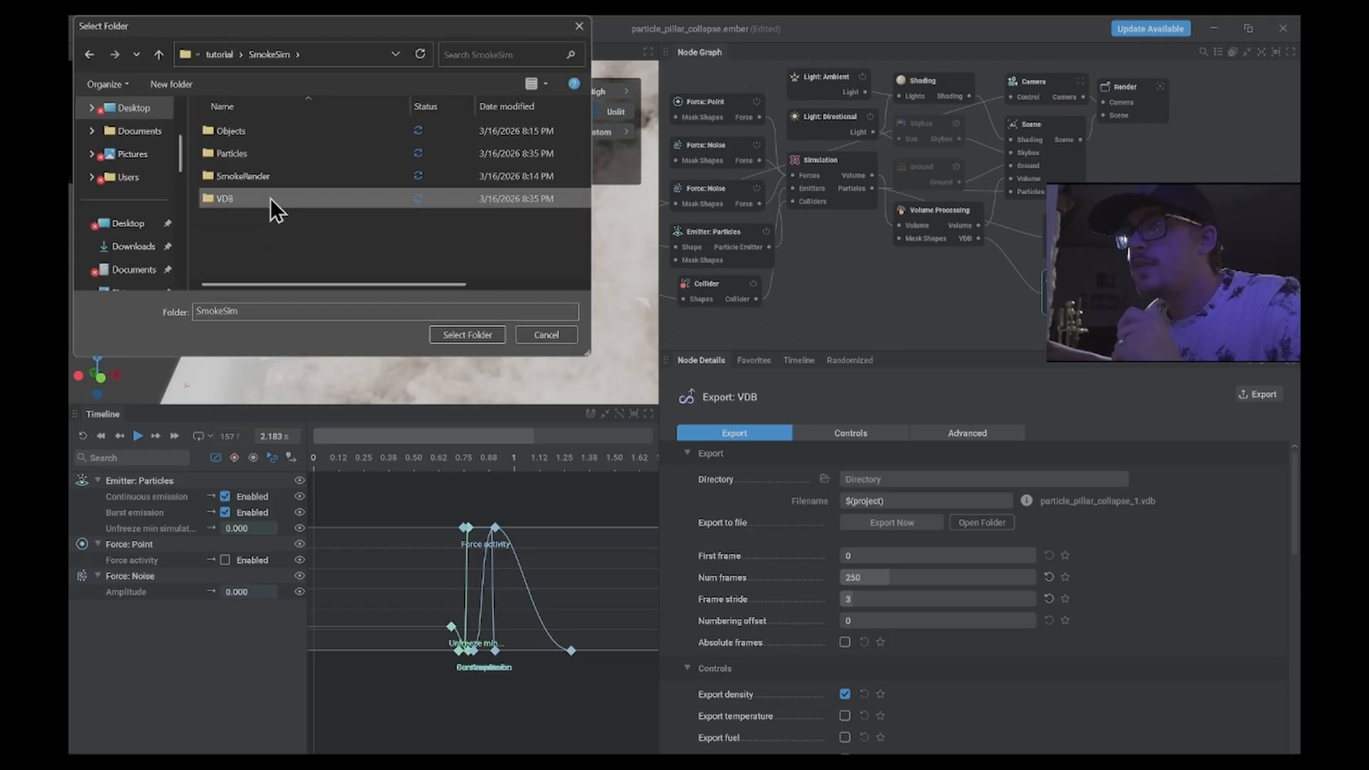
double_click(270, 199)
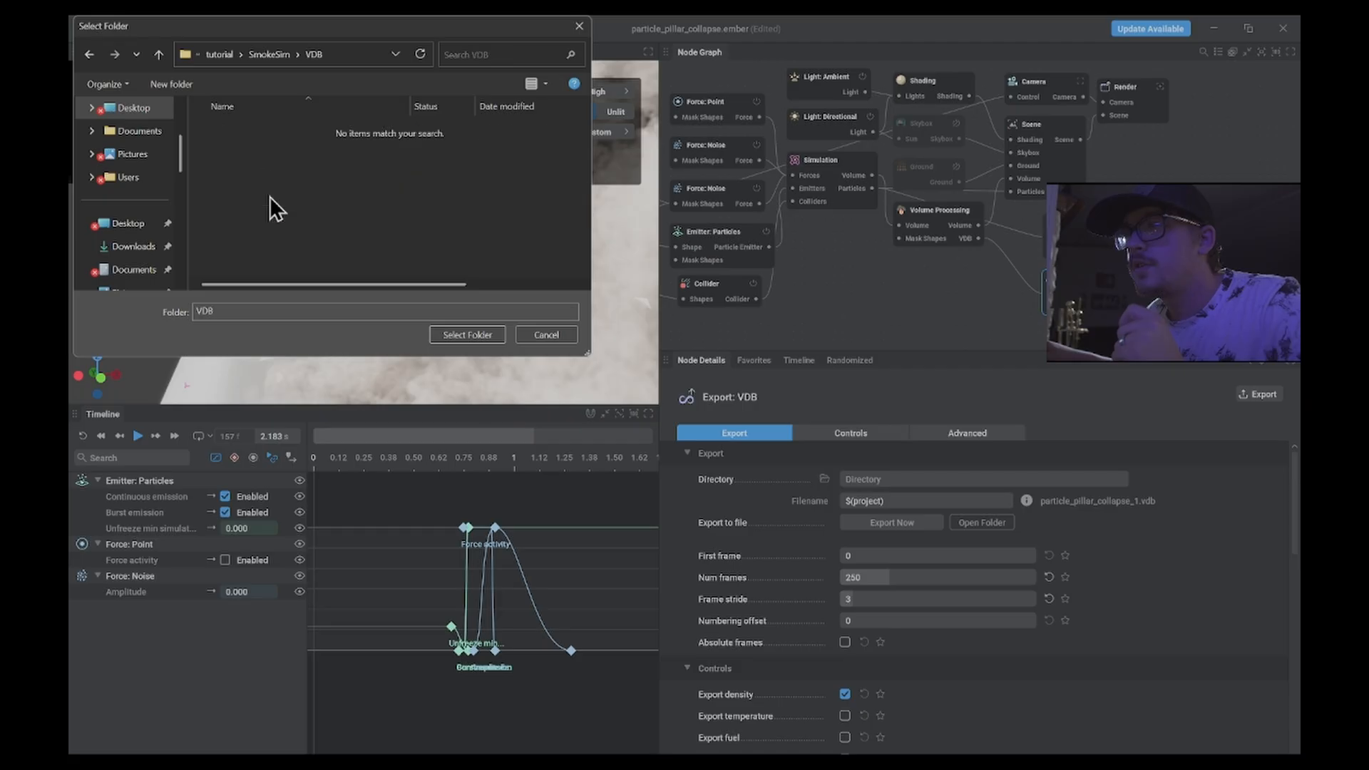
left_click(453, 333)
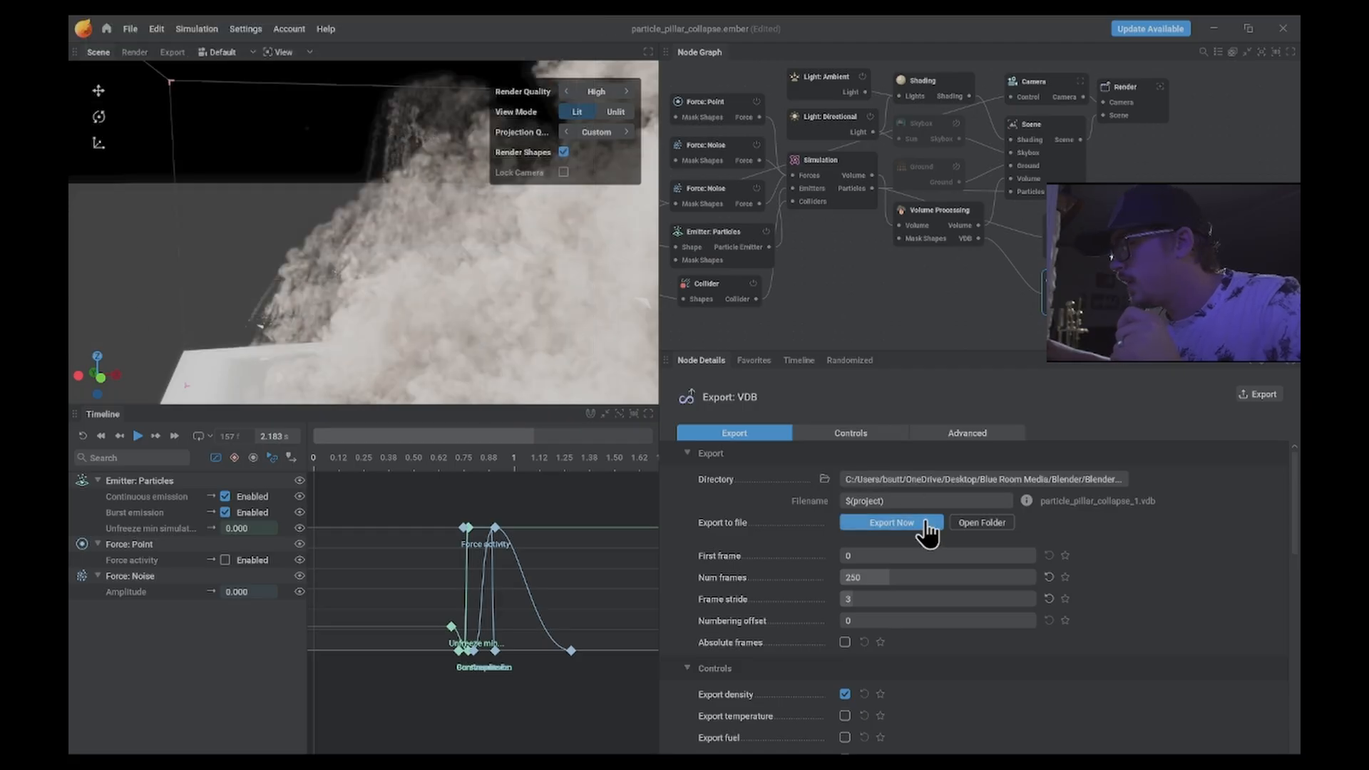
left_click(926, 525)
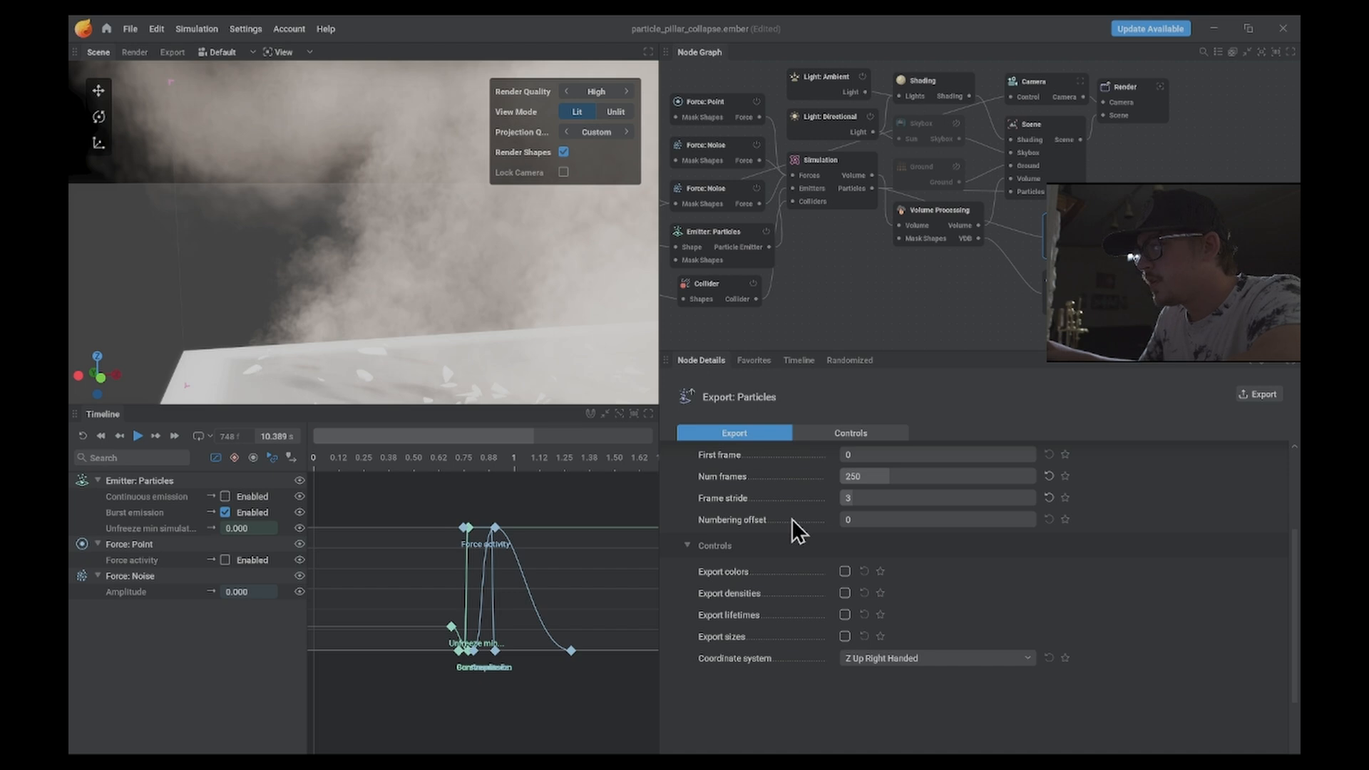
- Run the particle export from the Export: Particles node and dismiss its progress dialog
scroll(792, 519, "up", 3)
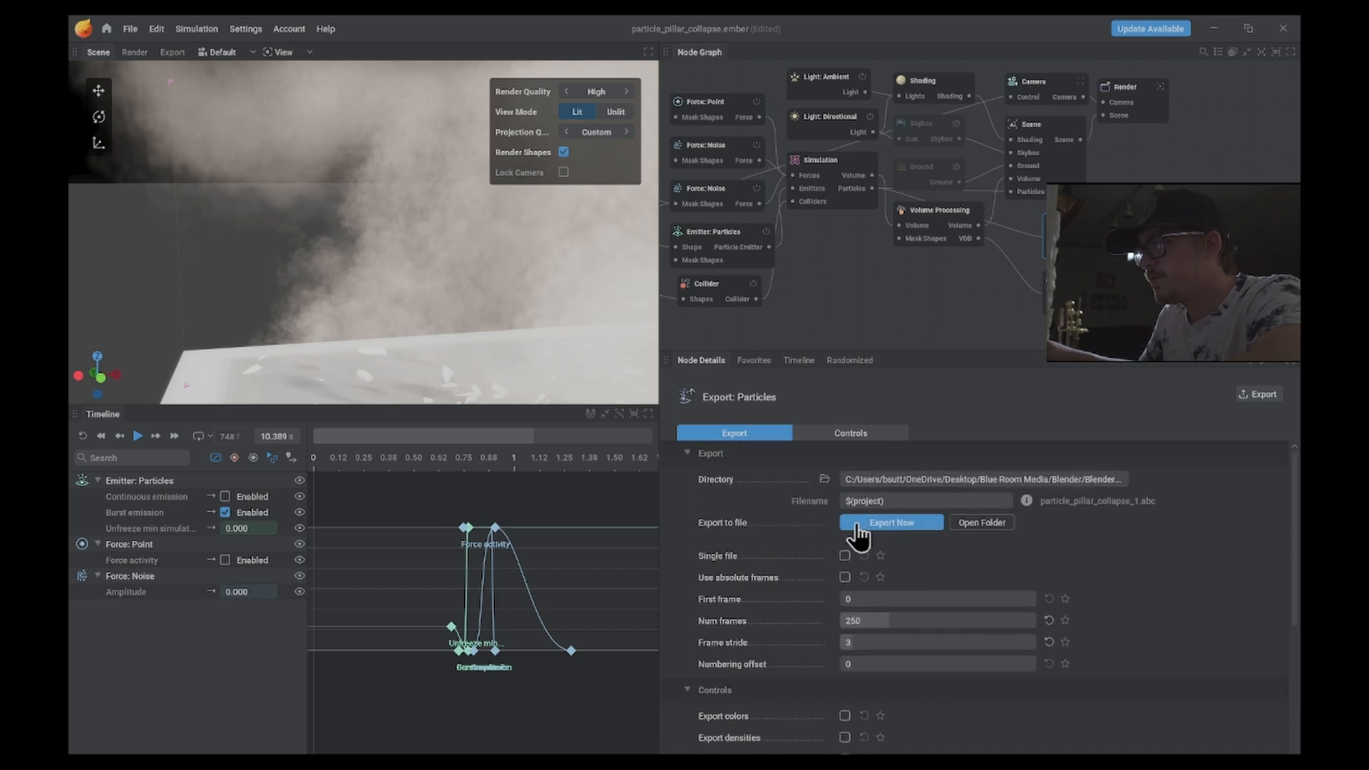
left_click(865, 520)
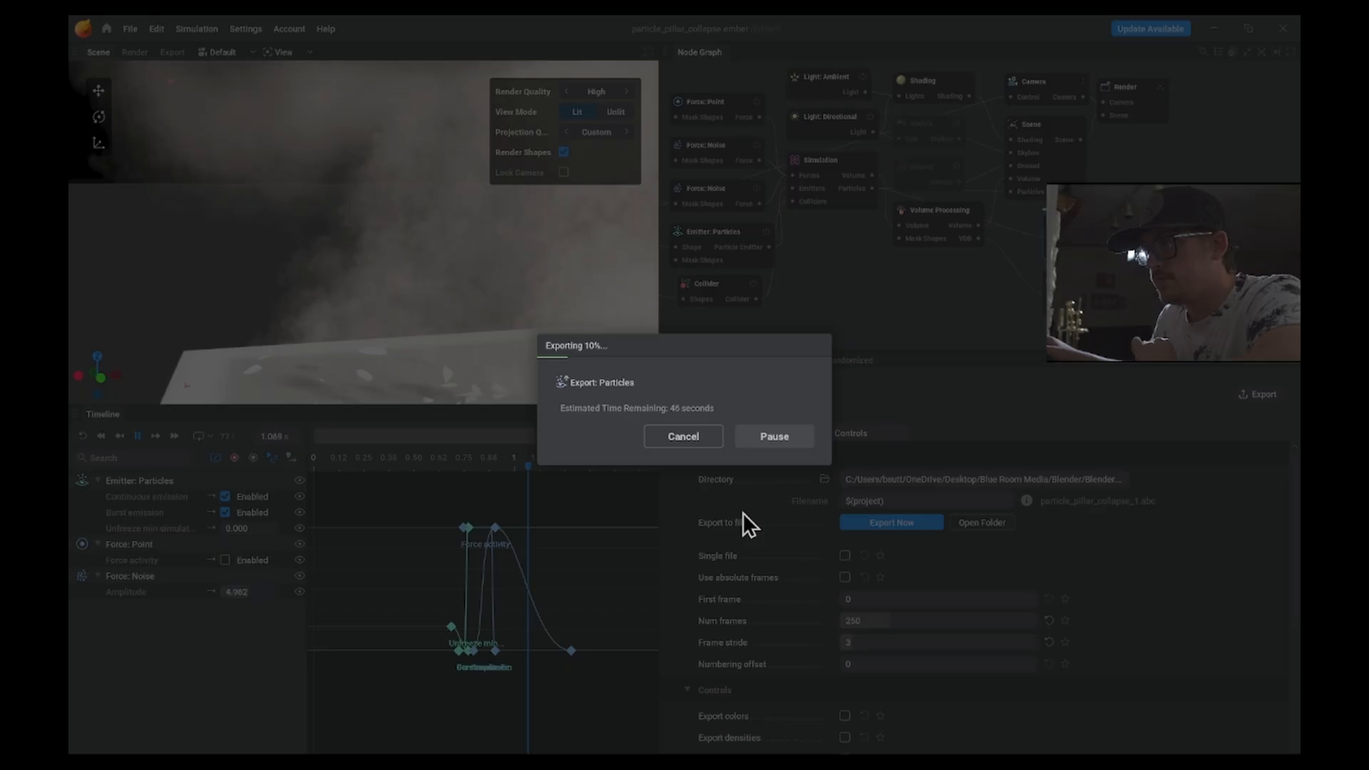
left_click(684, 437)
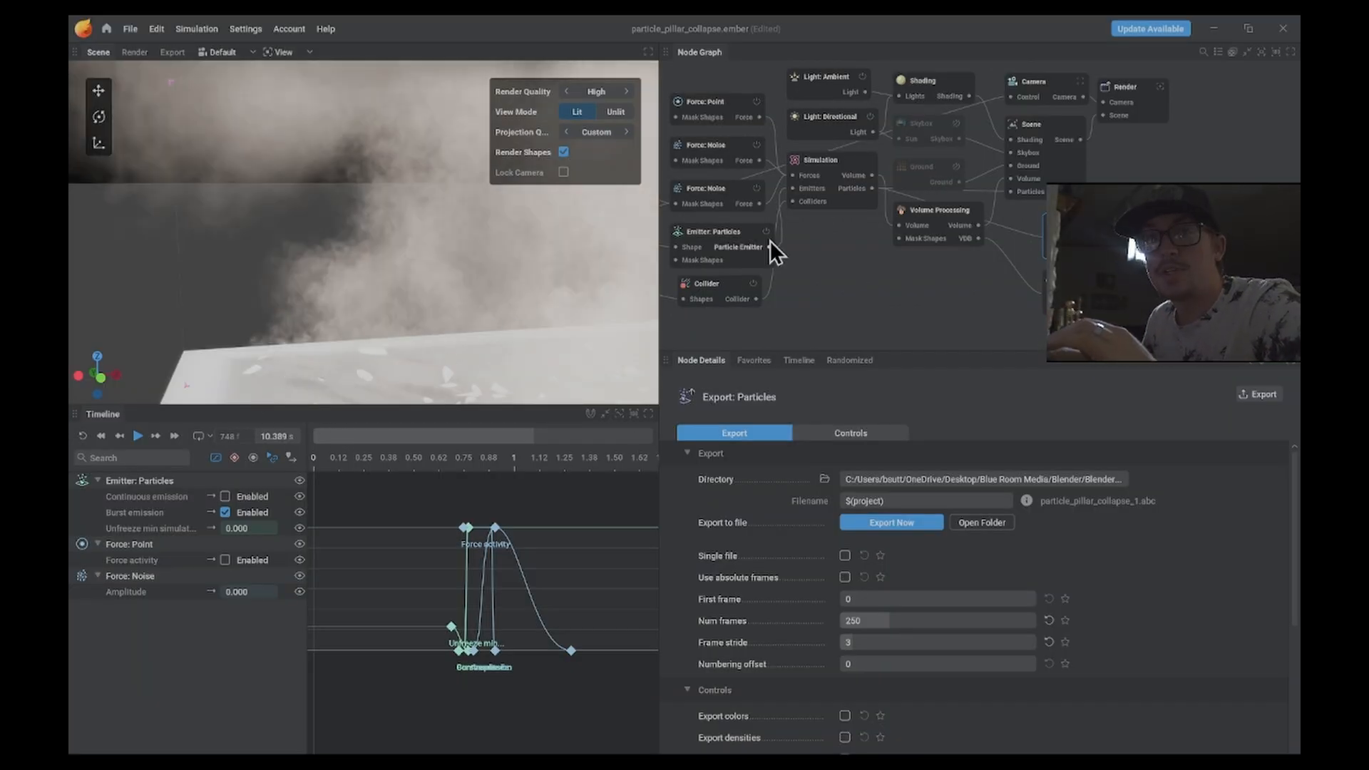
- Set the Render node's export to 250 frames with a frame stride of 3 and a 1080p image size
left_click(1120, 100)
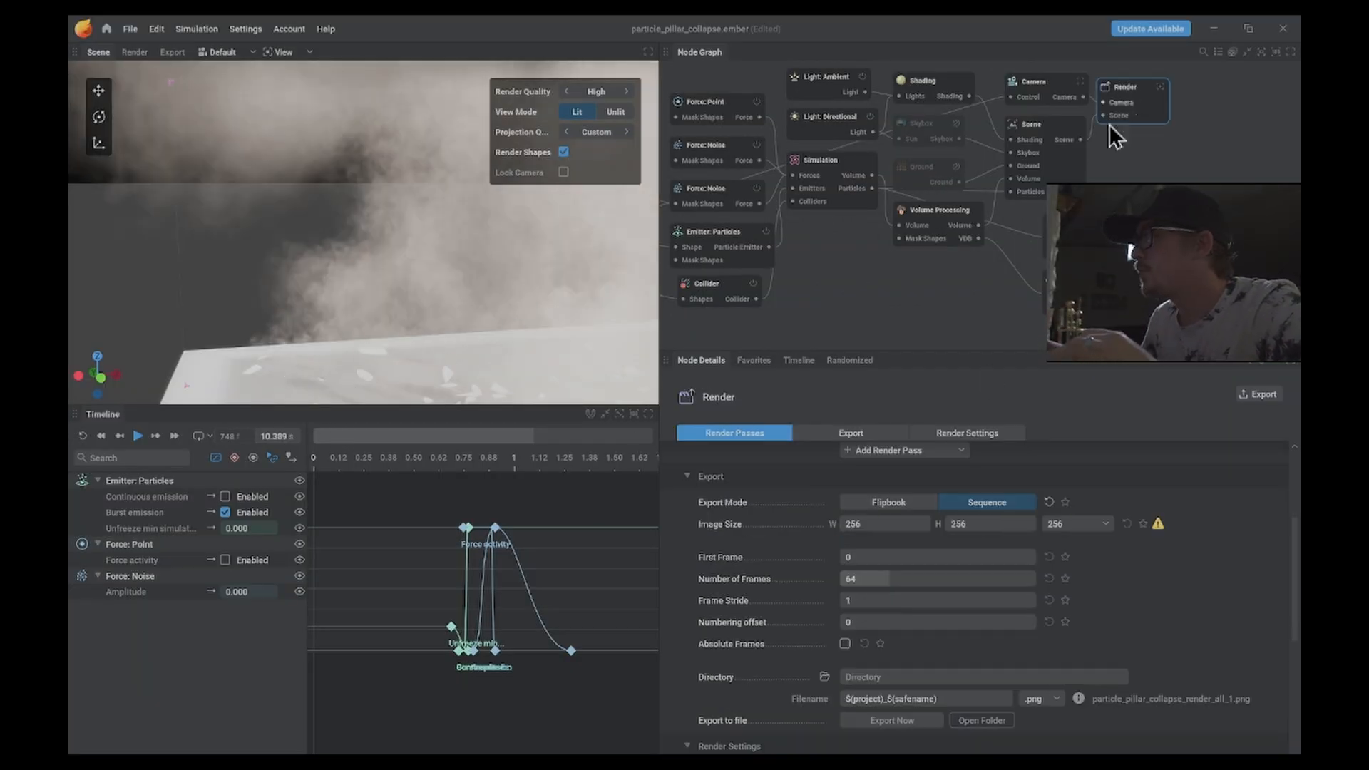
left_click(884, 582)
type("250")
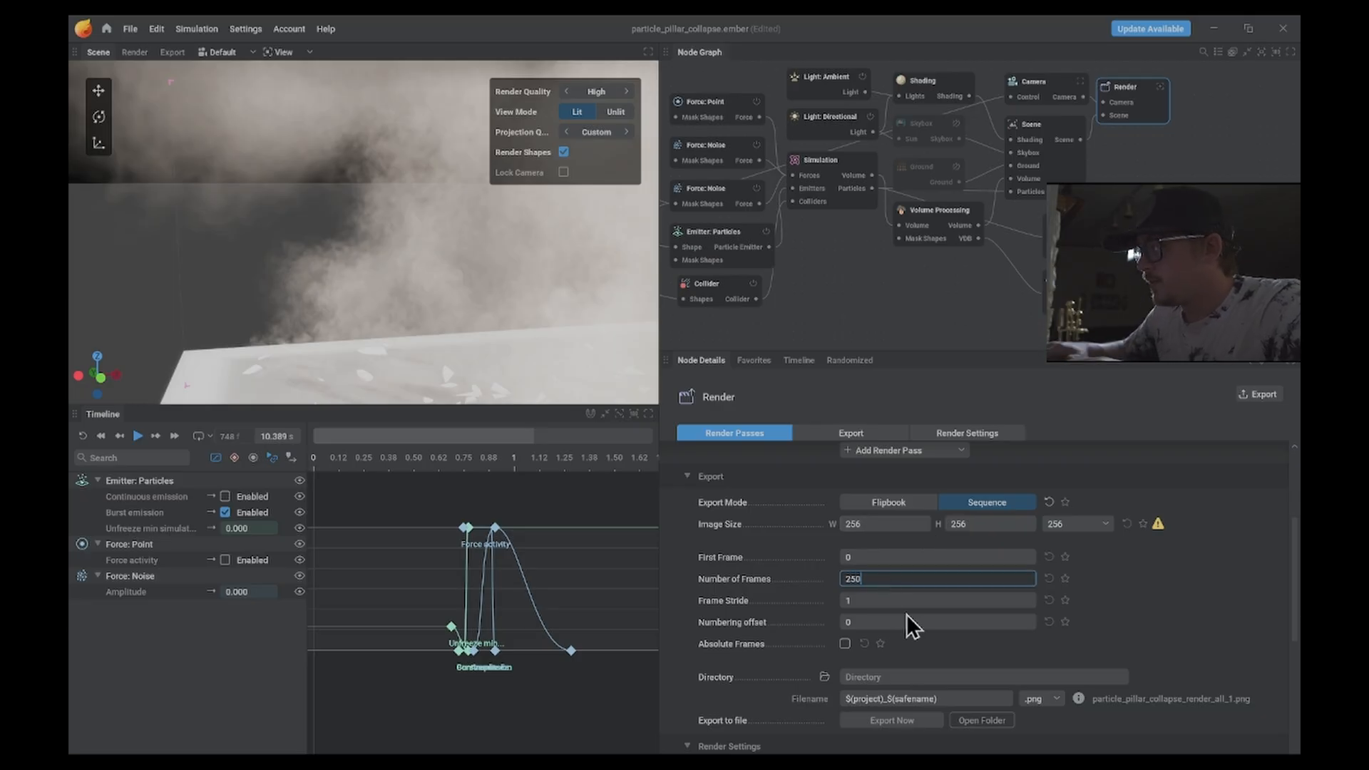
key("Return")
left_click(862, 598)
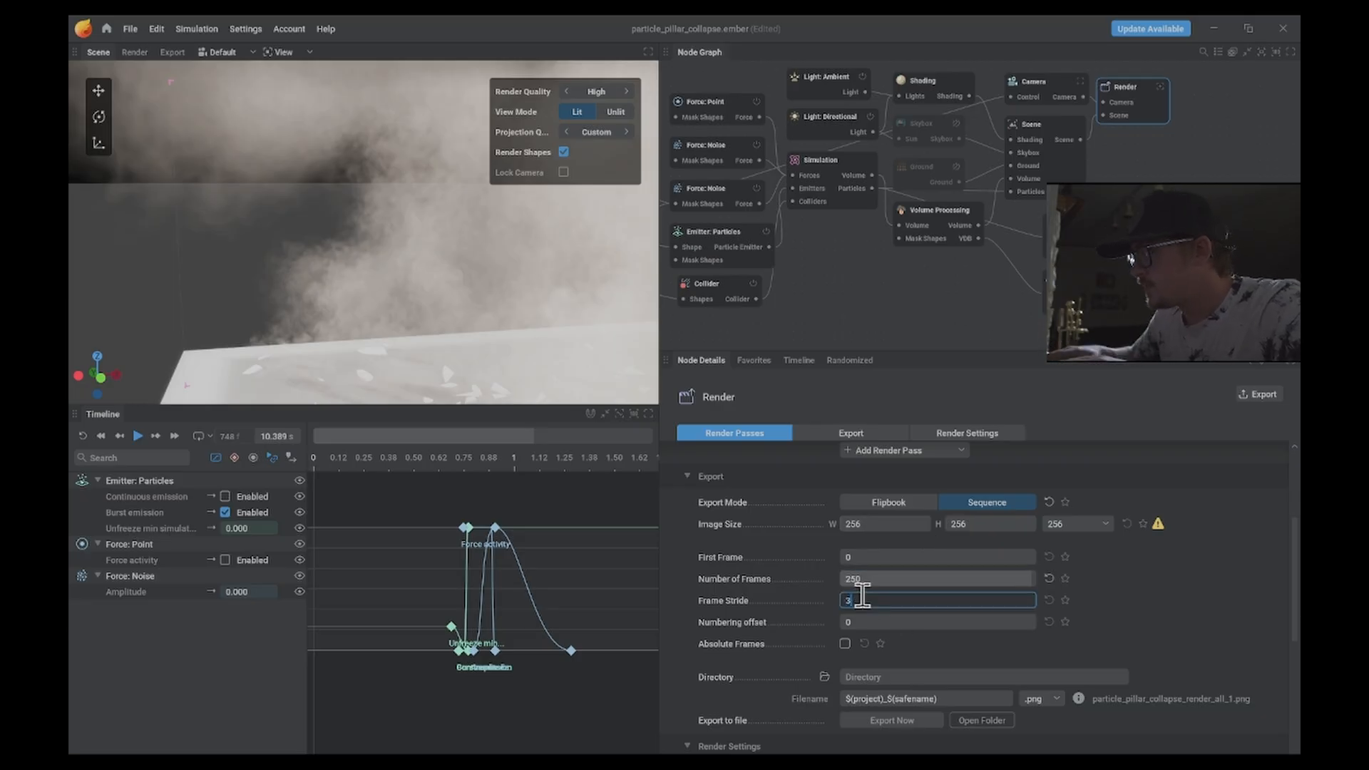
key("Return")
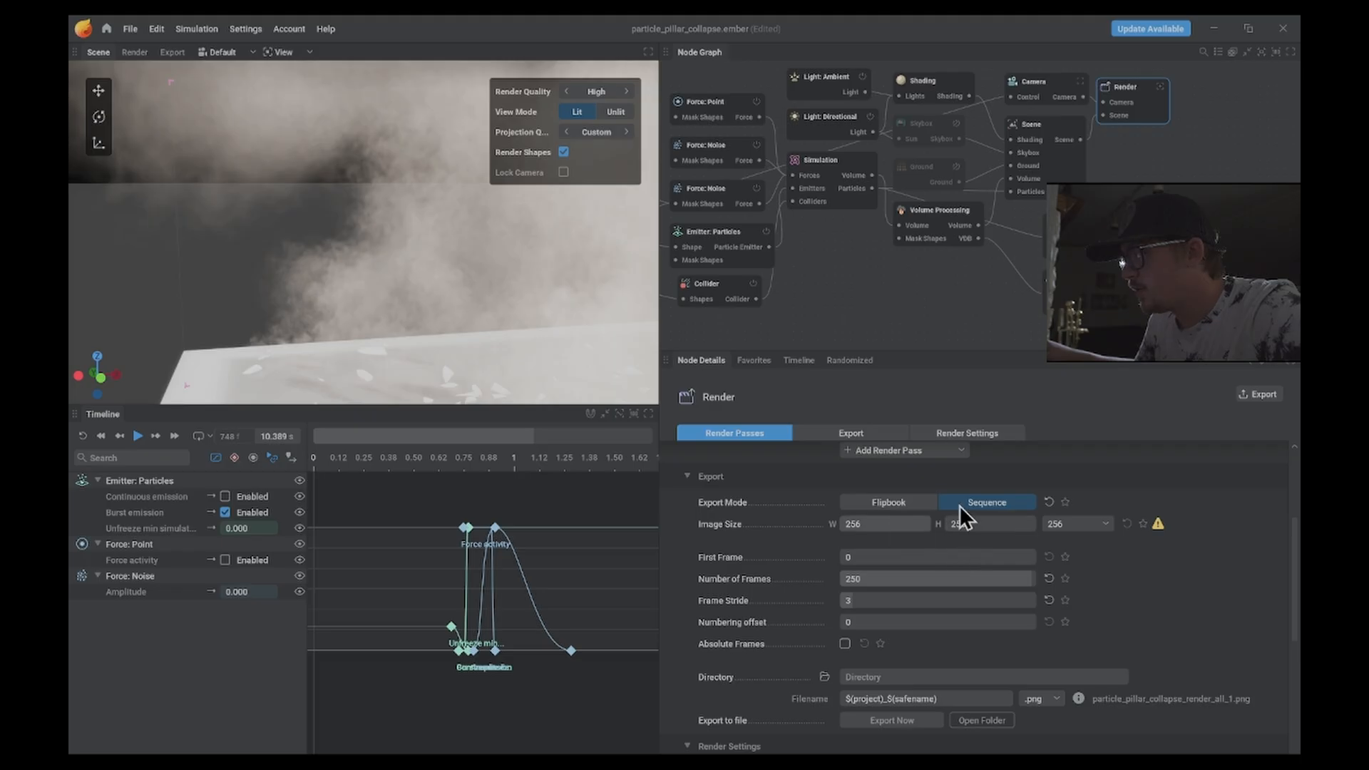
left_click(1069, 524)
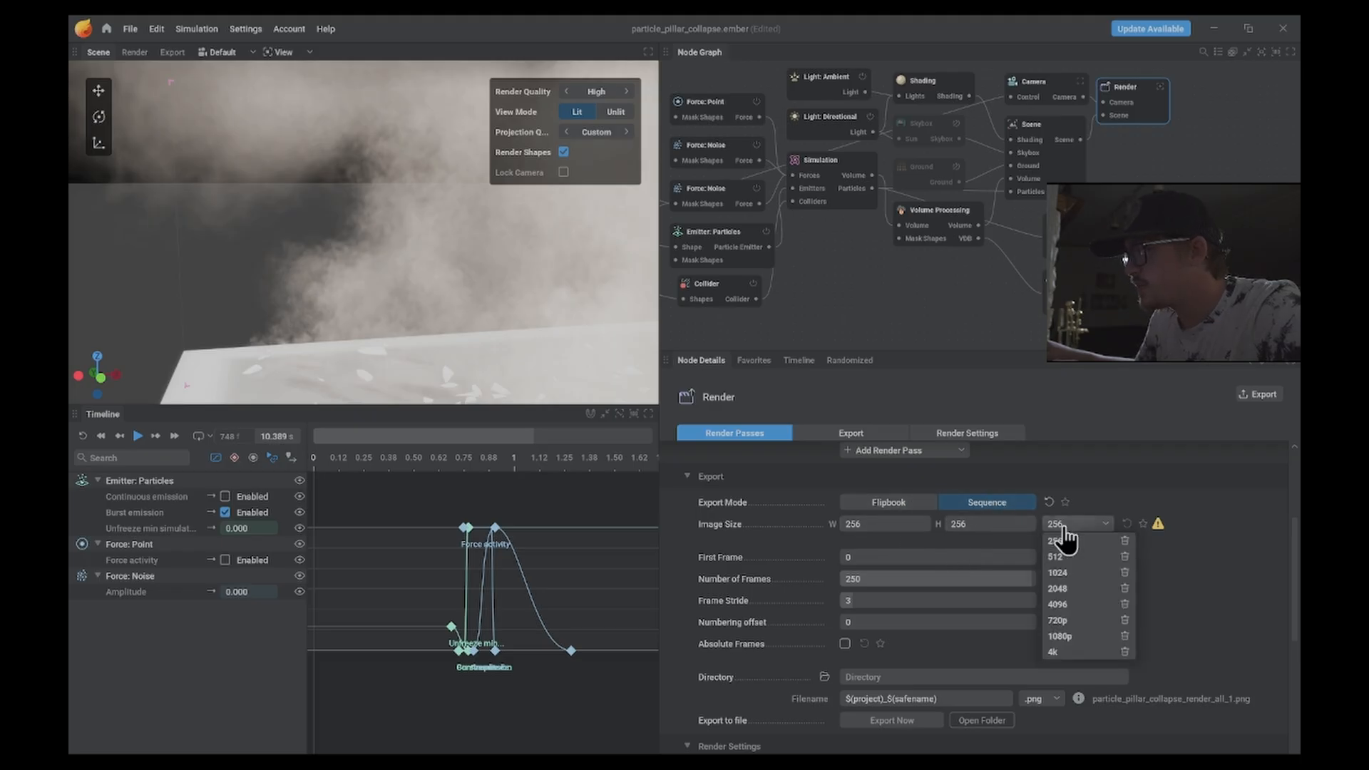
left_click(1081, 641)
- Set the SmokeRender folder inside SmokeSim as the Render node's export directory and run the image sequence export
scroll(849, 652, "down", 1)
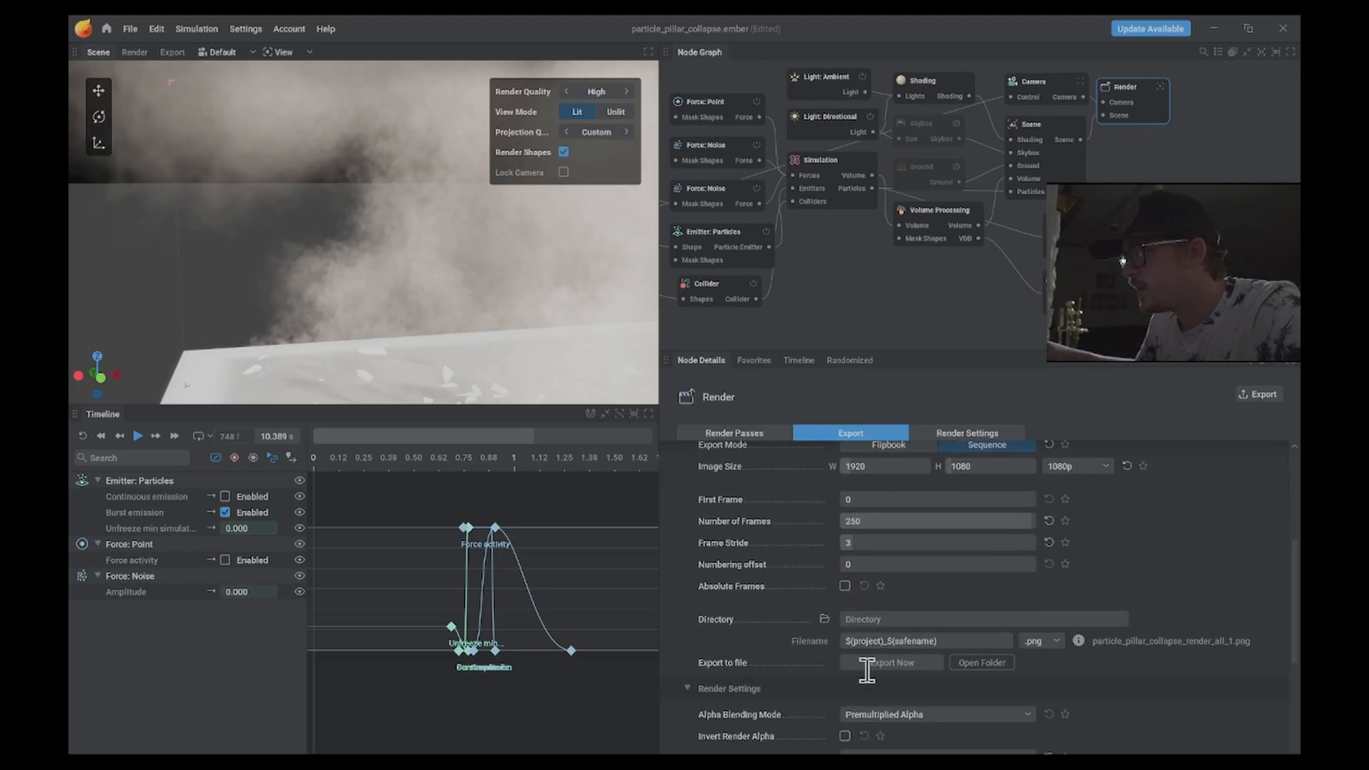
left_click(825, 619)
left_click(263, 54)
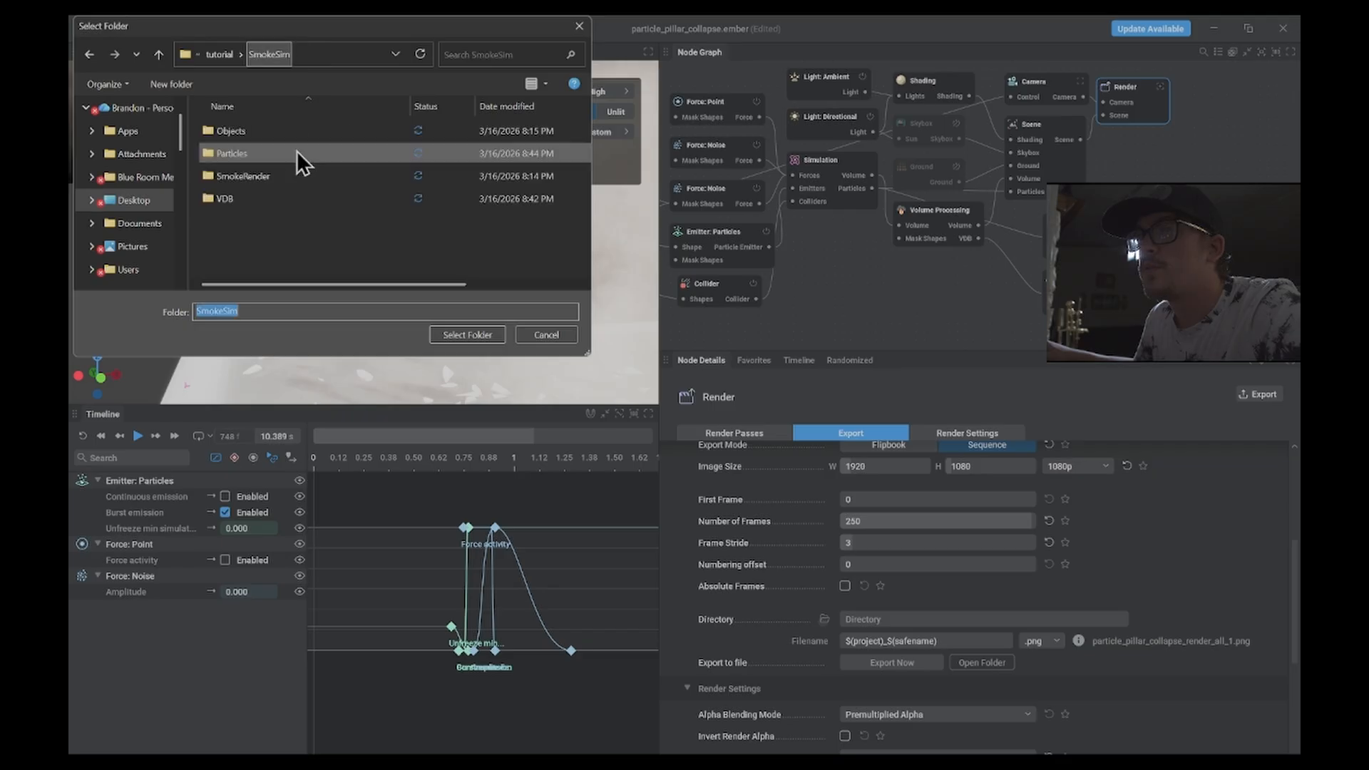
double_click(271, 176)
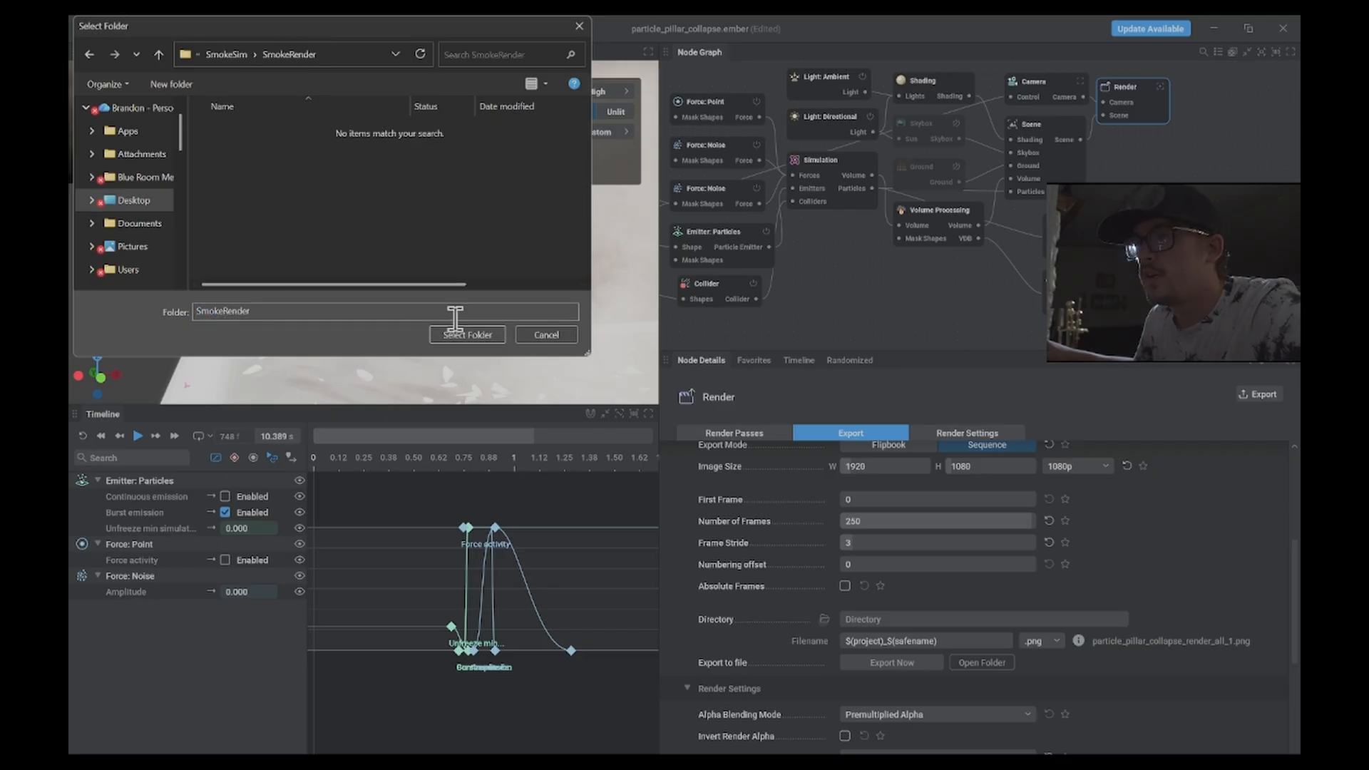
left_click(467, 335)
left_click(891, 663)
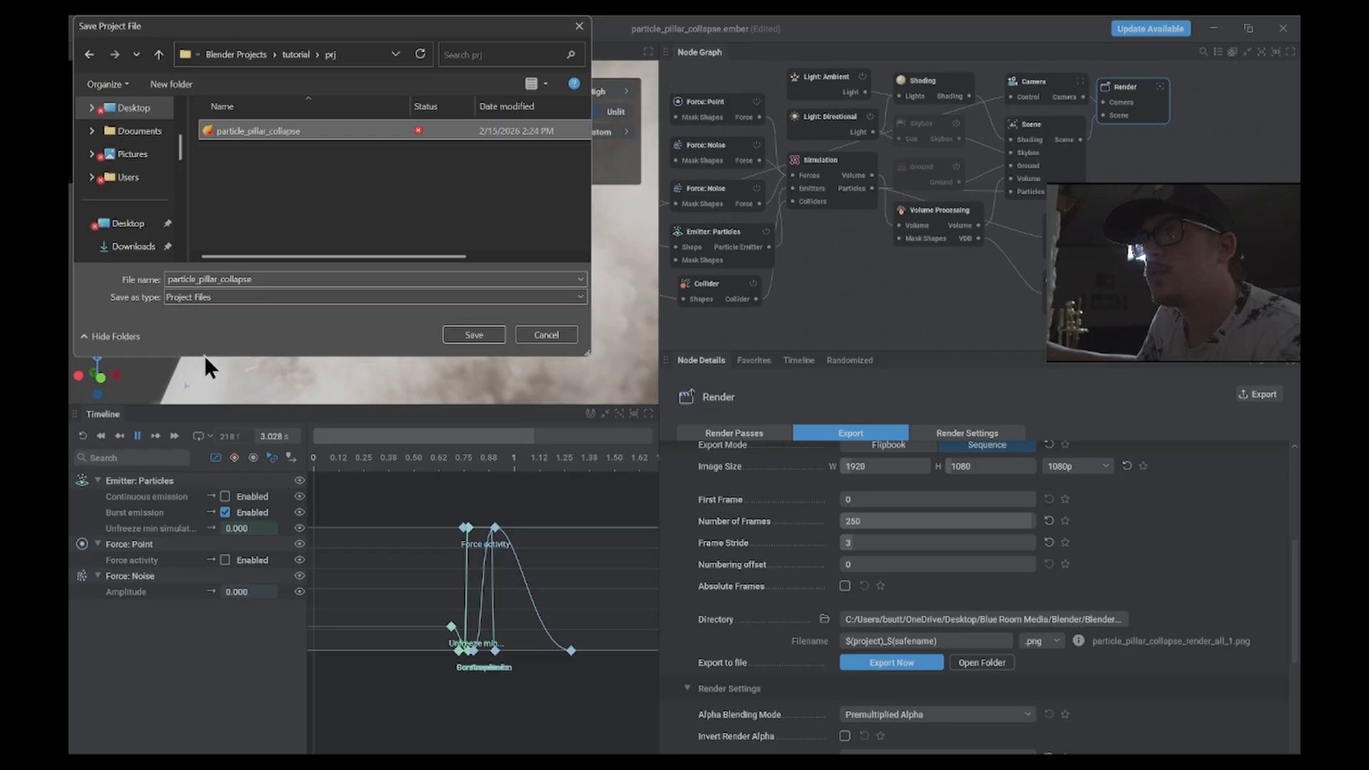
- Save the project over the existing particle_pillar_collapse file in the prj folder
left_click(465, 333)
left_click(744, 410)
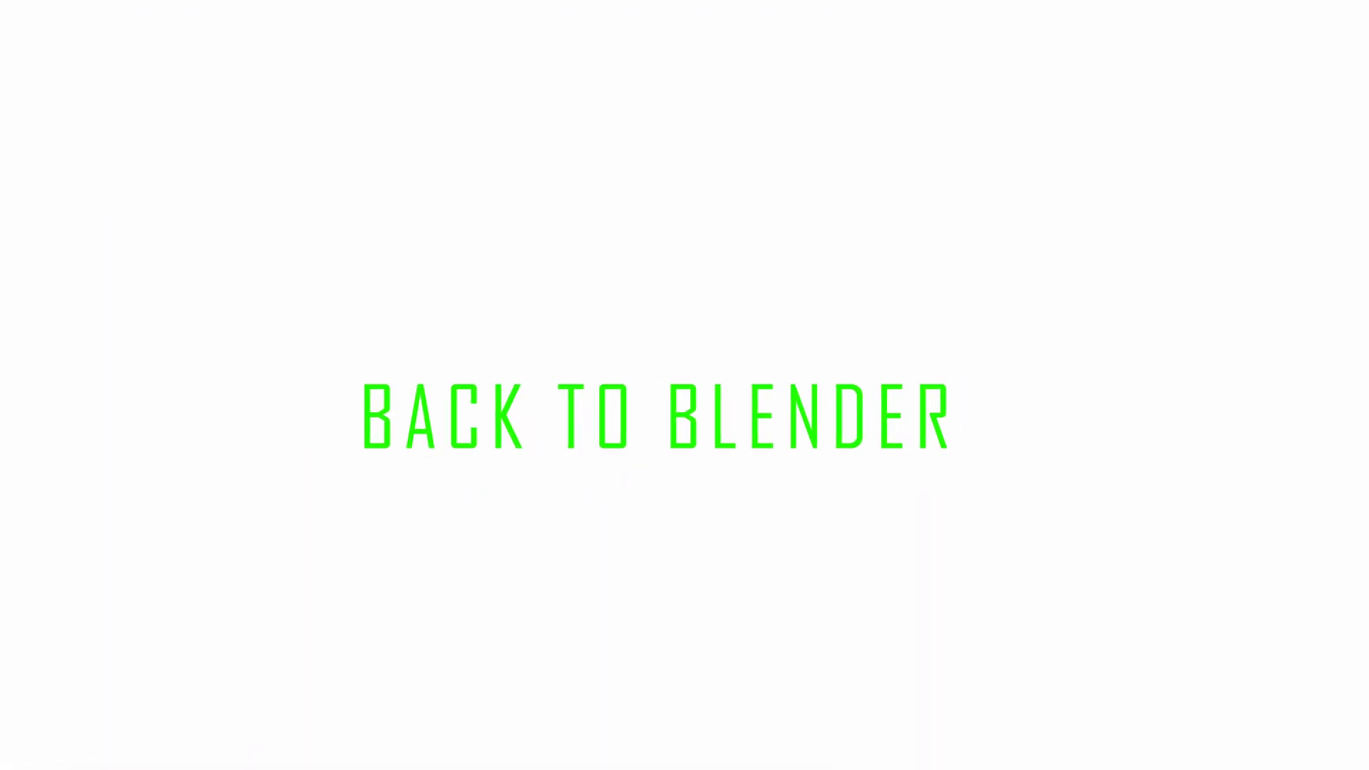
- Switch to Blender, delete the Icosphere and Plane, and exclude the ColumnPieces.Tut collection inside Unused from the view layer
left_click_drag(1102, 104, 1115, 91)
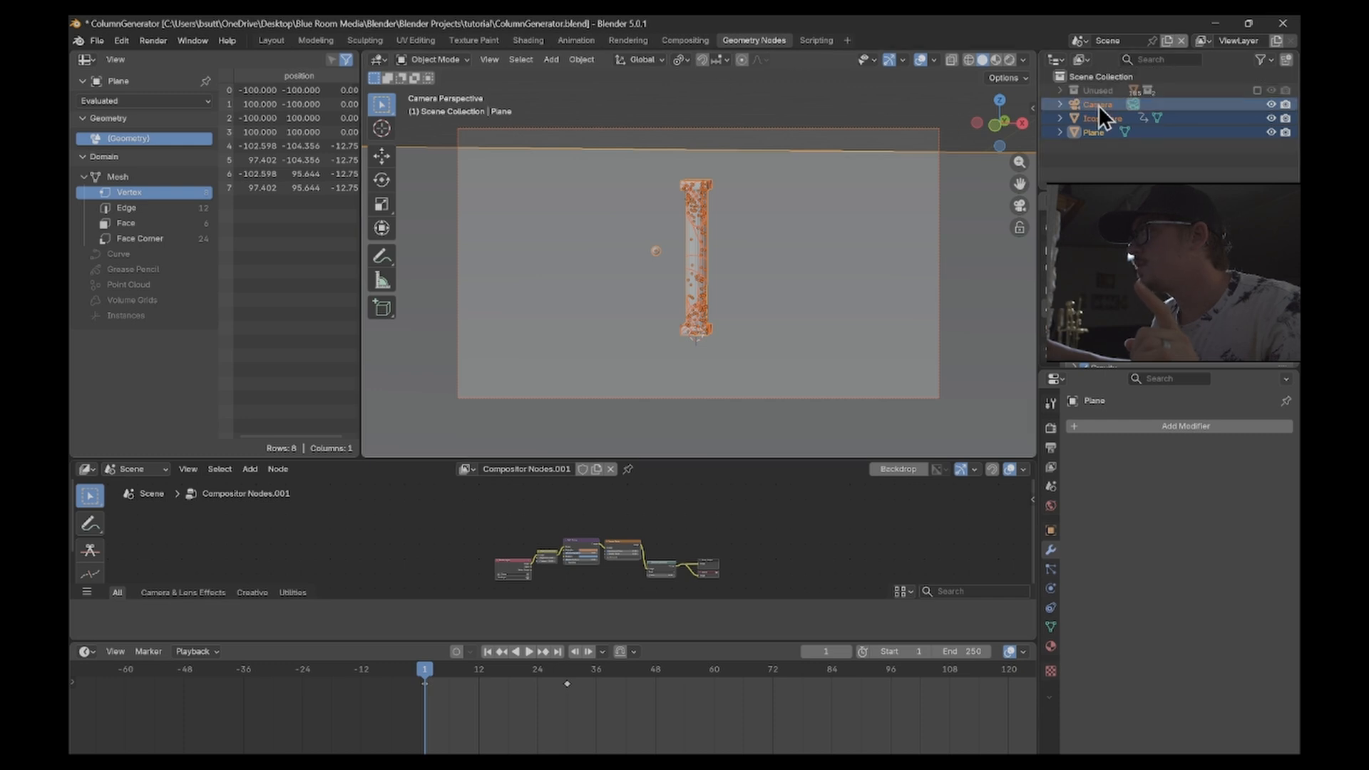
left_click(1106, 121)
left_click(1104, 133, "shift")
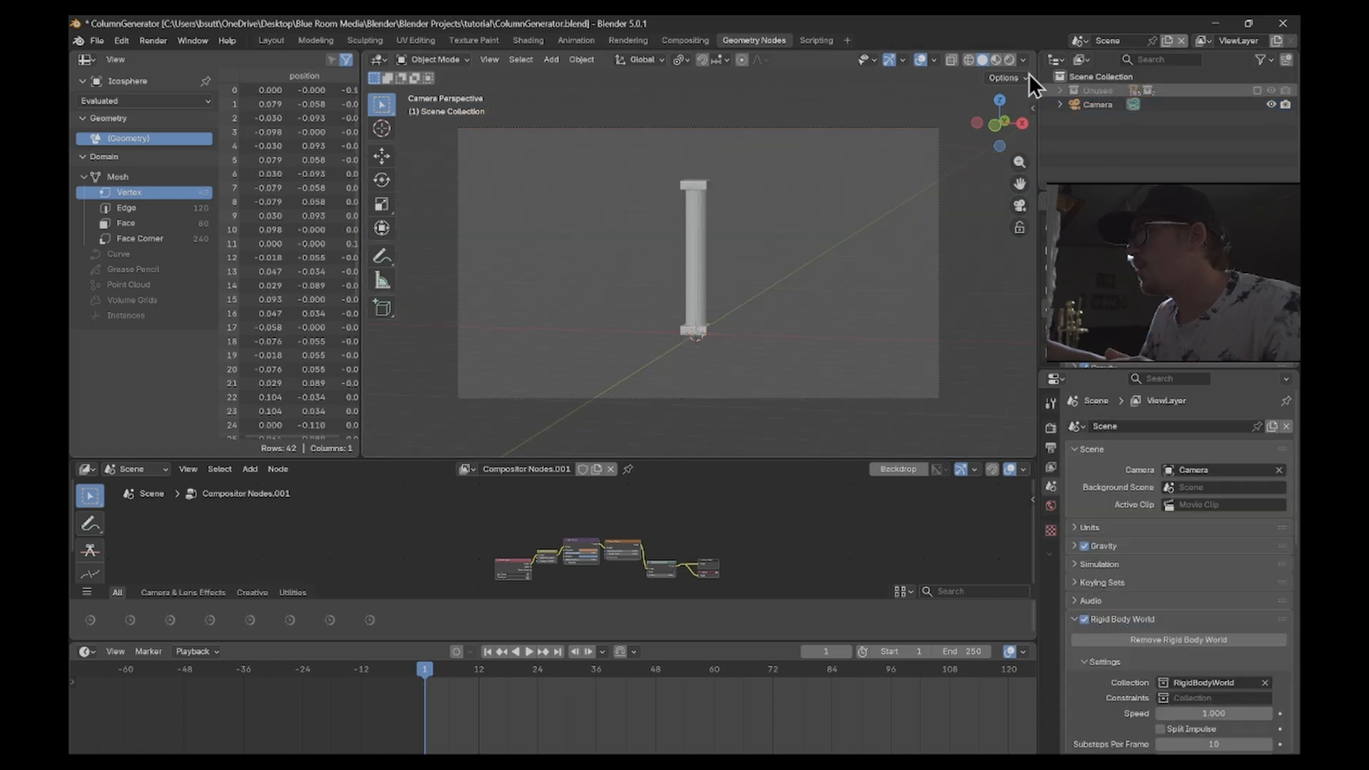
left_click(1257, 118)
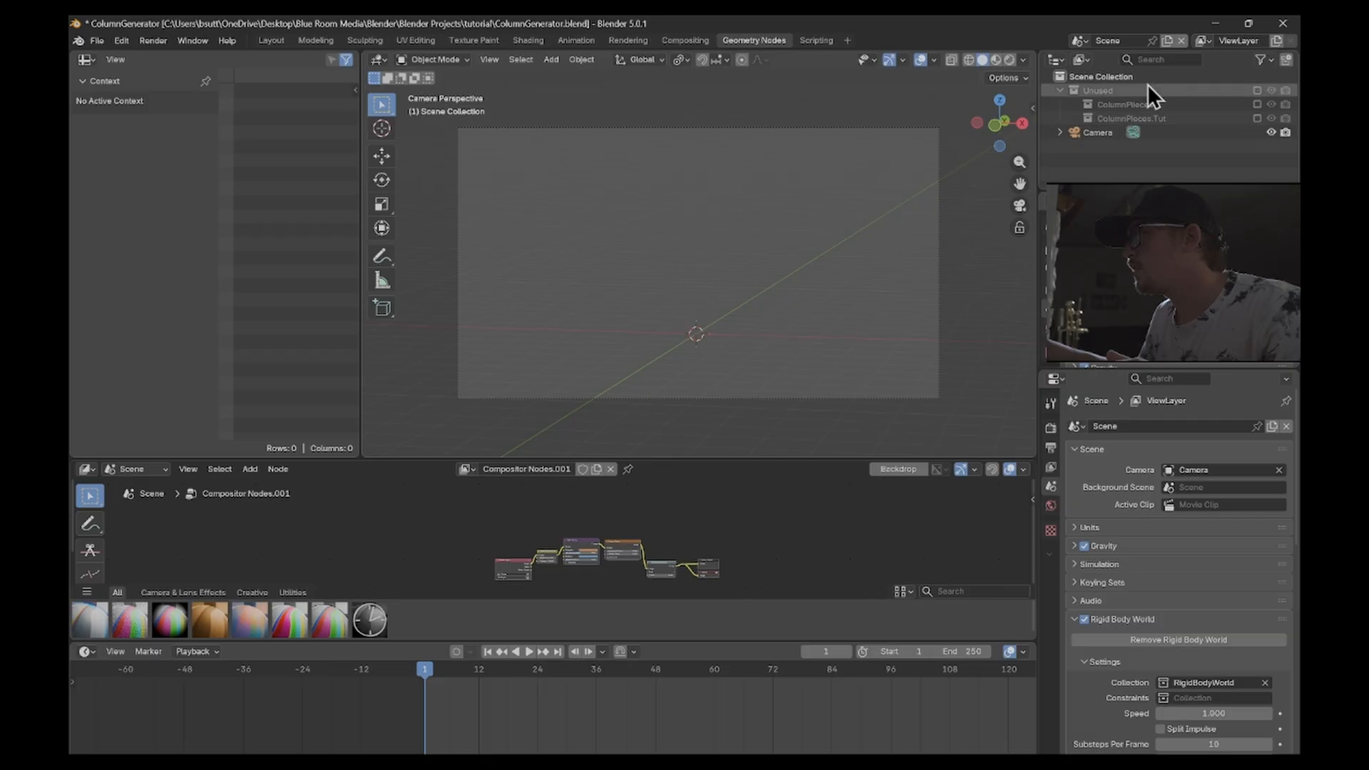
left_click(1059, 91)
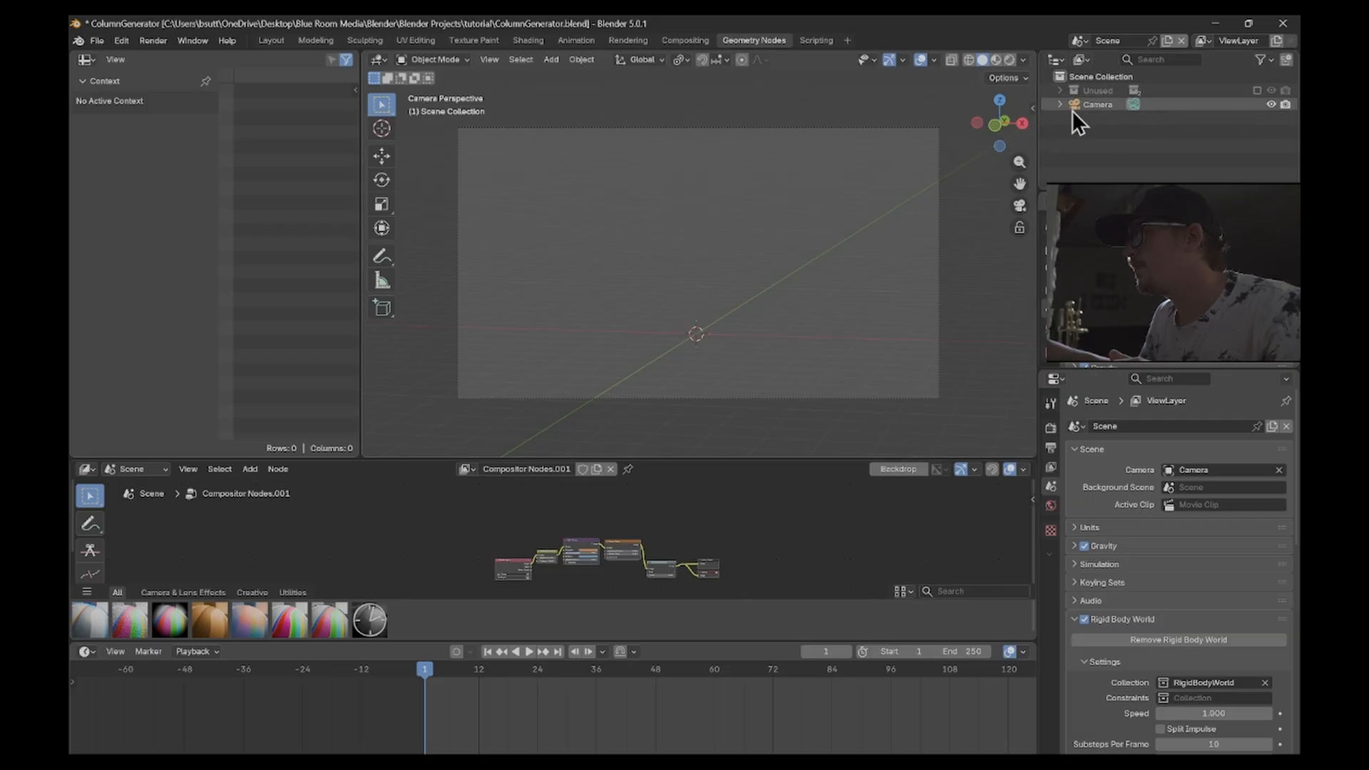
- Try to import ColumnGenerator.abc from SmokeSim's Objects folder as an Alembic sequence, and restart Blender
left_click(91, 40)
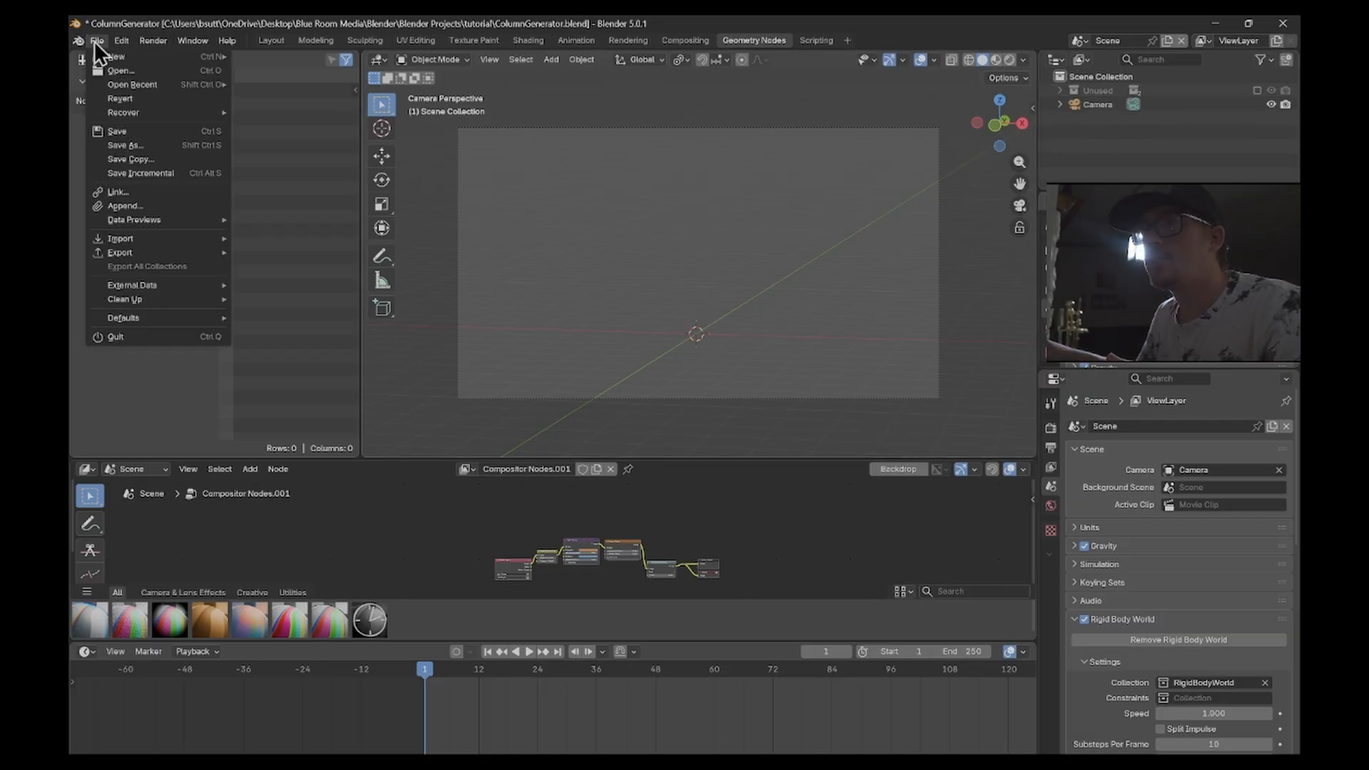
left_click(96, 41)
left_click(97, 41)
mouse_move(156, 241)
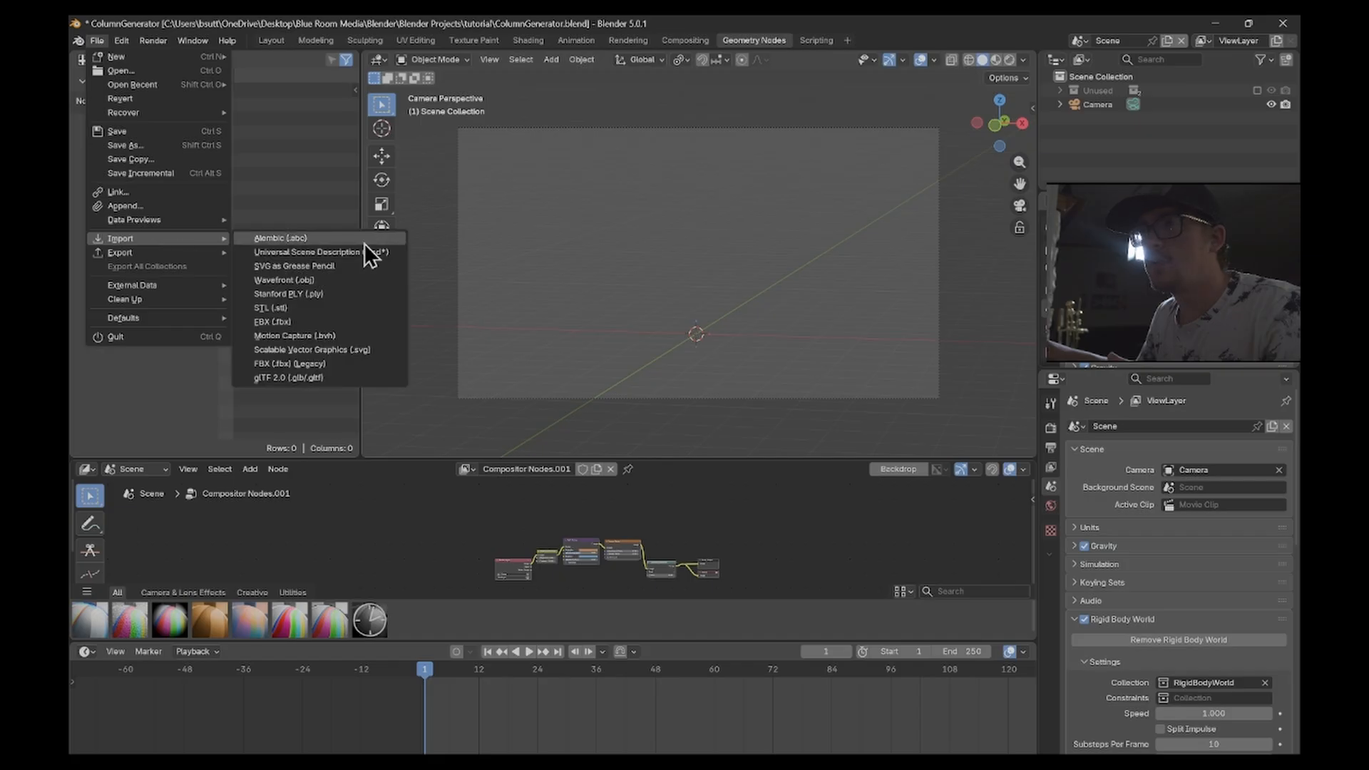
left_click(358, 243)
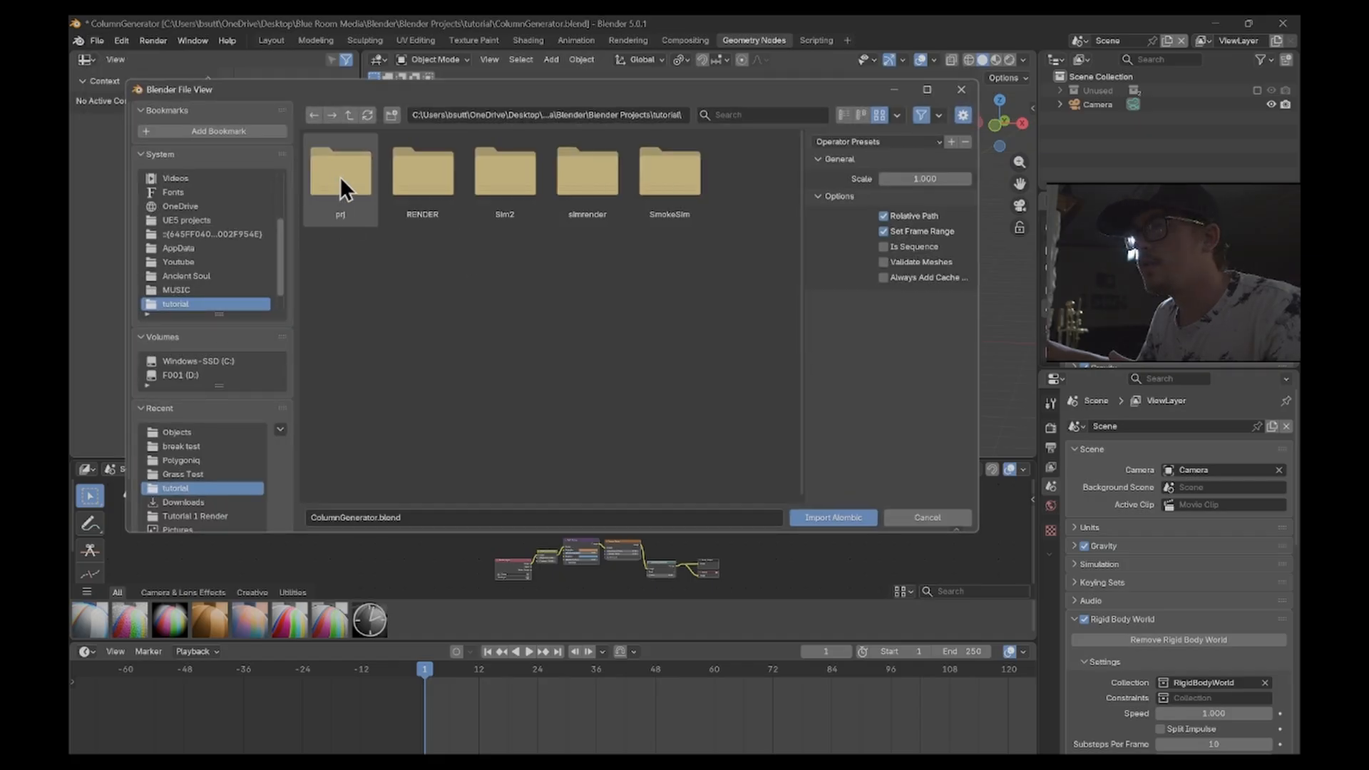
left_click(664, 177)
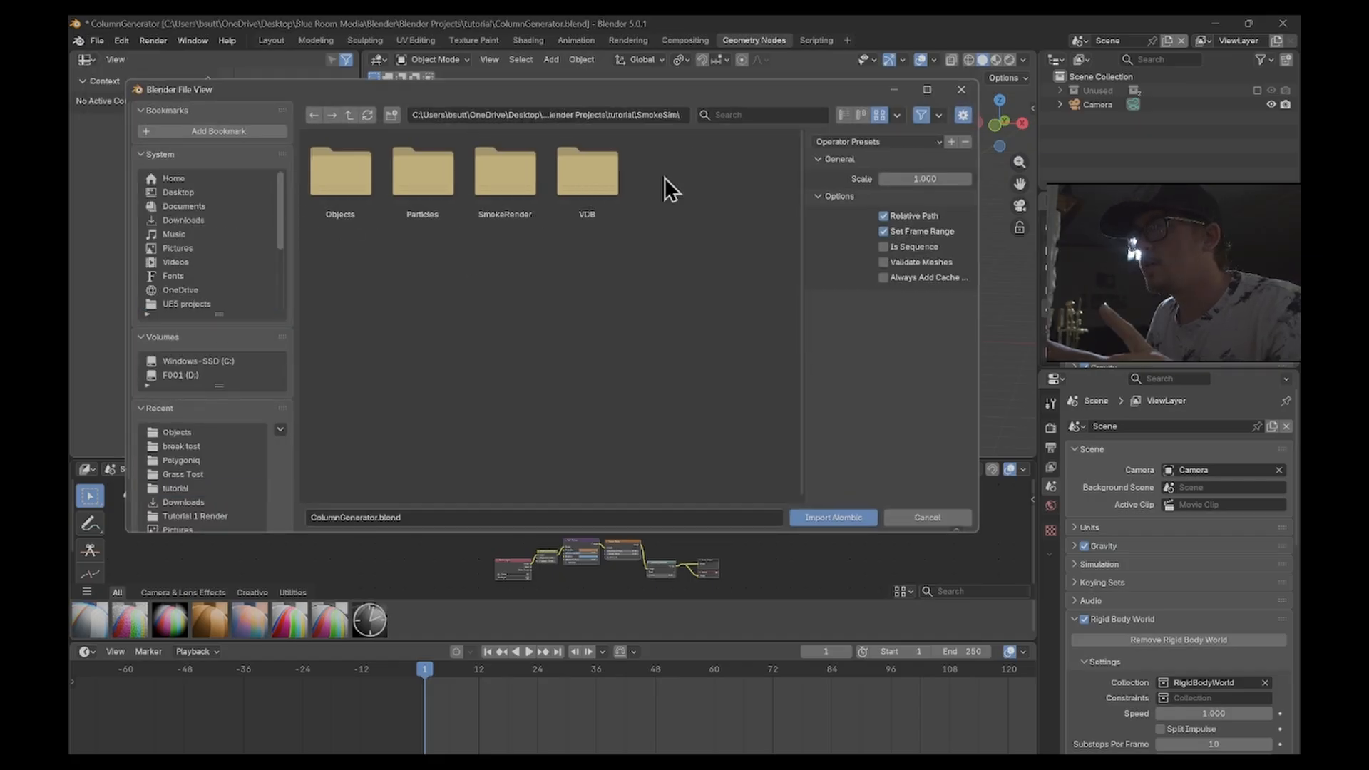
double_click(326, 187)
left_click(354, 174)
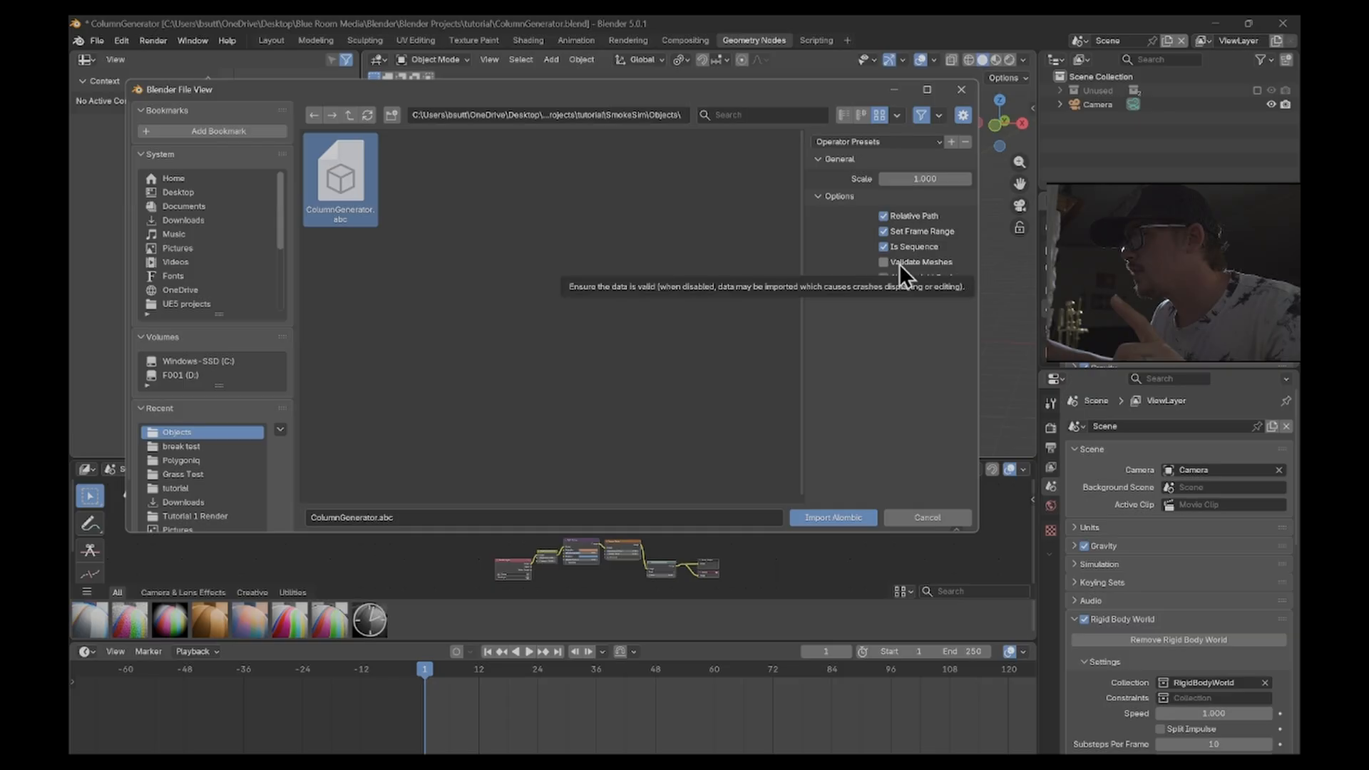
left_click(833, 518)
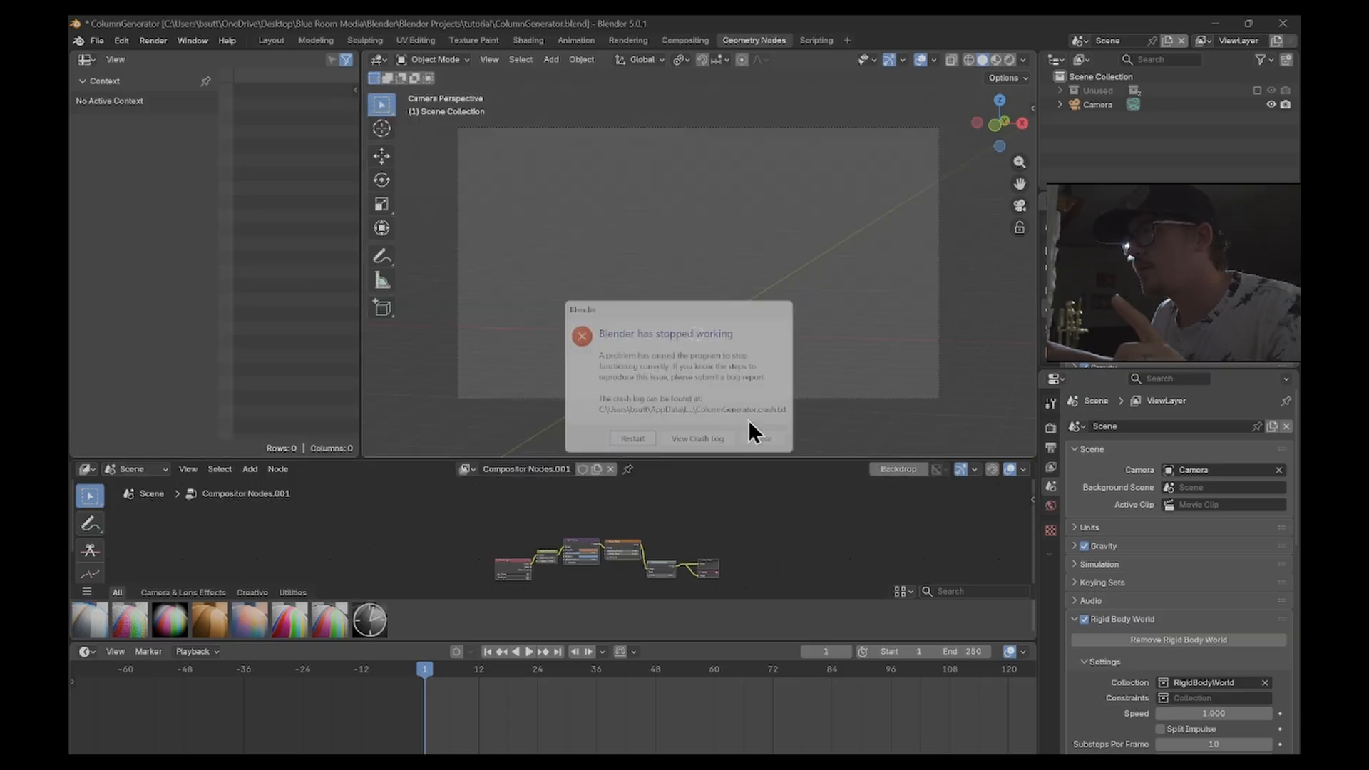
left_click(636, 447)
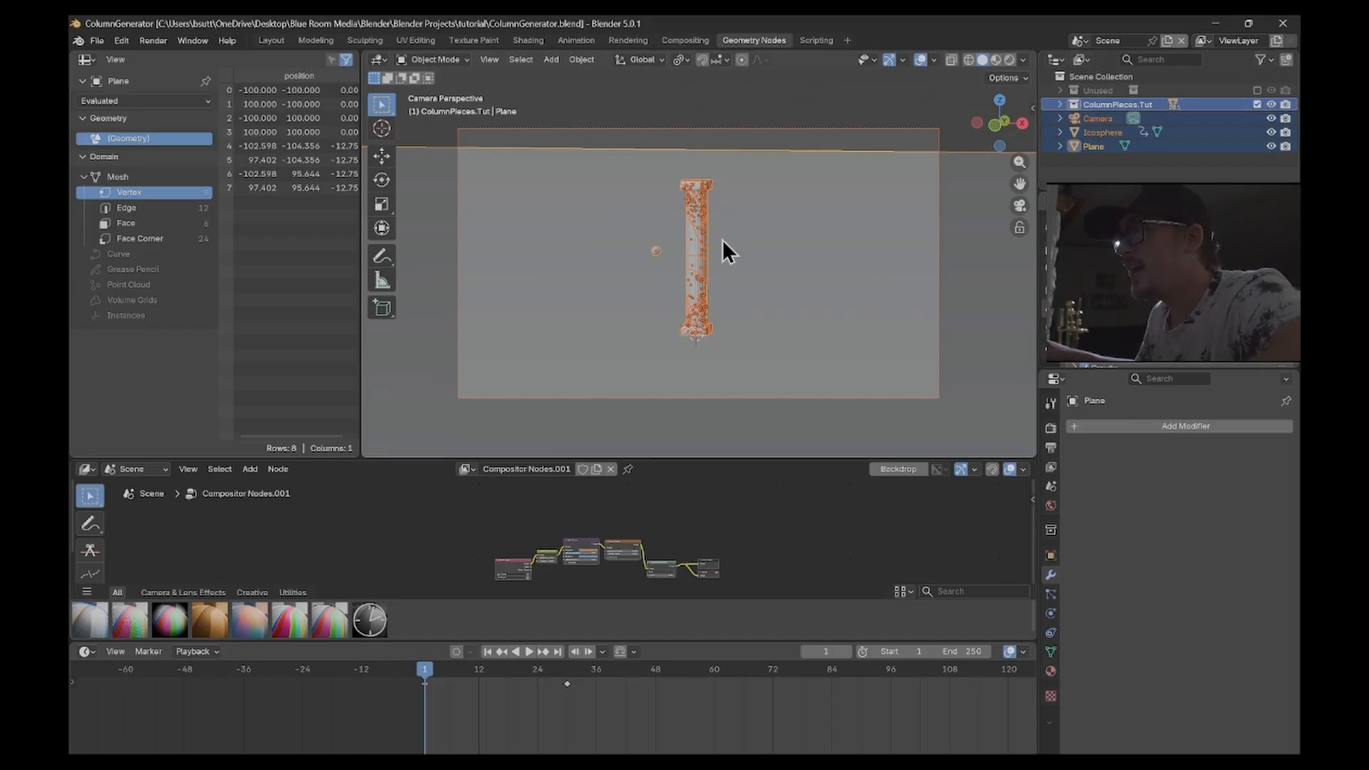
- Import all the particle_pillar_collapse Alembic files from the Particles folder inside SmokeSim
left_click(1141, 178)
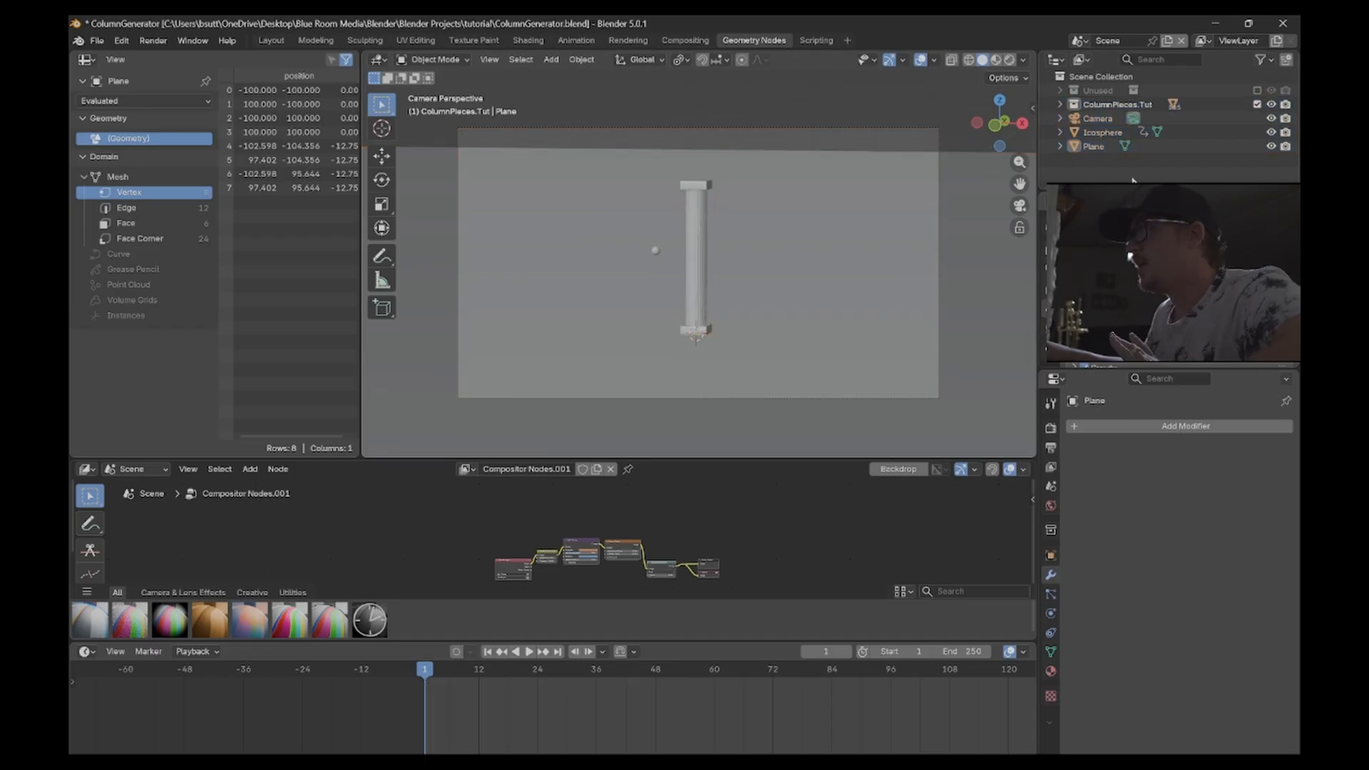
left_click(98, 41)
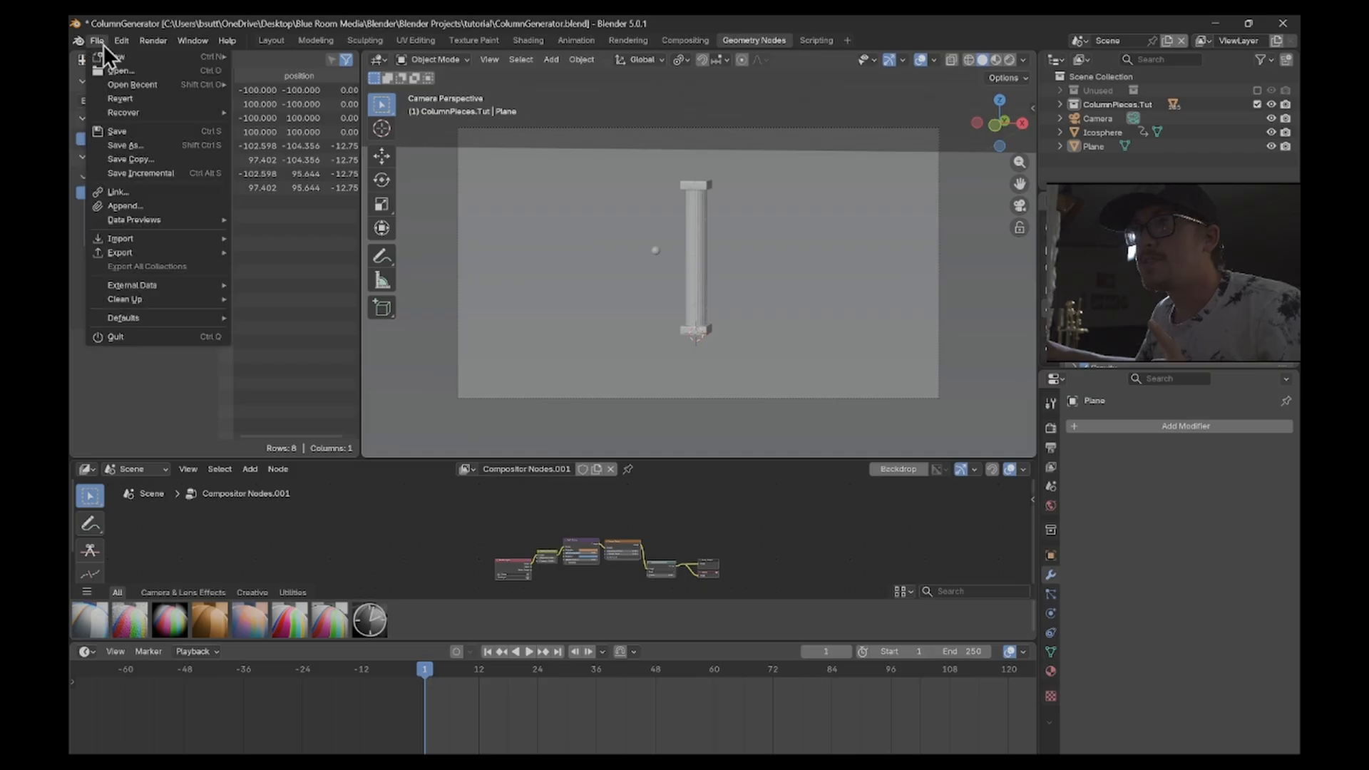
mouse_move(179, 238)
left_click(327, 240)
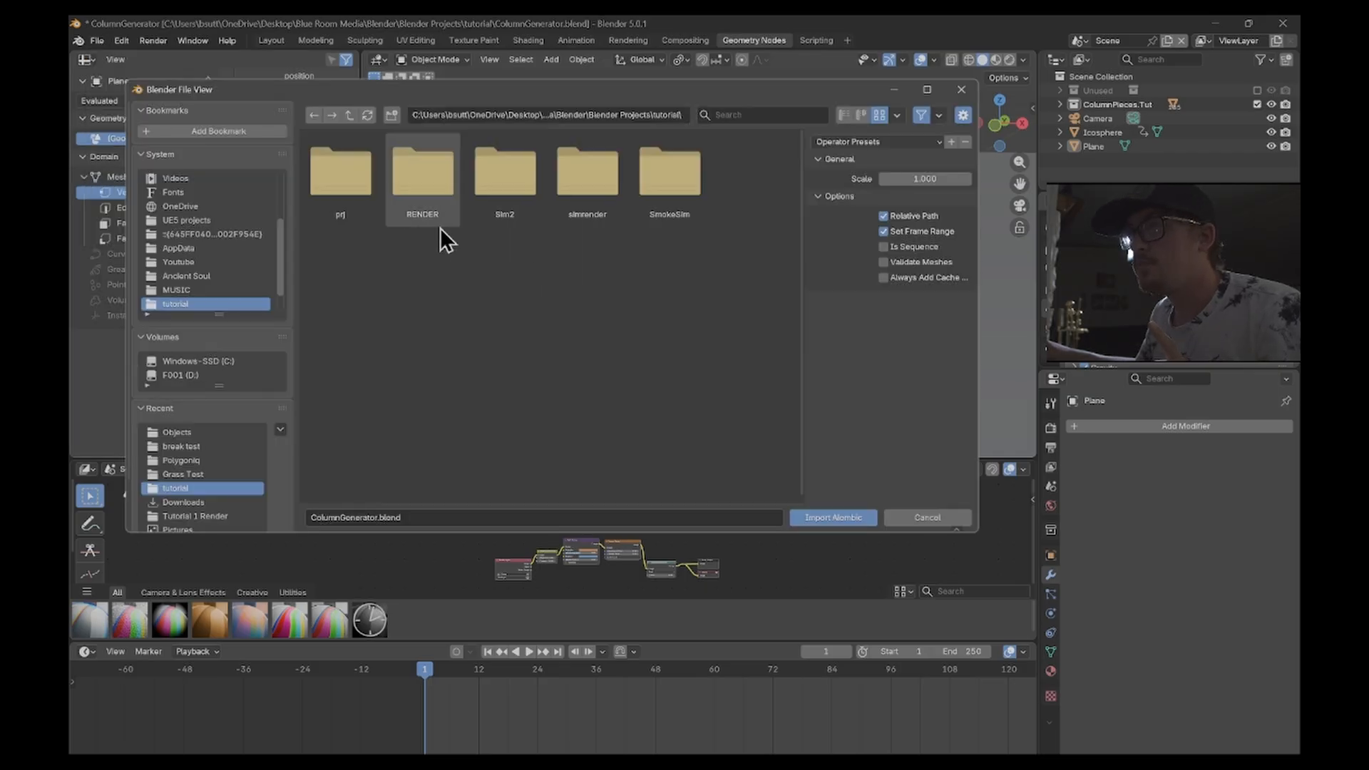
double_click(686, 170)
left_click(422, 182)
double_click(422, 178)
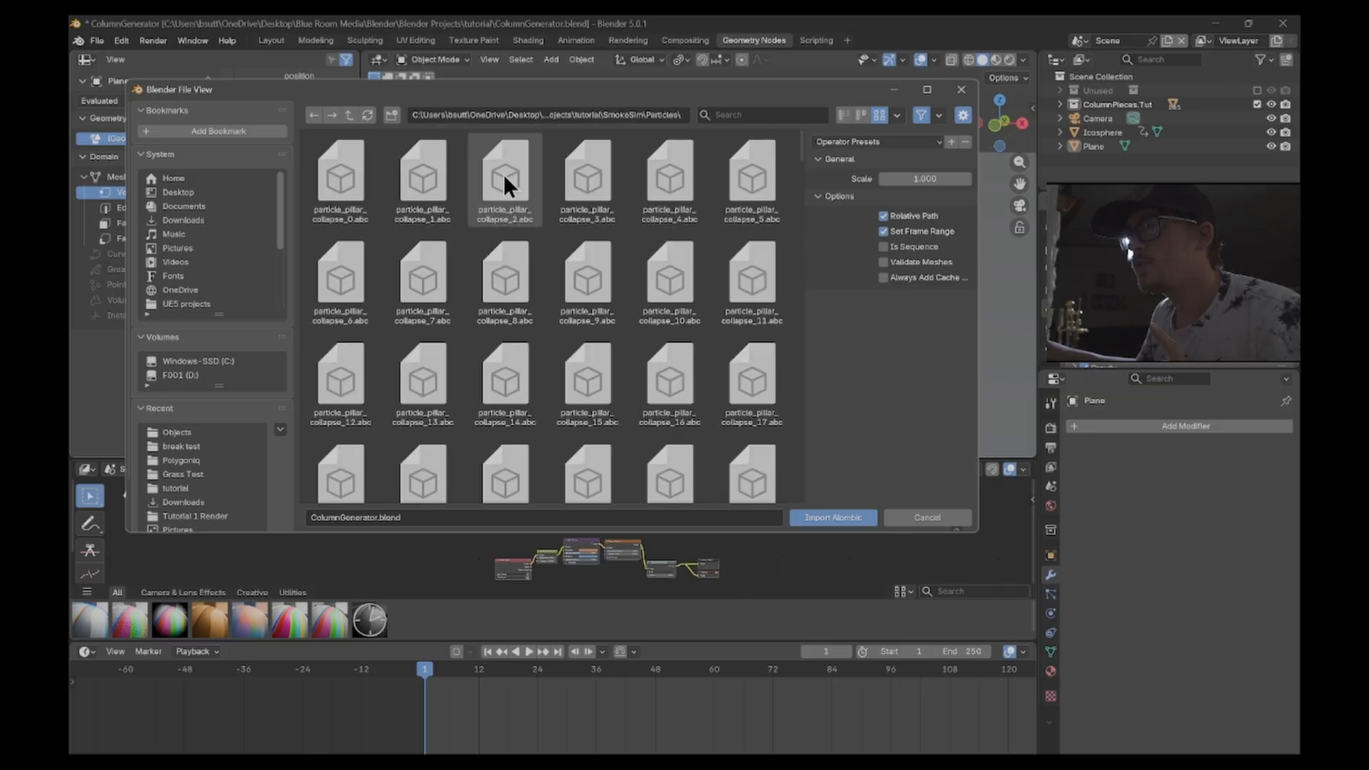
left_click(322, 167)
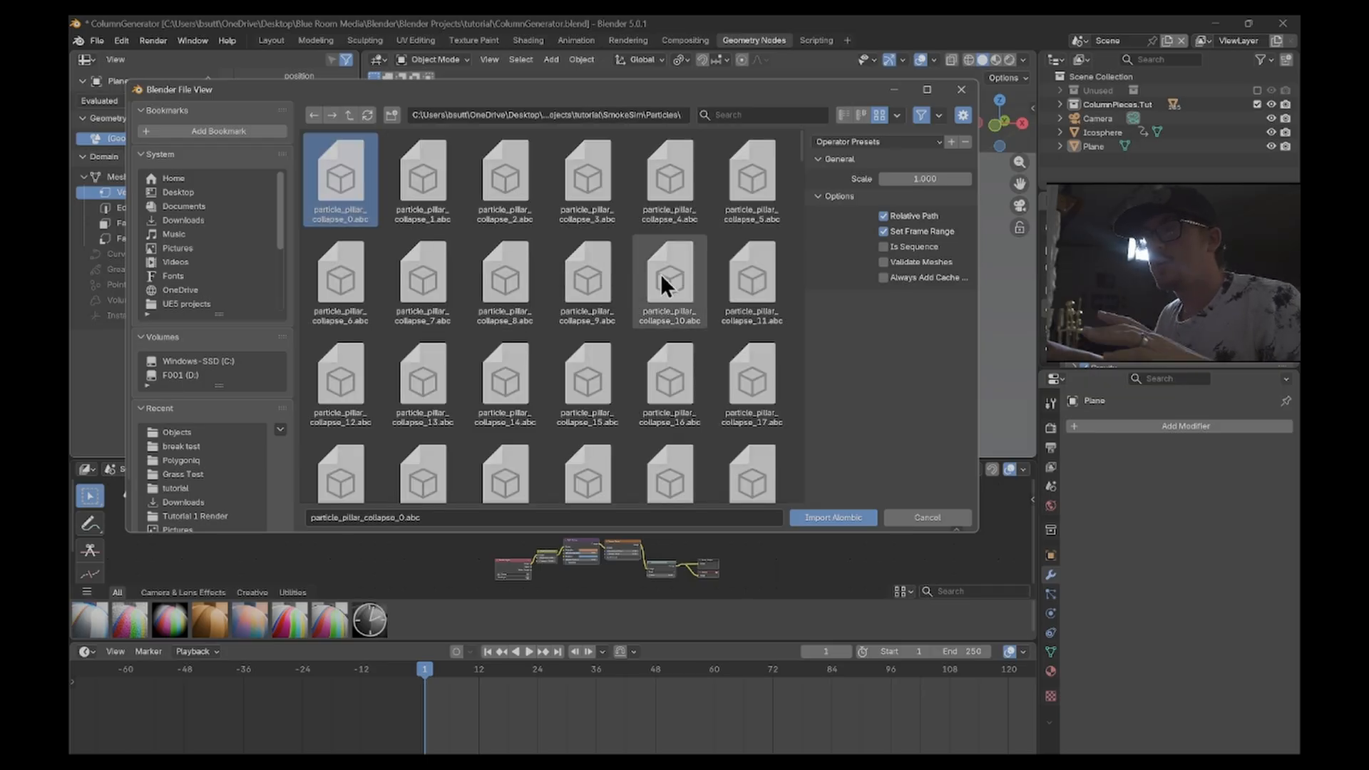
key("a")
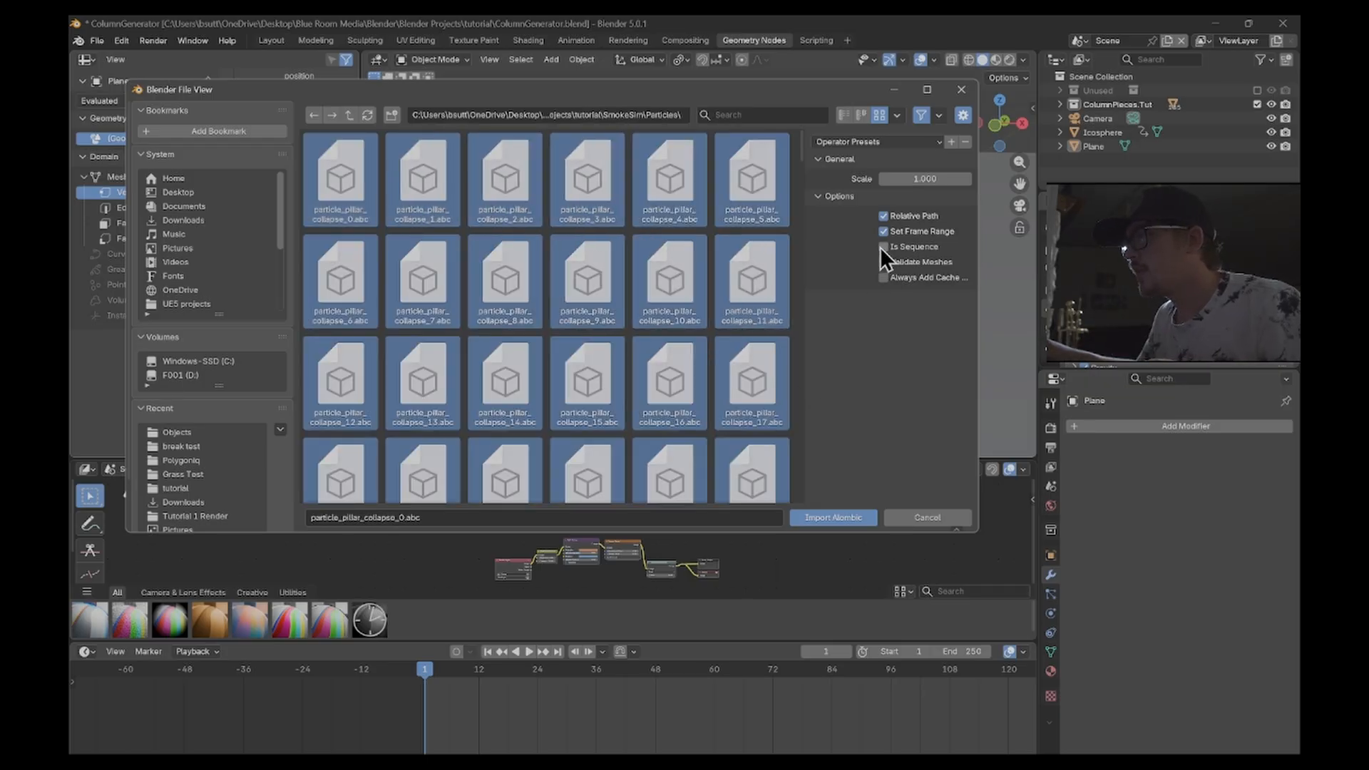
key("Return")
- Scrub the timeline to frames 28 and 19 and compare the imported particles' size and position with the column
left_click_drag(452, 674, 557, 670)
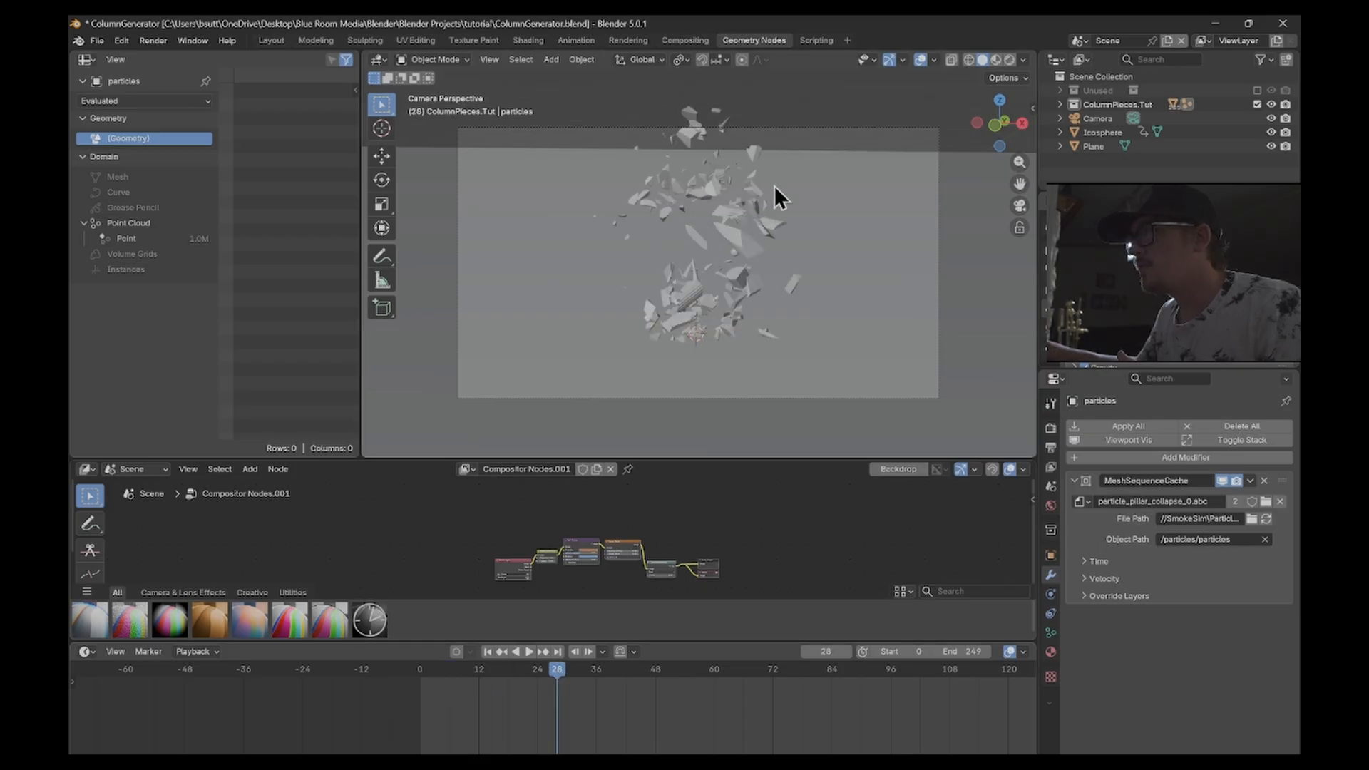
middle_click_drag(776, 192, 741, 250)
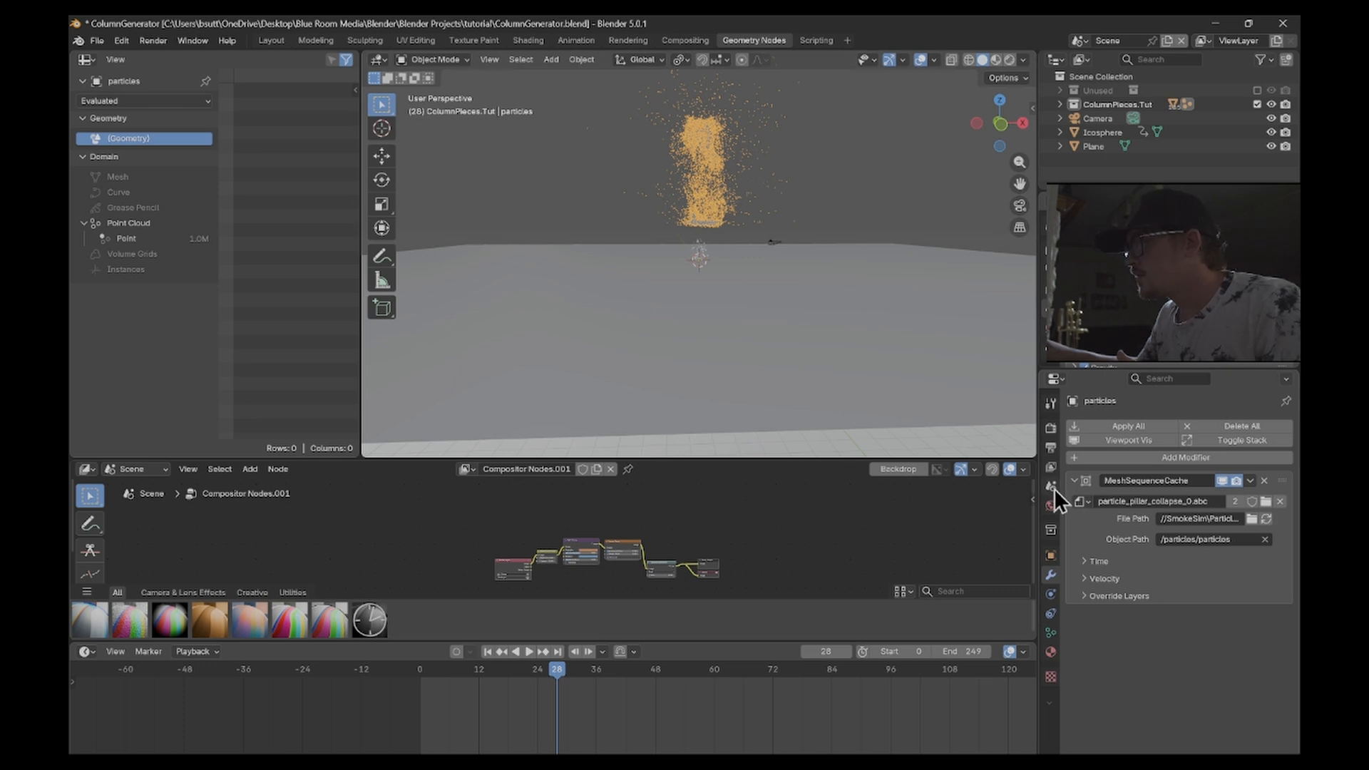
left_click(1054, 555)
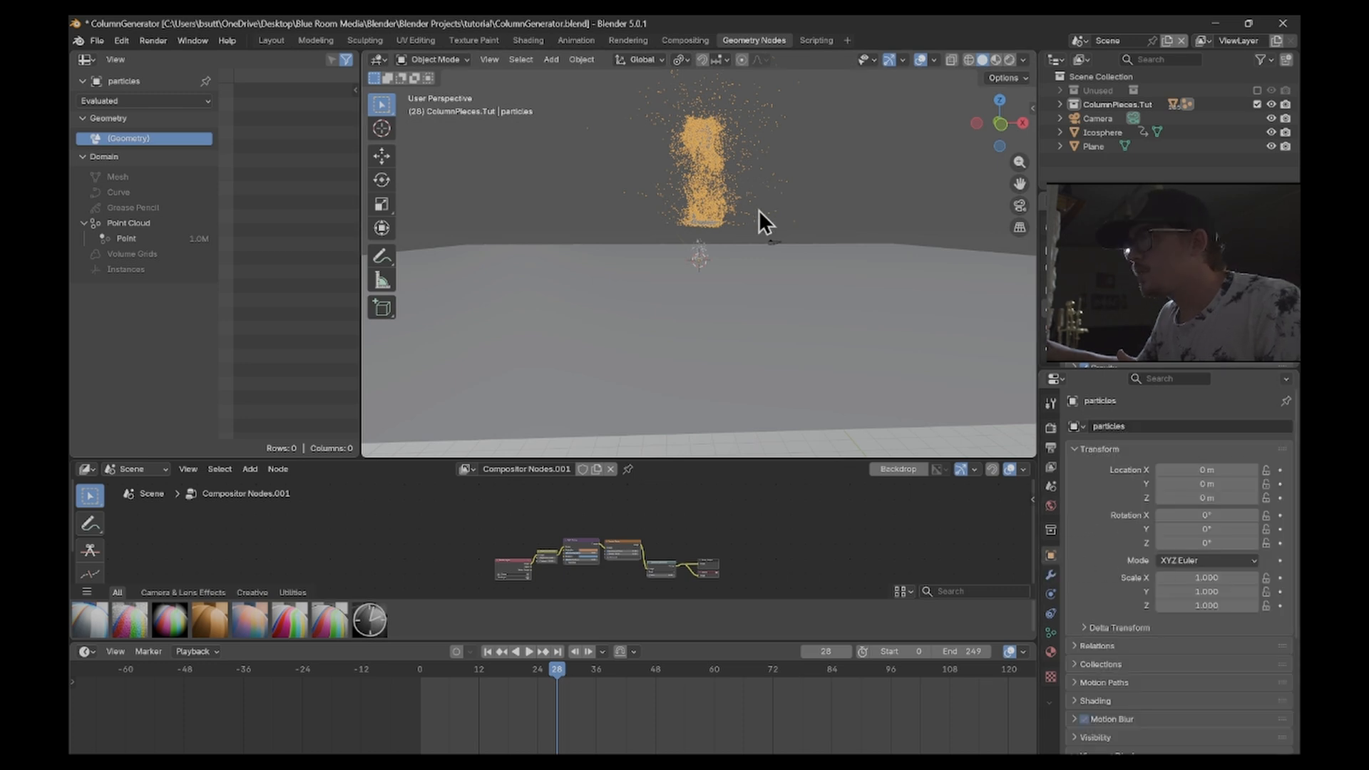
scroll(745, 250, "up", 5)
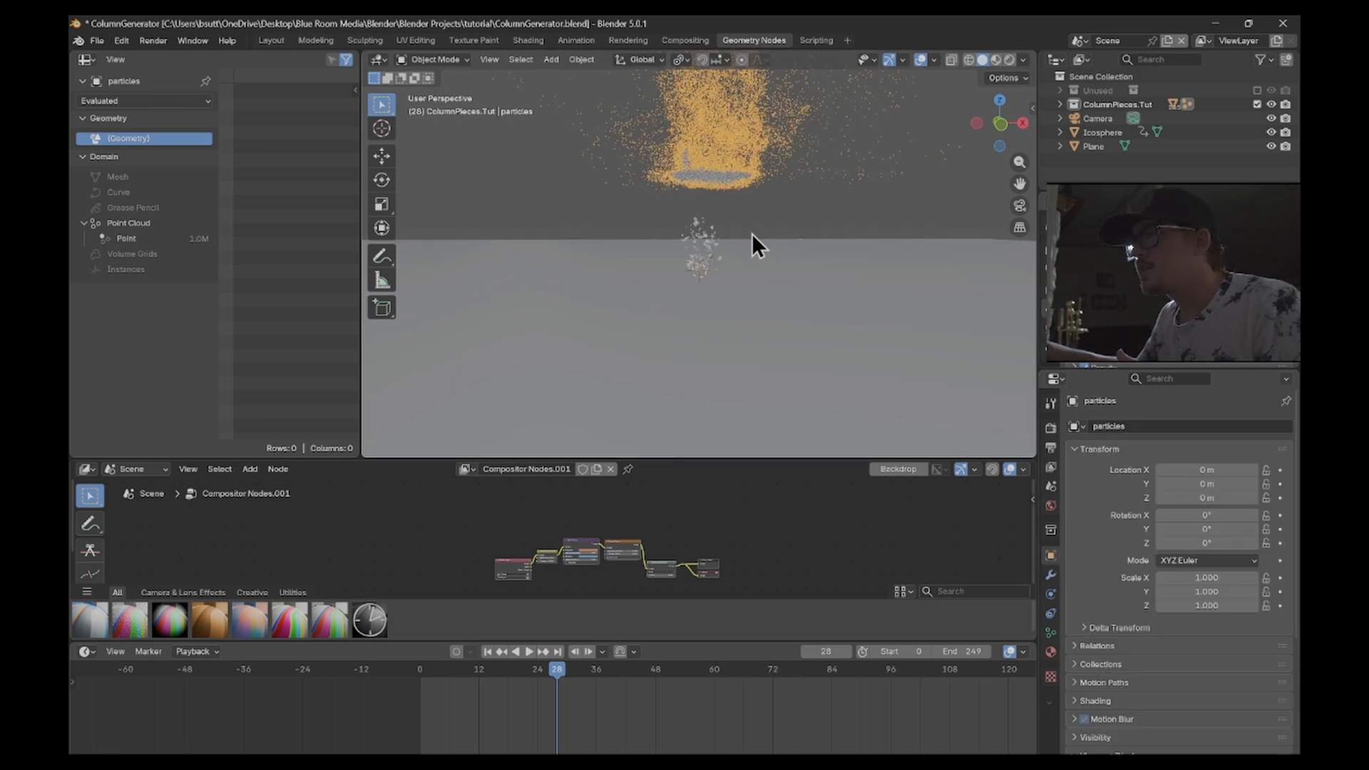
key("space")
left_click_drag(551, 667, 511, 665)
key("space")
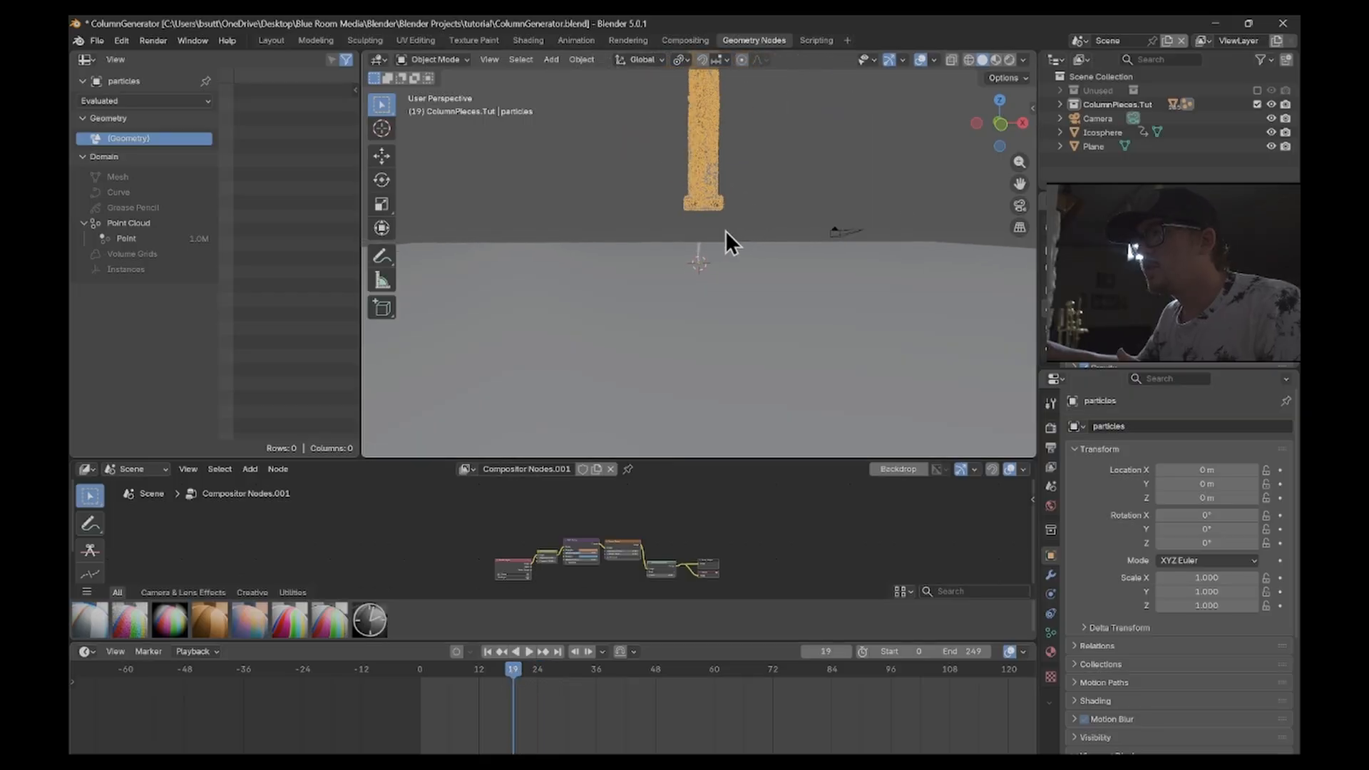
- Set the imported particles object's scale to 0.090 on all three axes
scroll(729, 230, "up", 3)
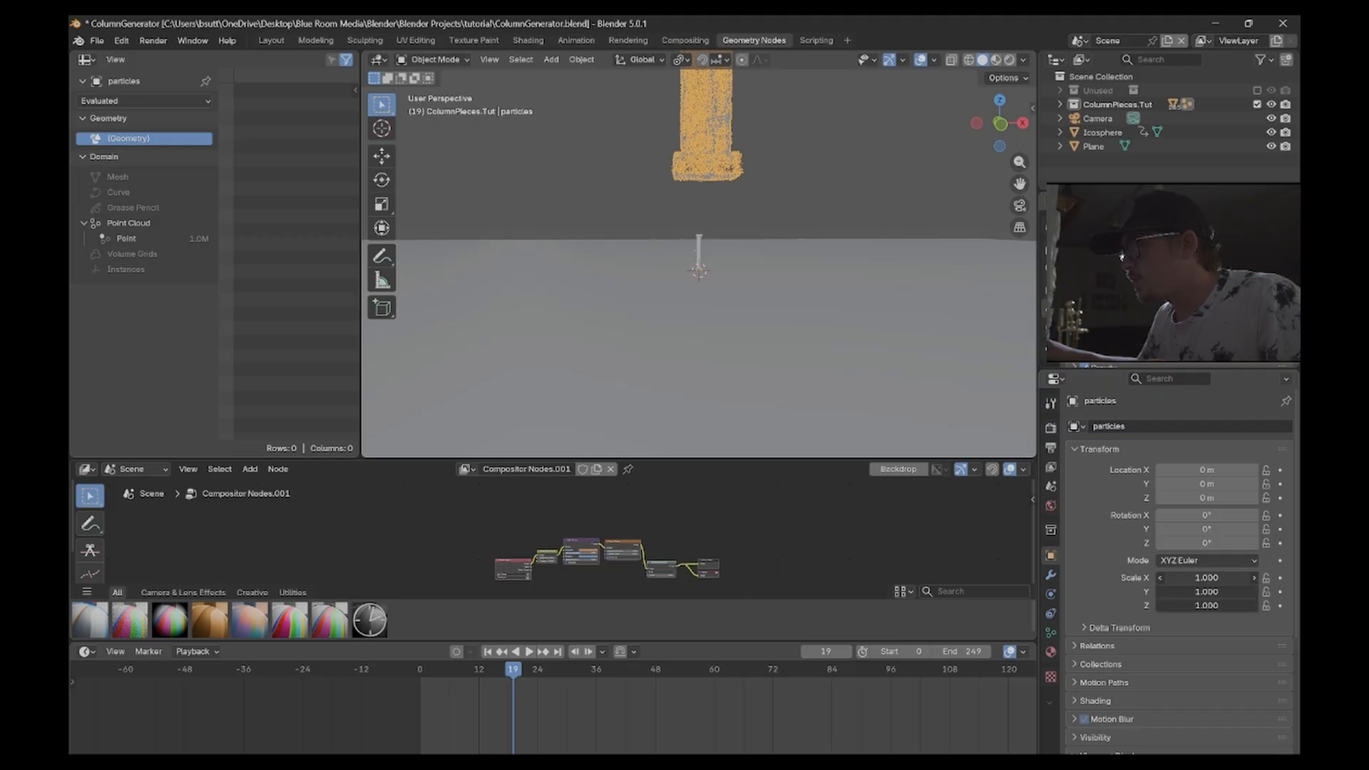
left_click_drag(1206, 605, 1198, 606)
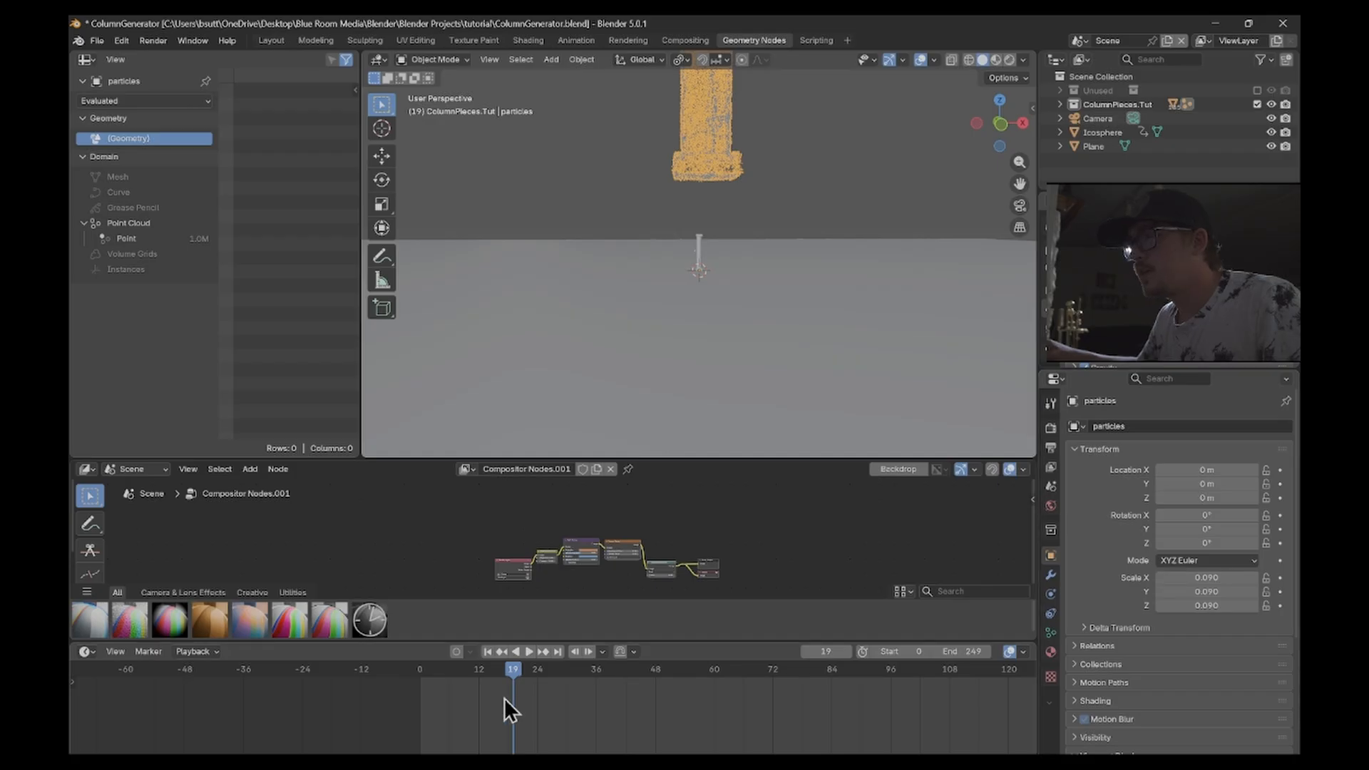
left_click_drag(515, 666, 420, 669)
key("ctrl+z")
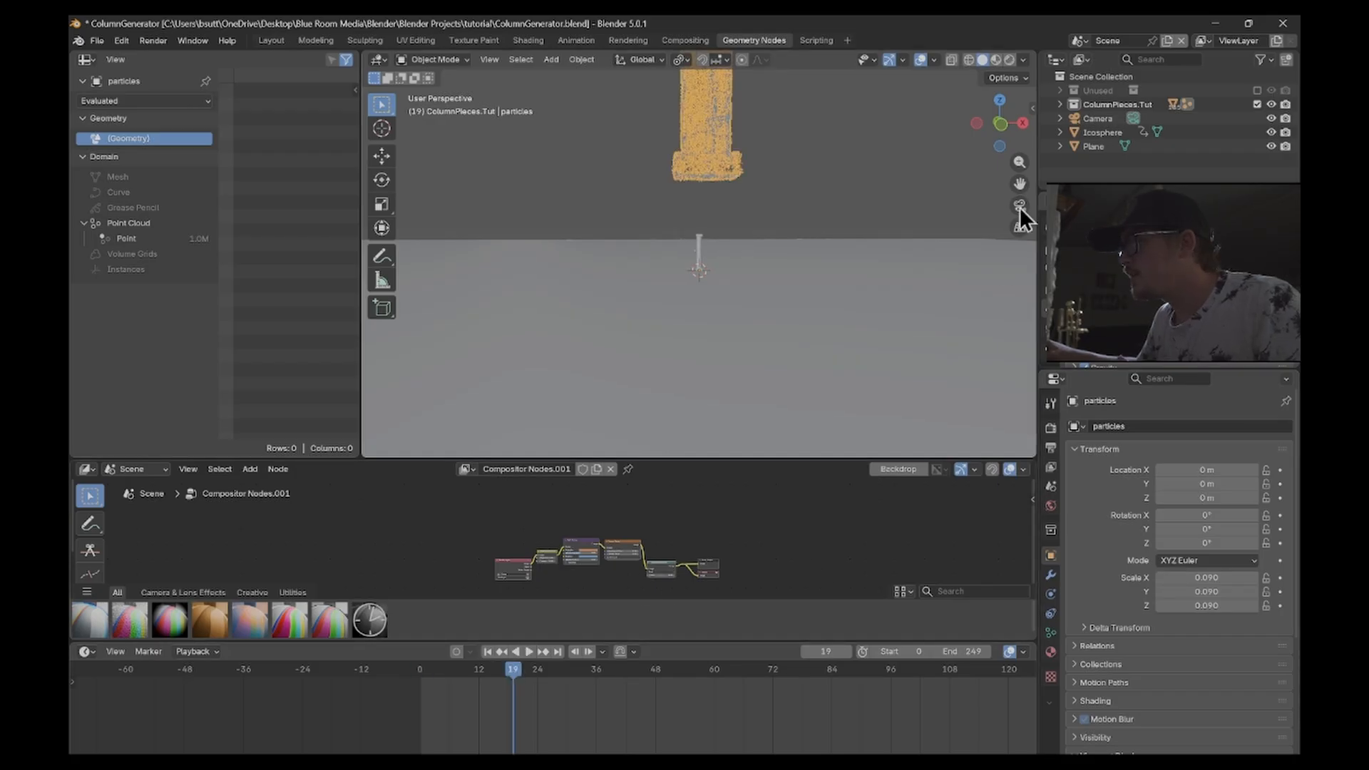
- Move the particles object into a new collection named Particles
key("m")
left_click(719, 219)
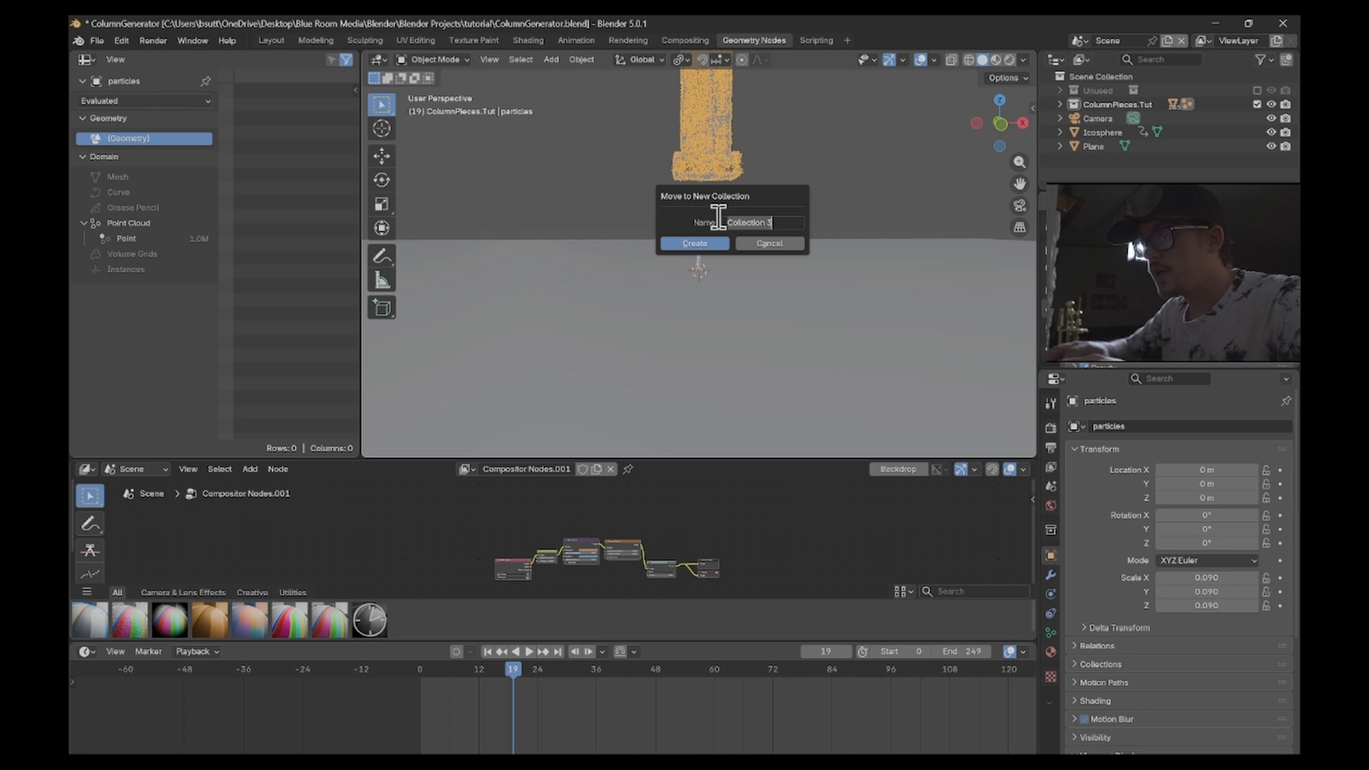
type("Partic")
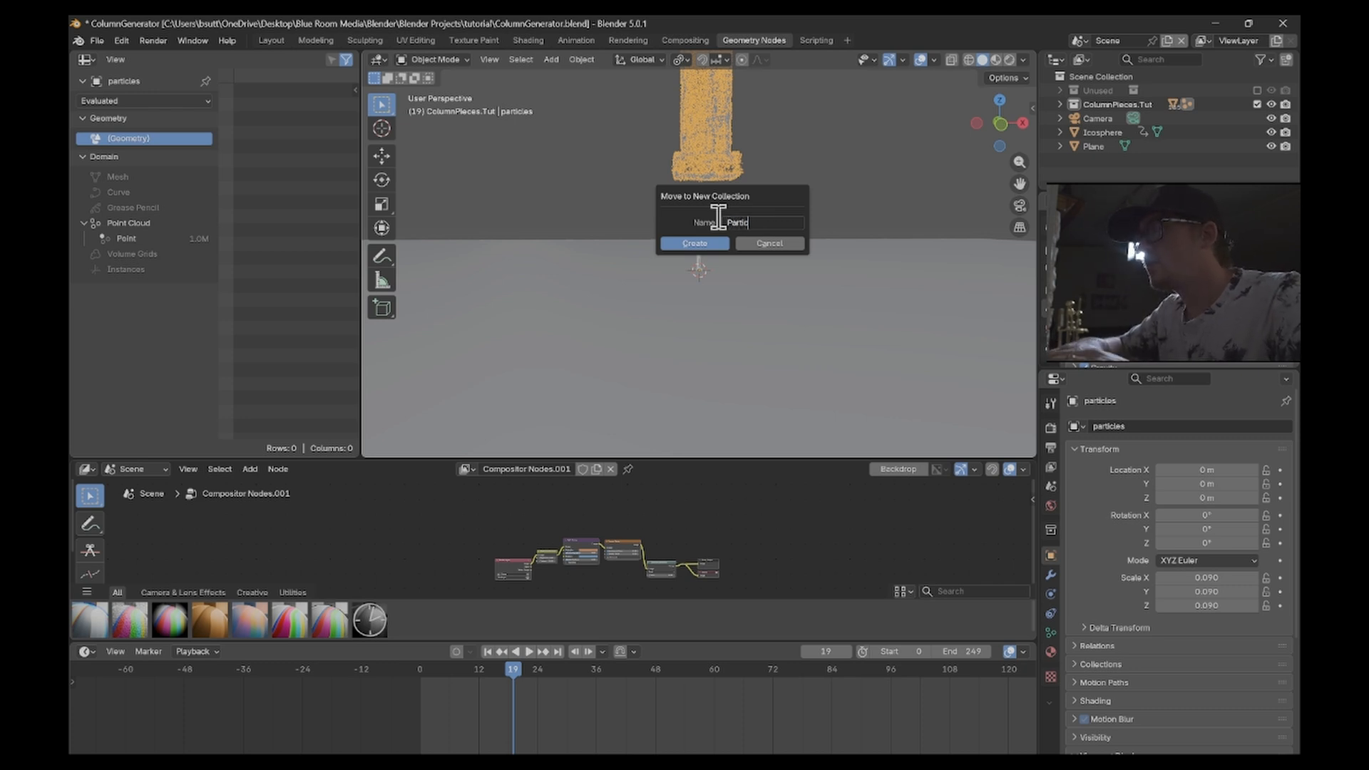
type("les")
key("Return")
left_click(1059, 118)
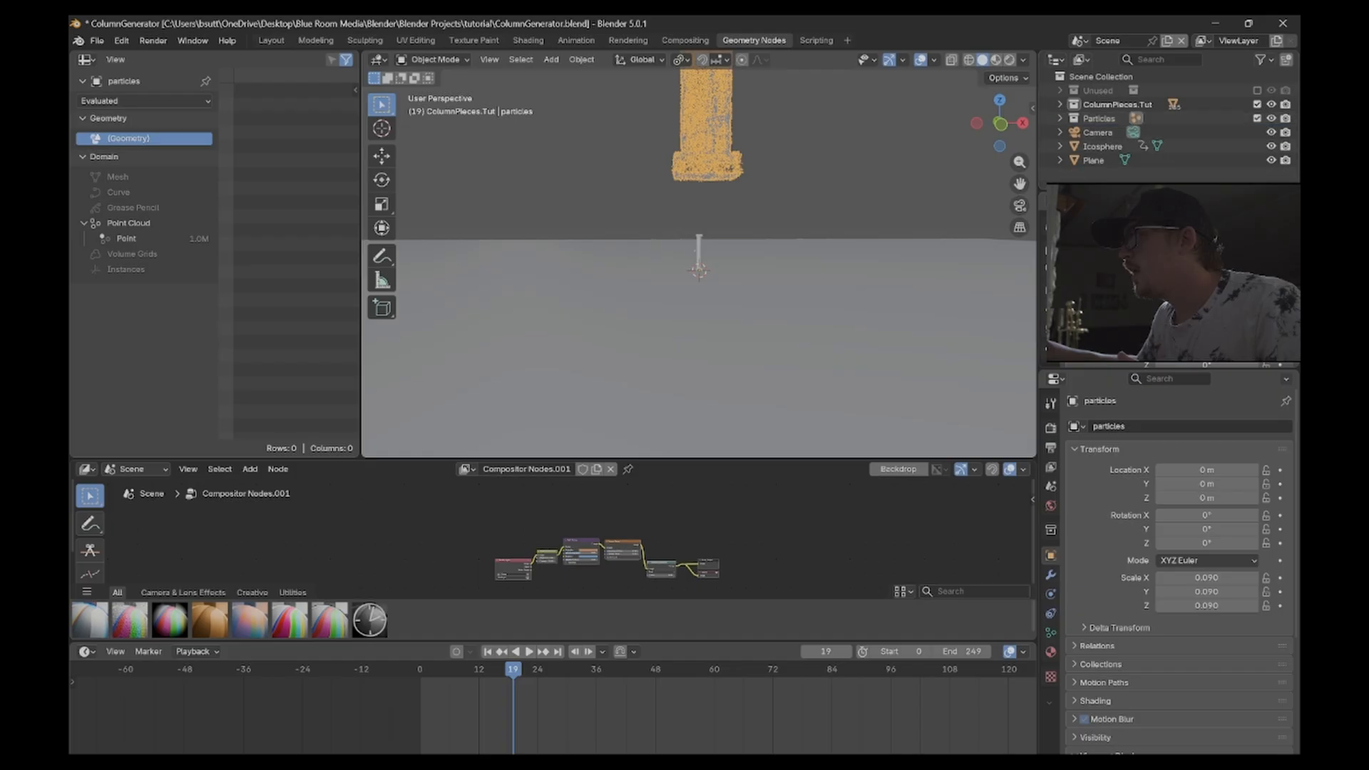
- Exclude the Particles collection from the view layer and instance that collection to the scene
left_click(1110, 120)
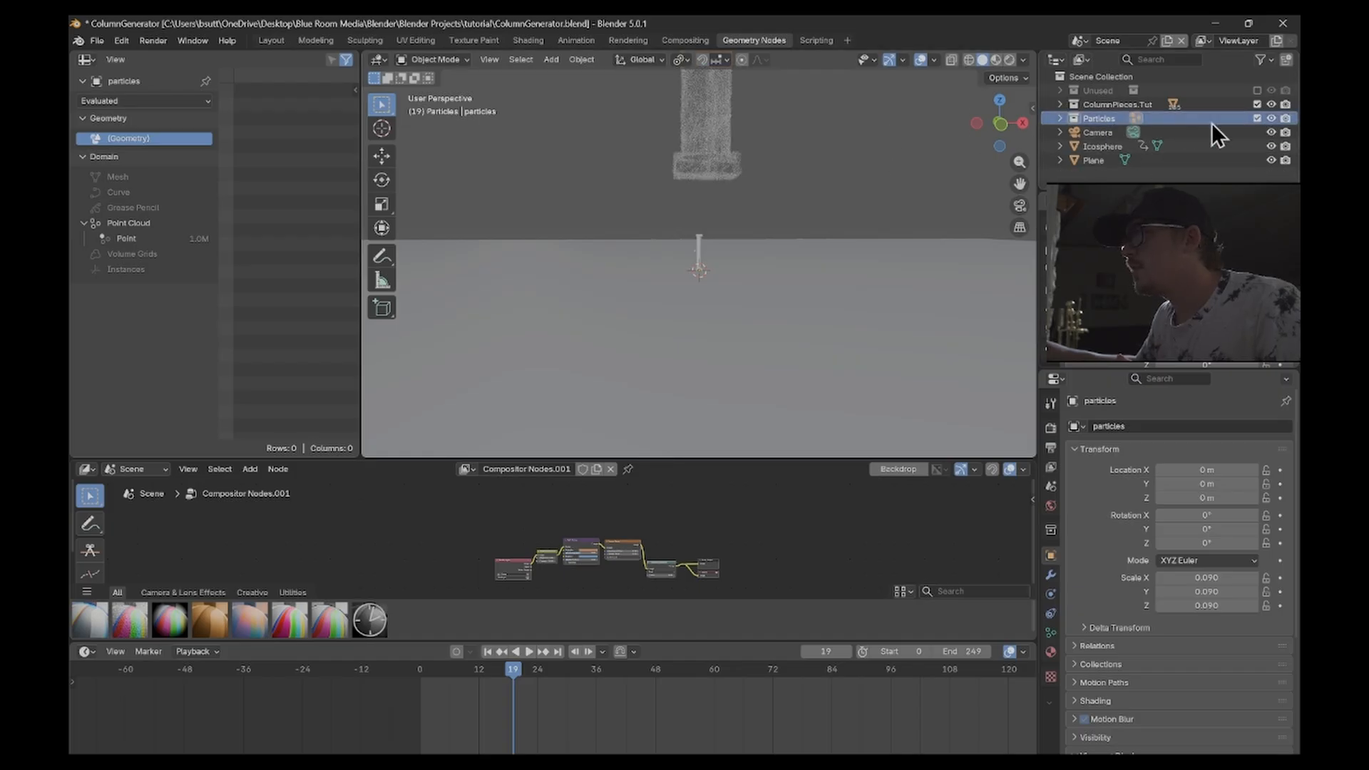
left_click(1256, 119)
right_click(1098, 119)
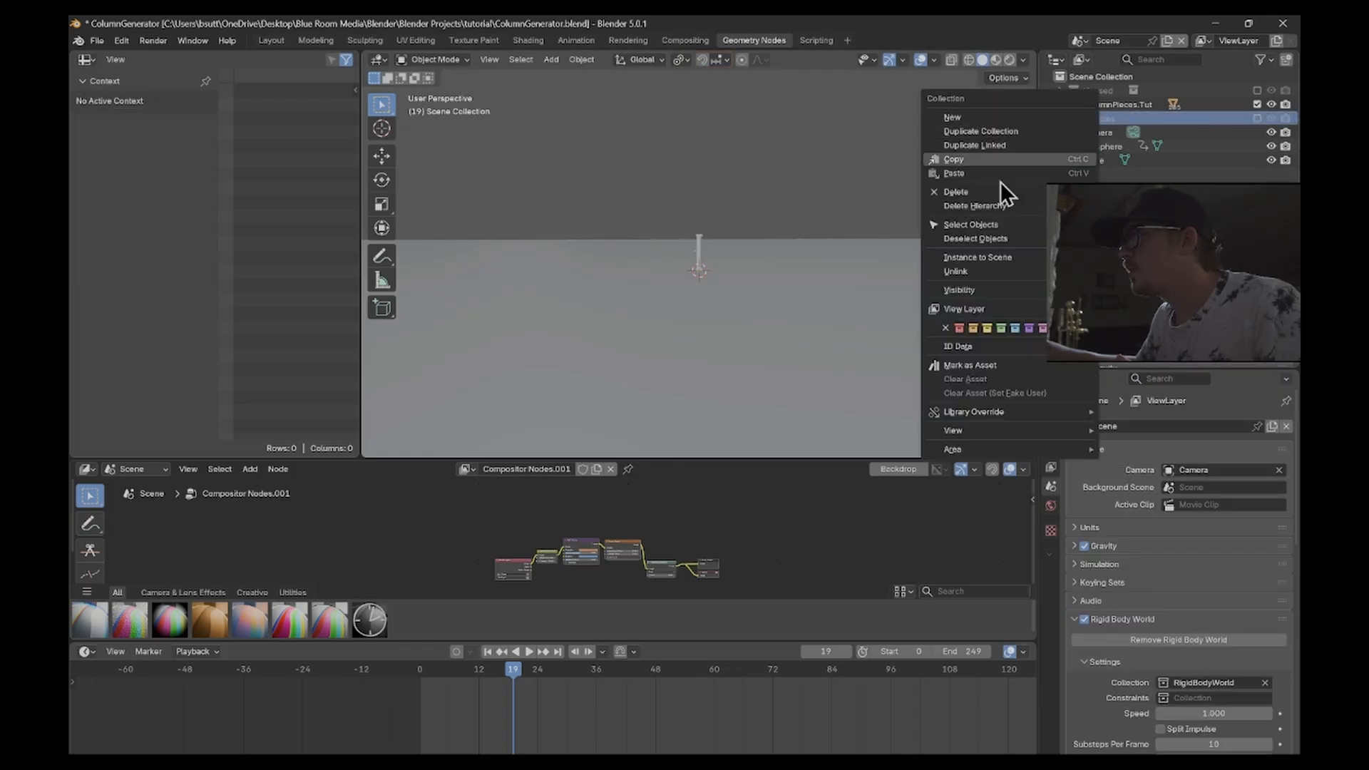
left_click(1019, 257)
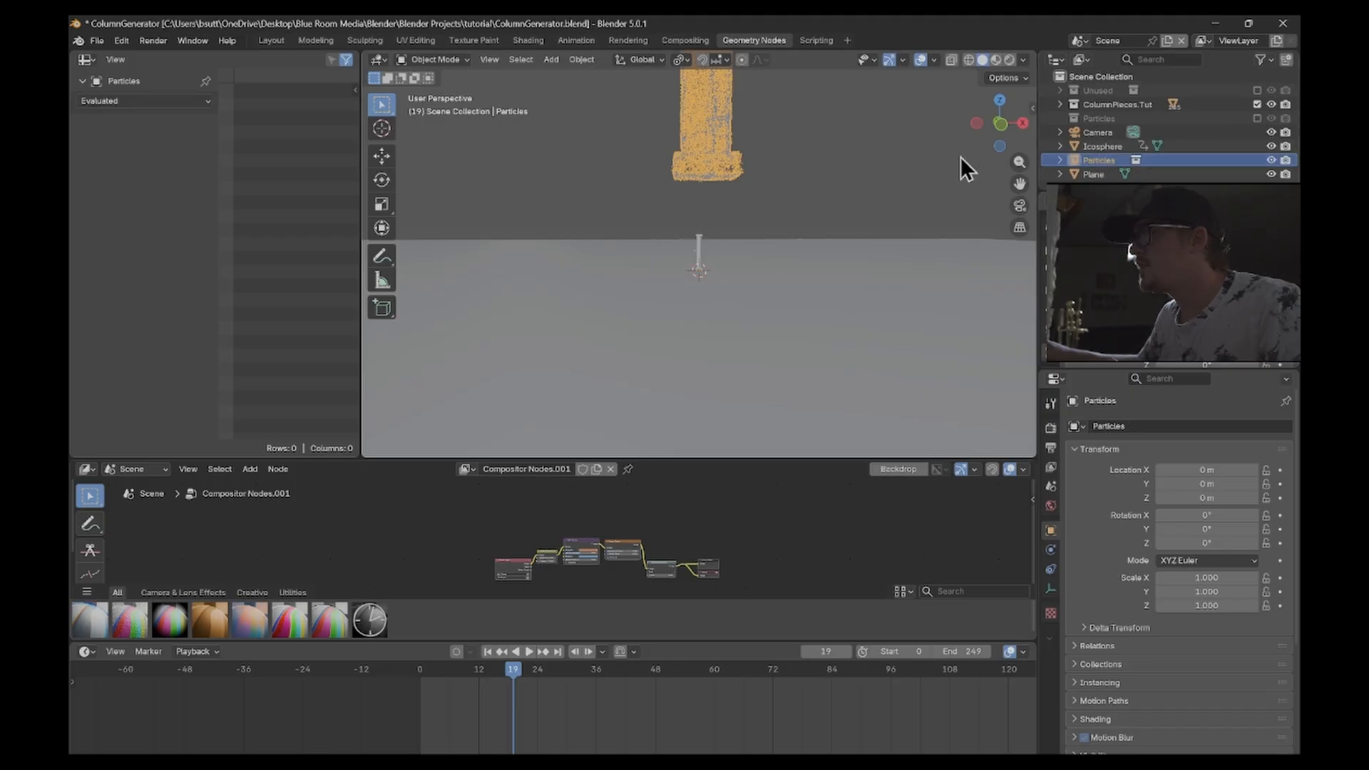
- Scale the Particles collection instance uniformly down to about 0.099 to match the column's size
key("g")
right_click(919, 250)
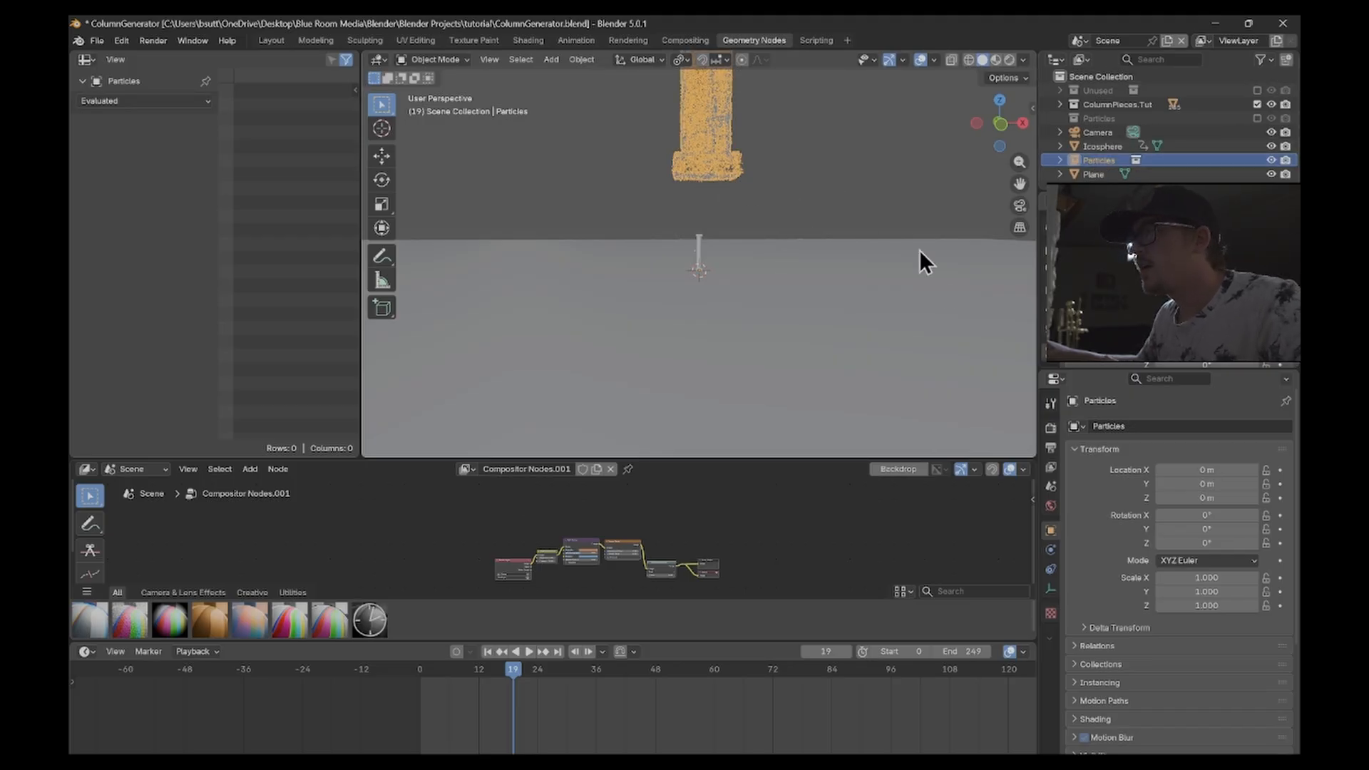
key("s")
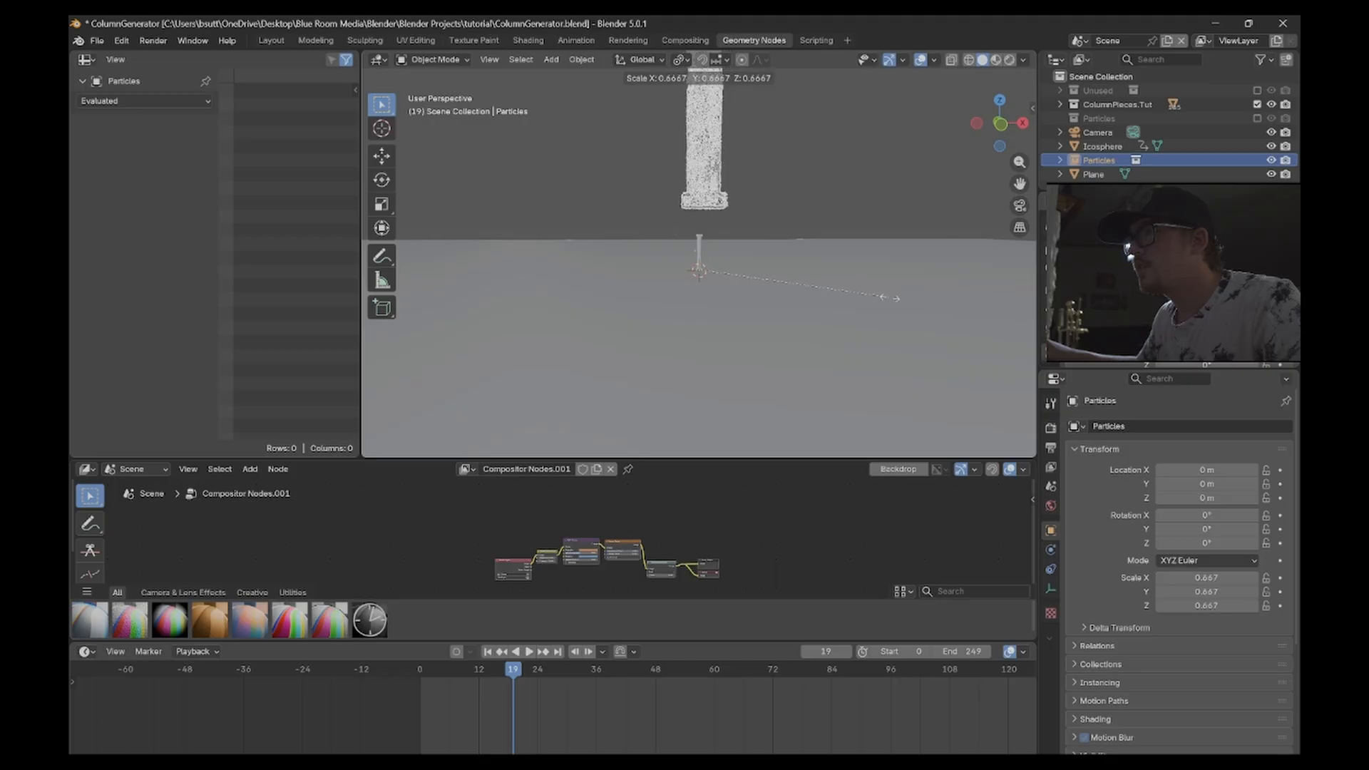
left_click(737, 276)
key("s")
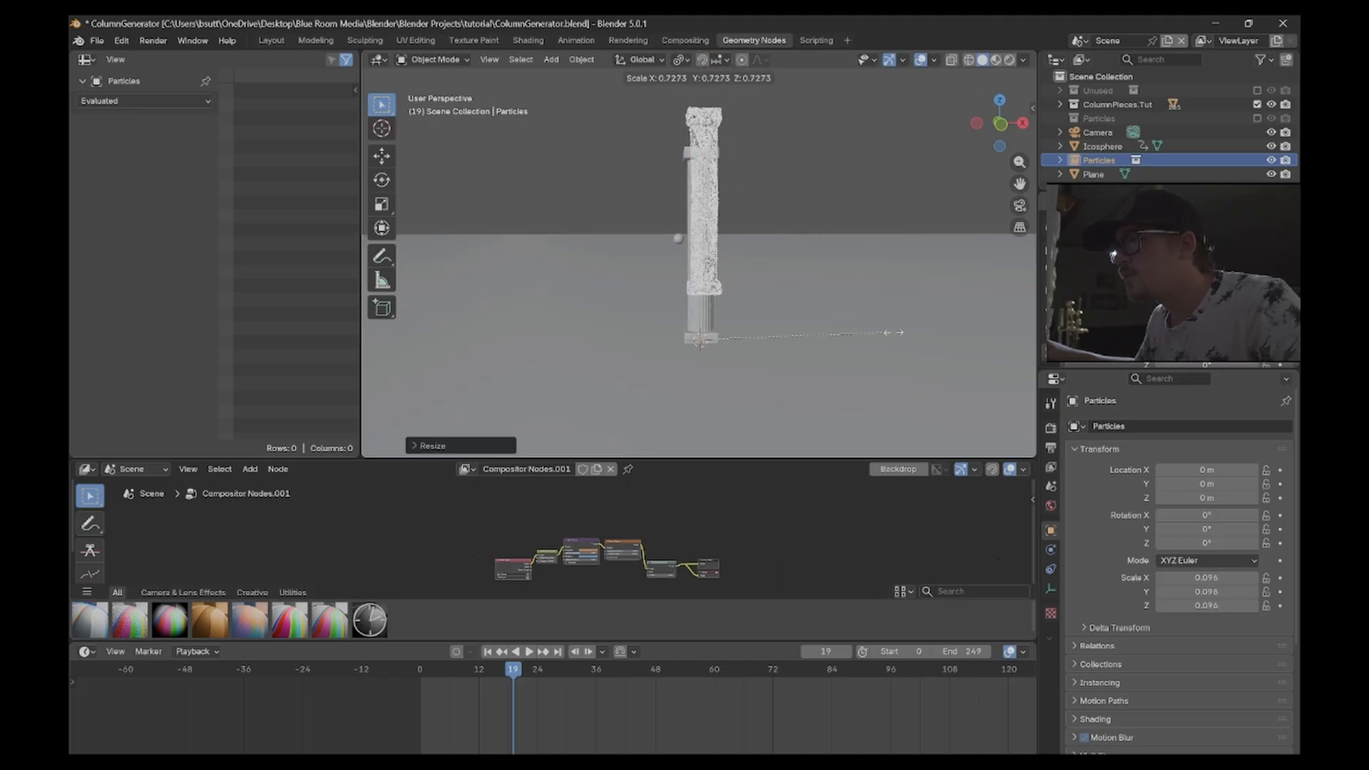
left_click(867, 275)
- Move the Particles instance down along Z to about -1.03 m so it sits over the column
key("g")
key("z")
left_click(864, 293)
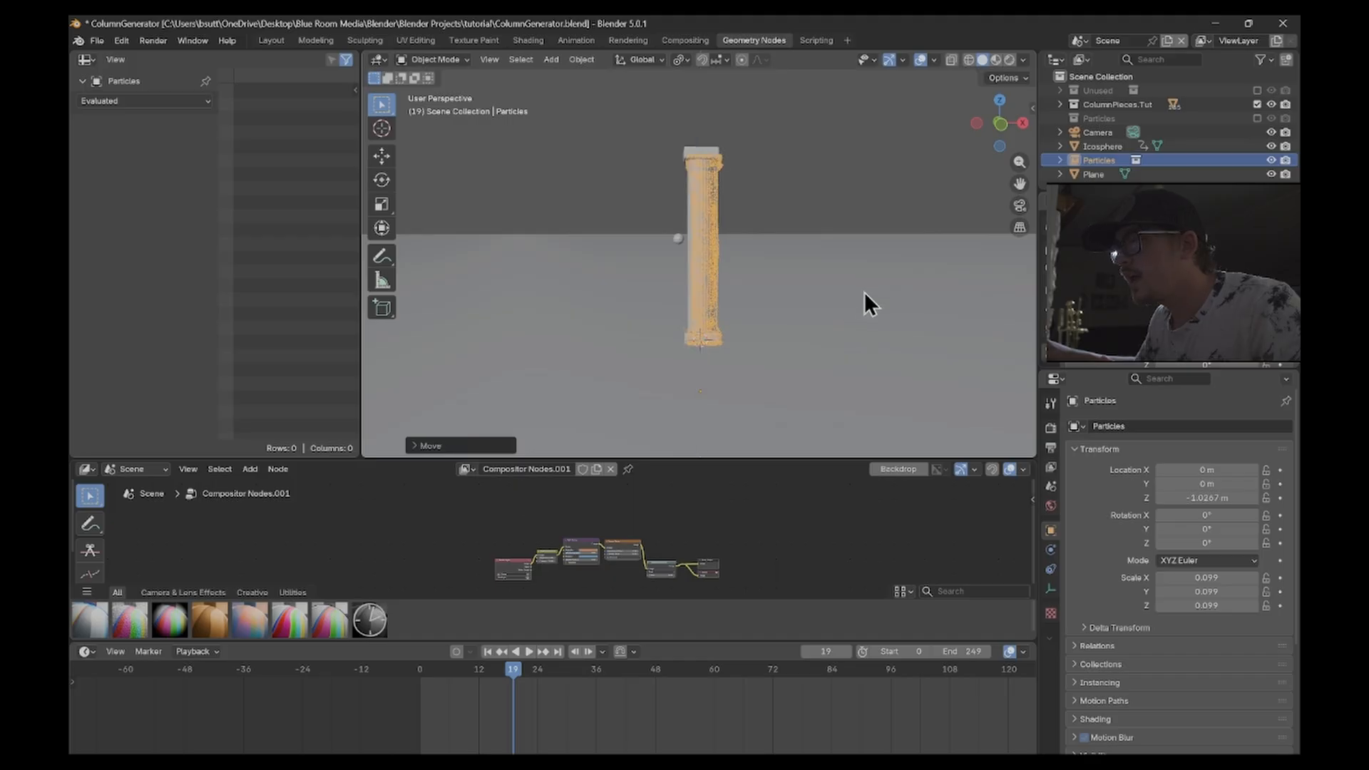
- Align the Particles instance with the column's base in front view, at about X -0.079 m and Z -0.964 m
key("KP_1")
scroll(864, 291, "up", 5)
middle_click_drag(793, 354, 770, 229, "shift")
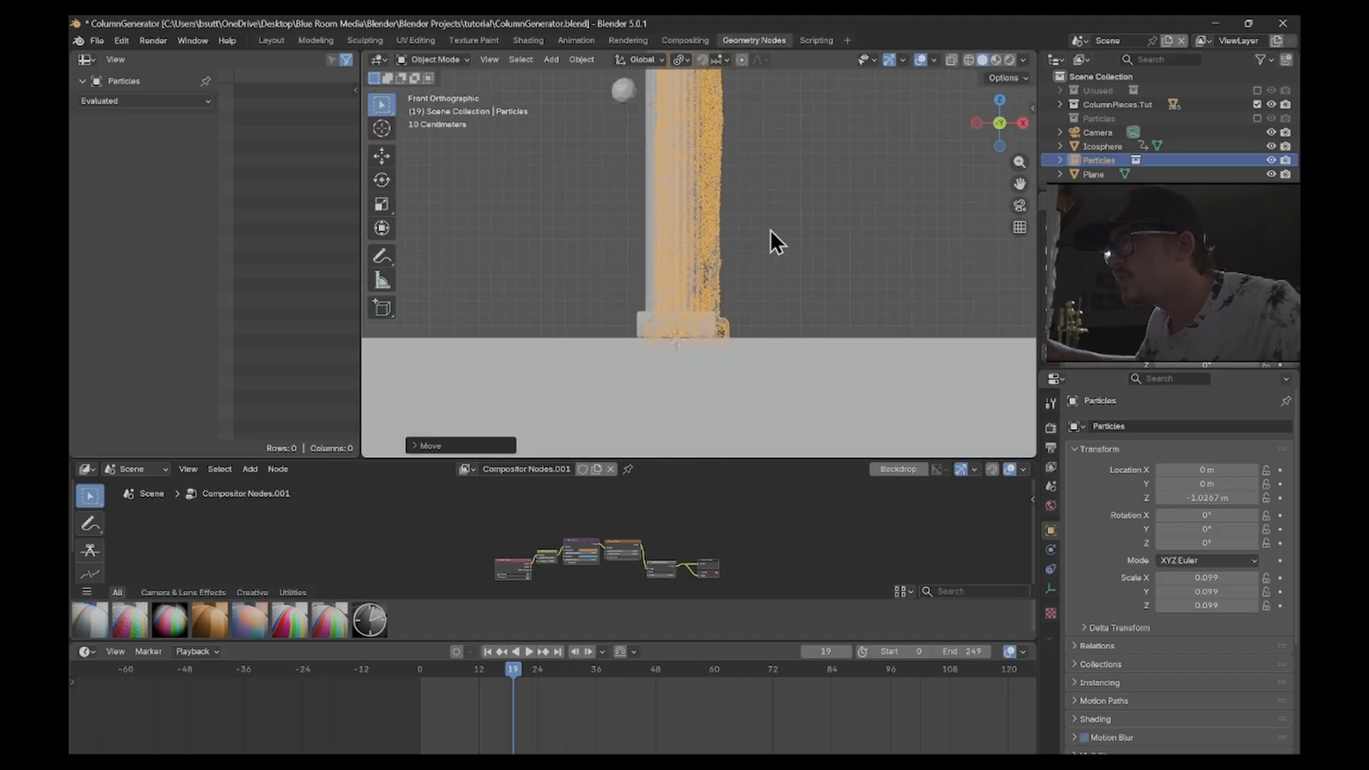
scroll(770, 230, "up", 8)
key("g")
left_click(863, 303)
middle_click_drag(855, 428, 884, 314, "shift")
scroll(884, 313, "up", 4)
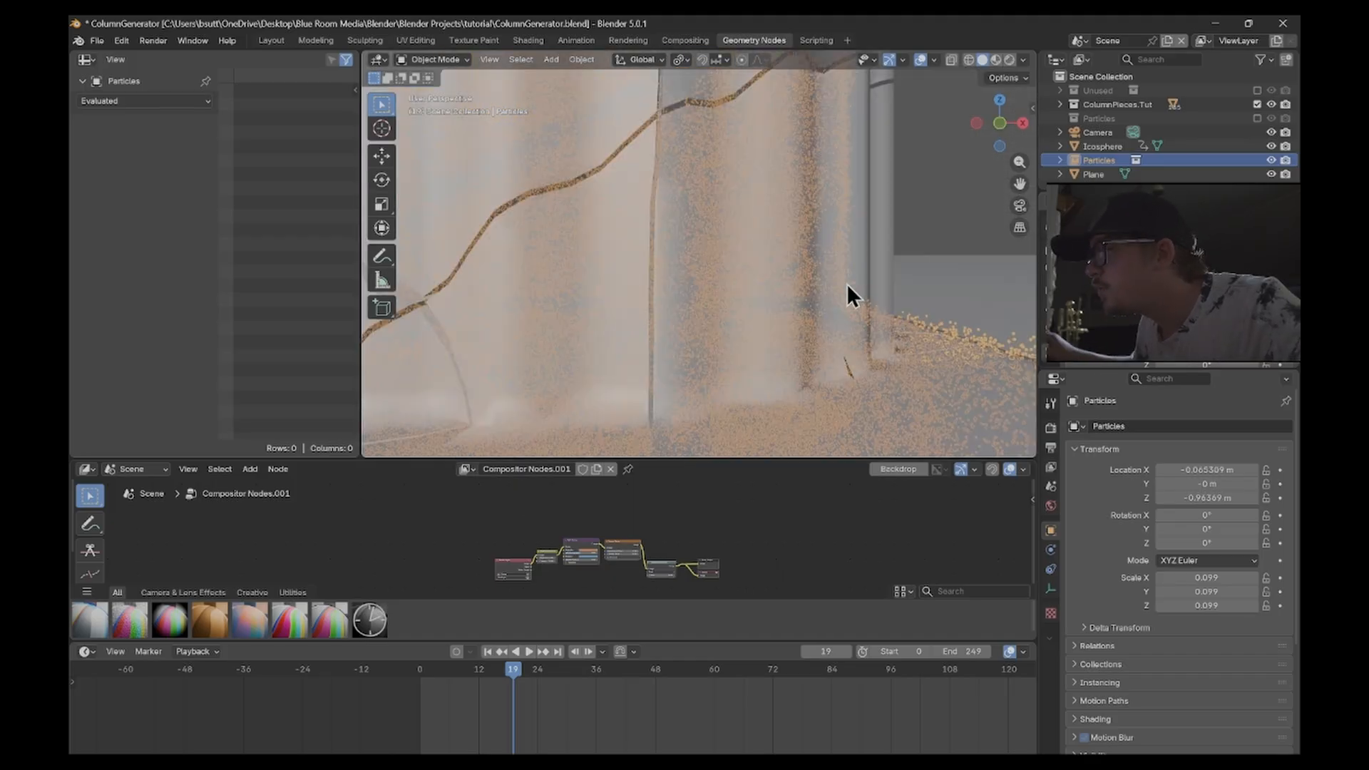
key("KP_0")
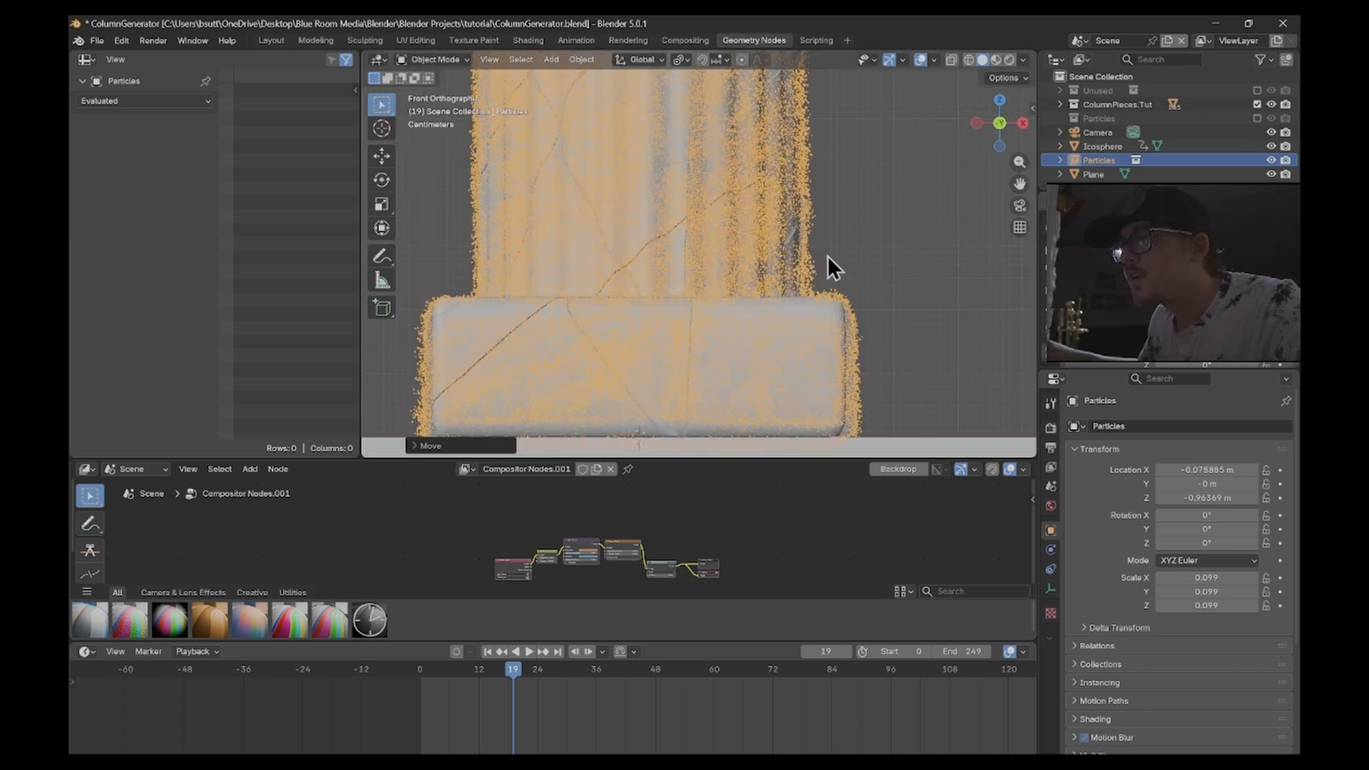
- Scale the Particles instance to about 0.100 so it fits the column's upper end
scroll(827, 255, "down", 11)
middle_click_drag(724, 197, 720, 298, "shift")
scroll(705, 238, "up", 2)
middle_click_drag(695, 219, 709, 436, "shift")
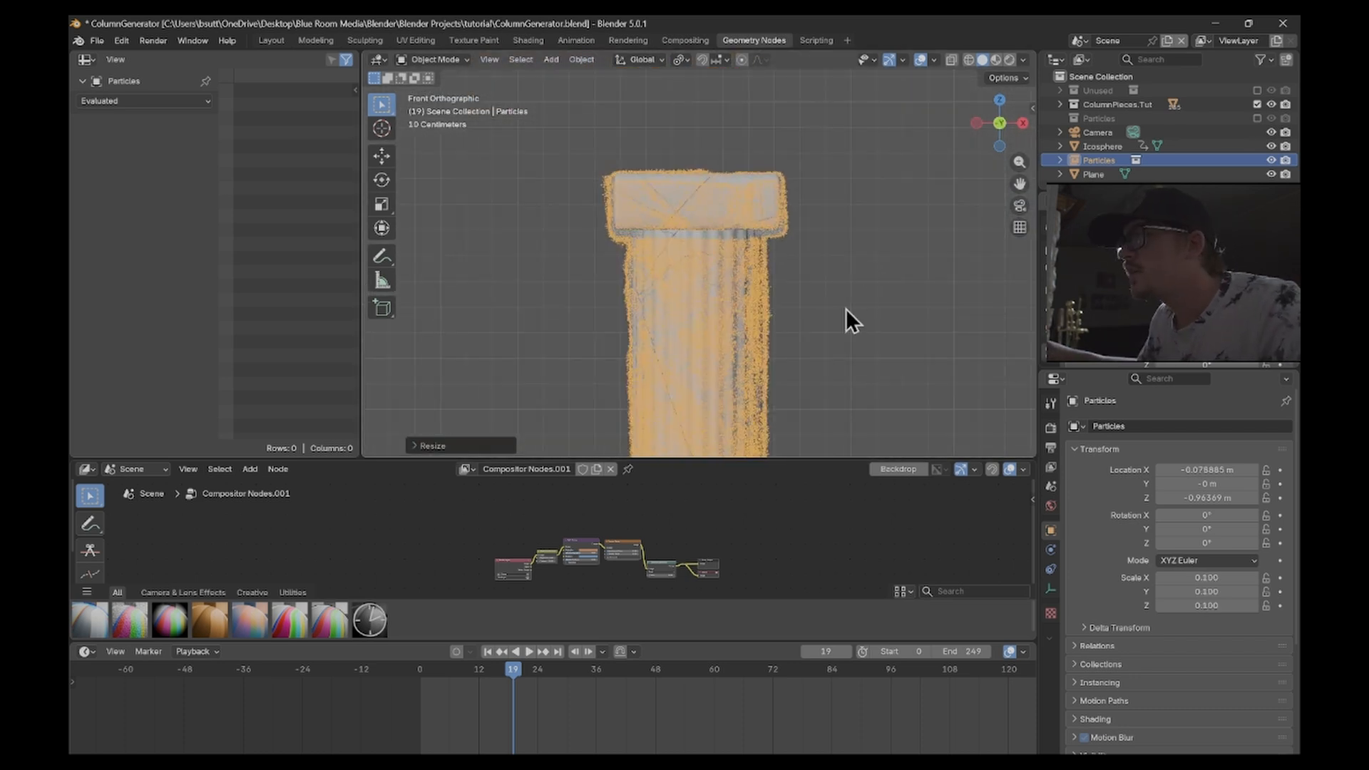
- Move the Particles instance to about X -0.073 m and Y -0.160 m, and check it against the debris at frame 30 through the camera
middle_click_drag(845, 309, 930, 367)
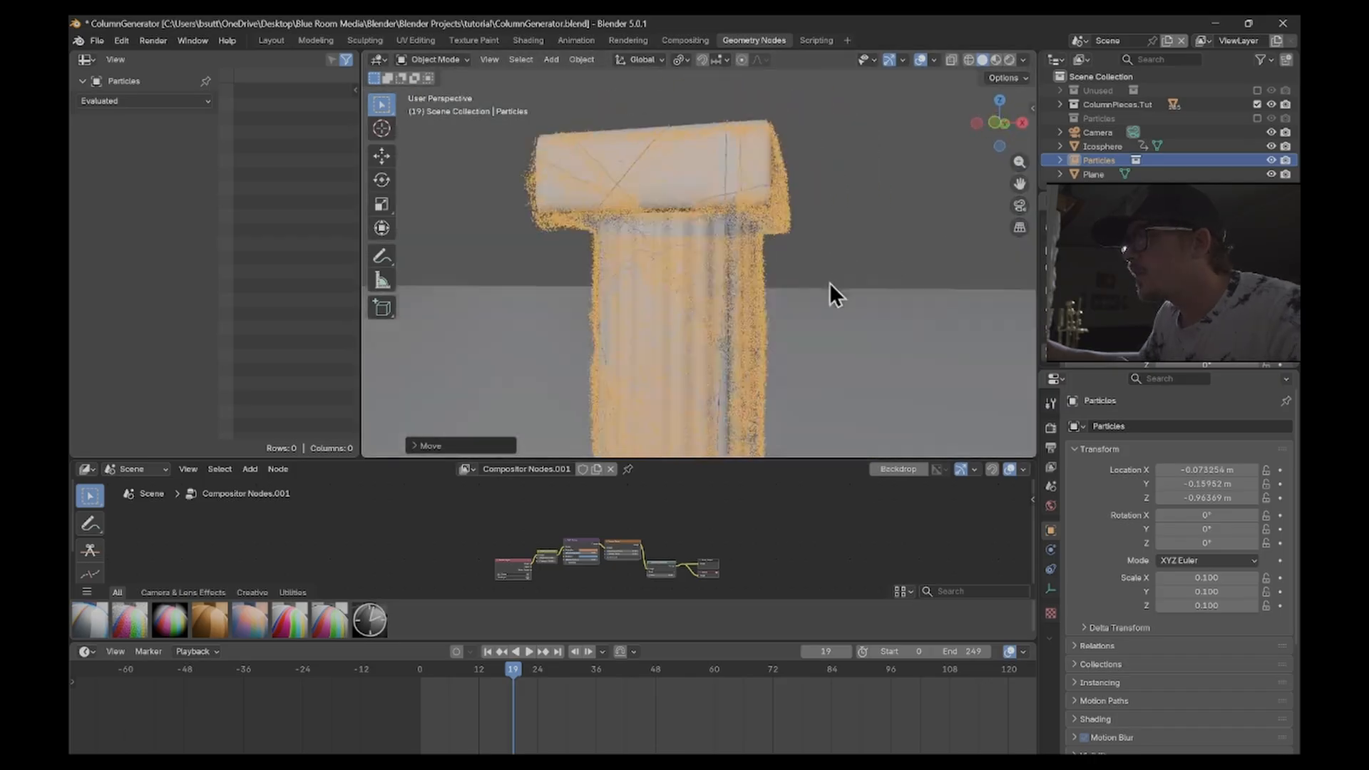
key("g")
left_click(824, 311)
middle_click_drag(824, 311, 783, 309)
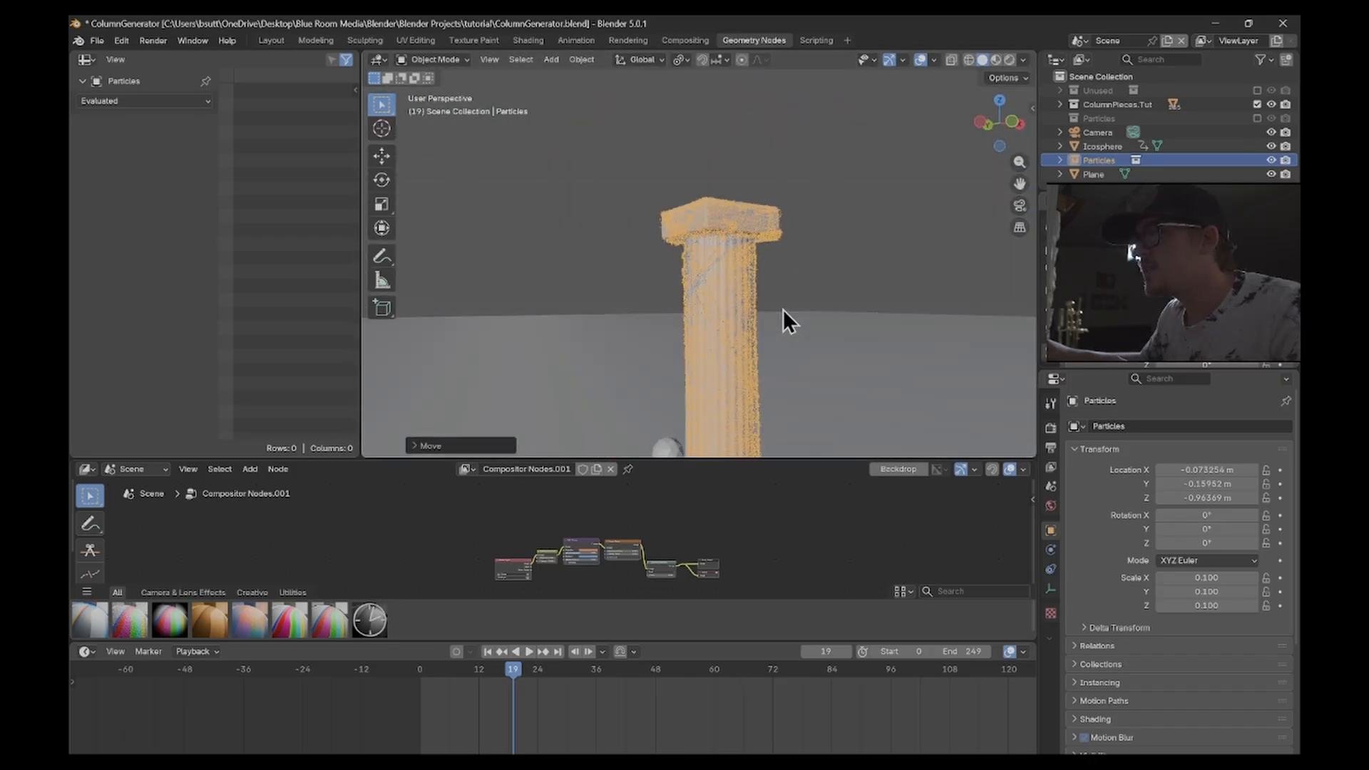
key("KP_1")
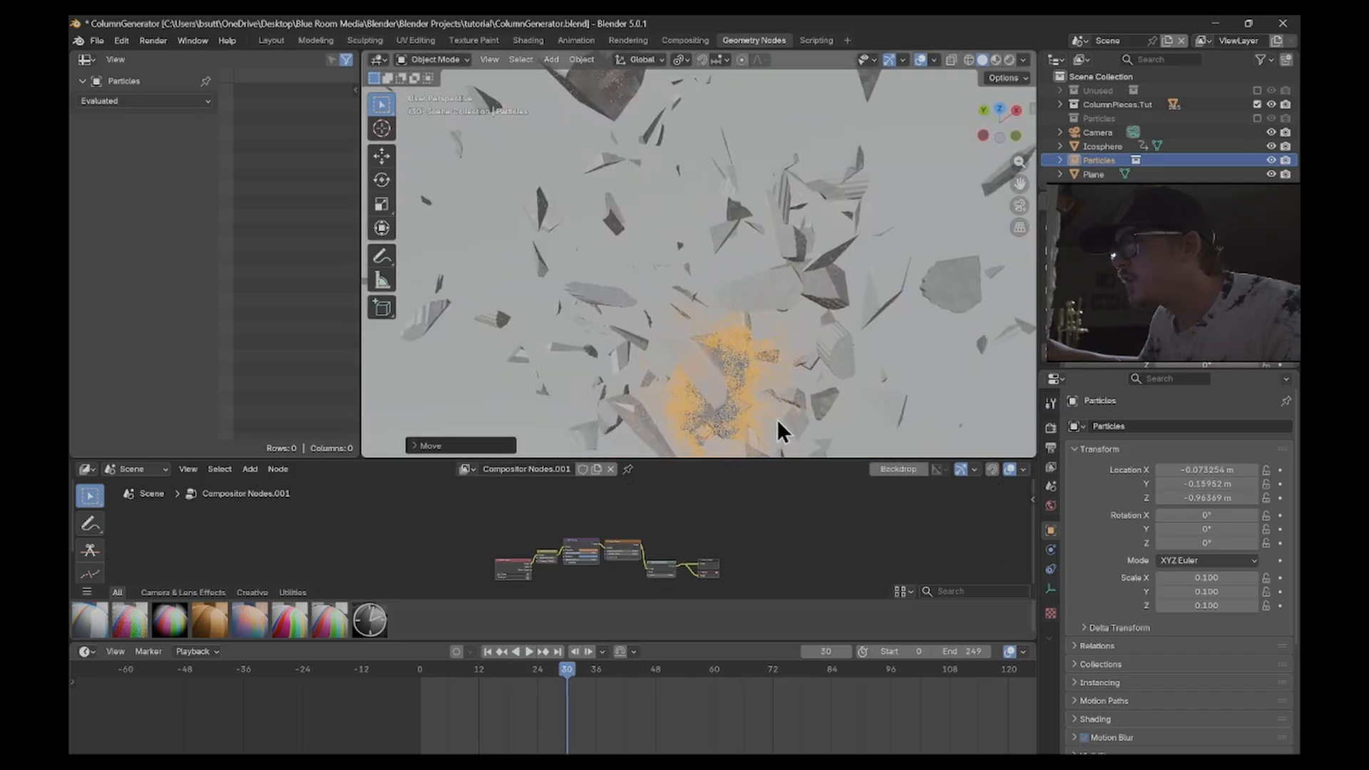
middle_click_drag(778, 419, 715, 298)
key("KP_0")
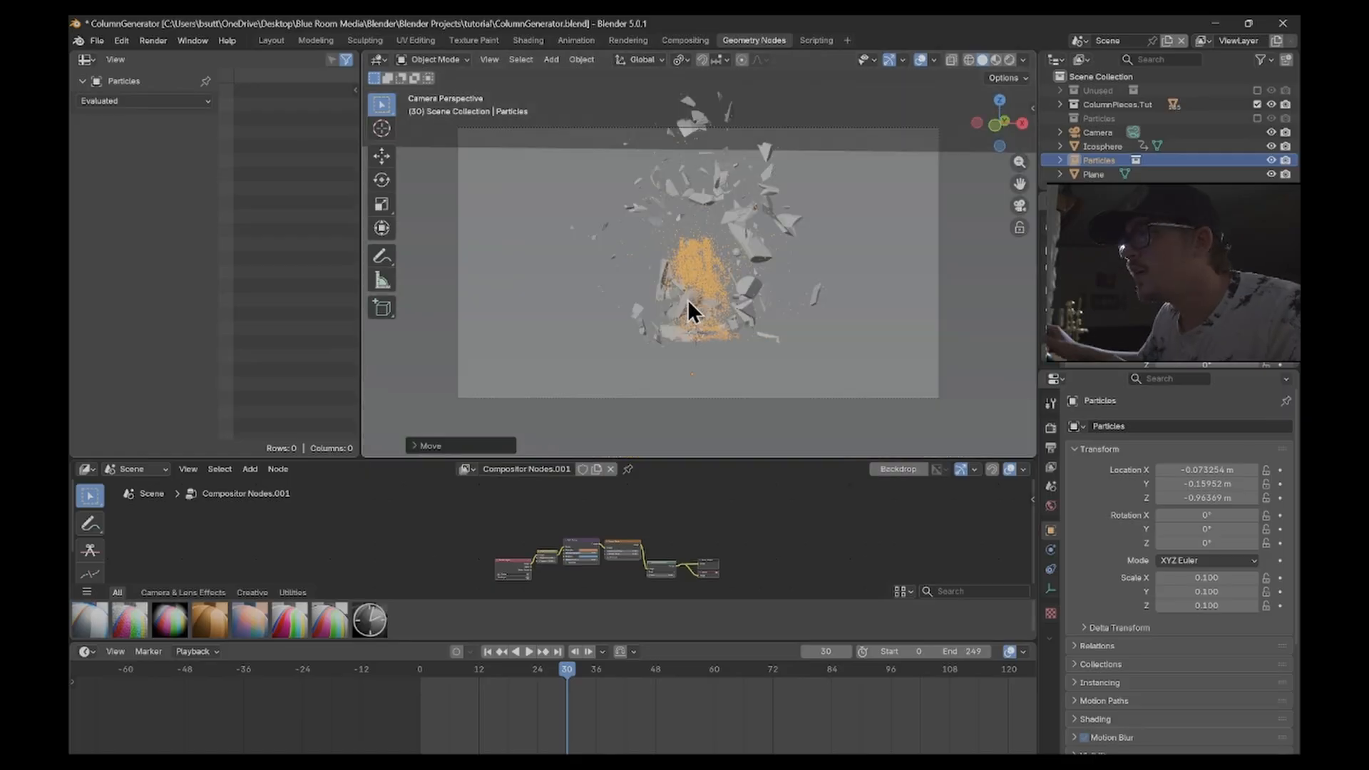
scroll(699, 294, "down", 3)
scroll(727, 302, "up", 4)
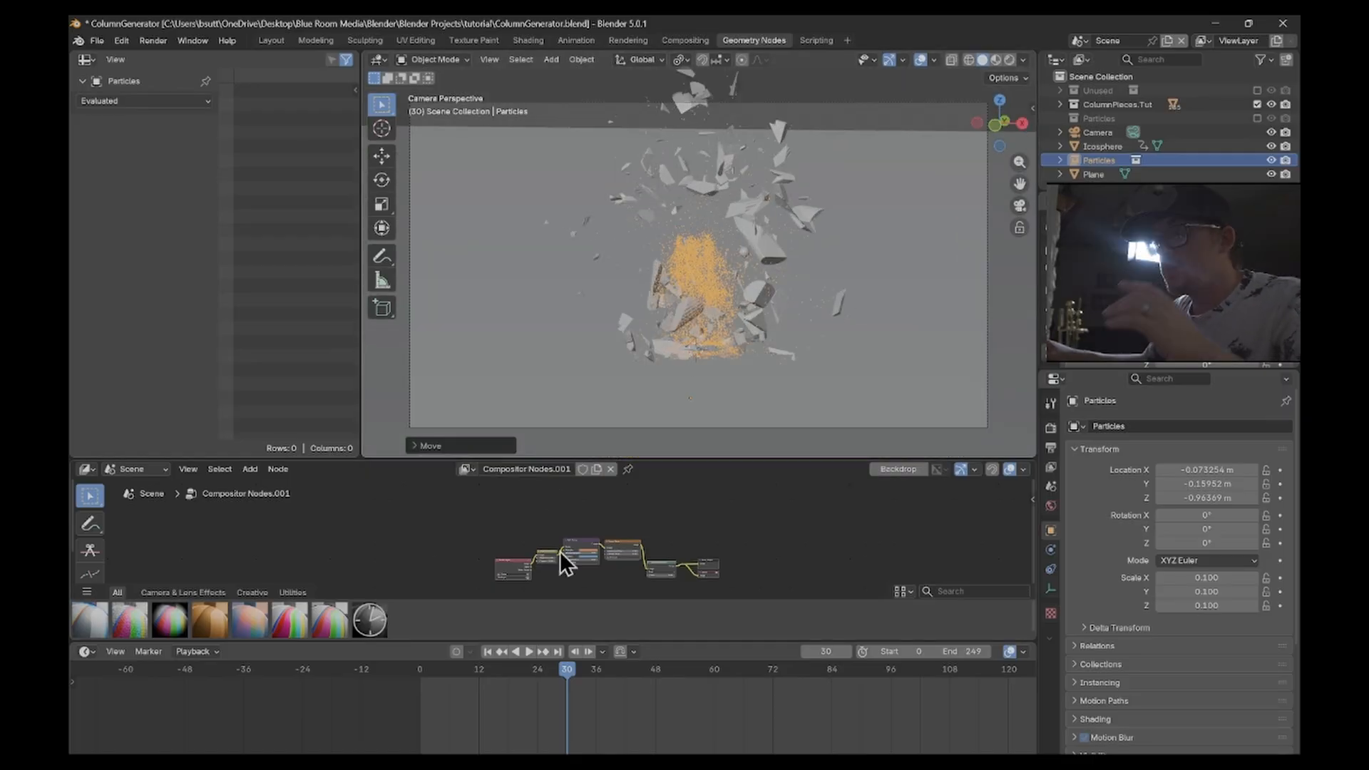
- Switch the compositor node area to the Geometry Node Editor
scroll(561, 571, "up", 1)
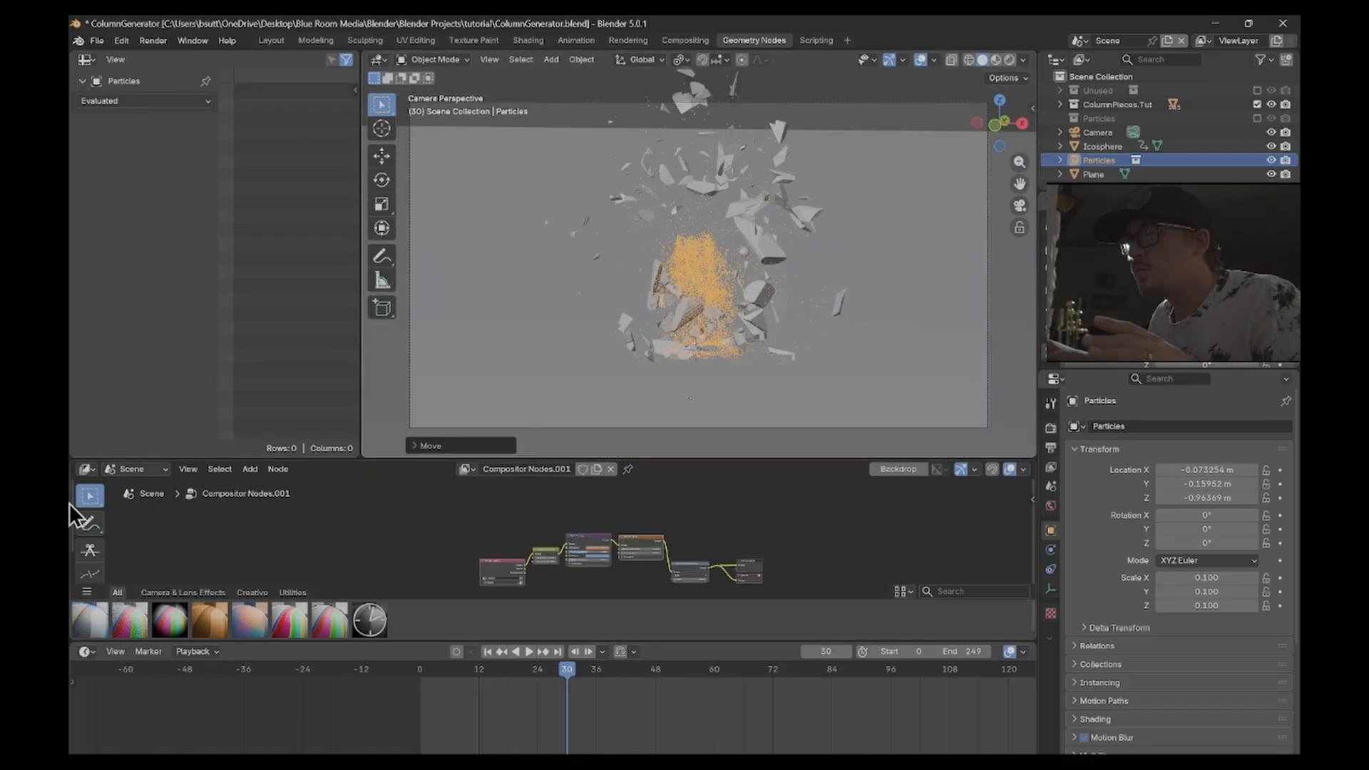
left_click(87, 471)
left_click(157, 553)
scroll(706, 279, "up", 1)
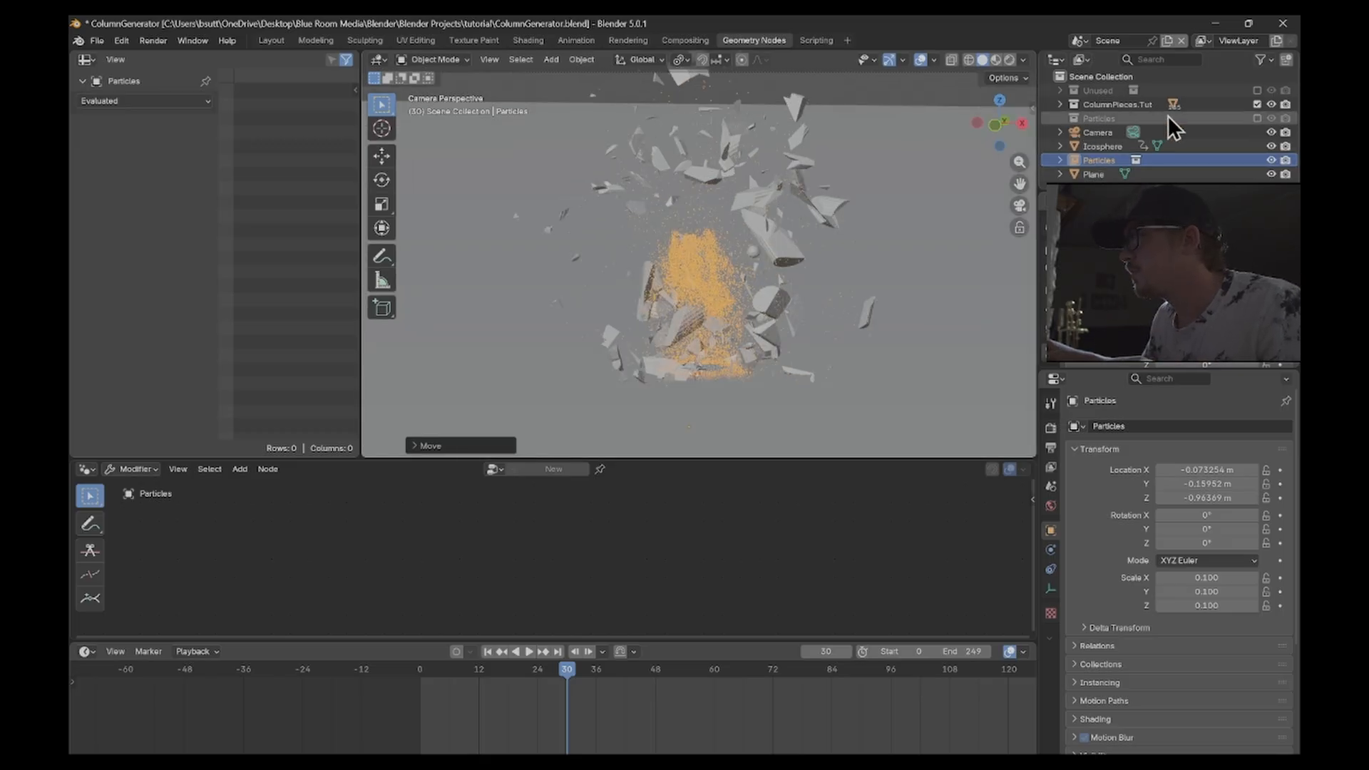
- Enable the original Particles collection, select its particles object and review the velocity settings of its MeshSequenceCache modifier
left_click(1258, 118)
left_click(1064, 118)
left_click(1113, 132)
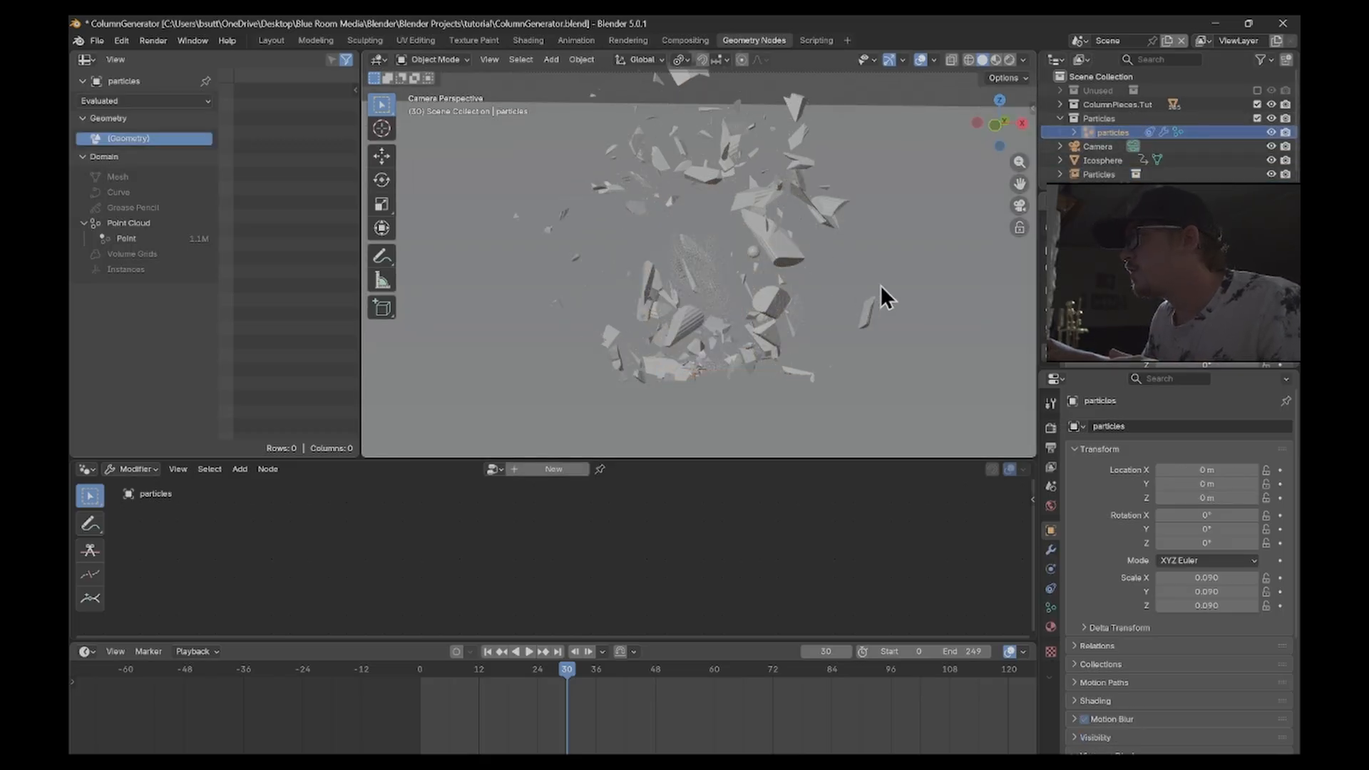
left_click(1050, 550)
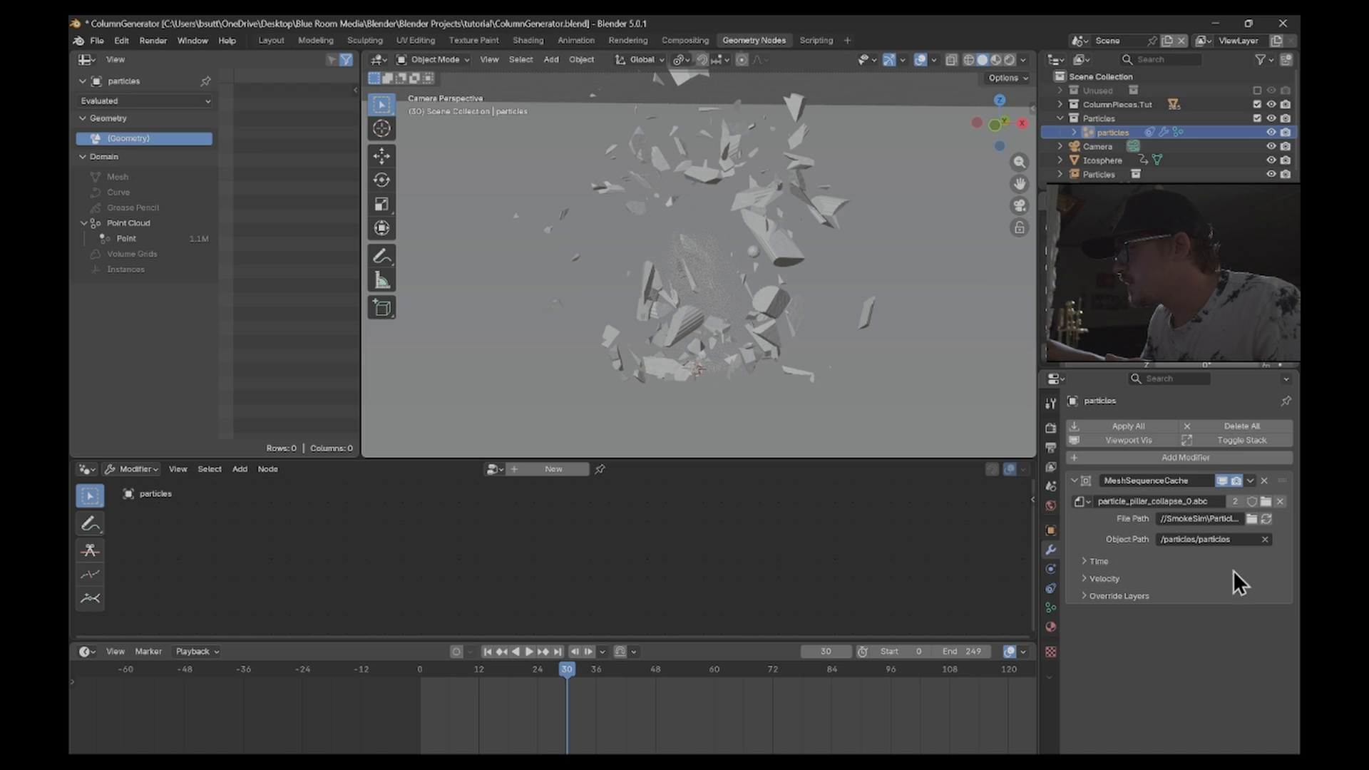
left_click(1089, 580)
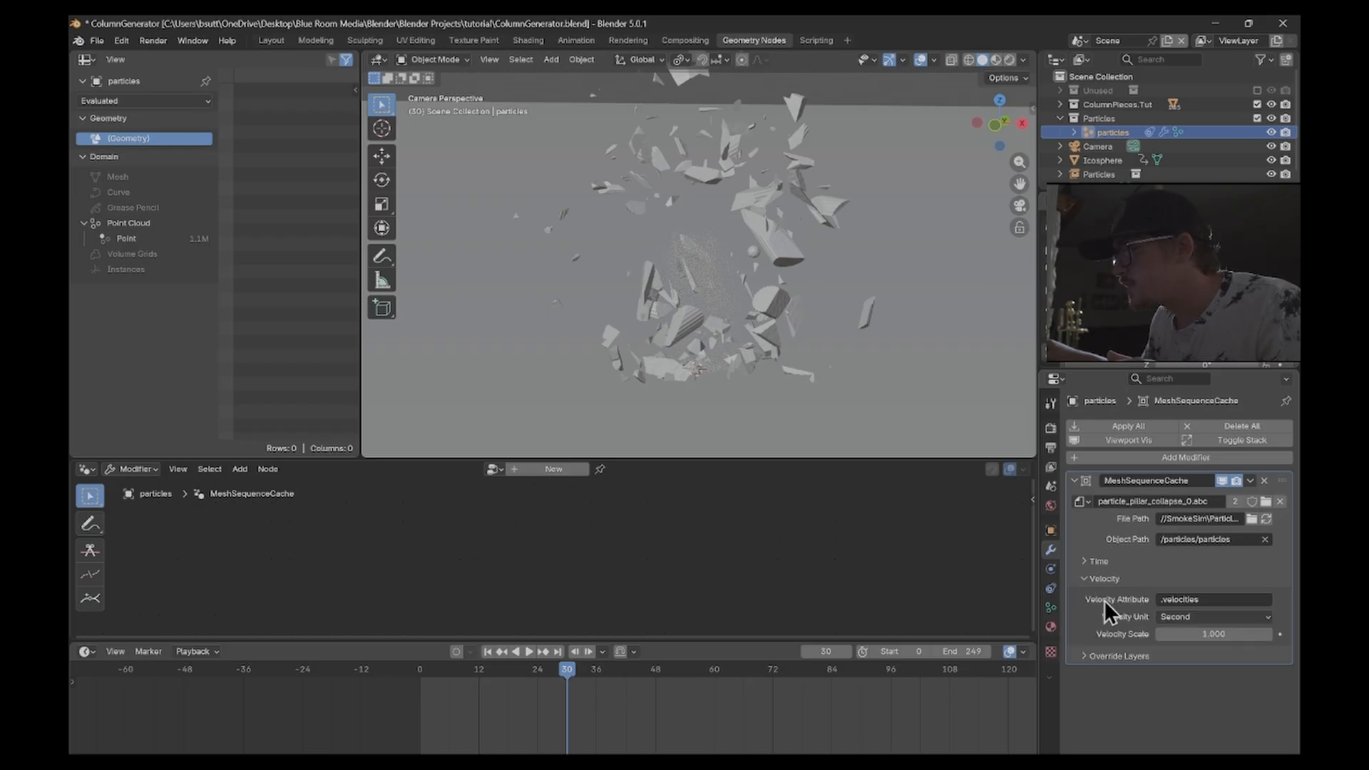
left_click(1086, 579)
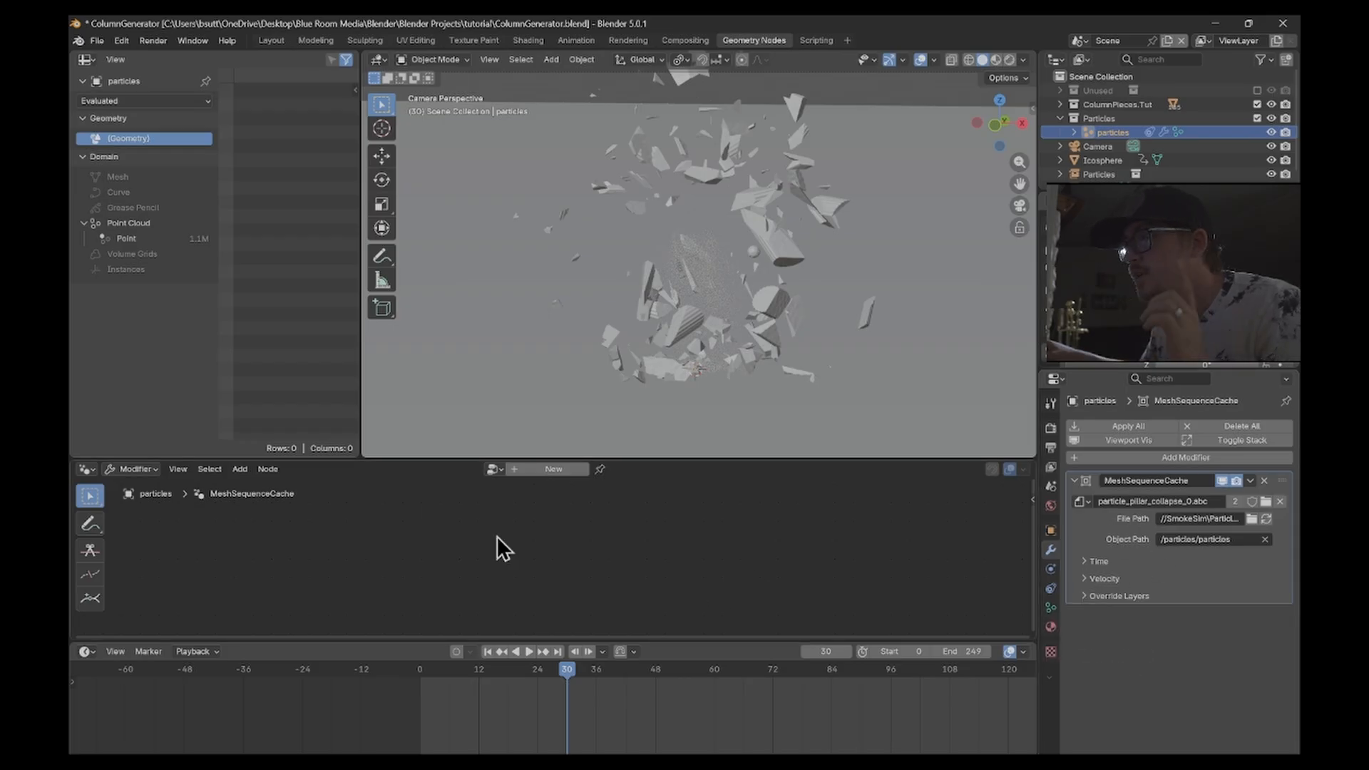
- Create a new geometry node tree on the particles object and insert an Instance on Points node between Group Input and Group Output
left_click(554, 469)
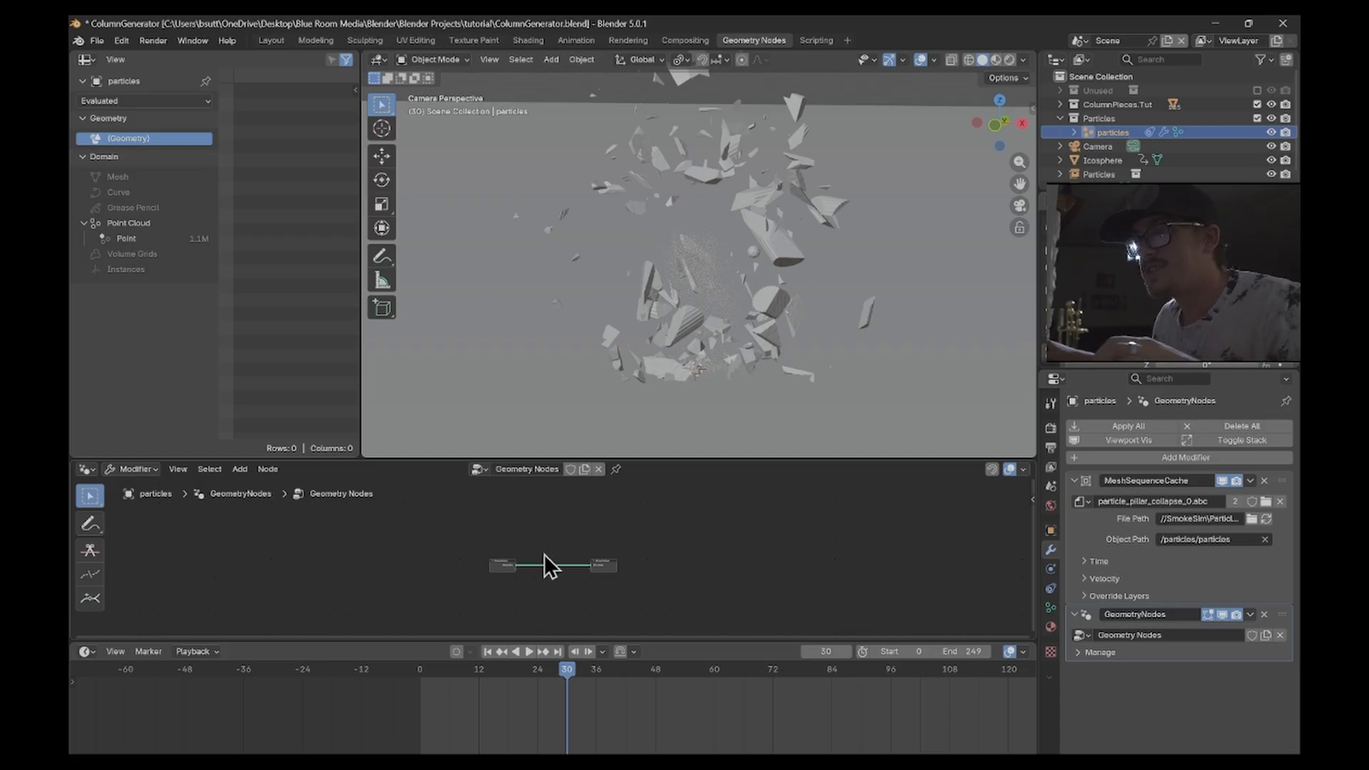
scroll(560, 559, "up", 3)
scroll(566, 559, "up", 3)
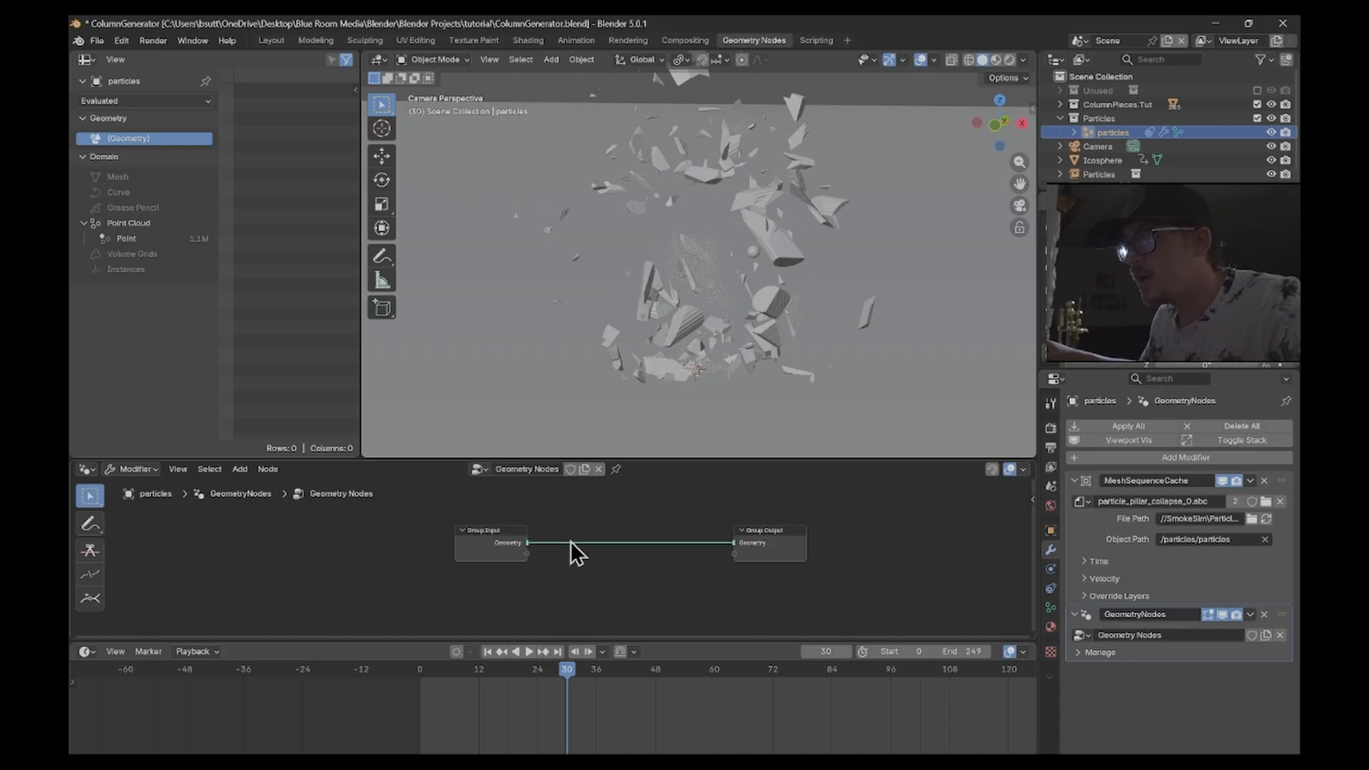
key("shift+a")
type("instance on points")
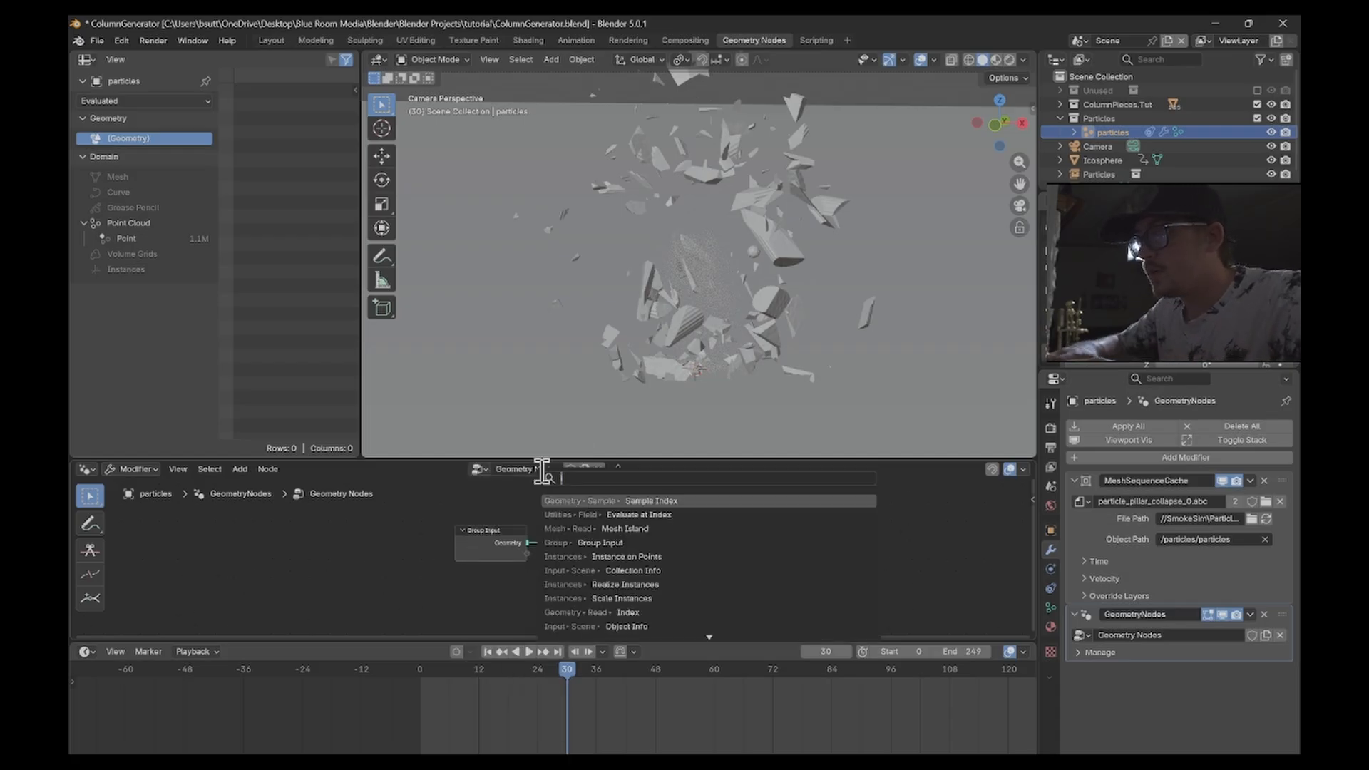
key("Return")
left_click(579, 488)
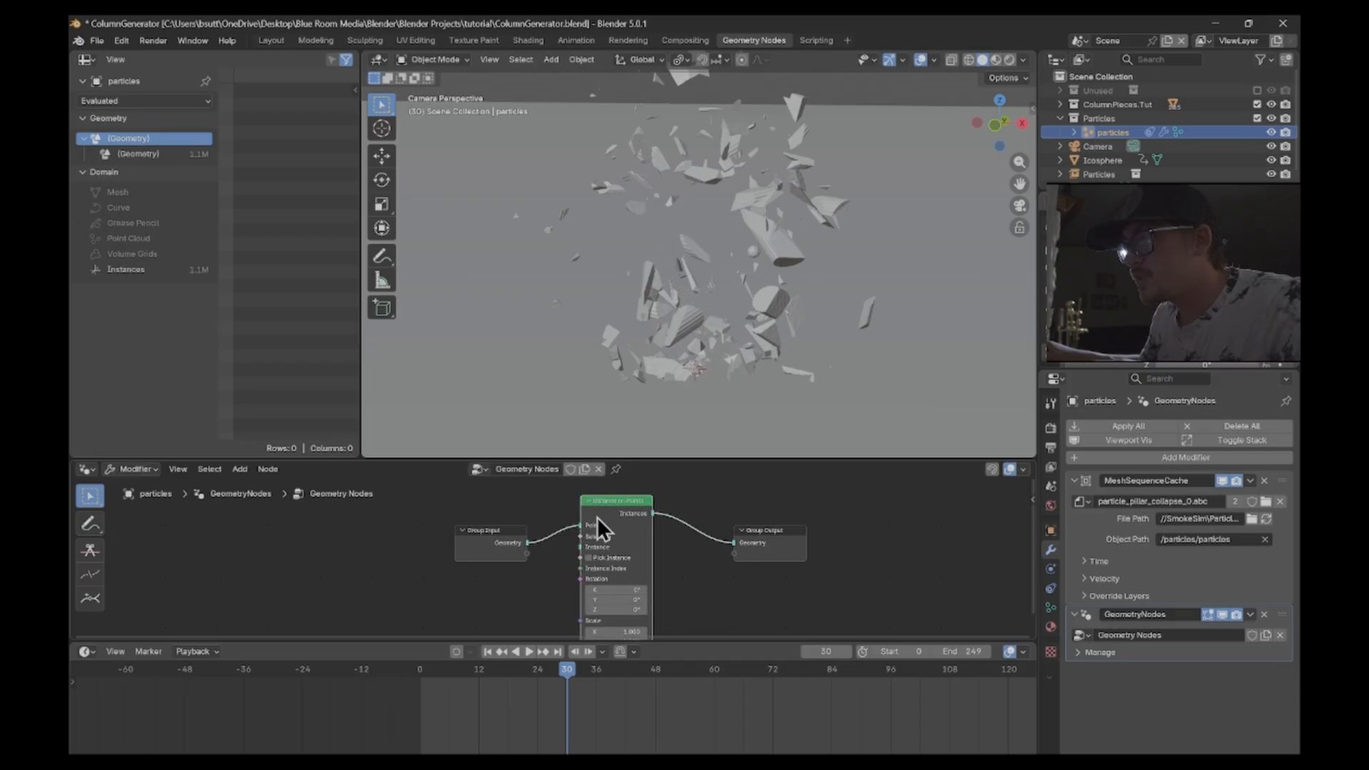
- Add a Cube mesh node connected to the Instance input of Instance on Points and place it beside Group Input
key("shift+a")
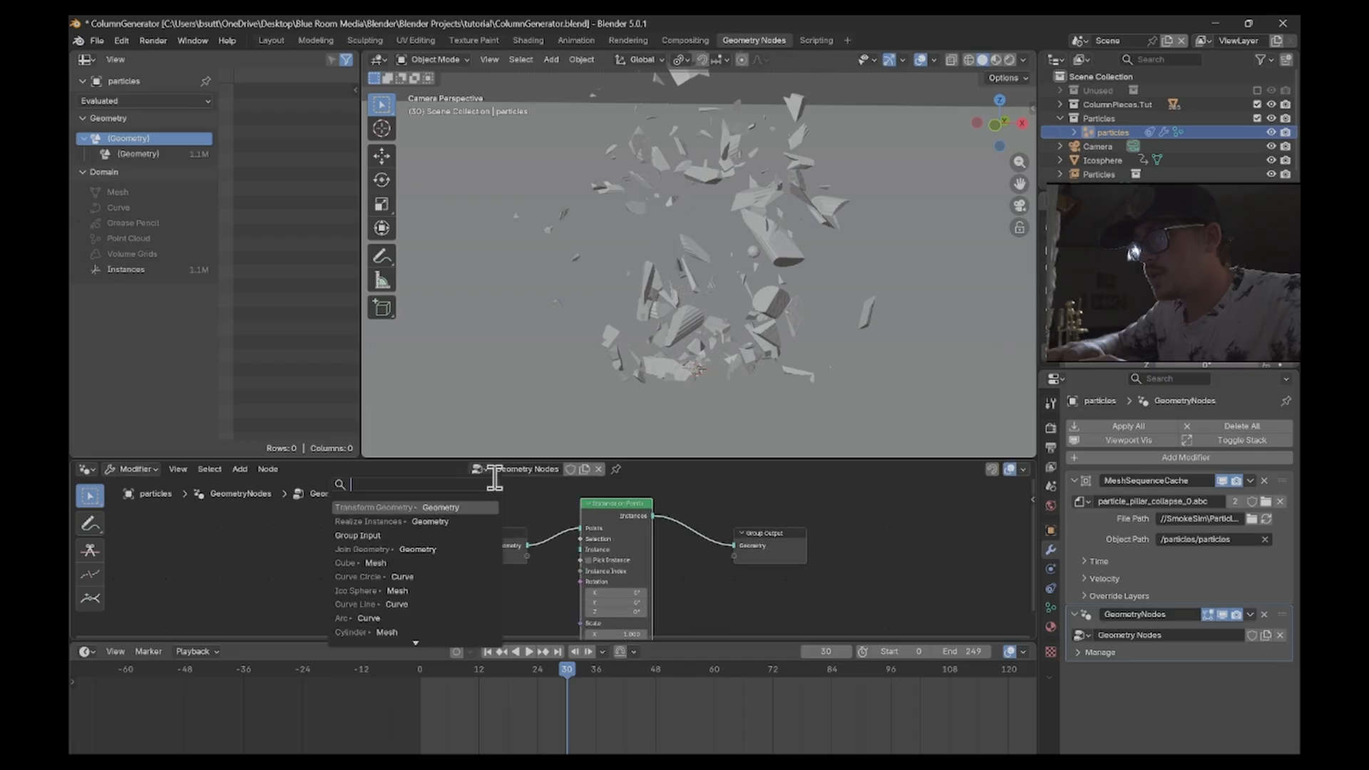
type("cube")
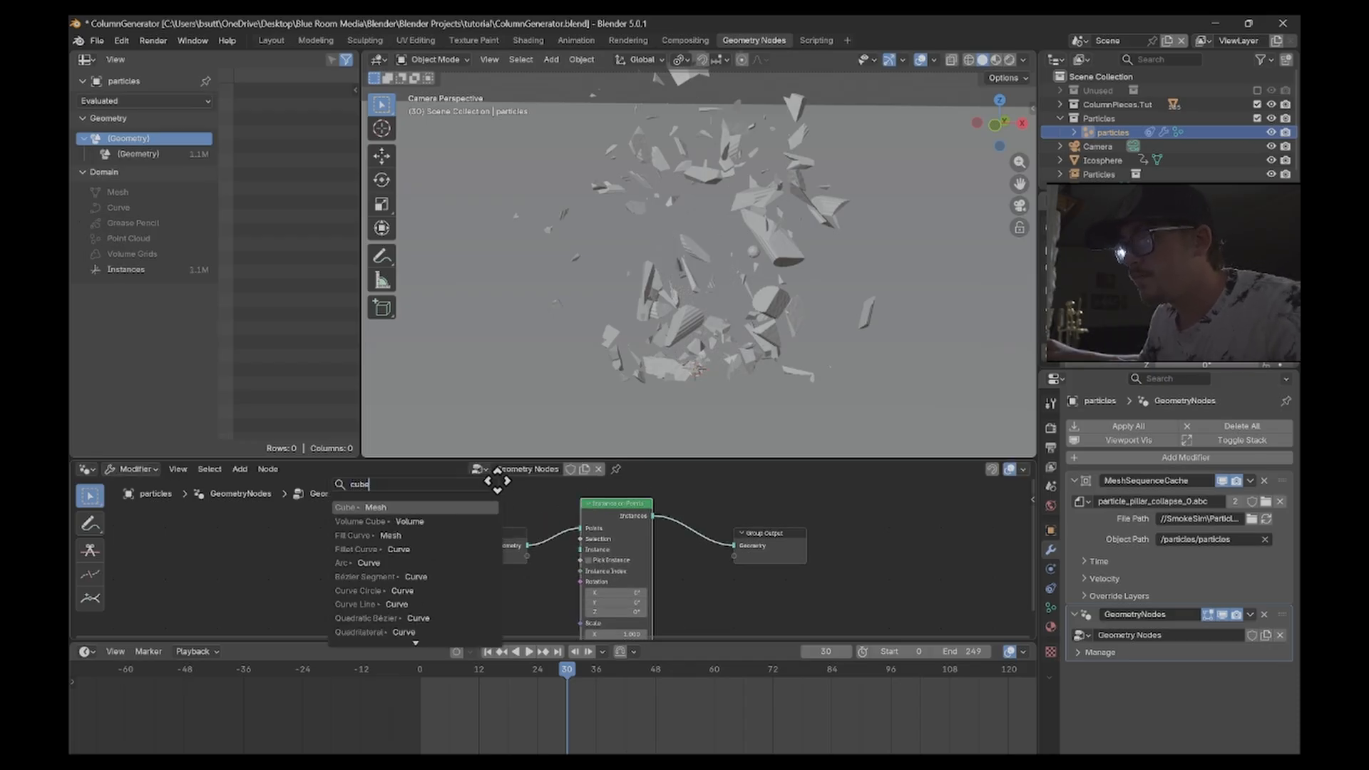
key("Return")
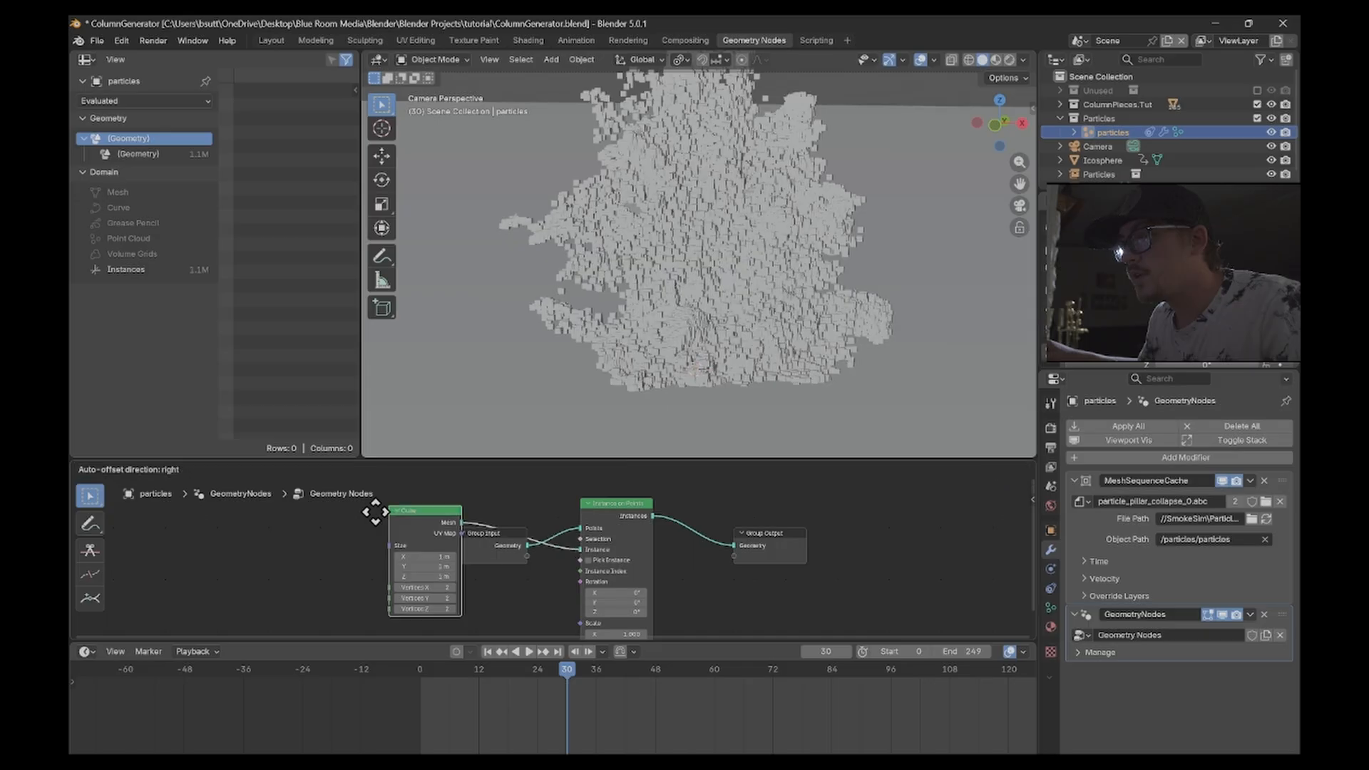
left_click(356, 570)
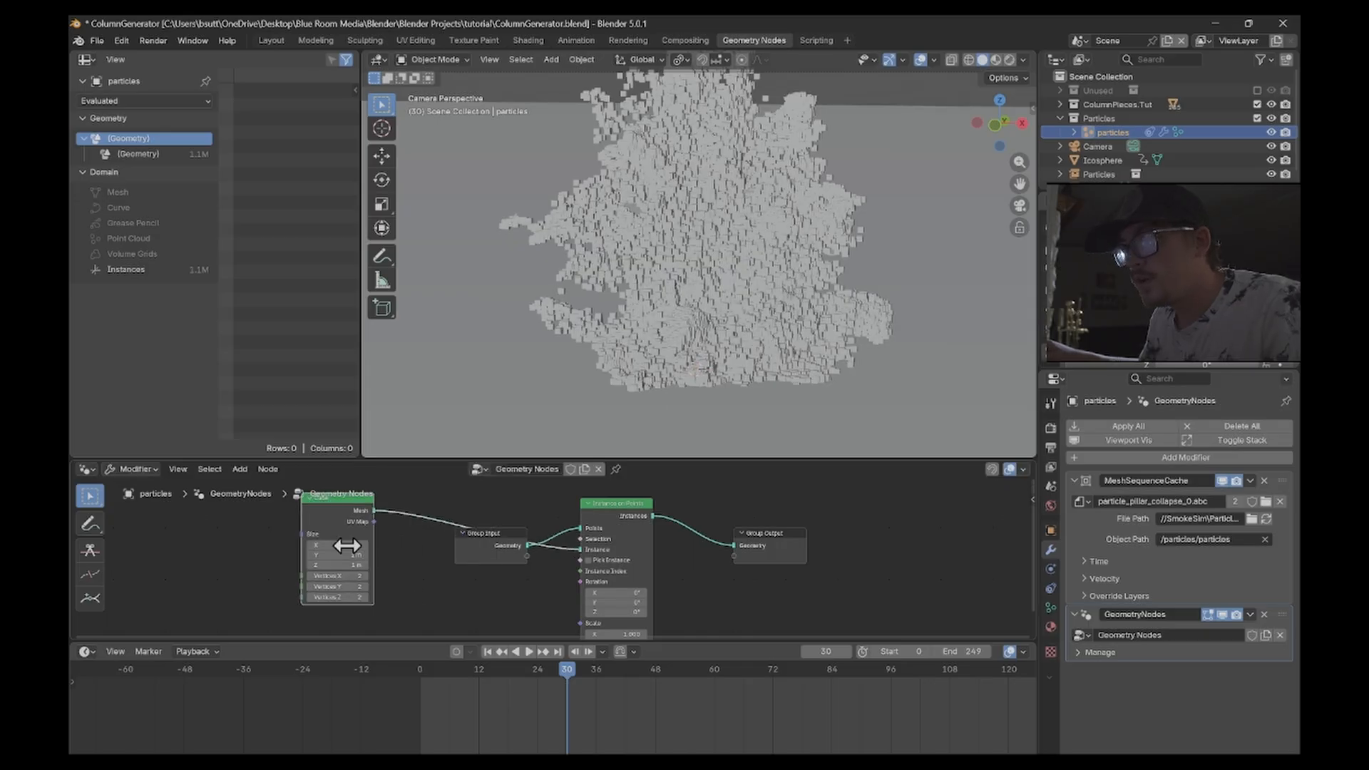
- Set the Cube node's size to 0.1 m on X, Y and Z and inspect the instanced cubes up close
left_click_drag(355, 546, 355, 567)
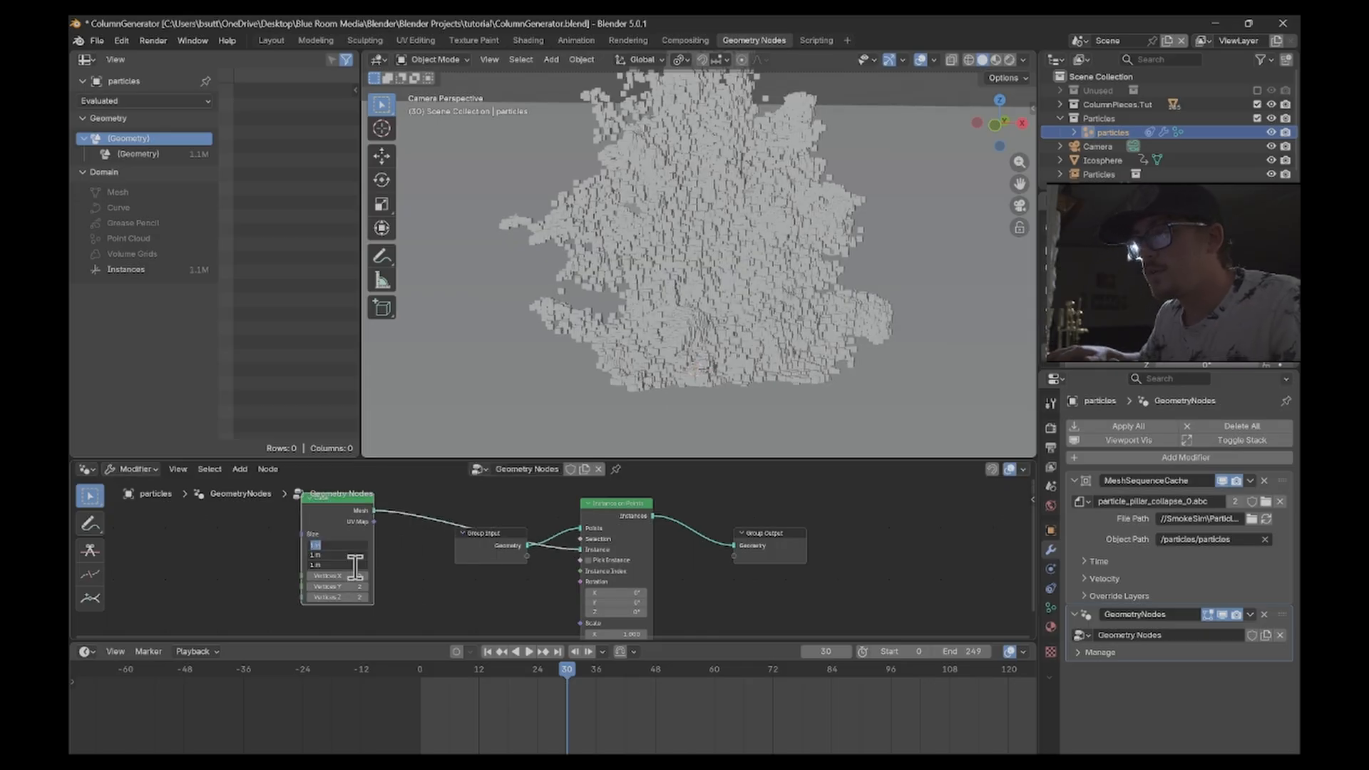
type("0.1")
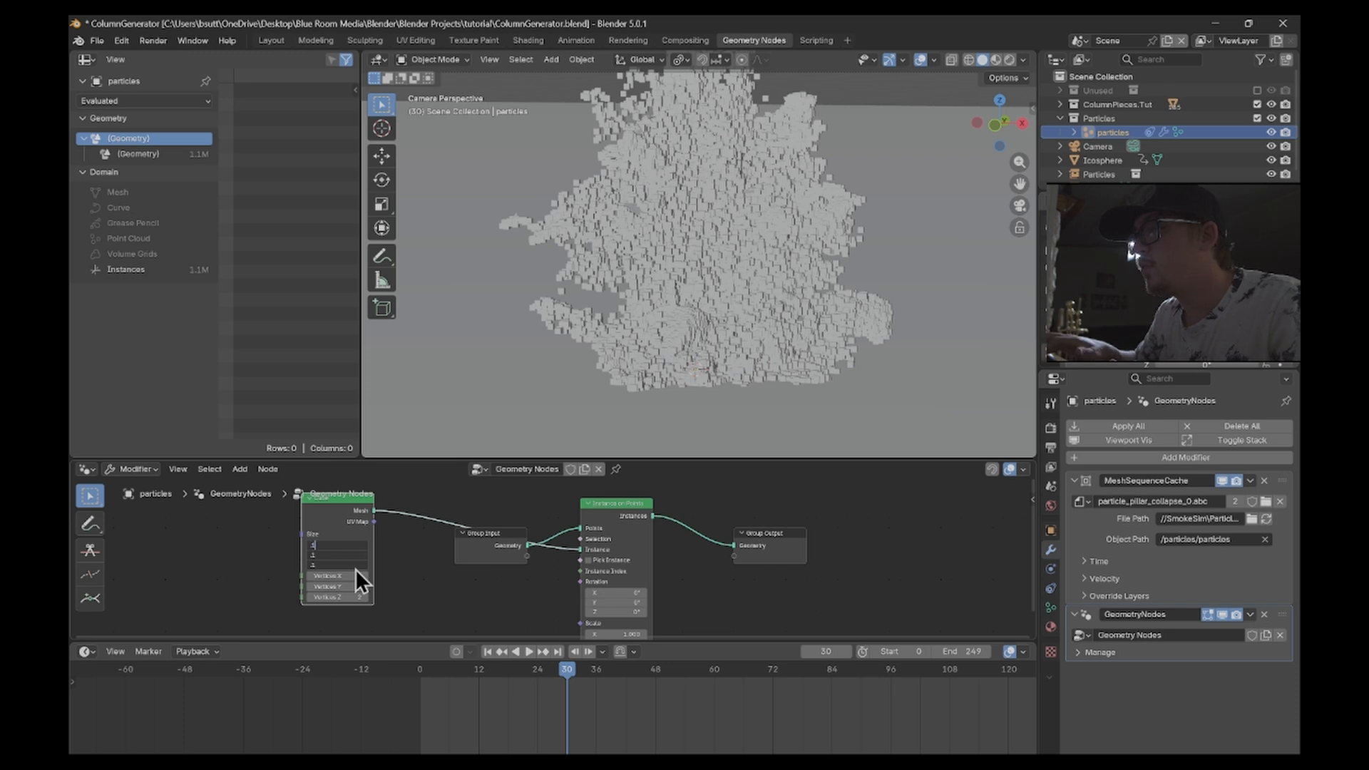
key("Return")
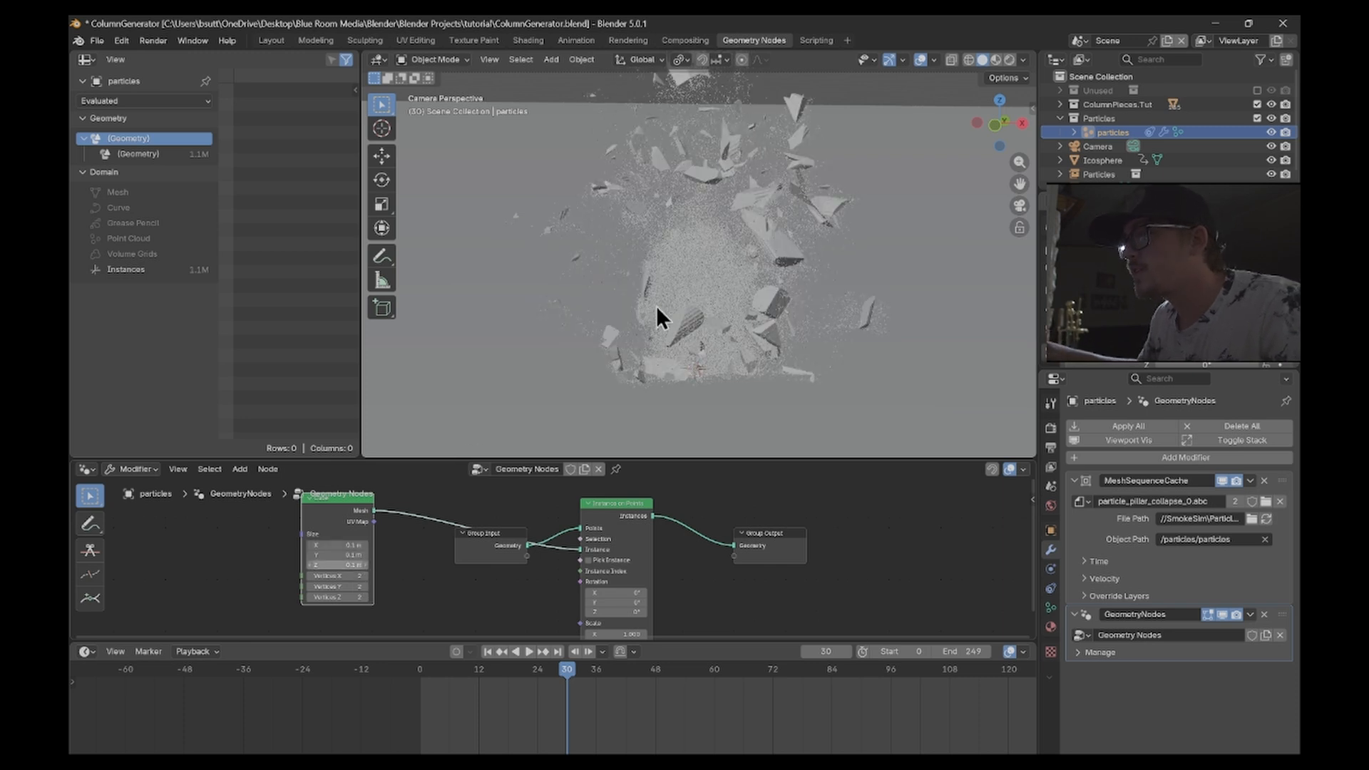
scroll(657, 289, "up", 5)
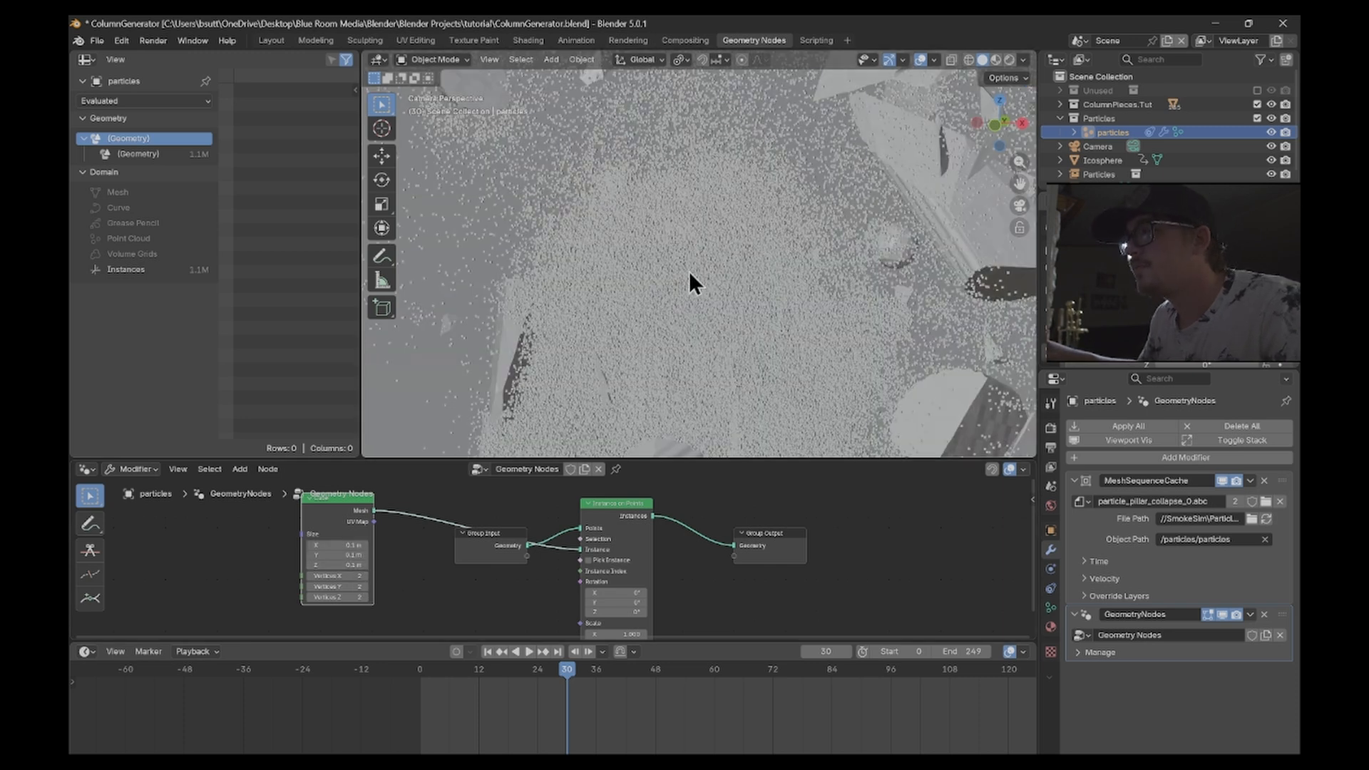
scroll(684, 274, "up", 3)
scroll(654, 250, "up", 2)
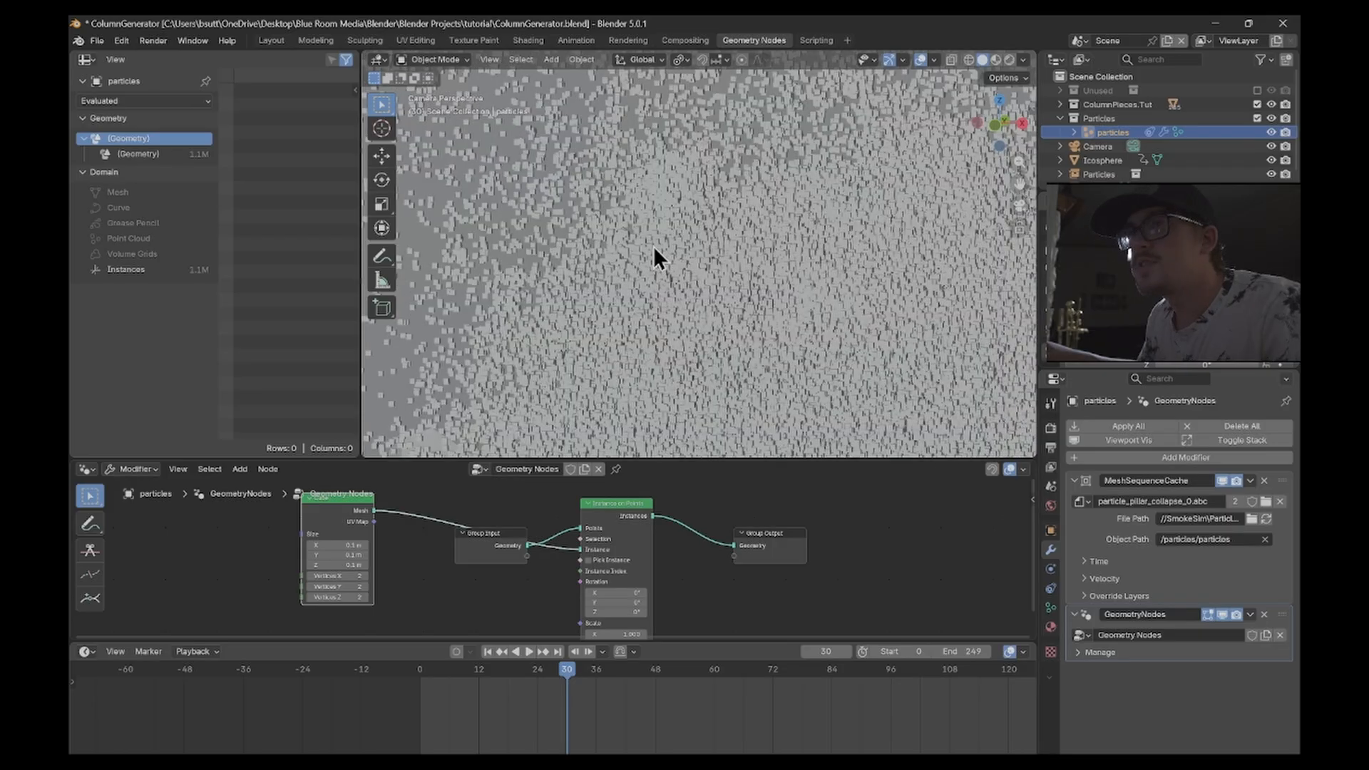
scroll(655, 250, "up", 2)
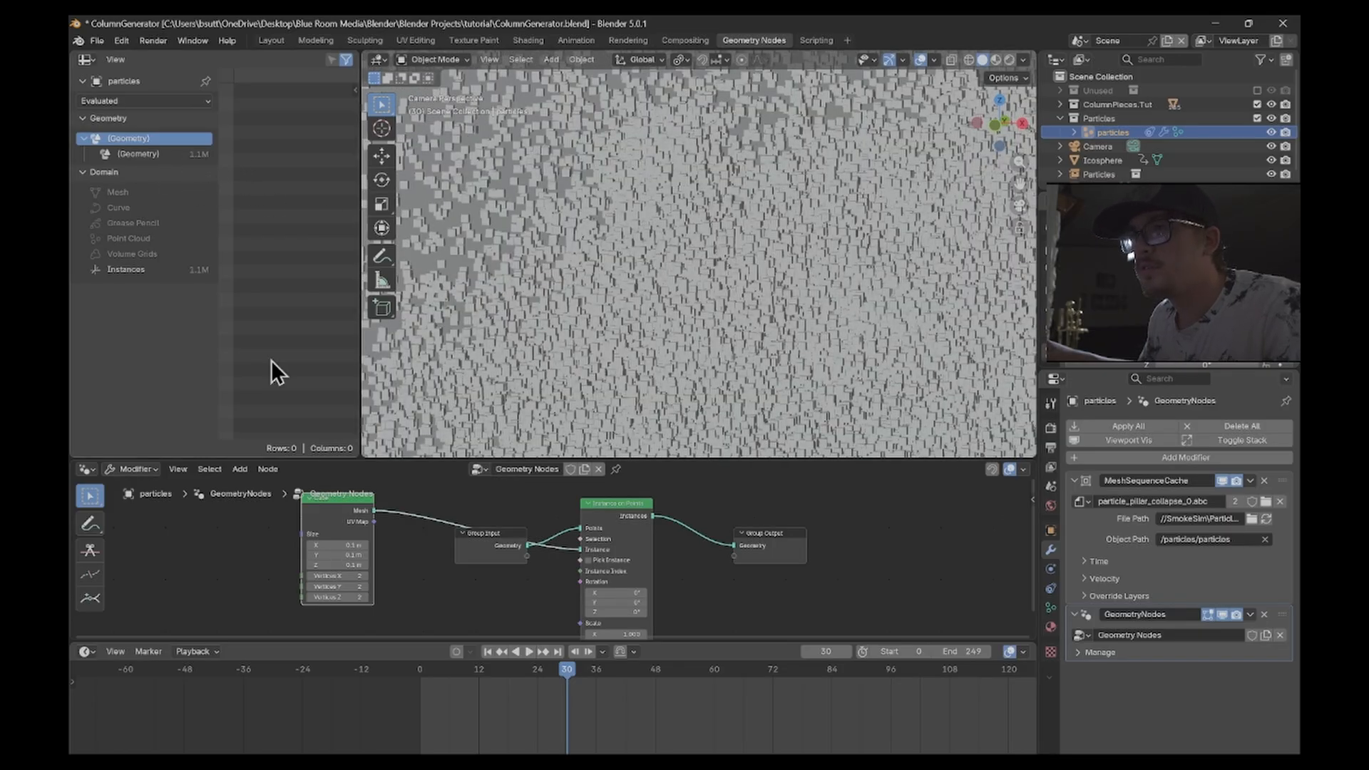
- Show the Instances domain in the spreadsheet and move the Group Input node below the Cube node
left_click(186, 271)
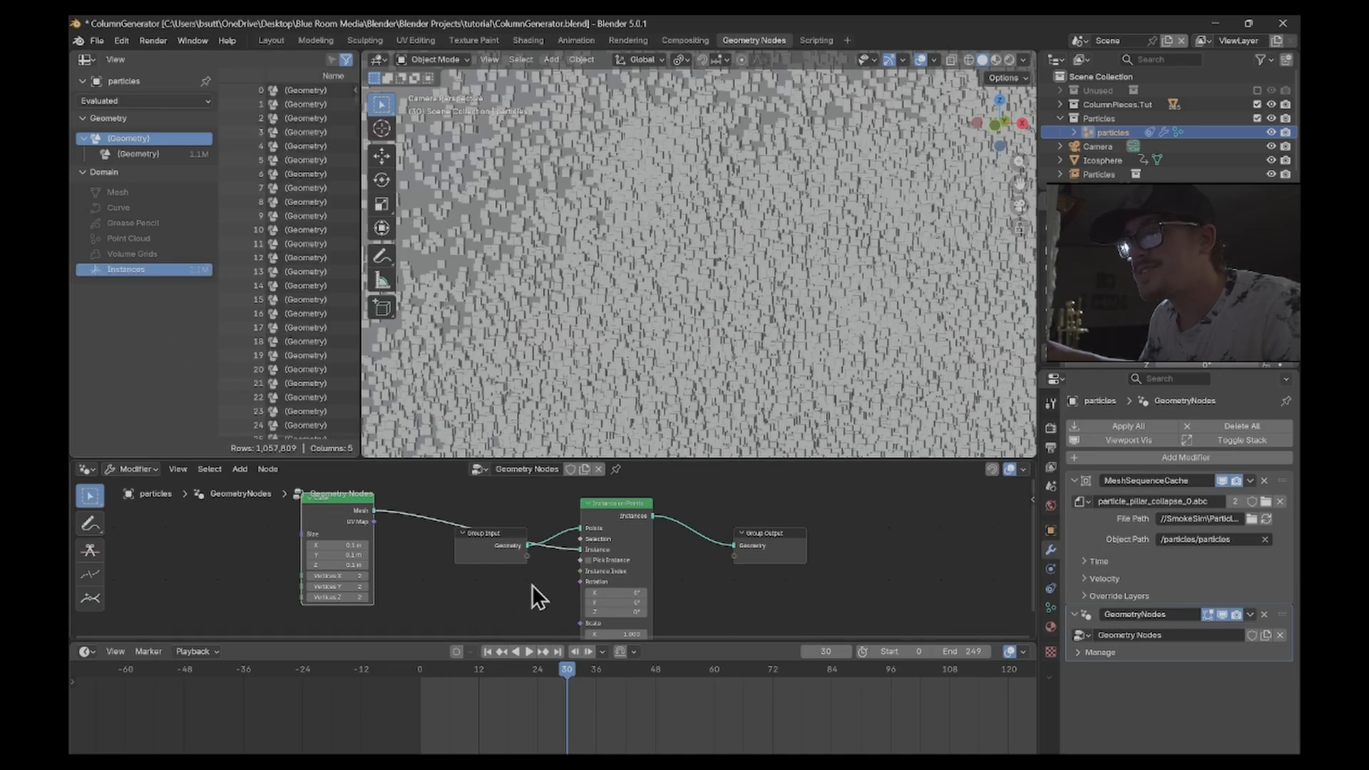
left_click_drag(477, 559, 446, 581)
scroll(564, 596, "up", 1)
scroll(560, 588, "up", 1)
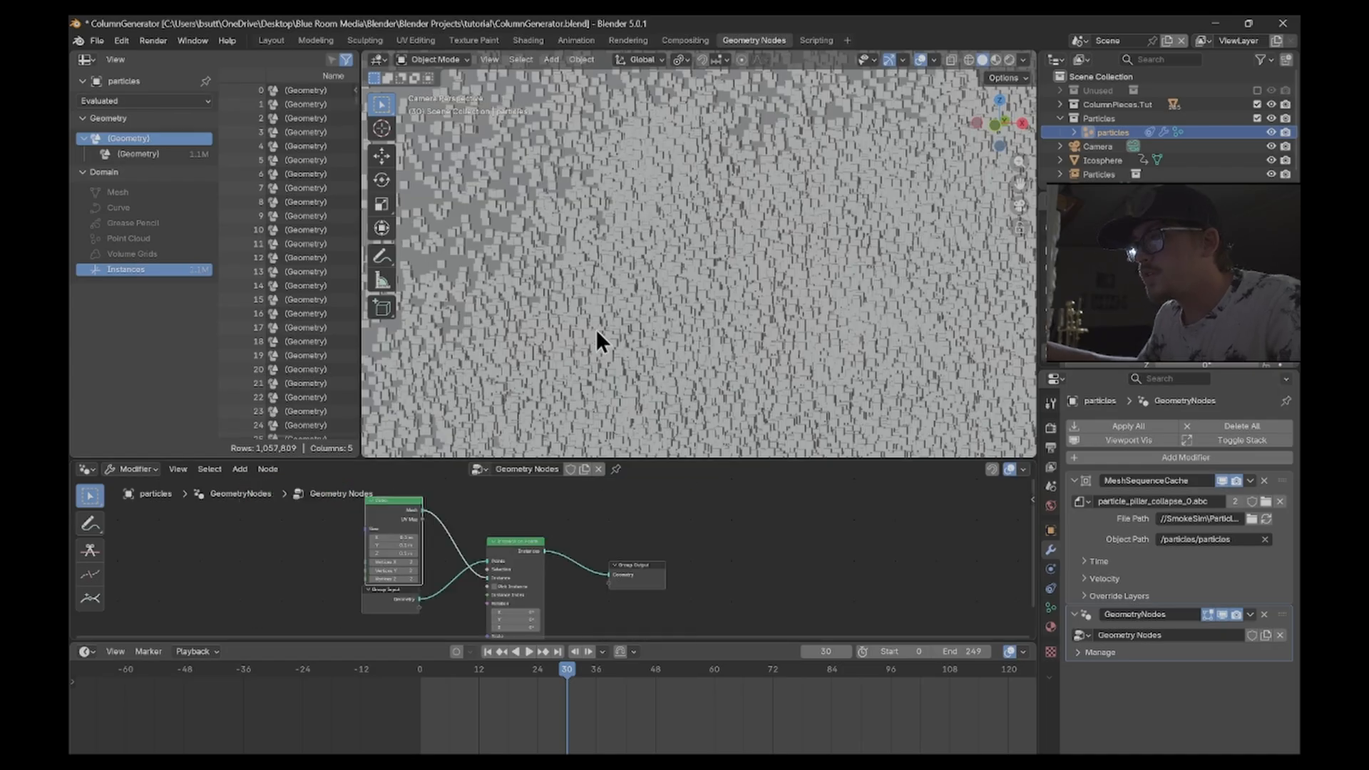
- Play the collapse on to frame 84 and examine the instanced cubes through the camera and from above
scroll(652, 339, "down", 1)
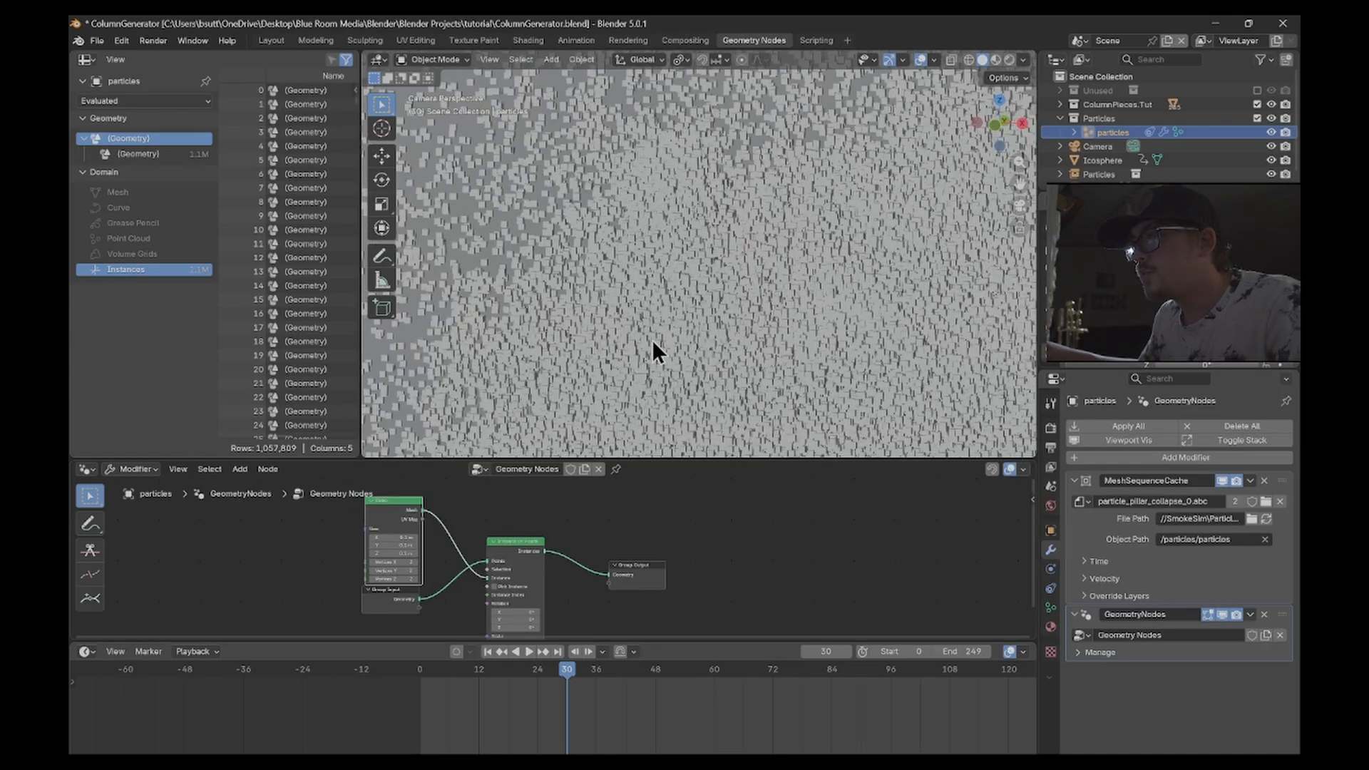
scroll(652, 339, "down", 2)
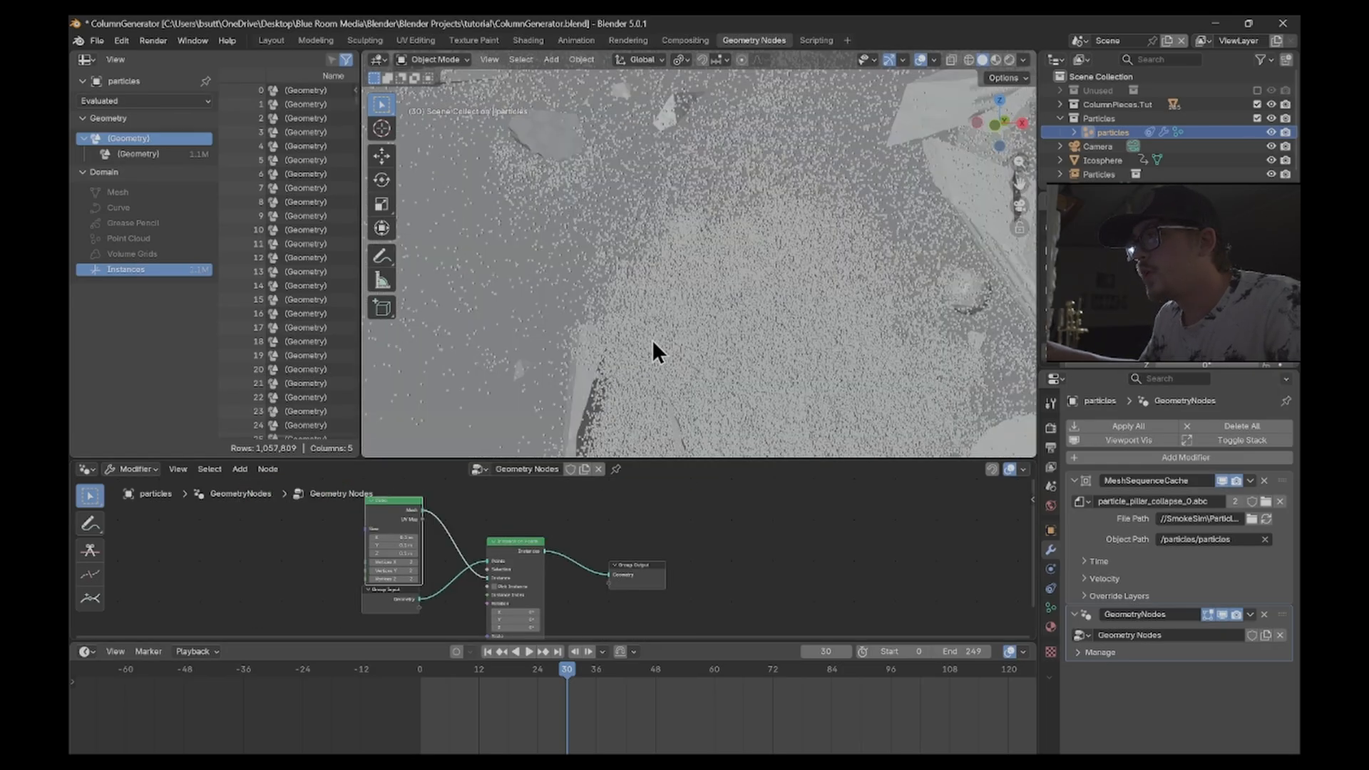
key("space")
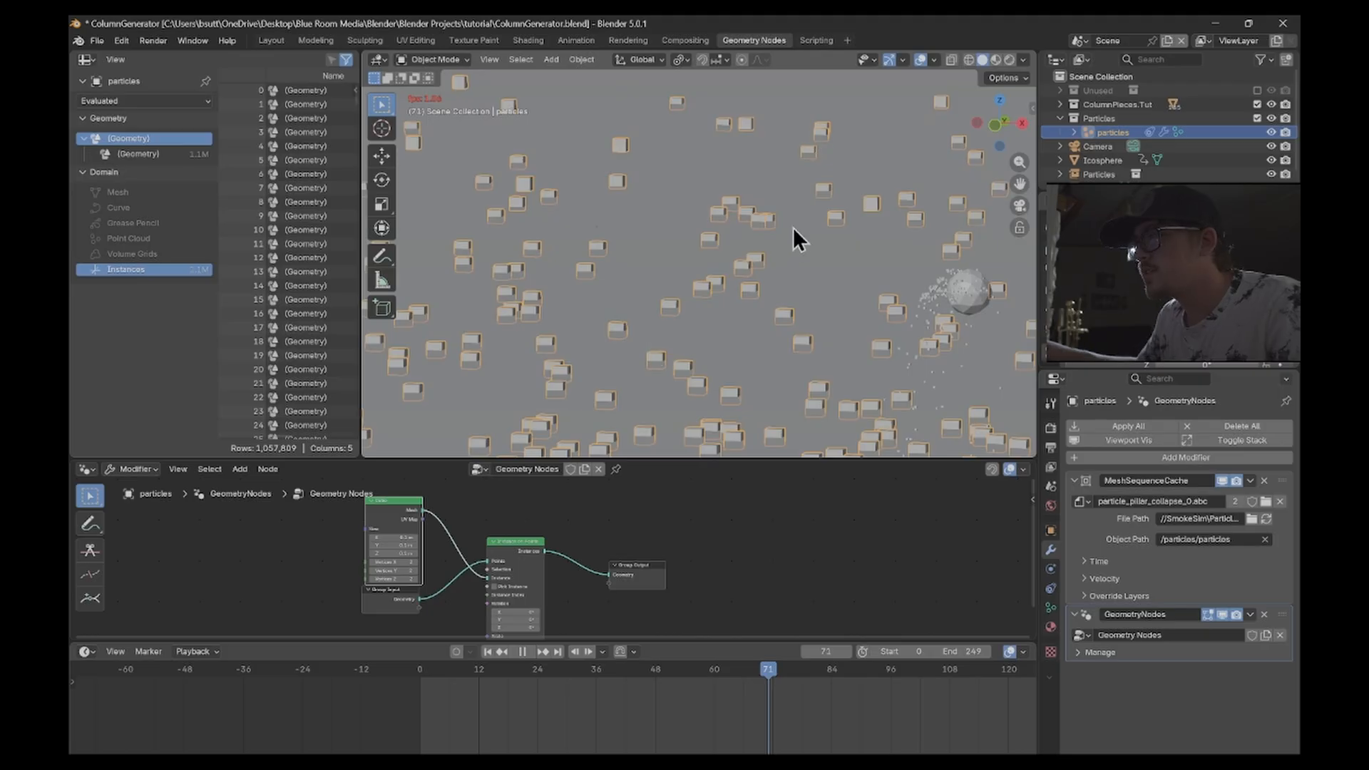
key("space")
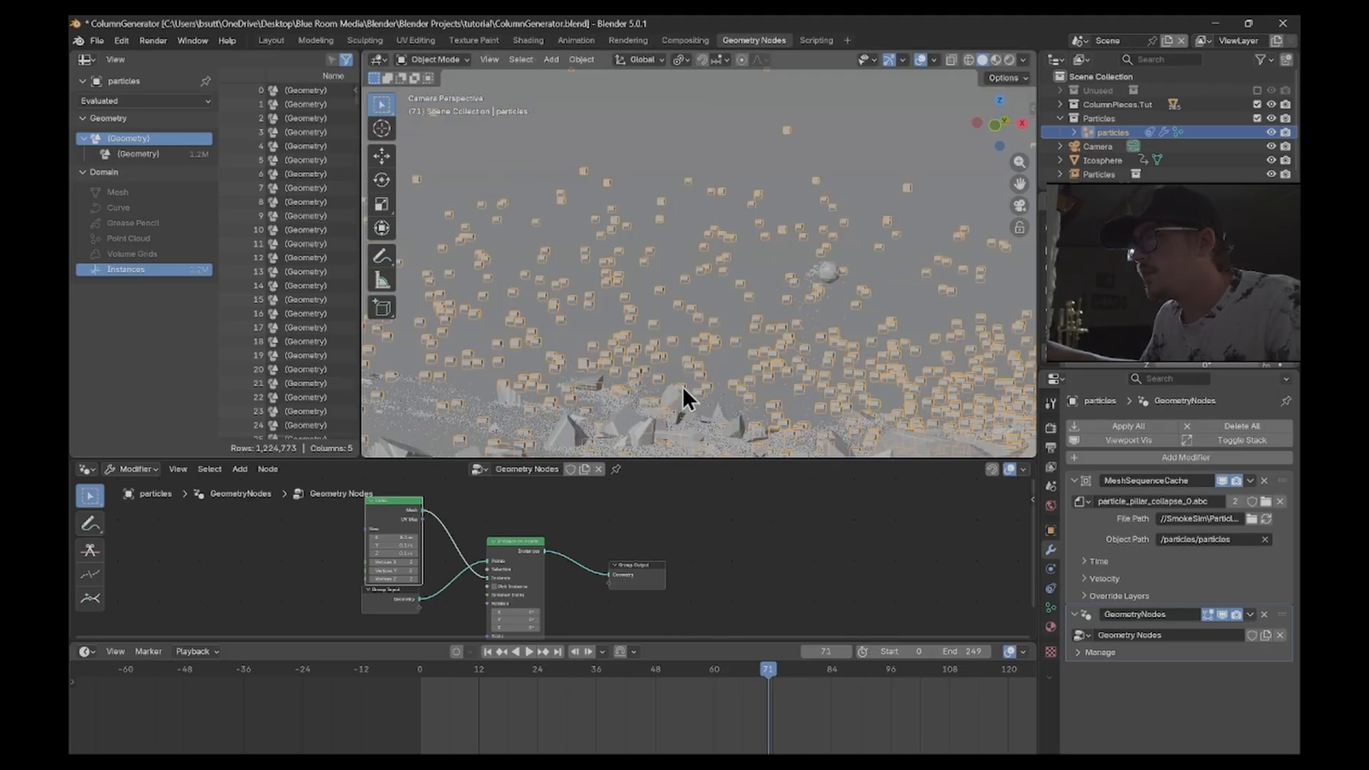
key("space")
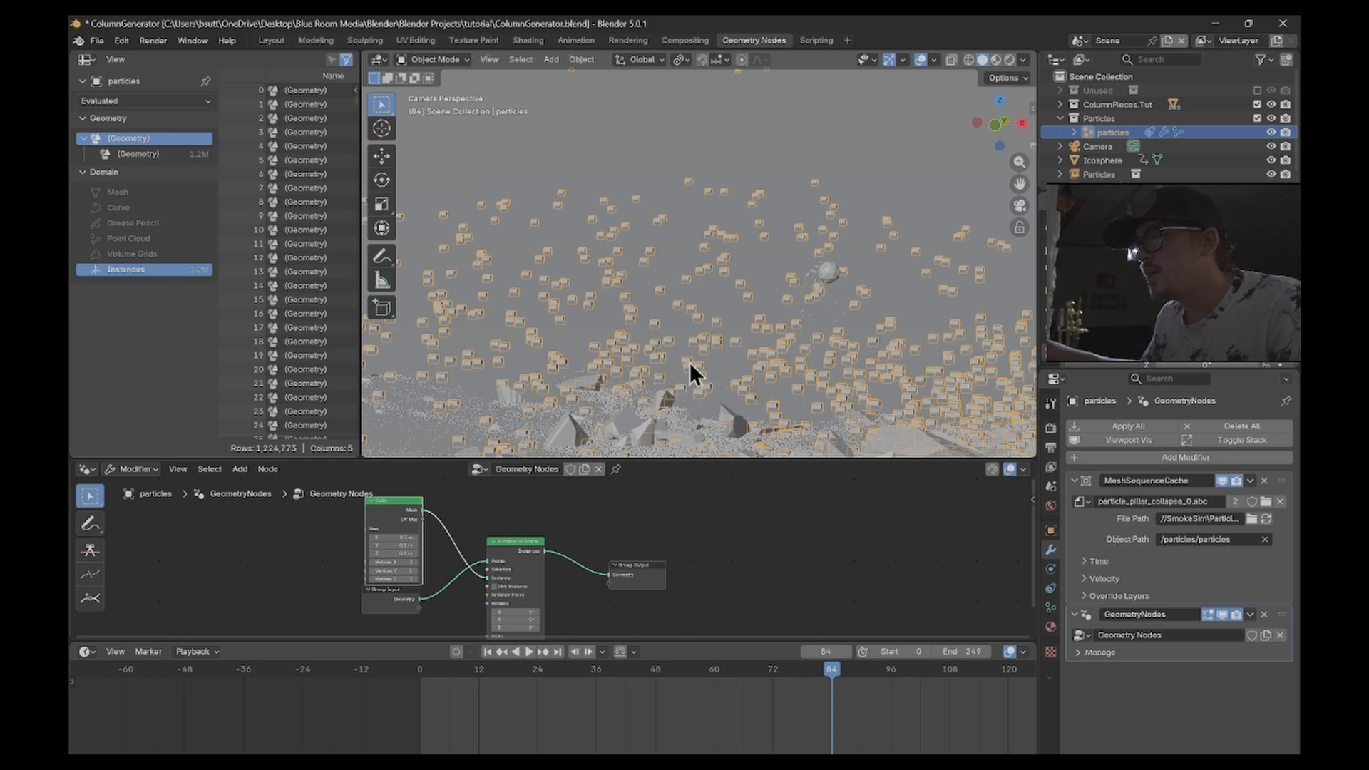
key("KP_0")
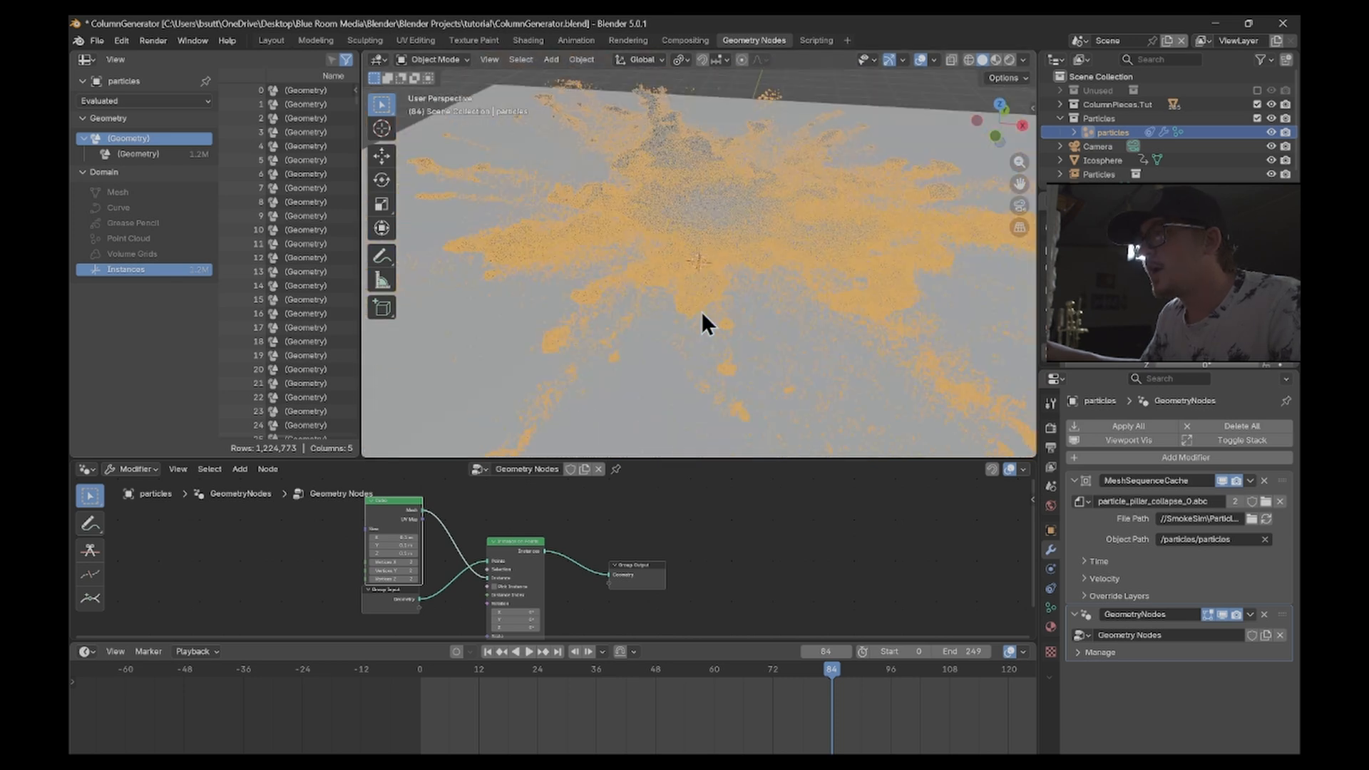
scroll(702, 311, "up", 5)
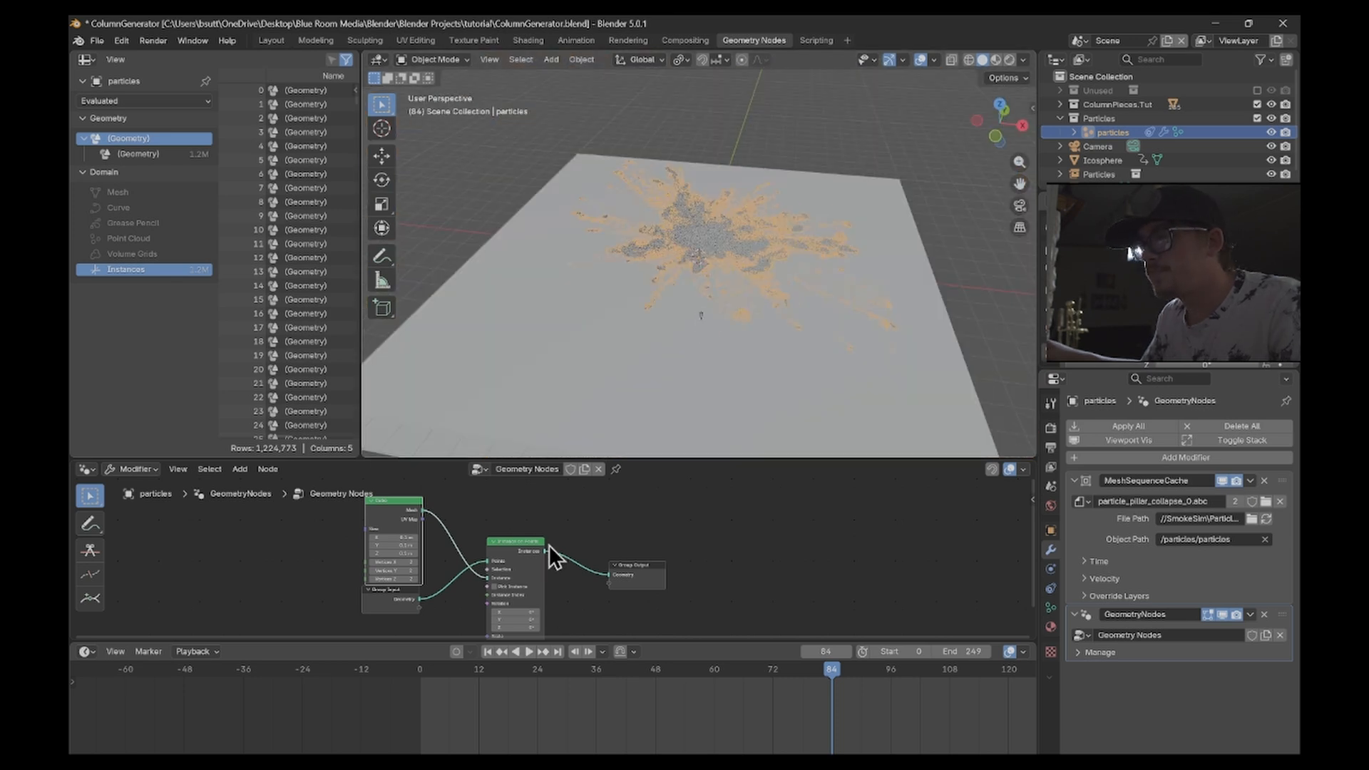
scroll(592, 572, "up", 2)
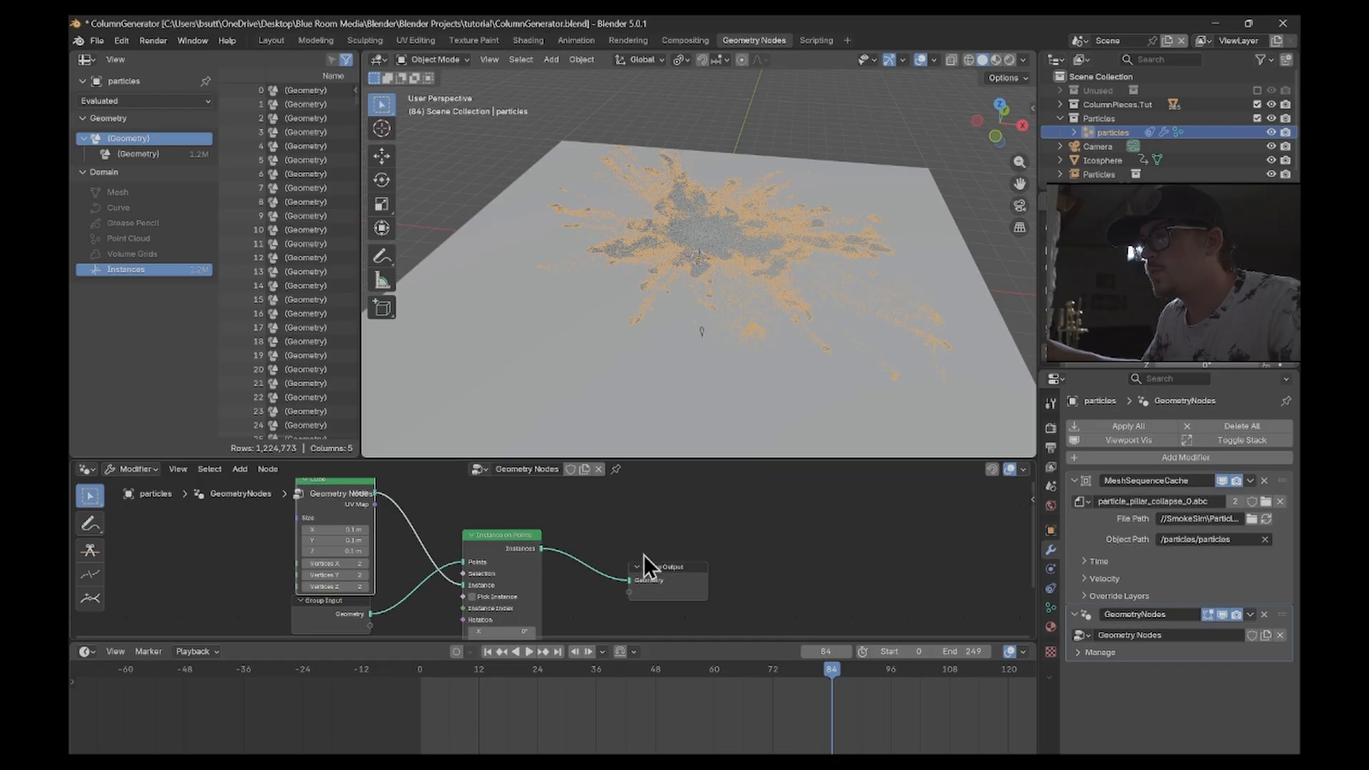
- Replace the Cube mesh node with a Cone node feeding the Instance input of Instance on Points
middle_click_drag(648, 538, 725, 505)
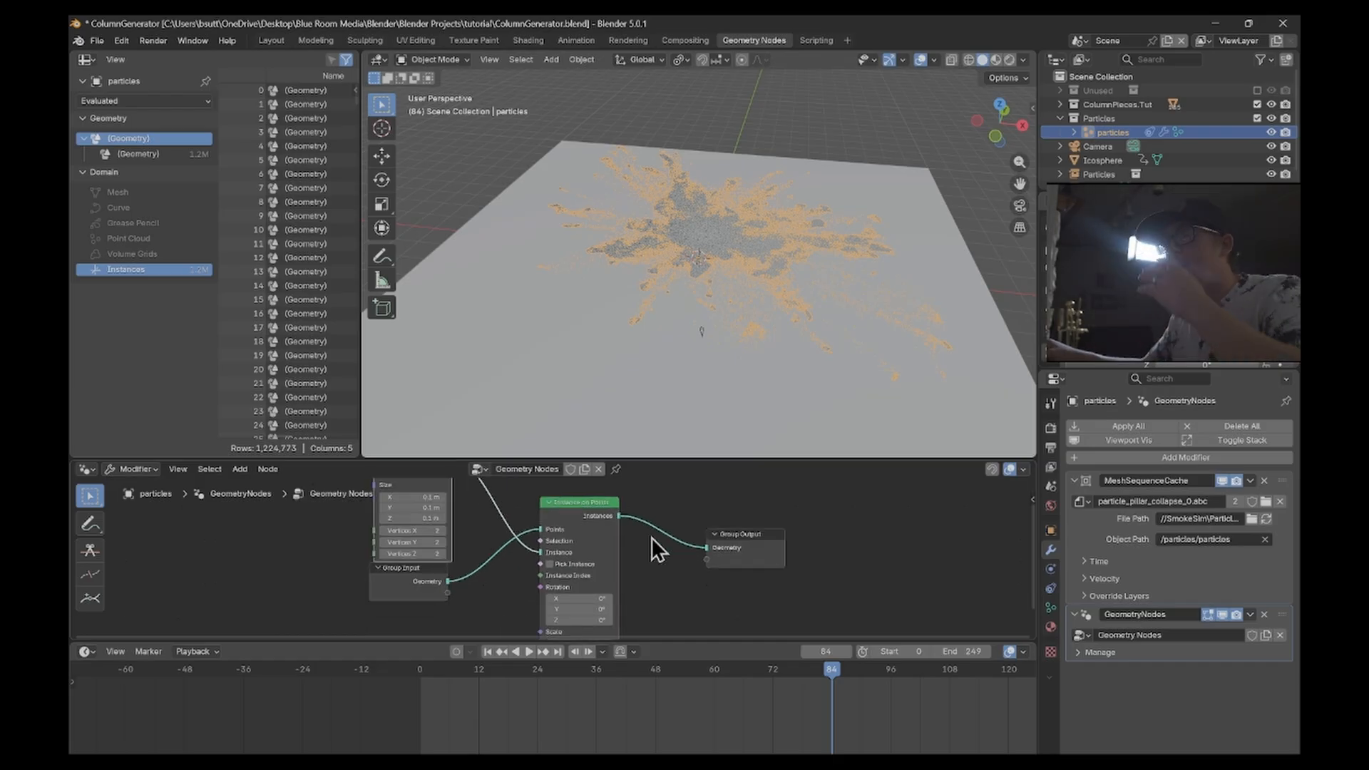
scroll(555, 558, "up", 1)
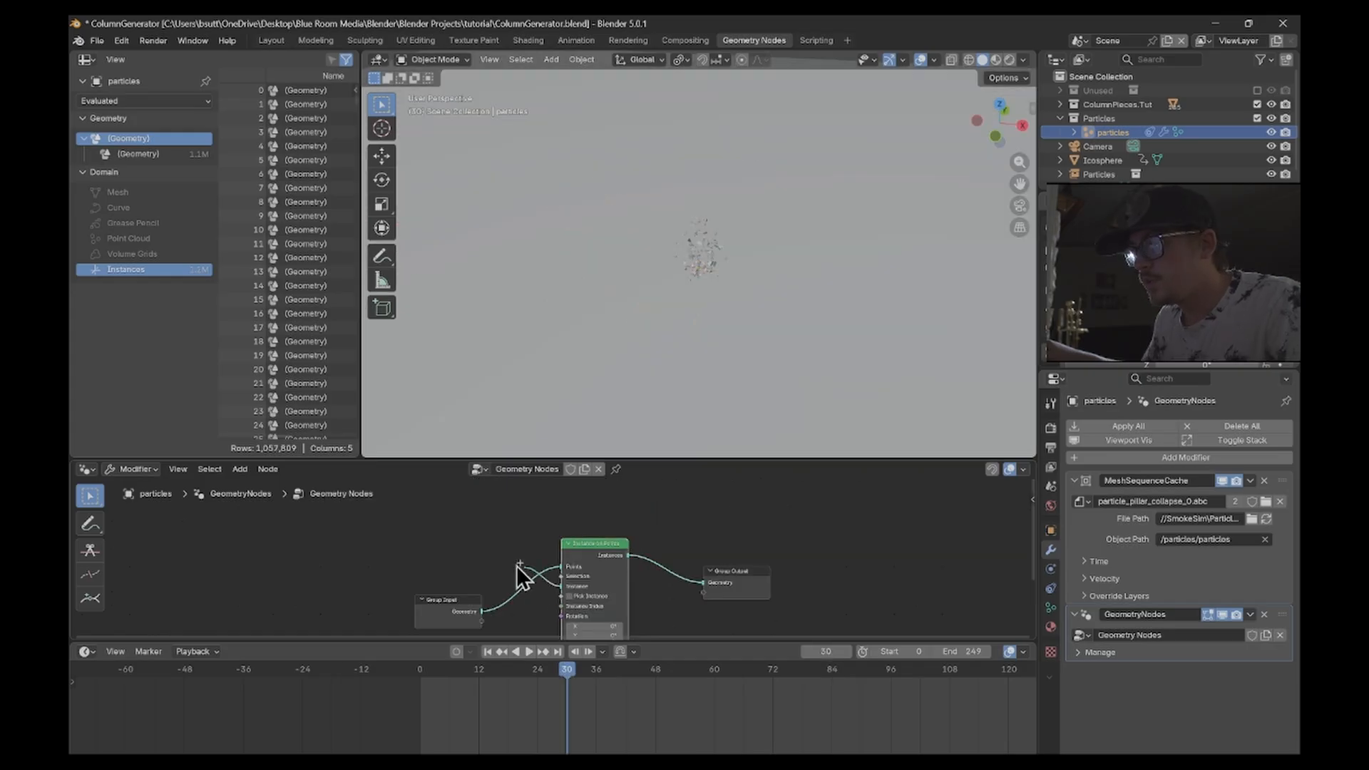
key("shift+a")
type("cone")
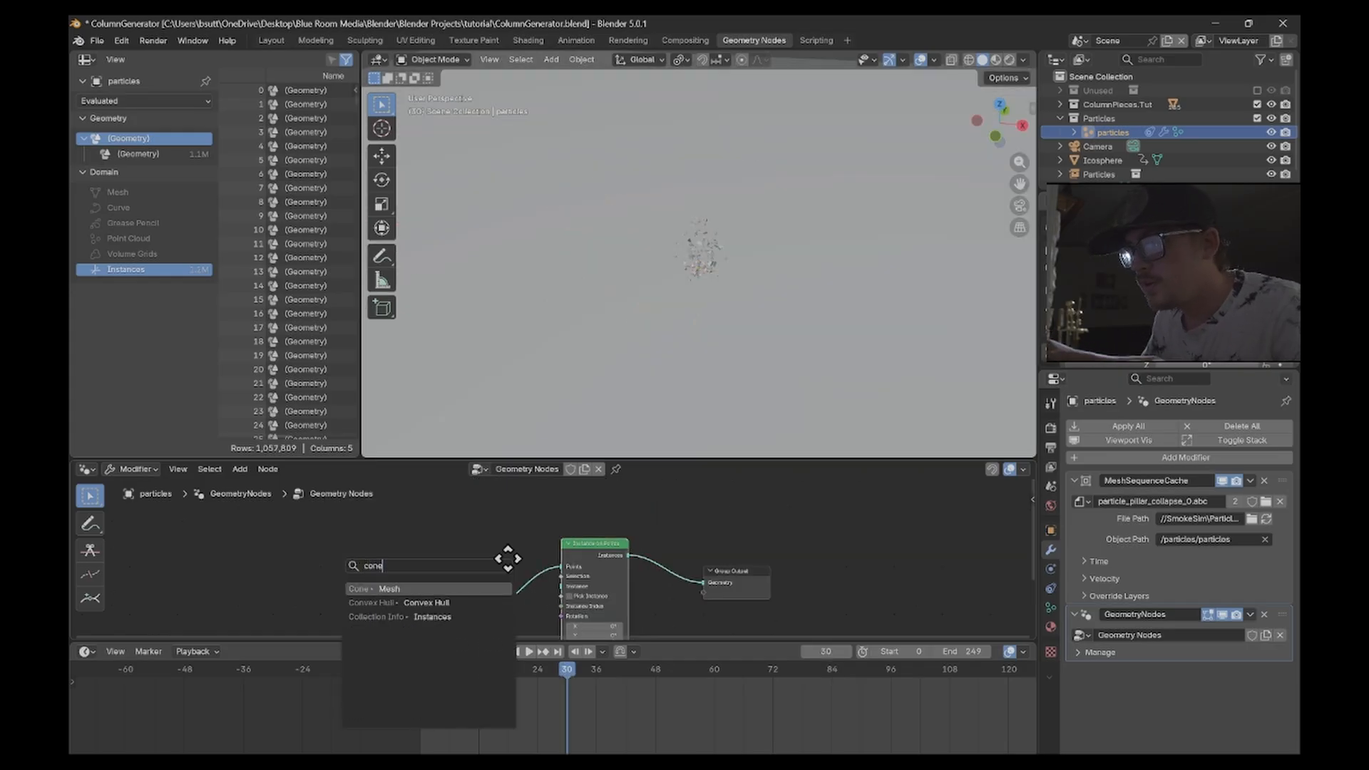
key("Return")
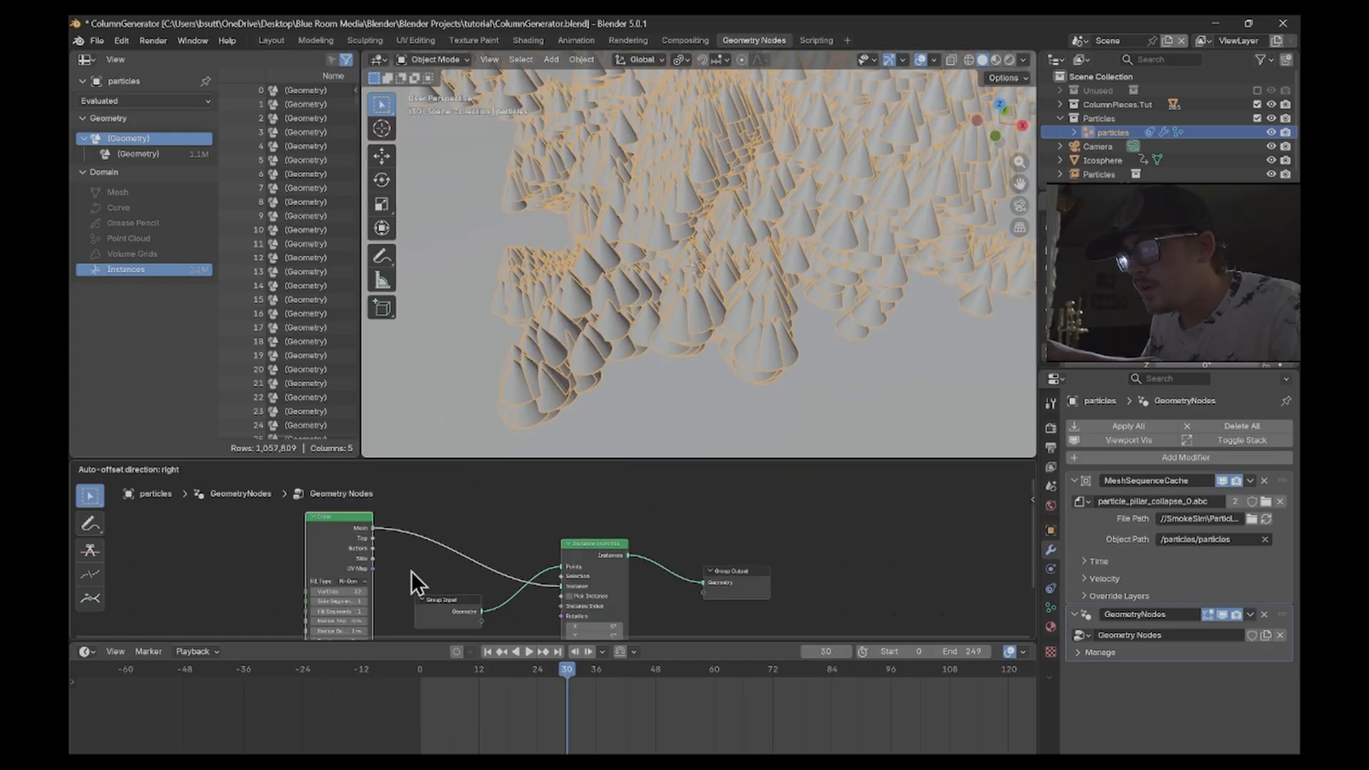
- Set the Cone node's Vertices to 3
scroll(511, 512, "up", 2)
middle_click_drag(511, 512, 642, 431)
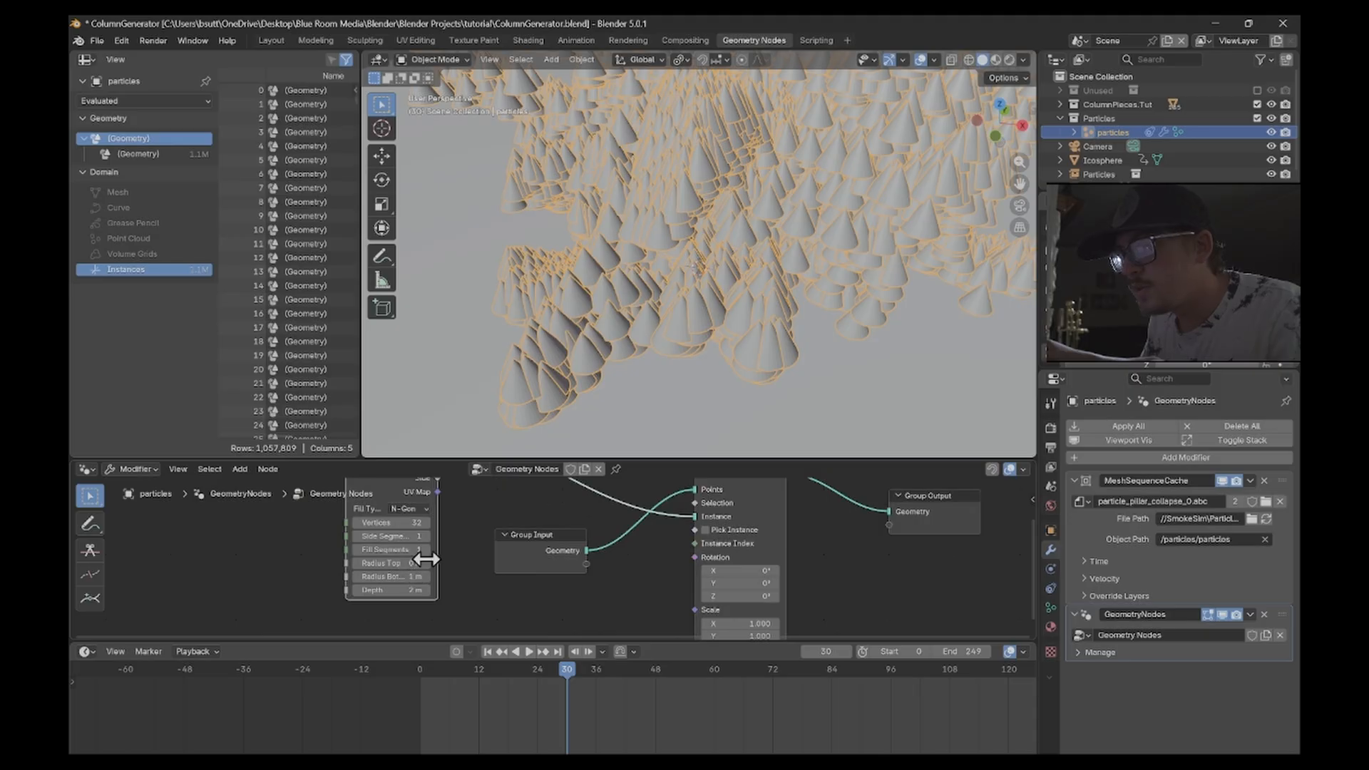
left_click(412, 523)
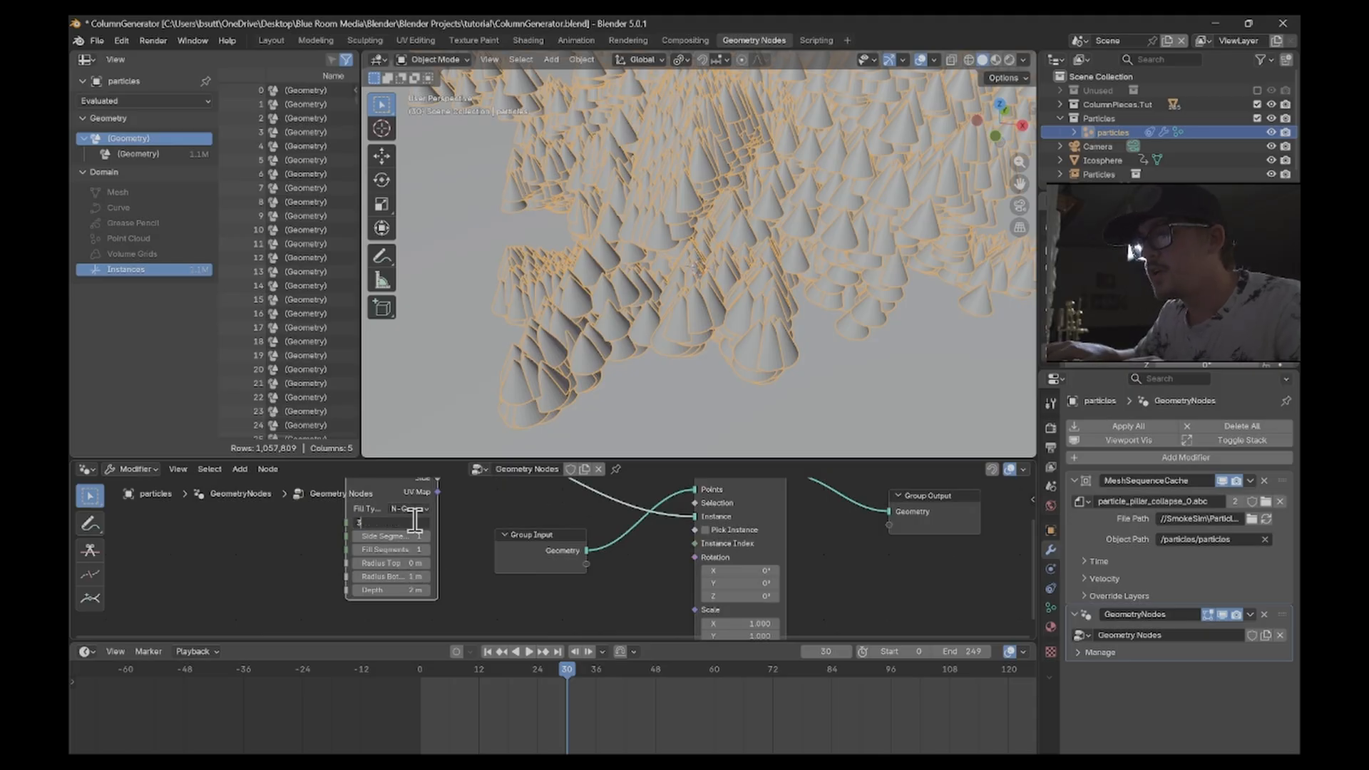
type("3")
key("Return")
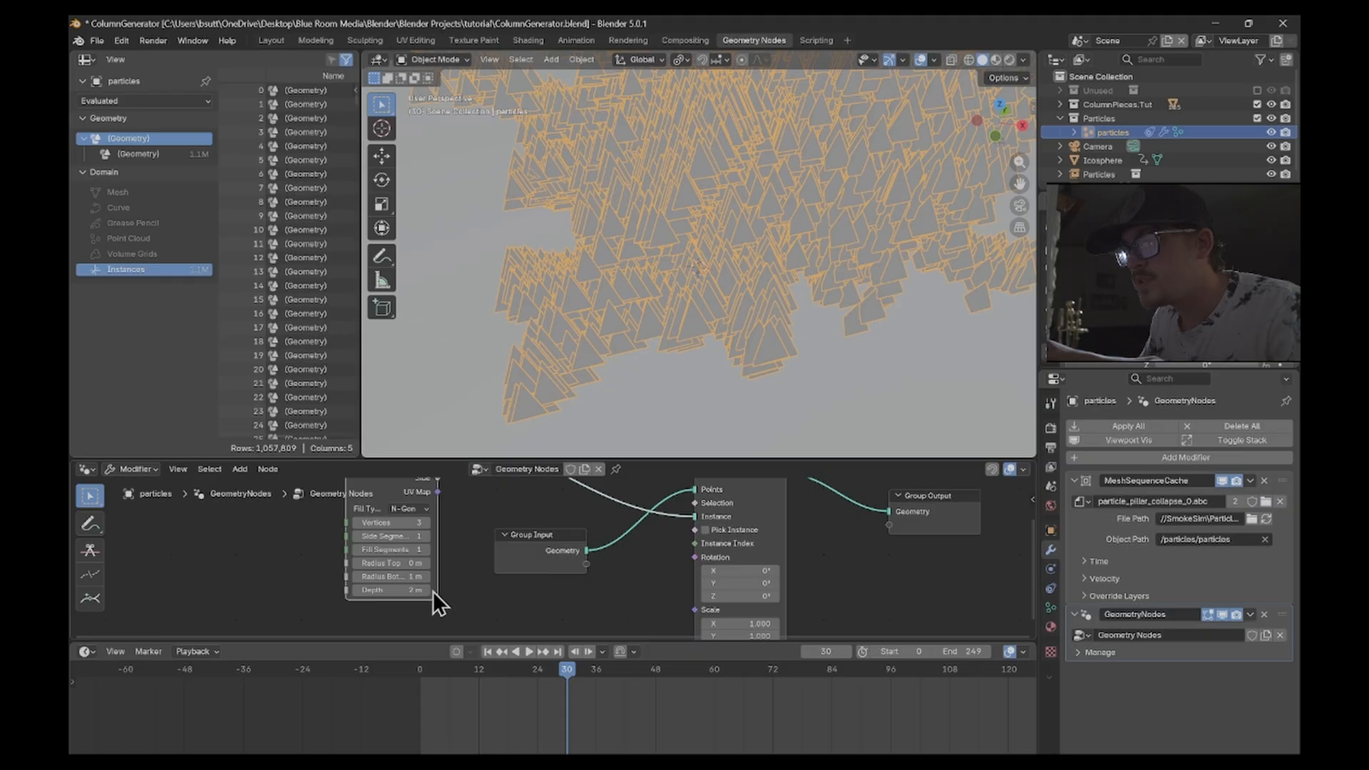
- Set the Scale of Instance on Points to 0.01 on X, Y and Z
middle_click_drag(653, 584, 622, 478)
scroll(662, 572, "down", 1)
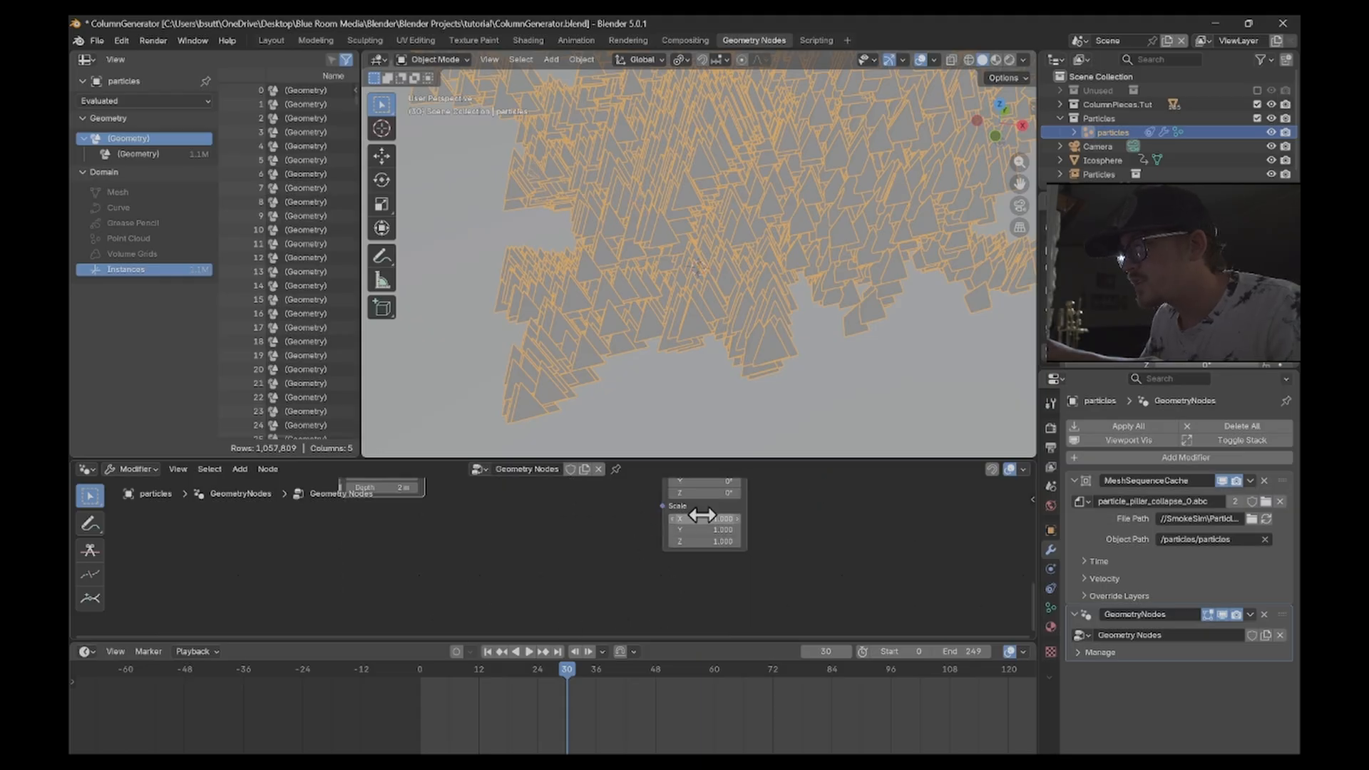
left_click_drag(703, 516, 703, 541)
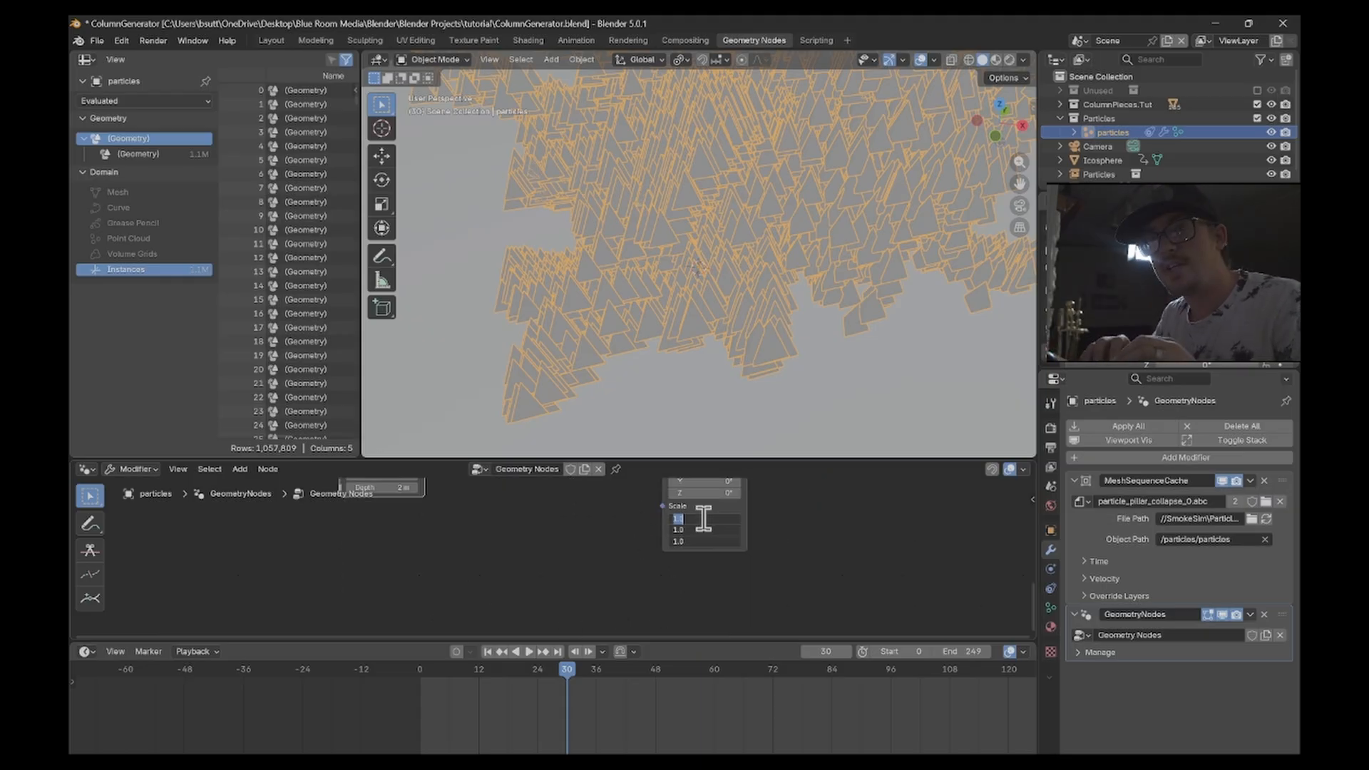
type("0.01")
key("Return")
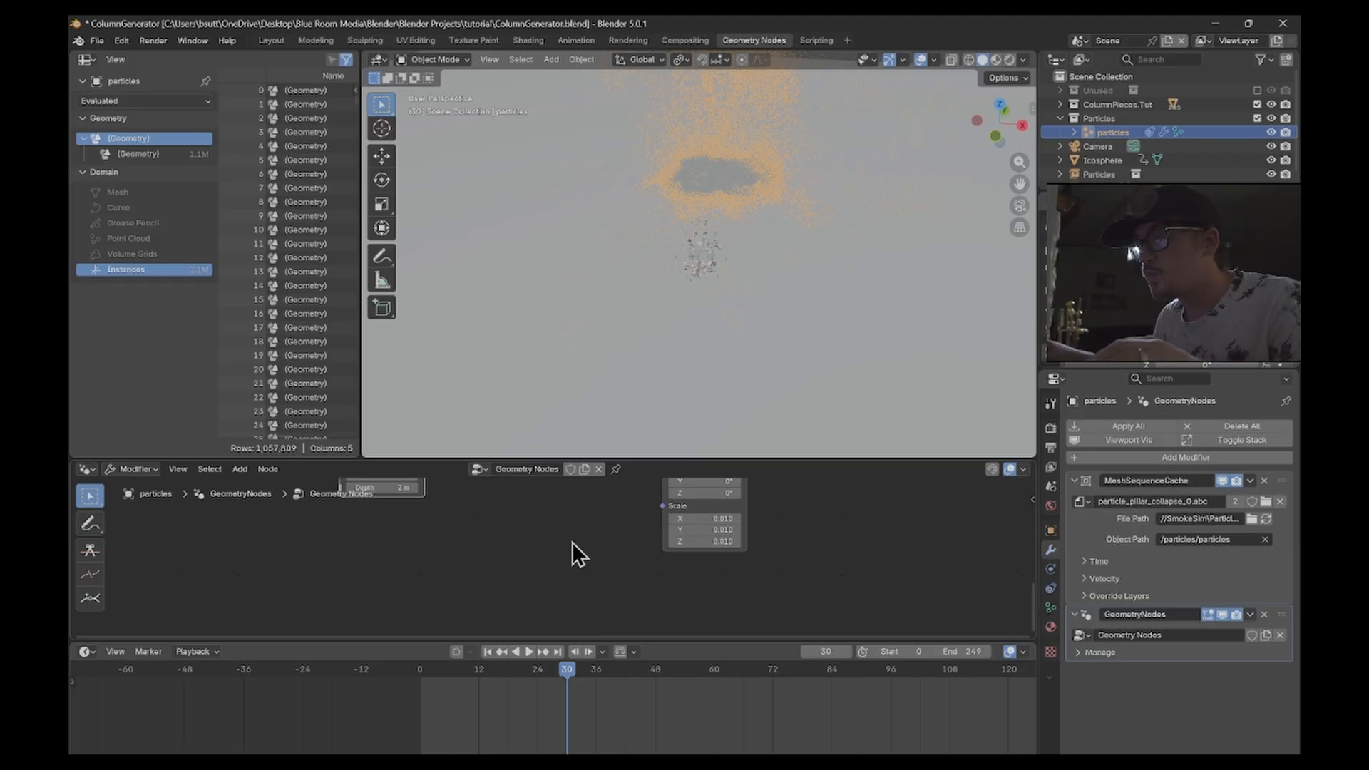
- Examine the instanced cones up close and through the camera, playing the collapse on to frame 61
scroll(572, 542, "up", 2)
middle_click_drag(619, 539, 655, 581)
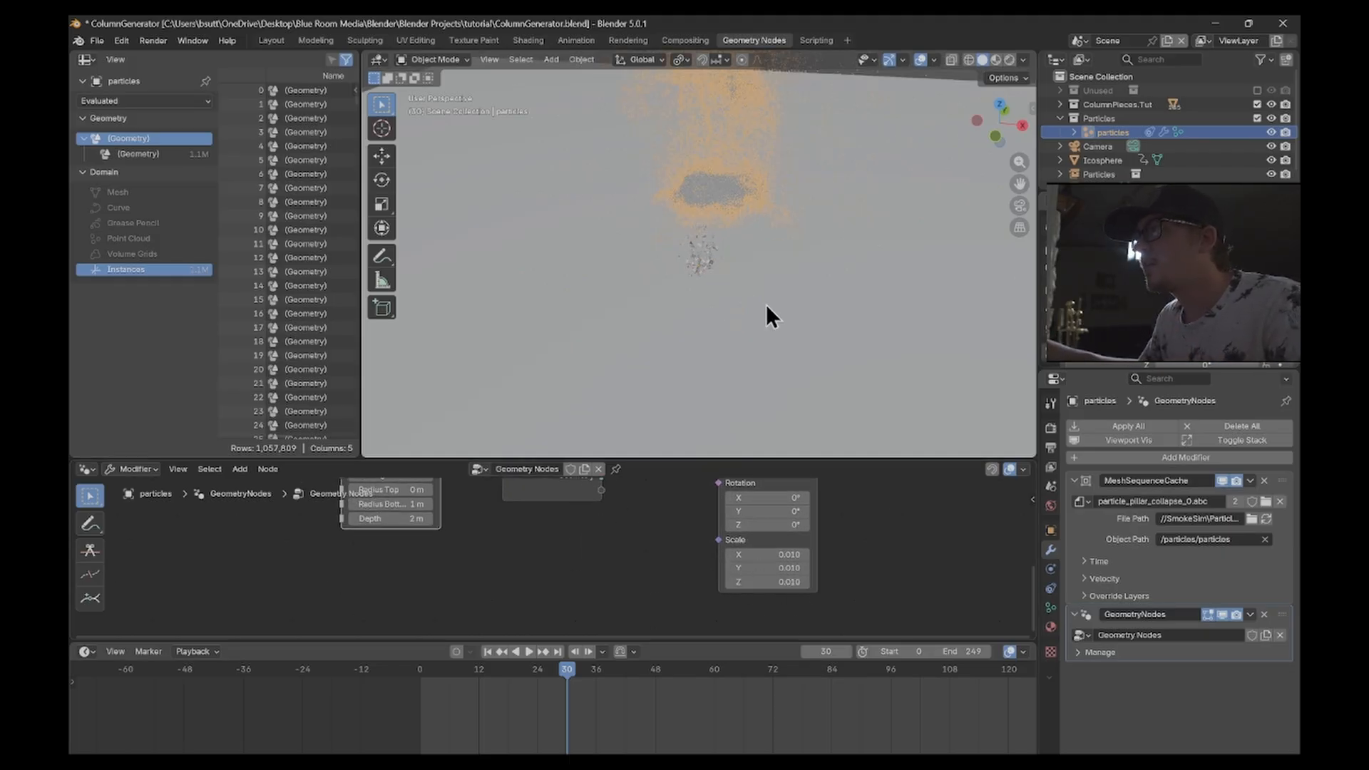
scroll(766, 304, "up", 4)
middle_click_drag(743, 100, 739, 191, "shift")
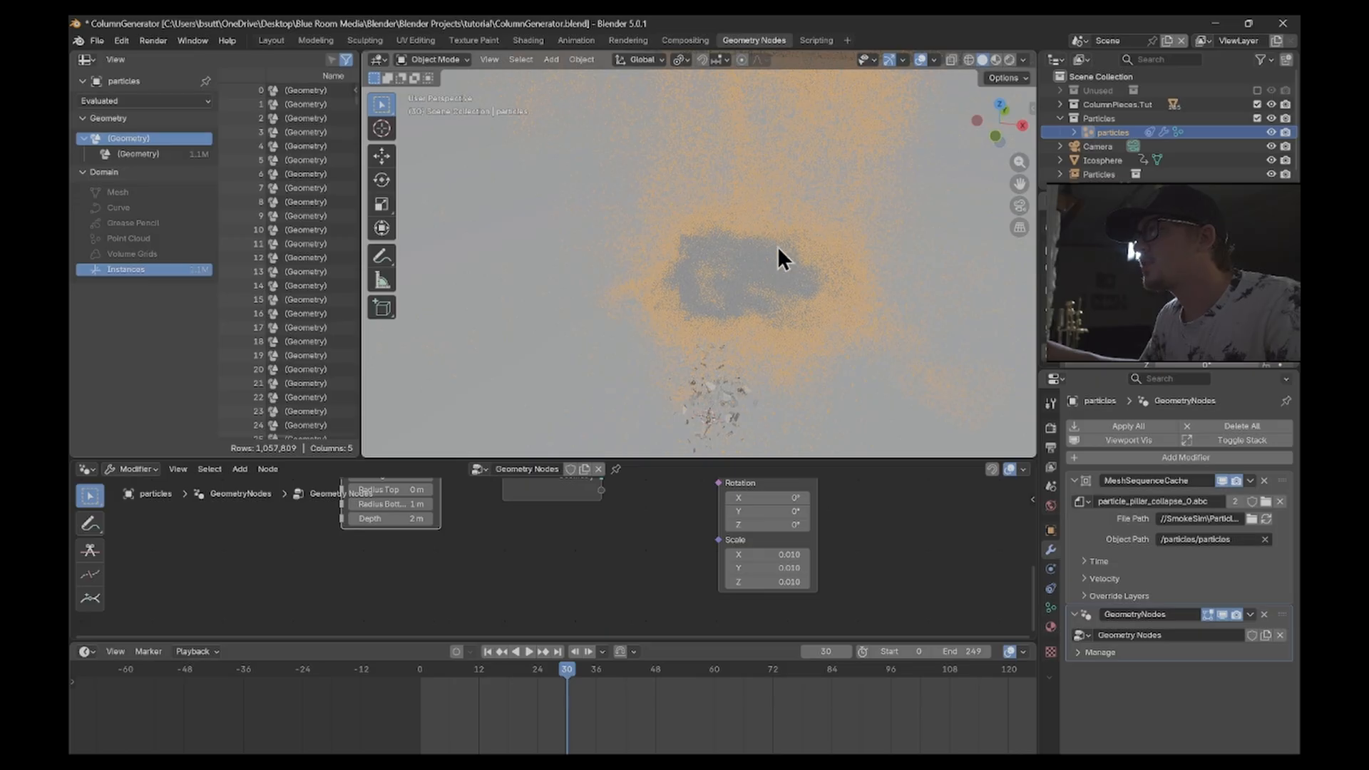
scroll(773, 311, "up", 3)
middle_click_drag(773, 311, 785, 242)
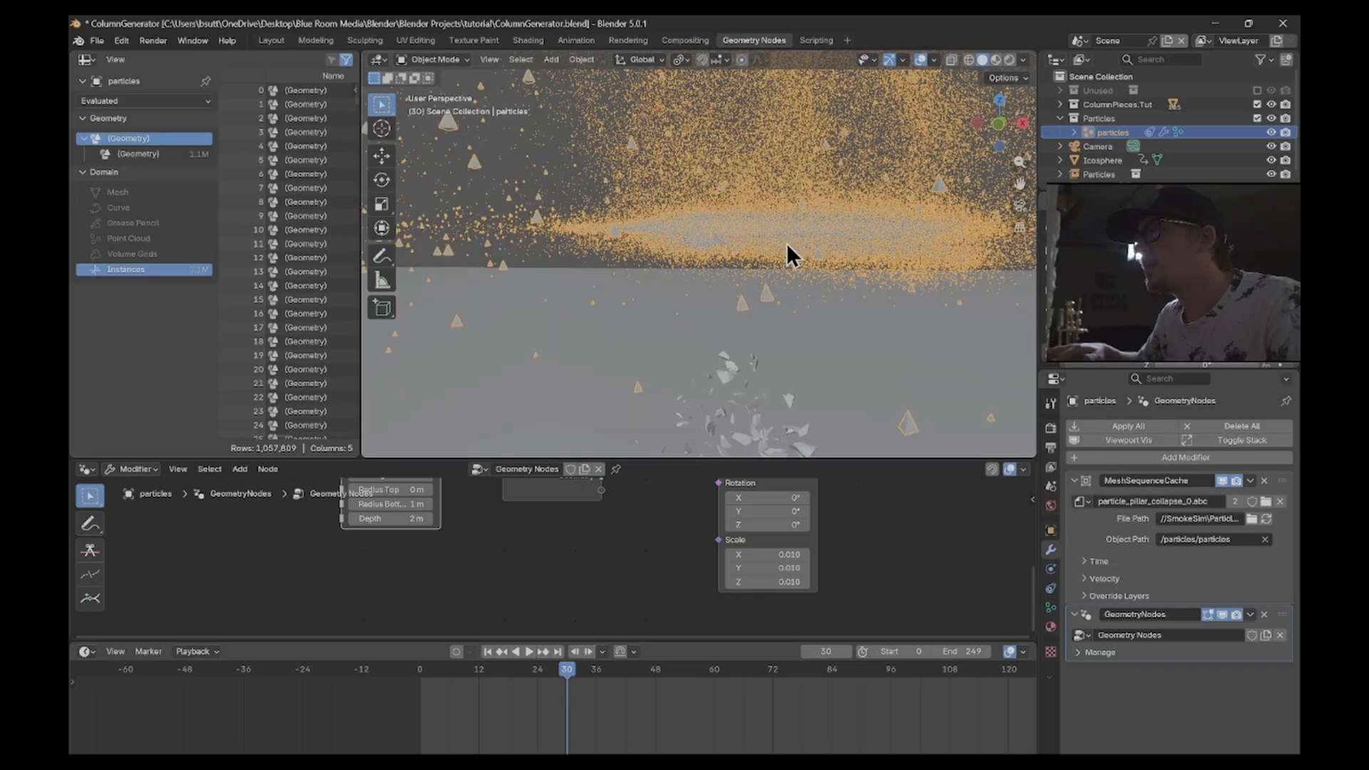
key("KP_0")
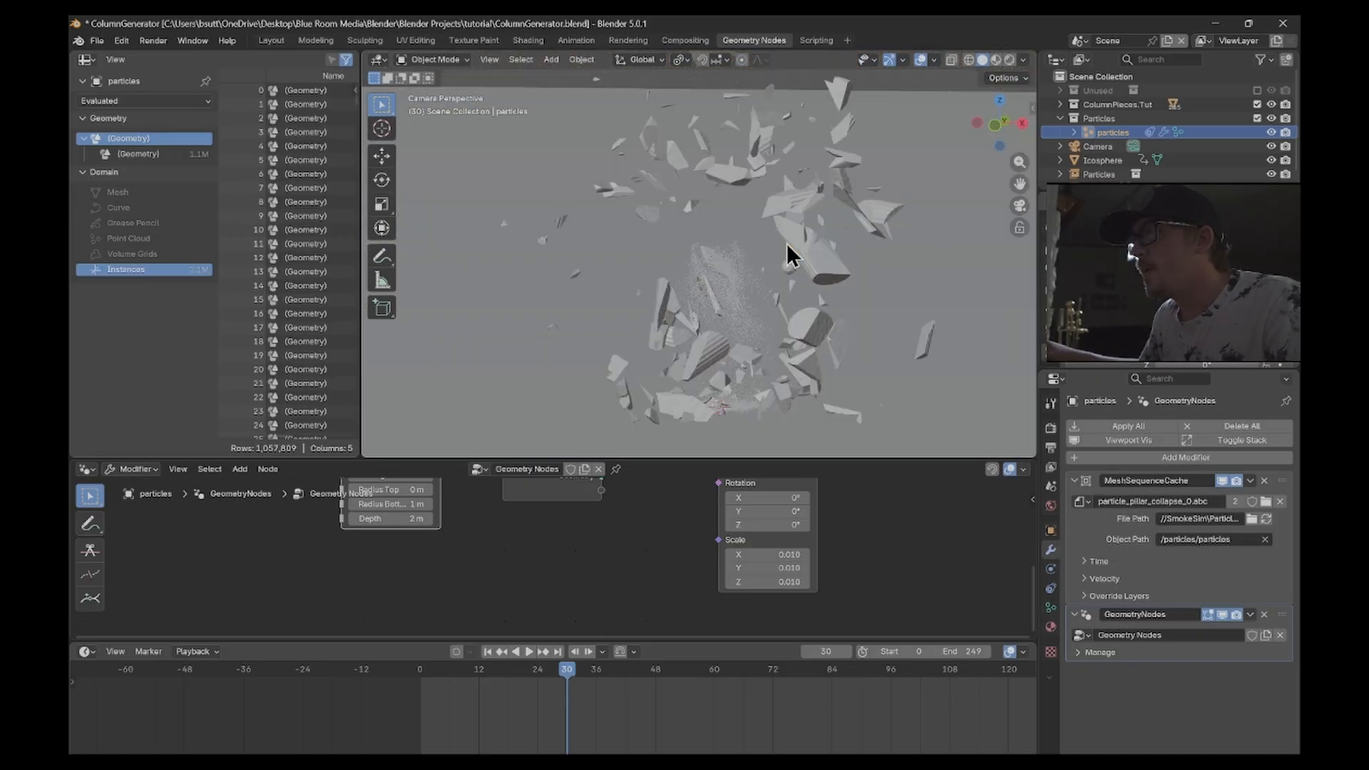
scroll(802, 337, "down", 3)
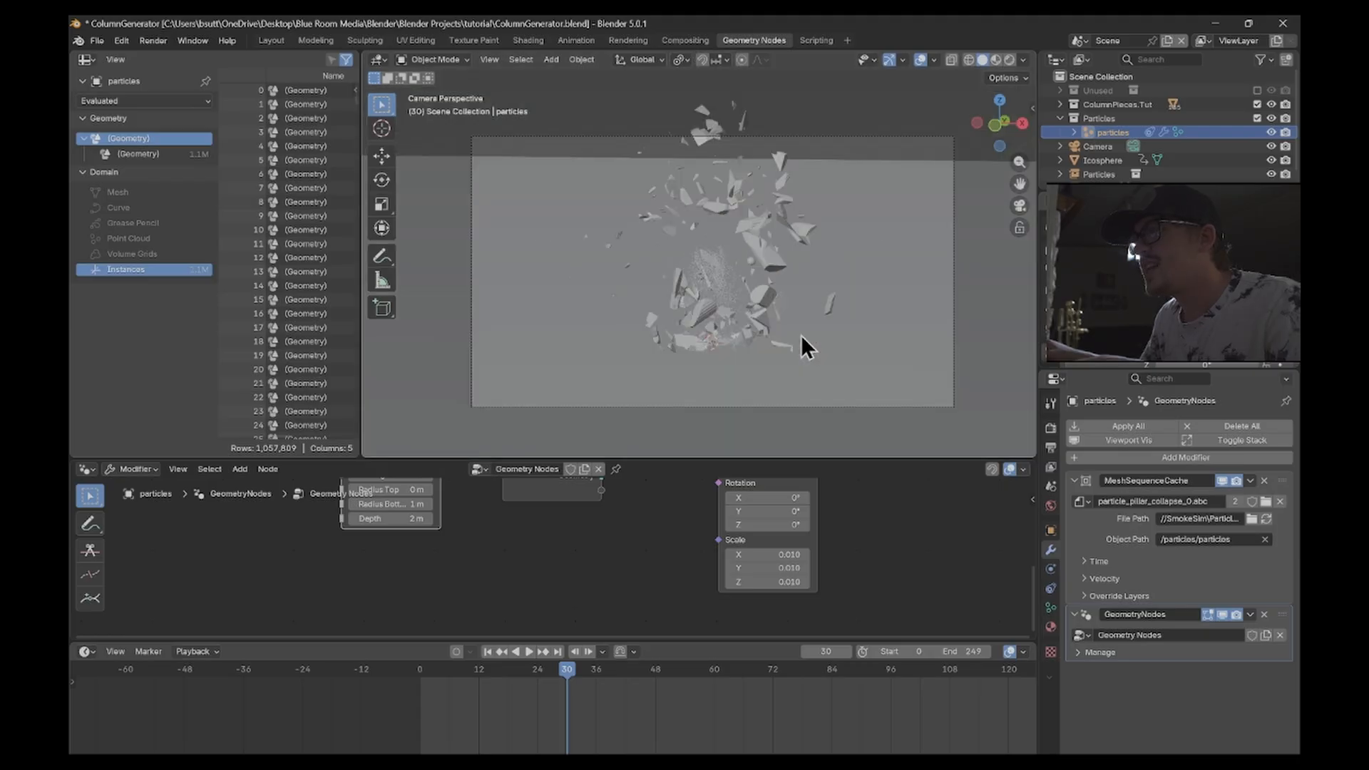
key("space")
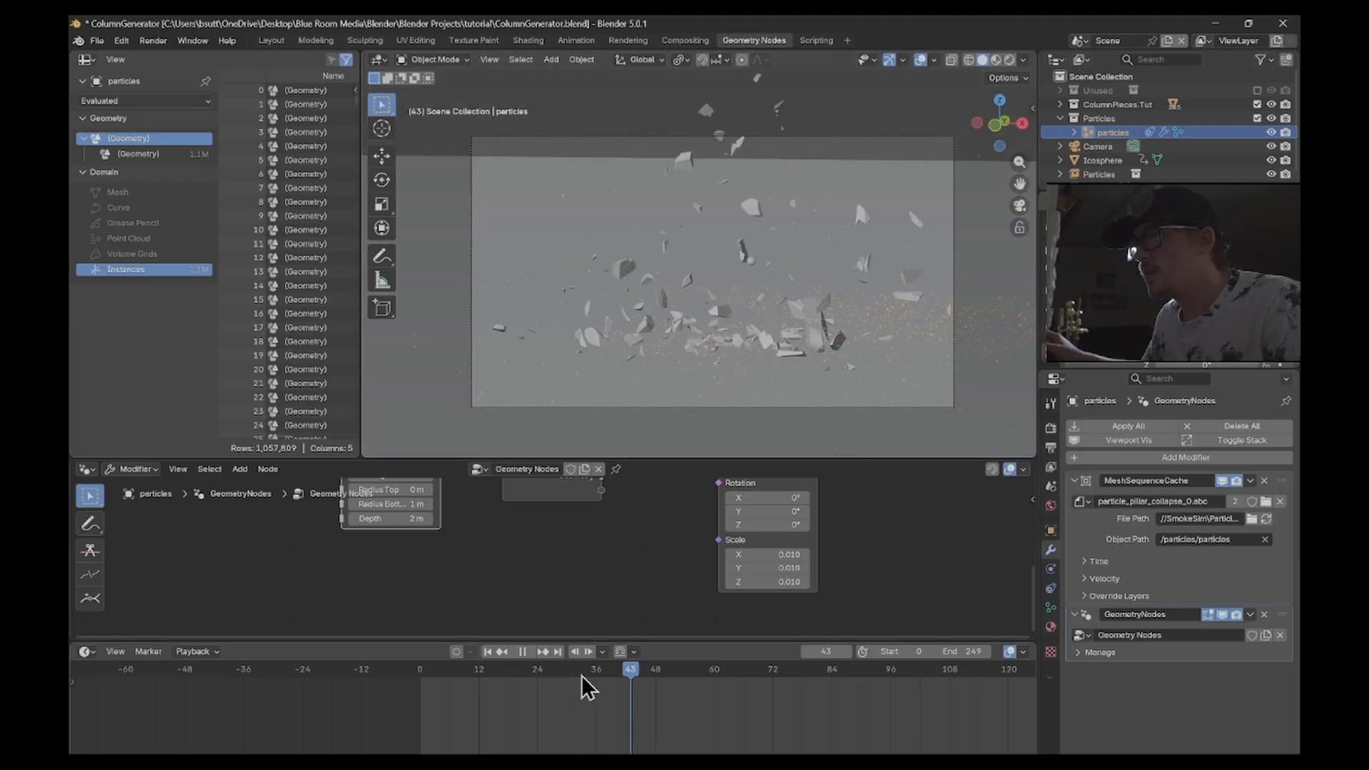
key("space")
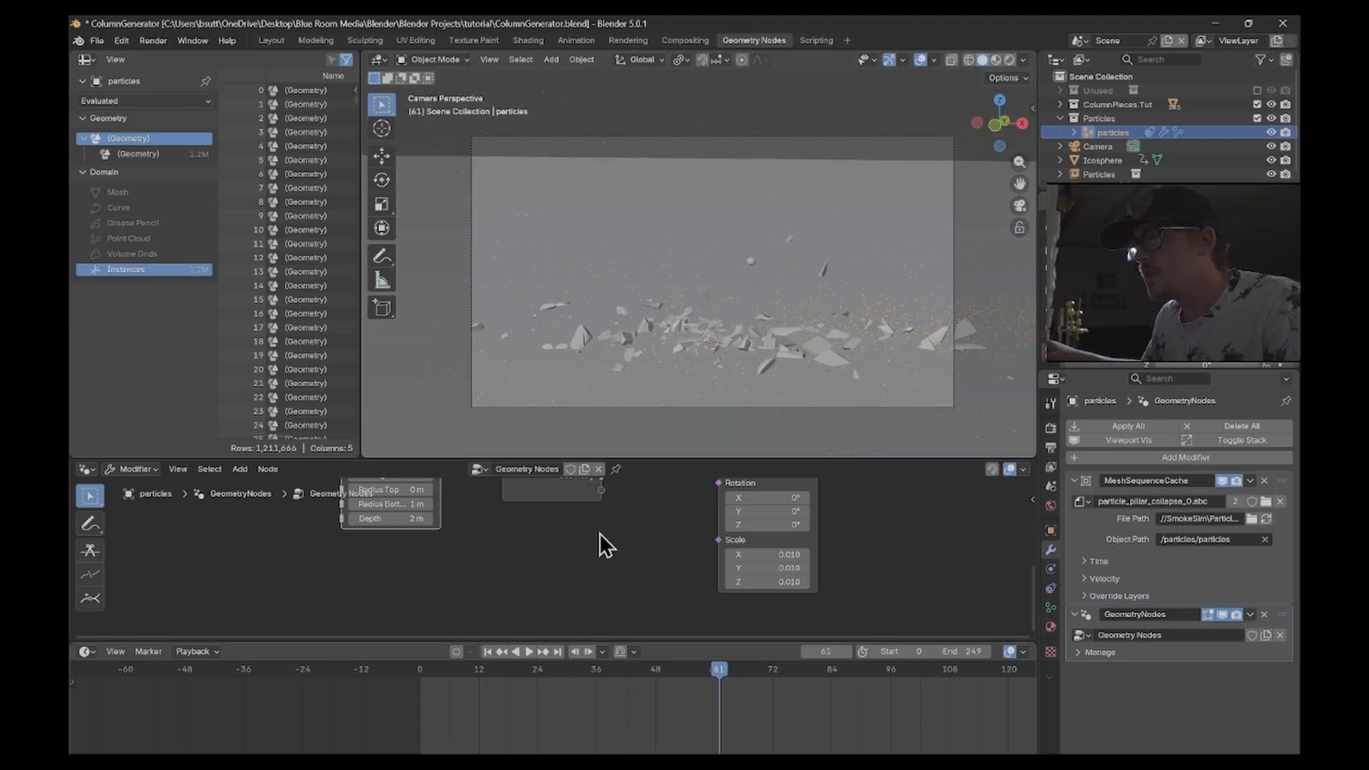
- Add a Switch node connected to the Selection input of Instance on Points and place it above that node
scroll(626, 576, "down", 3)
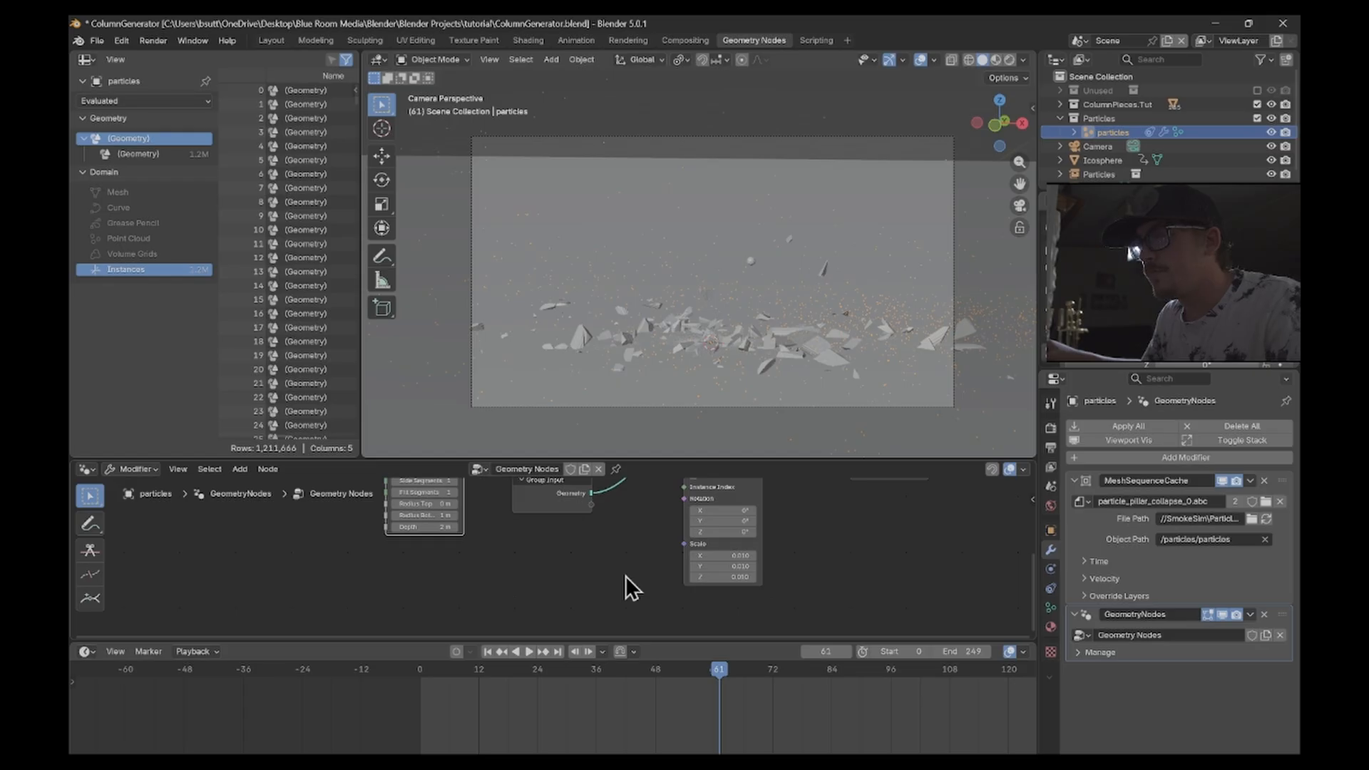
middle_click_drag(626, 575, 648, 640)
left_click_drag(705, 524, 670, 528)
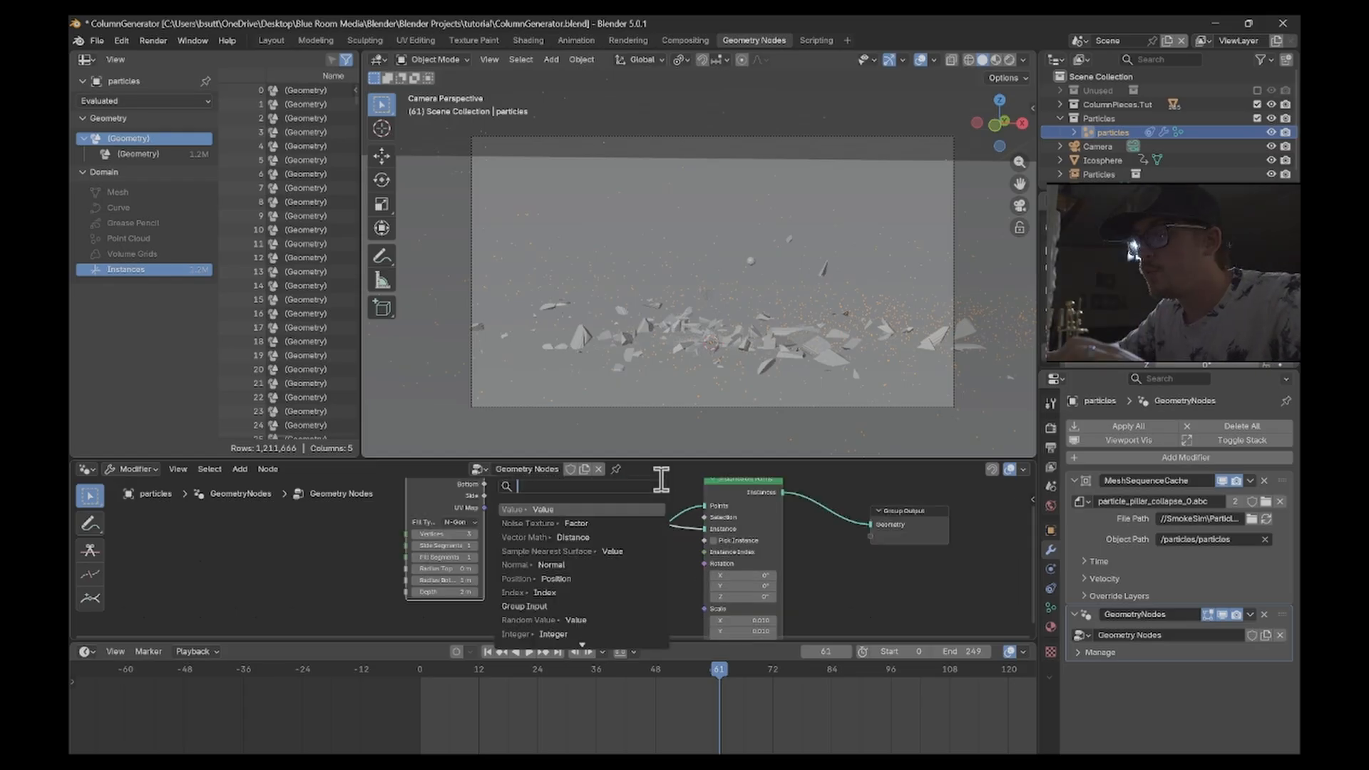
type("sw")
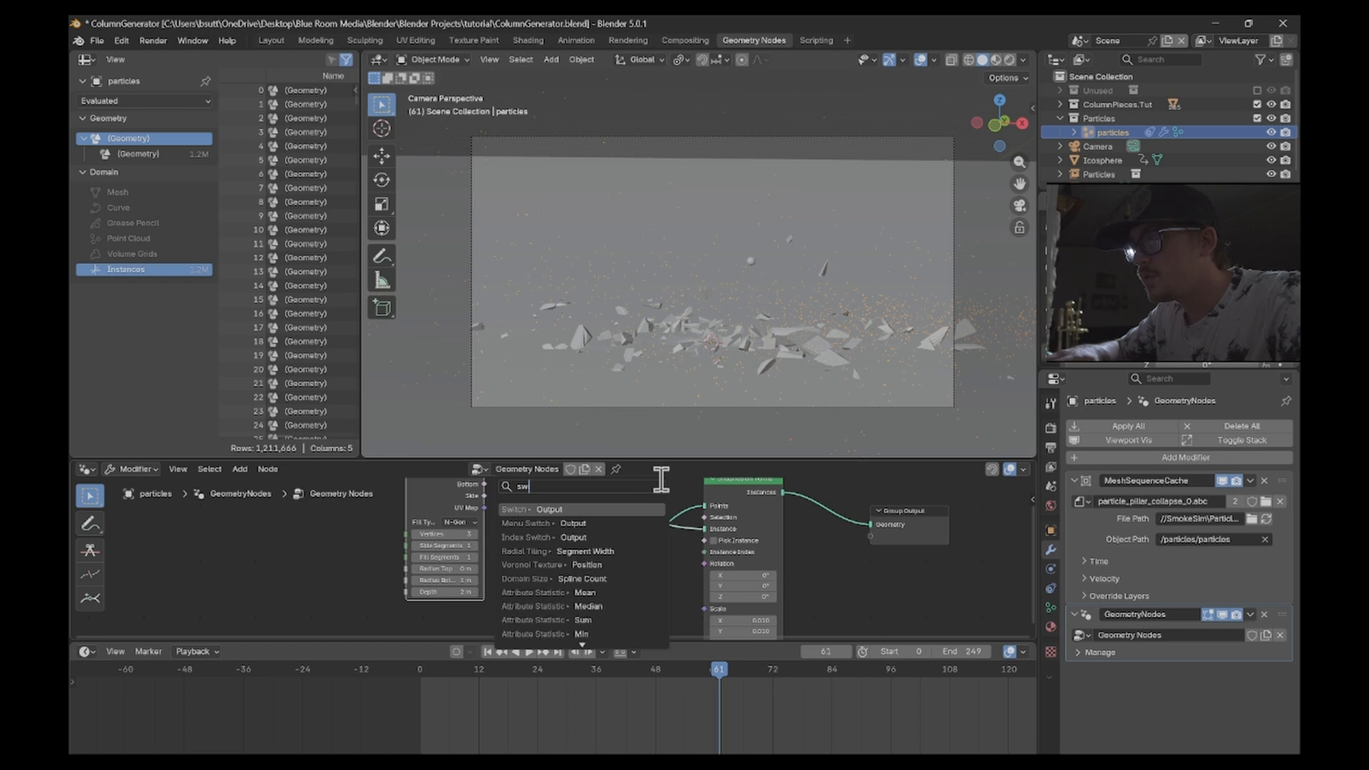
key("Return")
left_click(585, 495)
middle_click_drag(582, 497, 608, 591)
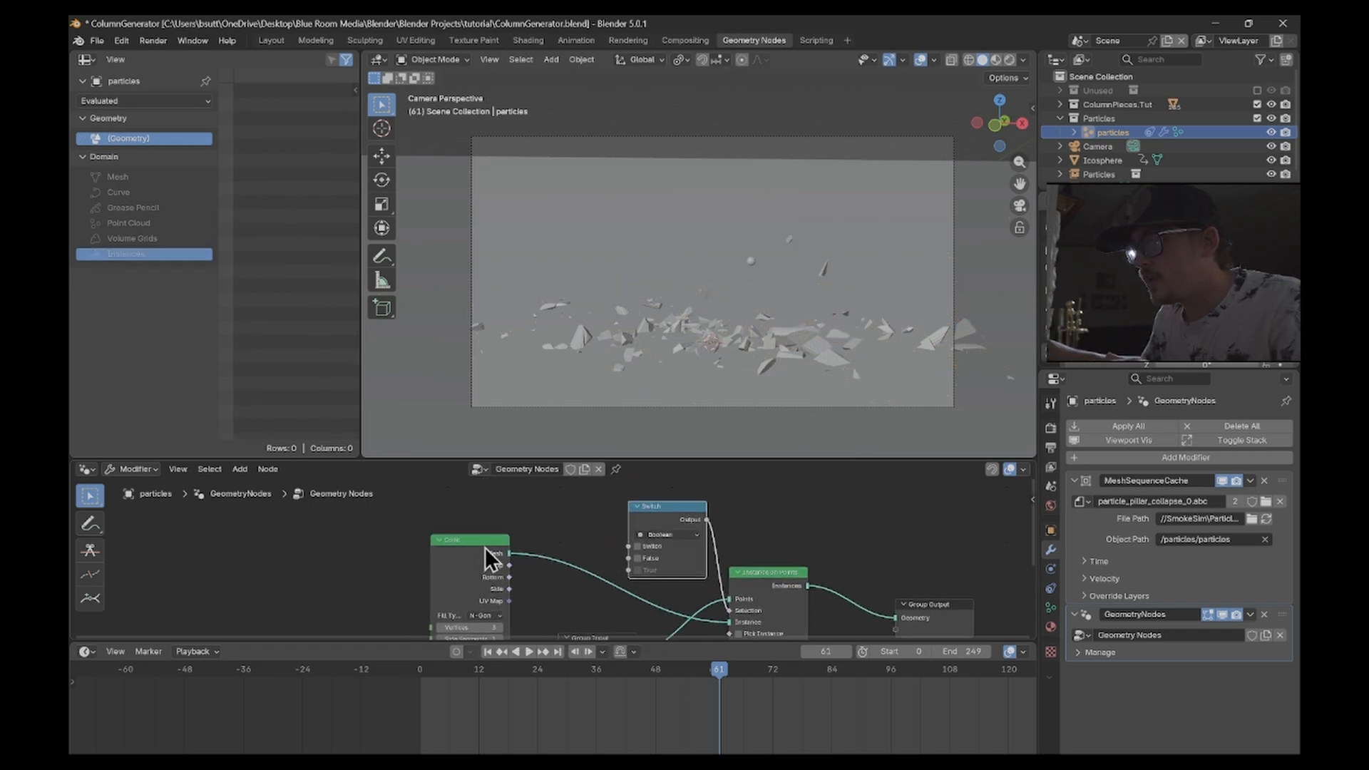
- Move the Cone node aside and add an Is Viewport node connected to the Switch node's Switch input
left_click_drag(484, 549, 431, 570)
left_click_drag(631, 550, 541, 497)
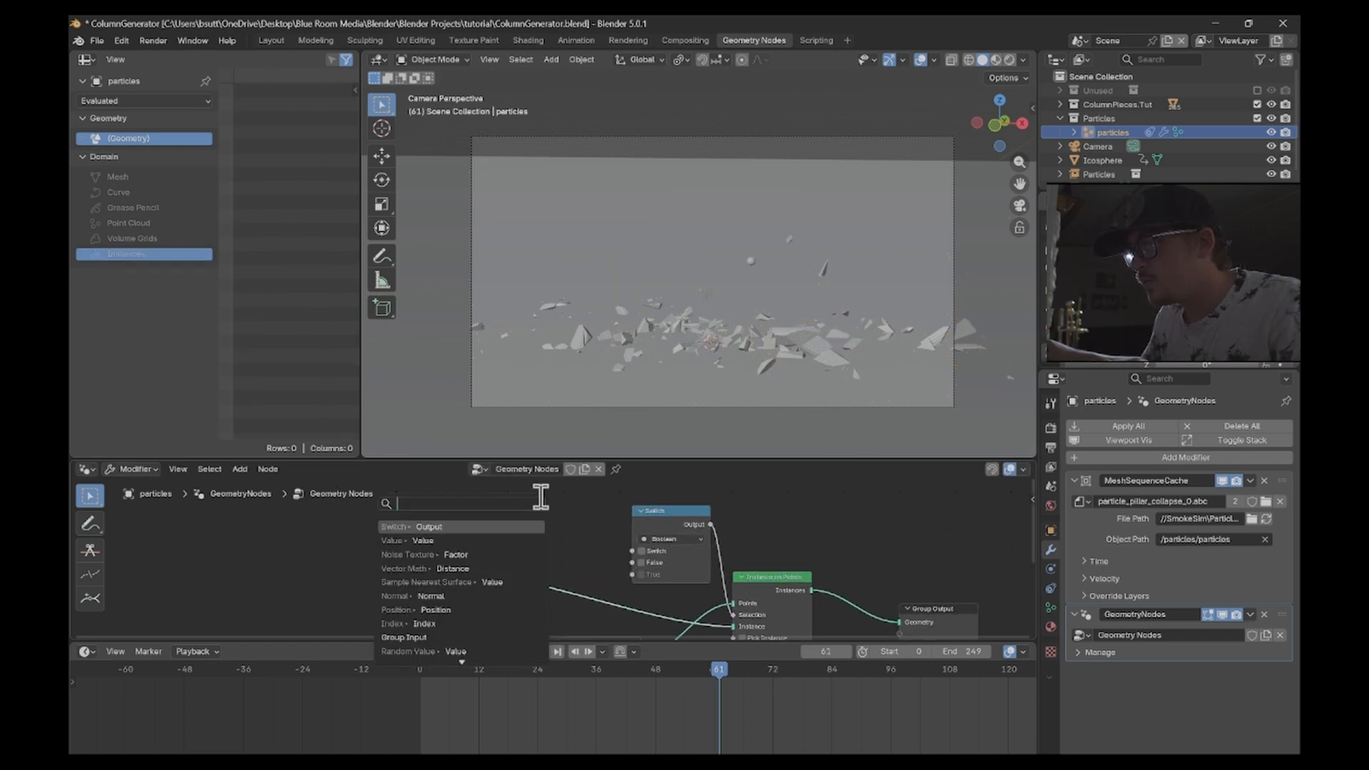
type("is vie")
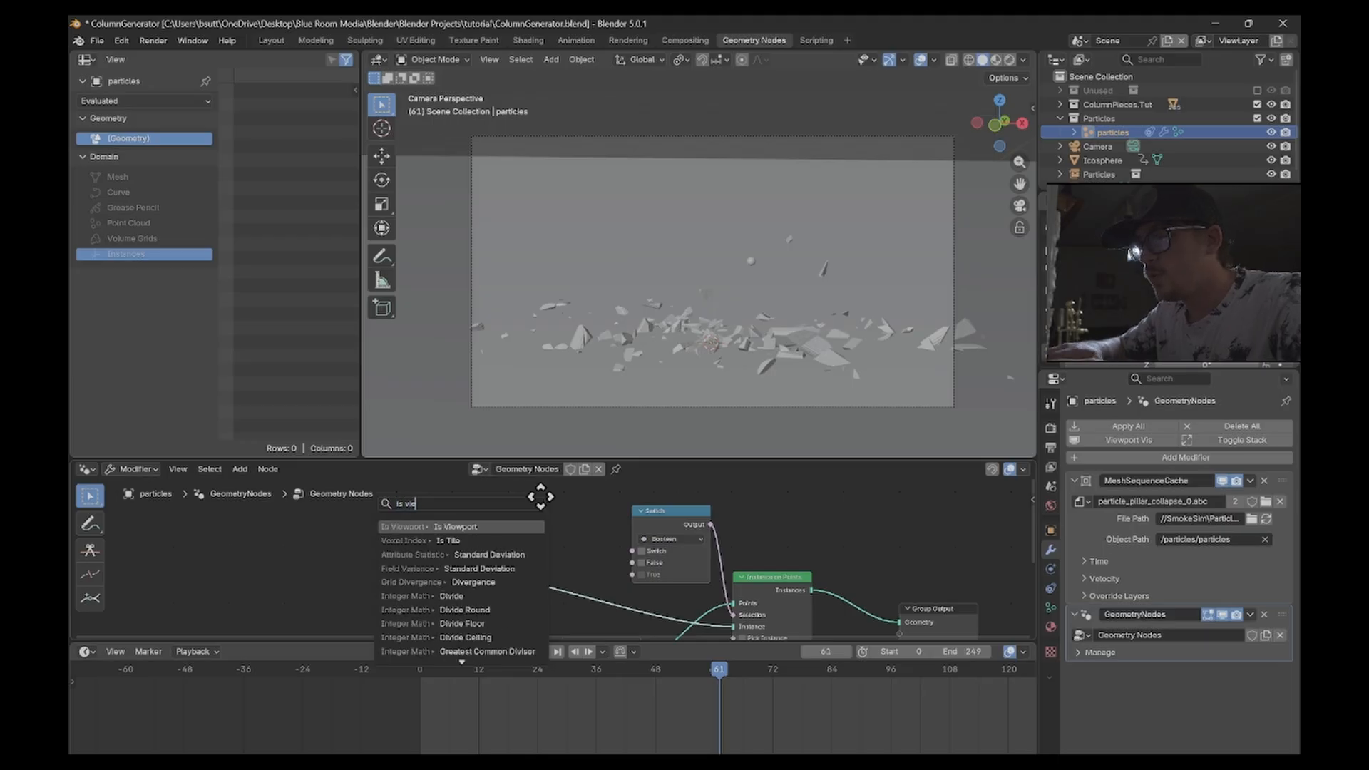
key("Return")
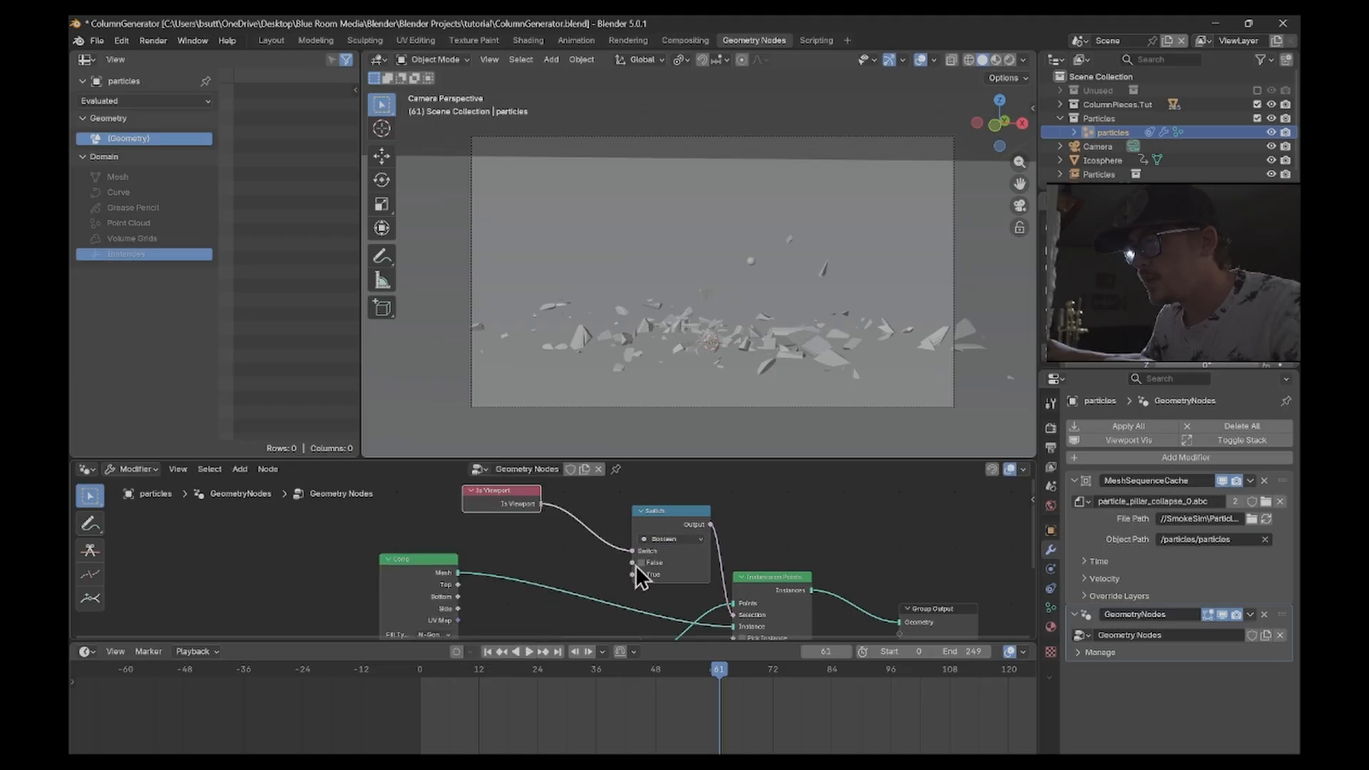
- Add a Boolean Random Value node connected to the Switch node's True input and move the Cone node clear of it
left_click_drag(632, 563, 550, 555)
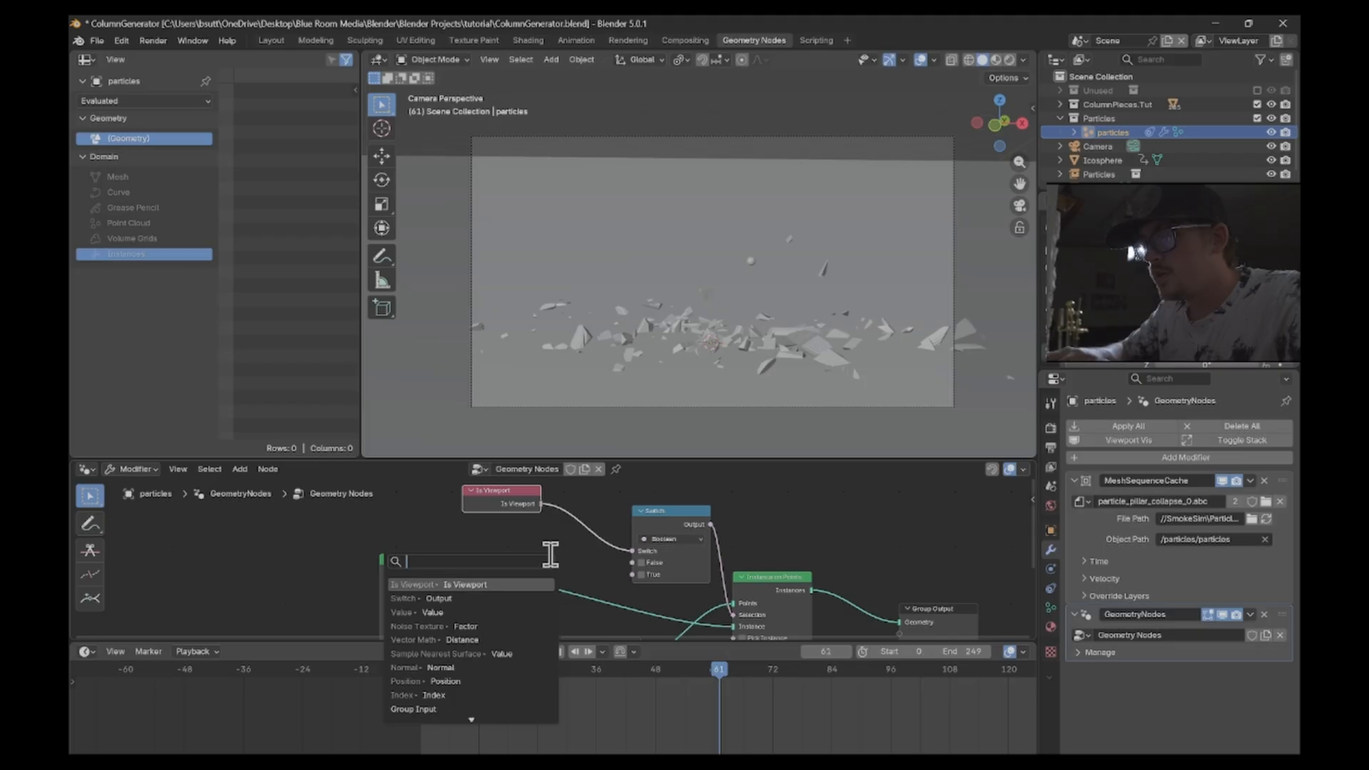
type("random")
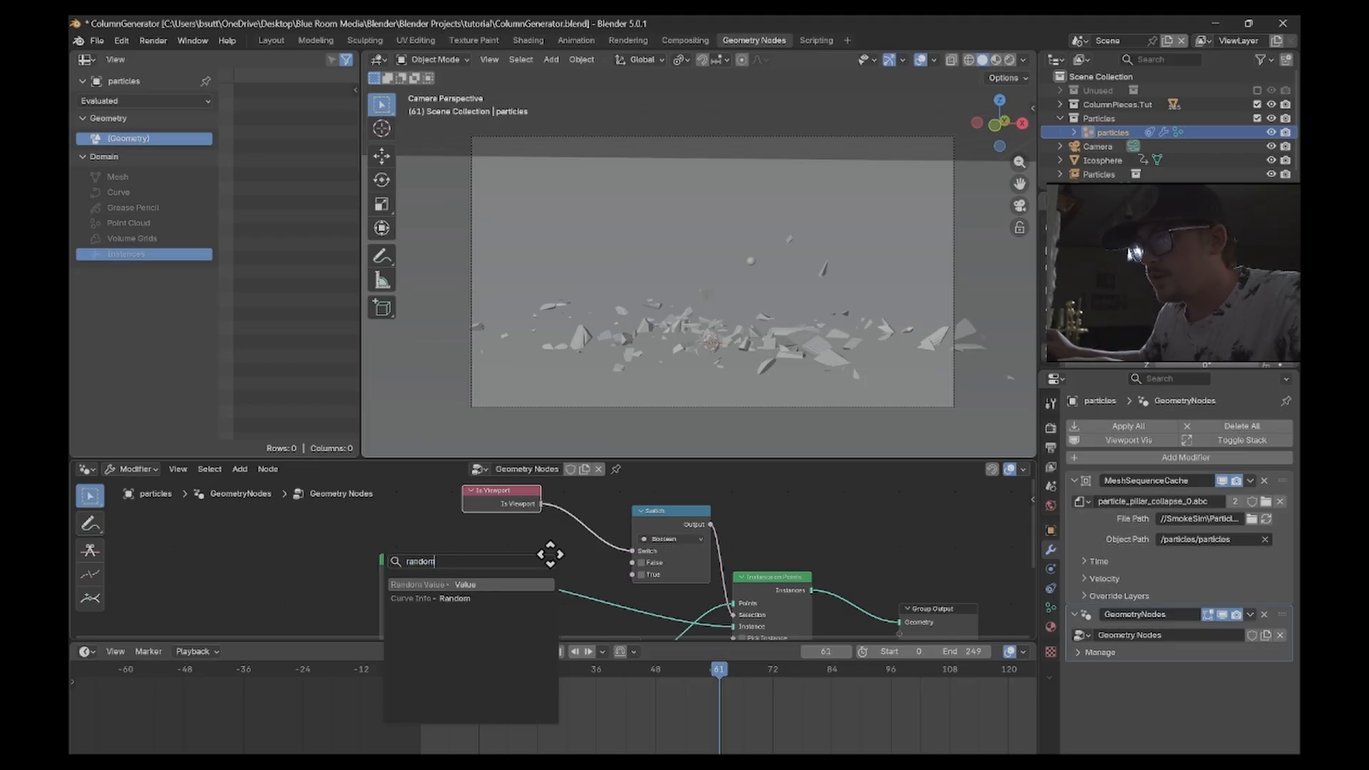
key("Return")
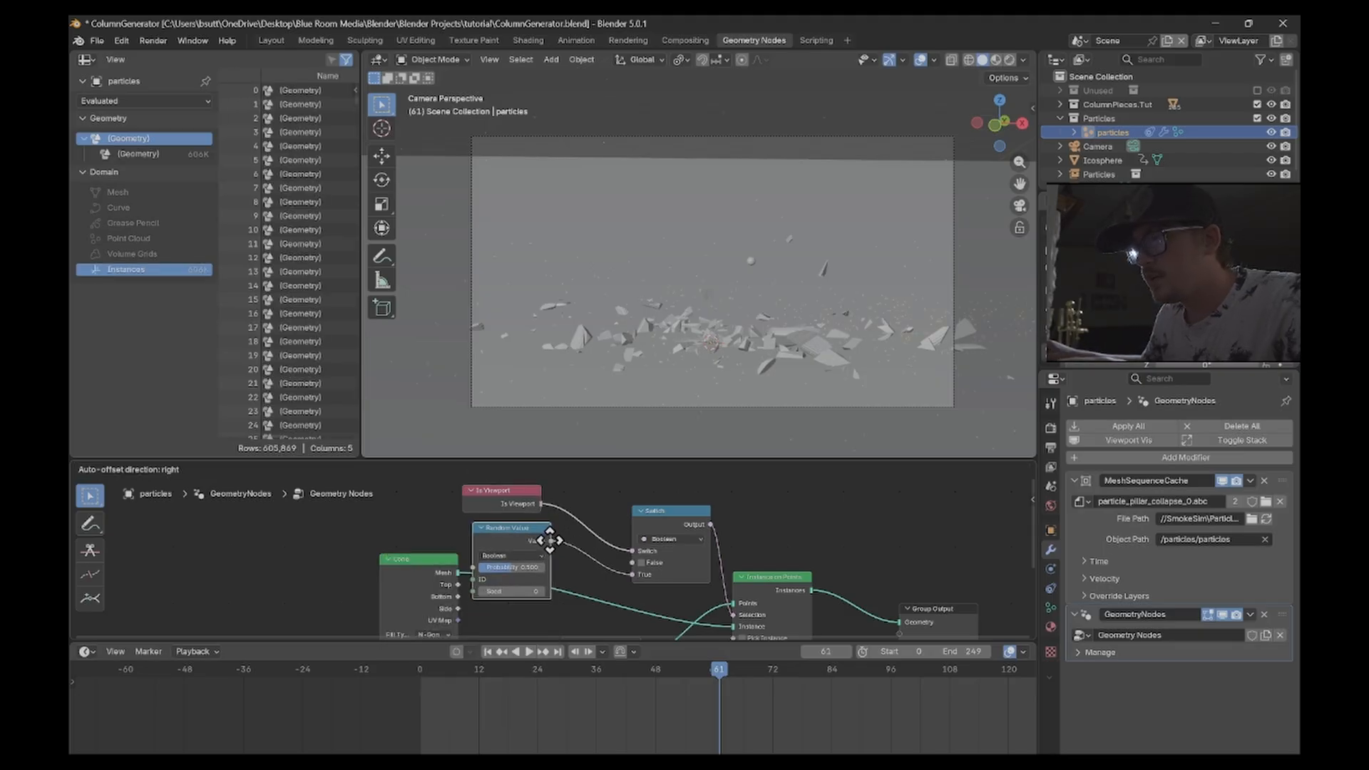
left_click(550, 546)
middle_click_drag(627, 577, 643, 546)
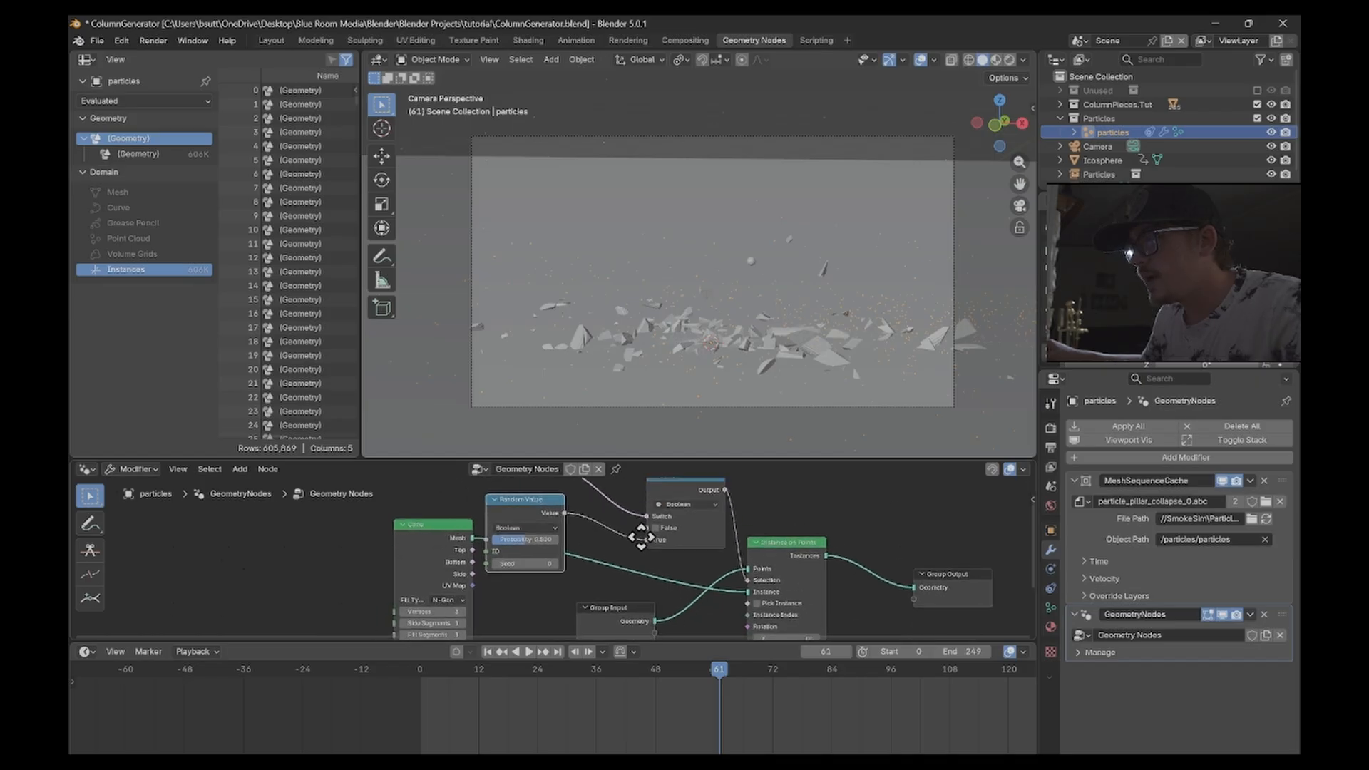
left_click_drag(409, 596, 372, 556)
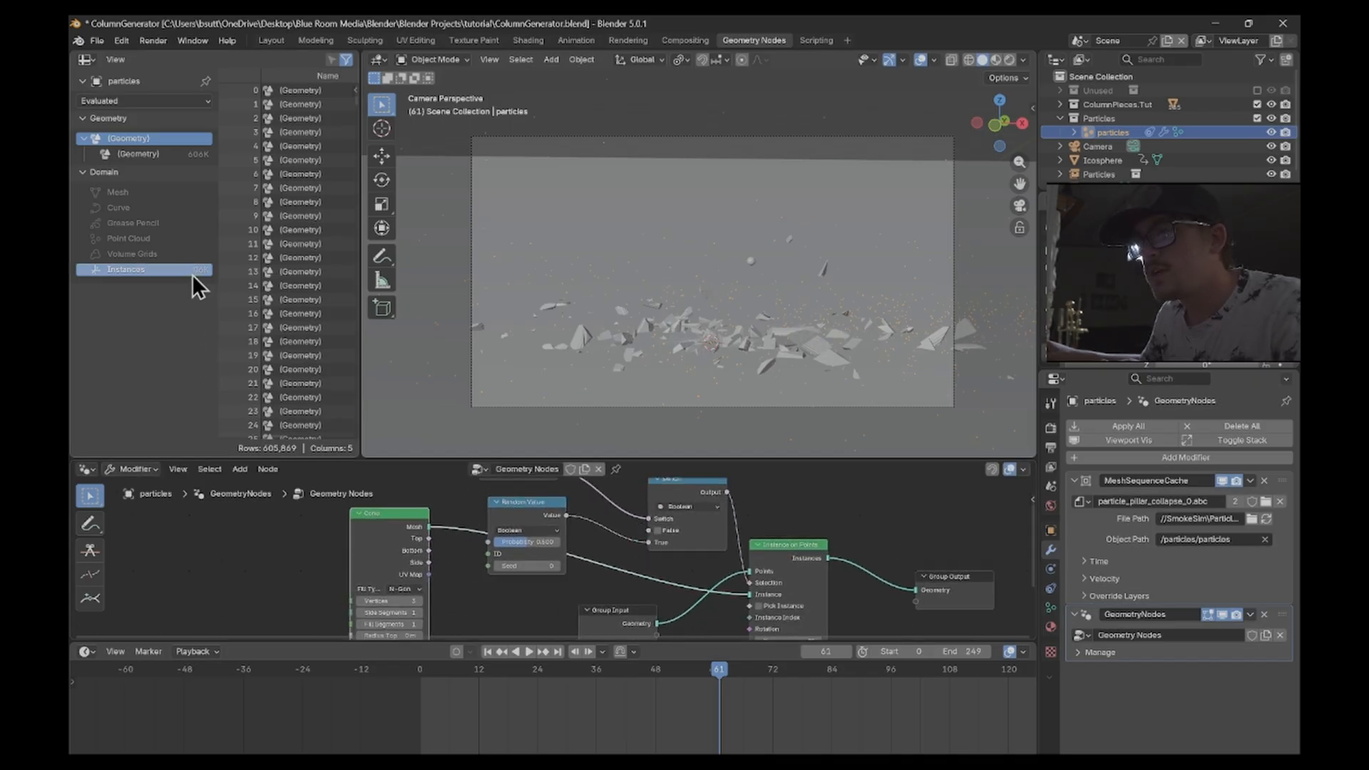
- Set the Random Value node's Probability to 0.1
left_click(533, 541)
type("0.1")
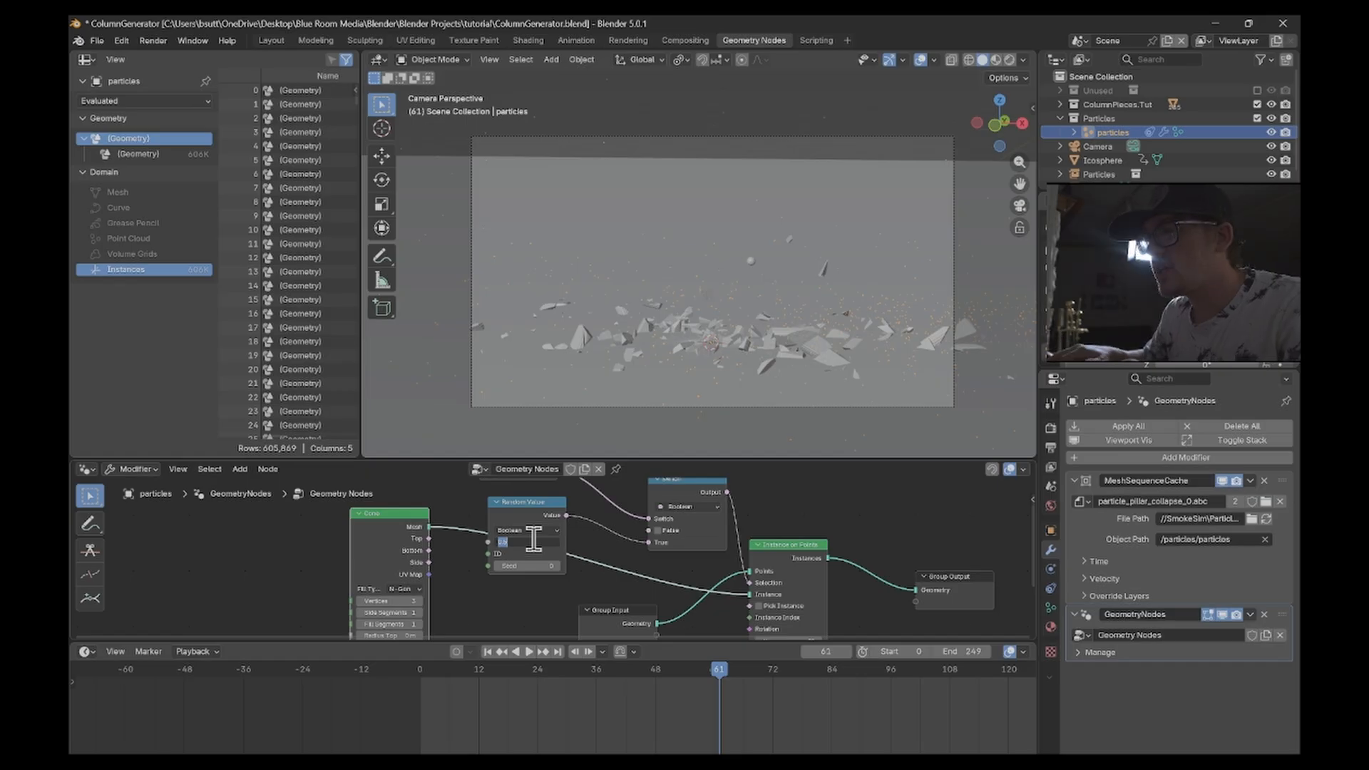
key("Return")
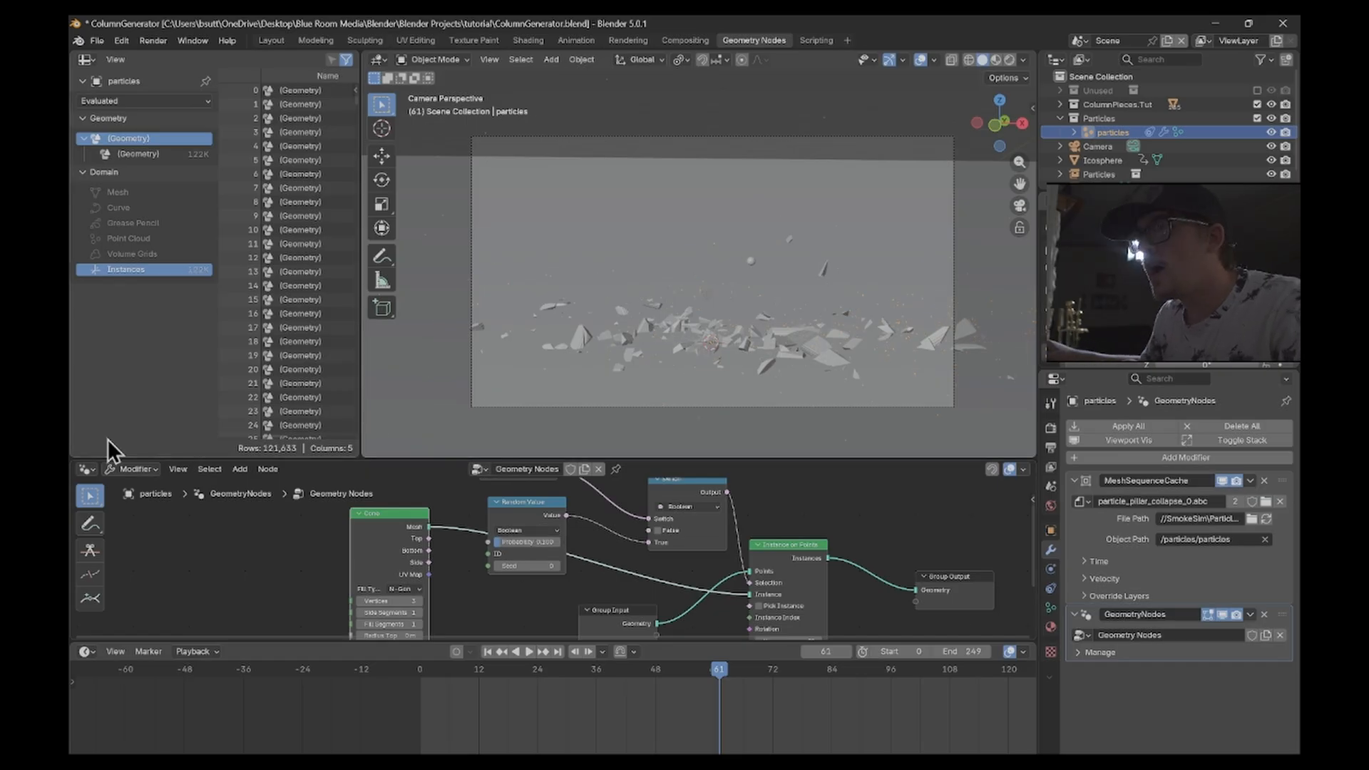
- Play the collapse on to frame 86, go back to frame 39 and examine the reduced debris through the camera
middle_click_drag(747, 261, 793, 266)
key("space")
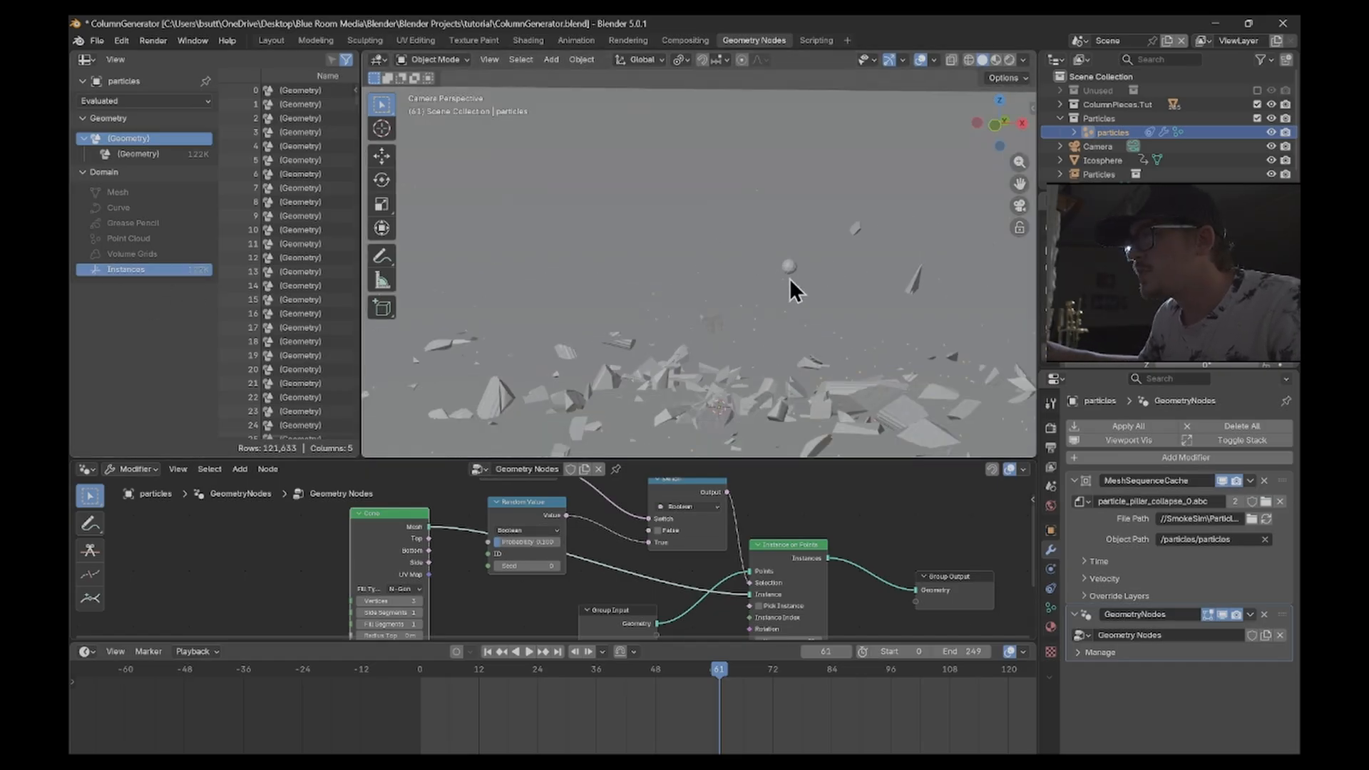
key("KP_0")
key("space")
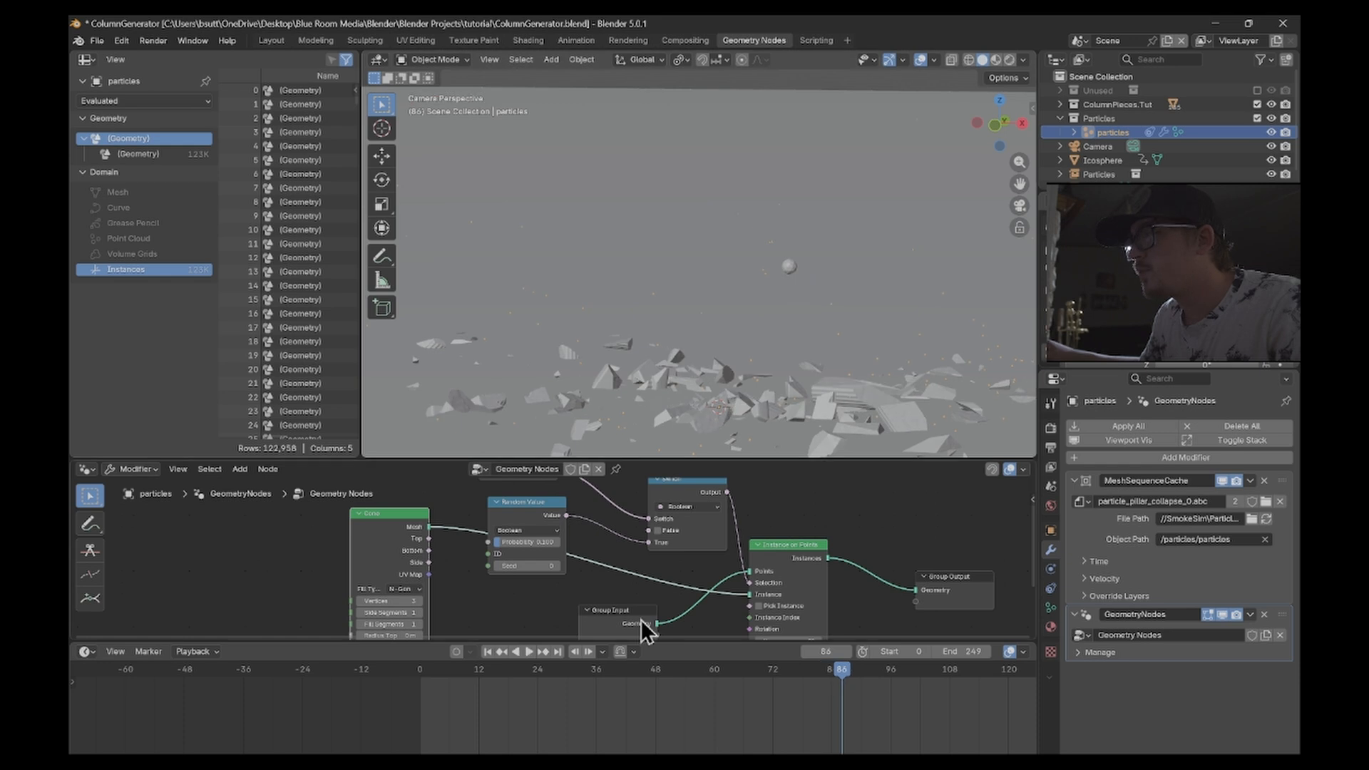
left_click(611, 671)
scroll(832, 287, "up", 4)
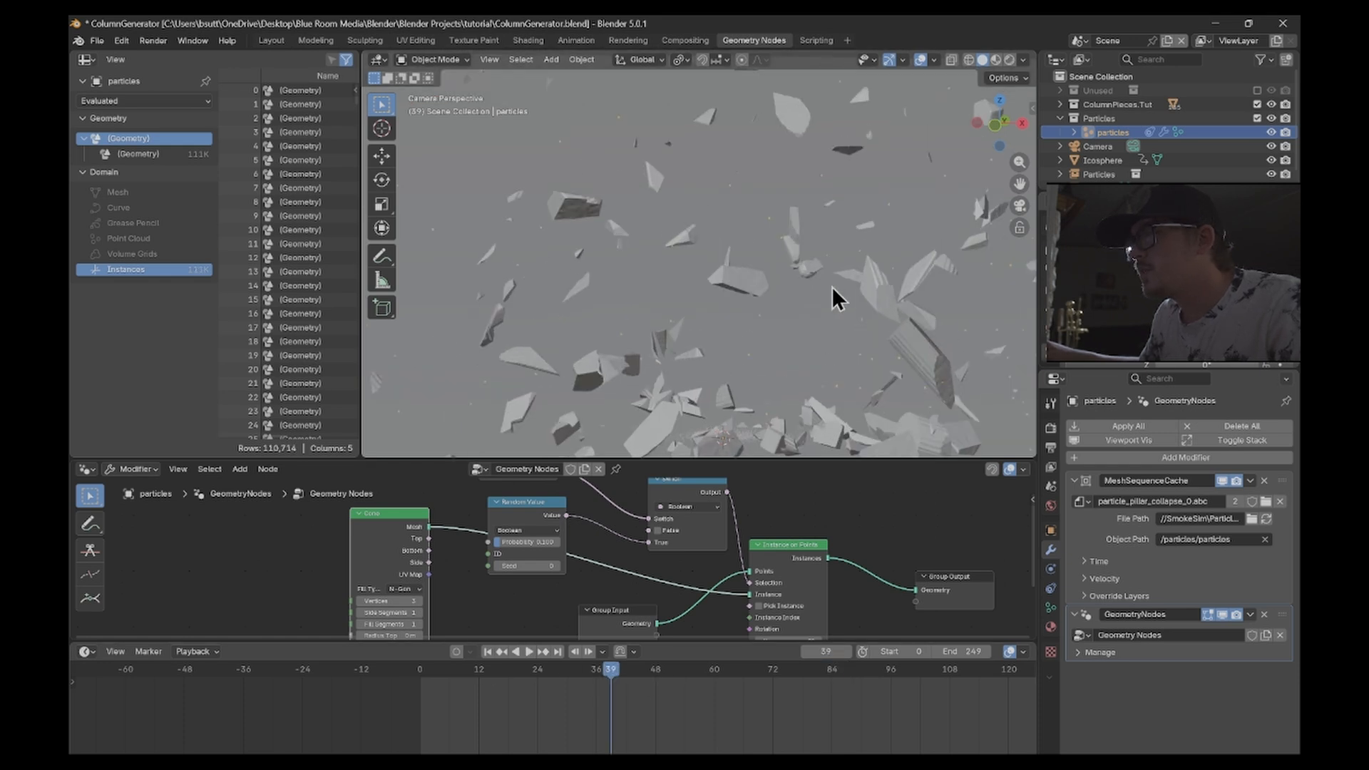
scroll(798, 328, "down", 6)
mouse_move(782, 370)
middle_mouse_down()
mouse_move(807, 339)
mouse_move(797, 353)
middle_mouse_up()
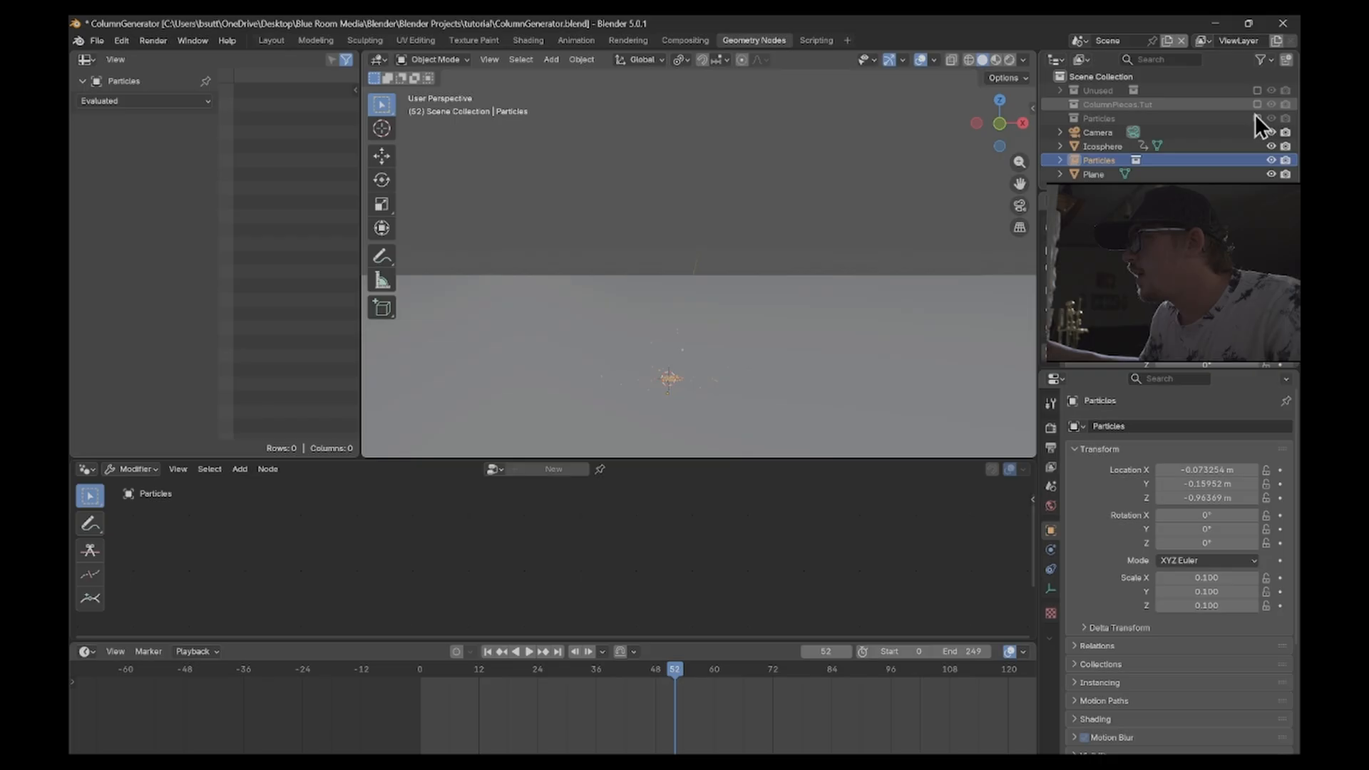
- Bring up the particles object's node tree, and enable the ColumnPieces.Tut collection with the Particles collection excluded
left_click(1257, 104)
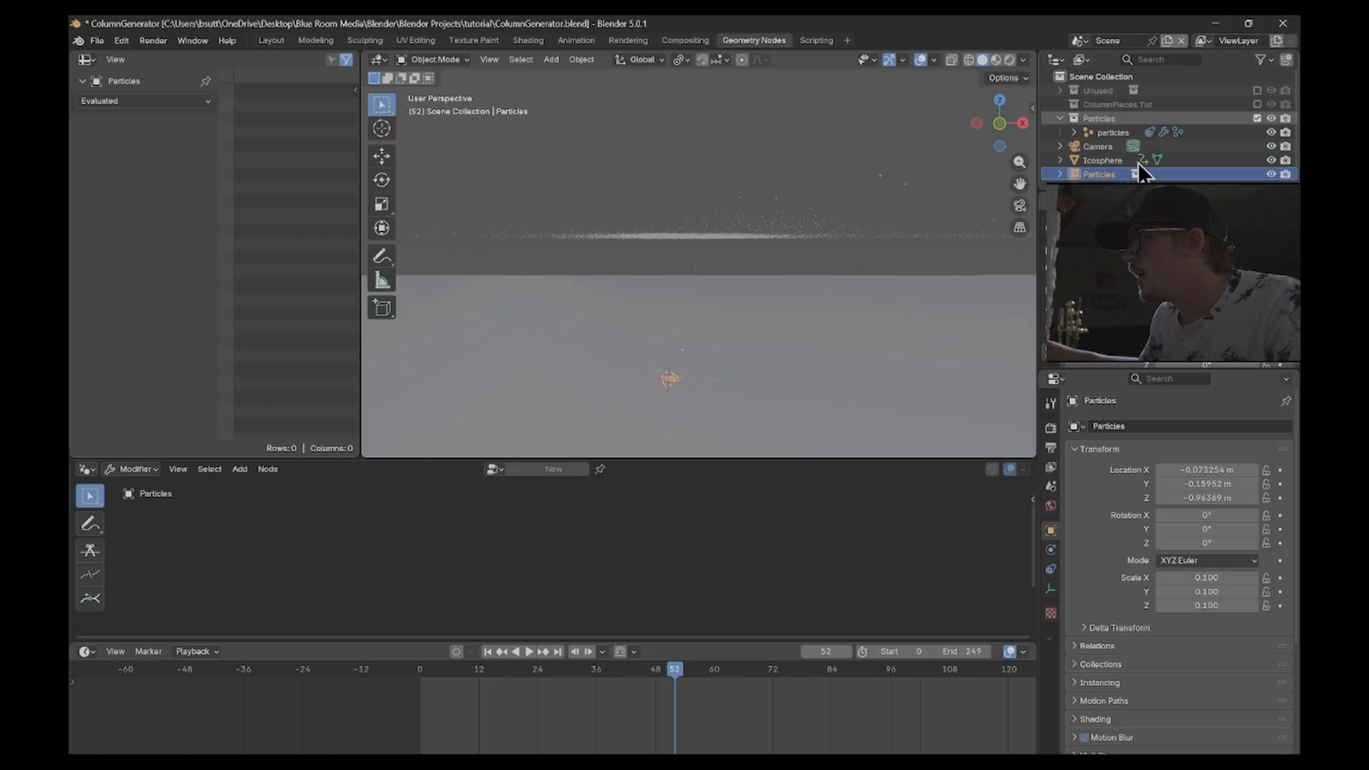
left_click(1119, 133)
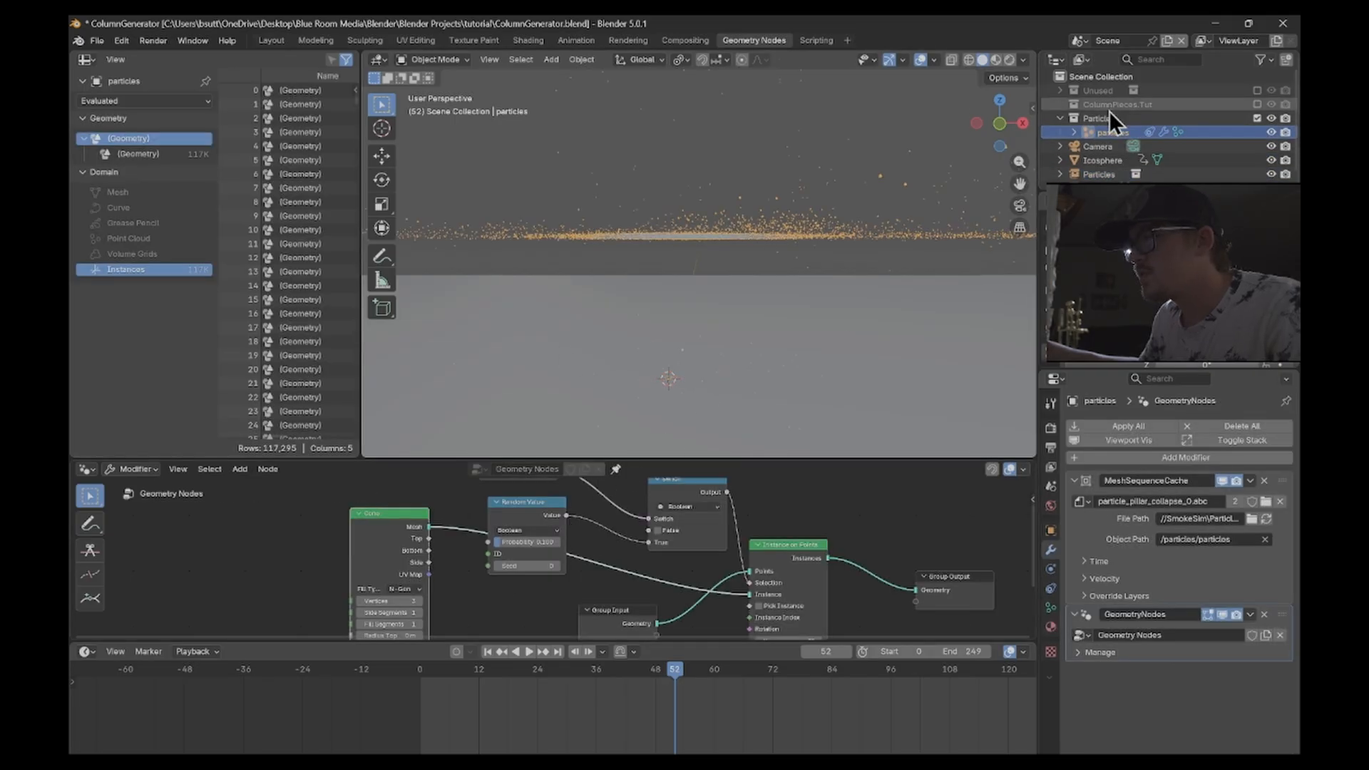
left_click(1258, 119)
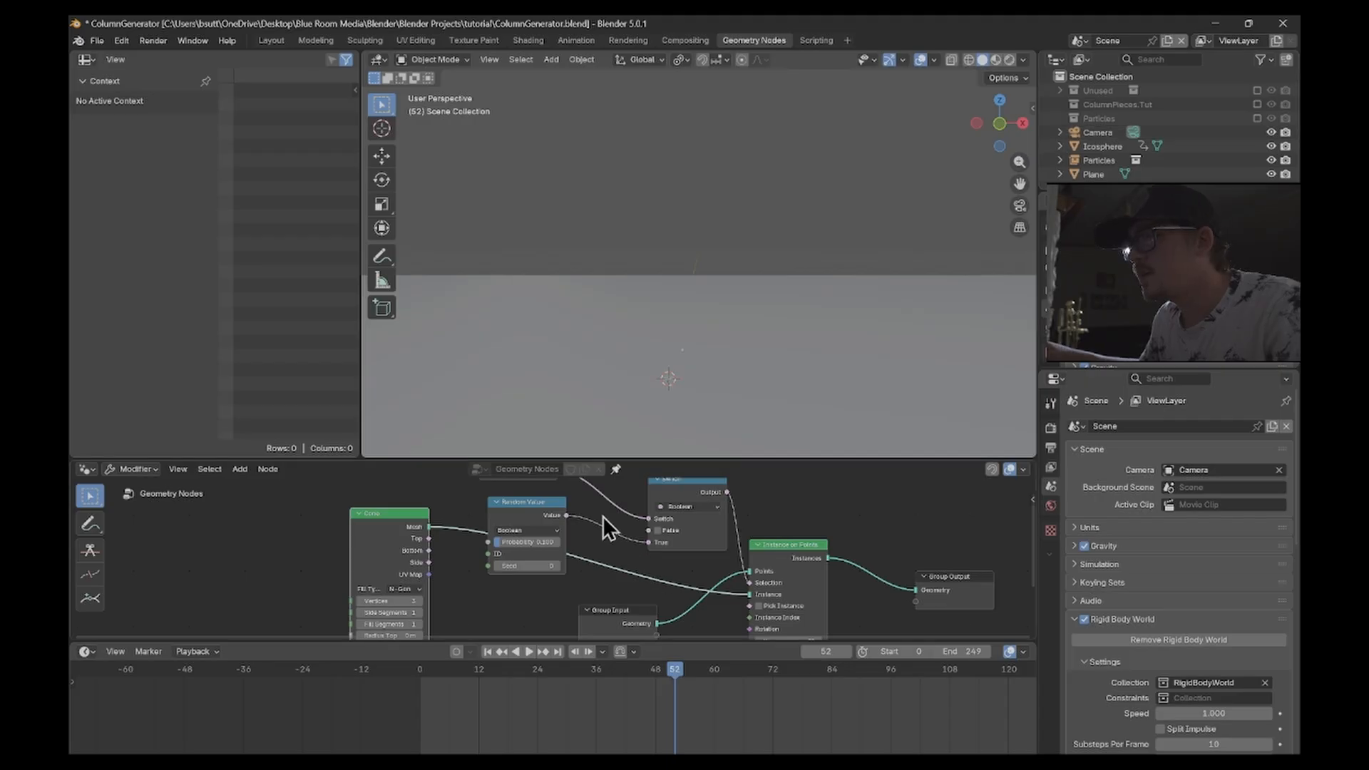
scroll(583, 563, "down", 6)
scroll(575, 580, "up", 3)
scroll(710, 302, "down", 1)
mouse_move(711, 302)
middle_mouse_down()
mouse_move(710, 352)
mouse_move(711, 302)
middle_mouse_up()
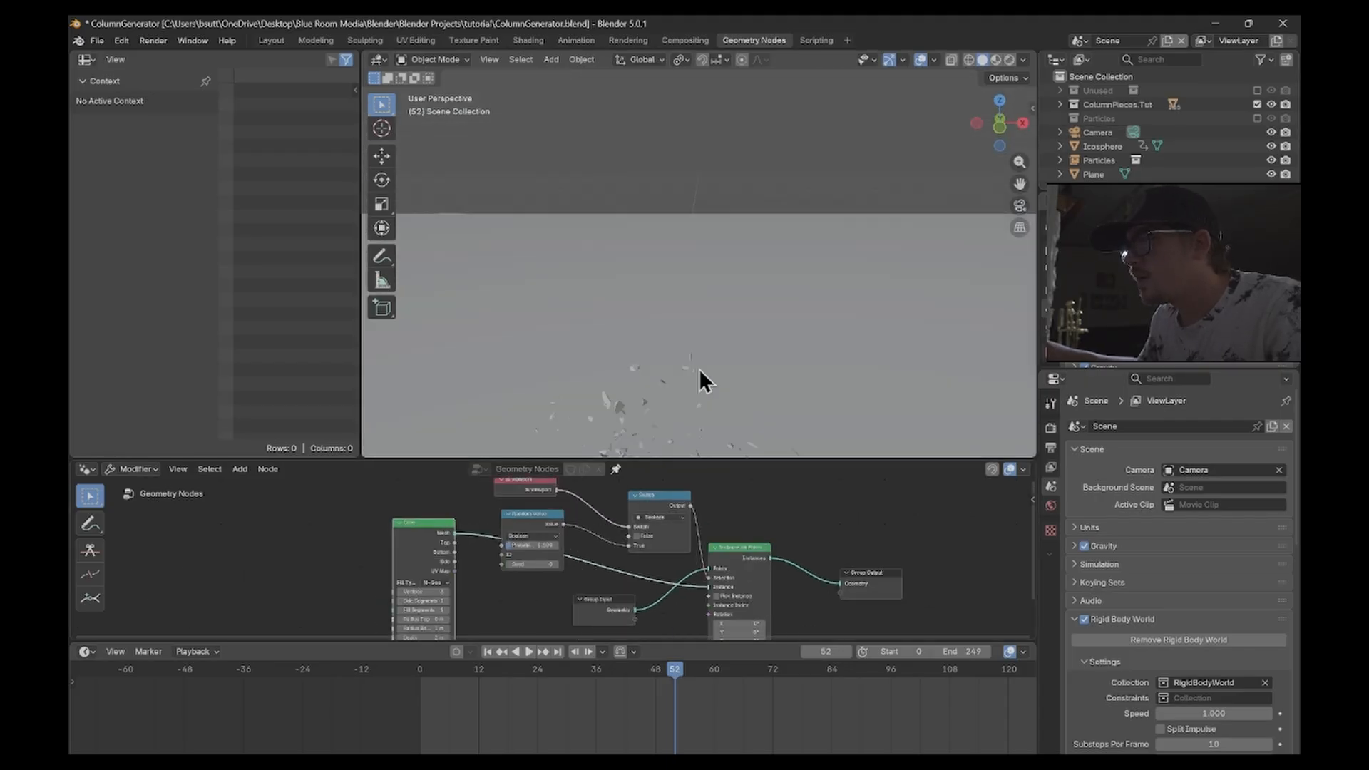
middle_click_drag(699, 371, 707, 192)
- Set the Probability of the Boolean Random Value node to 0.5
left_click(531, 545)
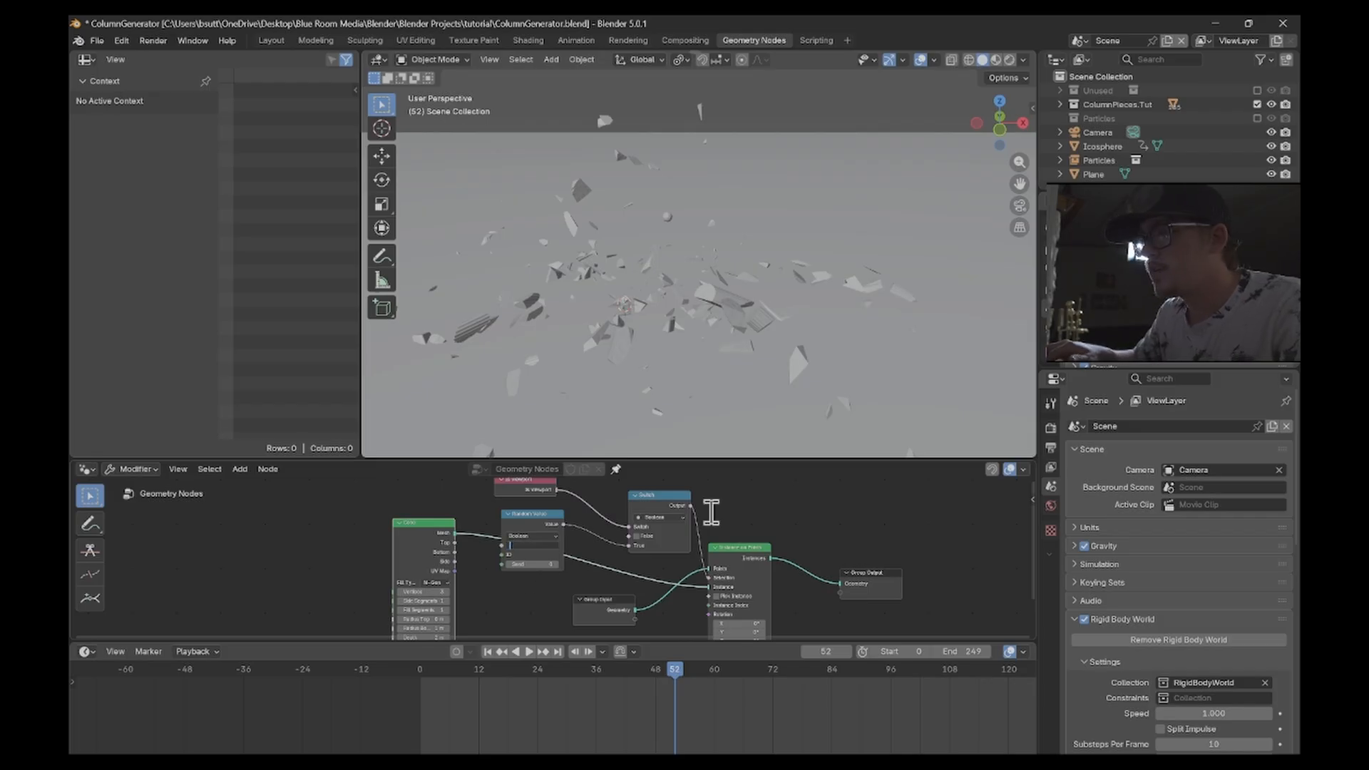
type(".5")
key("Return")
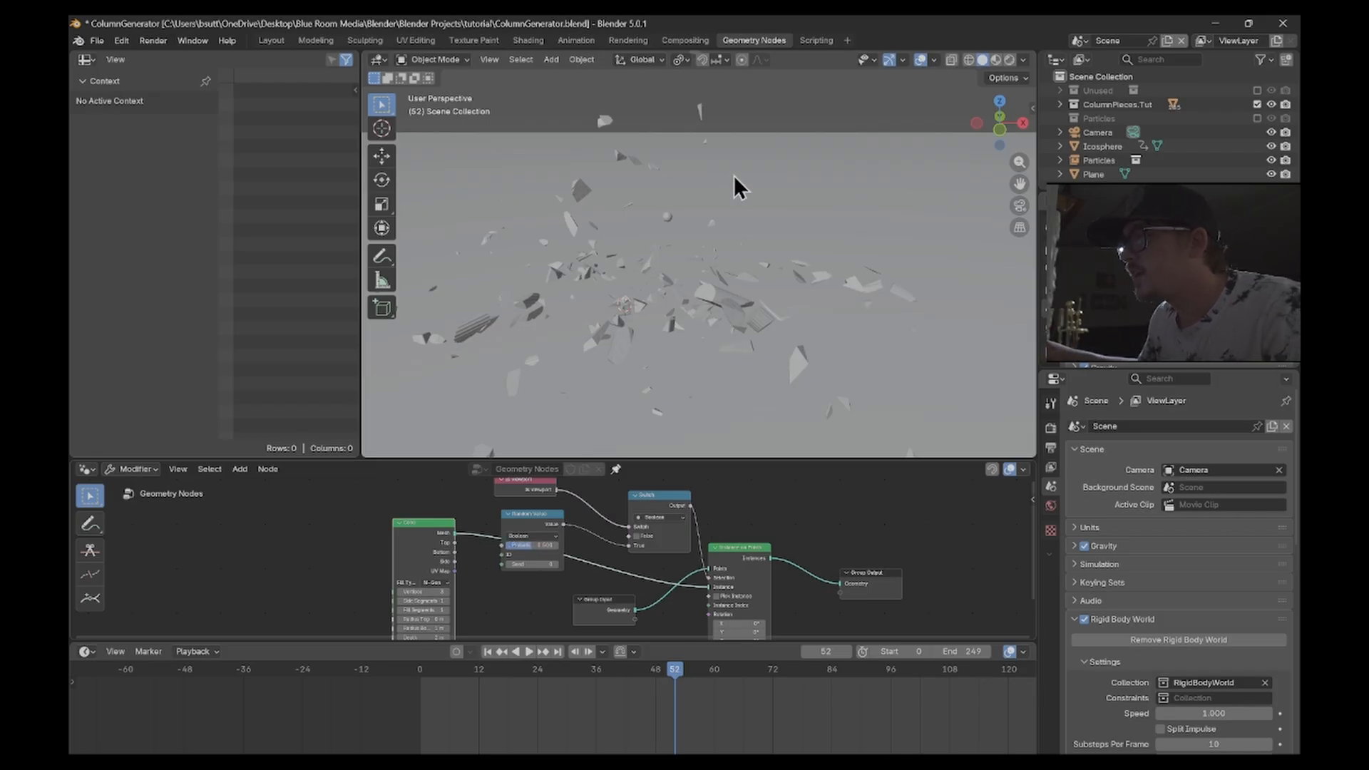
scroll(717, 230, "down", 5)
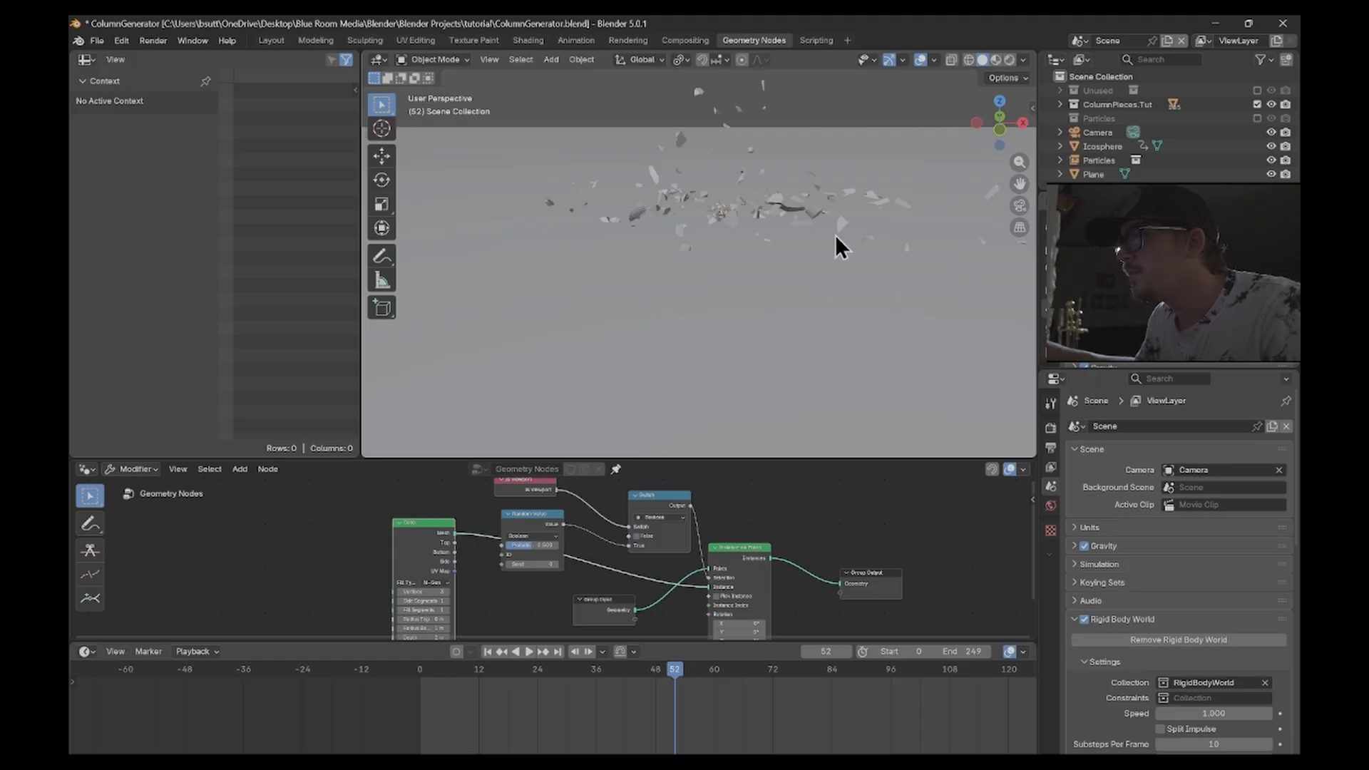
middle_click_drag(836, 236, 840, 221)
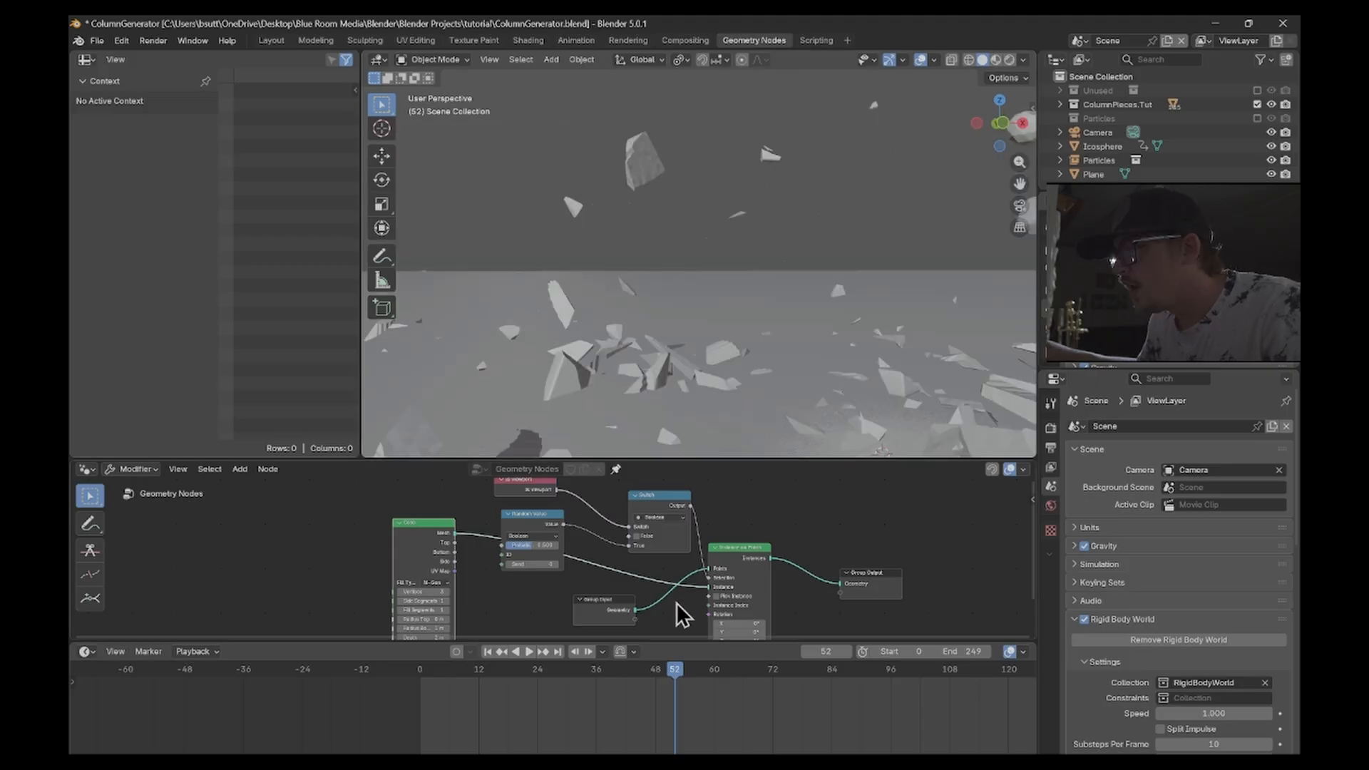
- Add a second Random Value node connected to the Instance on Points node's Scale input
middle_click_drag(646, 506, 673, 545)
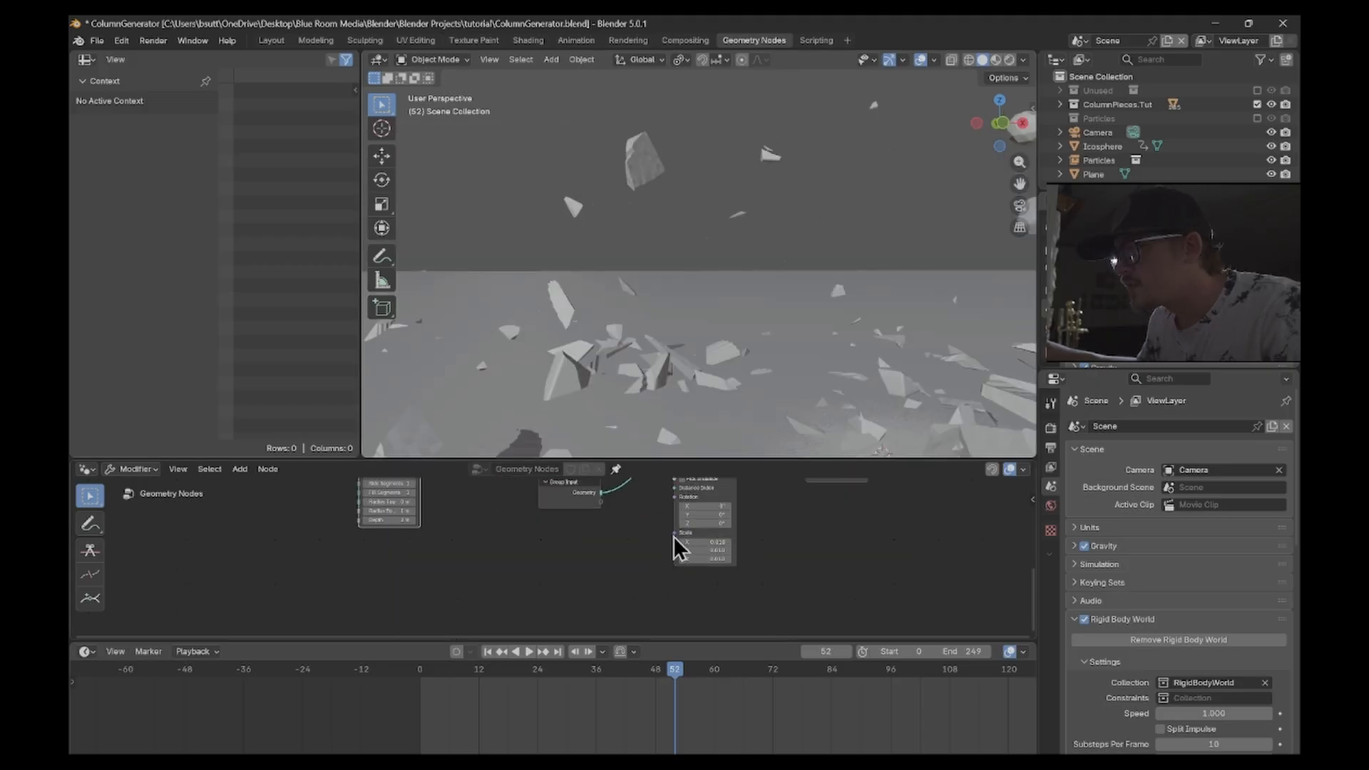
key("shift+a")
type("madd")
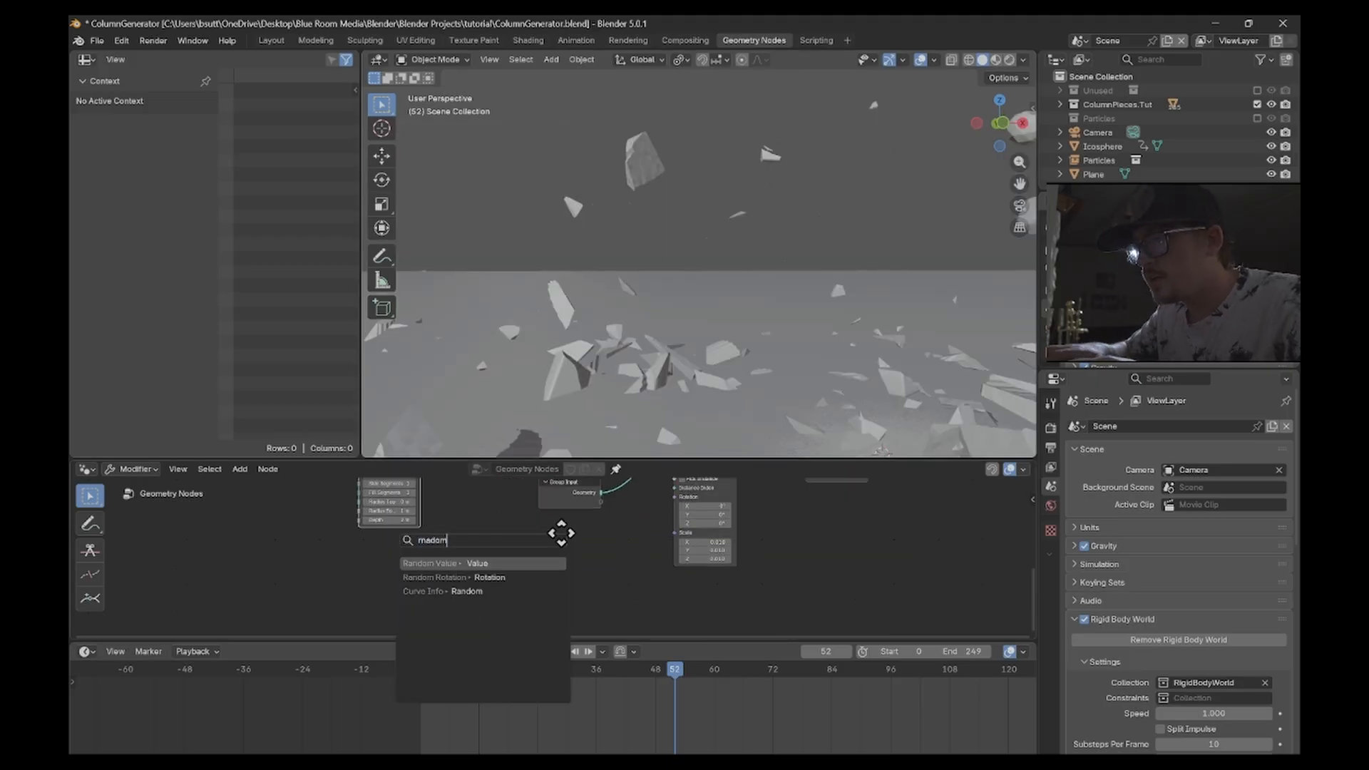
key("Return")
left_click(568, 548)
scroll(612, 554, "up", 2)
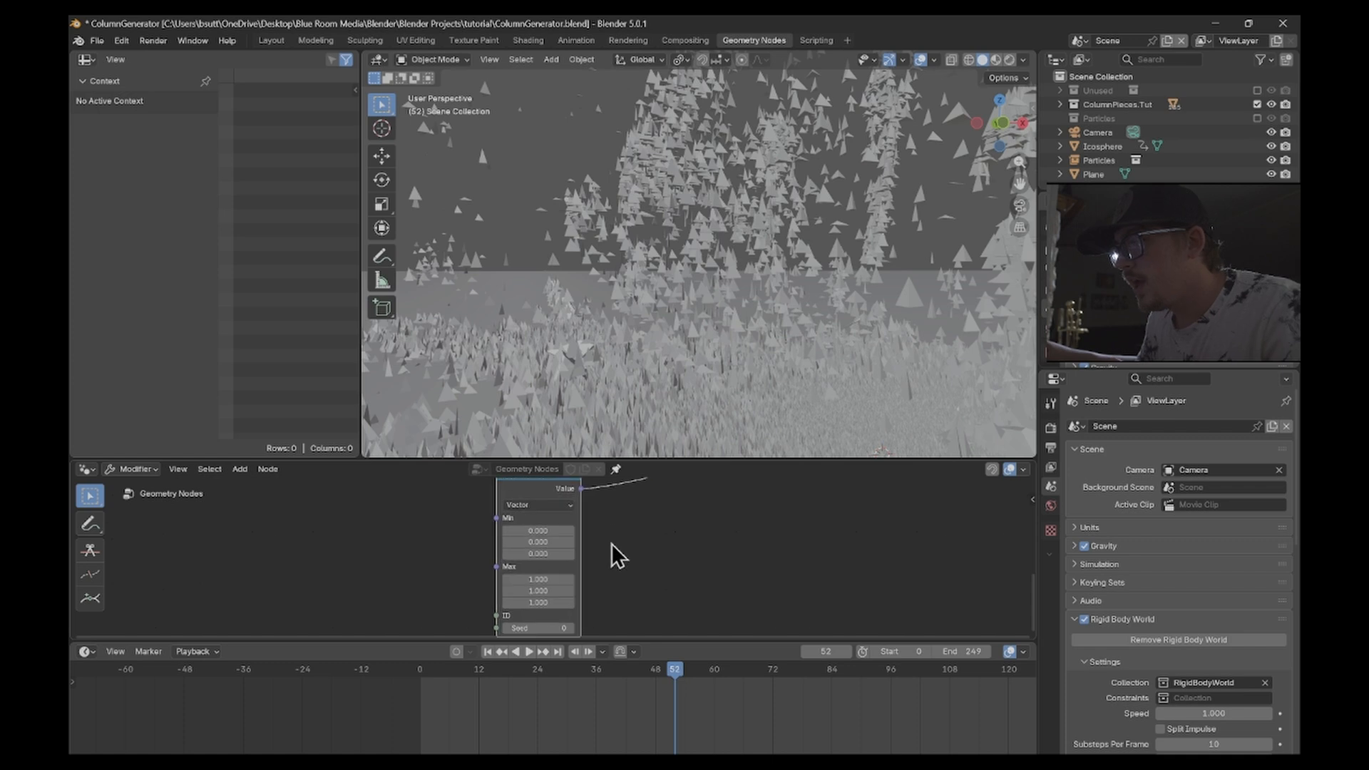
mouse_move(621, 570)
middle_mouse_down()
mouse_move(623, 547)
mouse_move(599, 556)
middle_mouse_up()
- Switch the new Random Value node's data type to Float and set its Max to 0.1
left_click(580, 514)
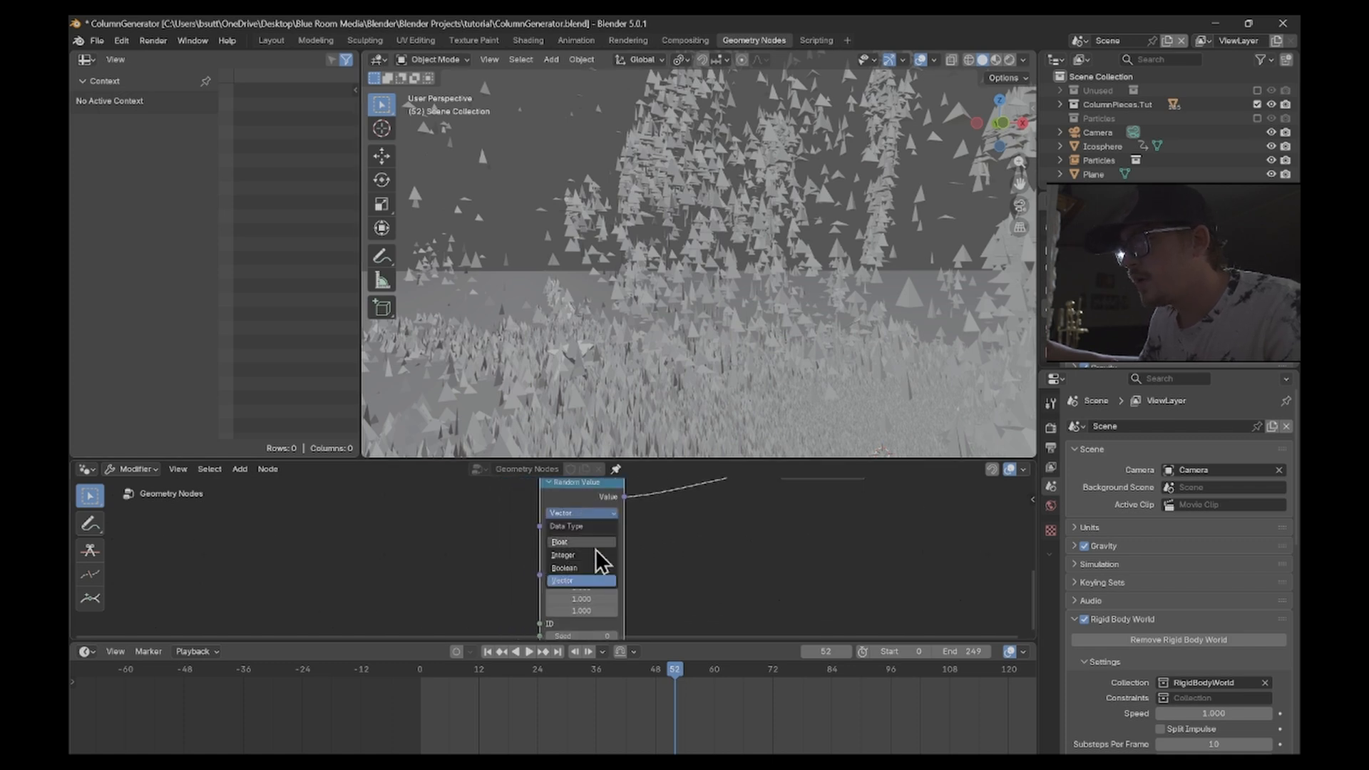
left_click(595, 544)
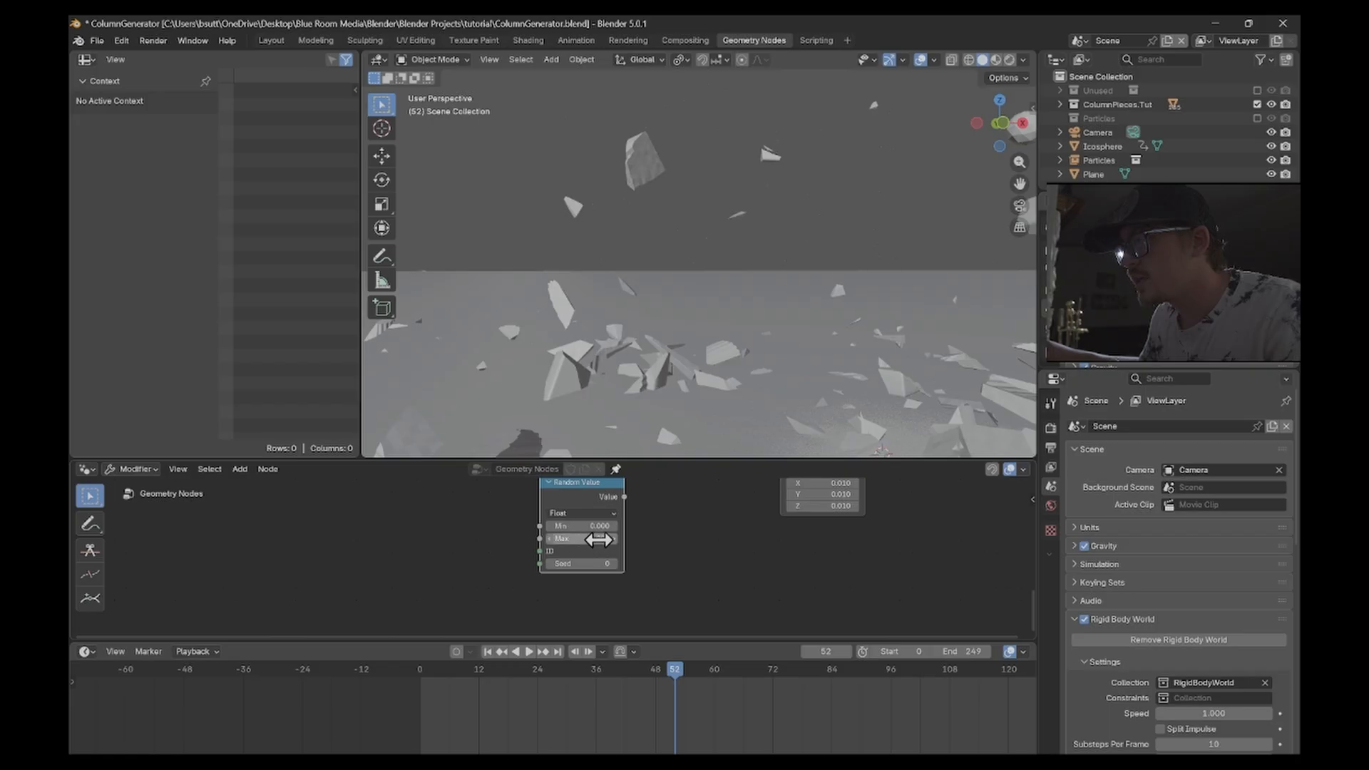
left_click(596, 539)
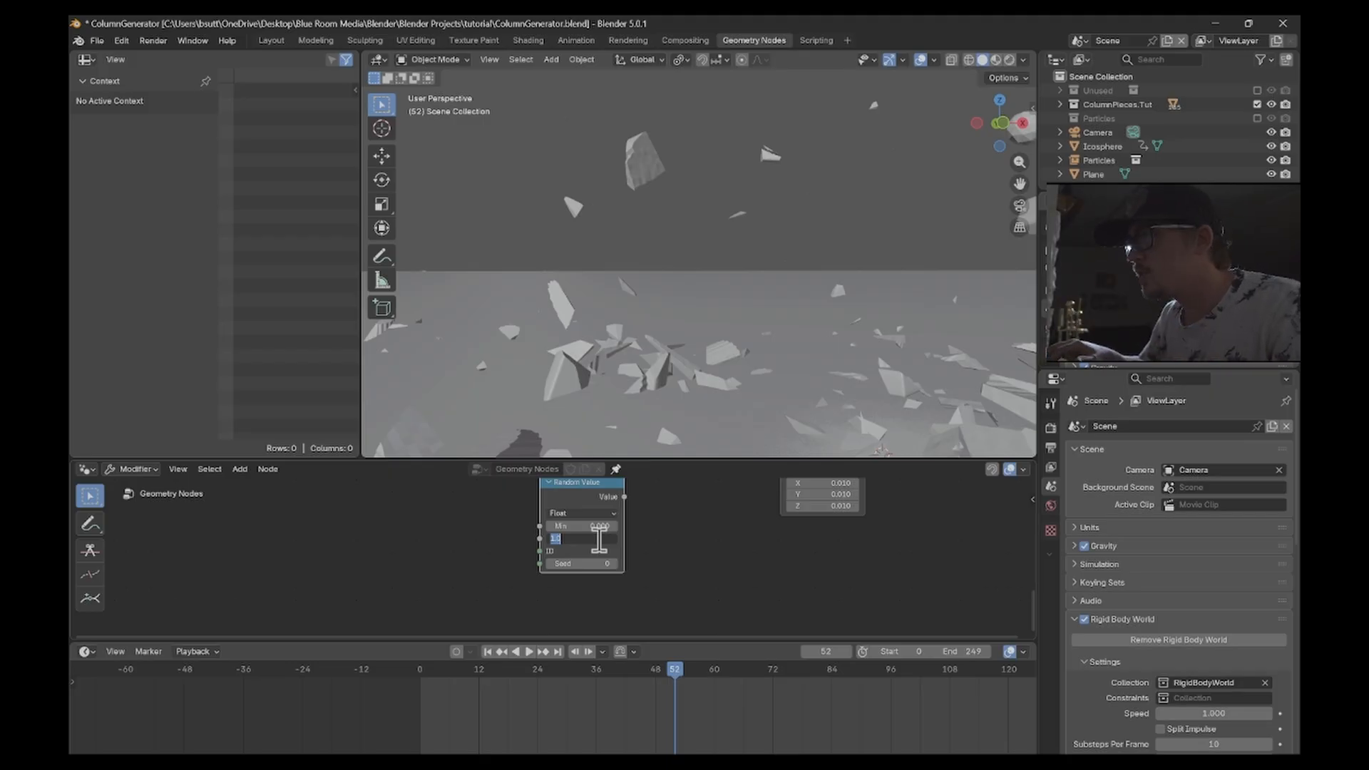
key("Return")
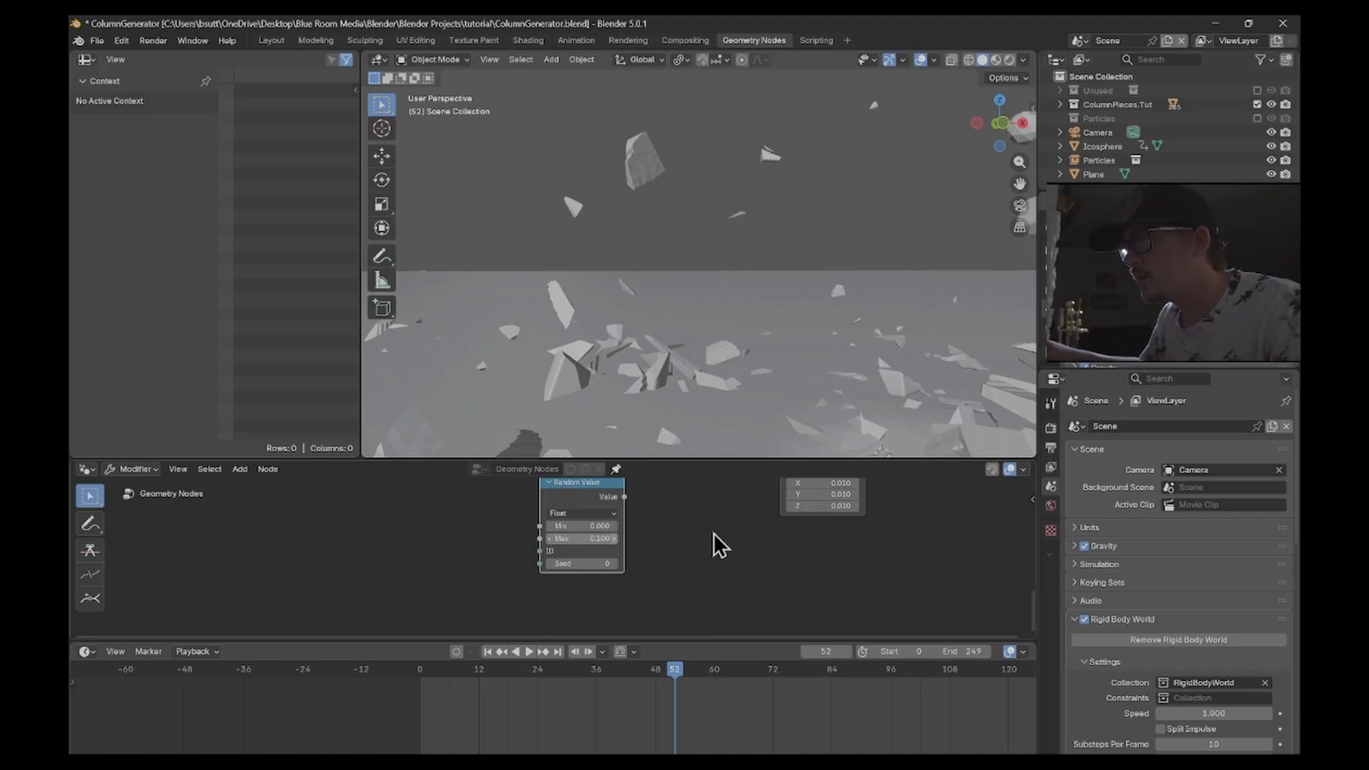
- Connect the Float Random Value node to the Instance on Points node's Scale input and save the project
scroll(745, 517, "down", 3)
middle_click_drag(745, 517, 682, 568)
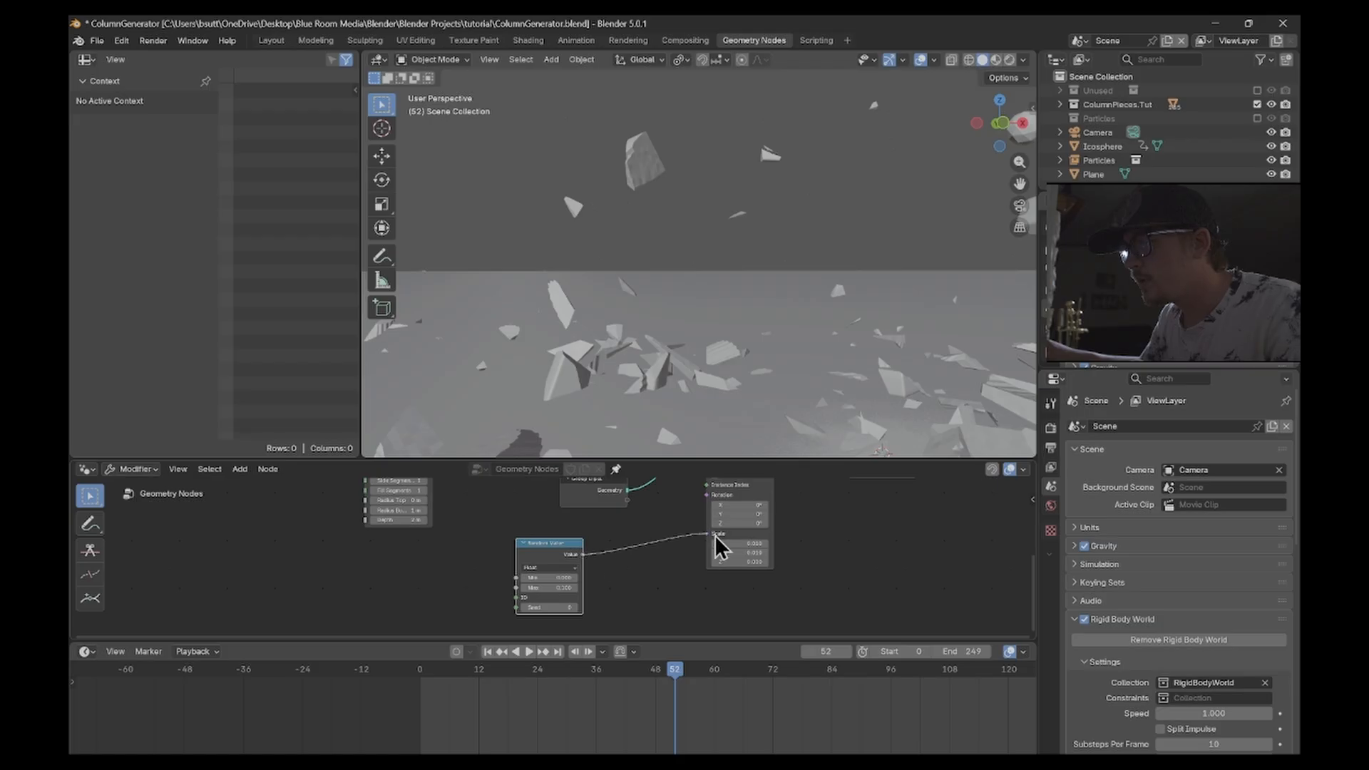
left_click_drag(715, 536, 715, 537)
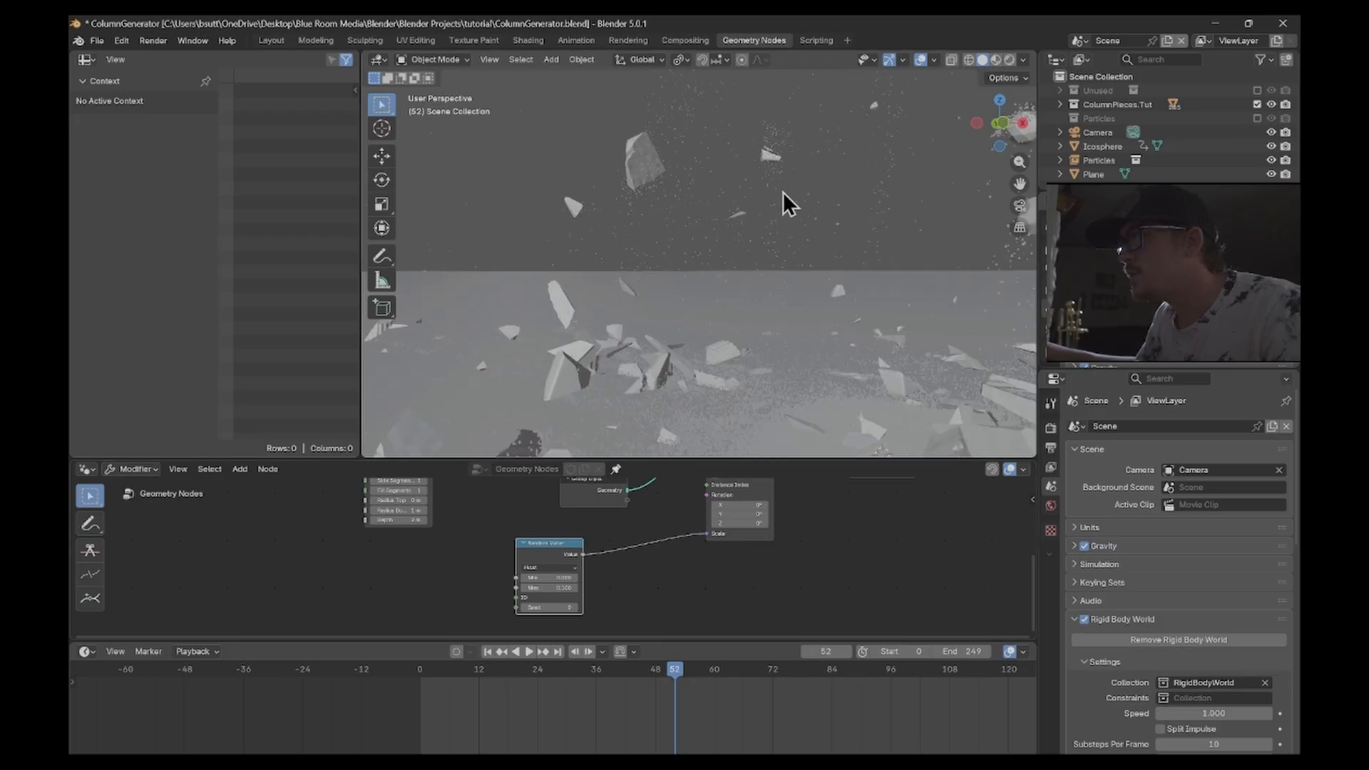
key("ctrl+s")
middle_click_drag(703, 224, 791, 303)
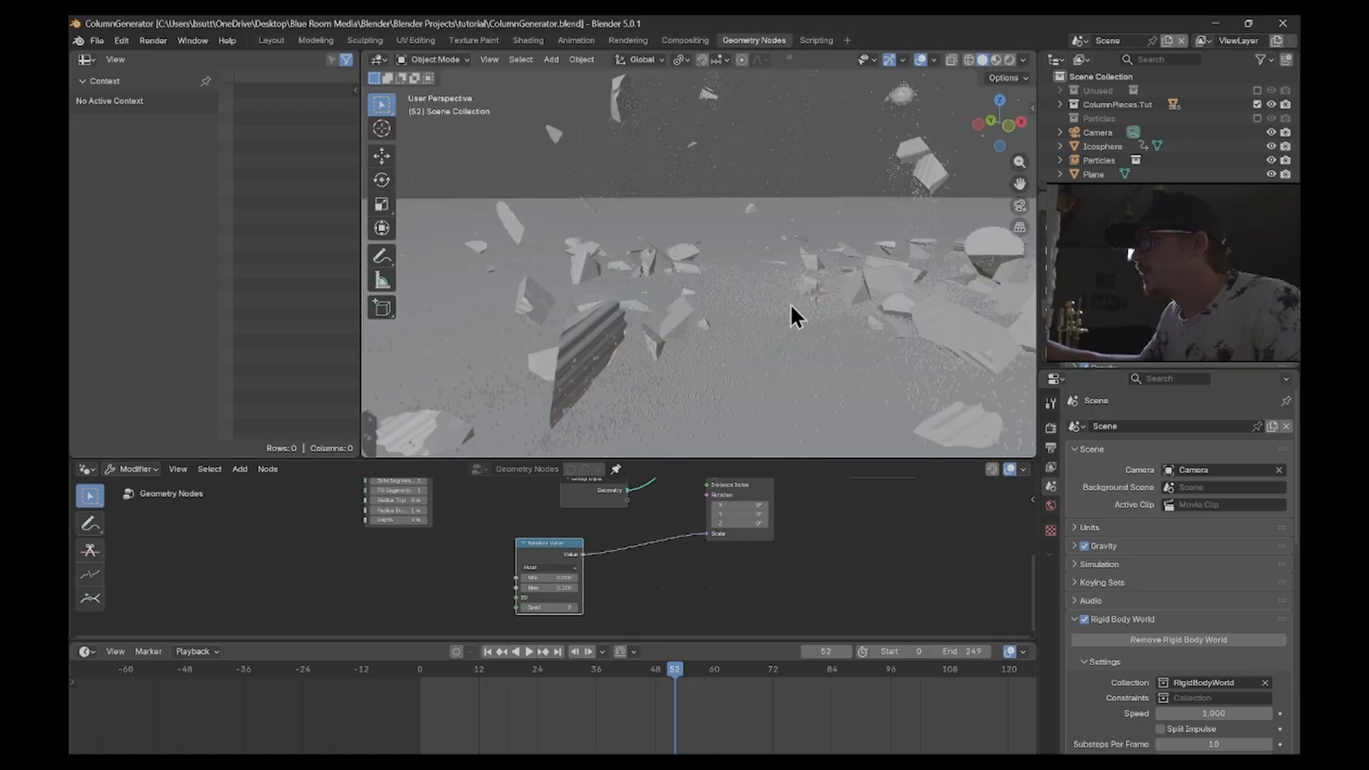
scroll(815, 267, "down", 2)
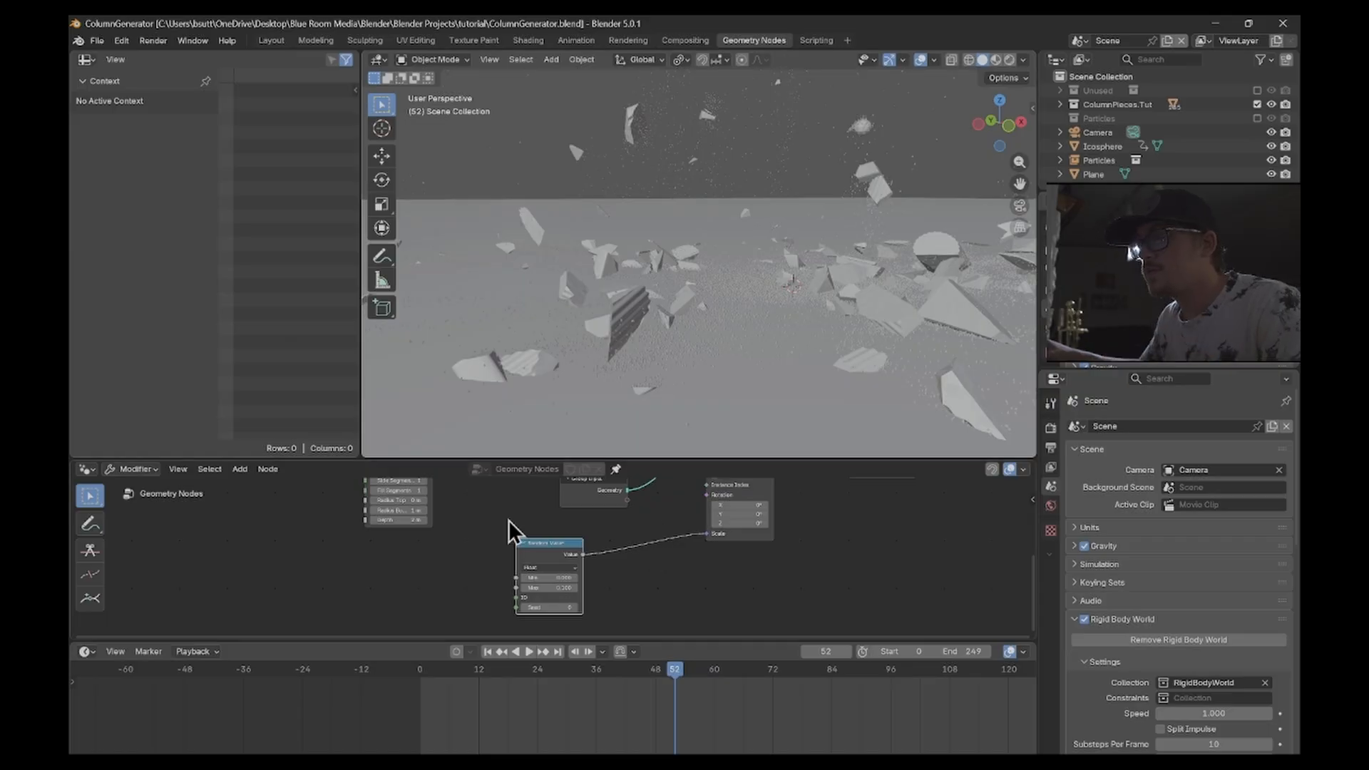
- Import the single OpenVDB volume particle_pillar_collapse_0.vdb from the SmokeSim project's VDB folder
left_click(98, 44)
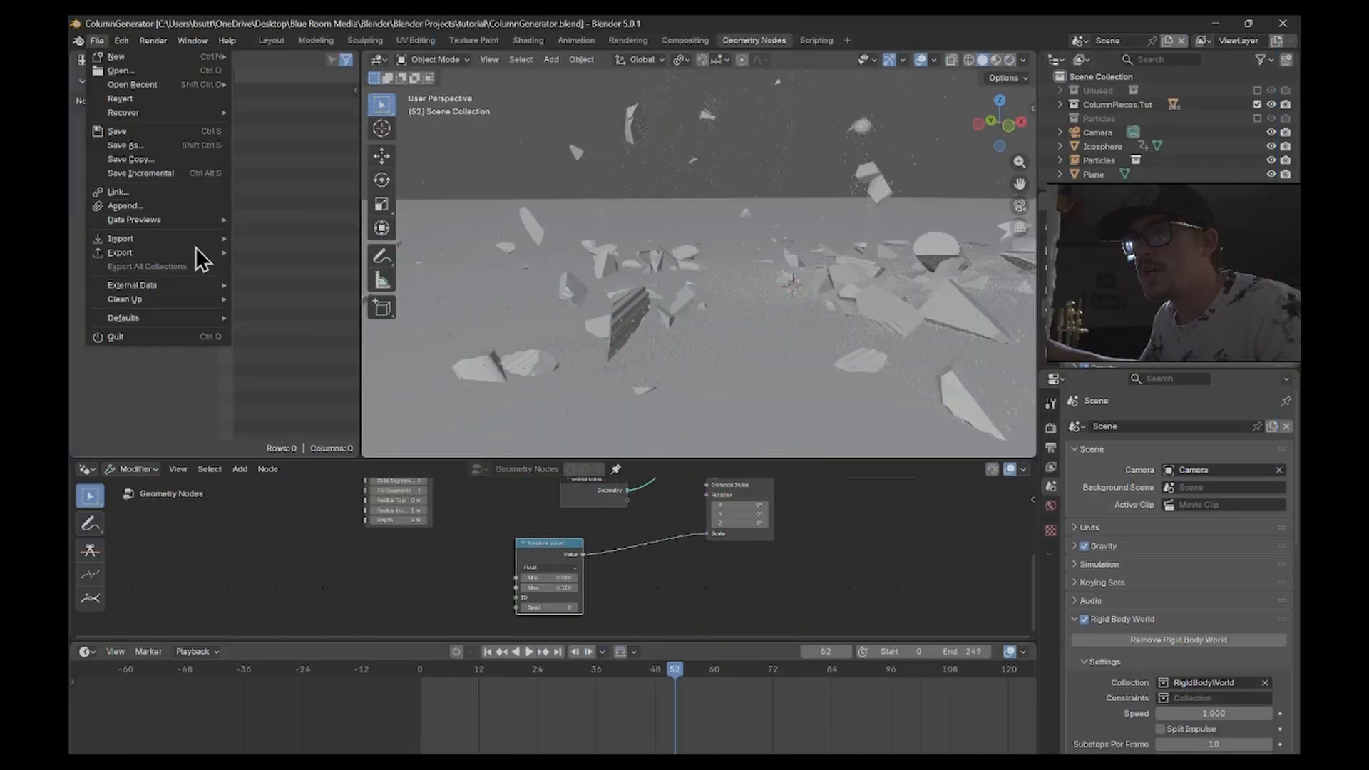
mouse_move(196, 248)
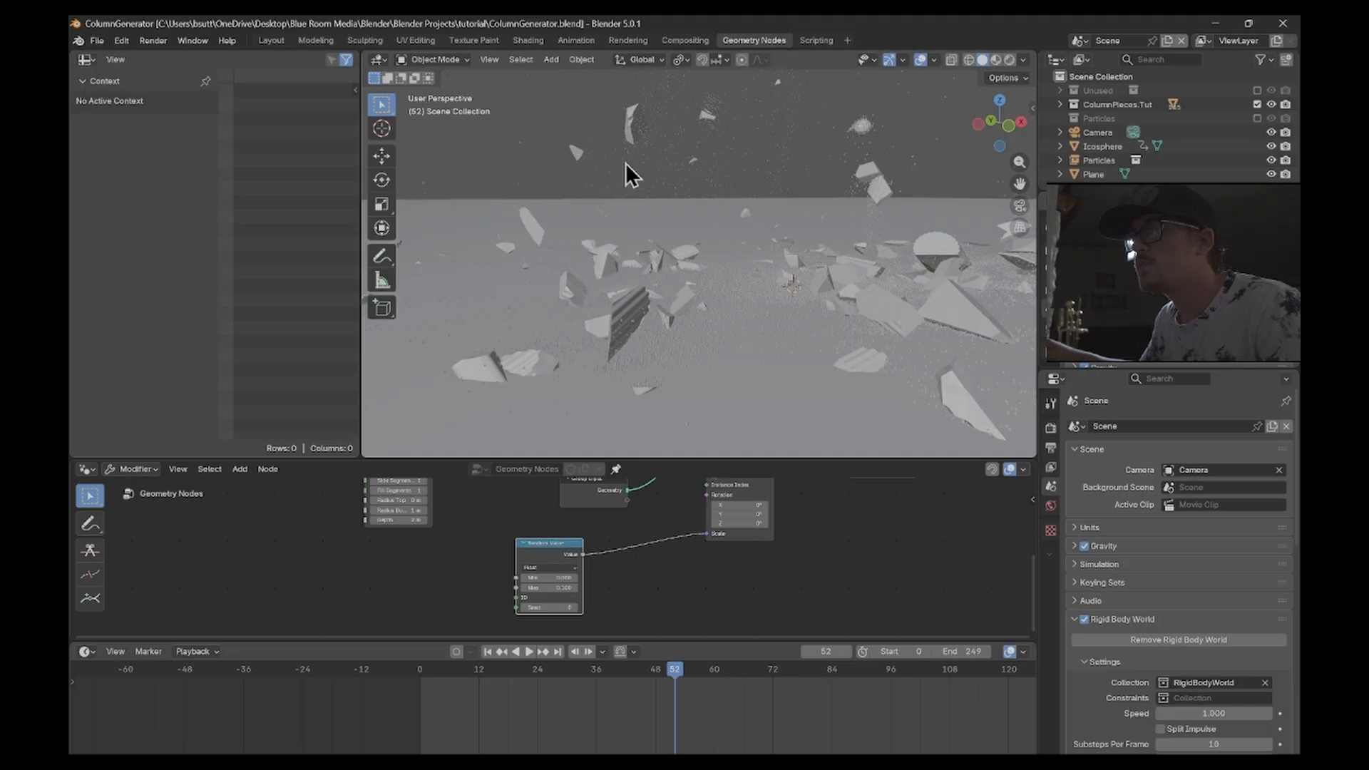
key("shift+a")
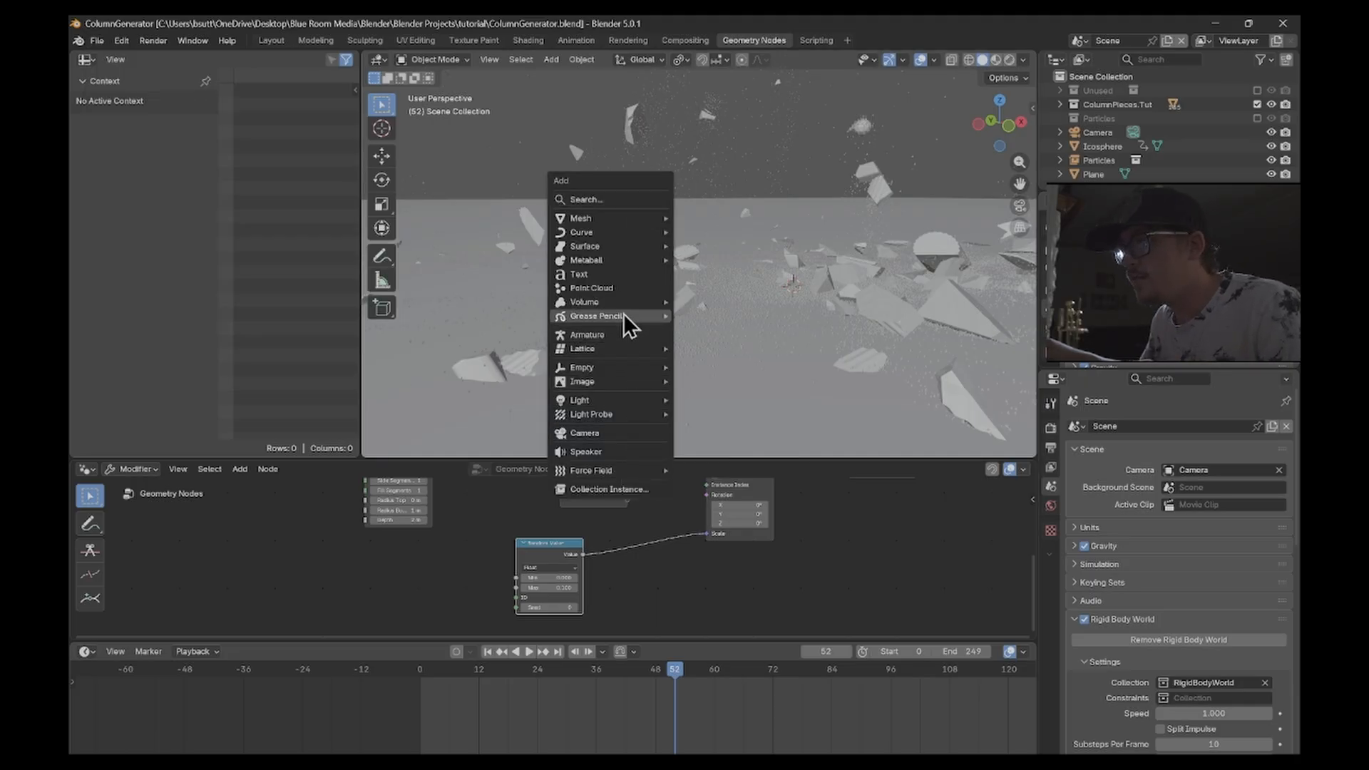
mouse_move(624, 305)
left_click(716, 301)
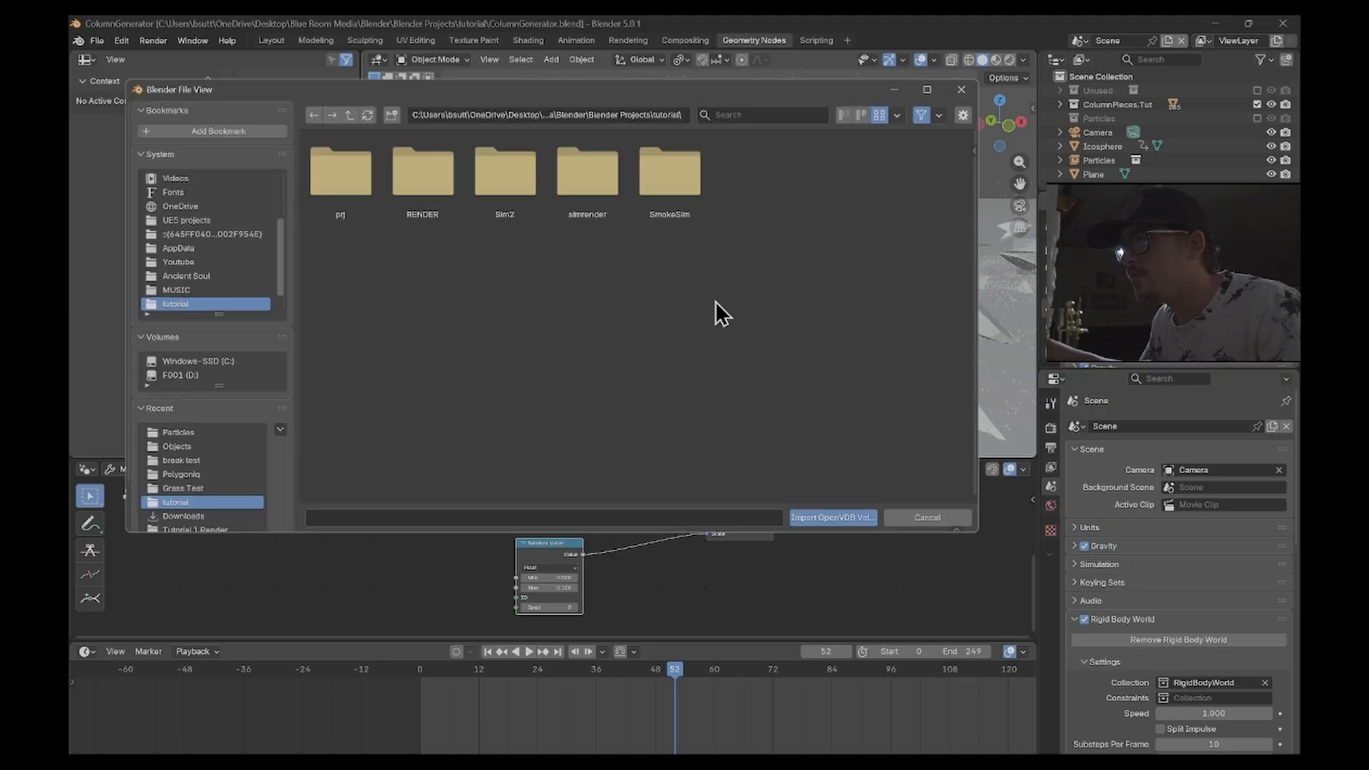
double_click(689, 177)
left_click(323, 168)
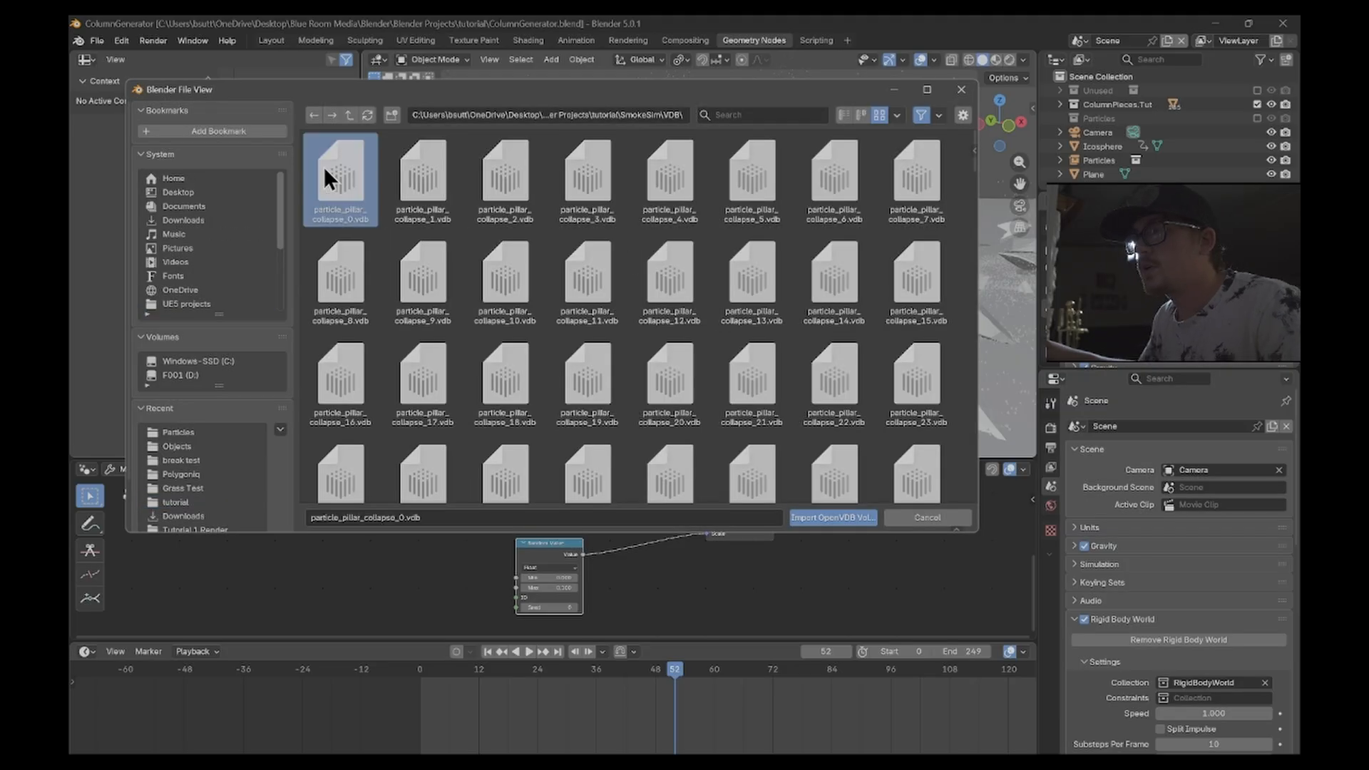
left_click(832, 518)
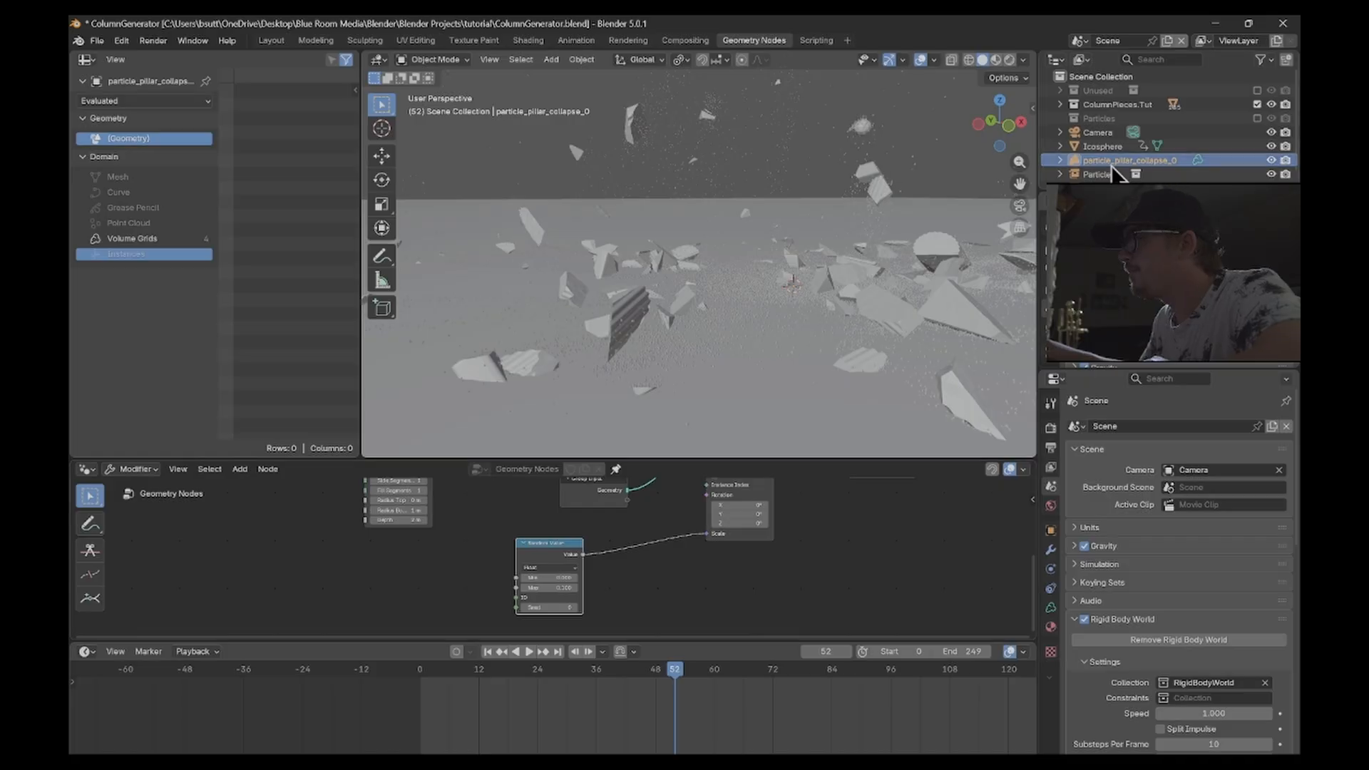
- Play the animation from the start to frame 38 and delete the single-frame particle_pillar_collapse_0 volume
scroll(764, 204, "down", 10)
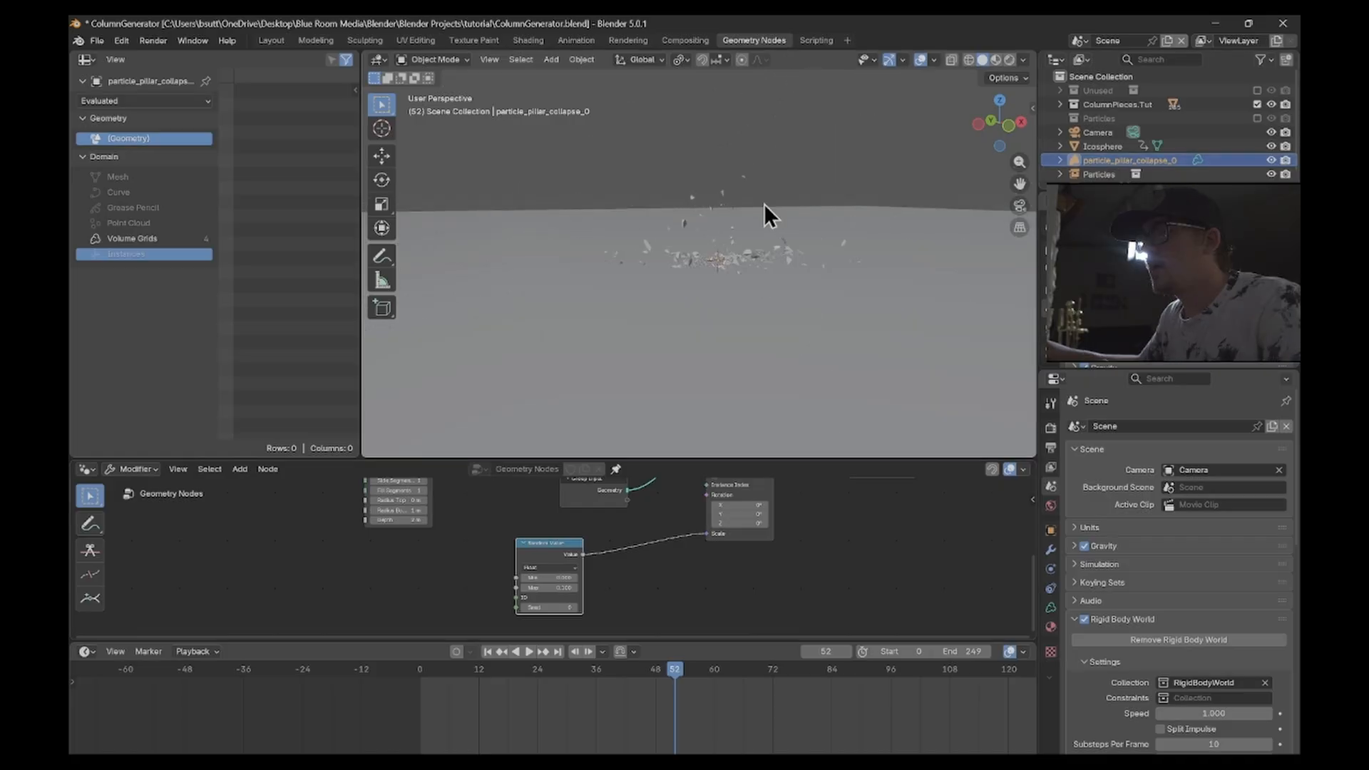
left_click(489, 652)
key("space")
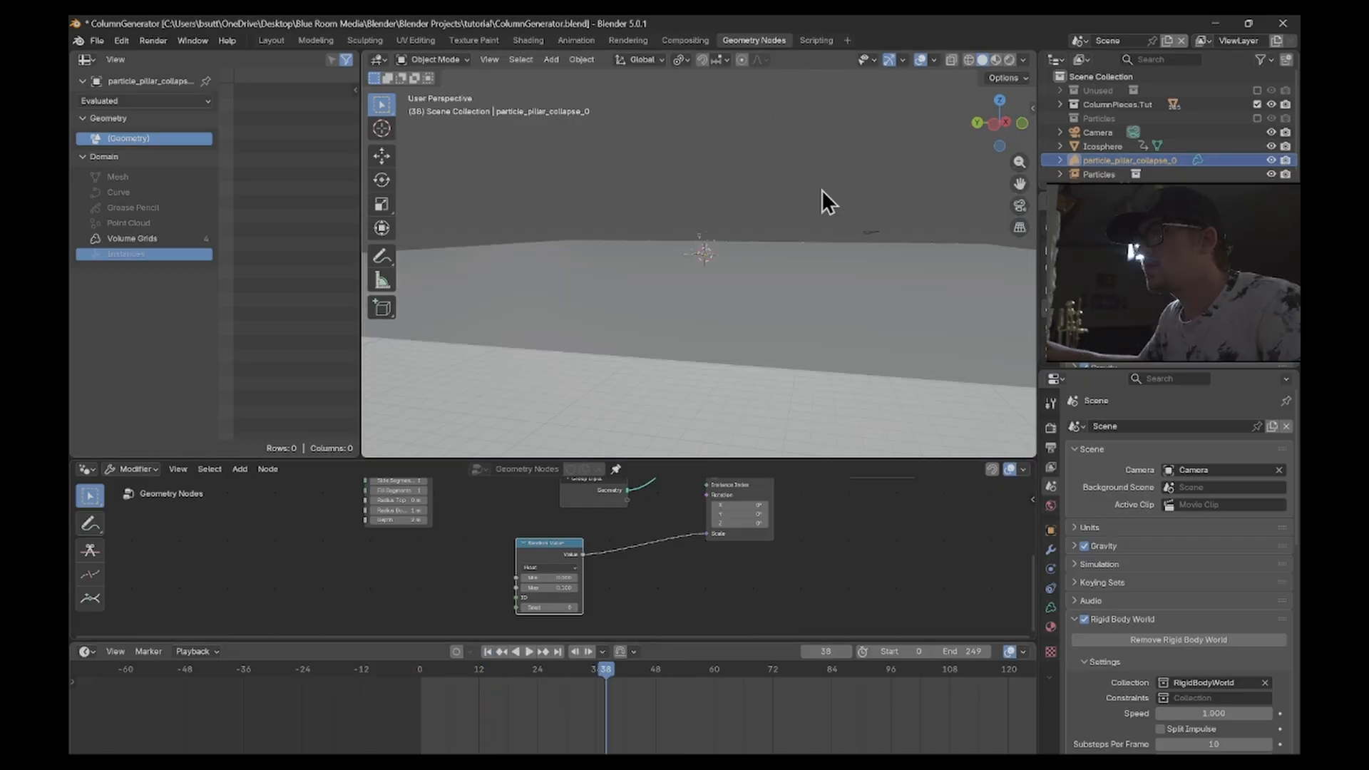
scroll(820, 191, "down", 8)
scroll(728, 243, "up", 8)
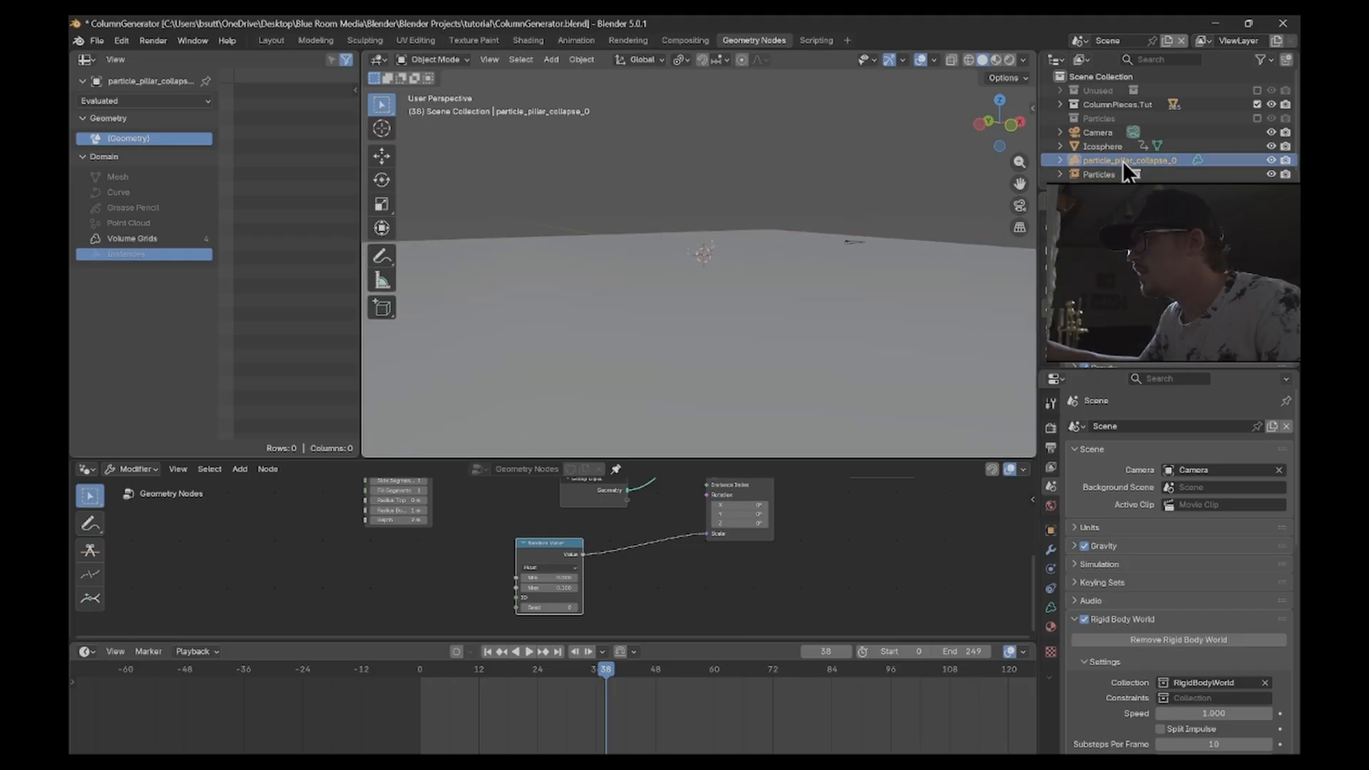
key("Delete")
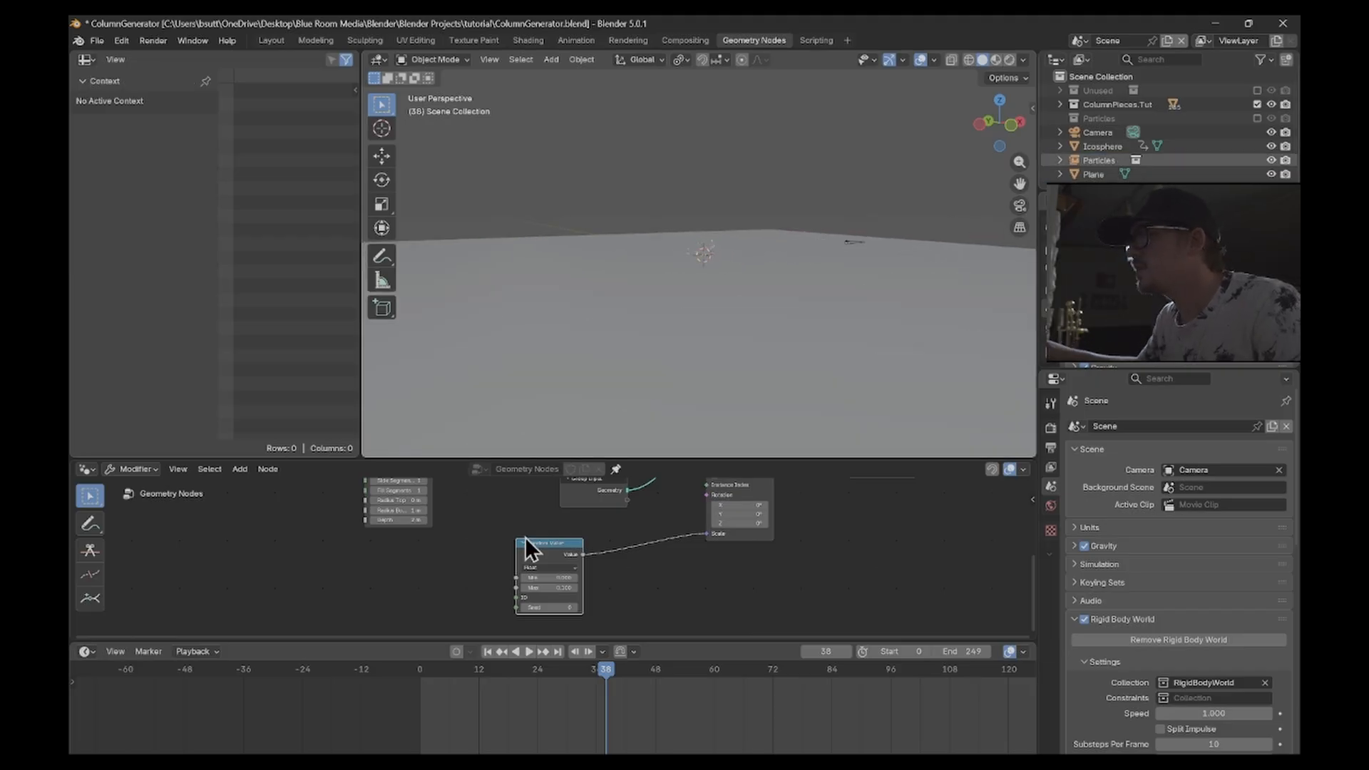
- Import all particle_pillar_collapse VDB files from the SmokeSim VDB folder together as one OpenVDB volume sequence
key("shift+a")
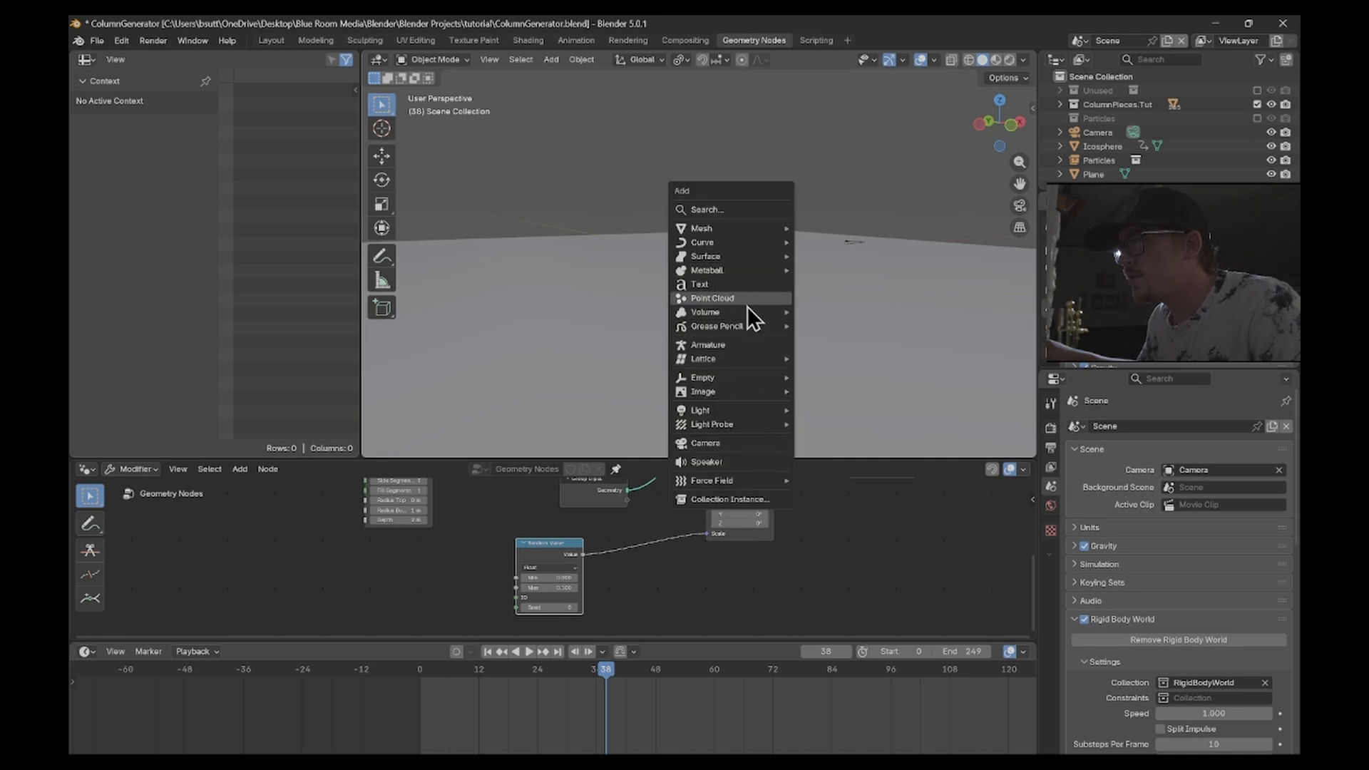
mouse_move(749, 315)
left_click(894, 323)
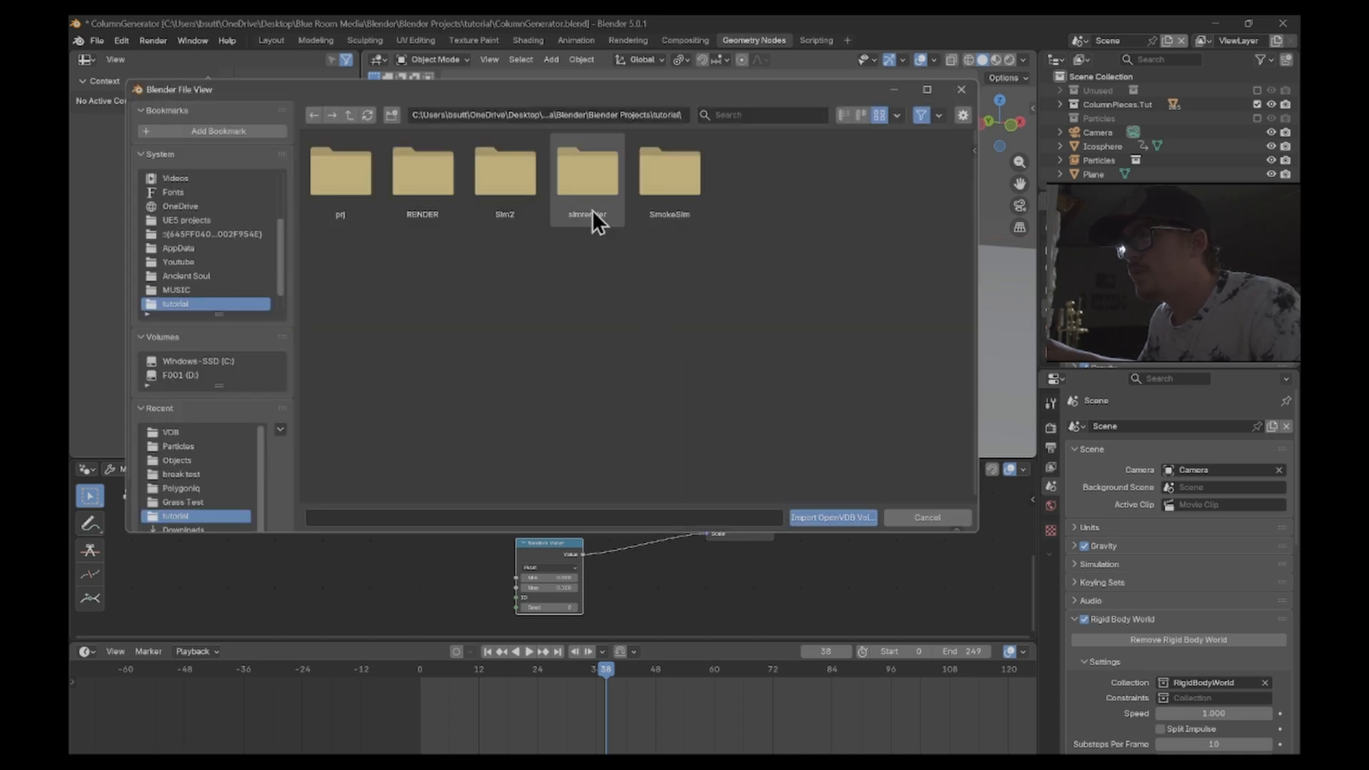
double_click(670, 171)
double_click(585, 181)
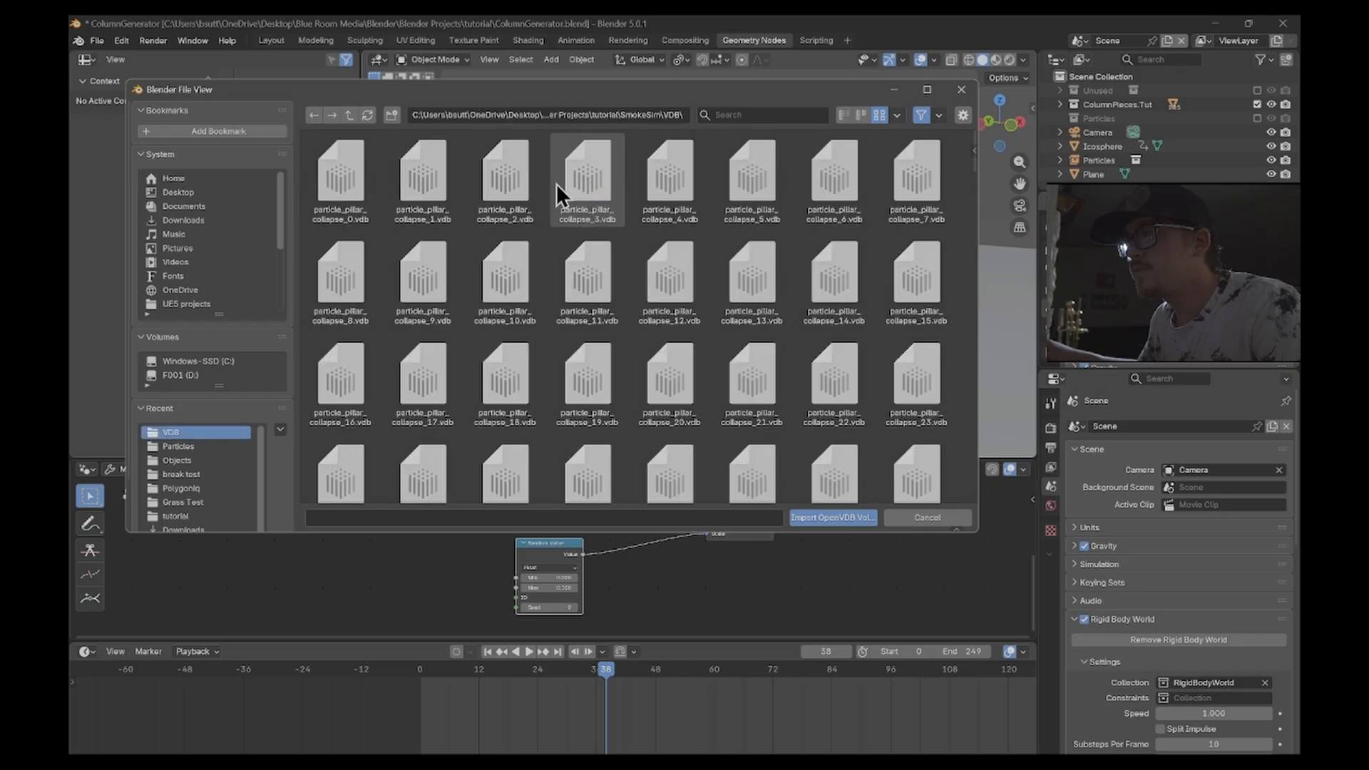
left_click(325, 179)
key("a")
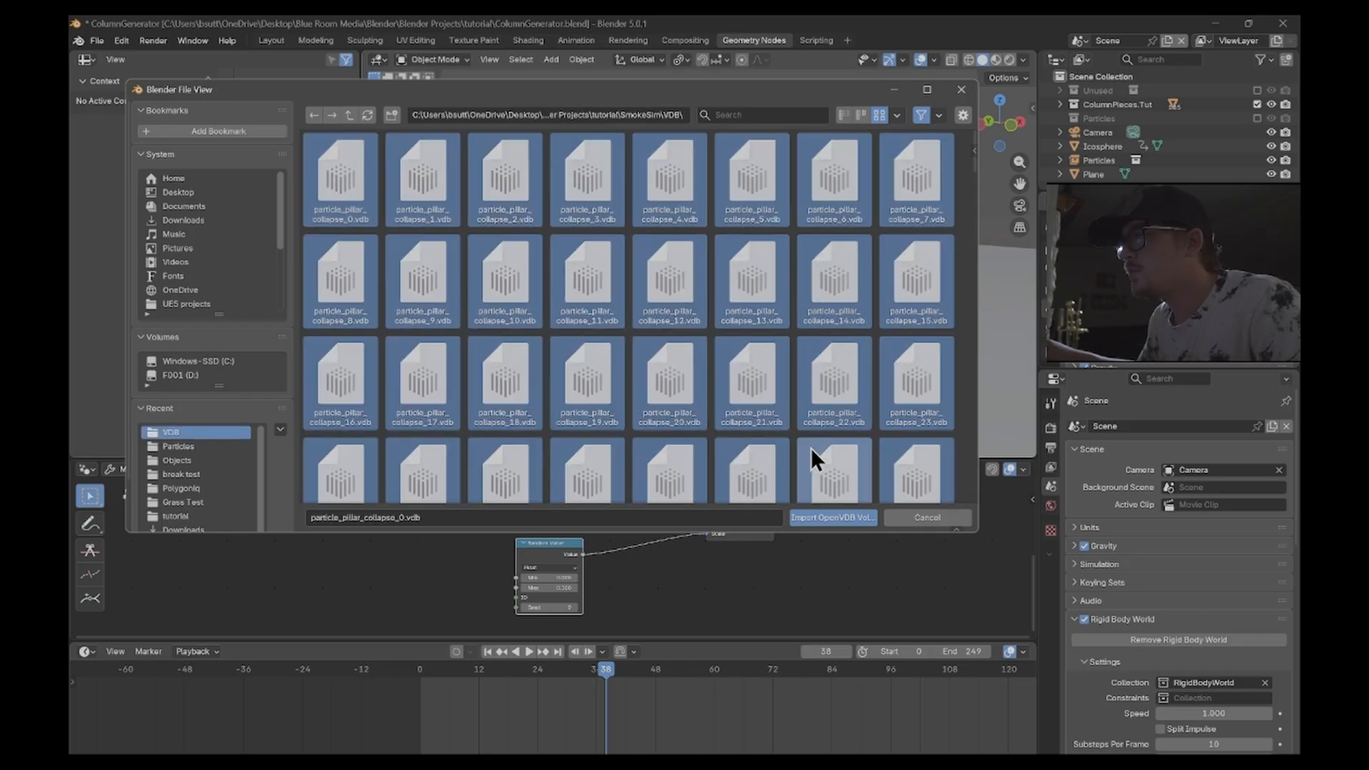
left_click(827, 518)
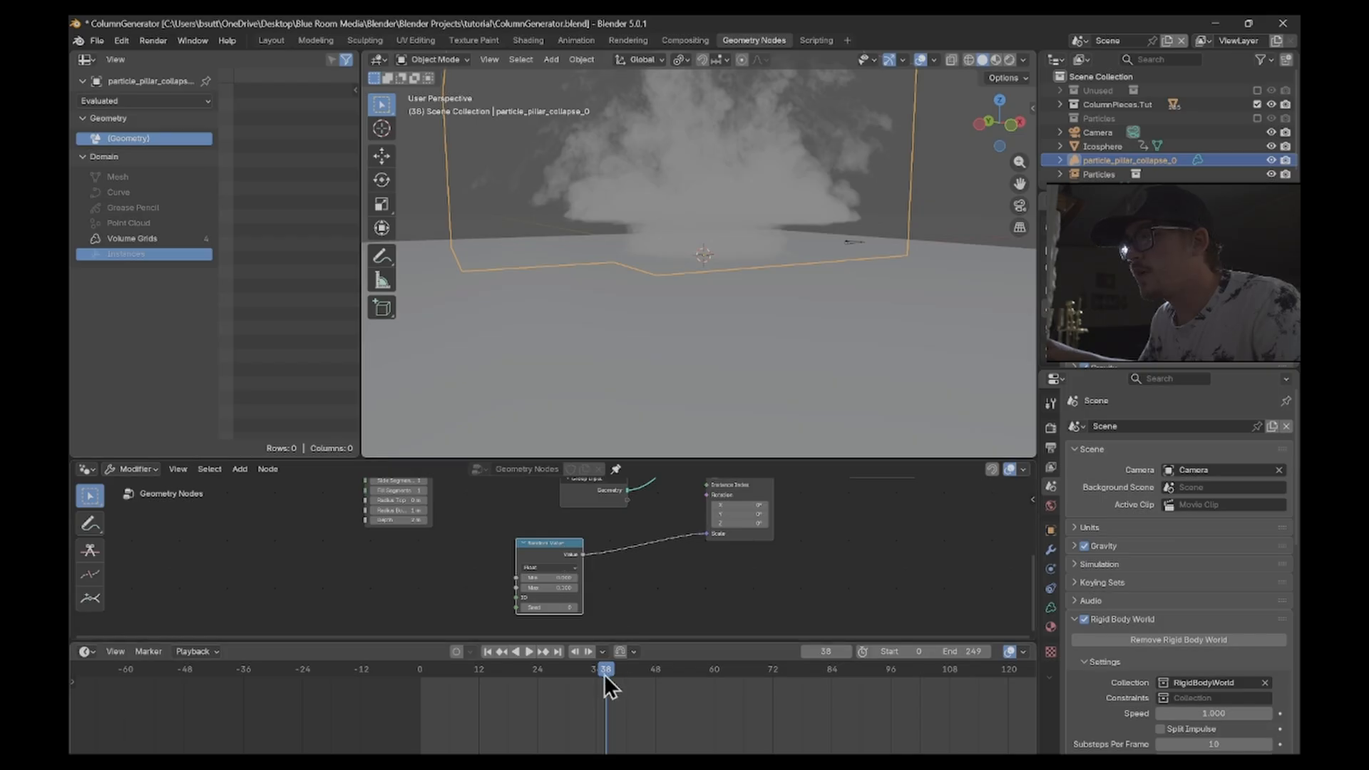
- Set the current frame to 21 and move the particle_pillar_collapse_0 volume into the Particles collection
left_click(508, 673)
key("space")
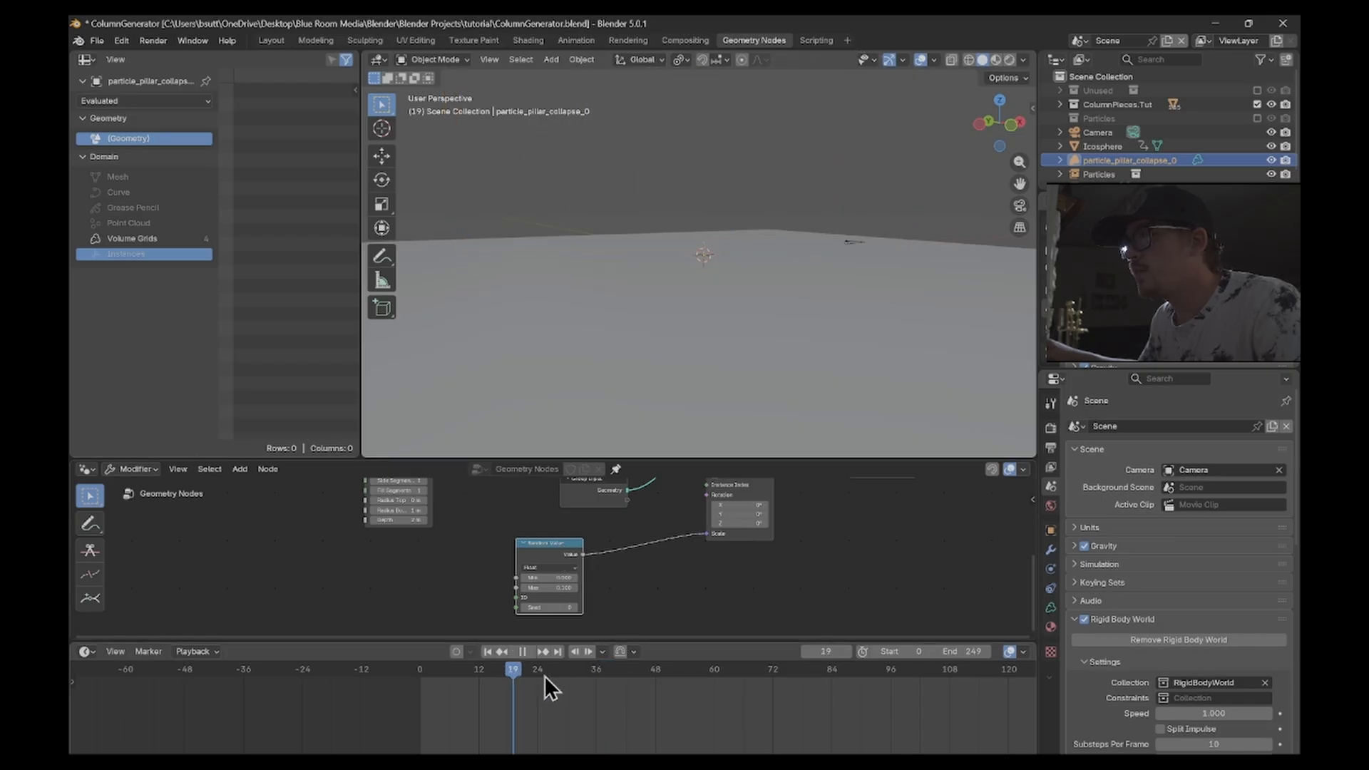
left_click_drag(544, 675, 521, 683)
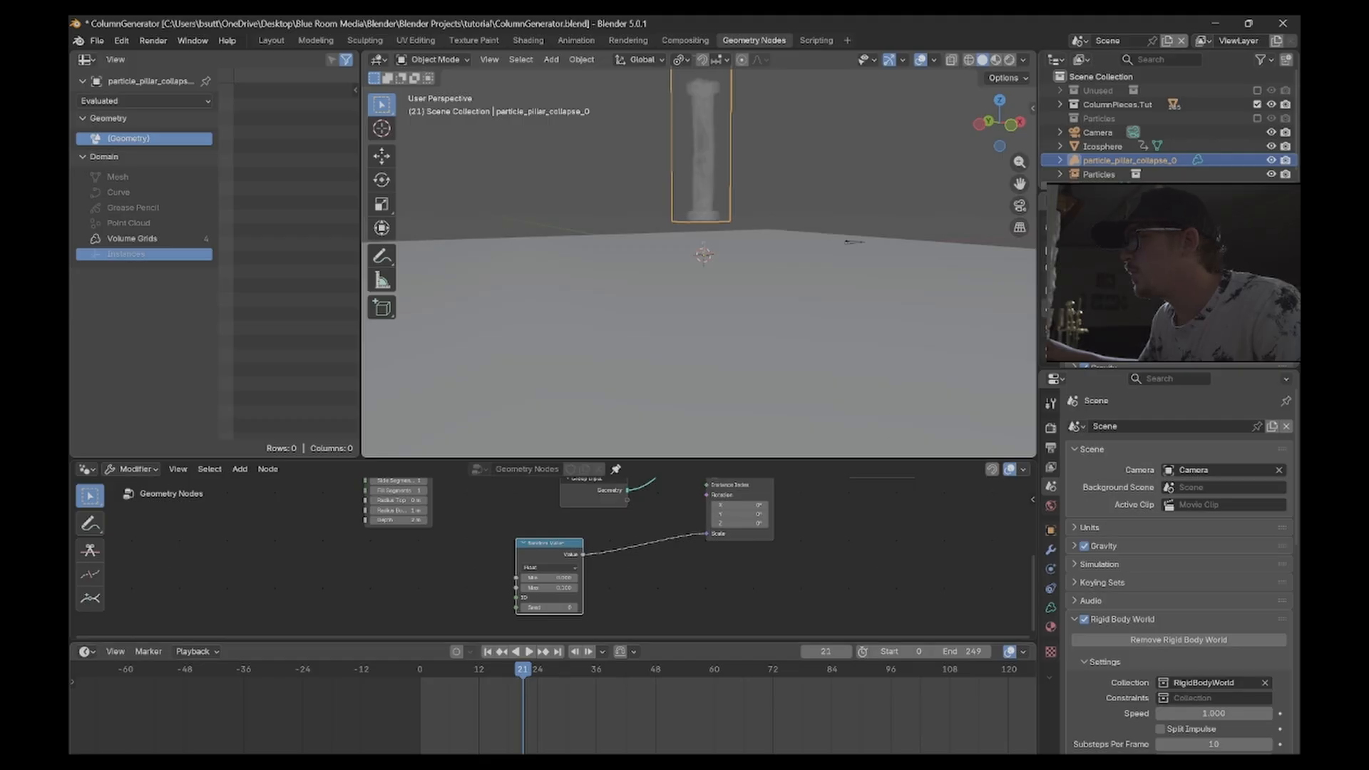
left_click_drag(1123, 161, 1123, 117)
- Play the animation from frame 21 to 34, check the collapsing column with its debris and smoke, and save the project
scroll(718, 271, "up", 12)
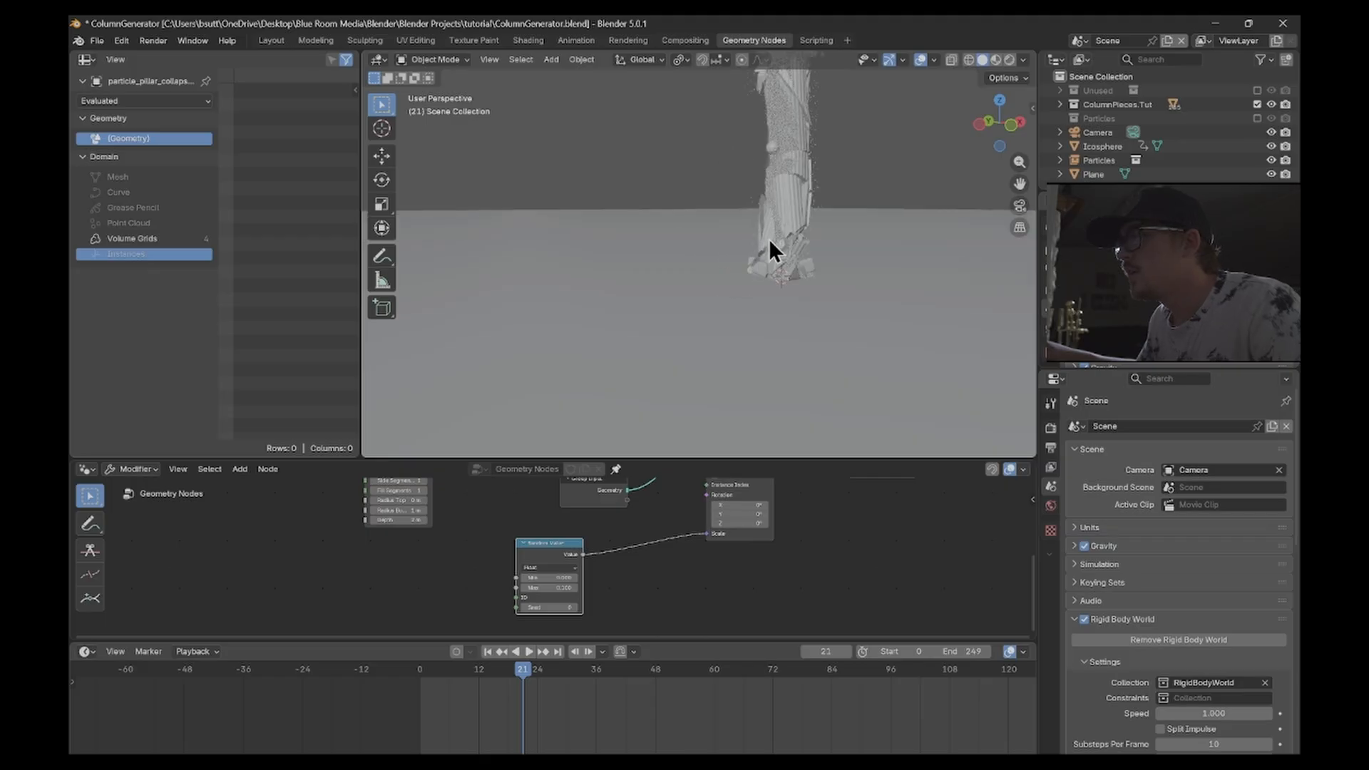
middle_click_drag(726, 277, 683, 309, "shift")
scroll(684, 309, "up", 5)
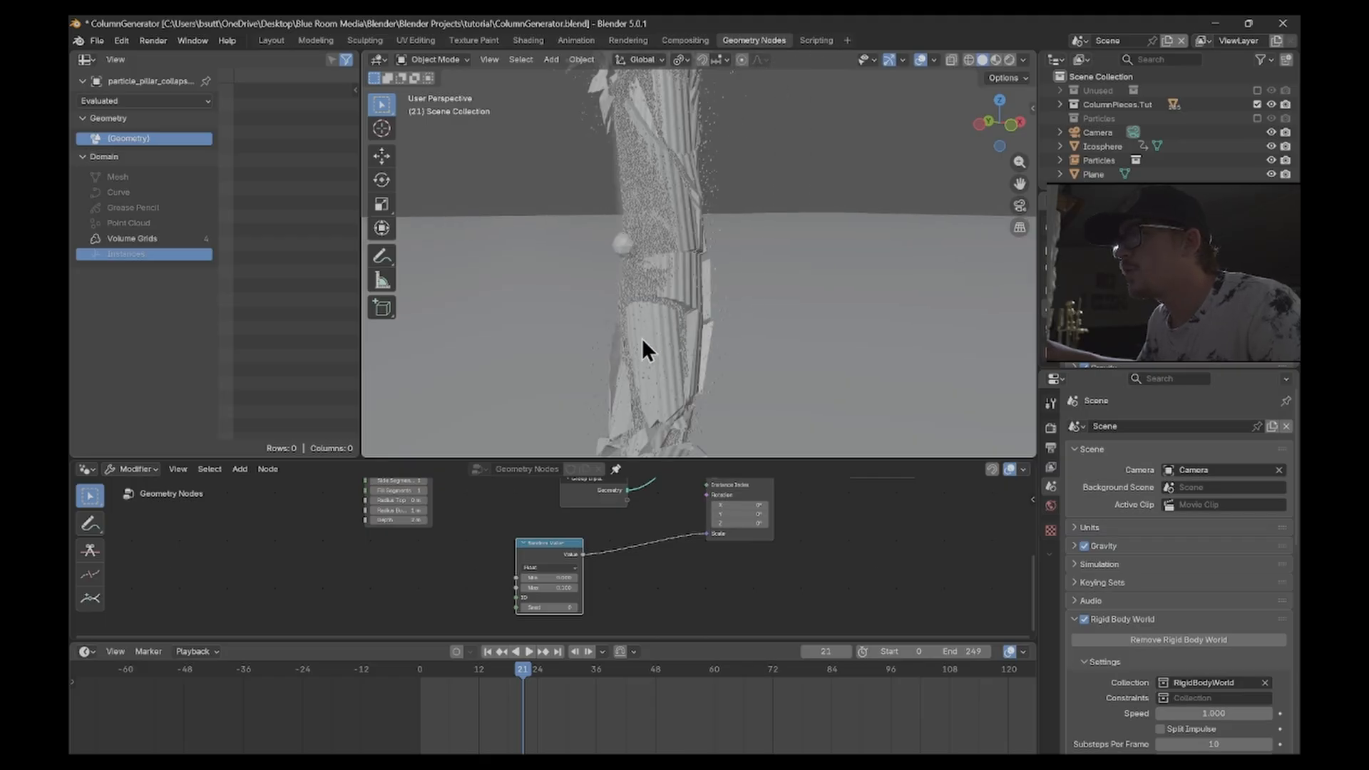
scroll(687, 319, "down", 3)
key("space")
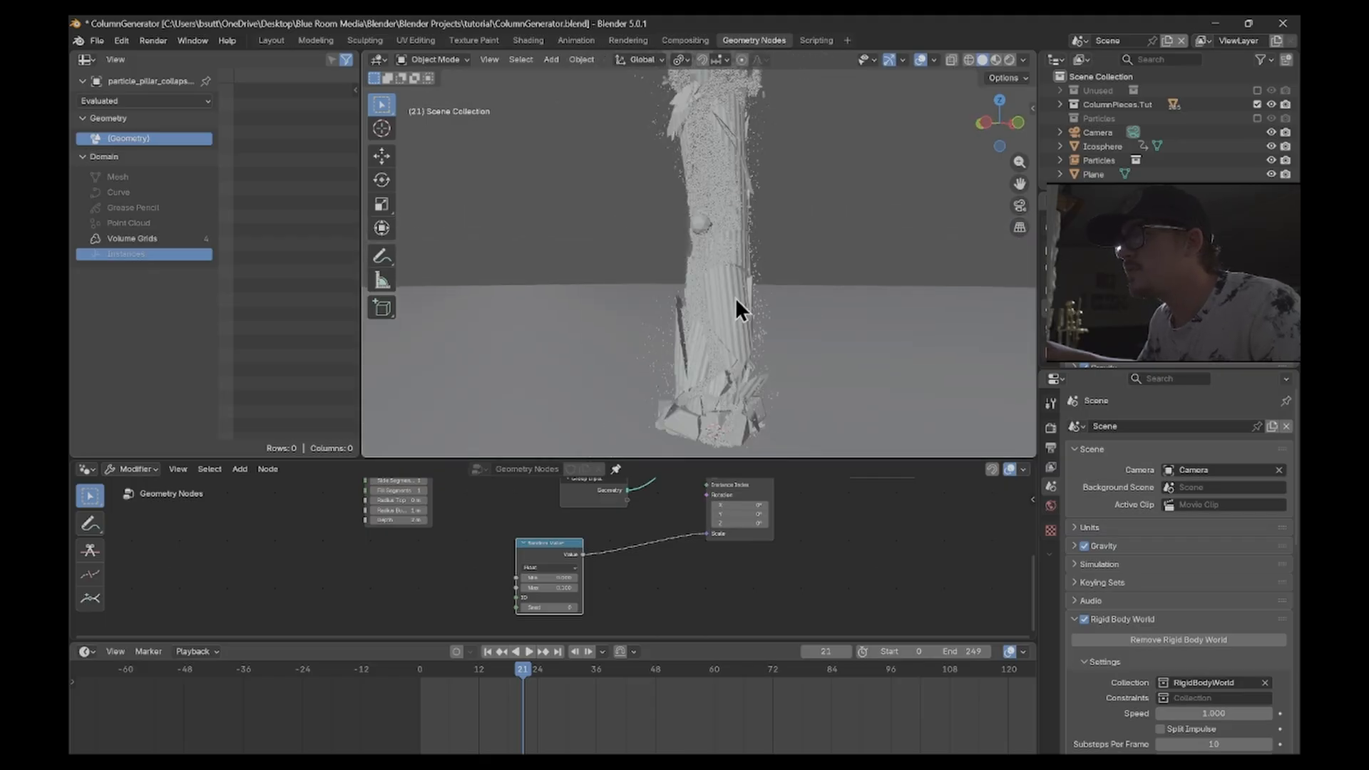
key("space")
scroll(758, 280, "down", 6)
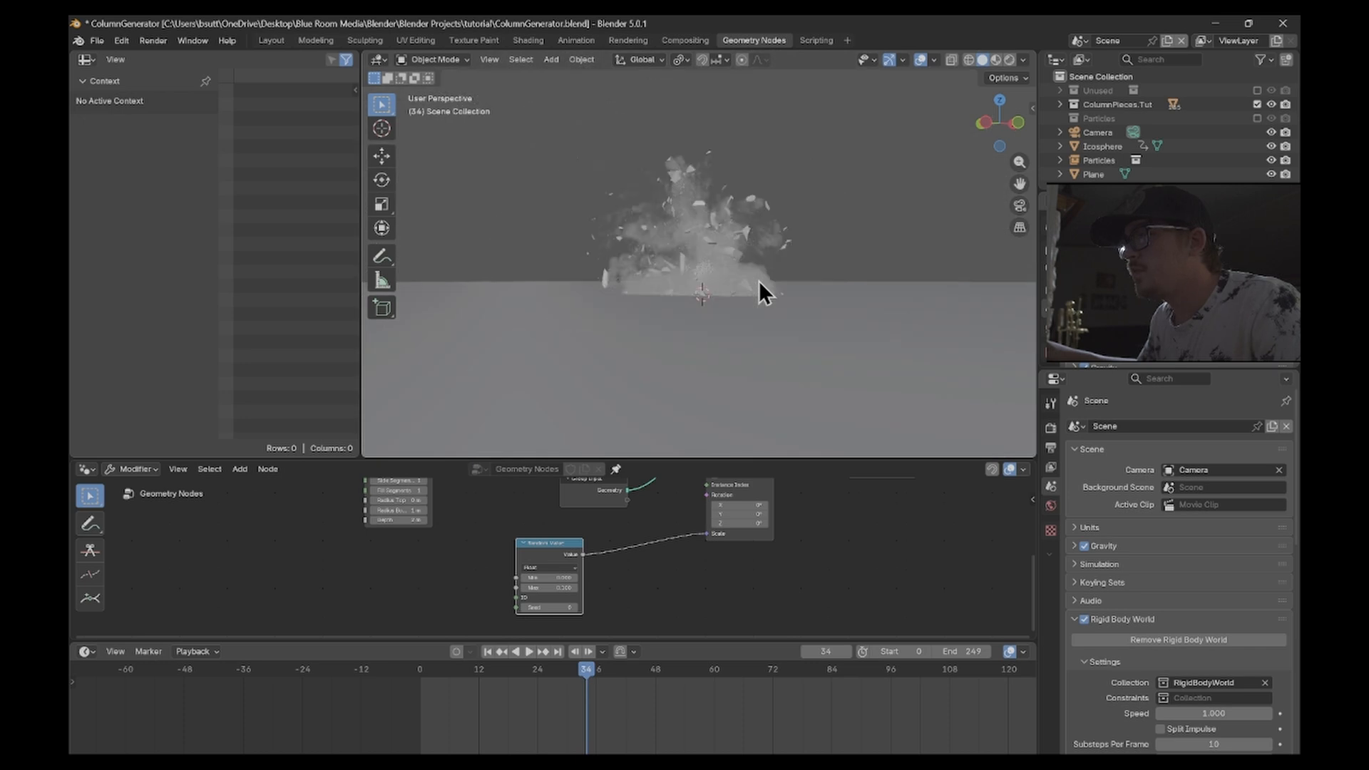
scroll(753, 292, "up", 4)
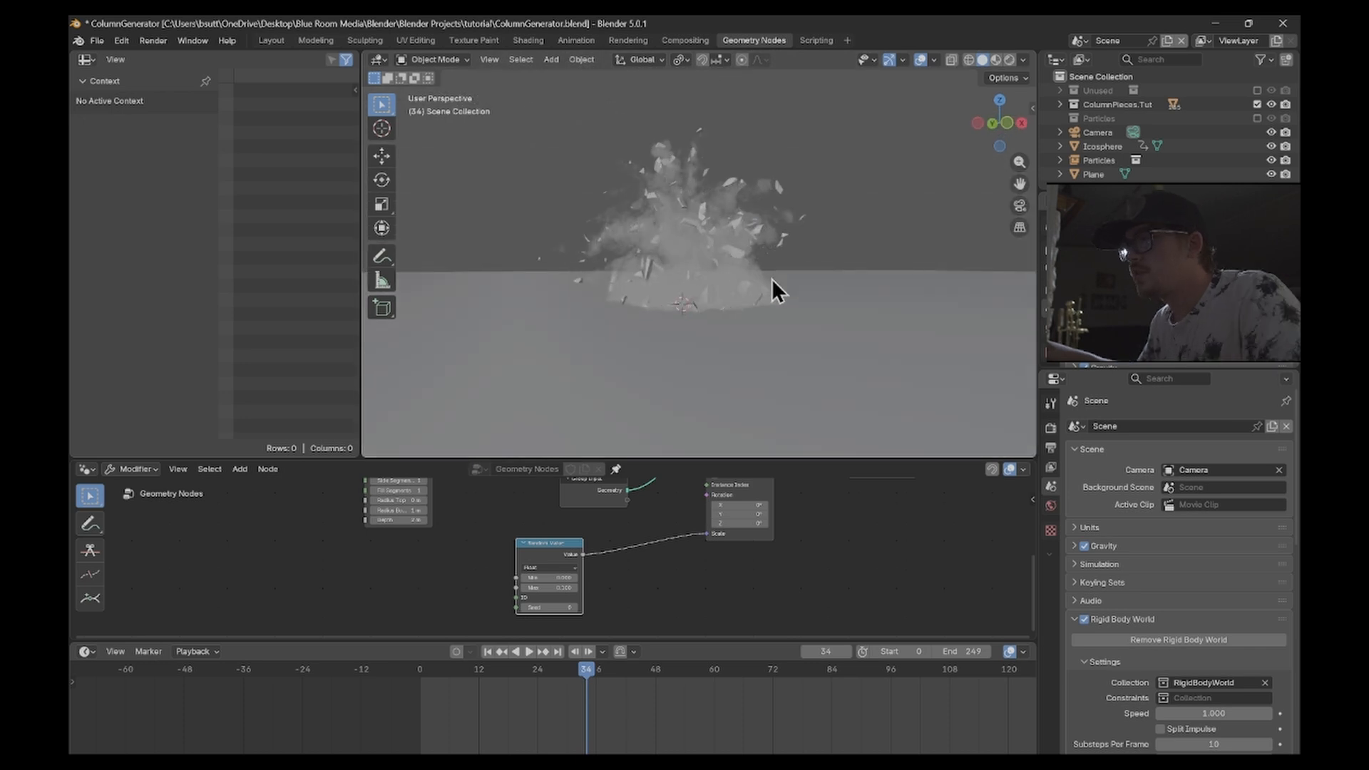
key("ctrl+s")
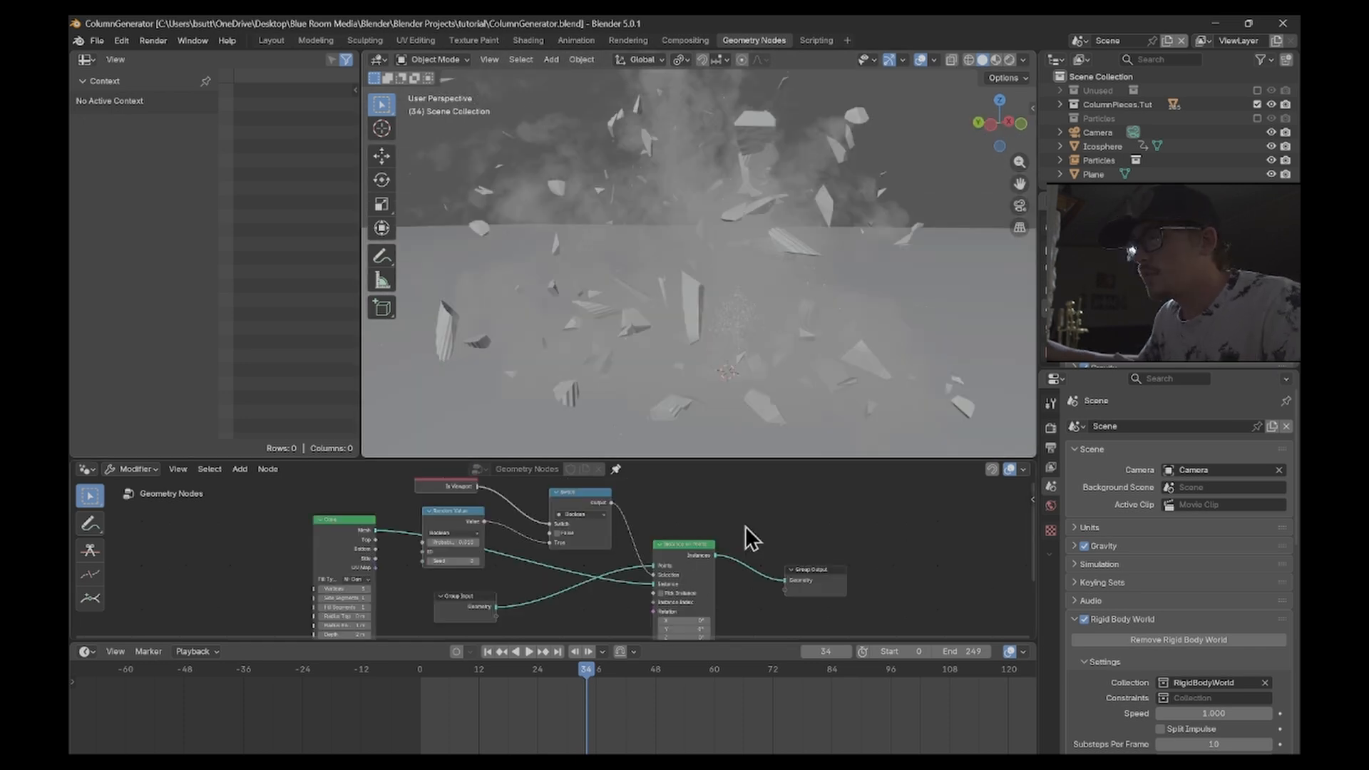
- Insert a Set Material node between Instance on Points and Group Output and assign the column material to it
middle_click_drag(746, 527, 690, 498)
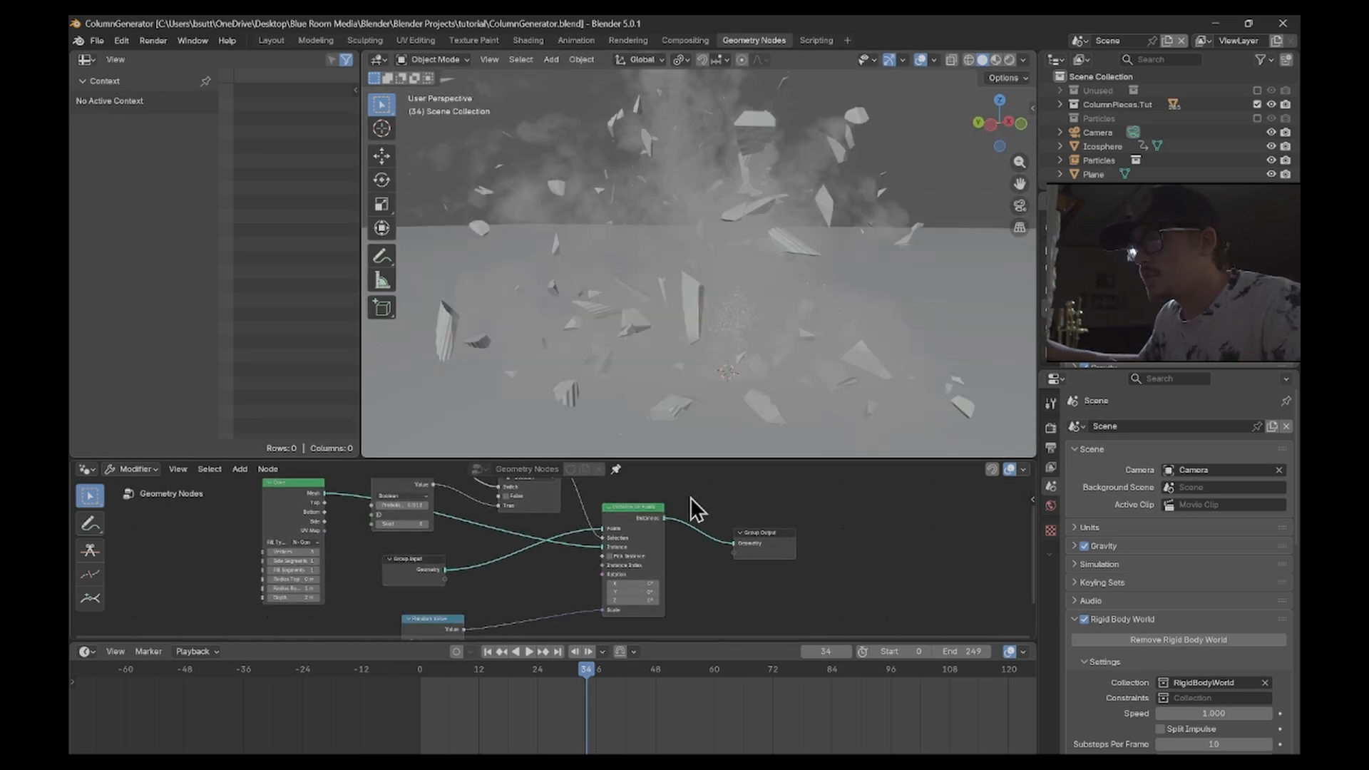
key("shift+a")
type("set mat")
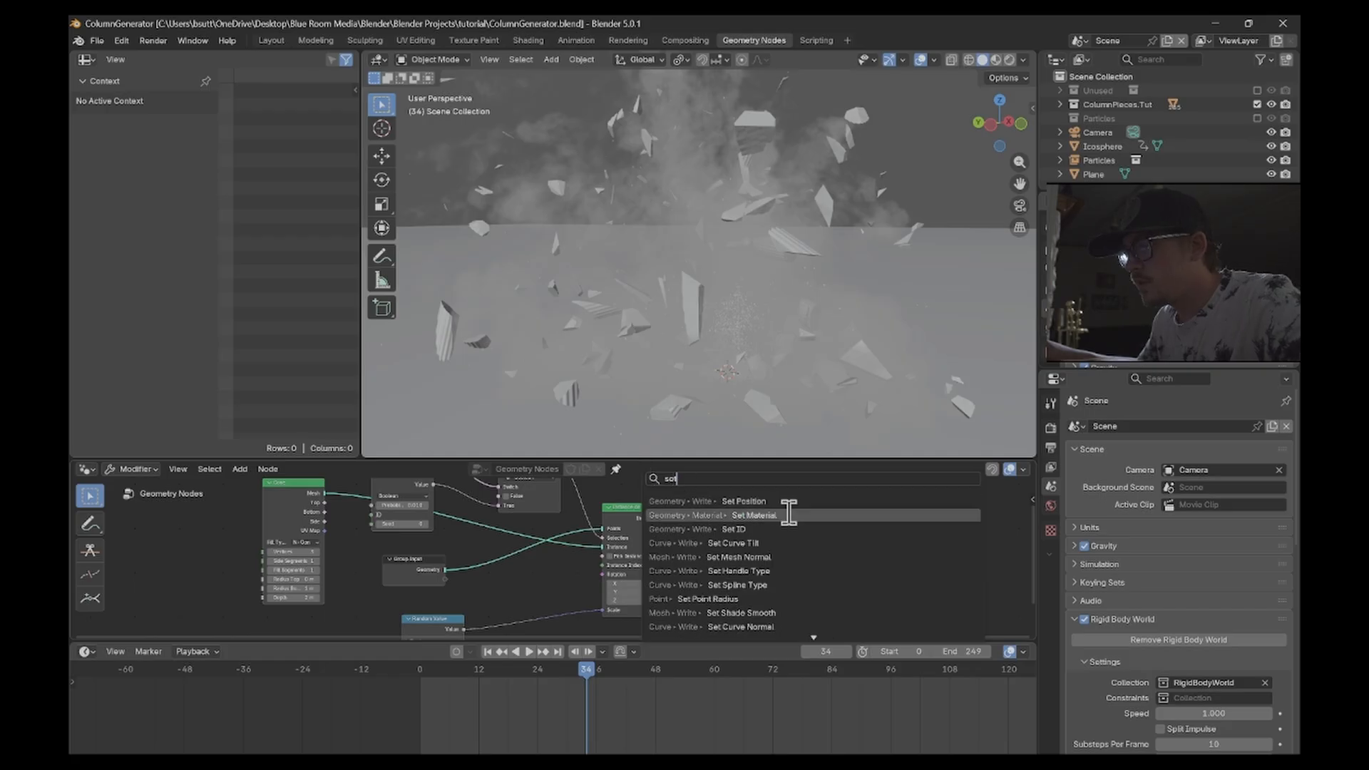
key("Return")
left_click(709, 546)
left_click(710, 542)
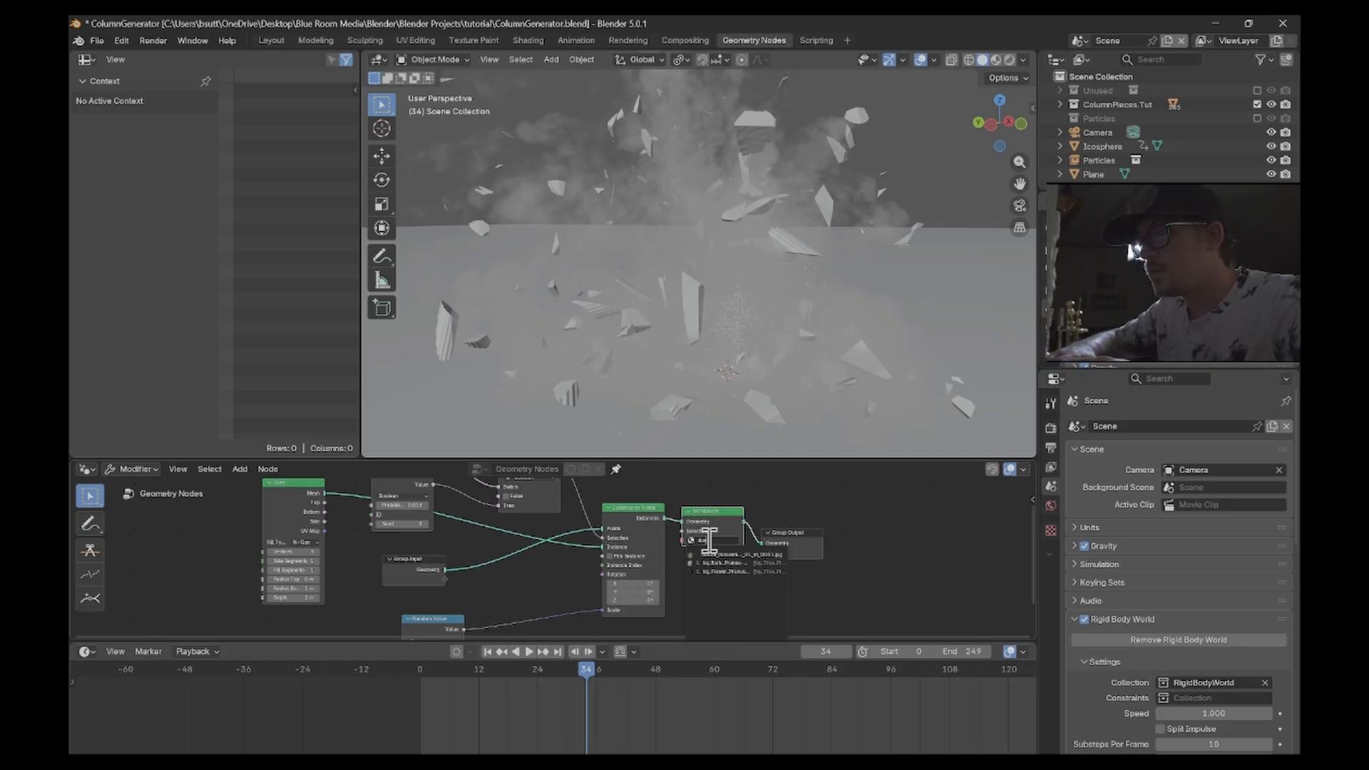
left_click(713, 554)
left_click(708, 541)
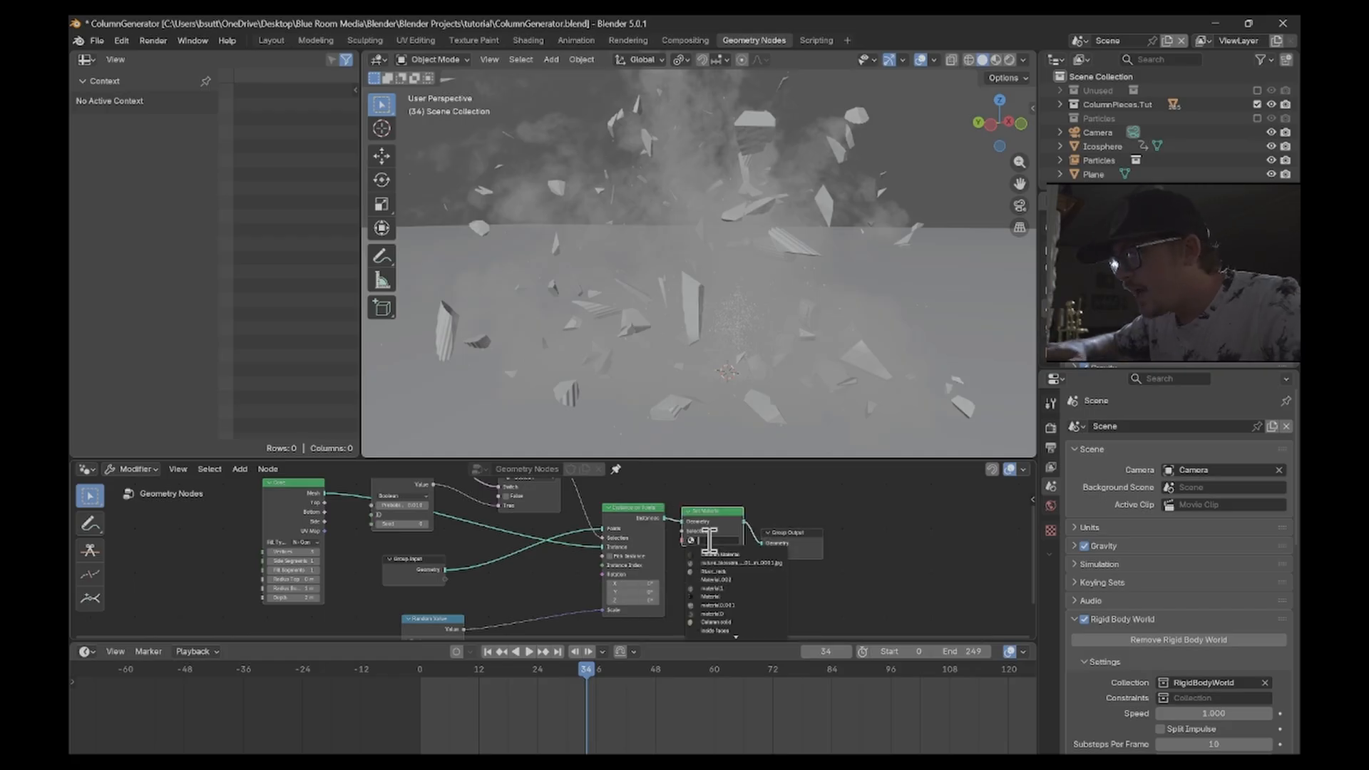
left_click(754, 555)
- Enable the Particles collection and create a new material for the particle_pillar_collapse_0 volume in the Shader Editor
scroll(725, 214, "up", 6)
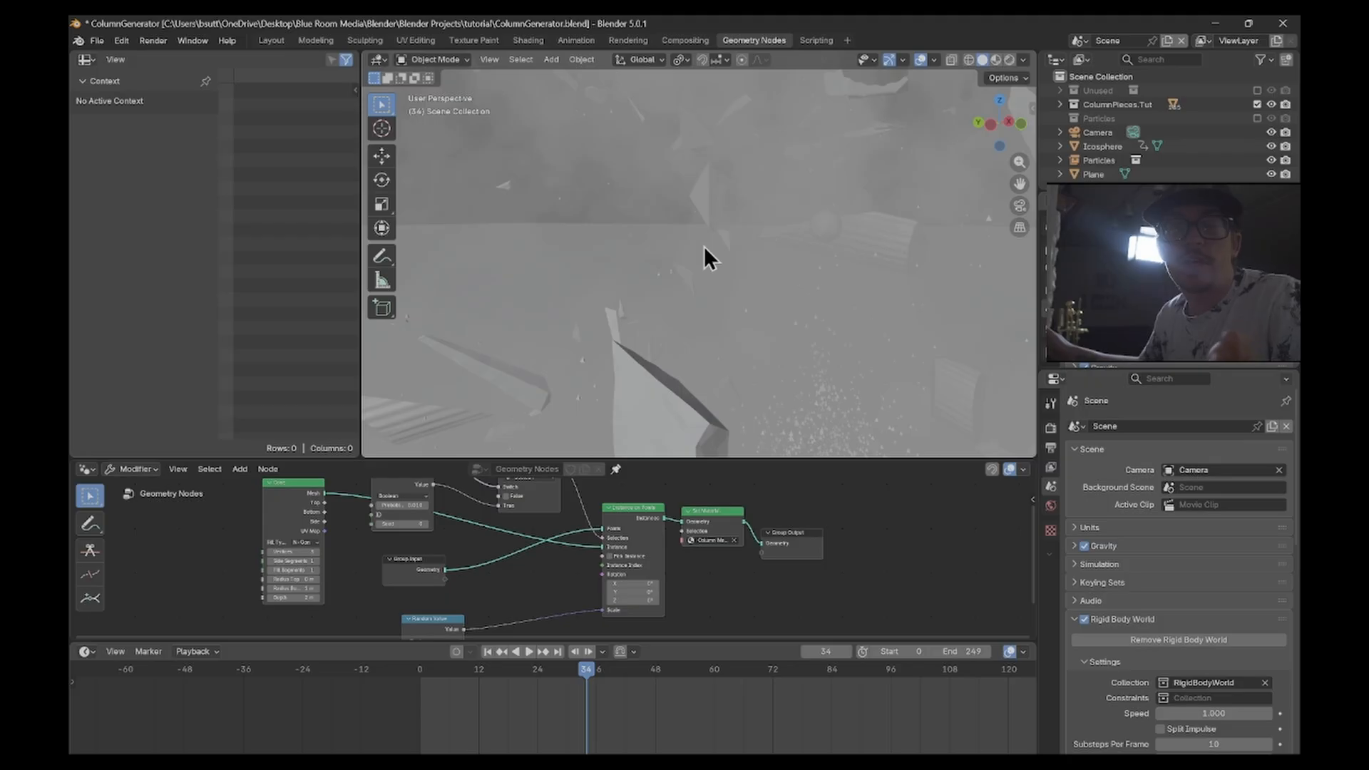
scroll(705, 247, "down", 6)
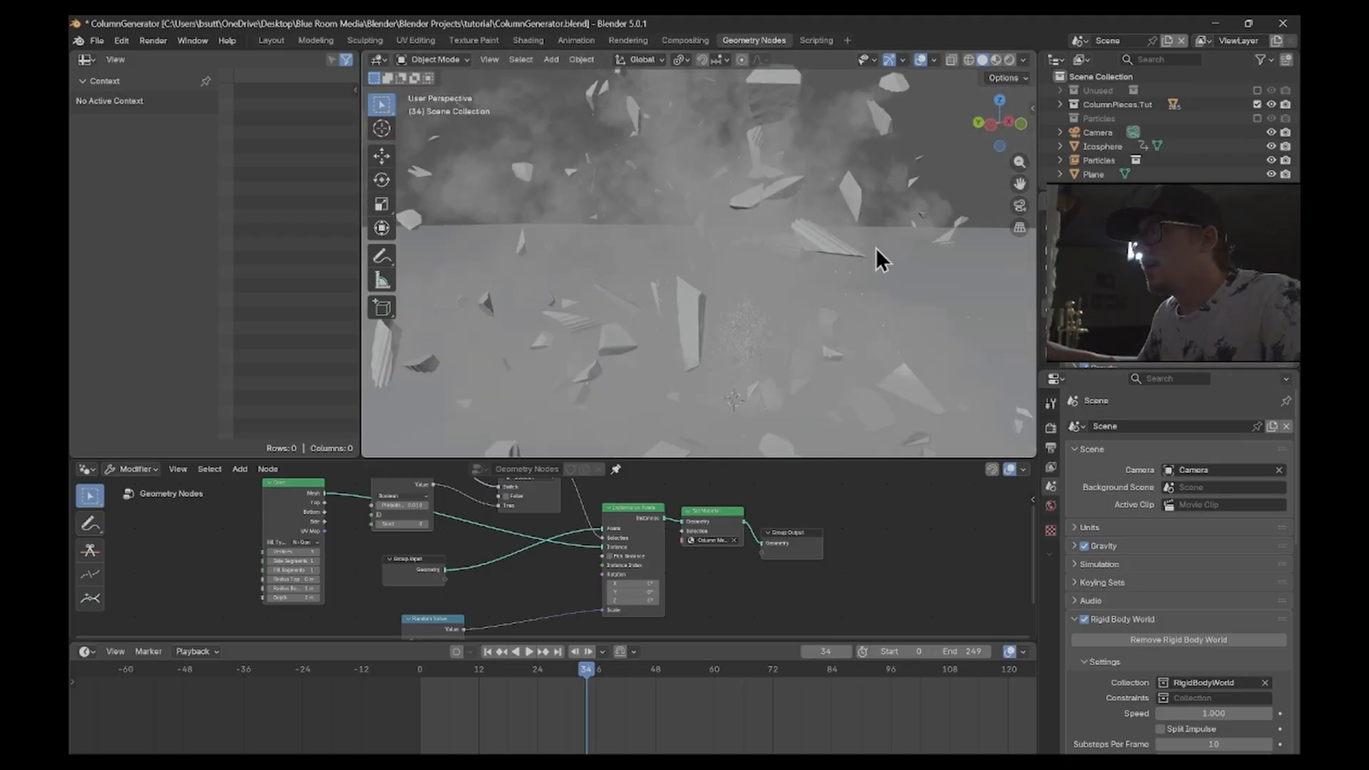
left_click(1257, 119)
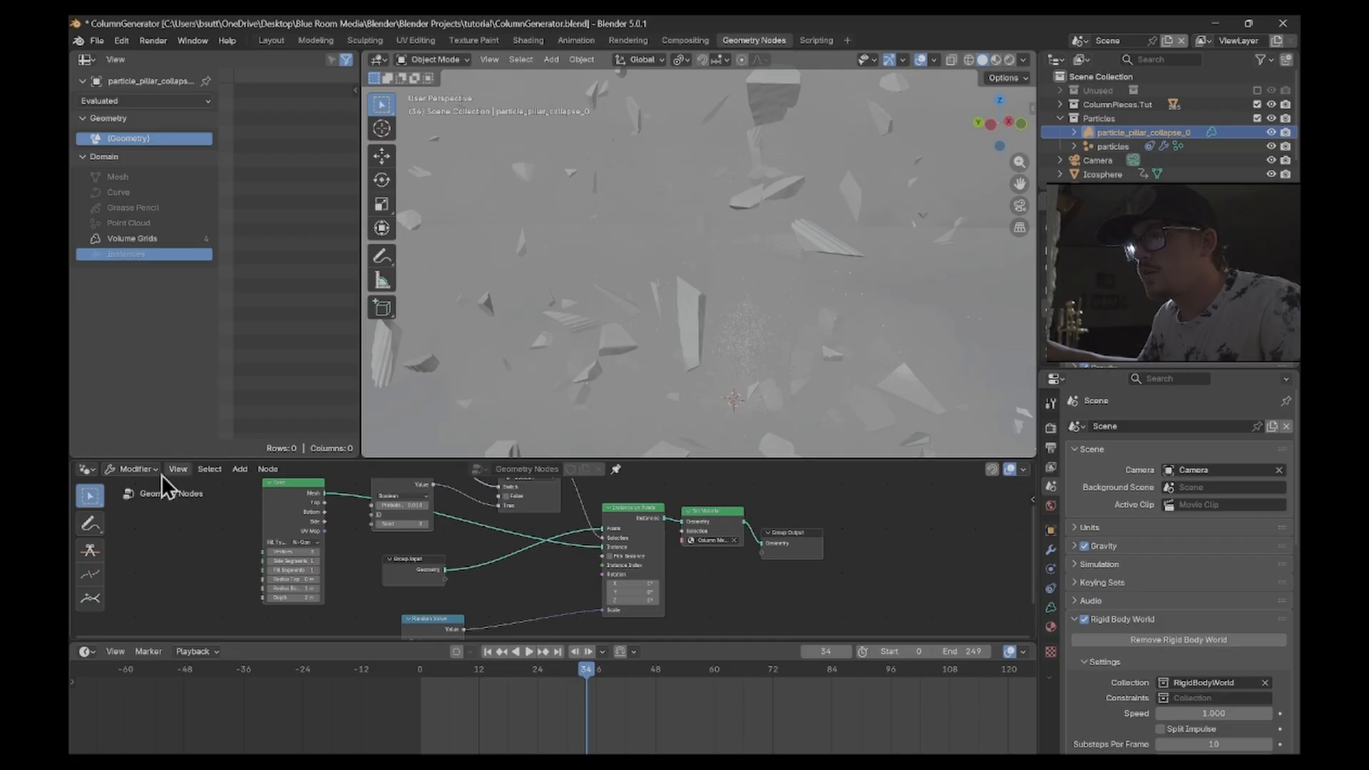
left_click(85, 469)
left_click(114, 584)
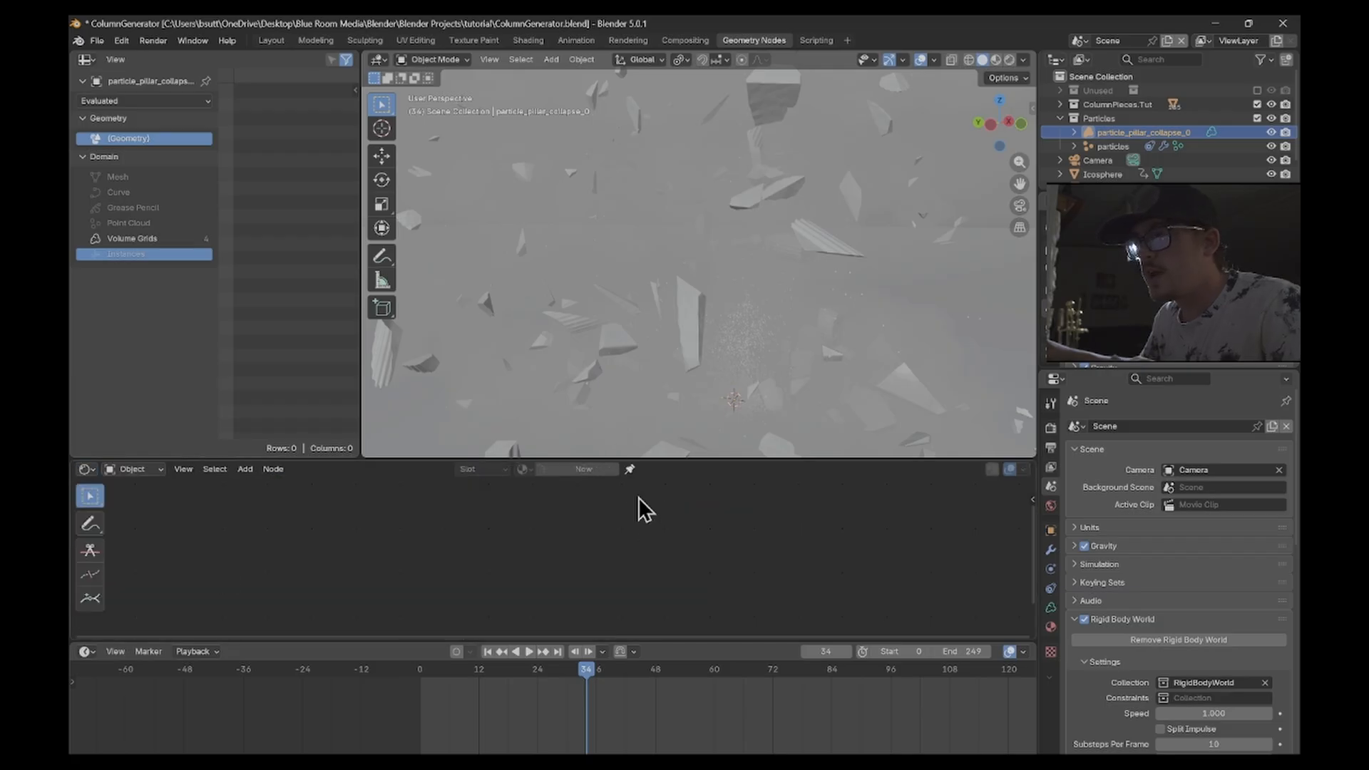
left_click(576, 469)
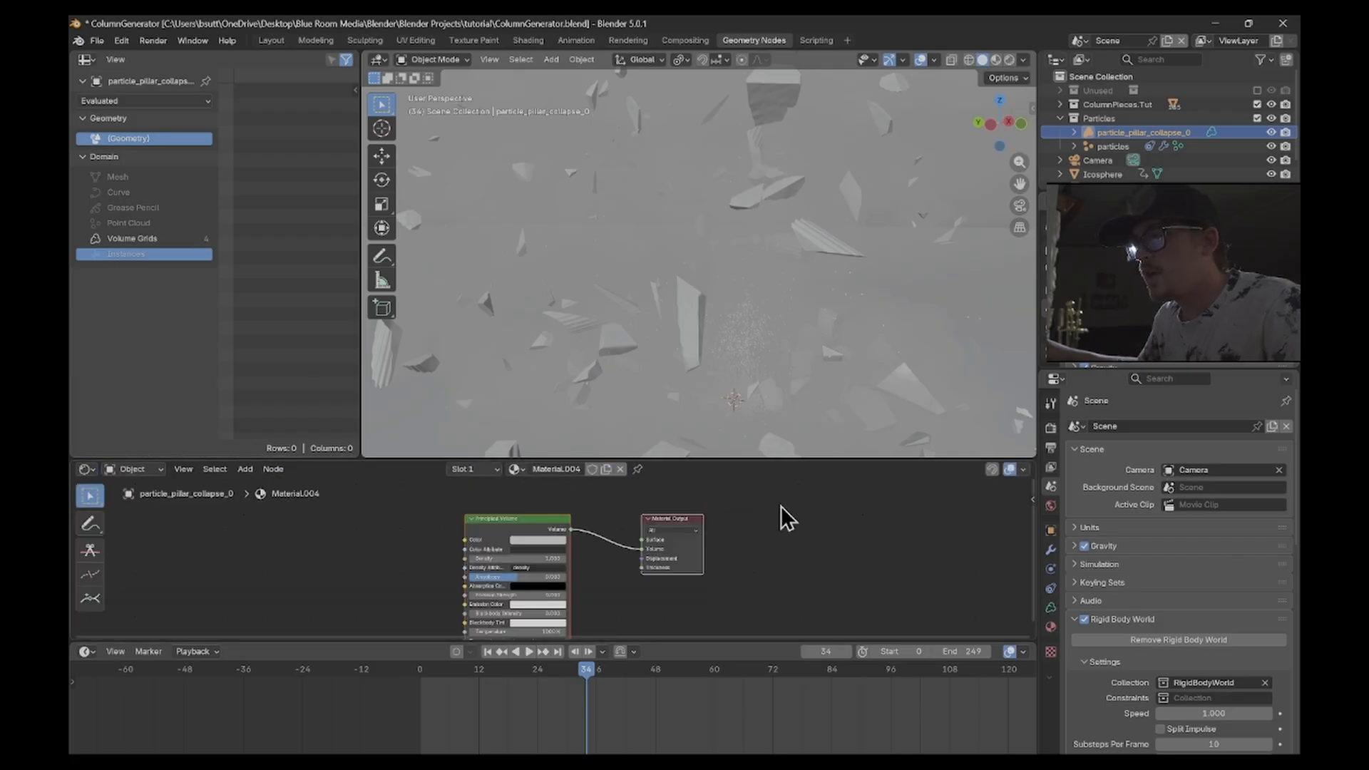
scroll(558, 589, "up", 2)
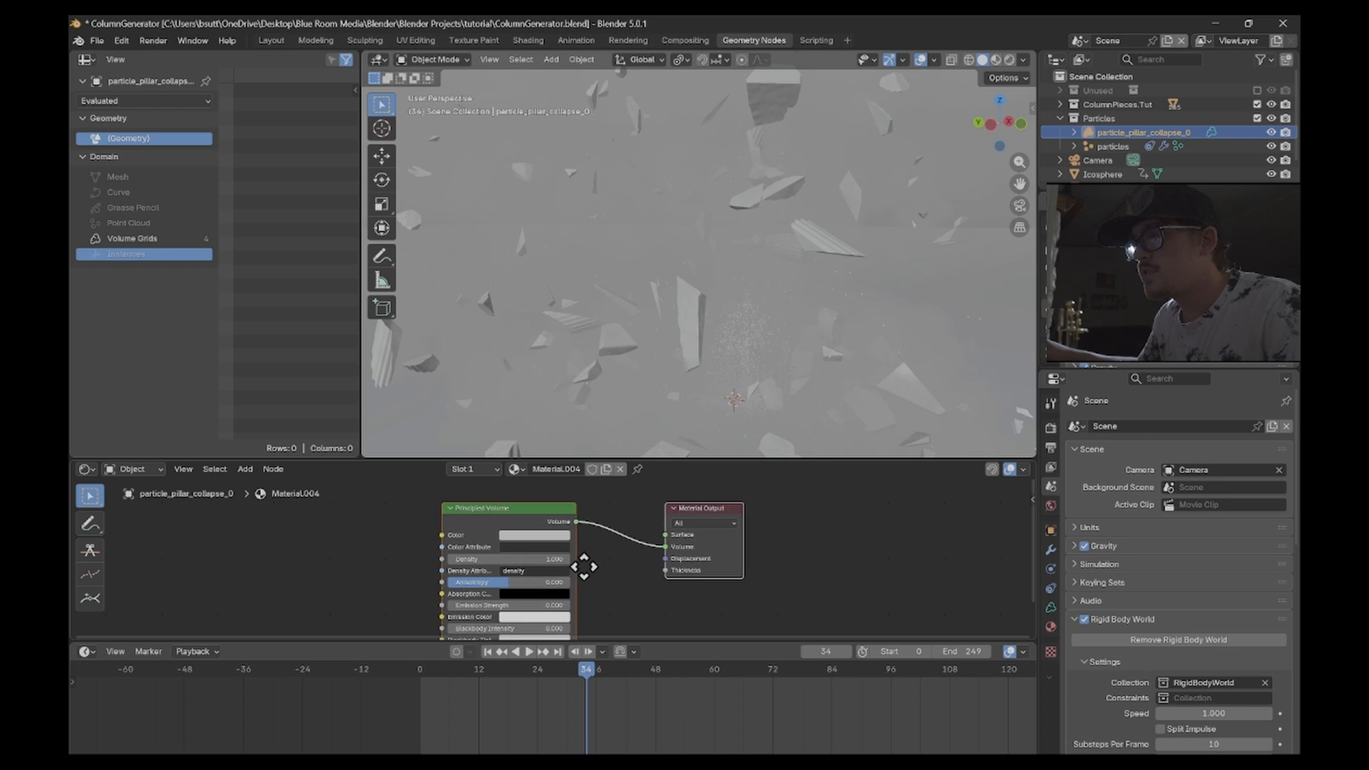
middle_click_drag(584, 567, 678, 544)
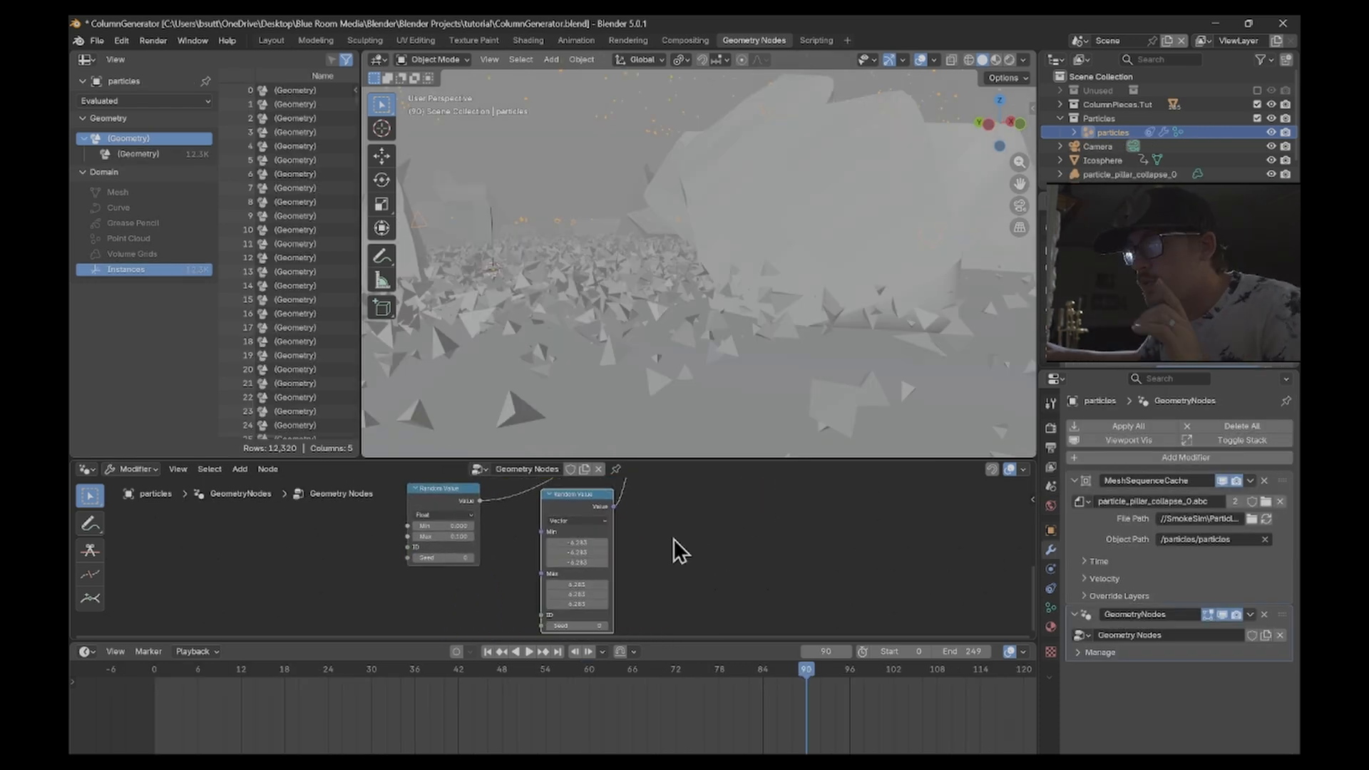
scroll(673, 542, "down", 3)
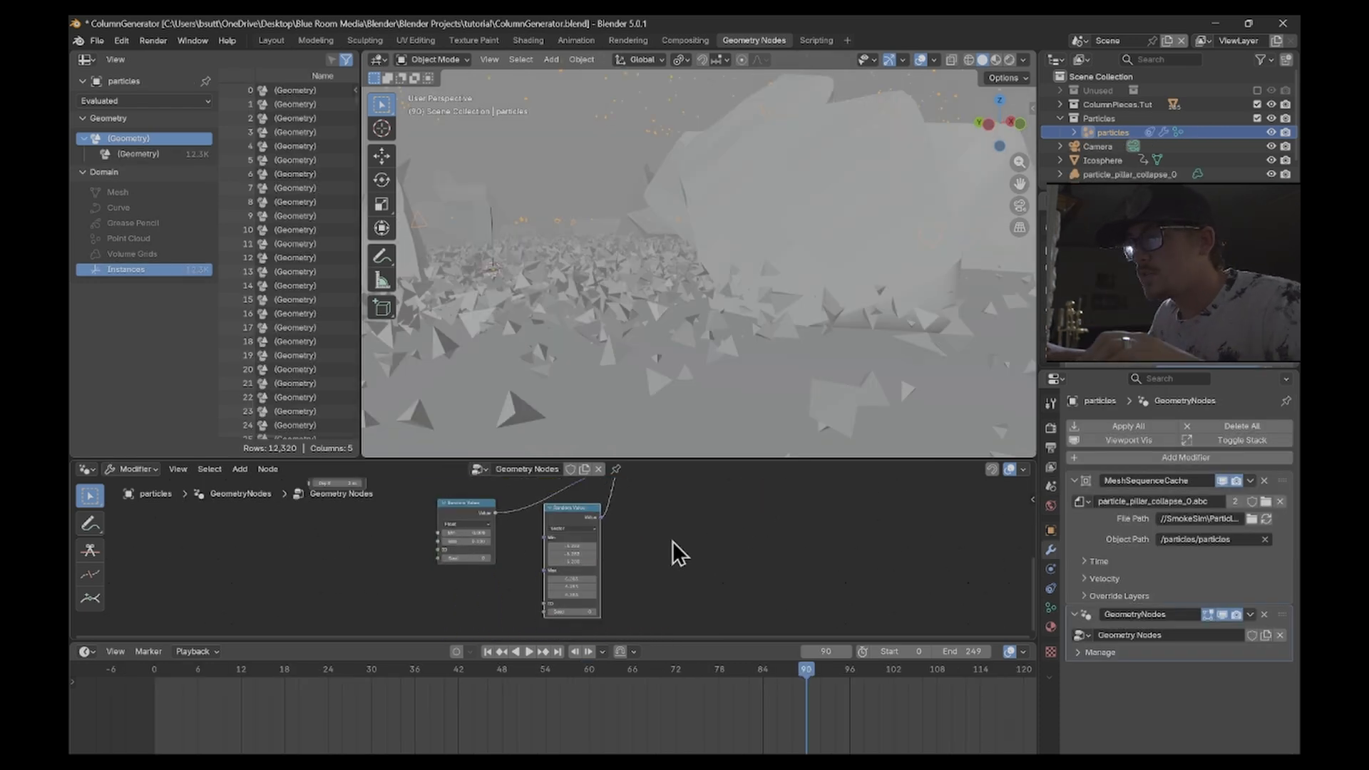
middle_click_drag(673, 542, 647, 609)
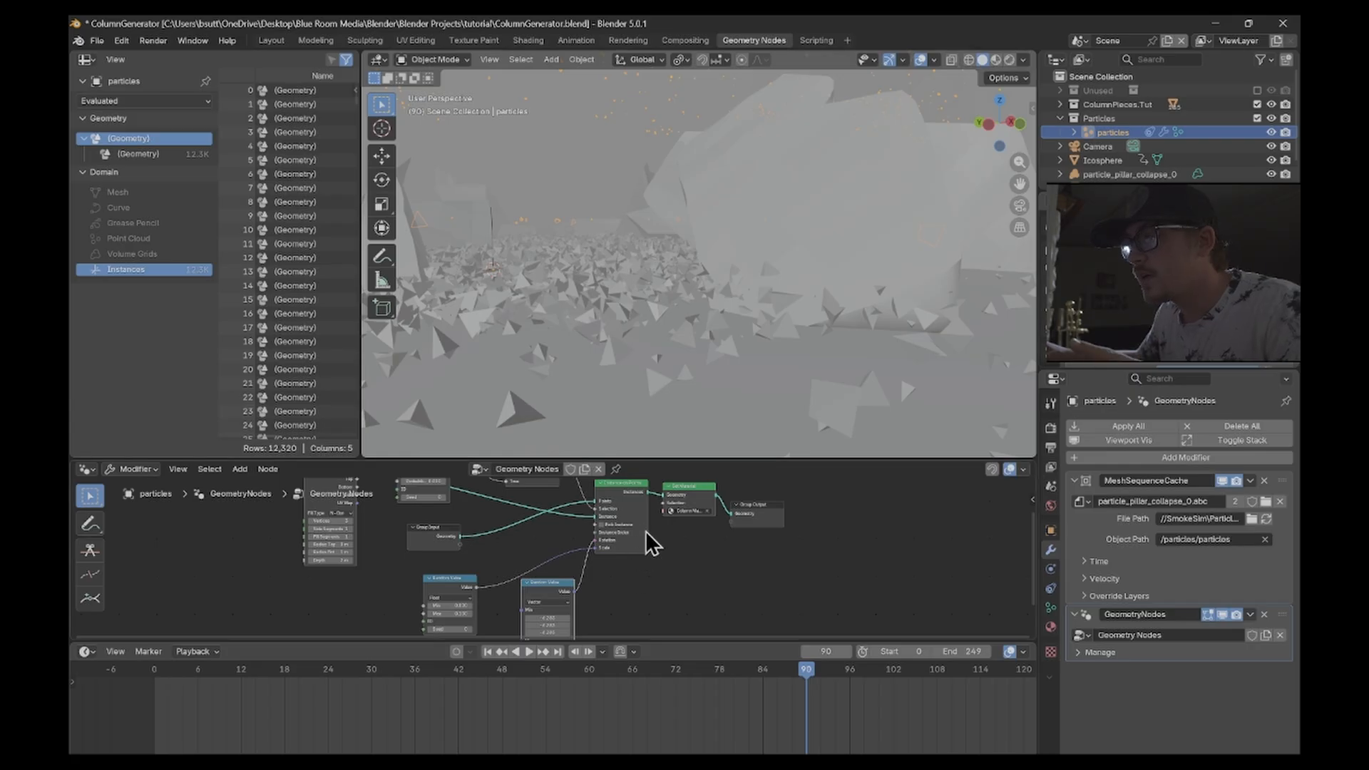
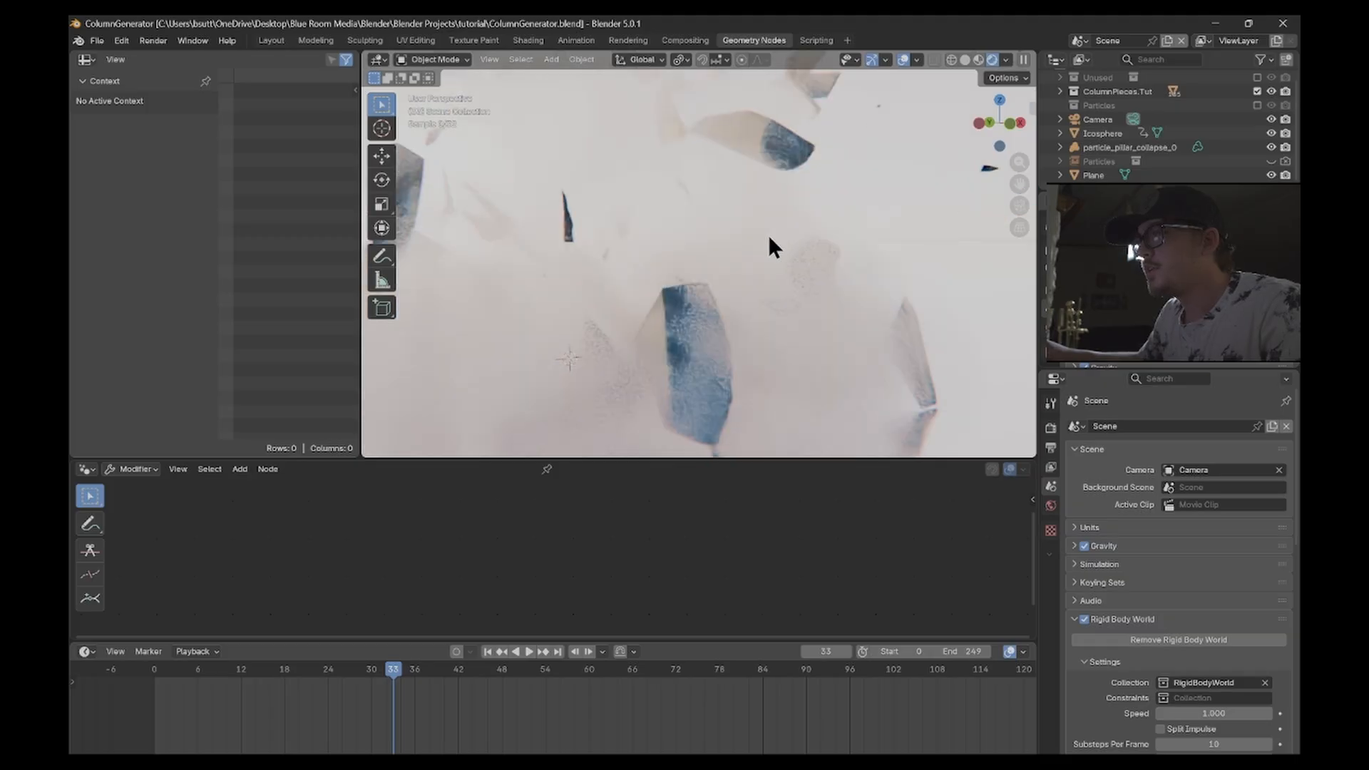
middle_click_drag(768, 234, 845, 214)
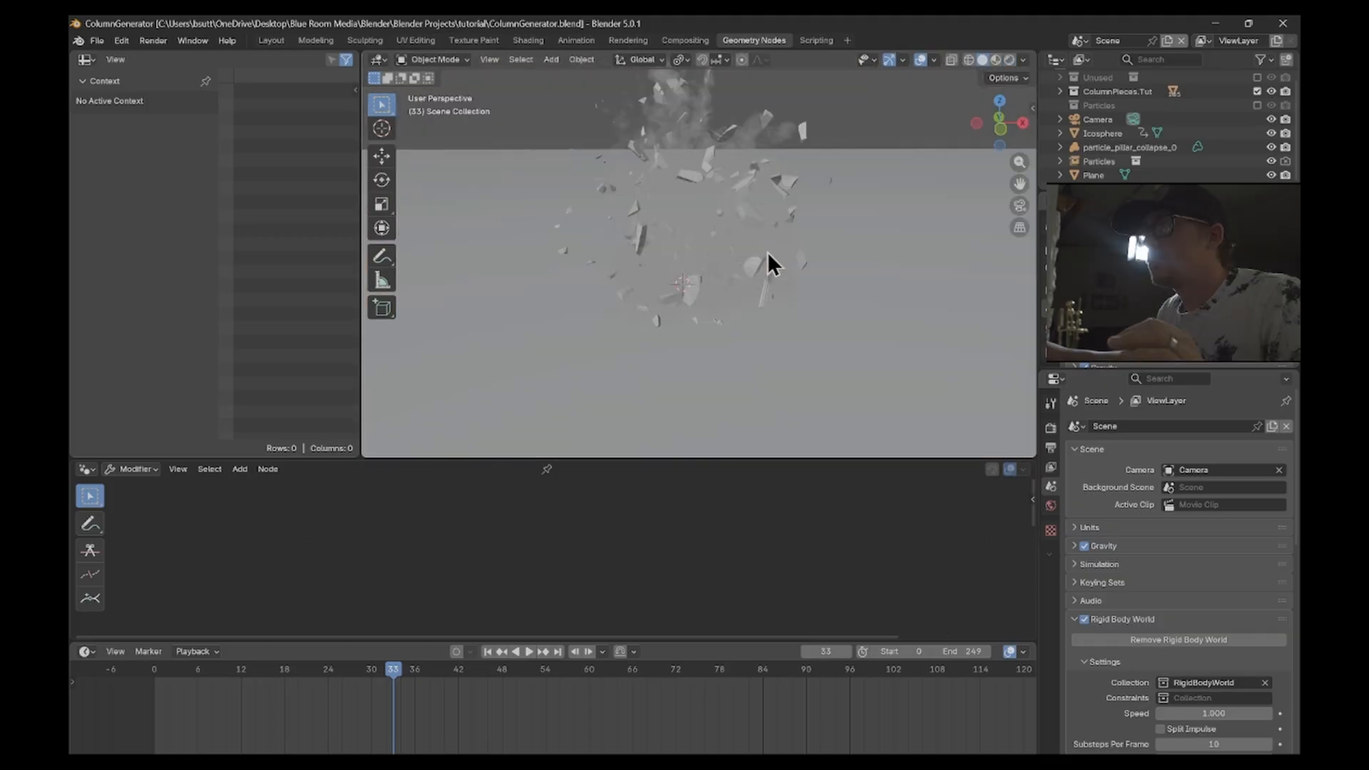
scroll(767, 251, "up", 5)
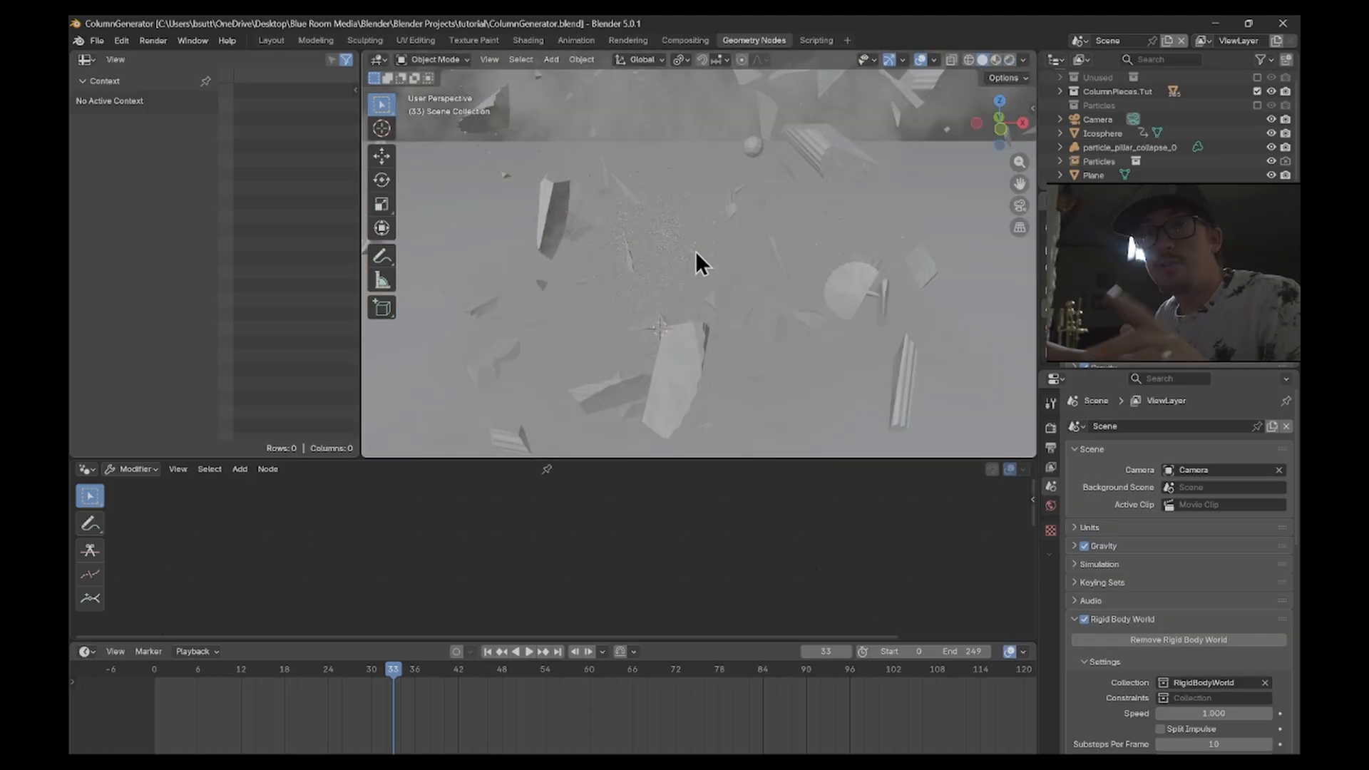
scroll(779, 234, "down", 2)
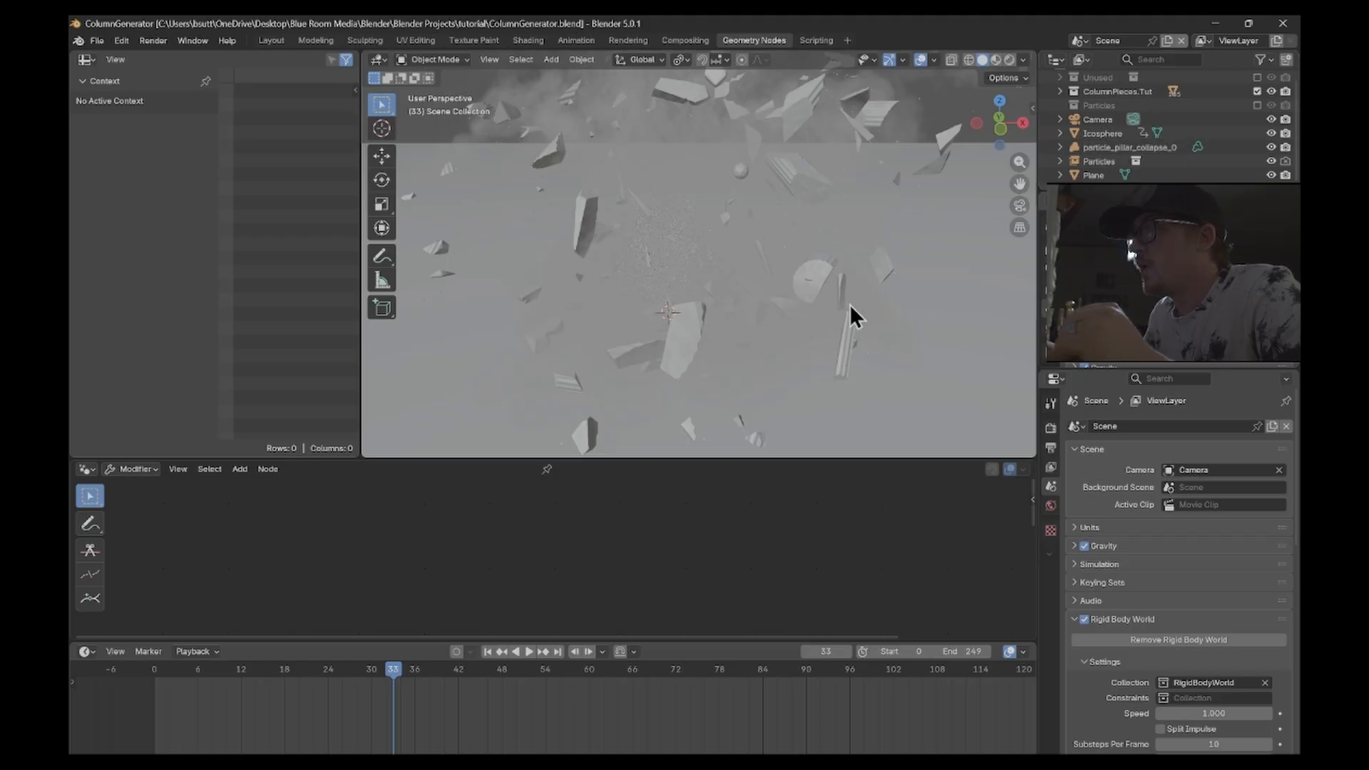
- Enable the Particles collection, select the particles object and reposition the Cone node in its geometry node tree
left_click(1258, 104)
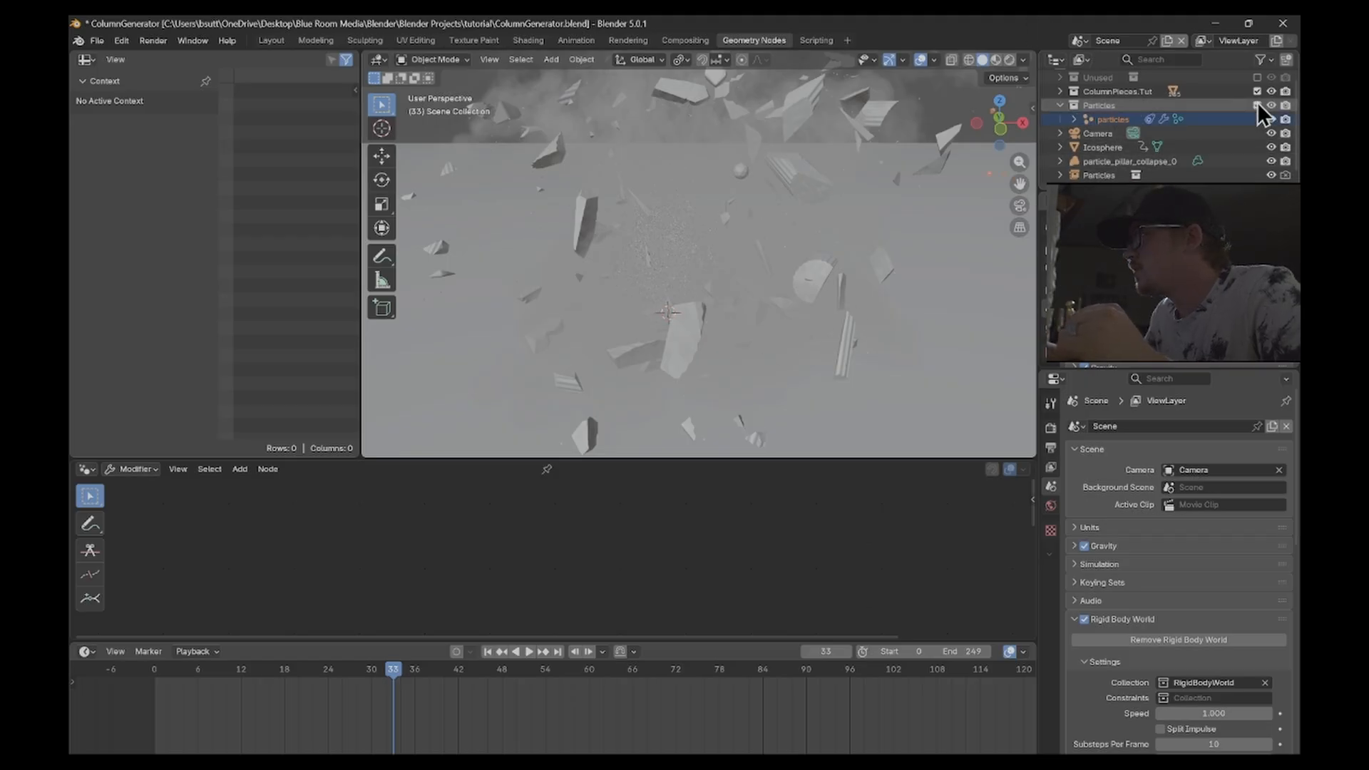
left_click(1115, 118)
middle_click_drag(412, 574, 558, 485)
scroll(560, 539, "down", 3)
left_click_drag(398, 513, 429, 533)
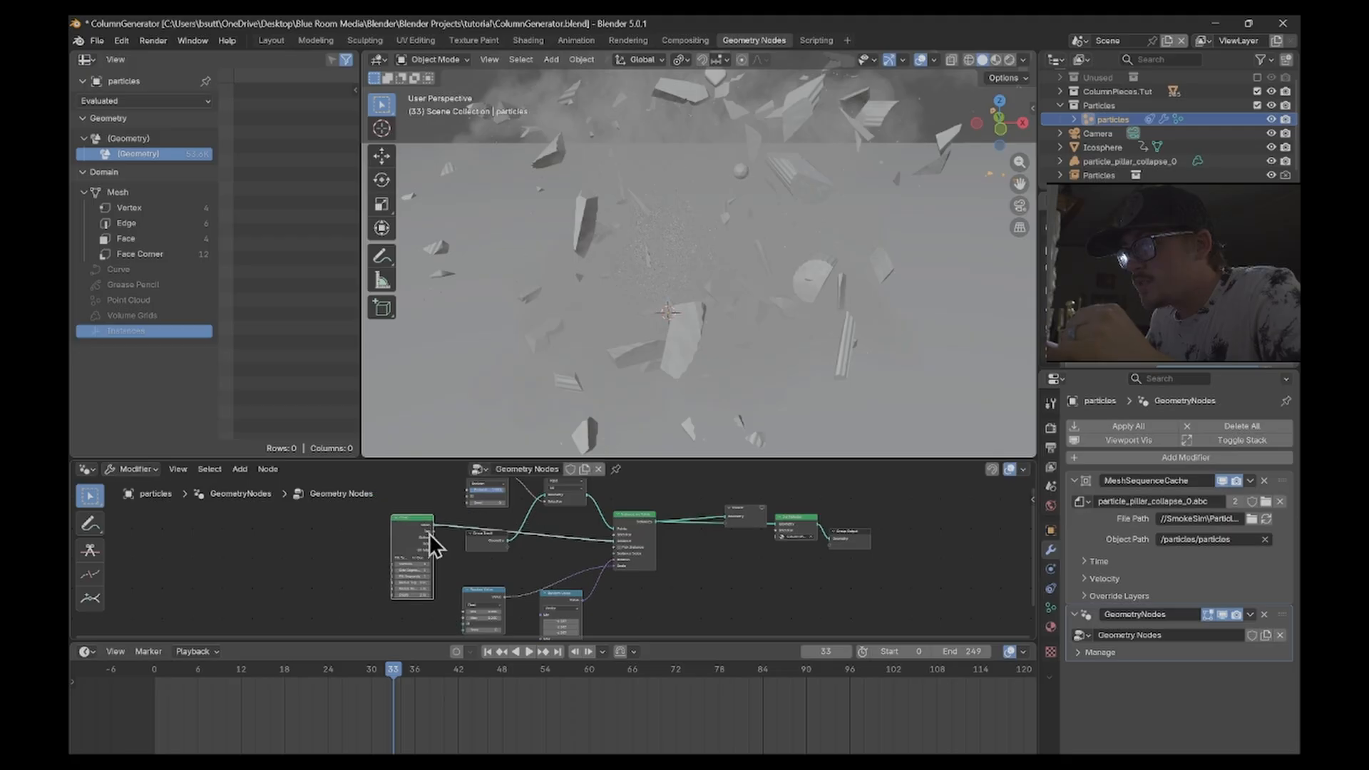
- Delete the Viewer node connected to the Instance on Points output
scroll(522, 542, "up", 3)
middle_click_drag(557, 478, 500, 513)
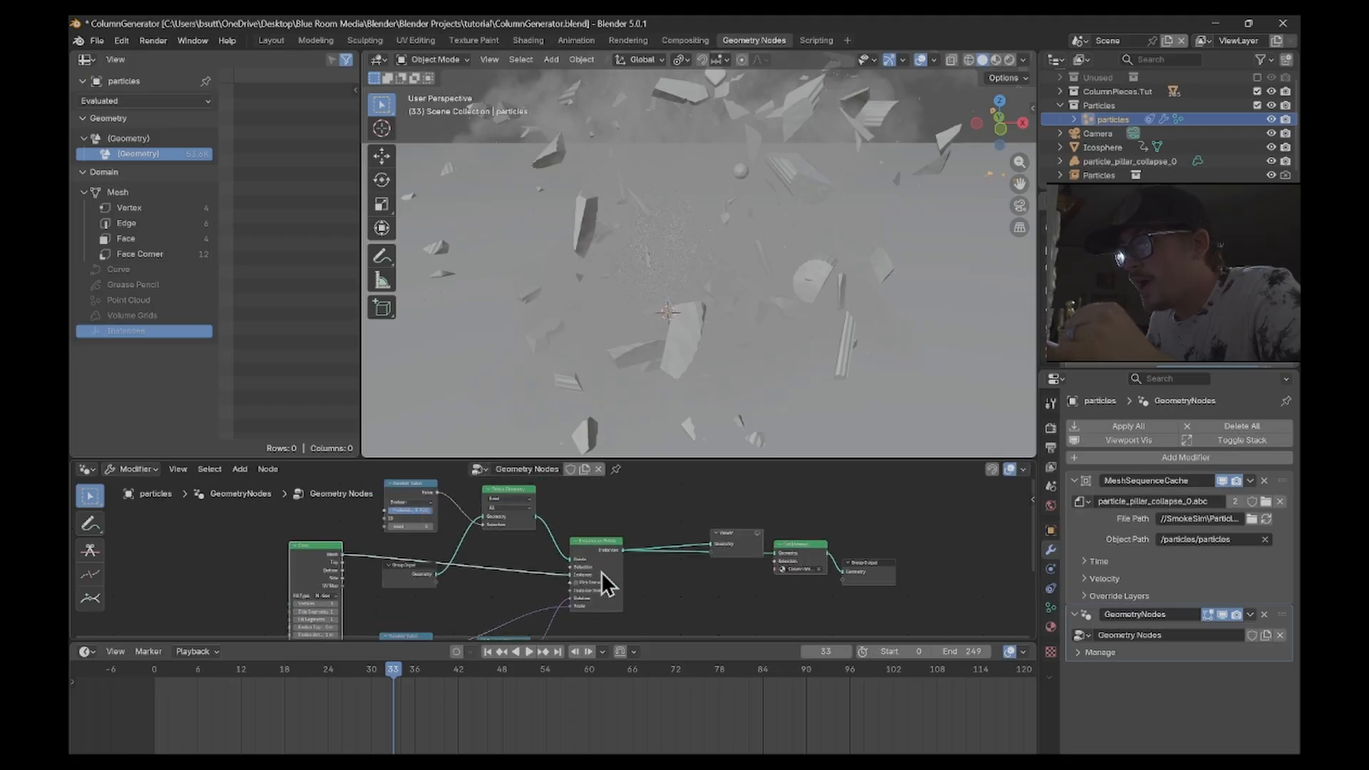
scroll(409, 510, "up", 3)
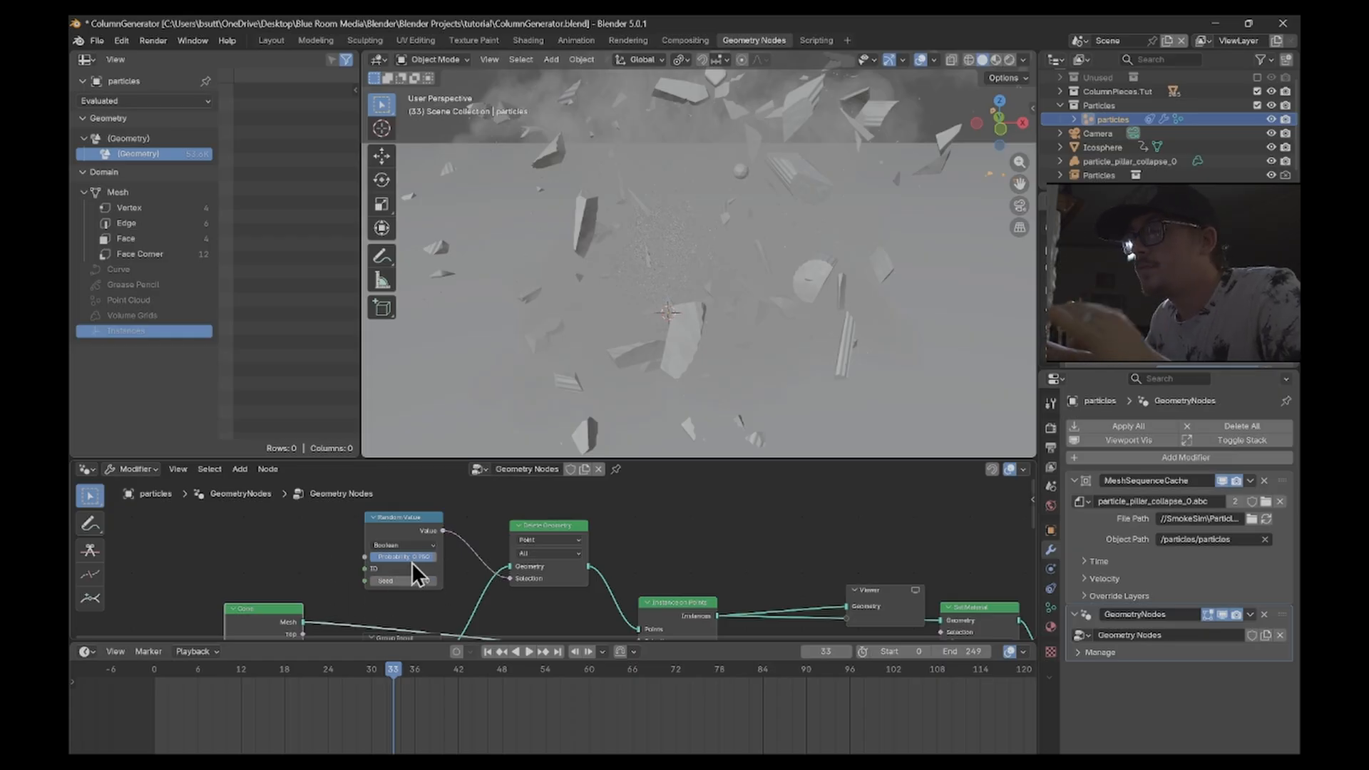
scroll(688, 572, "down", 1)
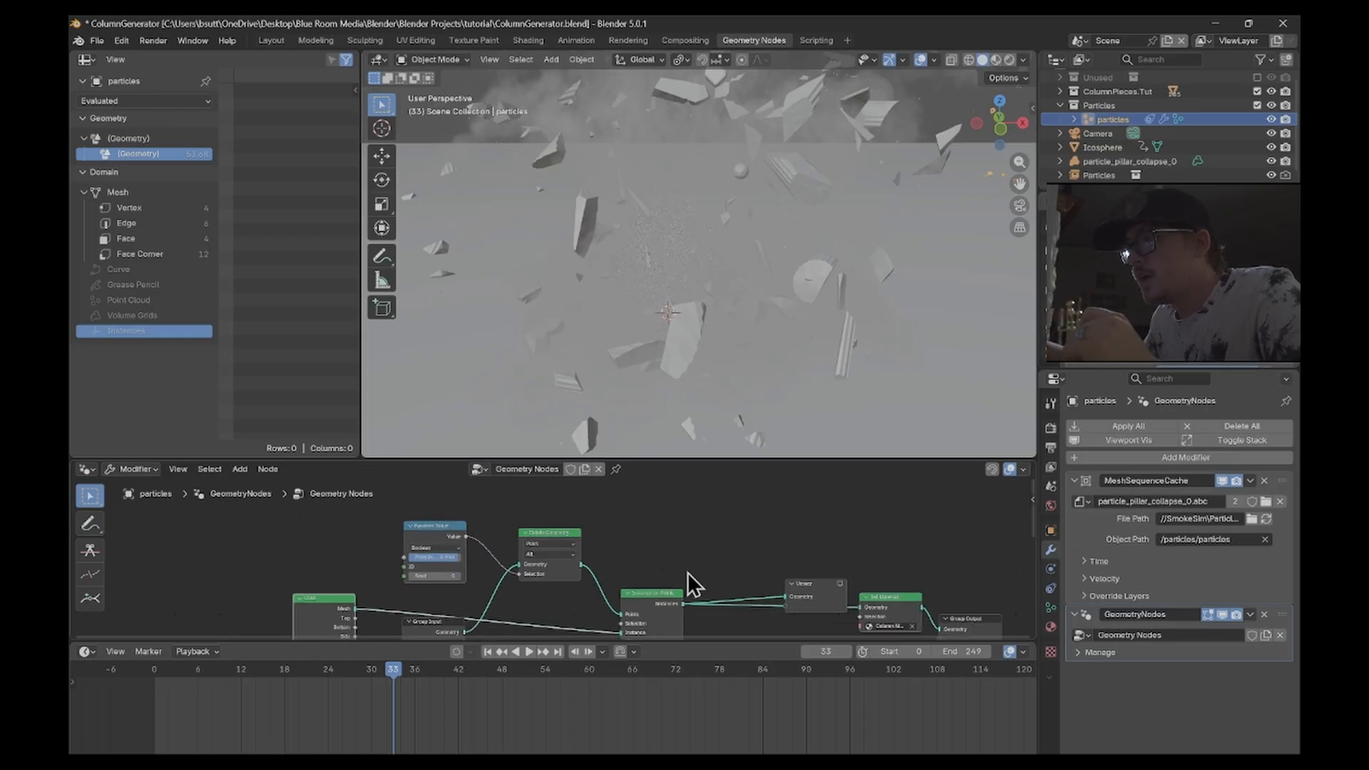
middle_click_drag(687, 572, 563, 489)
left_click(683, 512)
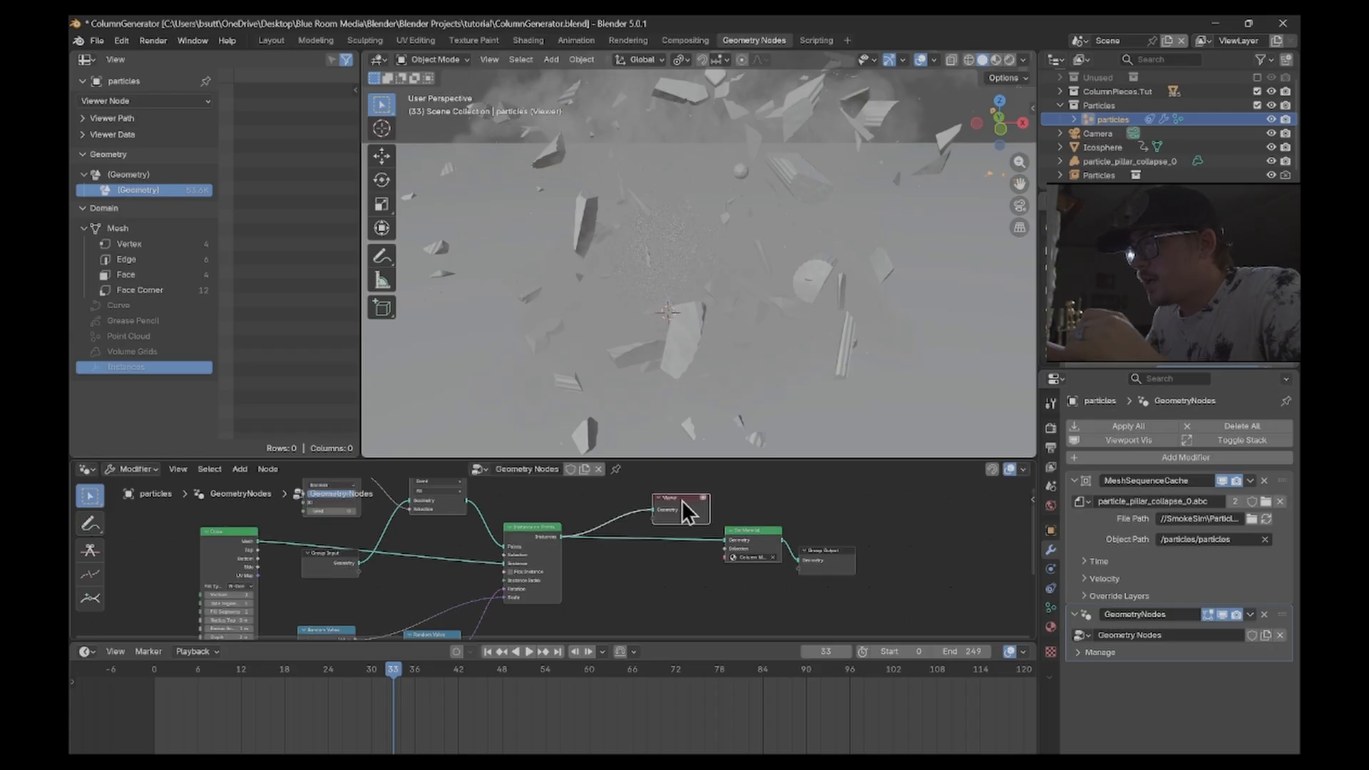
key("x")
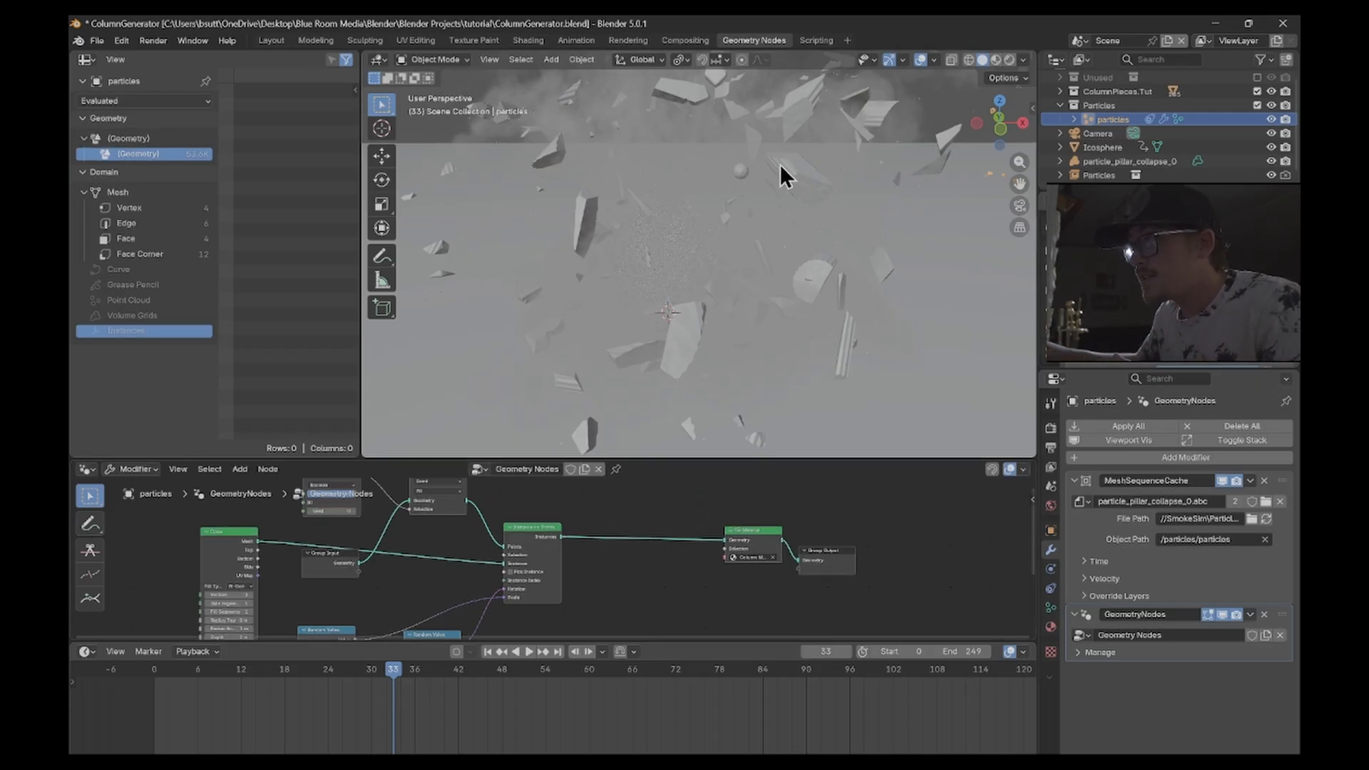
- Preview the scene in rendered shading and exclude the Particles collection from the view layer
left_click(1011, 62)
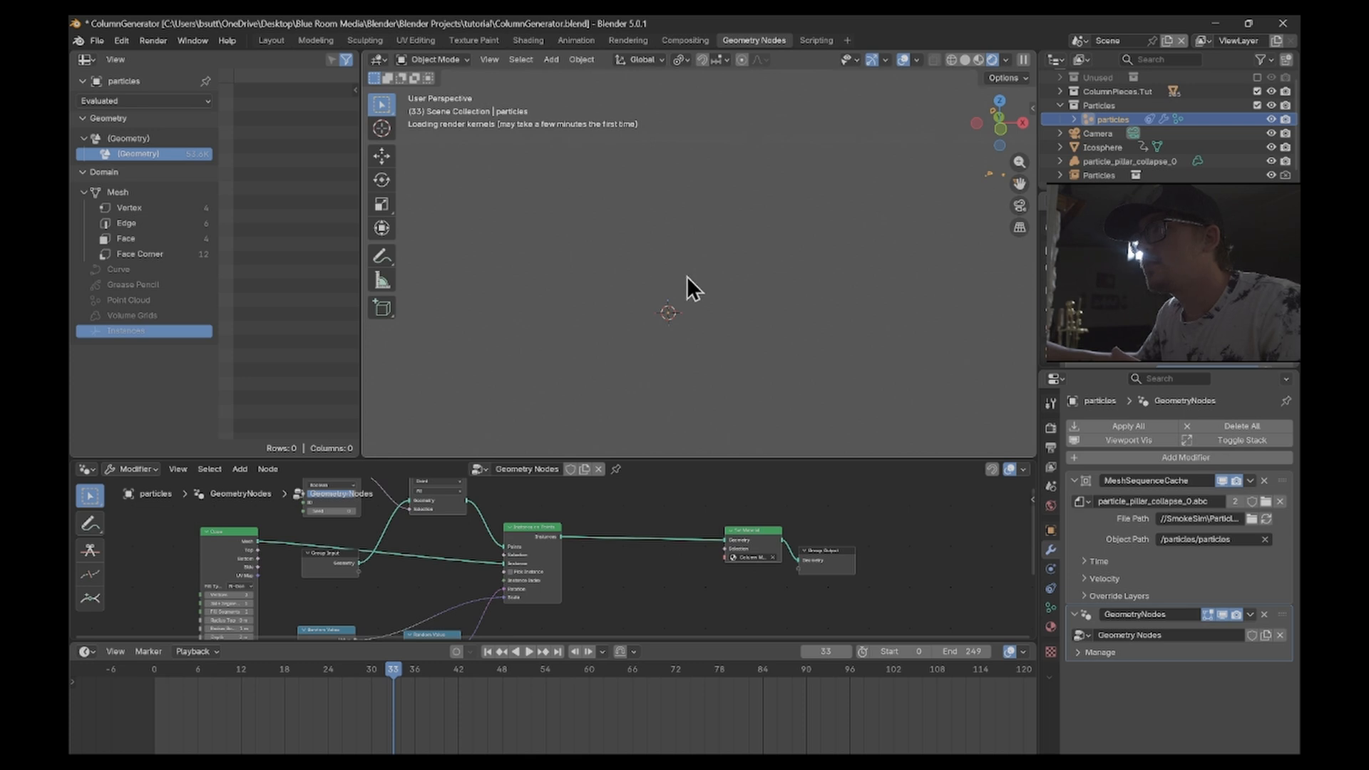
middle_click_drag(679, 293, 712, 300)
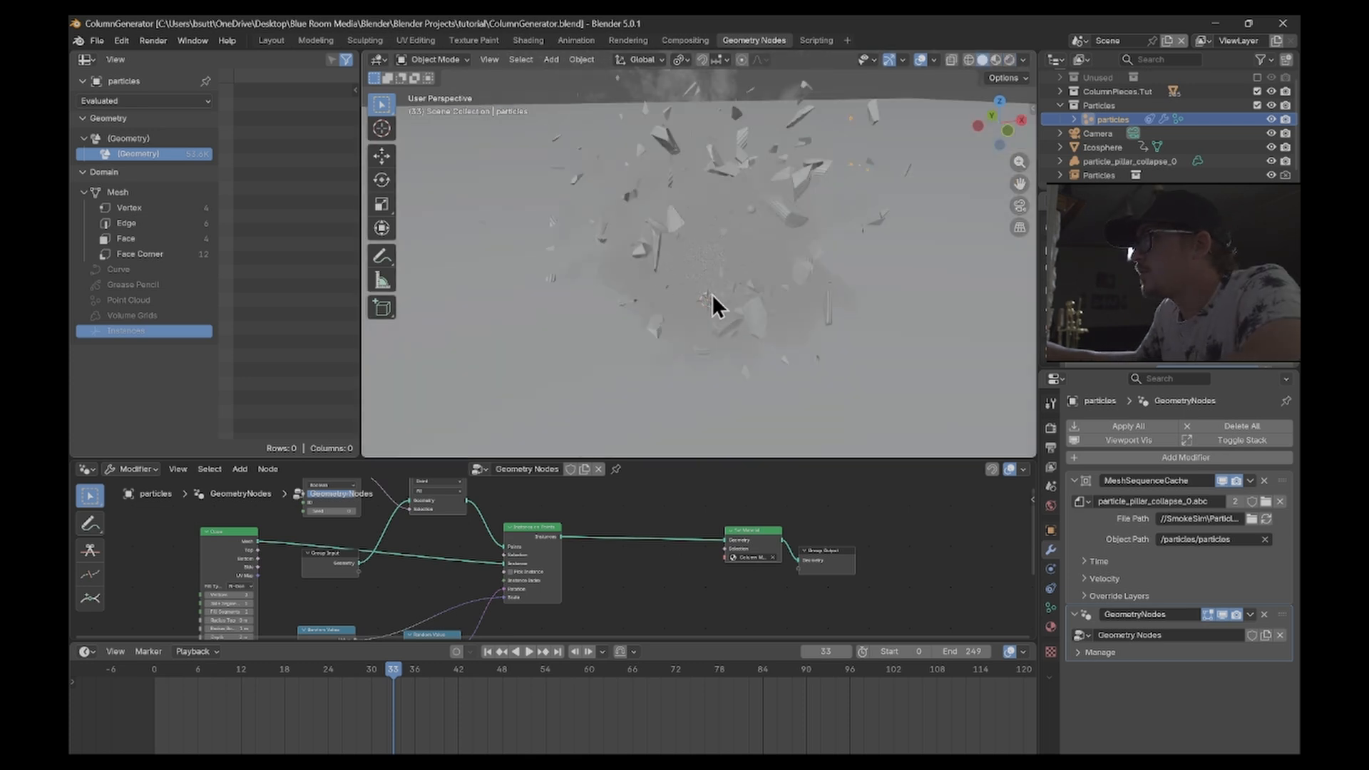
left_click(1257, 105)
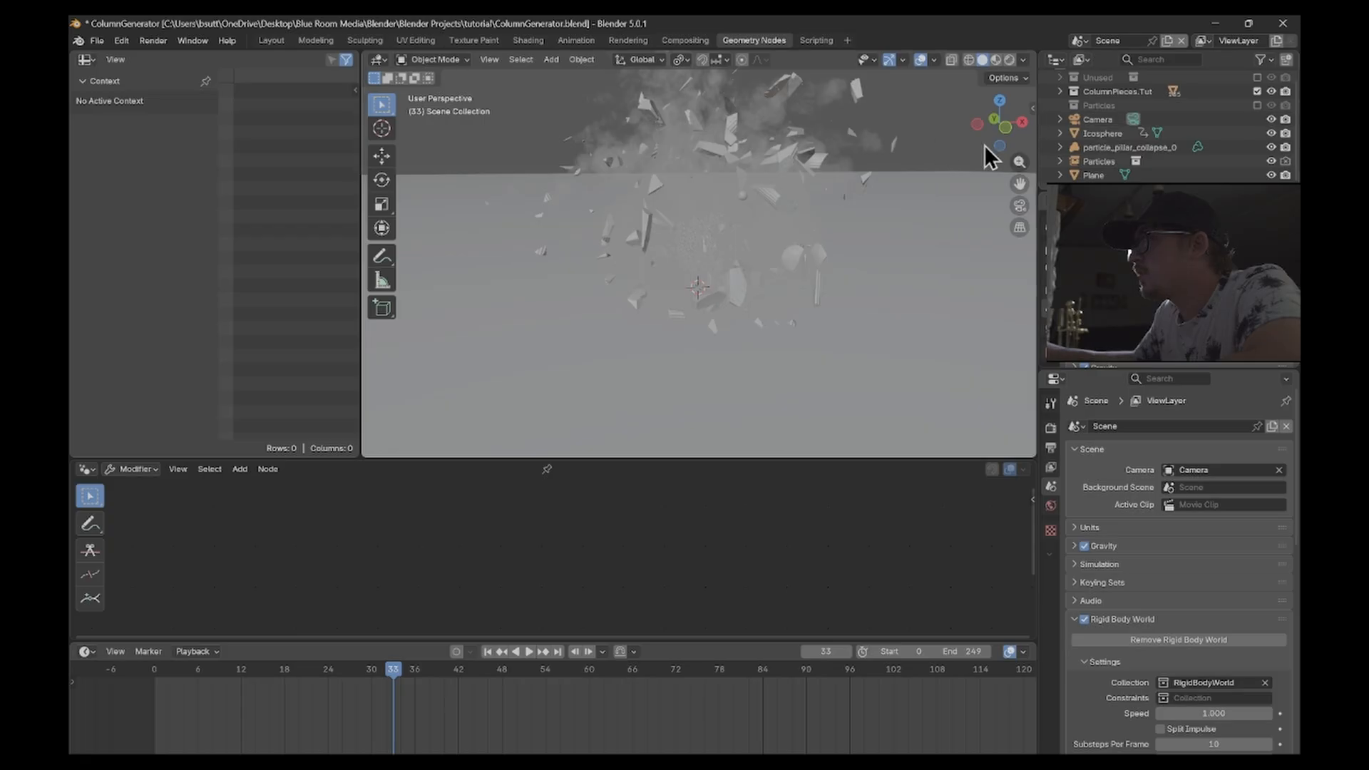
- Select the particle_pillar_collapse_0 volume and hide the Particles object in the viewport
left_click(1155, 148)
left_click(1272, 161)
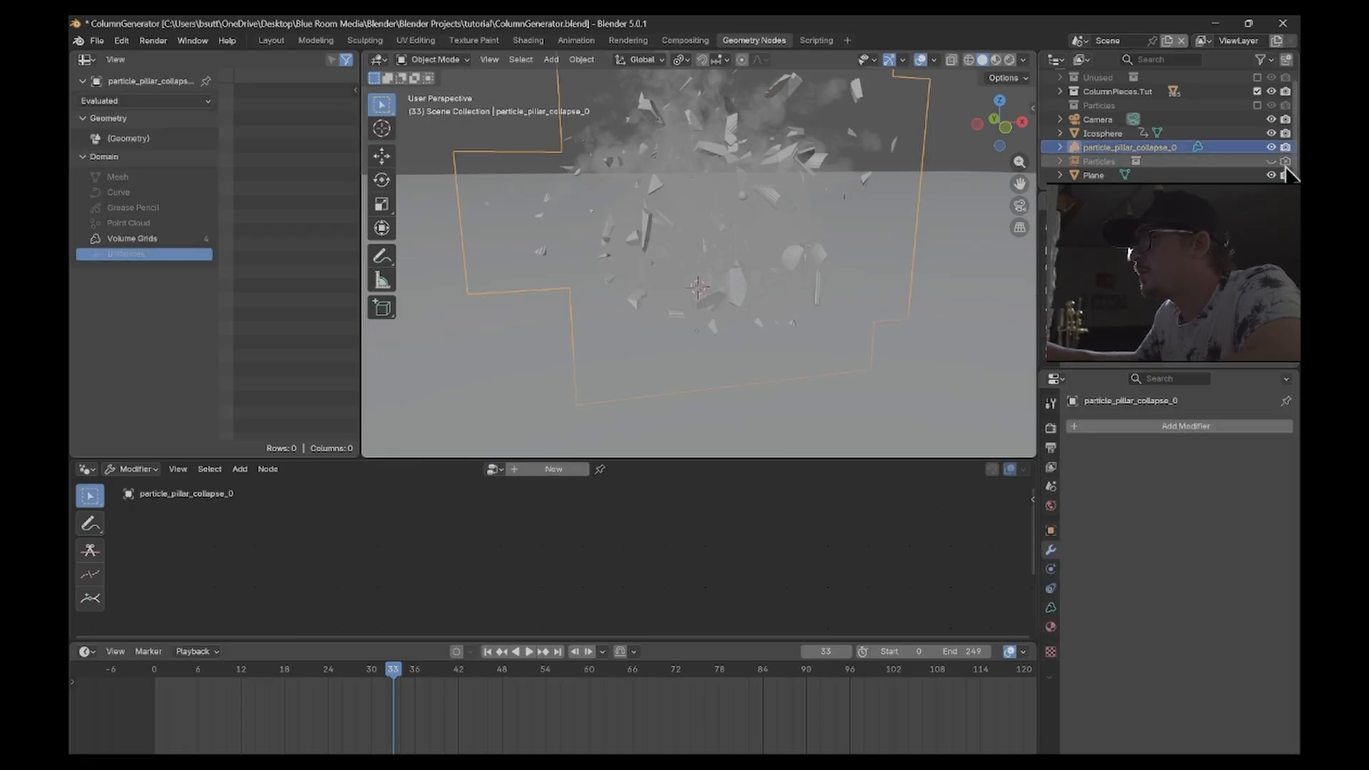
middle_click_drag(734, 215, 673, 315)
scroll(728, 199, "up", 2)
scroll(750, 282, "up", 3)
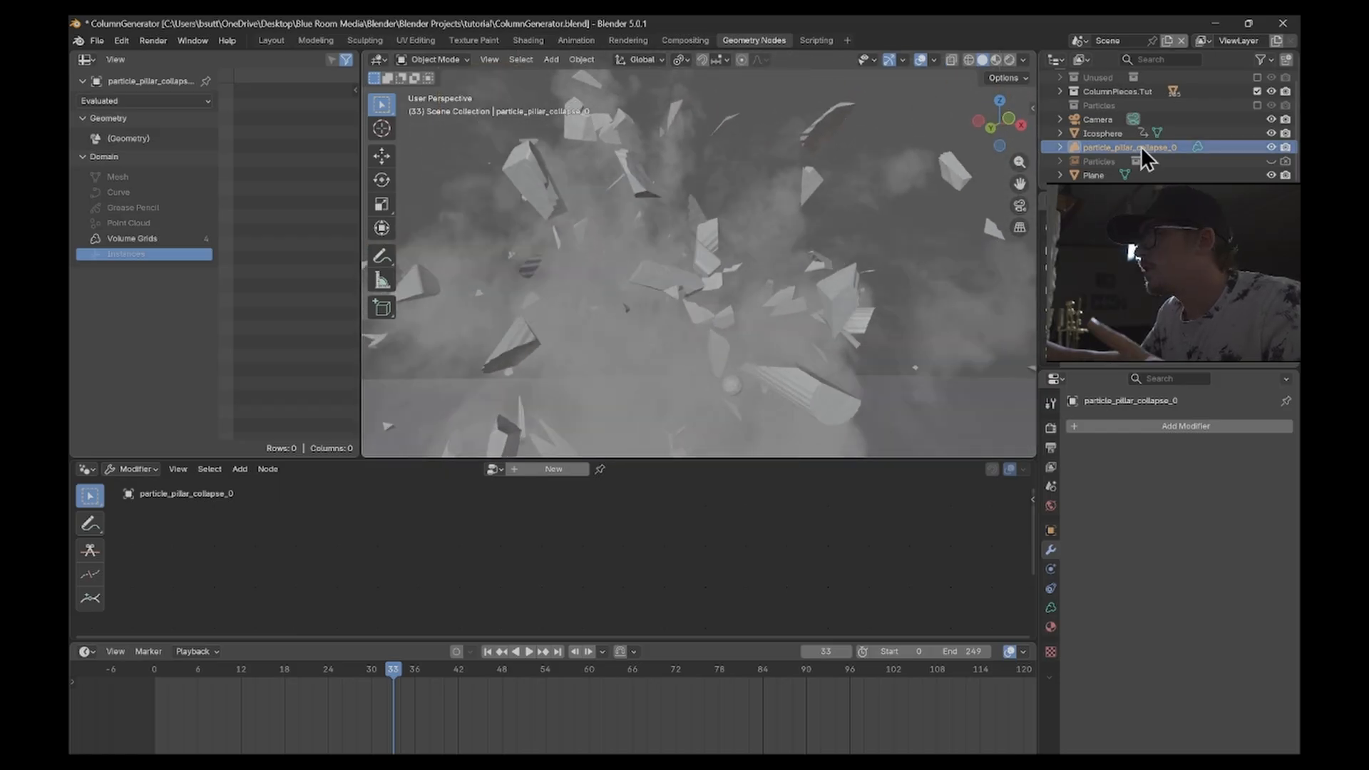
- Show the selected volume's material in the Shader Editor and rename the material to Smoke
left_click(96, 472)
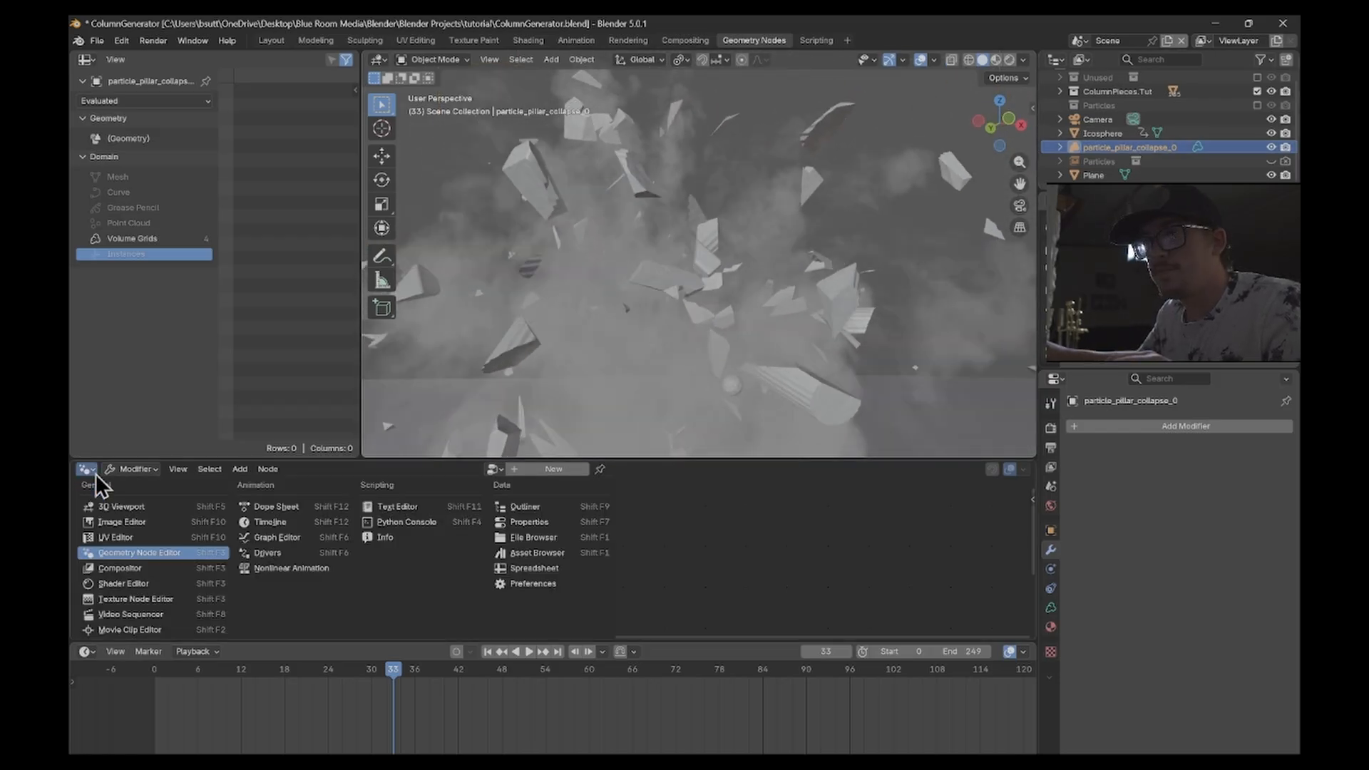
left_click(119, 579)
scroll(565, 542, "up", 3)
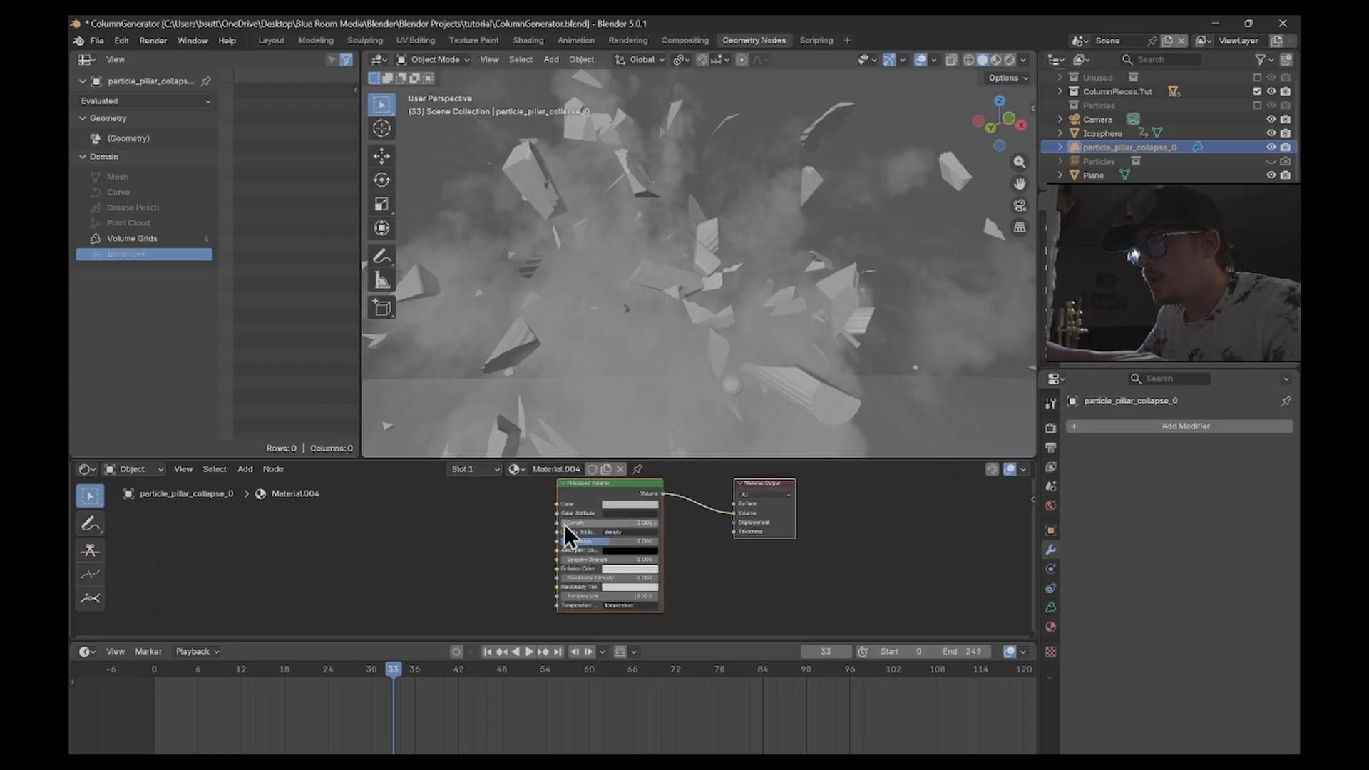
double_click(557, 468)
type("s")
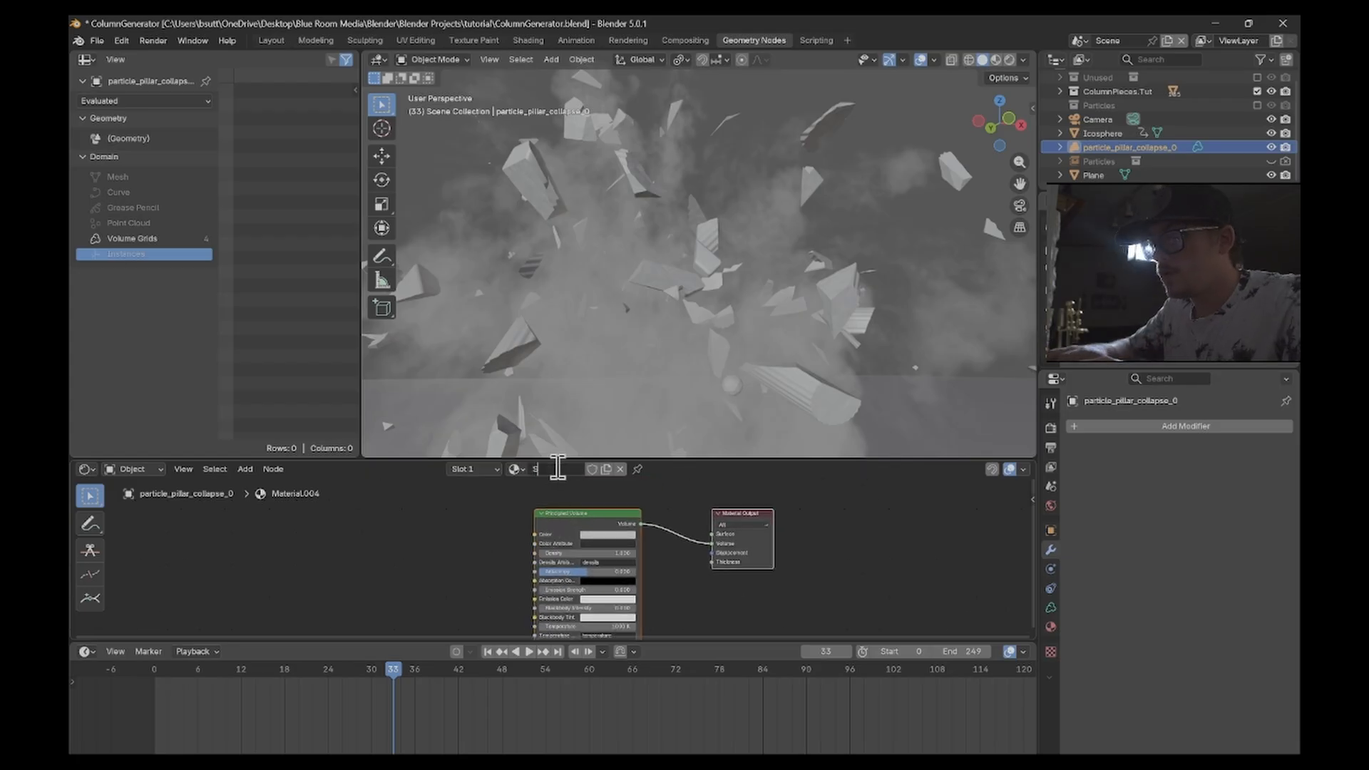
type("moke")
key("Return")
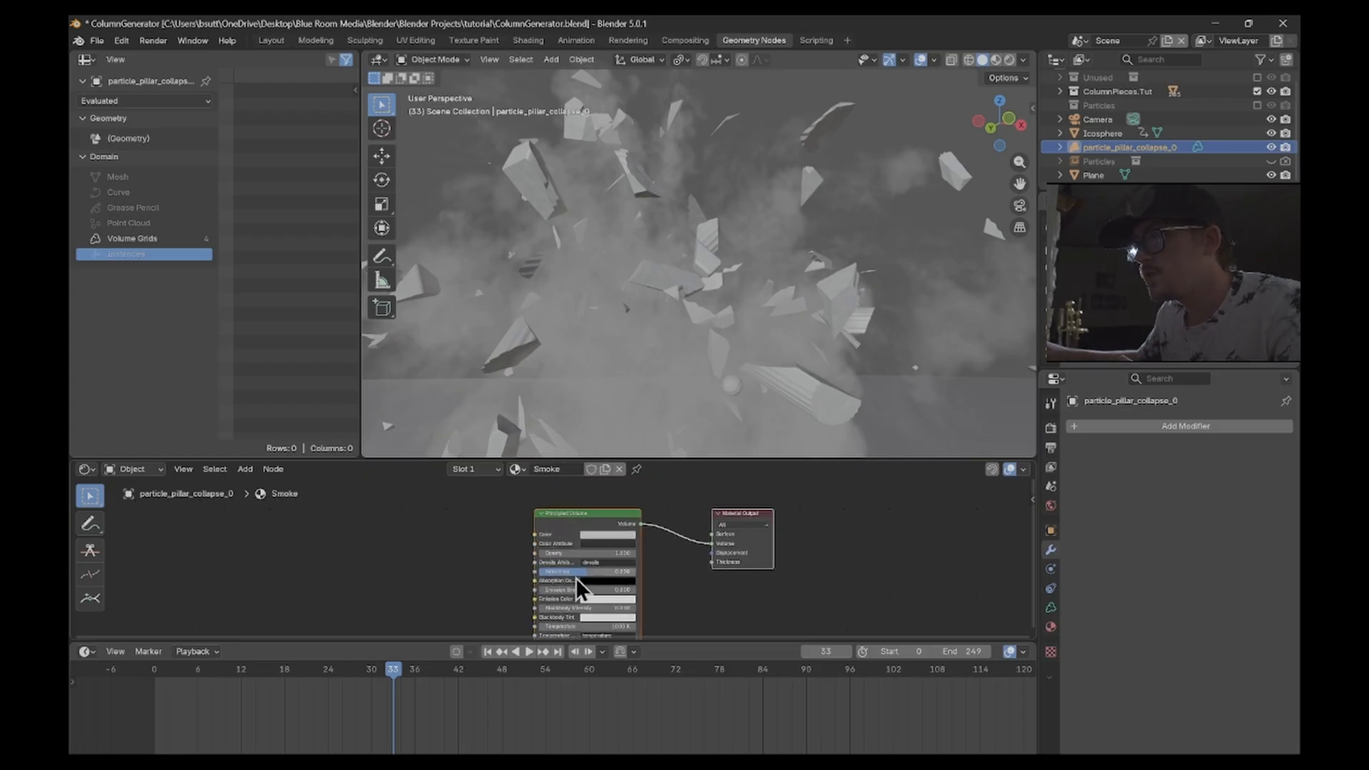
- Preview the smoke and debris in rendered viewport shading and examine them from several angles
scroll(549, 563, "up", 2)
scroll(564, 559, "down", 3)
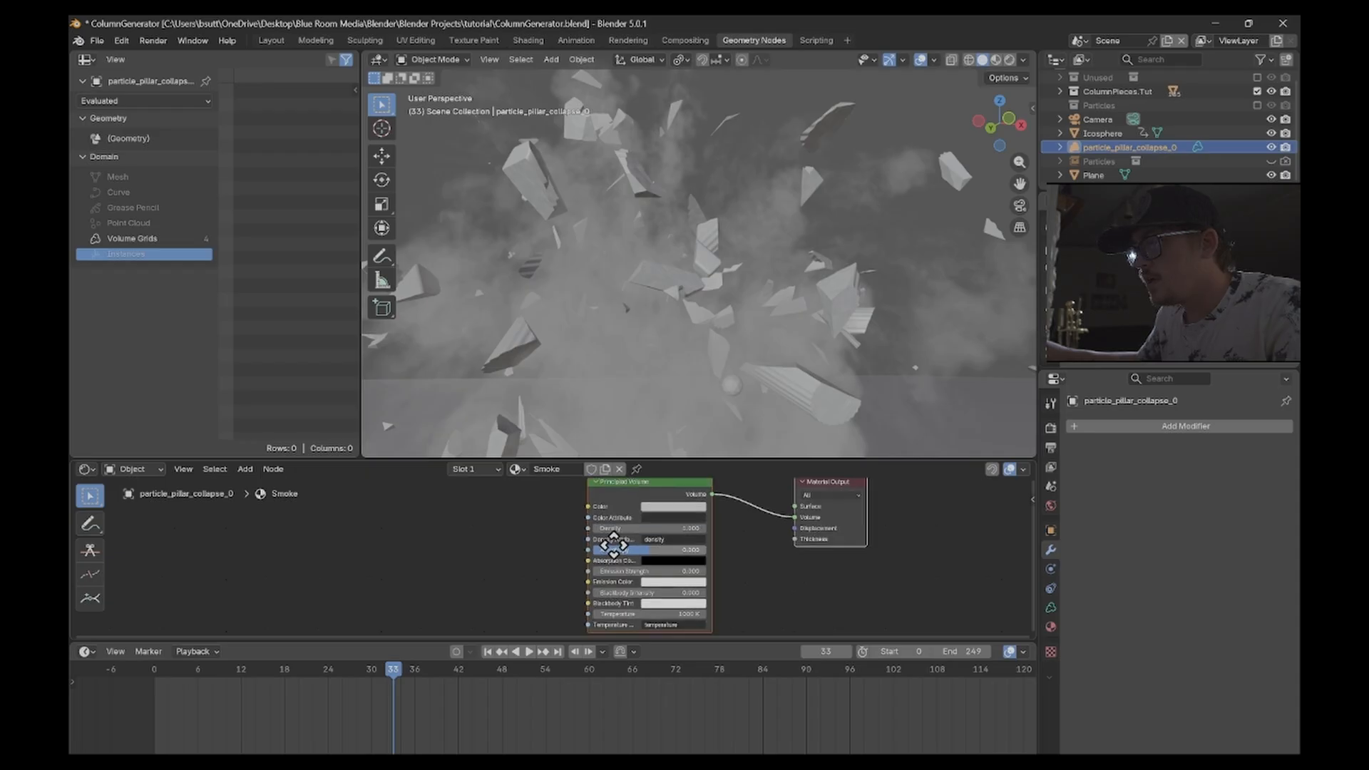
middle_click_drag(611, 544, 606, 544)
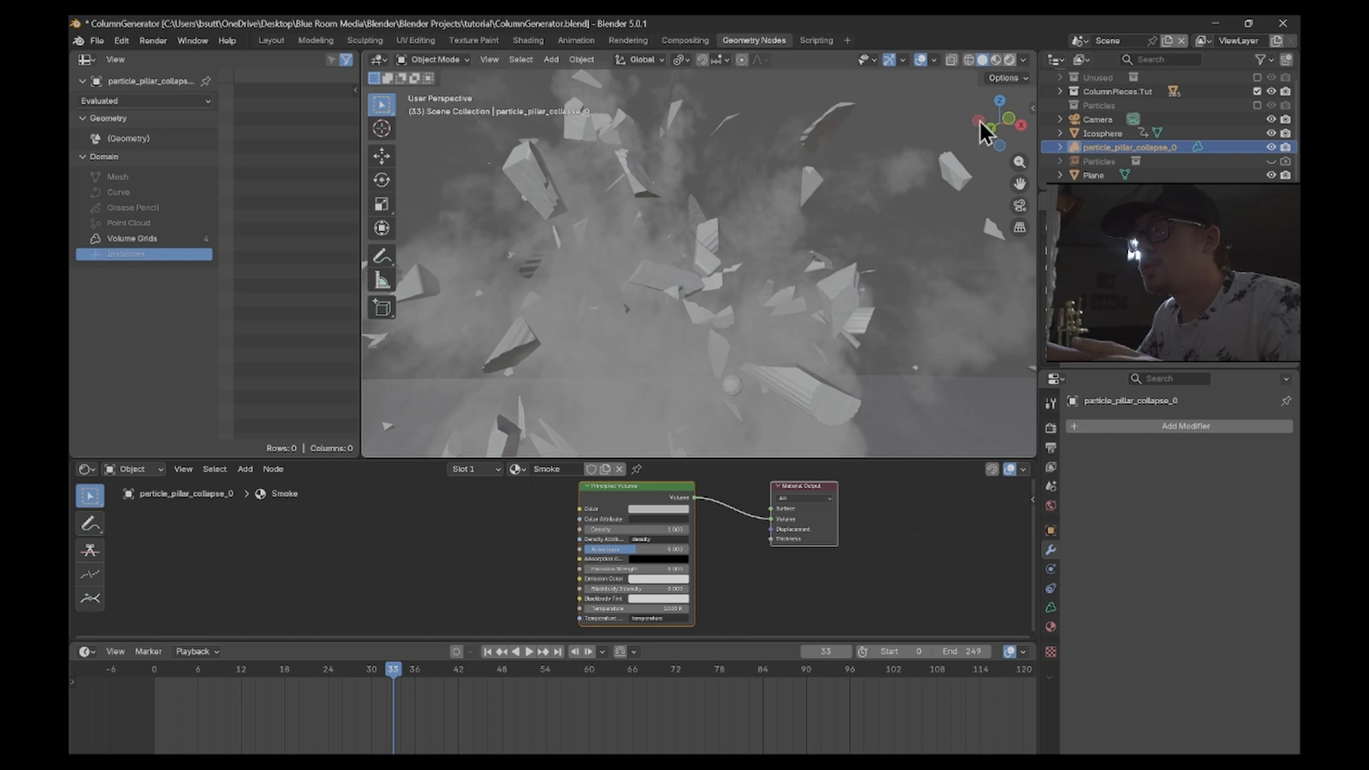
left_click(1010, 60)
scroll(613, 358, "down", 7)
mouse_move(613, 358)
middle_mouse_down()
mouse_move(704, 355)
mouse_move(721, 300)
middle_mouse_up()
scroll(704, 355, "up", 7)
scroll(730, 352, "down", 2)
middle_click_drag(730, 352, 744, 276)
scroll(740, 335, "up", 3)
scroll(714, 323, "down", 3)
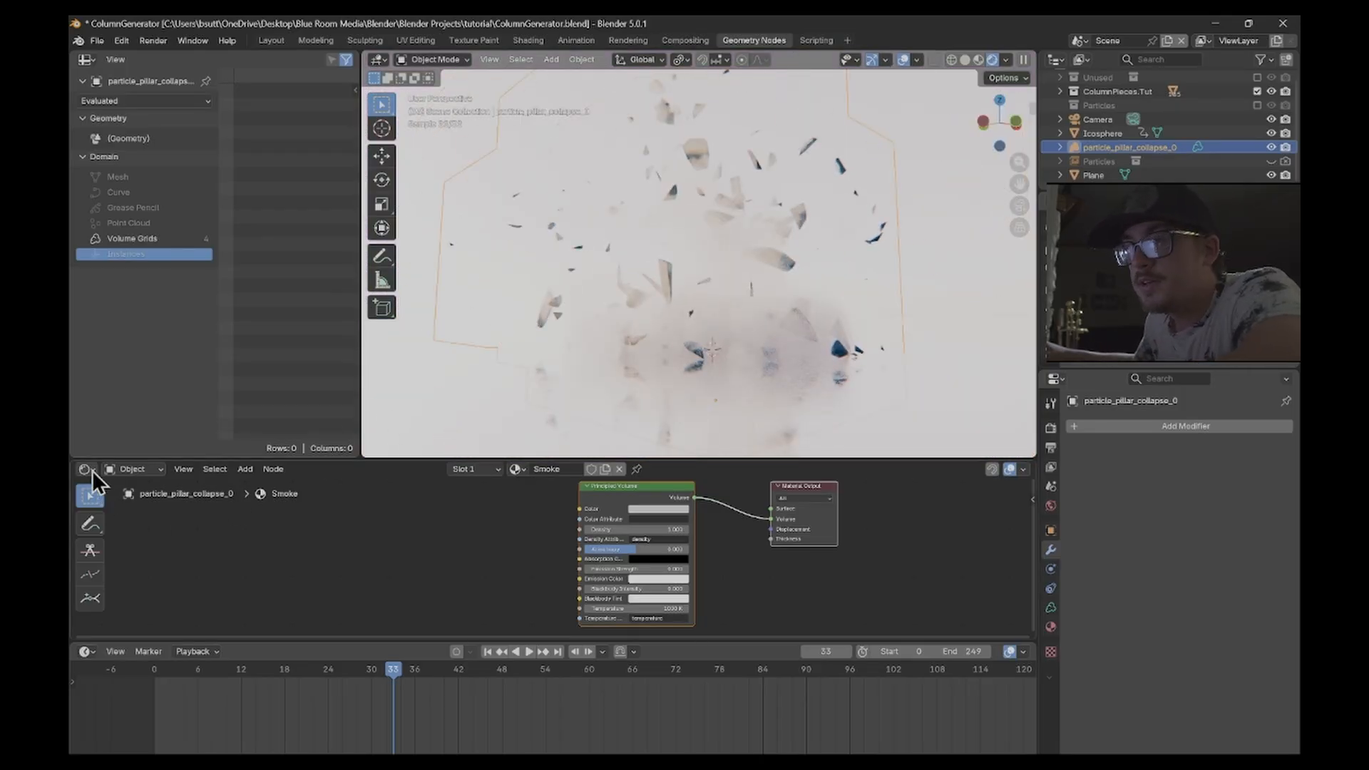
- Switch the Shader Editor to the World nodes and set the Sky Texture's Sun Elevation to 1°
left_click(113, 471)
left_click(164, 515)
scroll(489, 597, "up", 2)
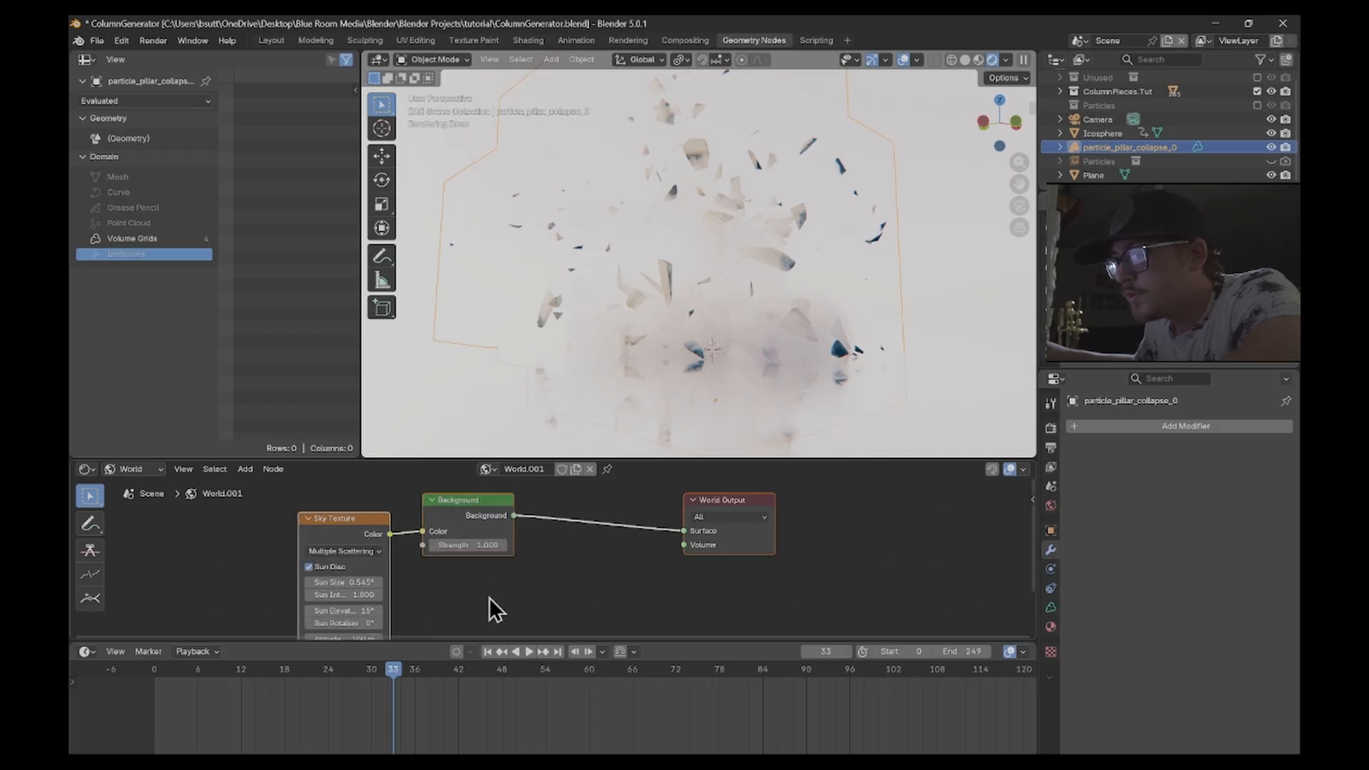
middle_click_drag(490, 597, 653, 527)
scroll(572, 529, "up", 1)
left_click(536, 540)
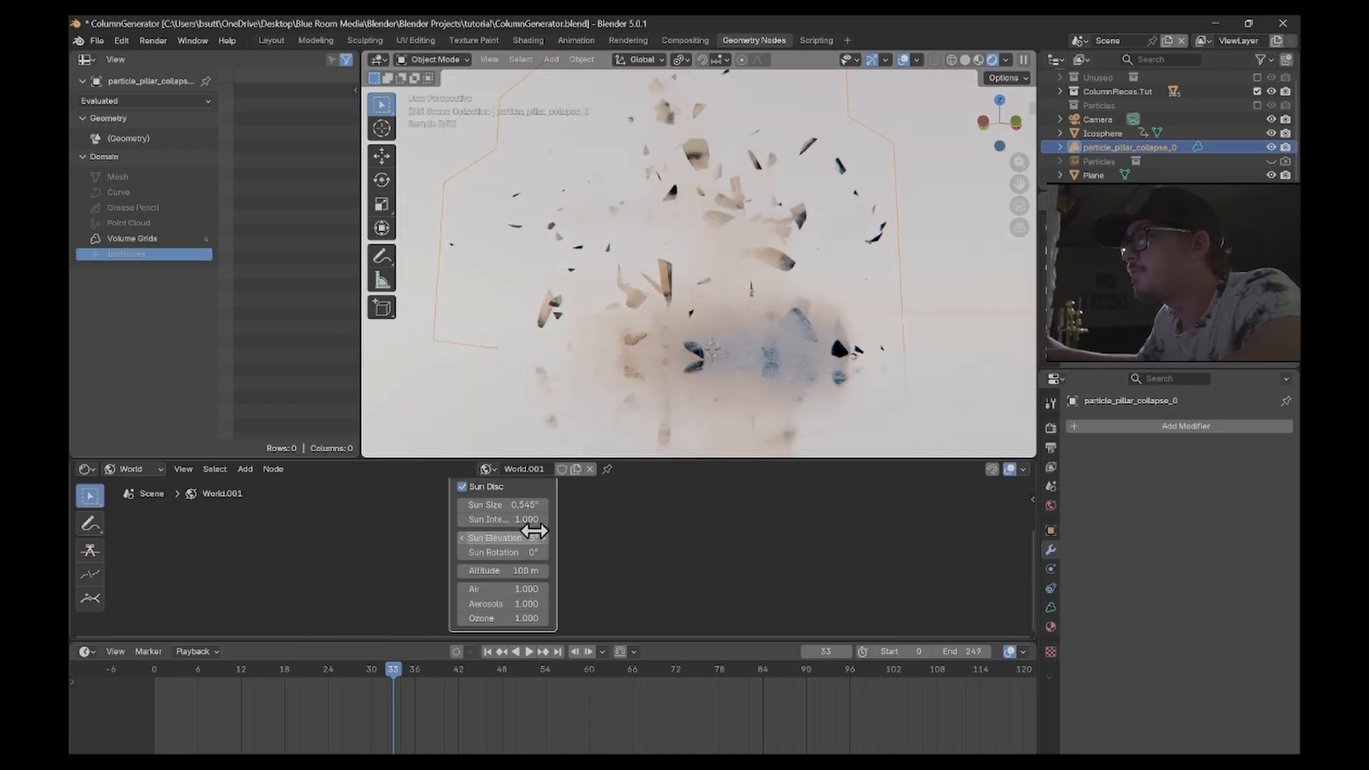
type("1")
key("Return")
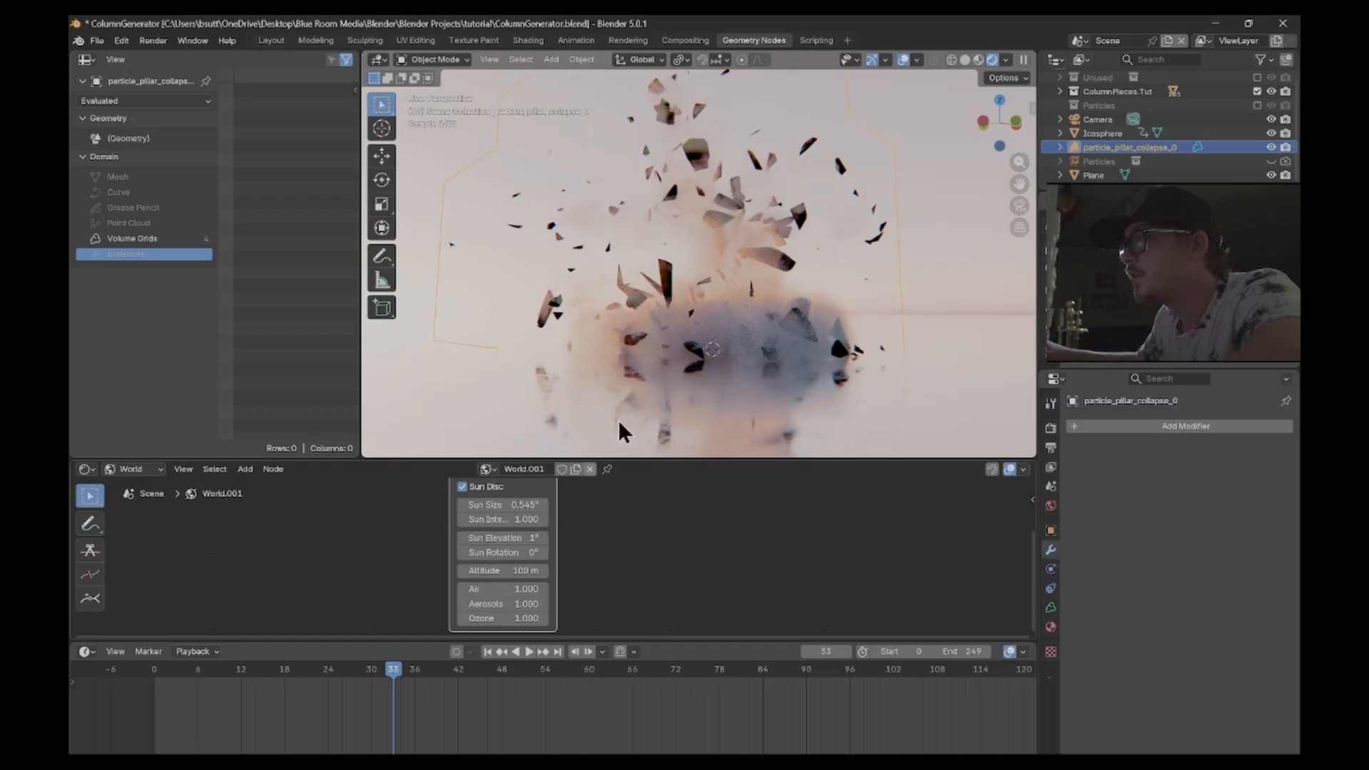
- Set the Sky Texture's Altitude to 1344 m and view the scene through the camera
key("KP_1")
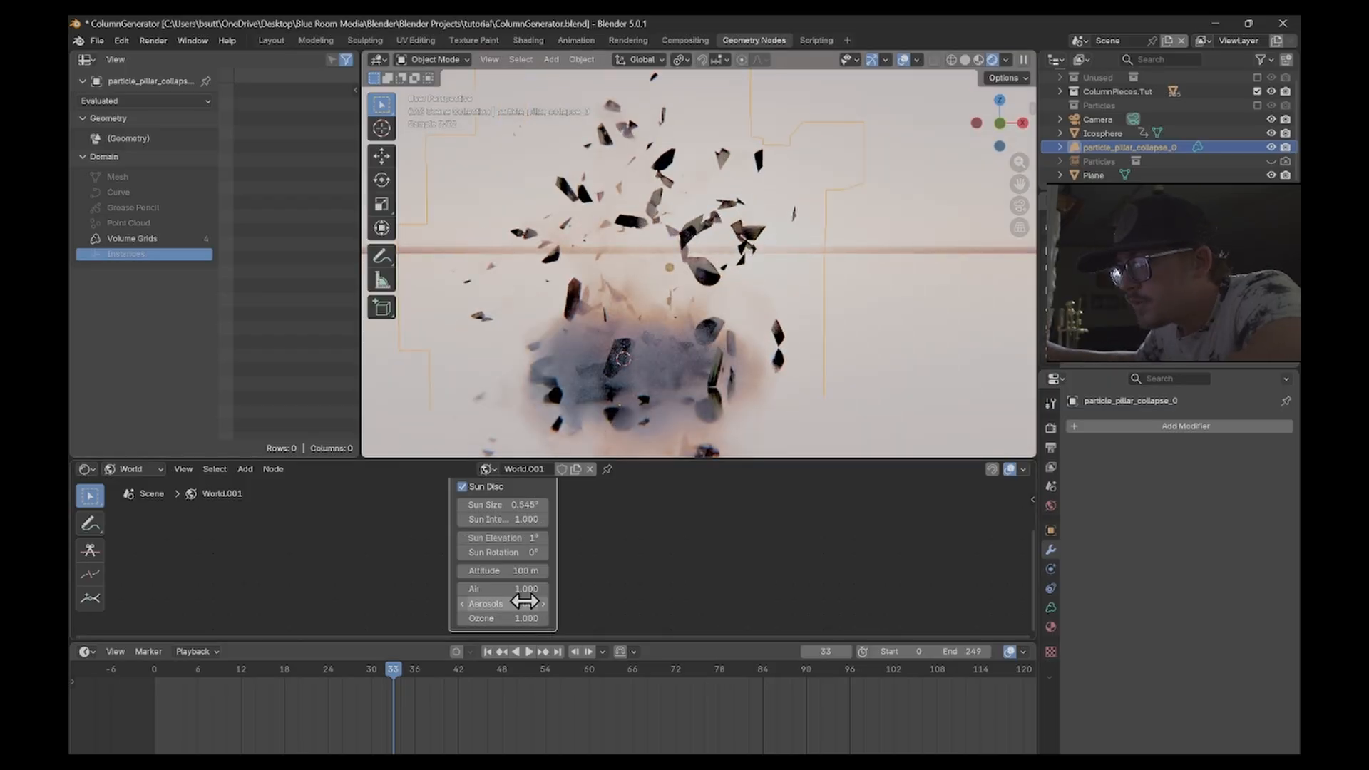
left_click_drag(525, 571, 713, 570)
middle_click_drag(589, 331, 628, 331)
key("KP_0")
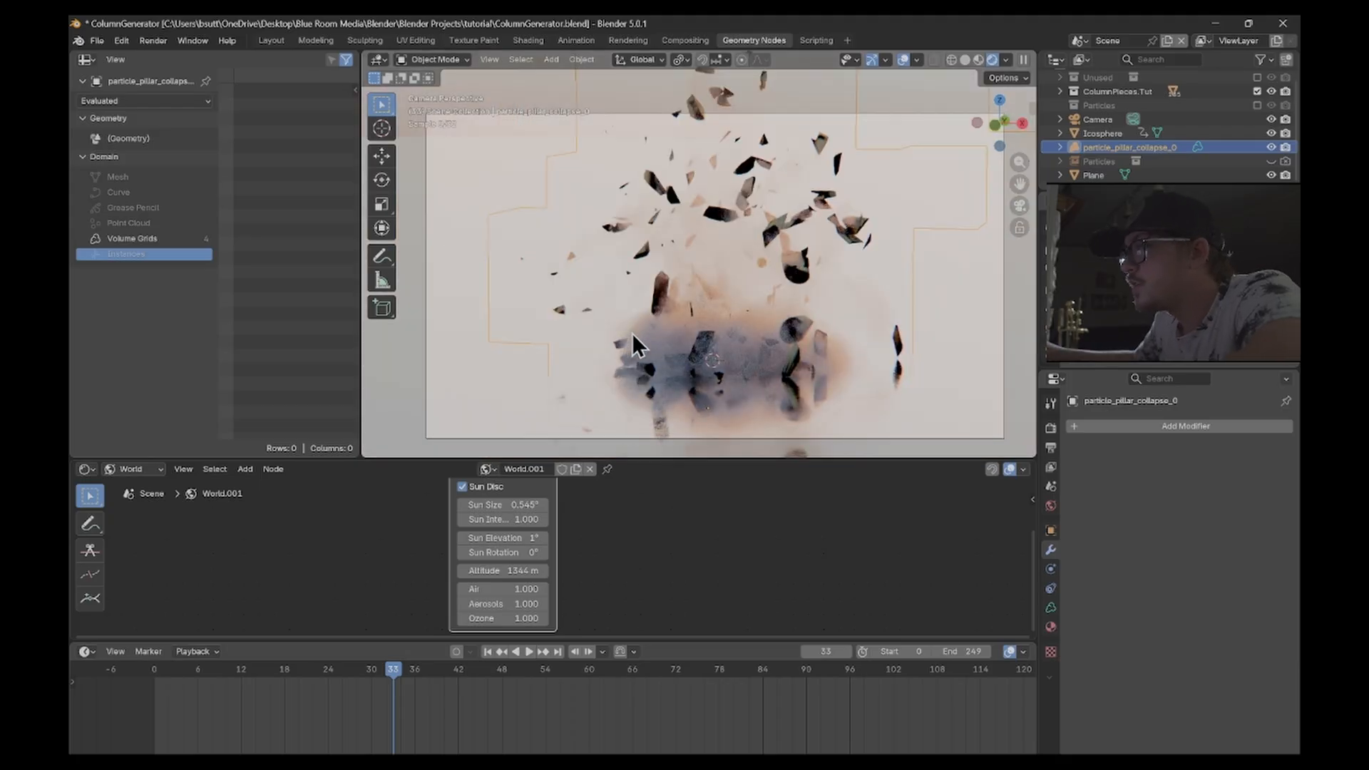
scroll(652, 332, "up", 1)
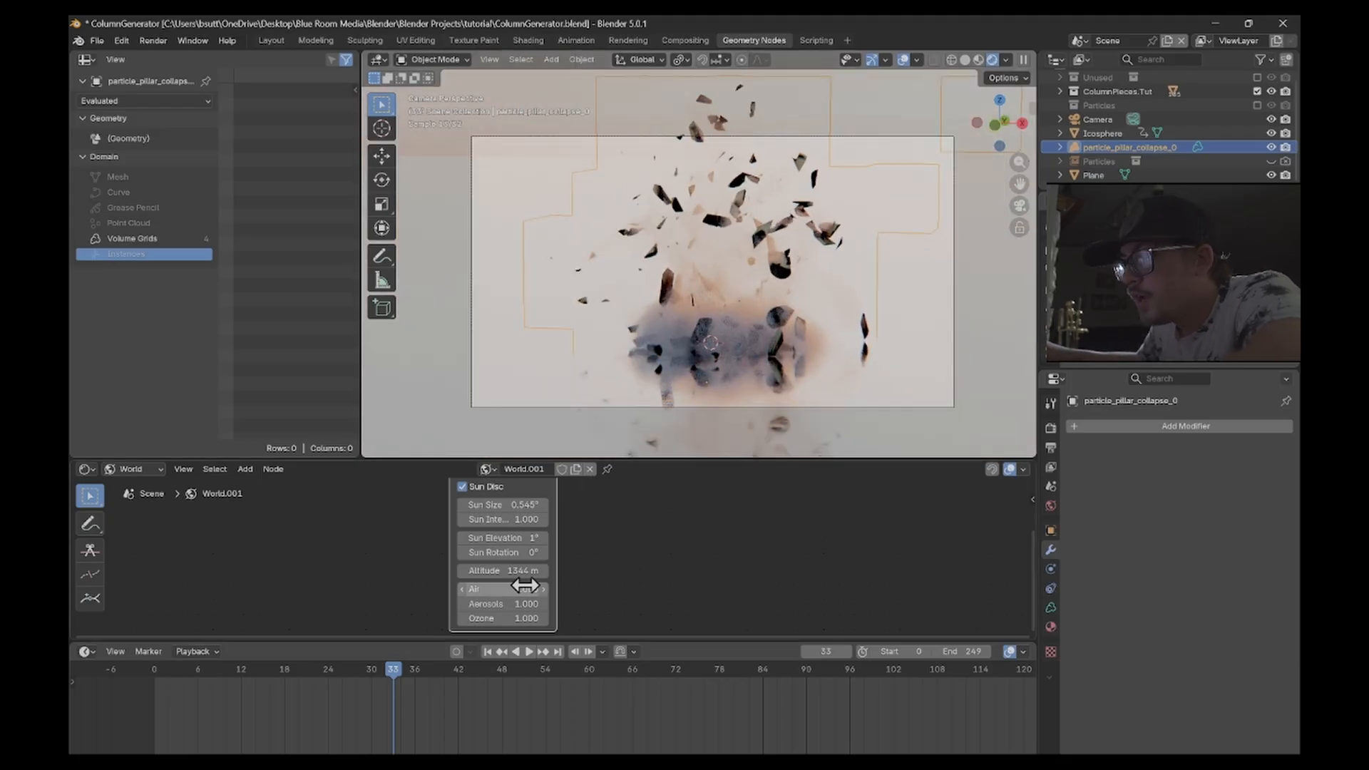
- Set the Sky Texture's Sun Rotation to 302° and check the lighting in the camera view
left_click_drag(513, 554, 603, 555)
scroll(654, 336, "up", 2)
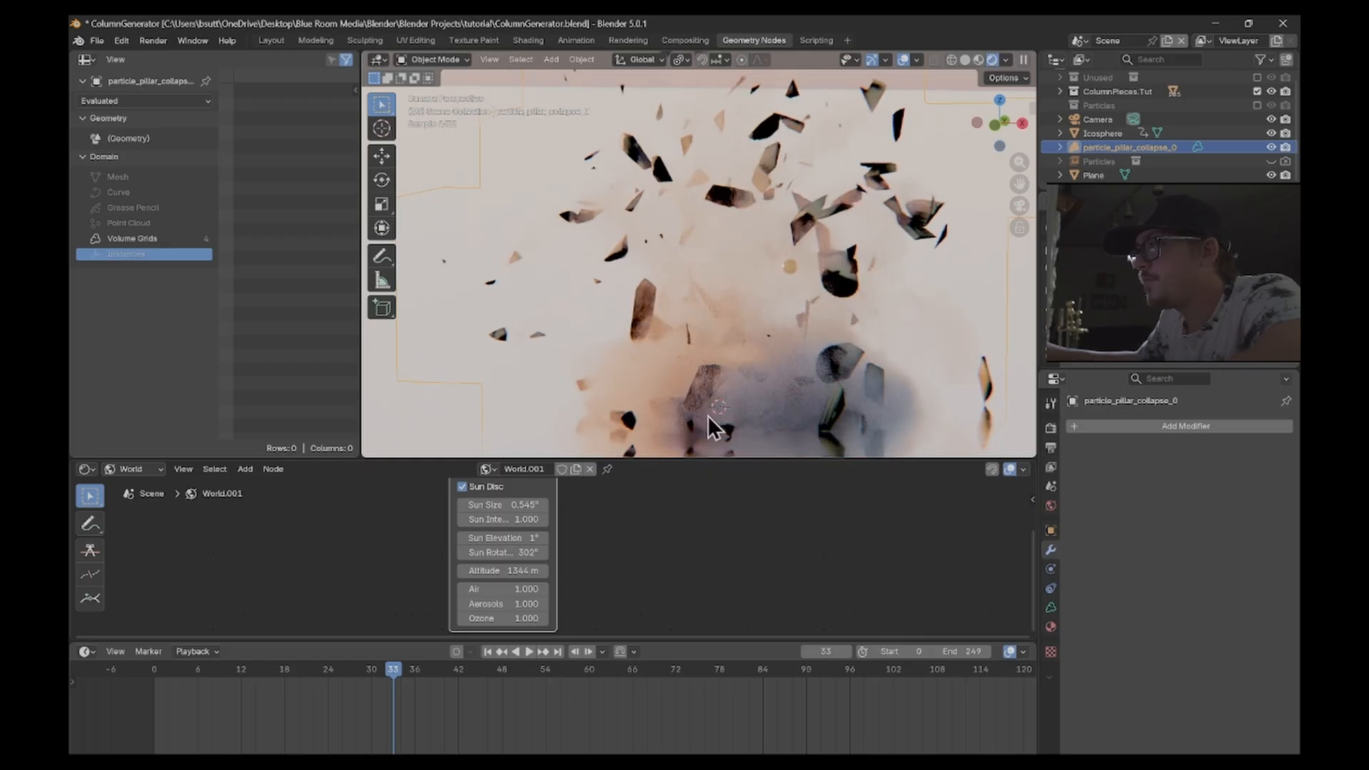
middle_click_drag(781, 372, 738, 289, "shift")
scroll(737, 289, "down", 1)
scroll(738, 290, "up", 1)
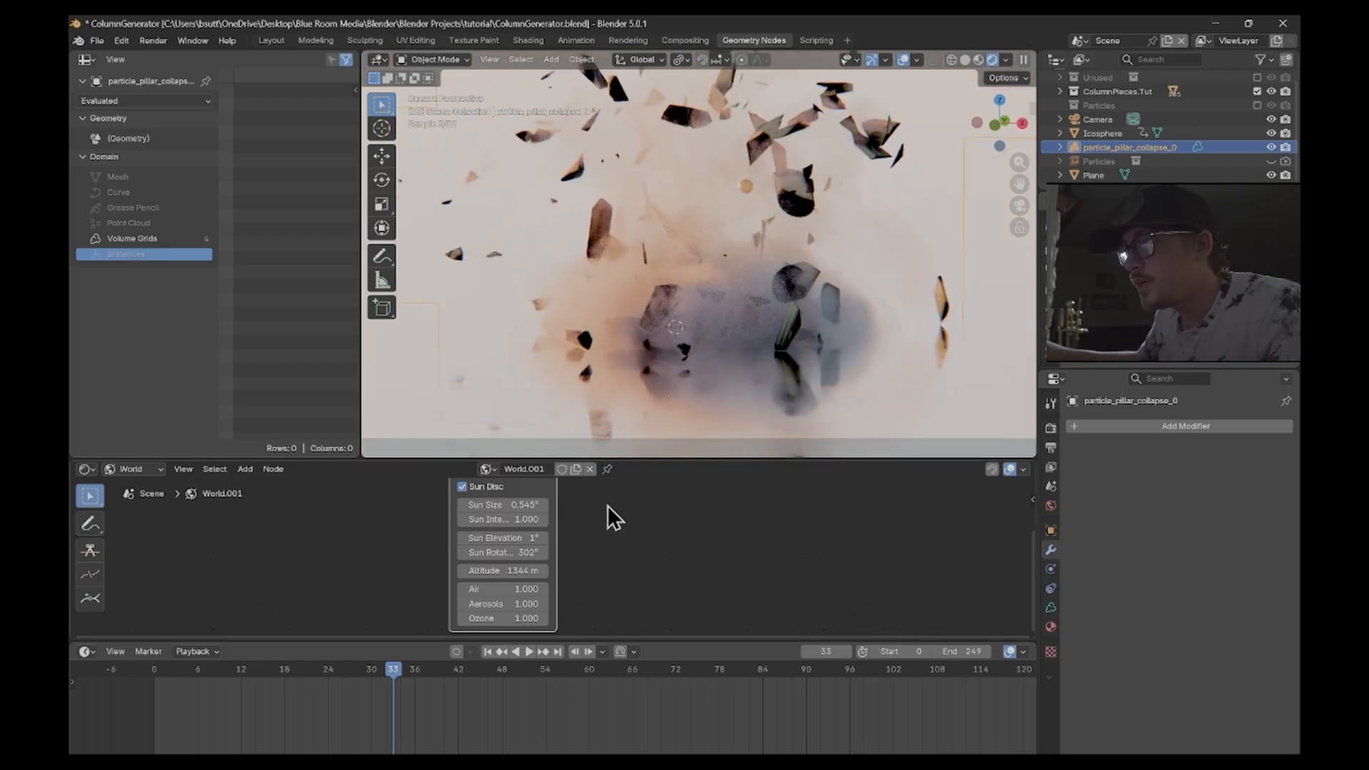
scroll(608, 507, "down", 1)
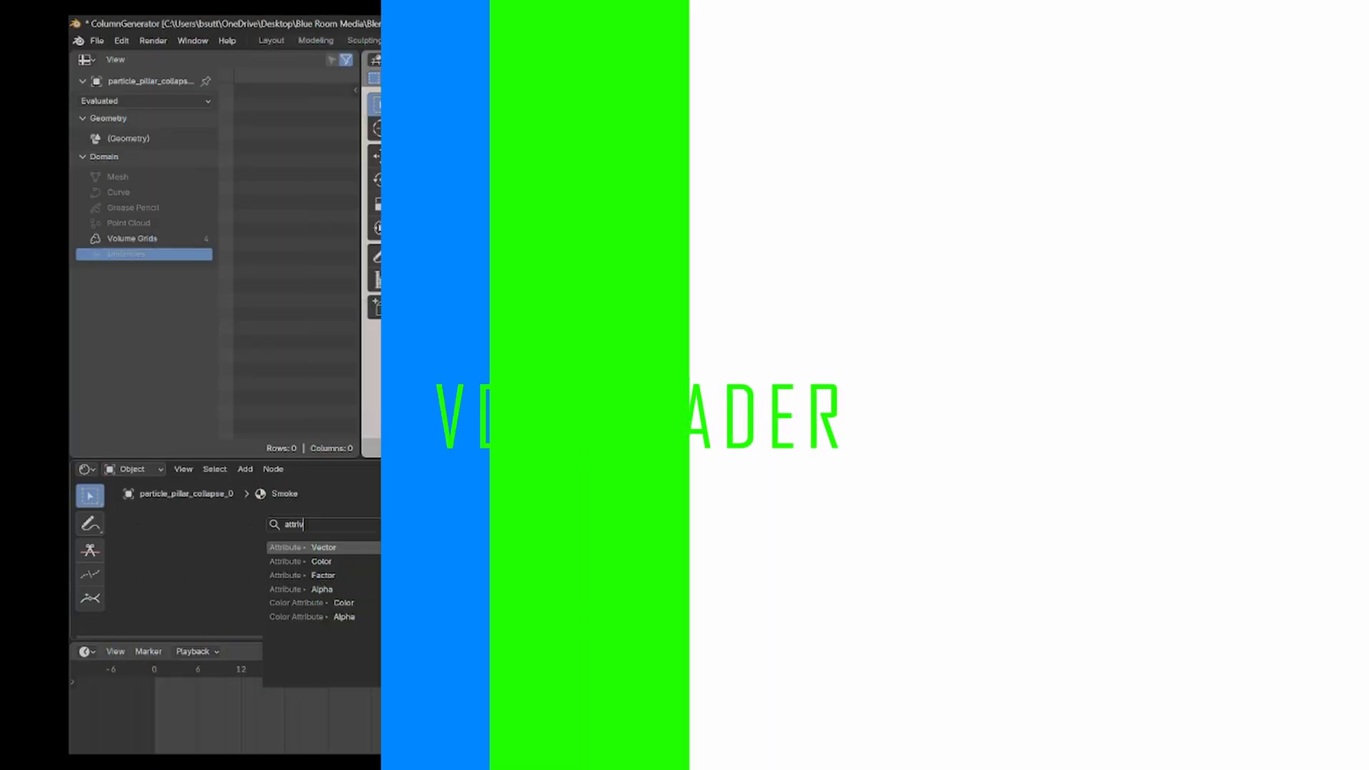
- Connect the Attribute node's Factor output to the Principled Volume's Density input in the Smoke material
scroll(480, 526, "up", 2)
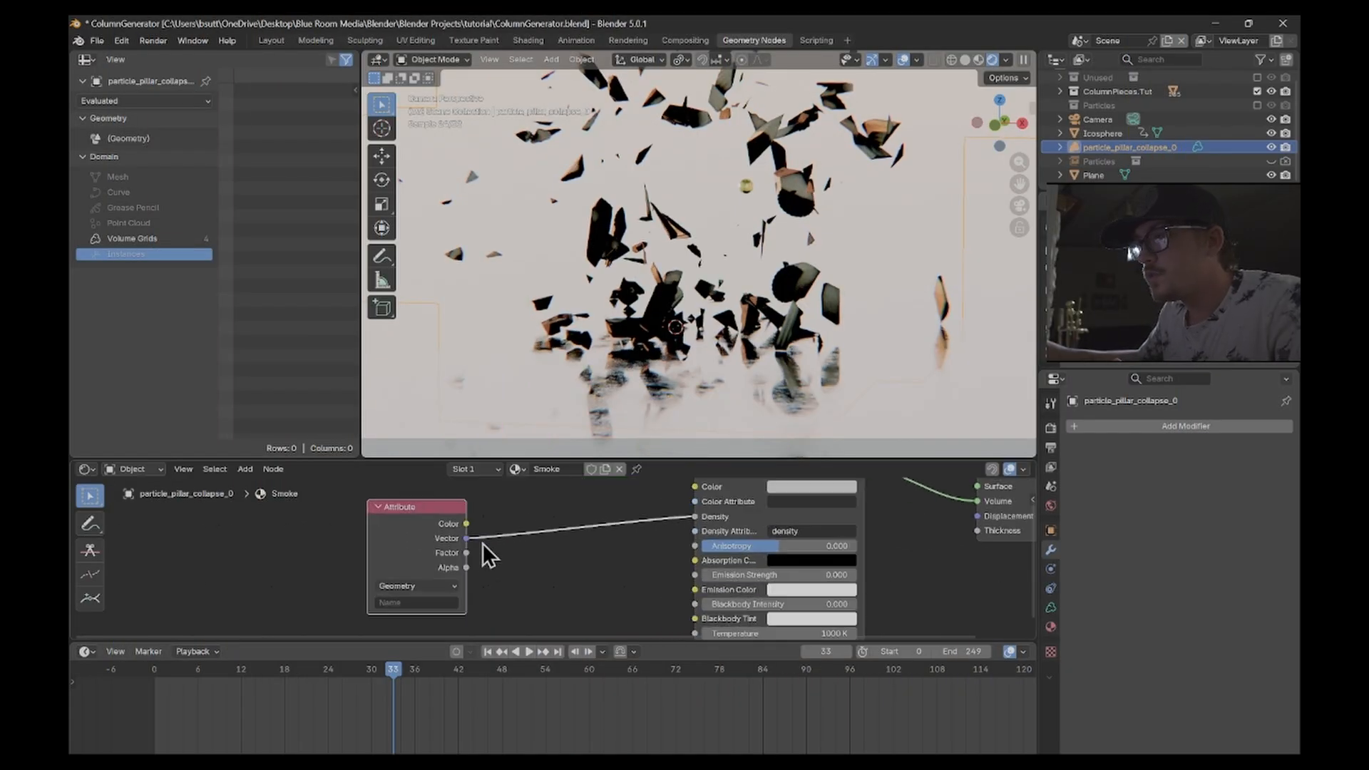
left_click(464, 560, "ctrl+shift")
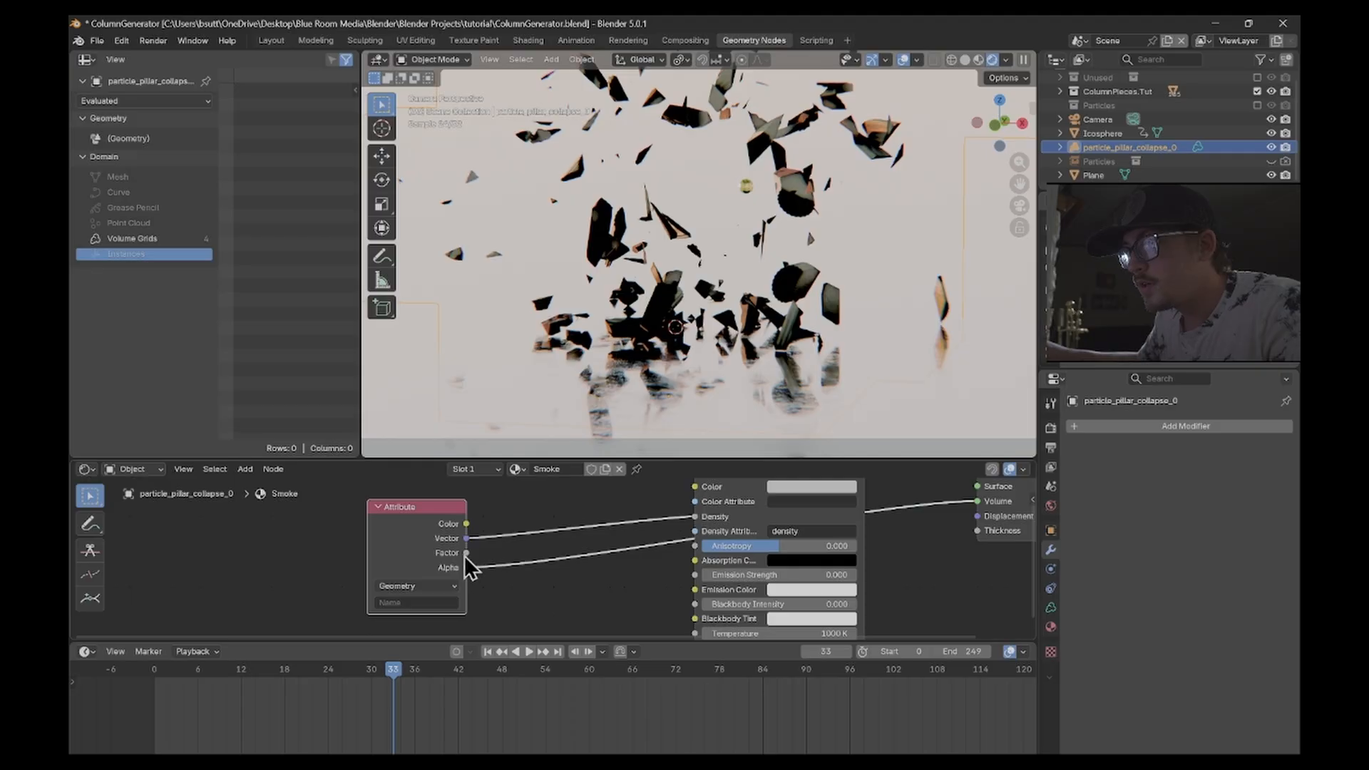
left_click_drag(465, 555, 979, 553)
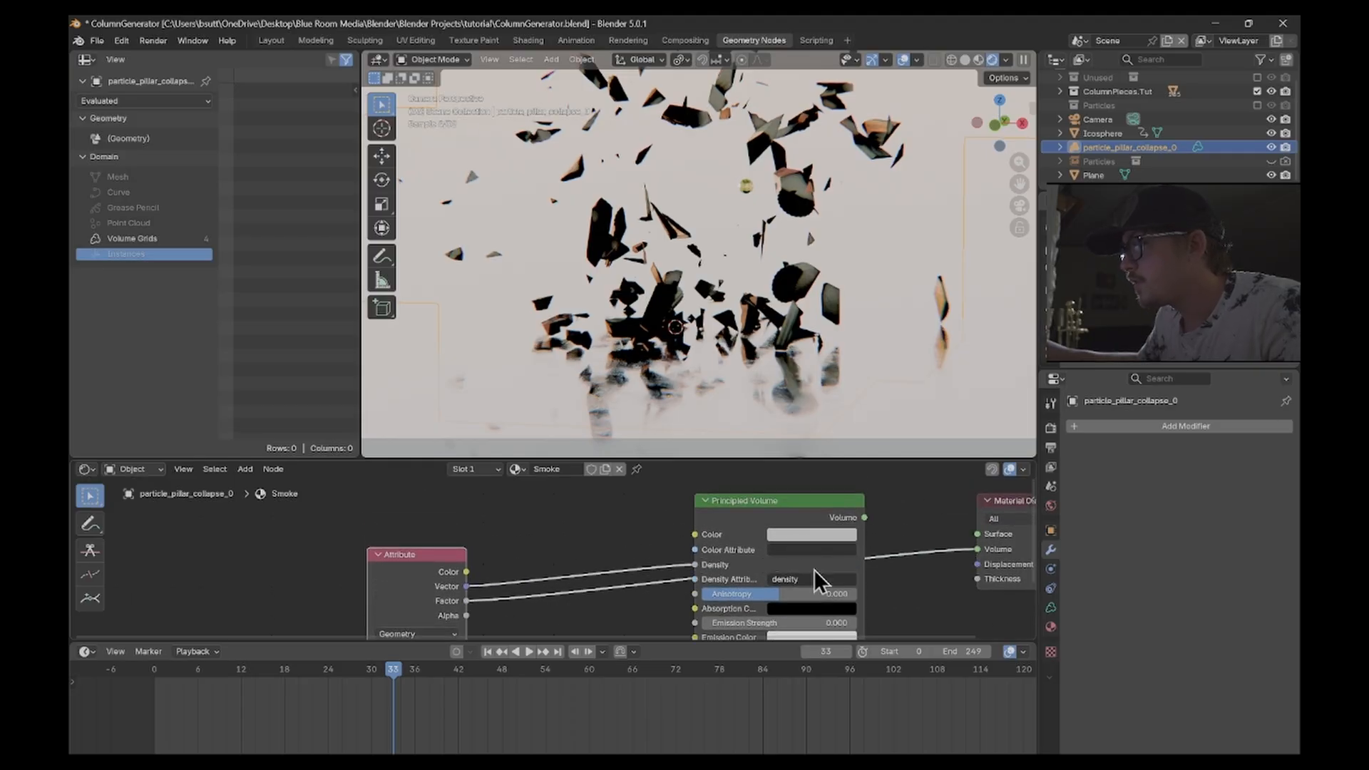
middle_click_drag(645, 589, 645, 551)
left_click_drag(467, 565, 695, 526)
left_click_drag(420, 547, 392, 513)
- Set the Attribute node's name to density and inspect the rendered smoke
left_click(379, 580)
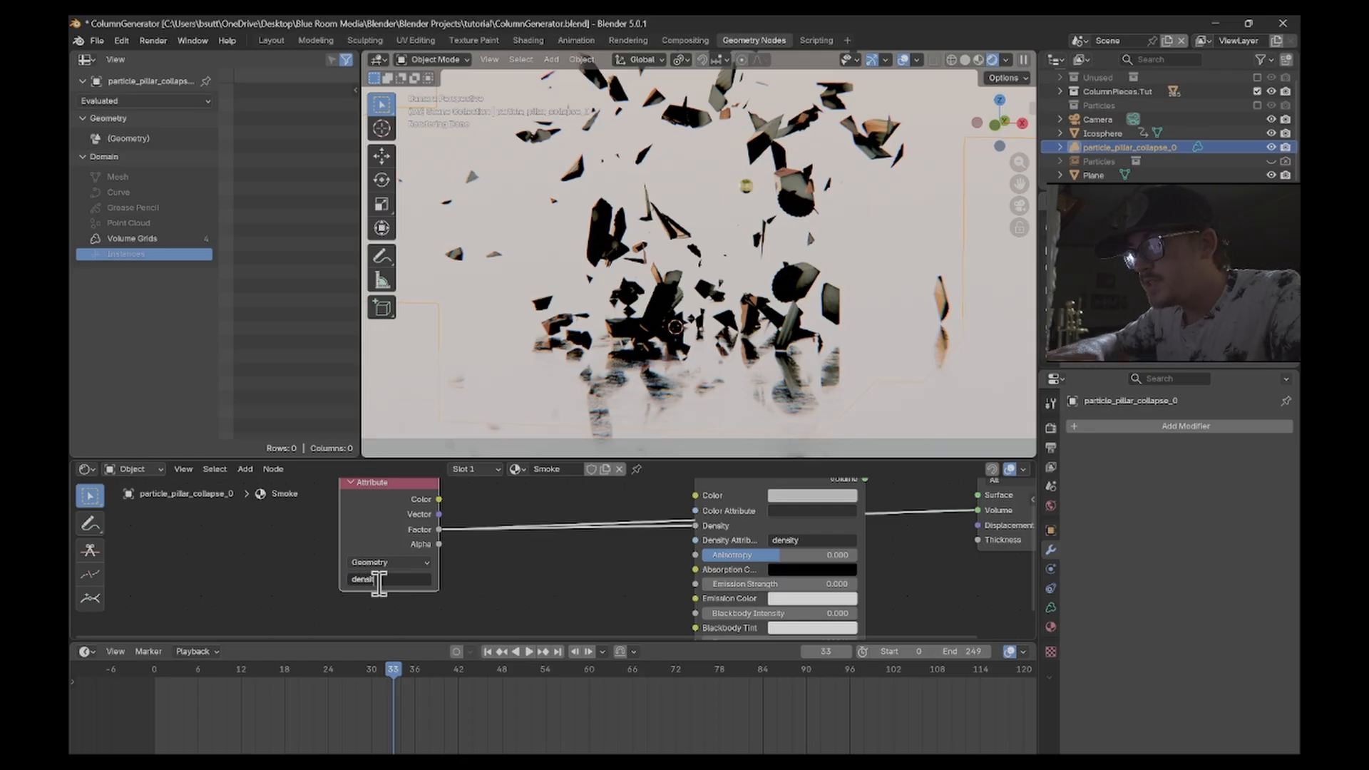
key("Return")
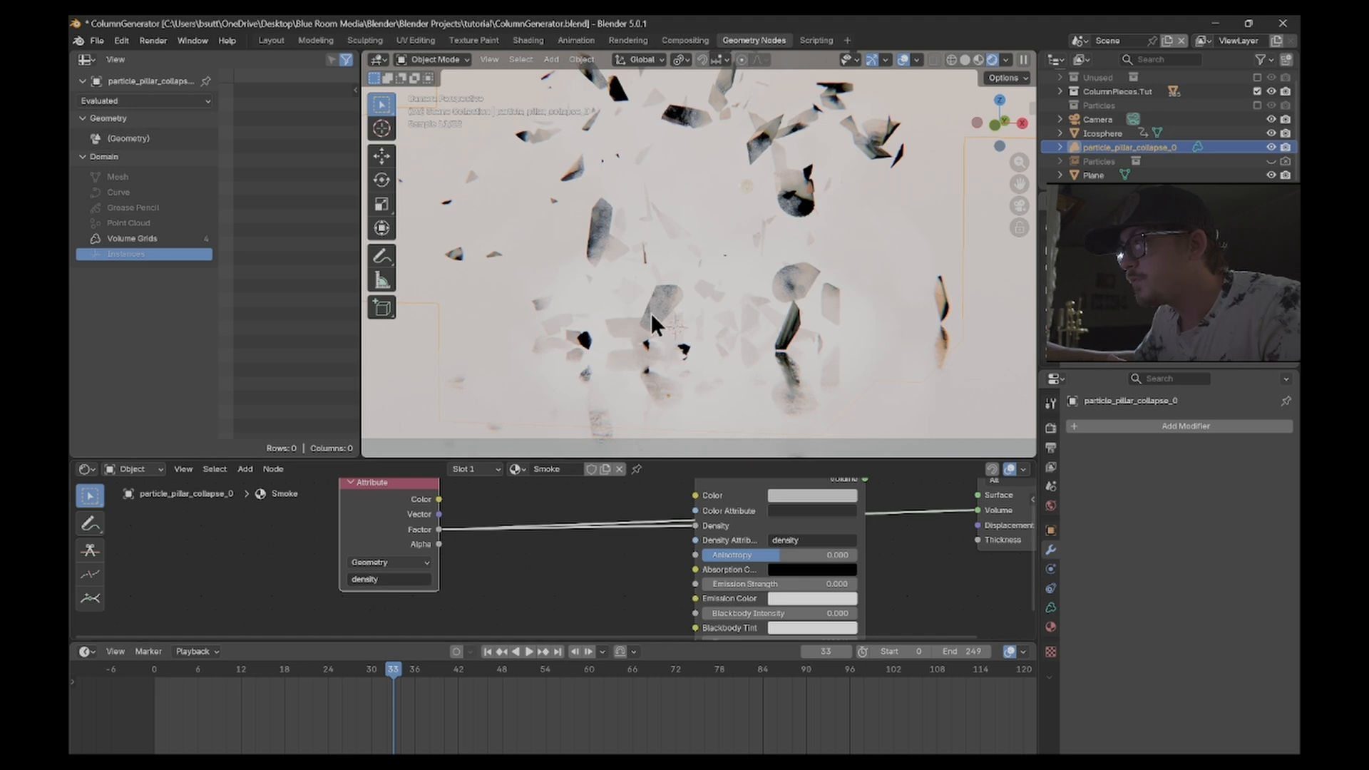
mouse_move(633, 287)
middle_mouse_down()
mouse_move(645, 272)
mouse_move(629, 281)
middle_mouse_up()
scroll(645, 275, "up", 4)
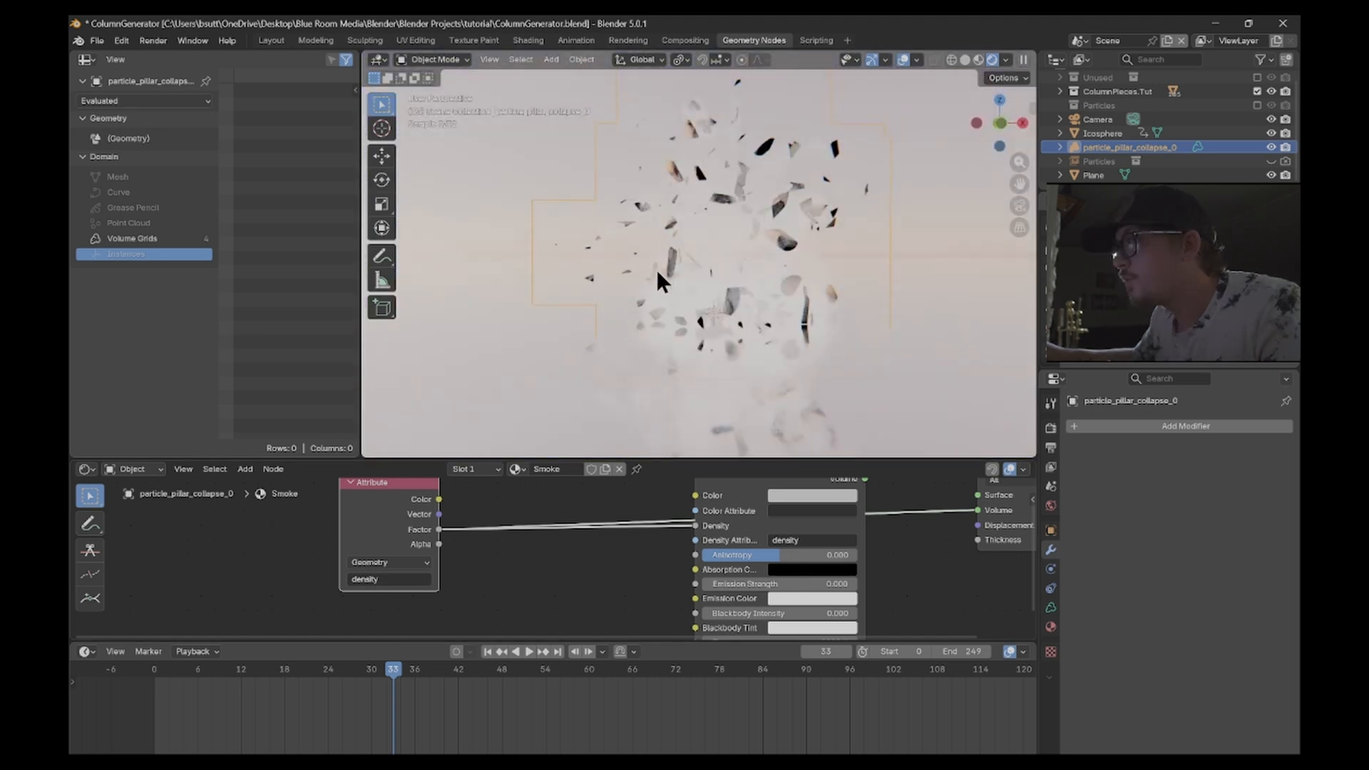
scroll(668, 266, "down", 5)
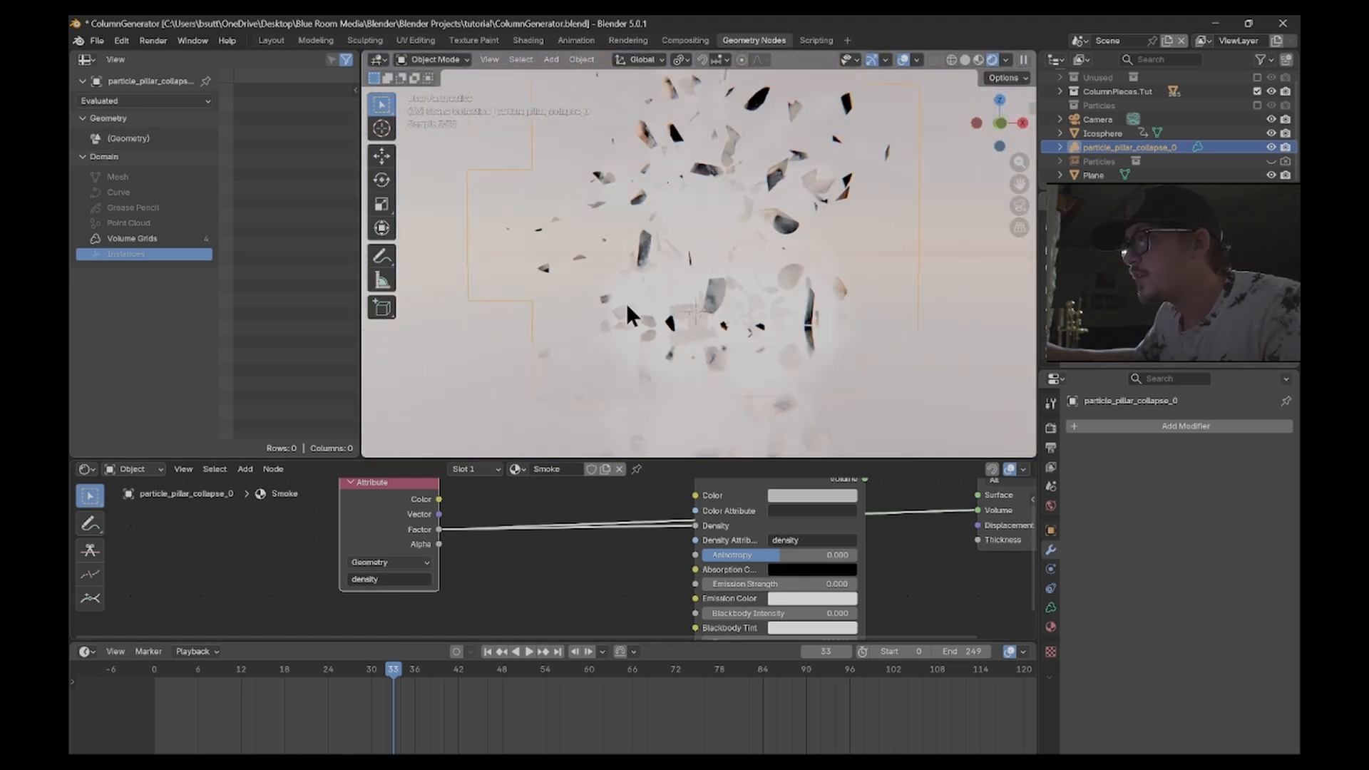
- Insert a Math node between the Attribute's Factor and the Density input, and reconnect the Principled Volume to the Material Output's Volume
key("shift+a")
left_click(452, 519)
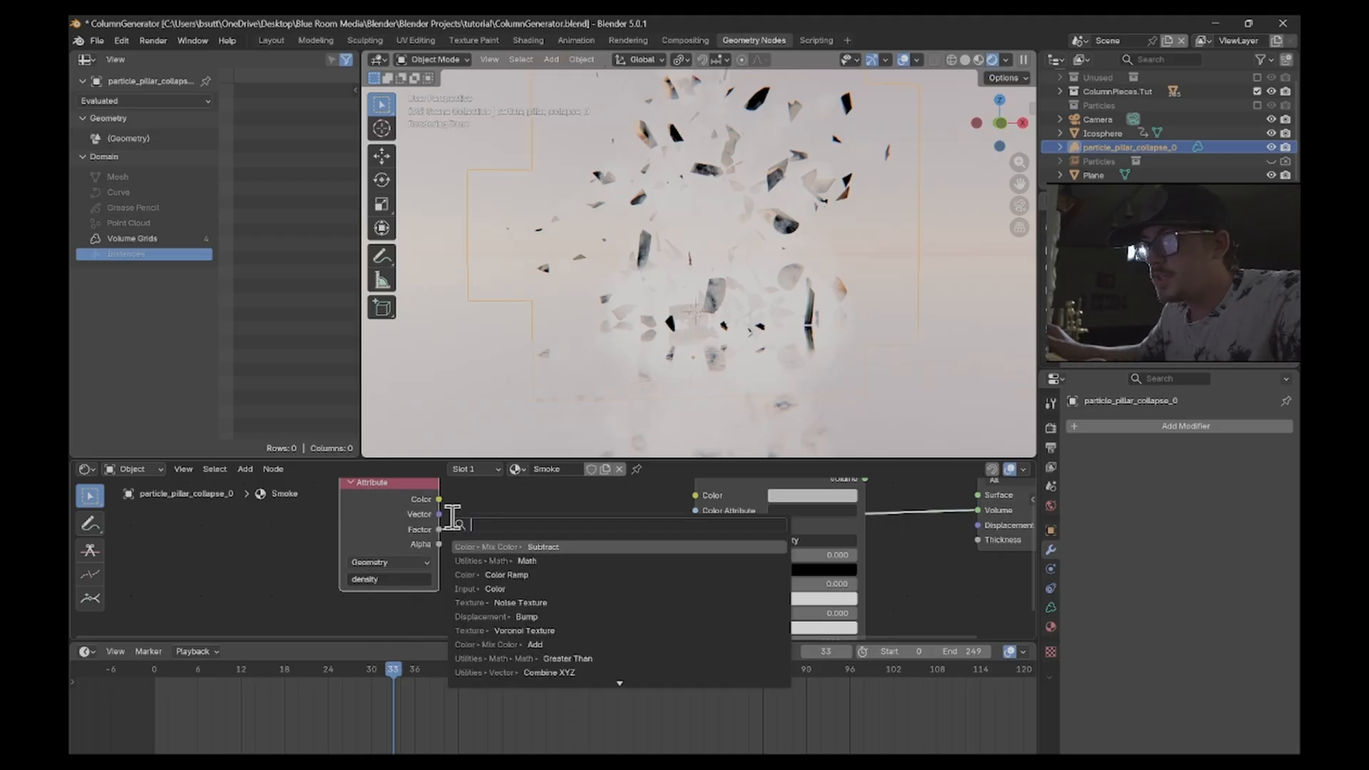
type("math")
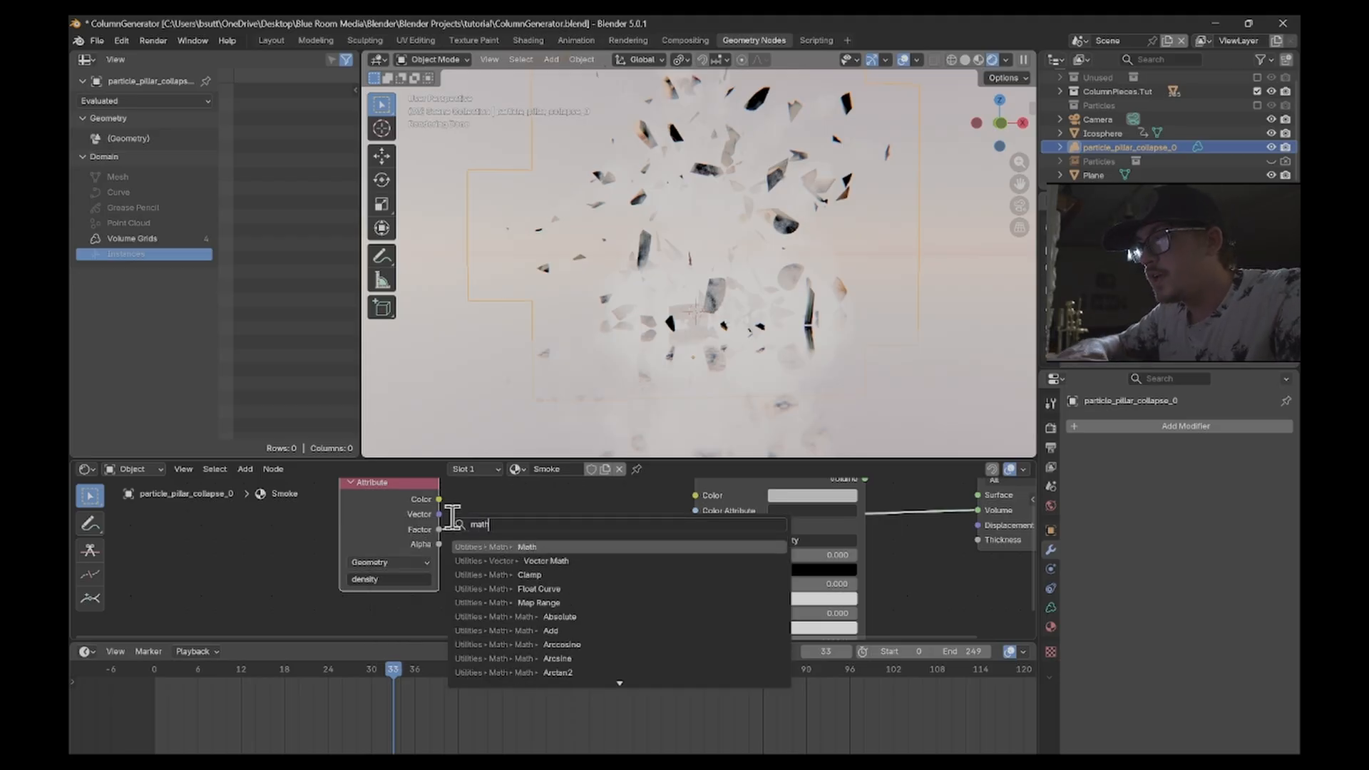
key("Return")
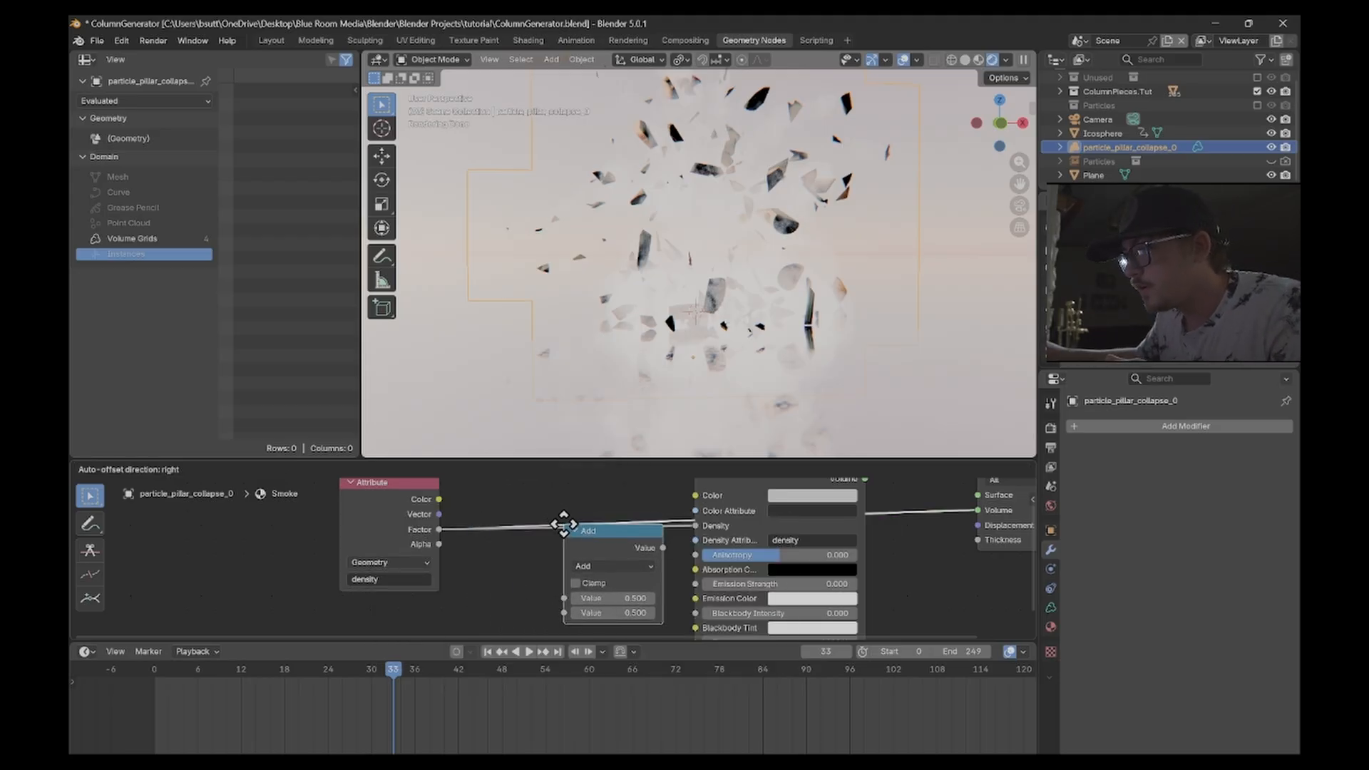
left_click(563, 520)
middle_click_drag(863, 517, 738, 546)
left_click_drag(738, 546, 741, 507)
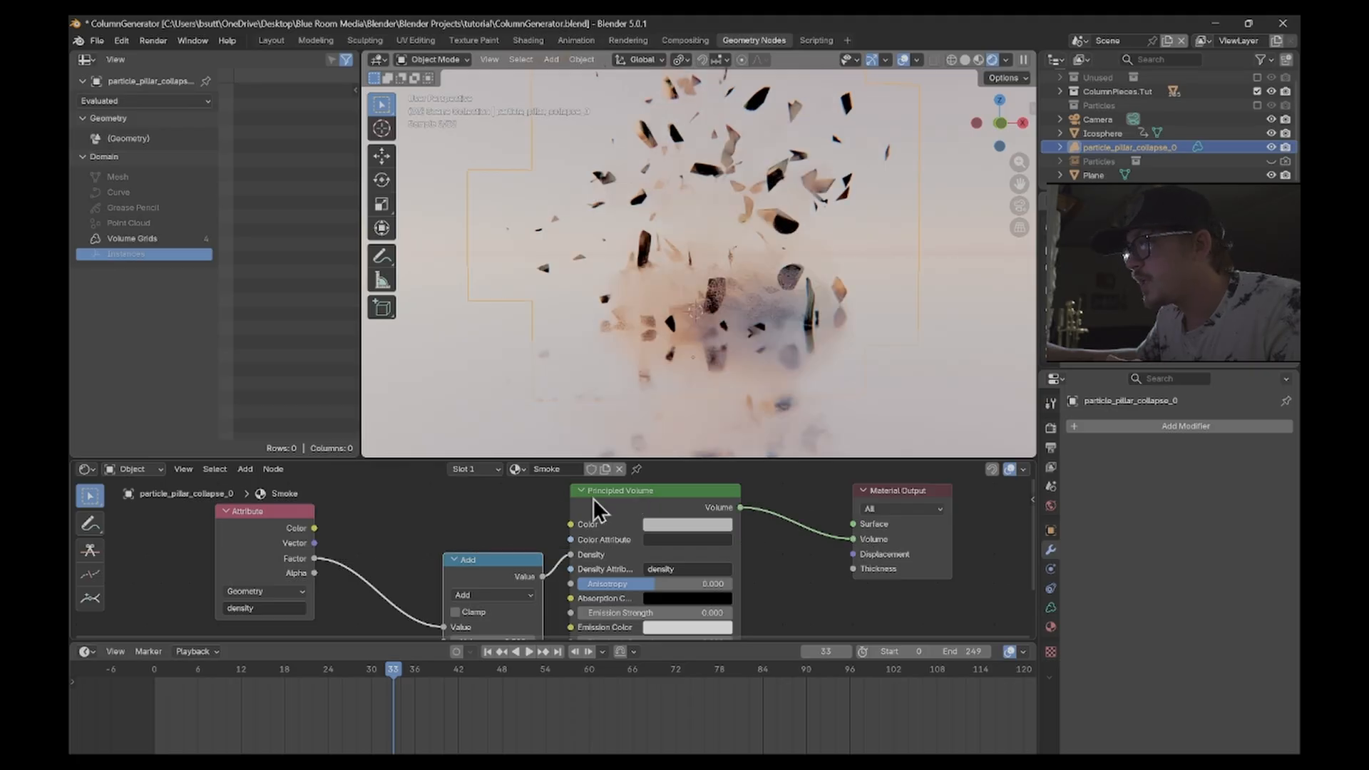
- Change the Math node's operation to Multiply with a value of 50
middle_click_drag(742, 637, 816, 605)
left_click_drag(544, 525, 519, 497)
left_click(559, 579)
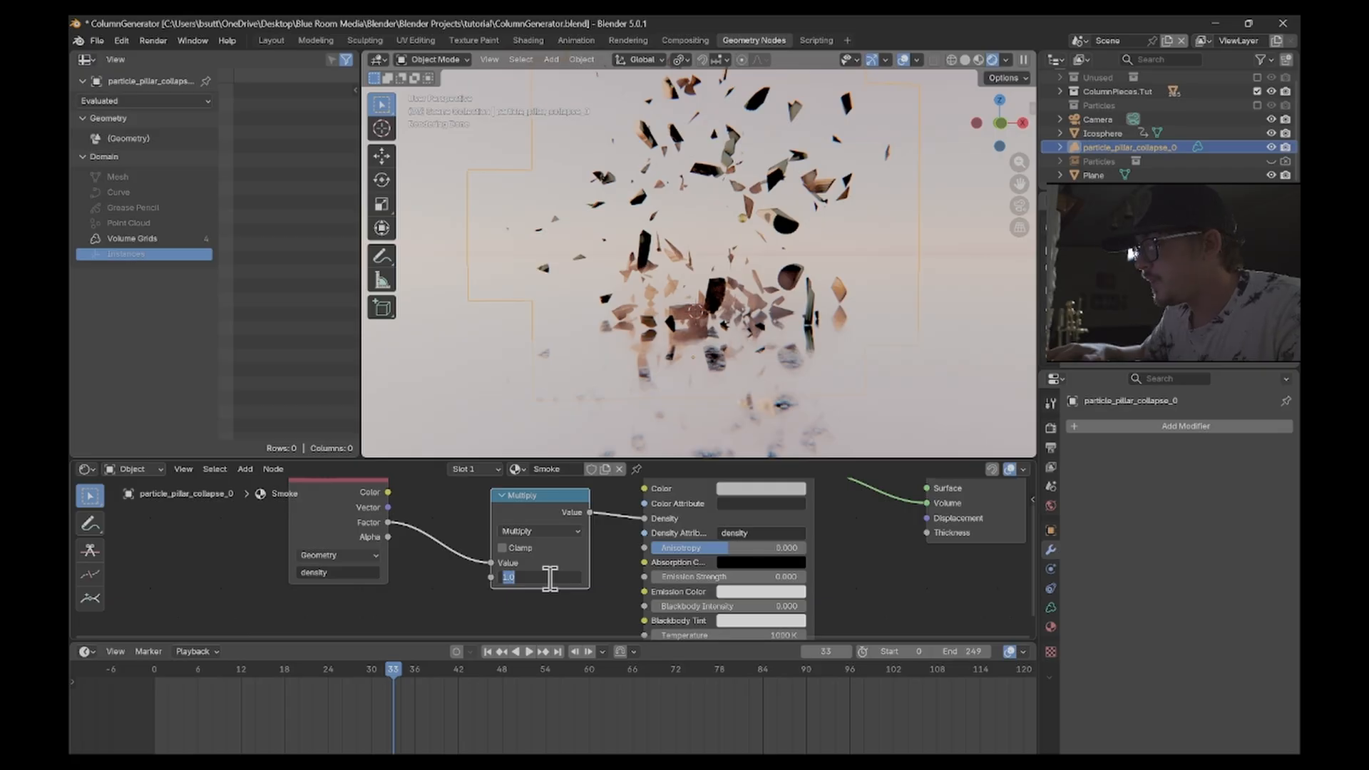
type("50")
key("Return")
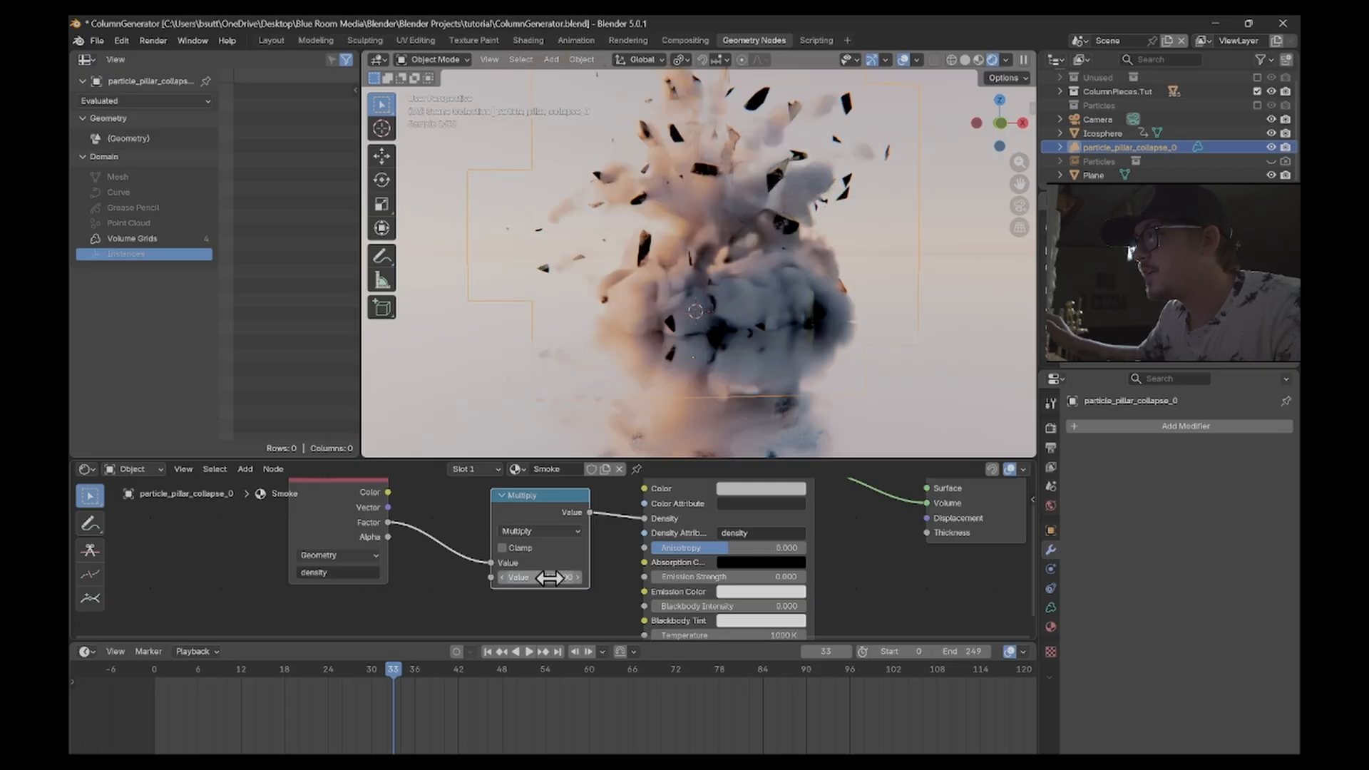
- Set the Multiply node's value to 10 and check the smoke through the camera
left_click(550, 578)
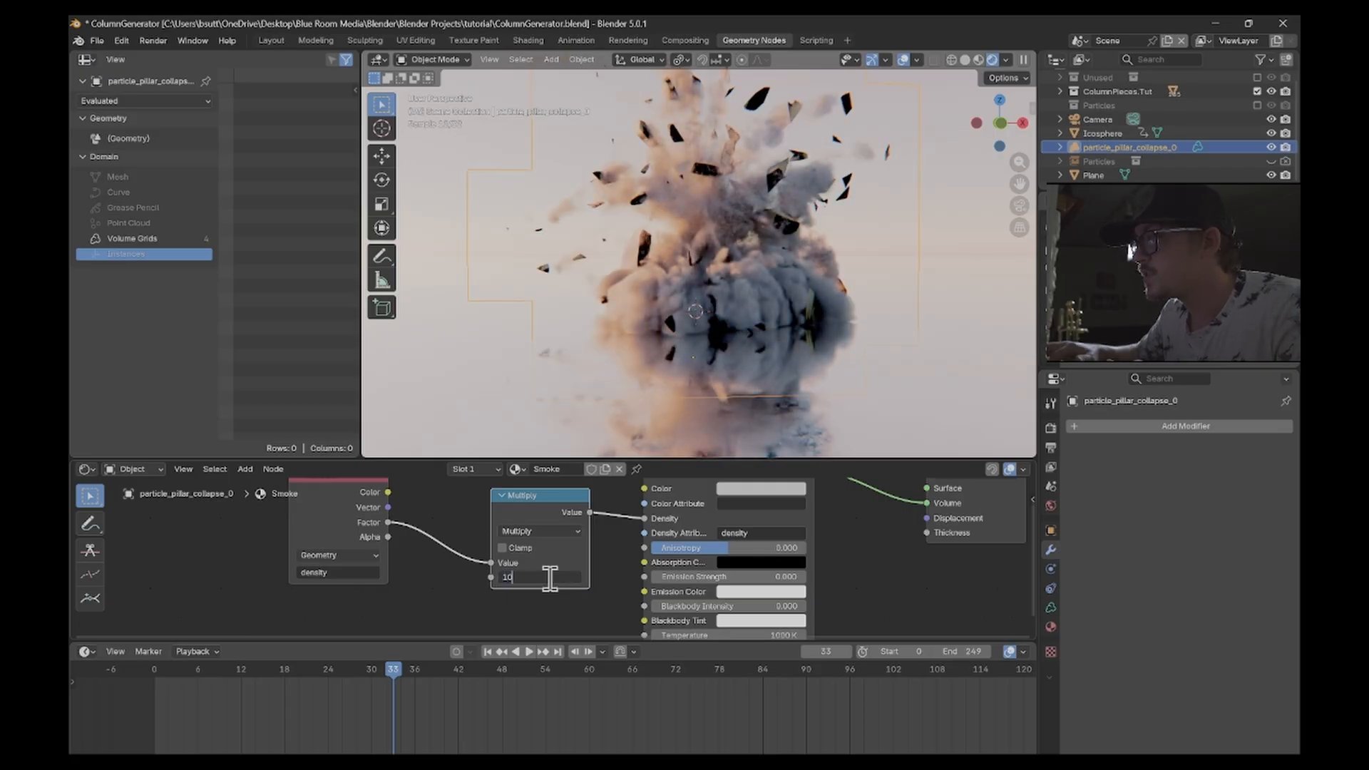
key("Return")
scroll(603, 255, "up", 5)
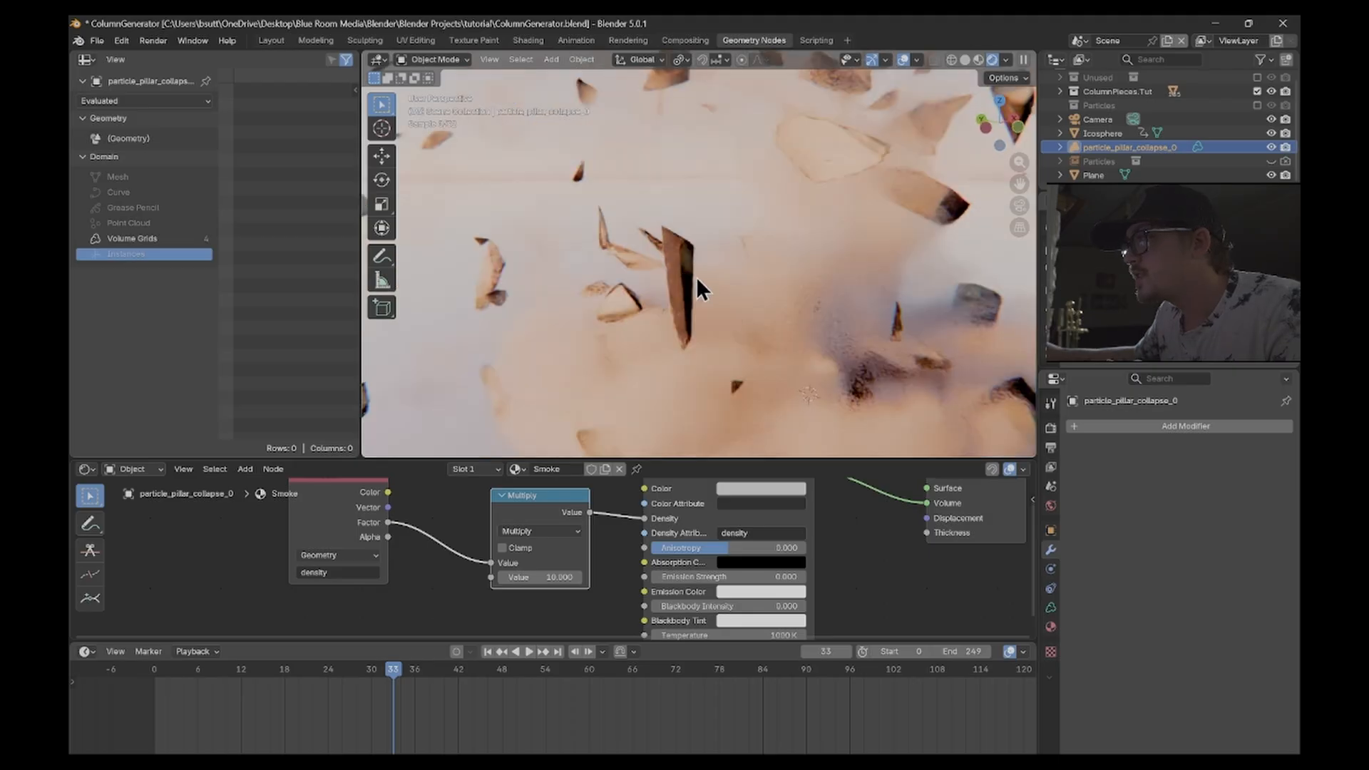
key("KP_0")
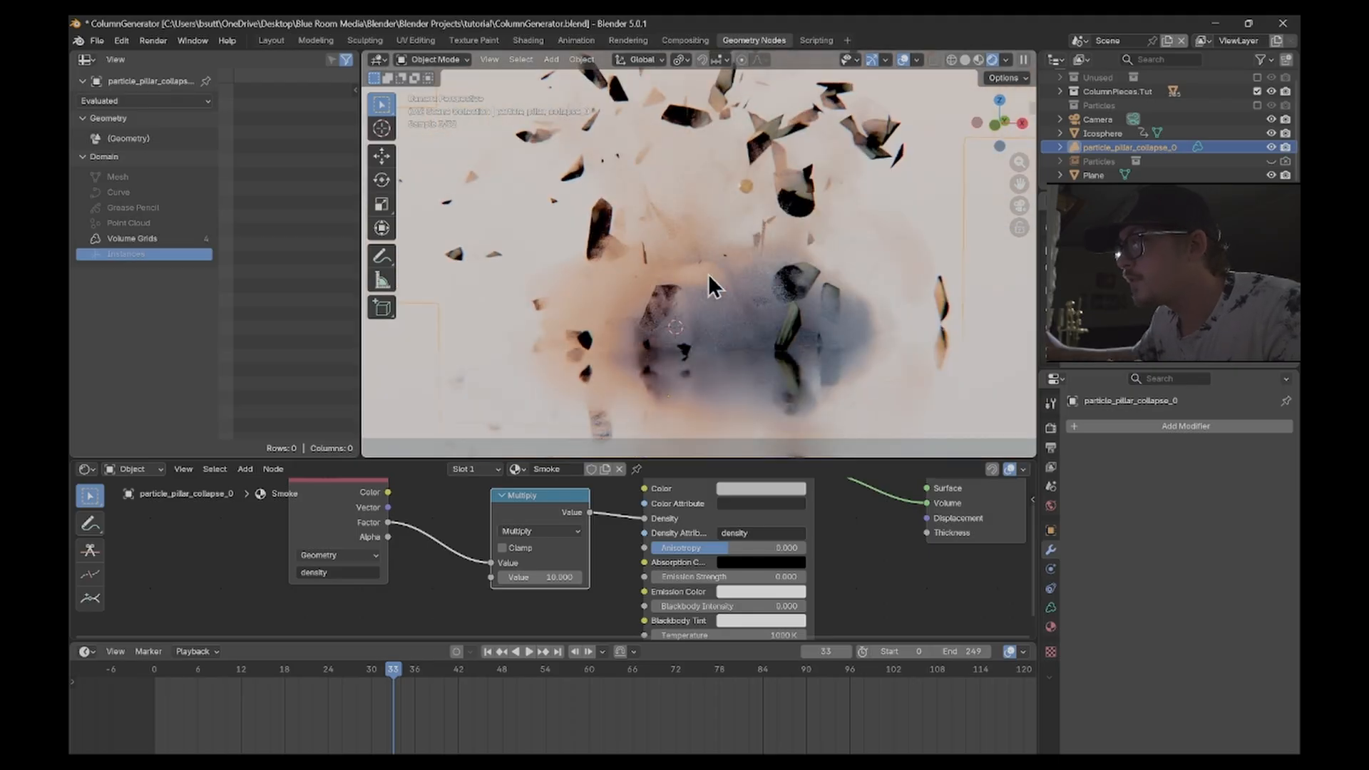
- Set the Multiply node's value to 25
left_click(558, 576)
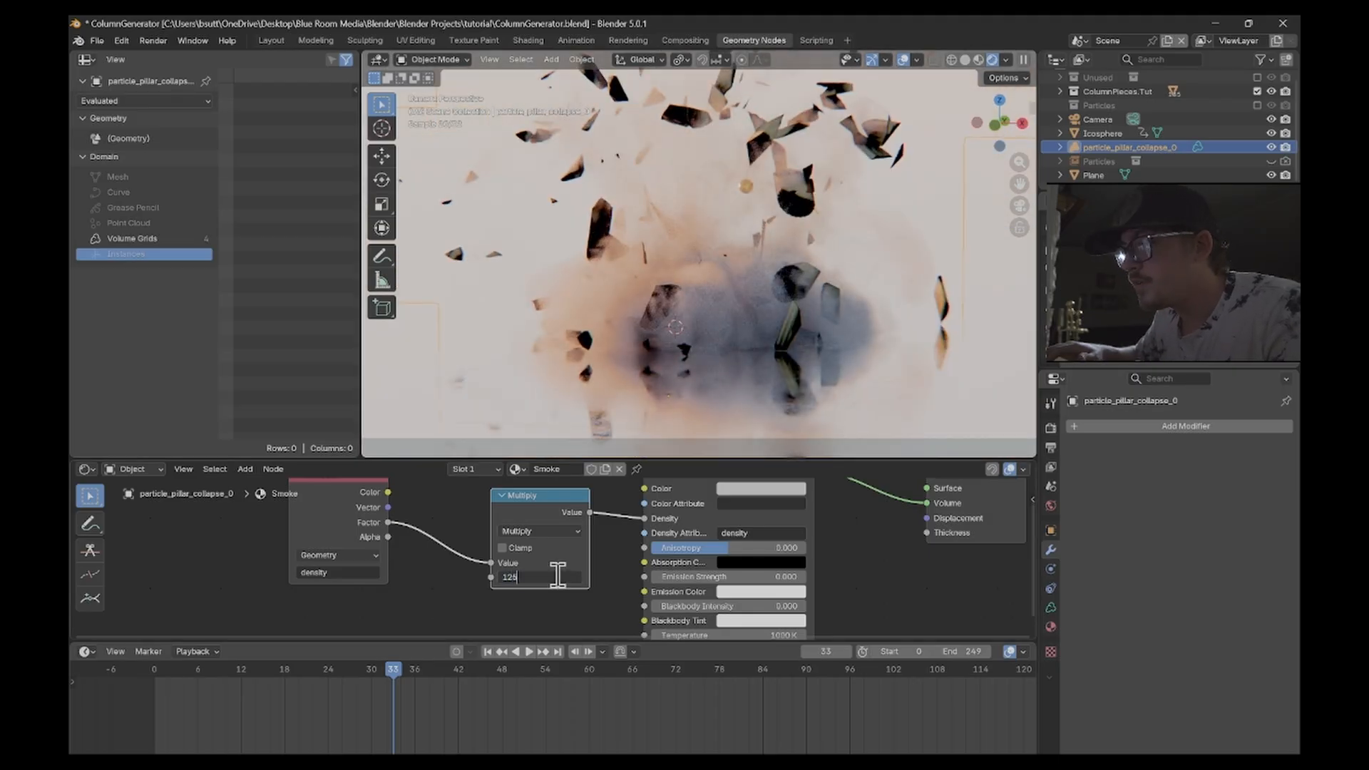
key("Return")
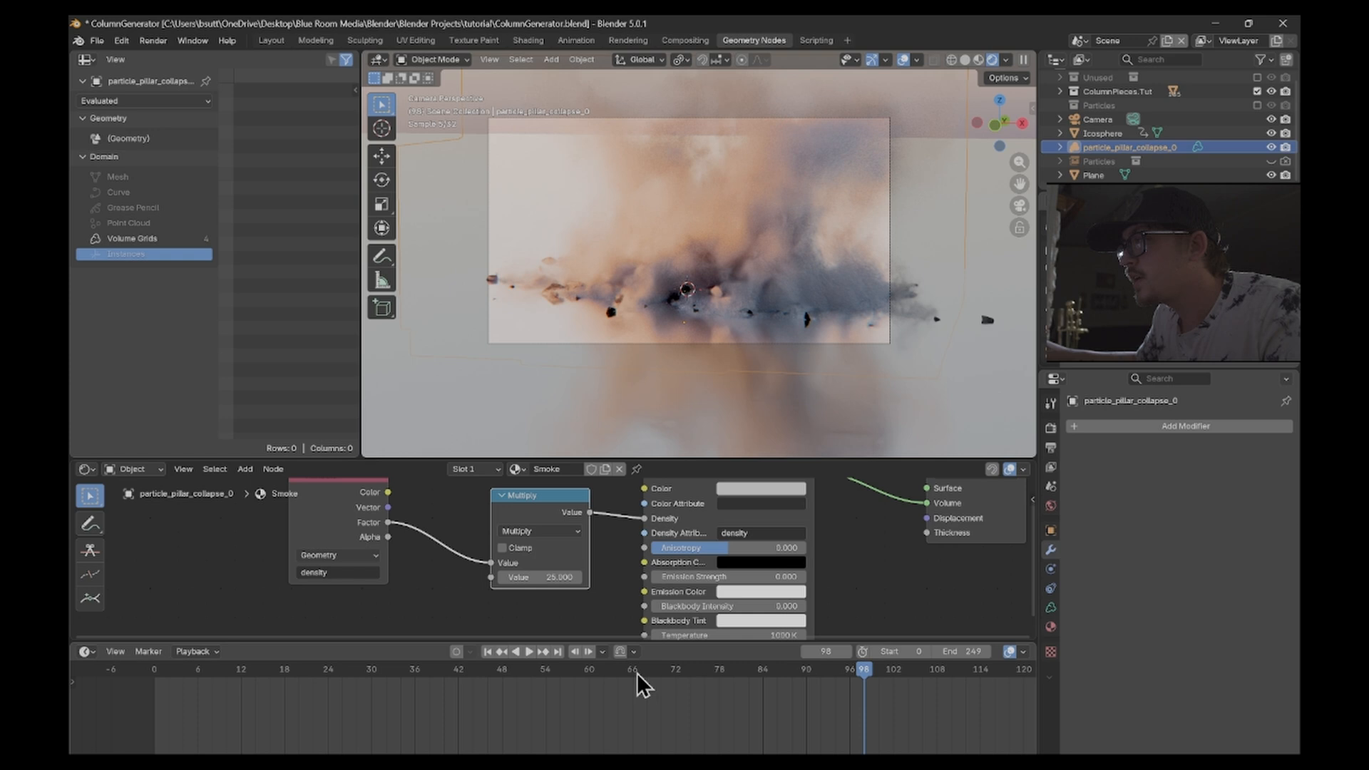
- Examine the denser smoke at several frames of the collapse and close up around frame 32
left_click(636, 673)
key("space")
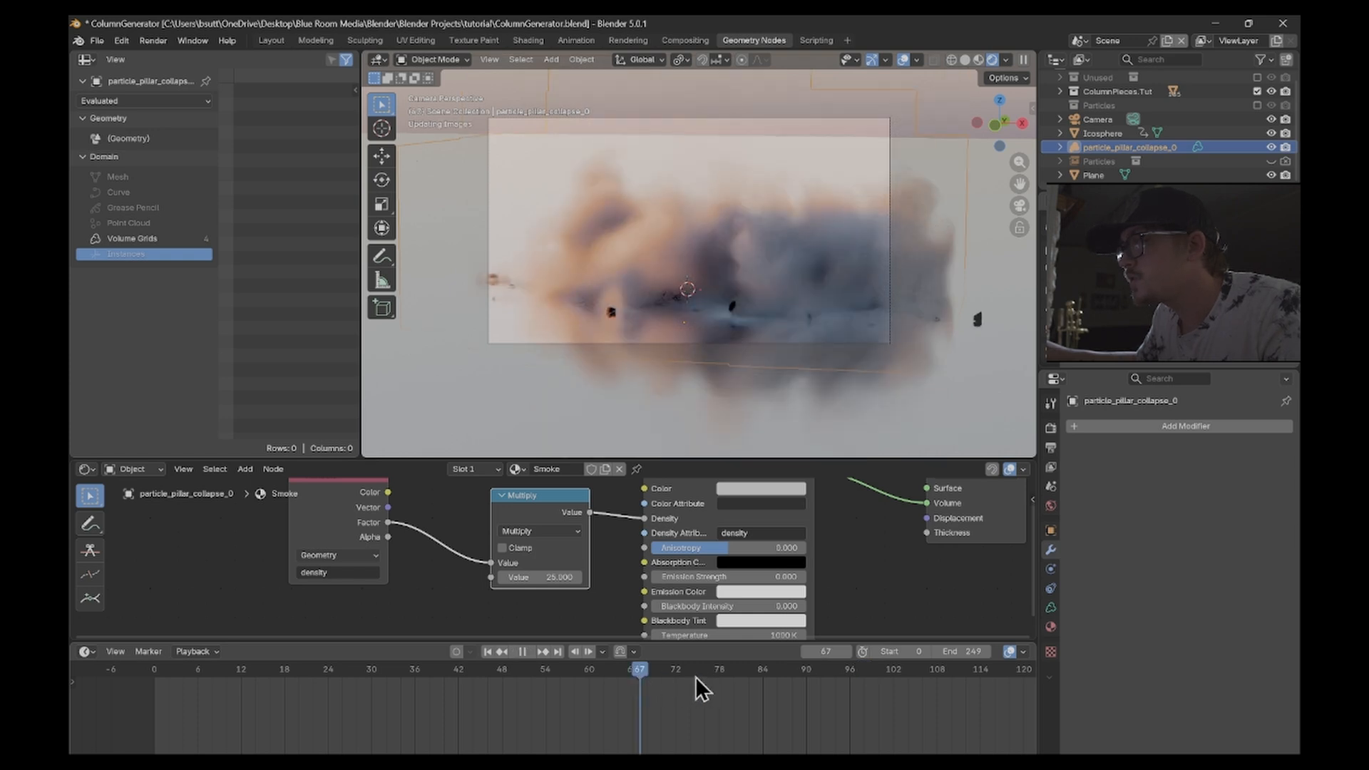
key("space")
left_click(474, 672)
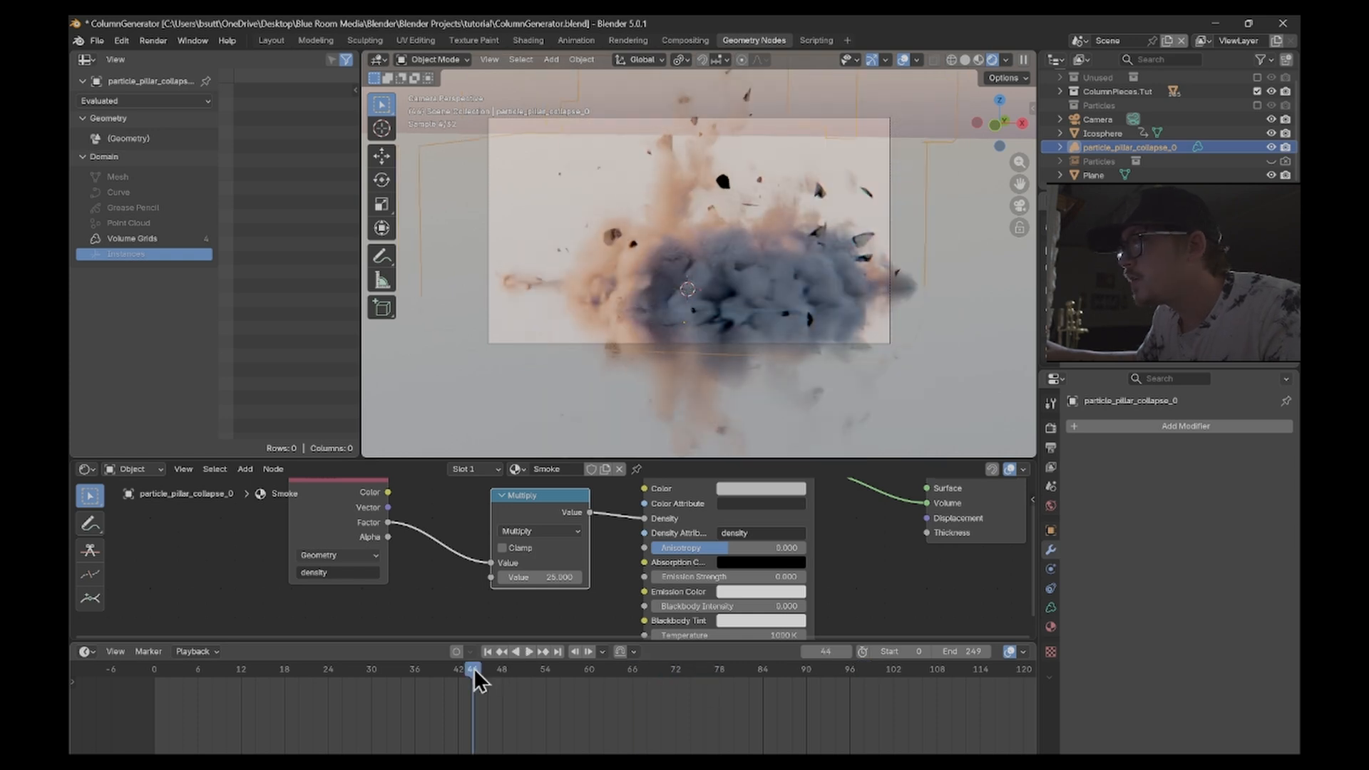
left_click(401, 673)
left_click(386, 672)
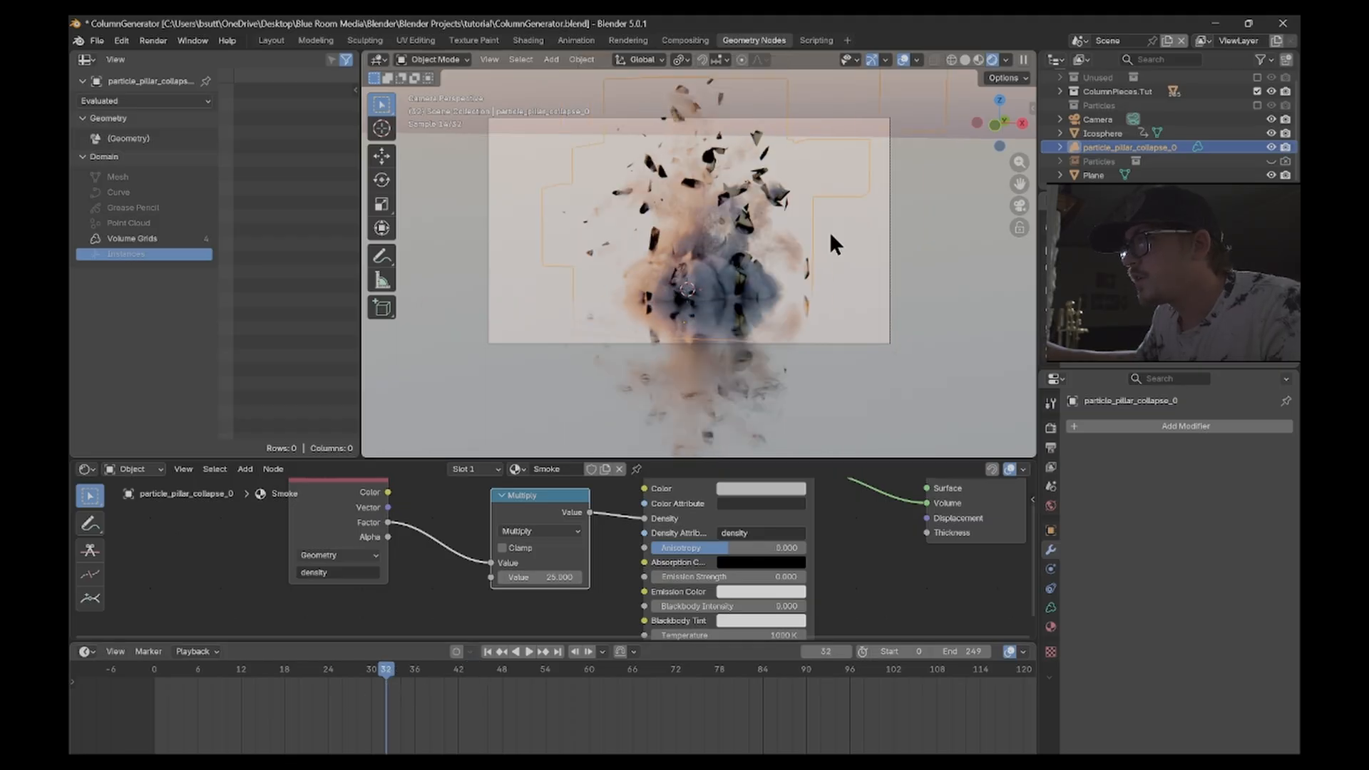
scroll(845, 230, "up", 9)
middle_click_drag(845, 230, 752, 270, "shift")
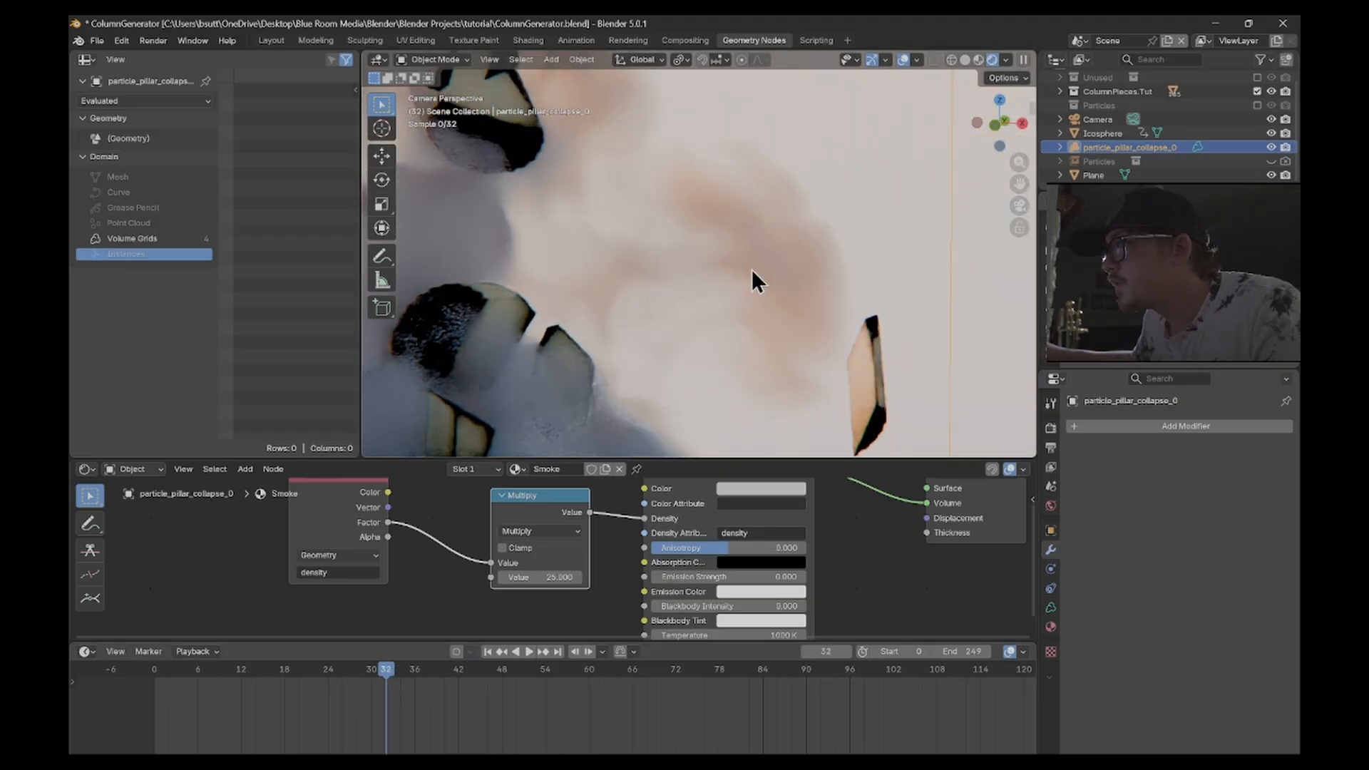
scroll(751, 269, "down", 7)
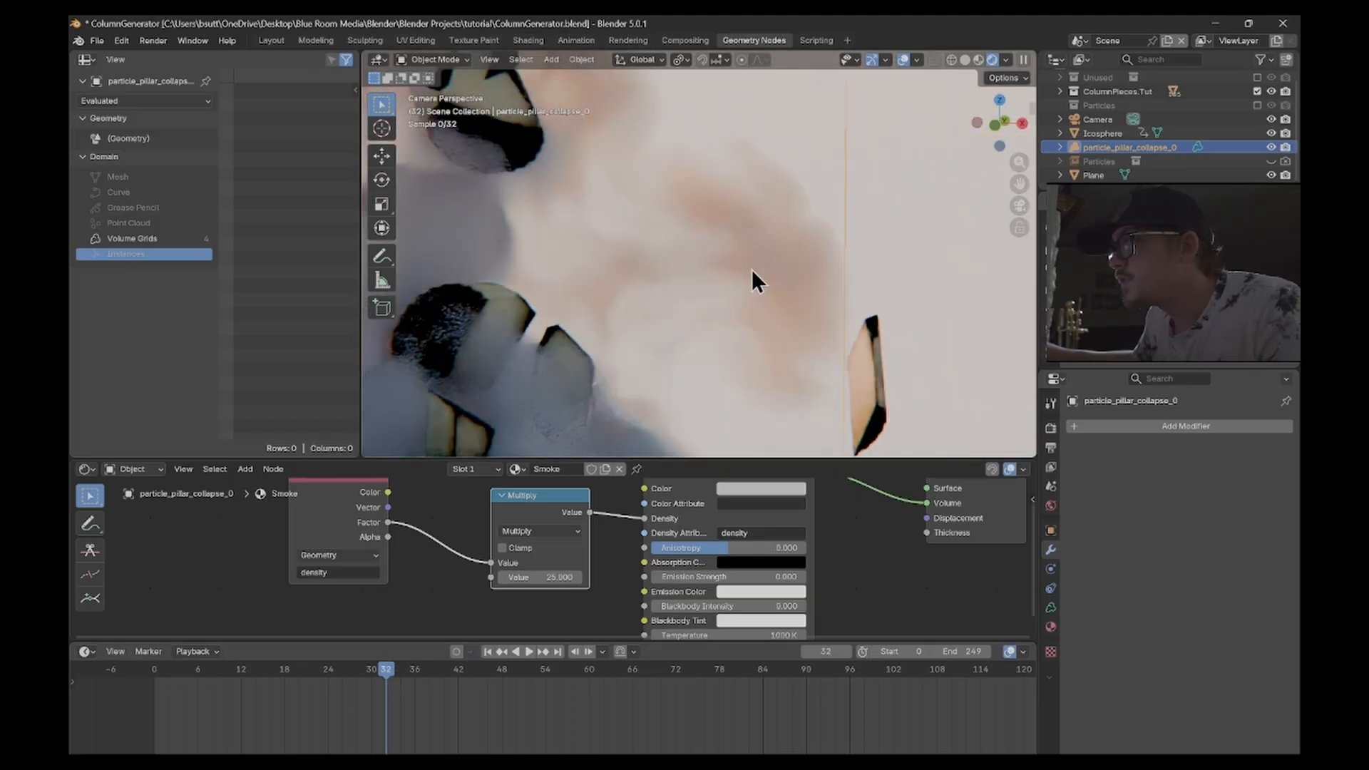
scroll(751, 270, "up", 3)
scroll(563, 551, "down", 6)
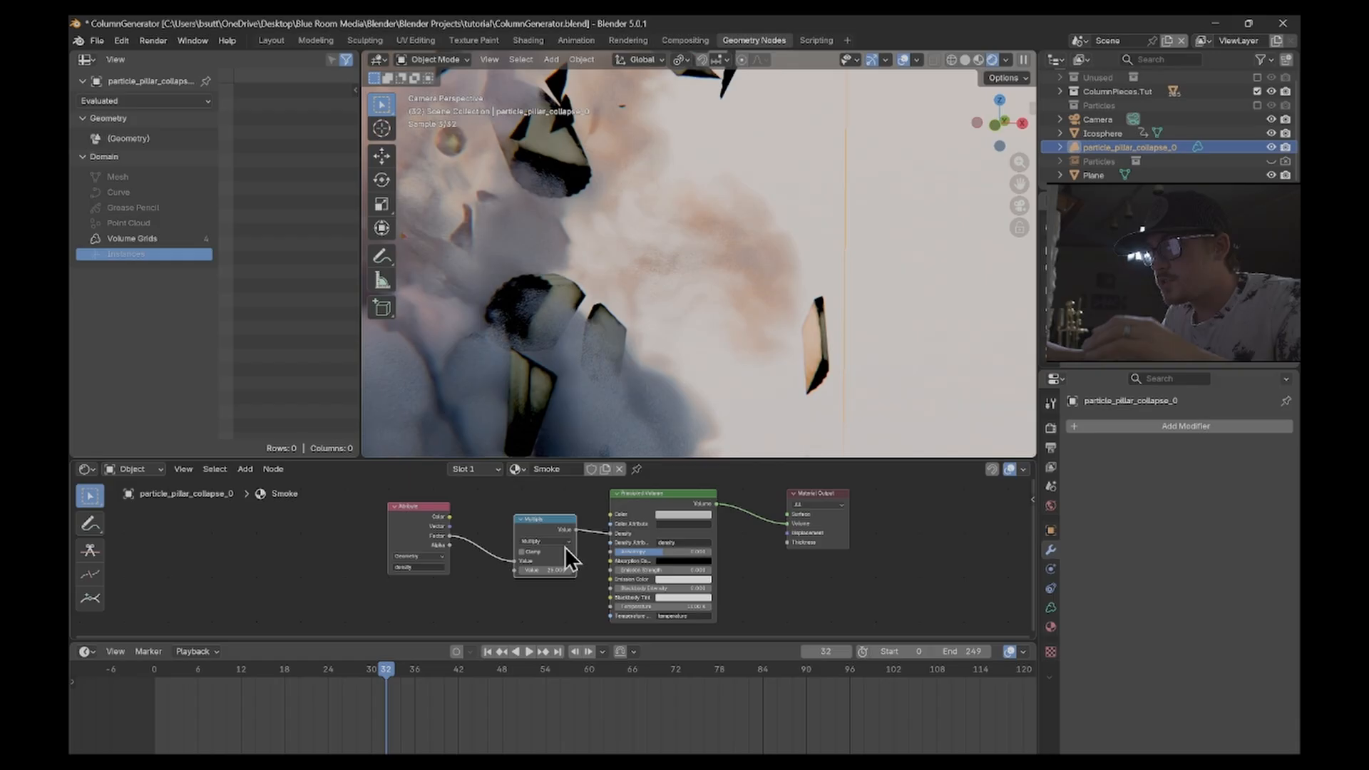
- Duplicate the density Attribute node together with its Multiply node and place the copies below the originals
mouse_move(566, 547)
middle_mouse_down()
mouse_move(610, 542)
mouse_move(572, 542)
middle_mouse_up()
scroll(611, 541, "down", 3)
left_click_drag(440, 501, 403, 503)
left_click(462, 611)
scroll(462, 606, "up", 6)
mouse_move(464, 567)
middle_mouse_down()
mouse_move(390, 586)
mouse_move(416, 555)
mouse_move(475, 543)
middle_mouse_up()
scroll(395, 589, "down", 3)
scroll(588, 255, "down", 4)
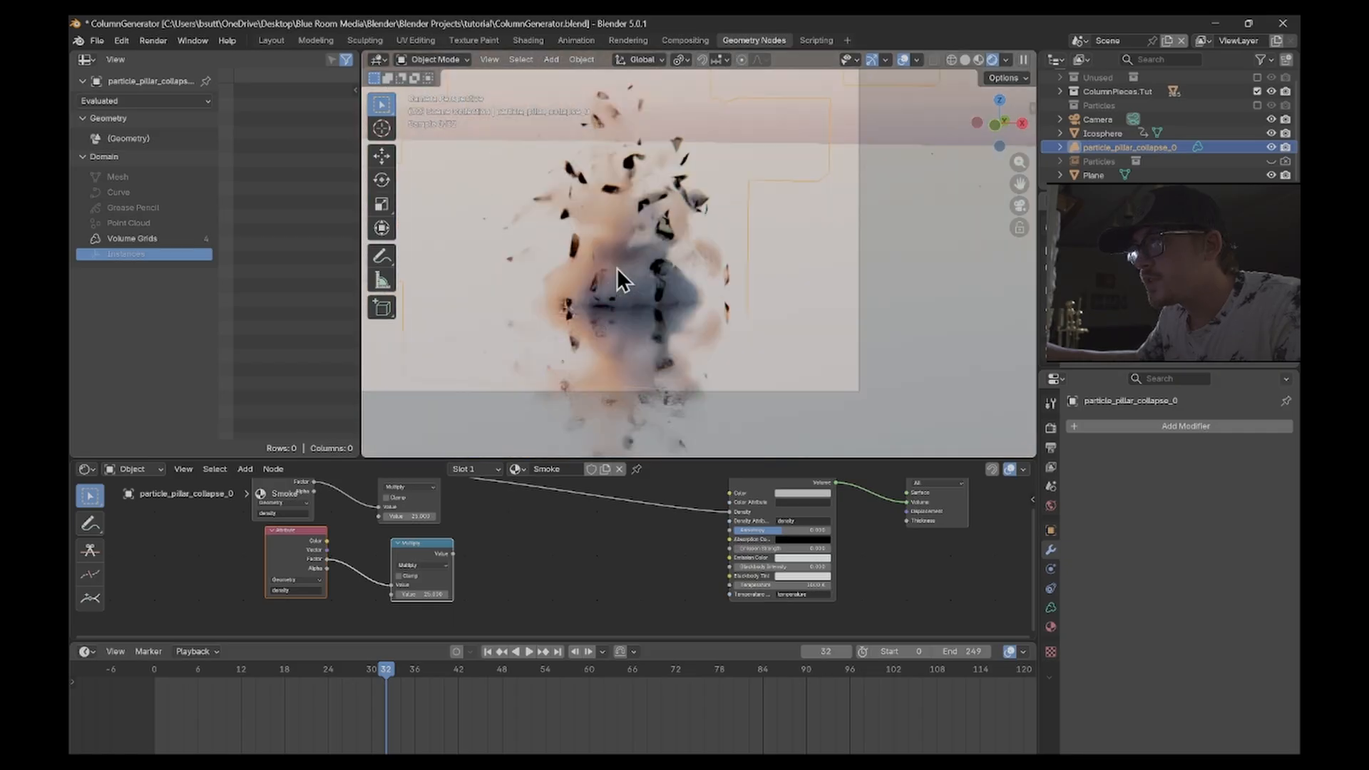
- Name the copied Attribute velocity and feed its Multiply output into the Principled Volume's Emission Color, with an Emission Strength of 67
scroll(528, 578, "up", 2)
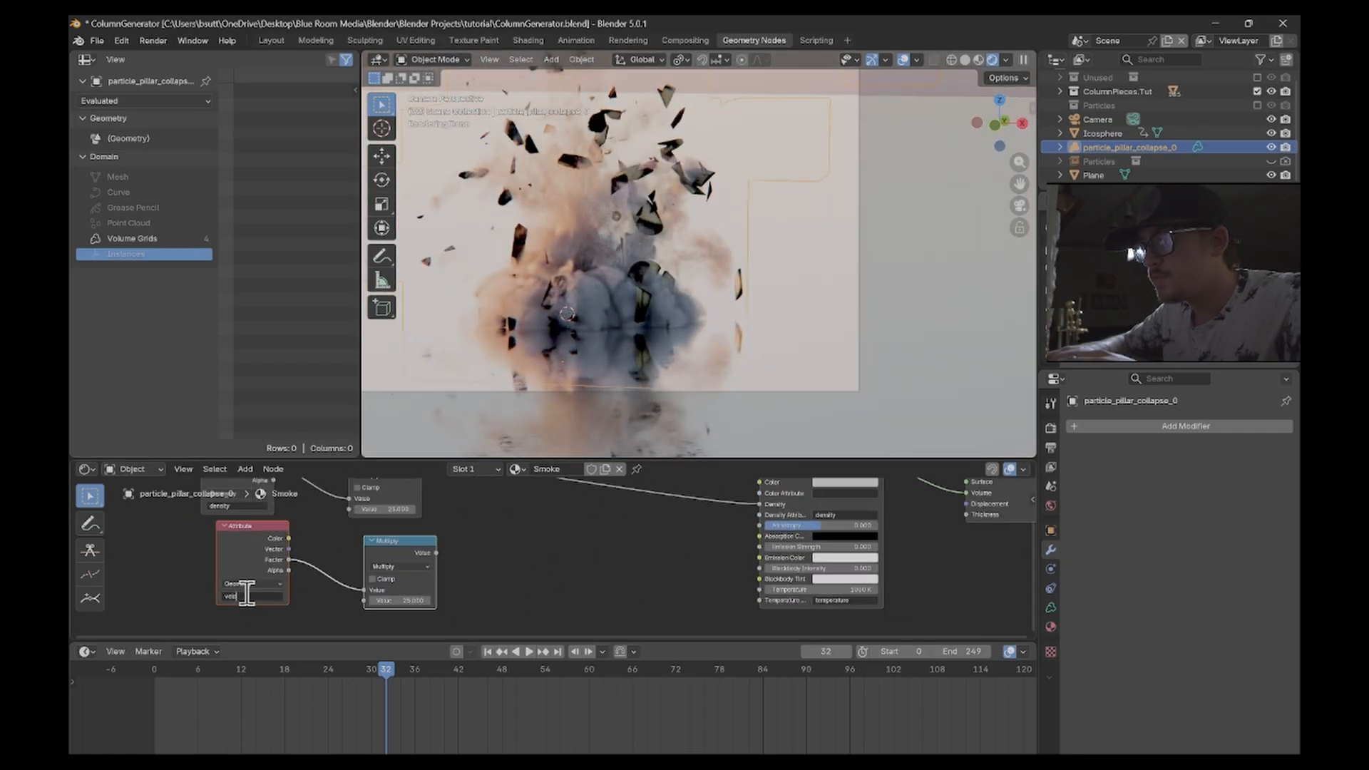
type("city")
key("Return")
left_click_drag(436, 552, 762, 558)
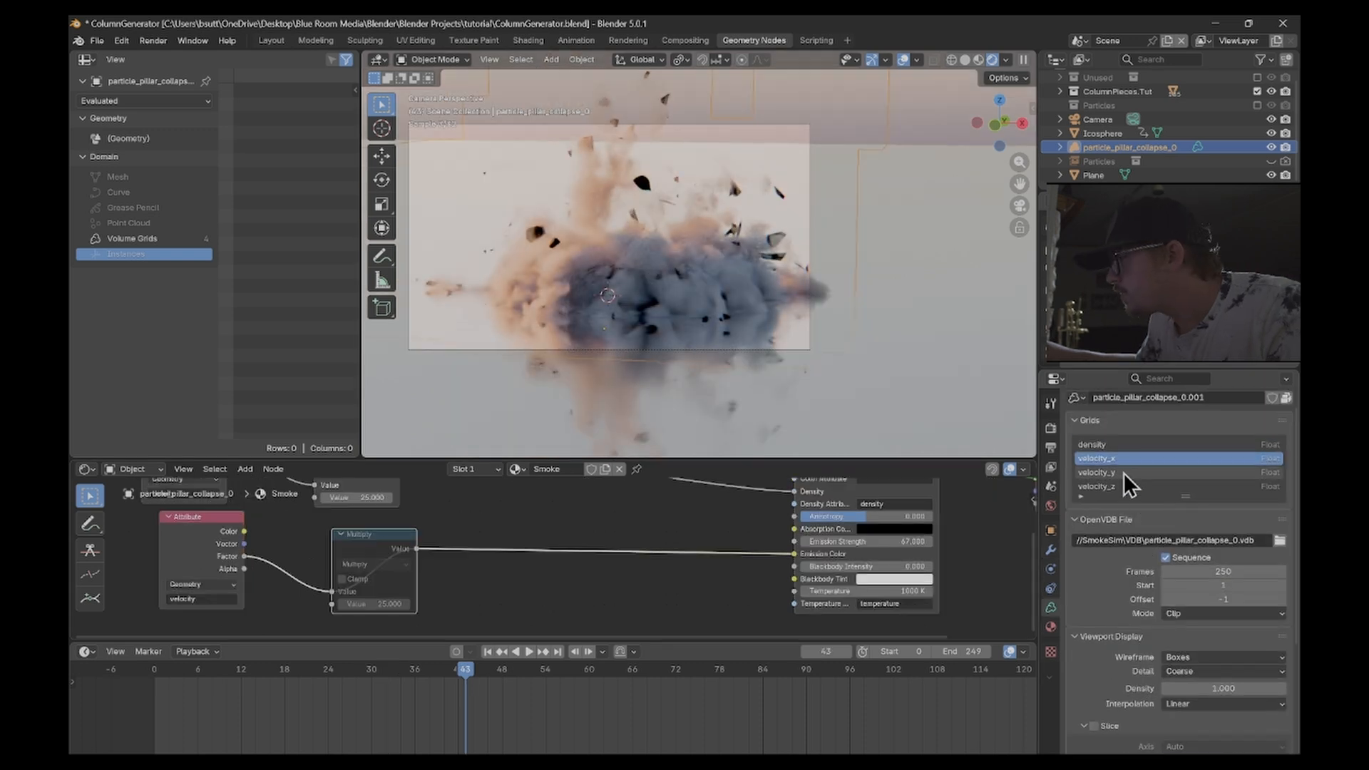
- Check the velocity grids of the VDB, name the copied Attribute velocity_z and set its Multiply value to 1
left_click(1124, 472)
left_click(1129, 487)
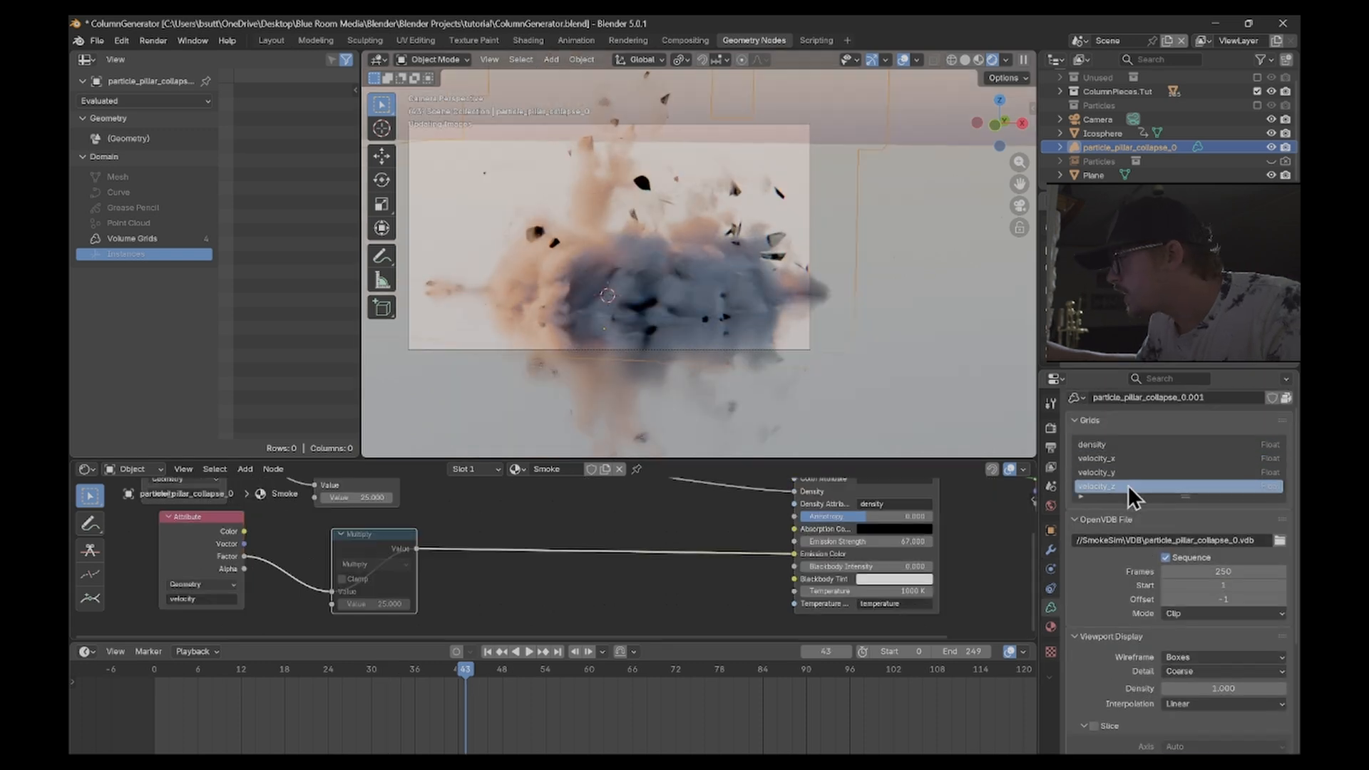
middle_click_drag(241, 604, 307, 606)
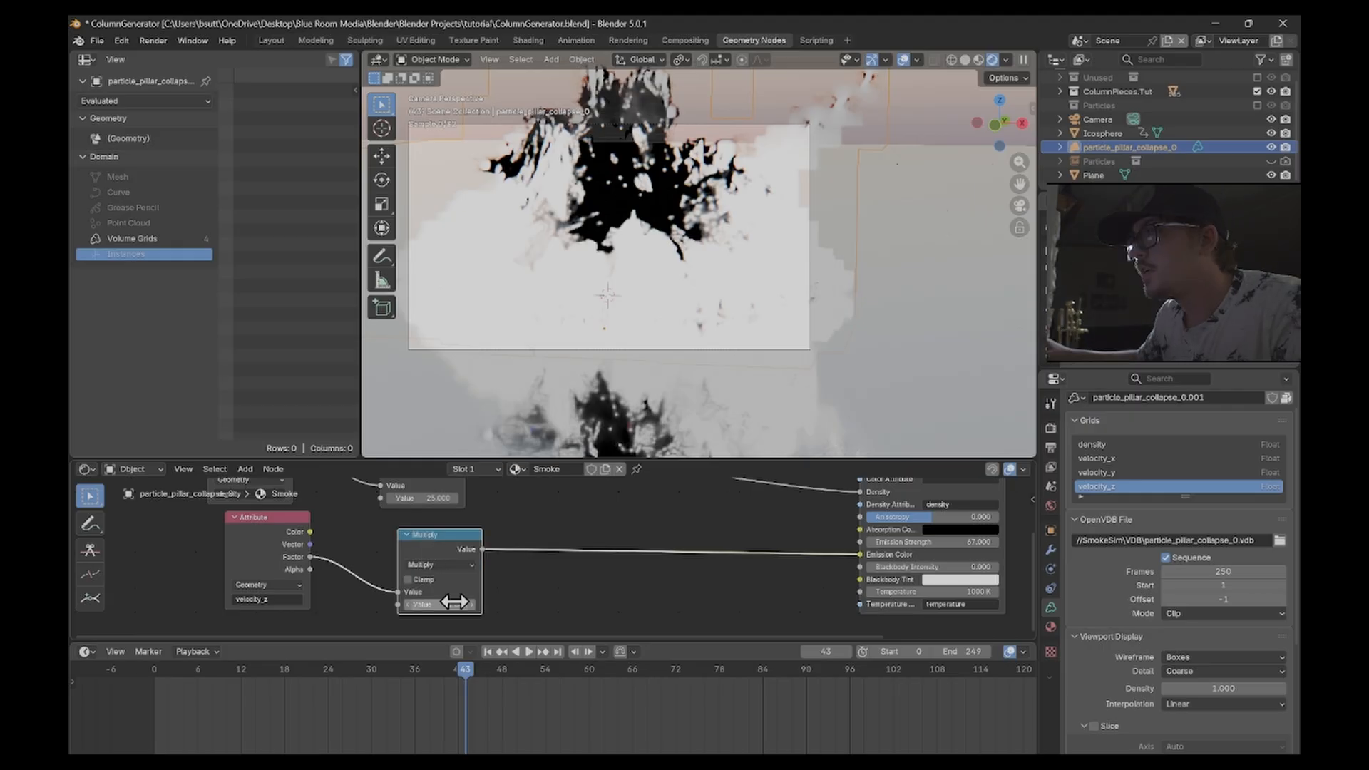
- Save the project and inspect the velocity_z emission from another angle, moving to frame 22
middle_click_drag(674, 331, 678, 293)
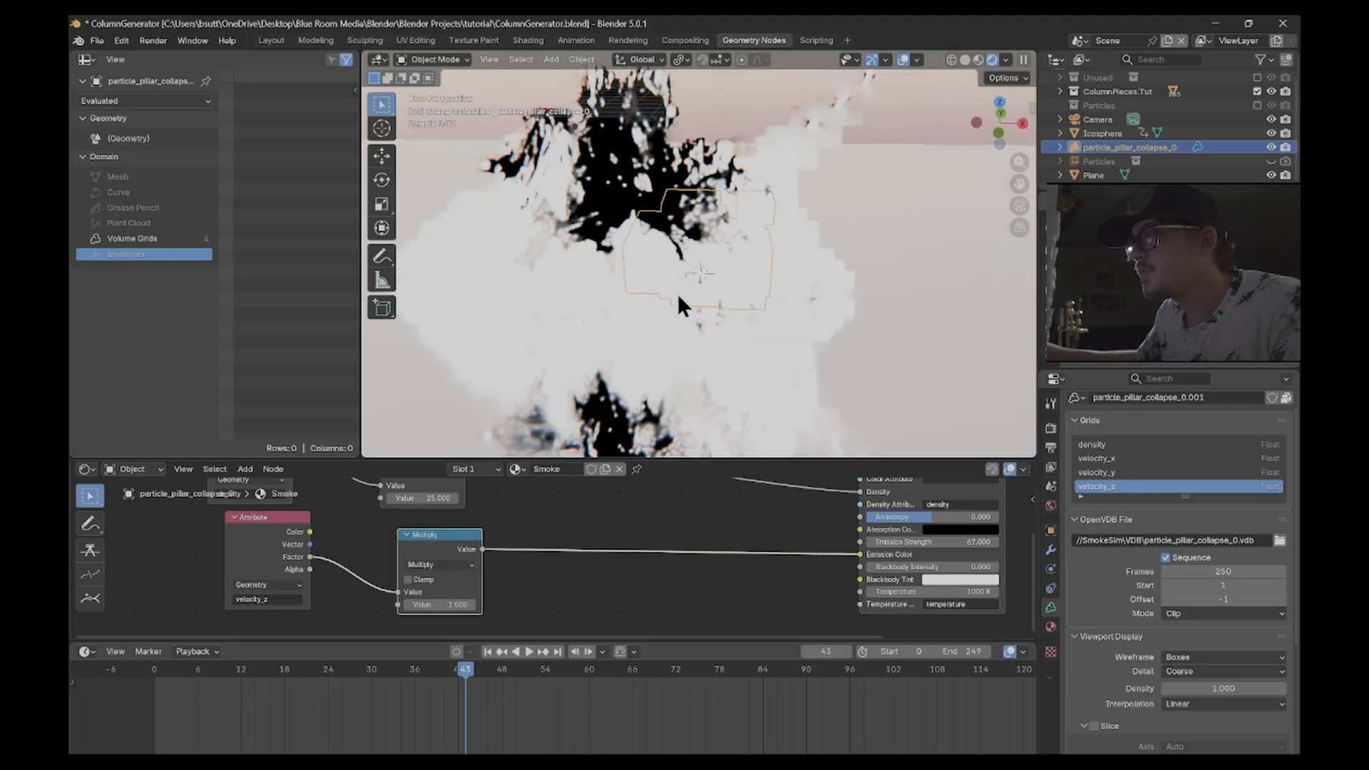
scroll(661, 256, "down", 1)
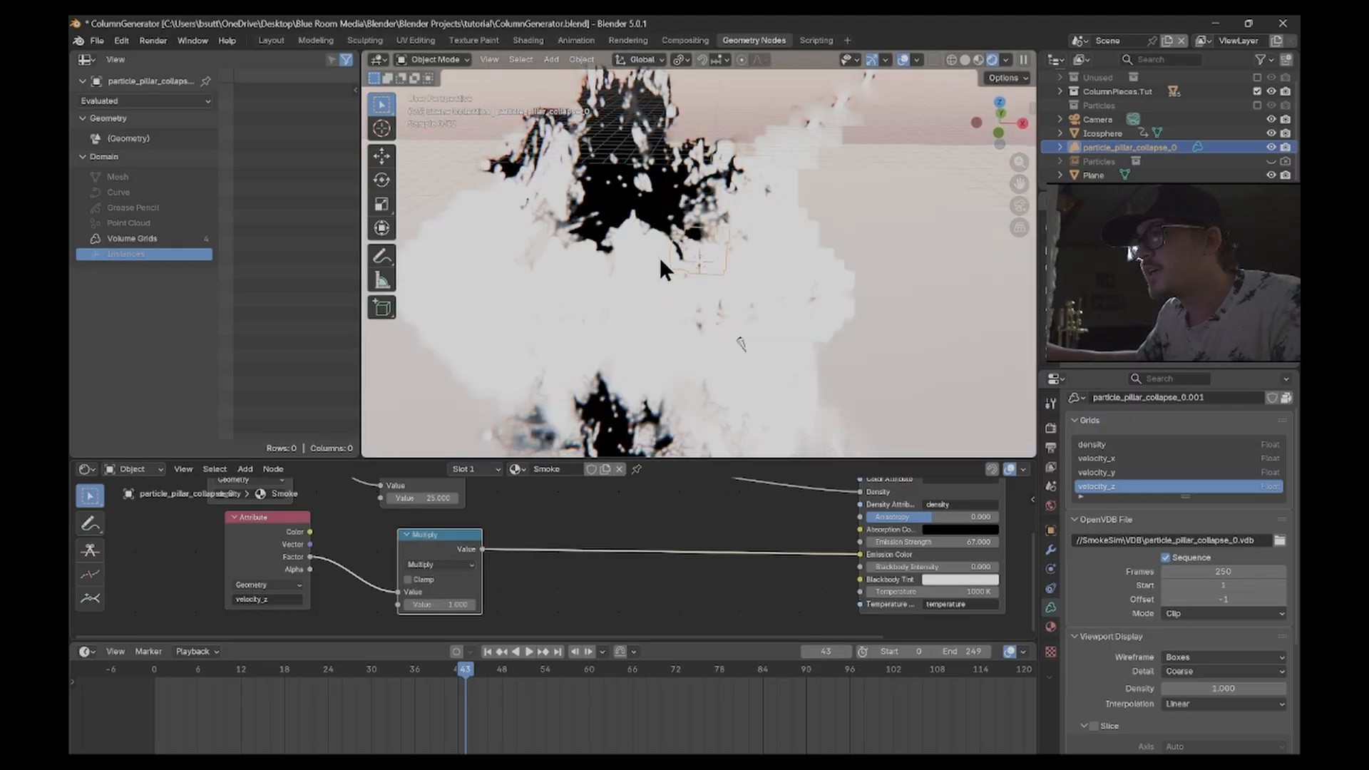
scroll(660, 258, "down", 4)
key("ctrl+s")
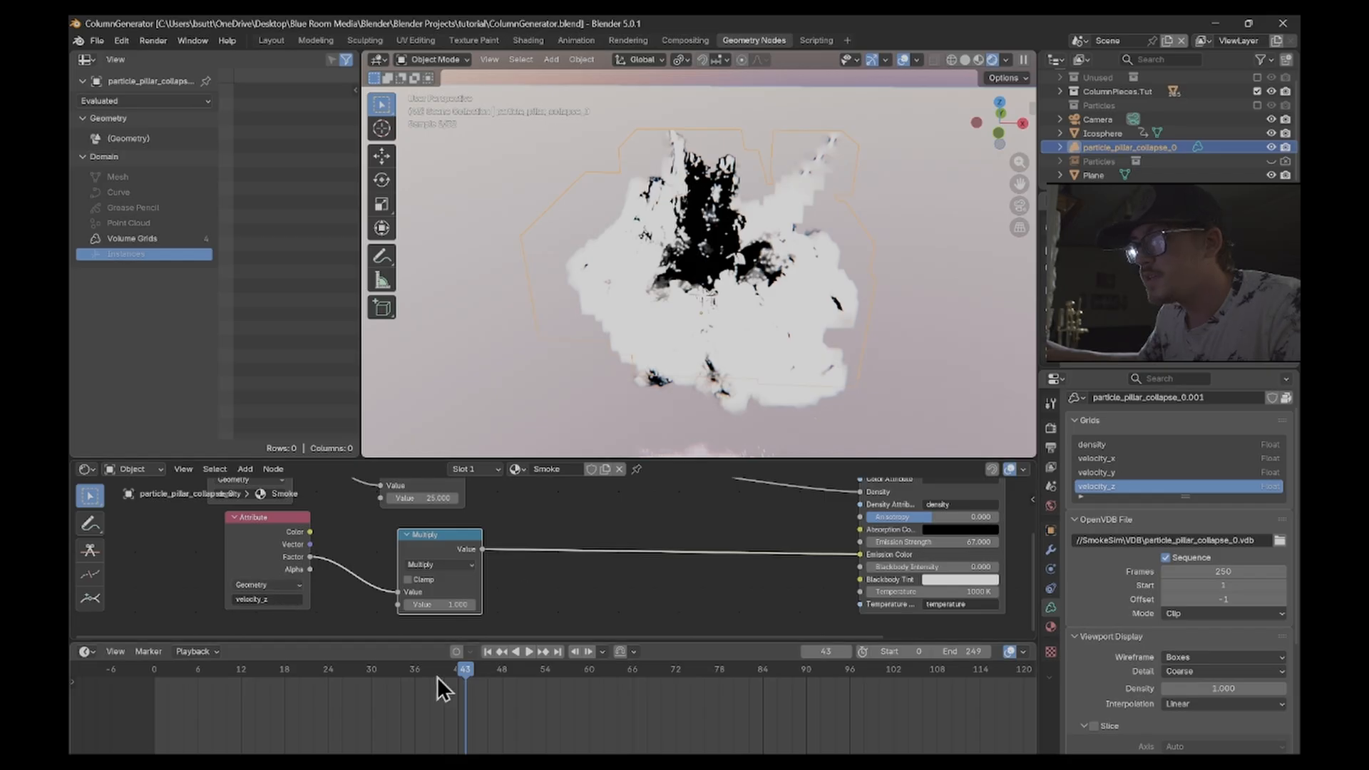
left_click_drag(293, 669, 313, 673)
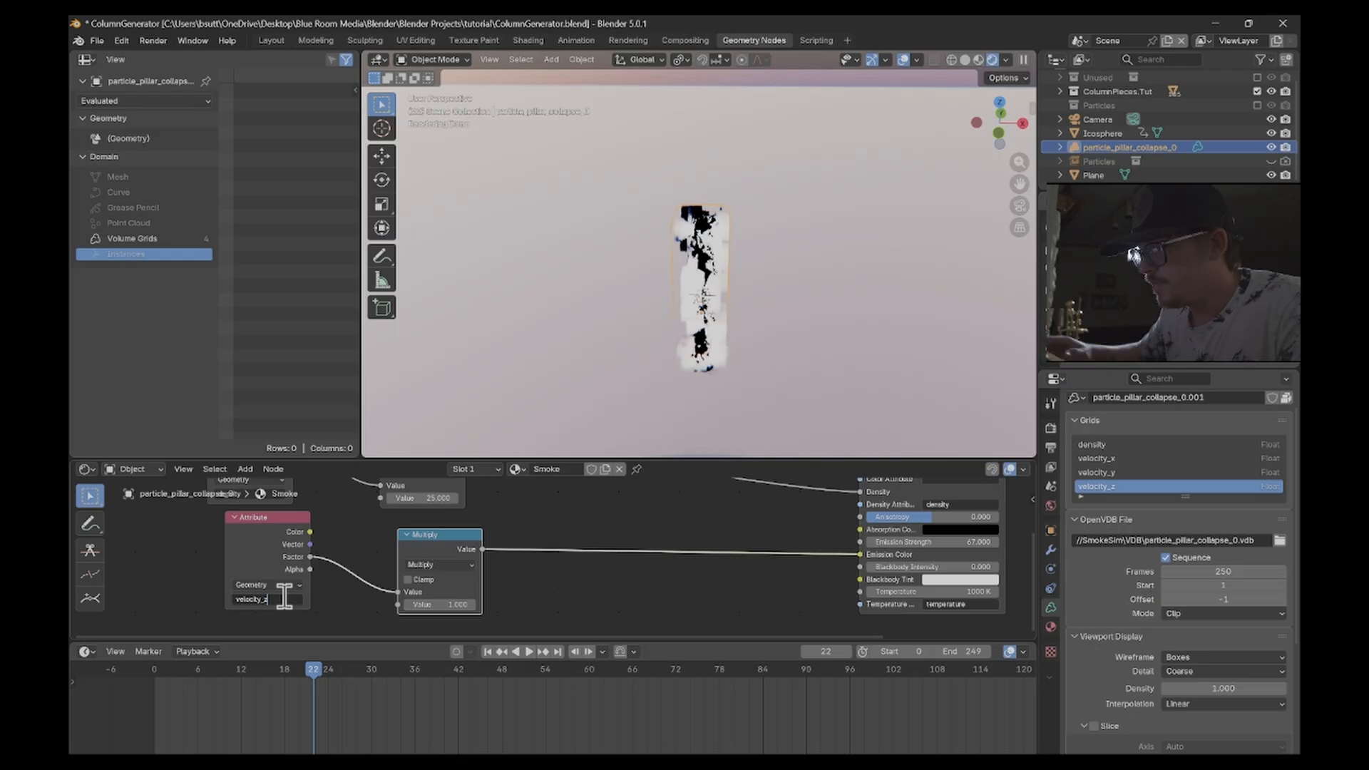
- Try velocity_x and velocity_y as the copied Attribute's name and preview the emission up to frame 36
key("Return")
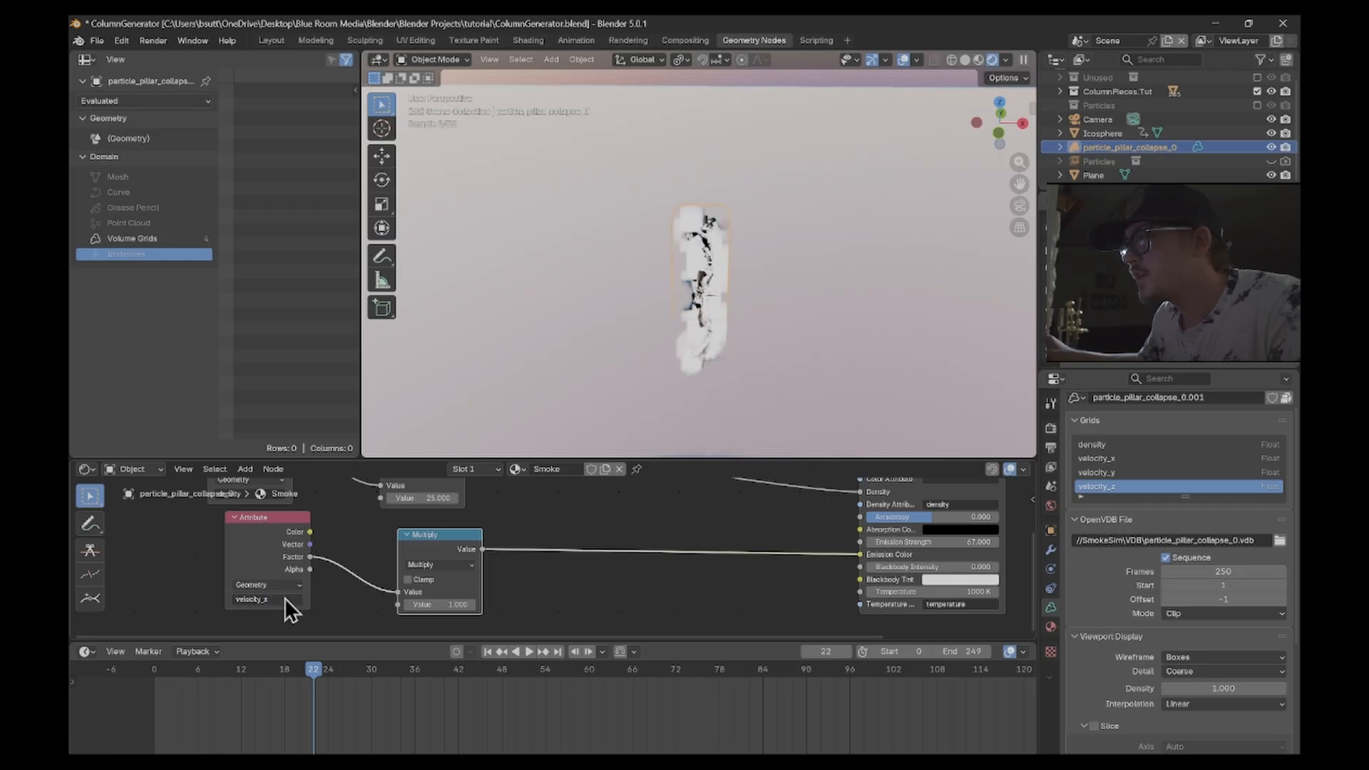
left_click(284, 597)
left_click(285, 597)
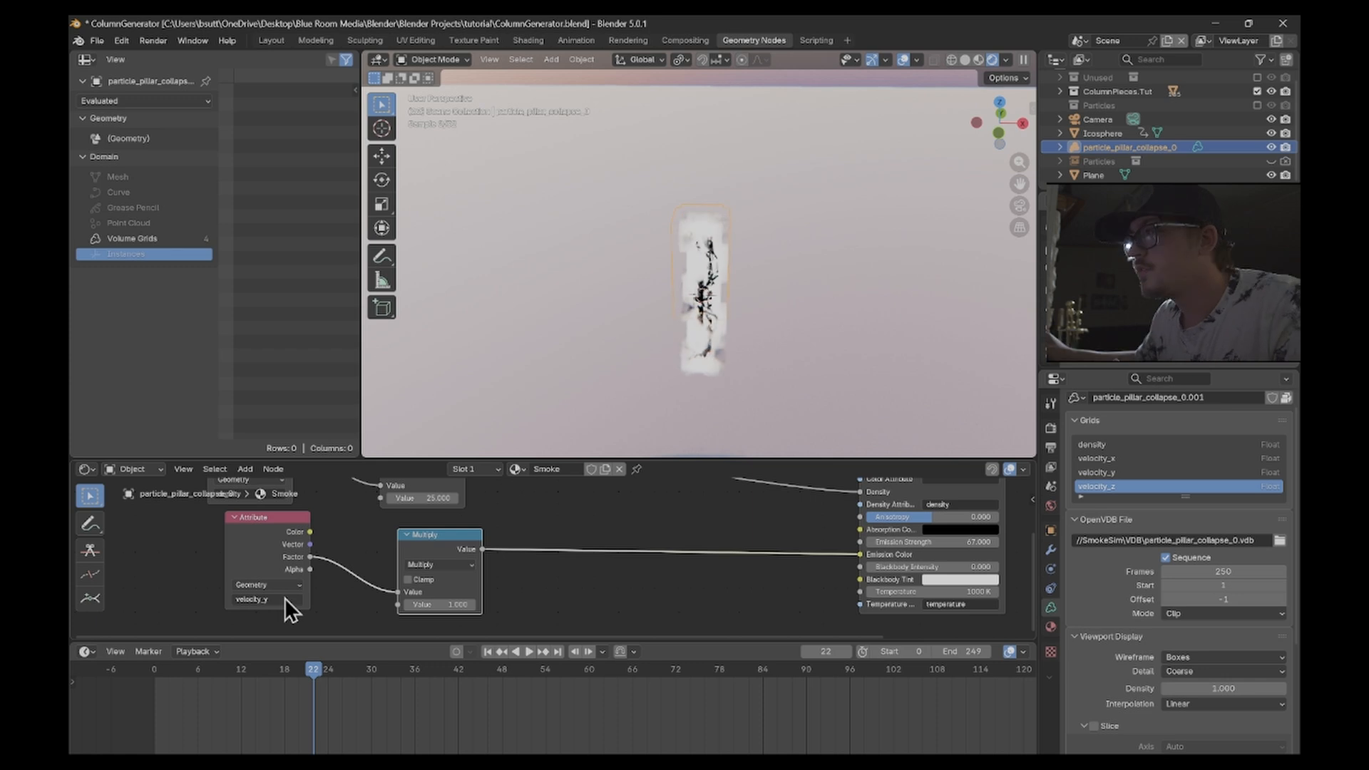
key("space")
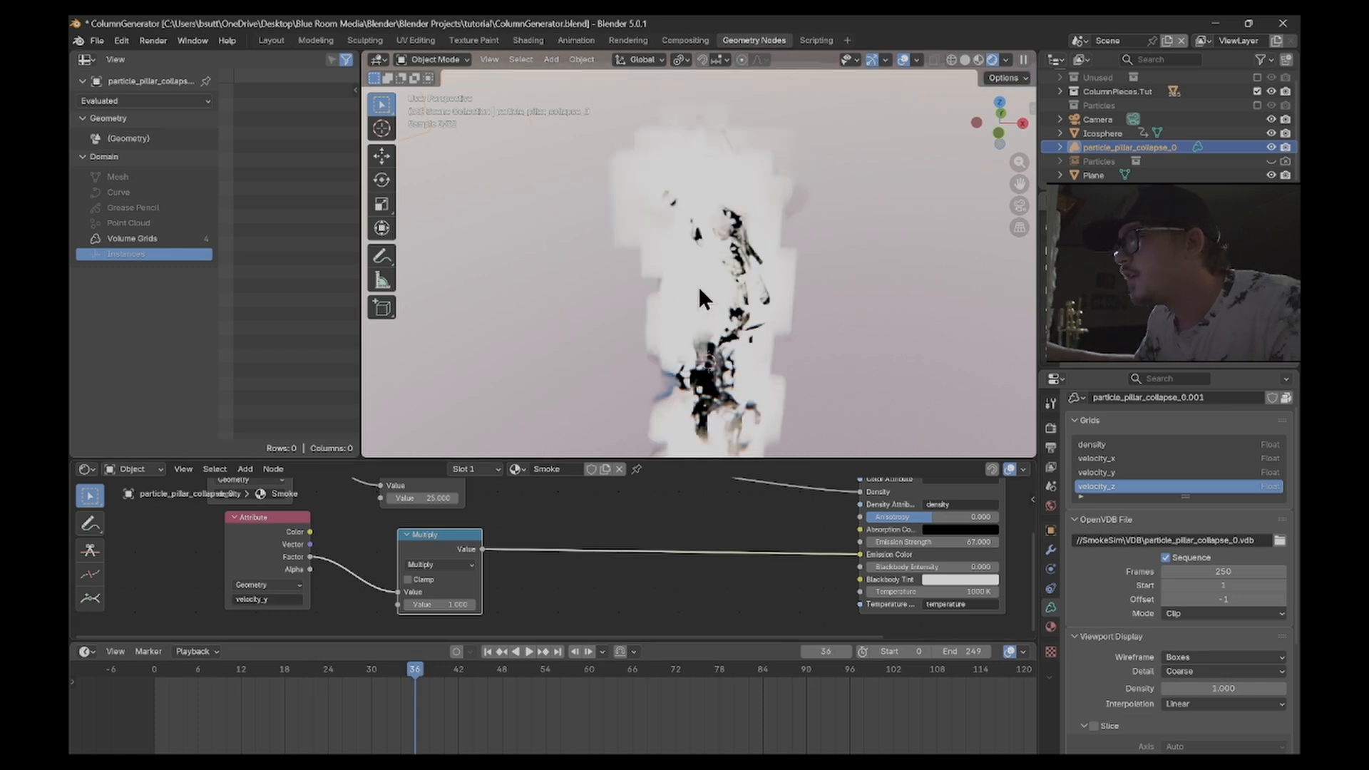
- Delete the velocity Attribute node and the Multiply node attached to it
scroll(642, 528, "down", 4)
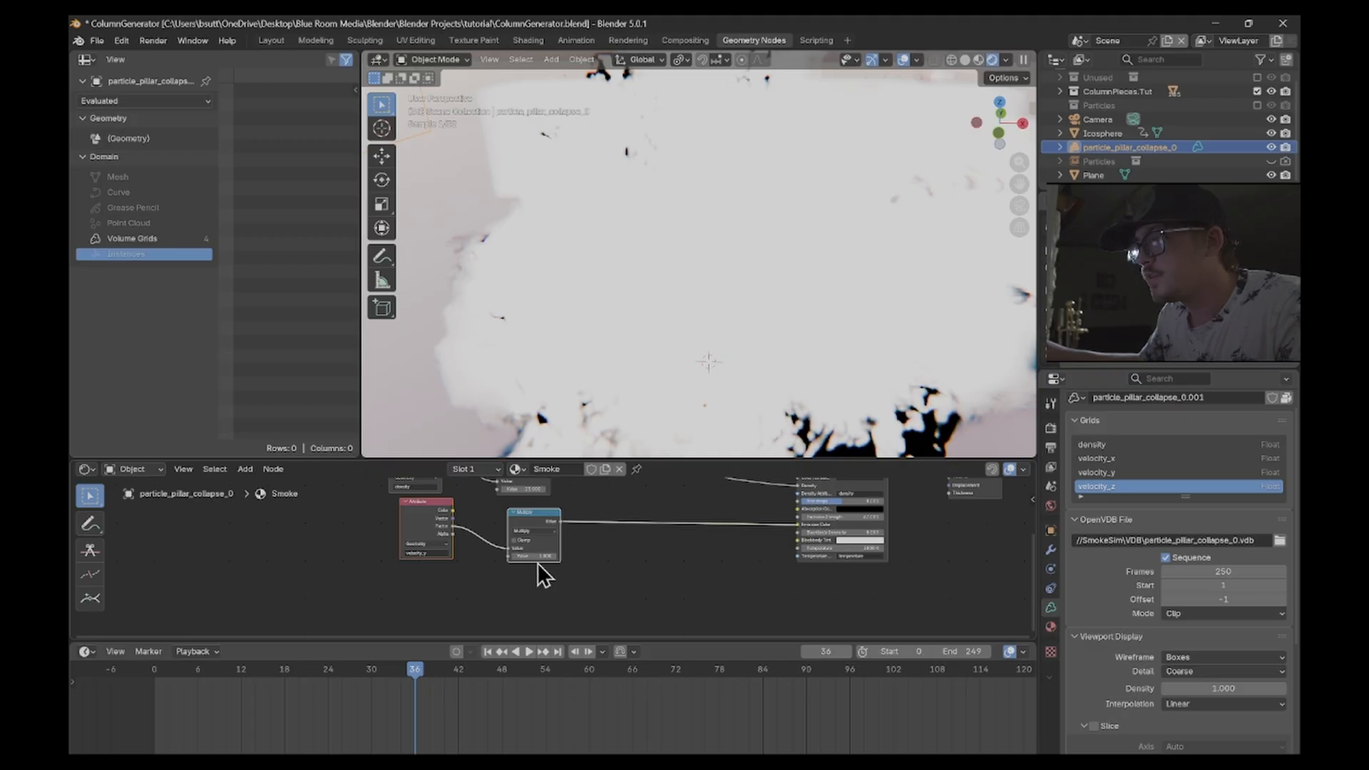
key("x")
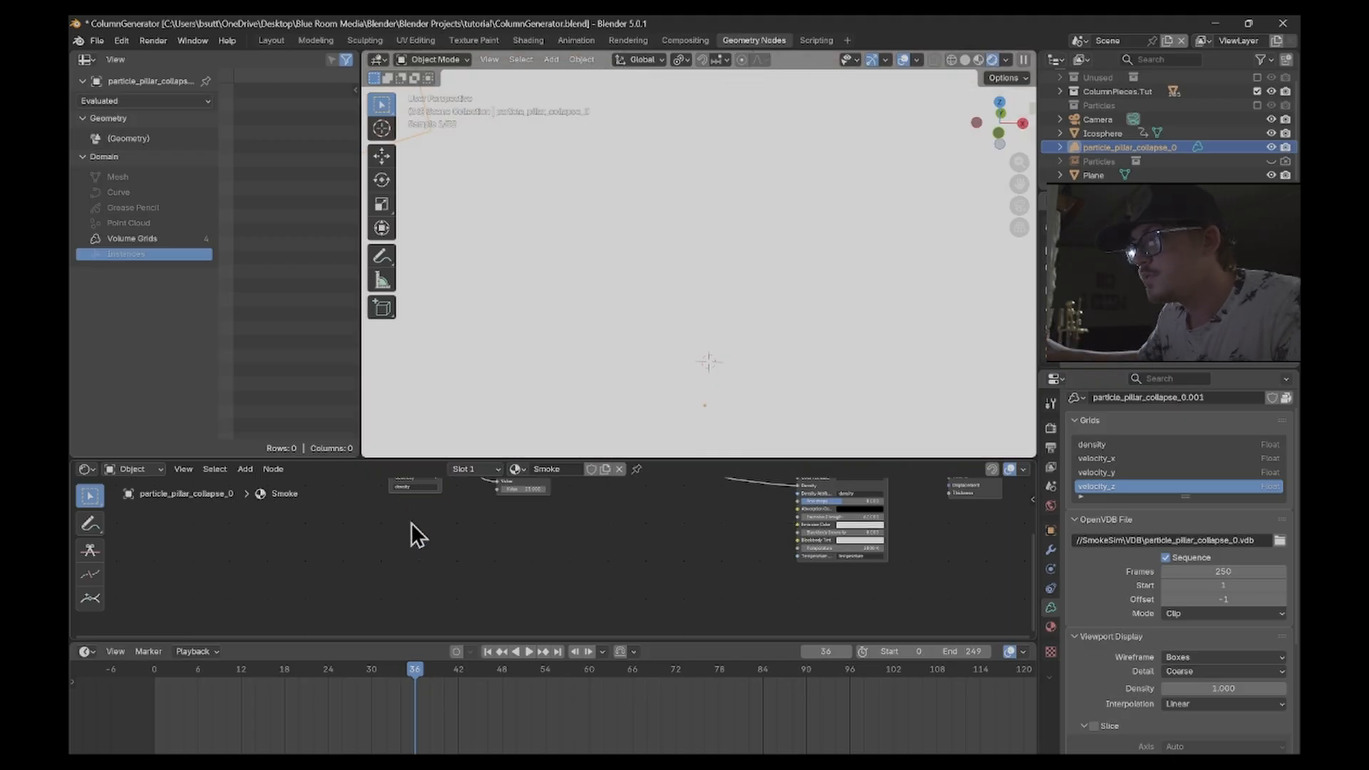
scroll(557, 539, "down", 5)
scroll(599, 564, "up", 4)
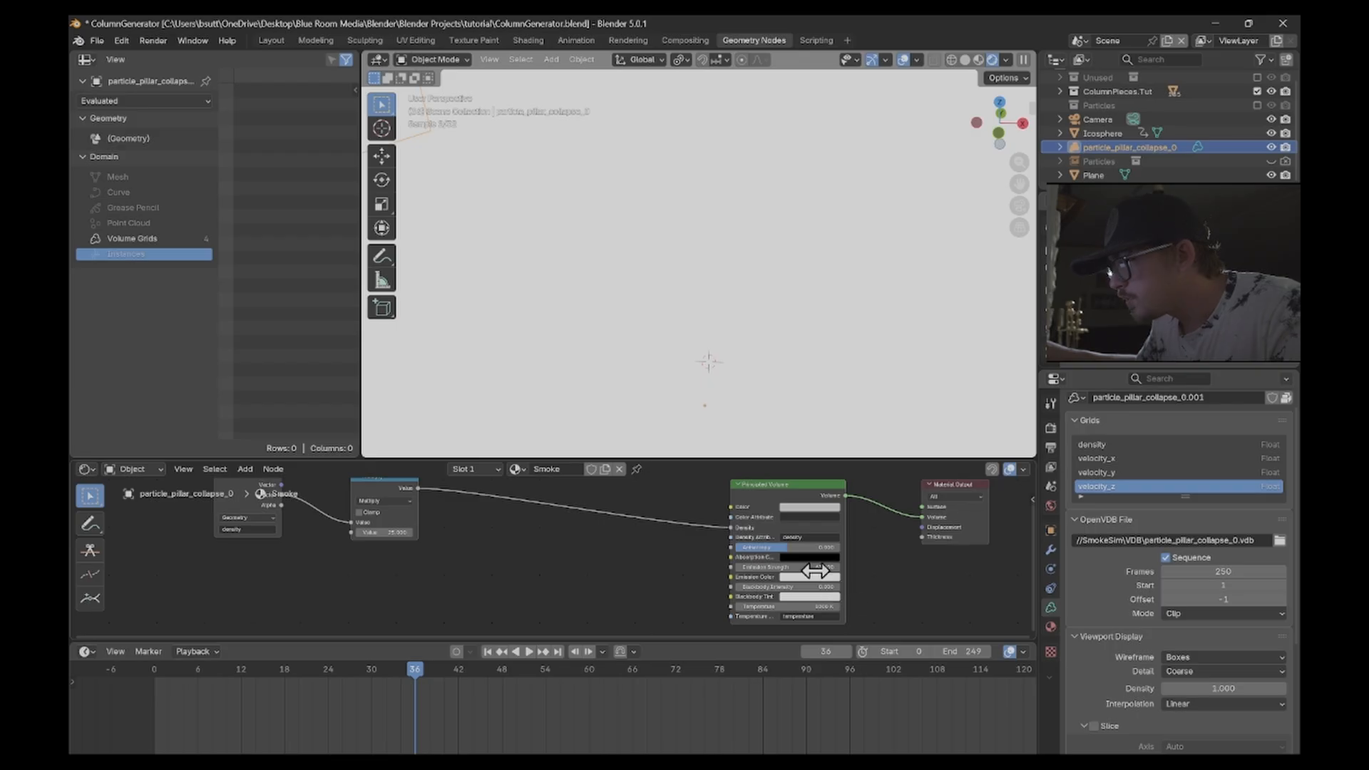
- Set the Principled Volume's Emission Strength to 0 and inspect the smoke from several angles
left_click(811, 559)
left_click(807, 565)
type("0")
key("Return")
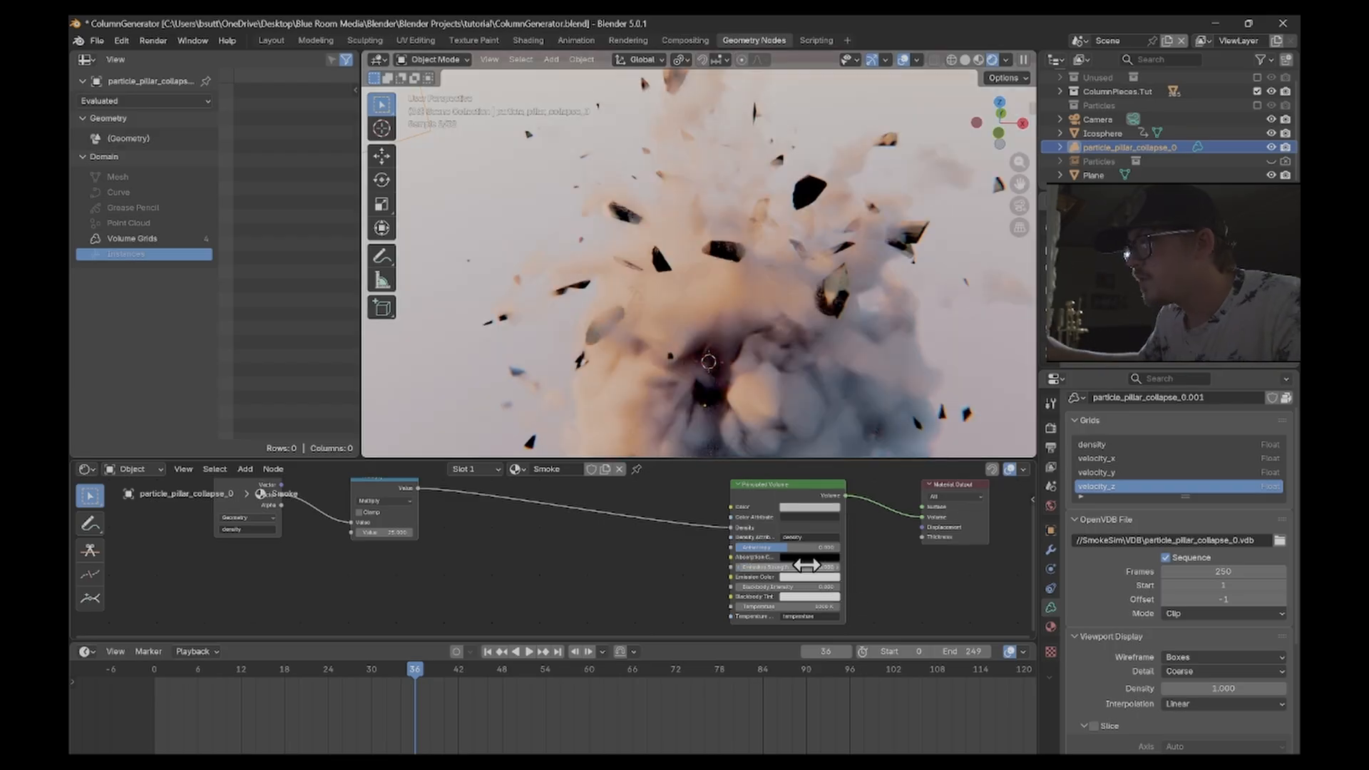
scroll(754, 298, "up", 3)
middle_click_drag(749, 288, 738, 285)
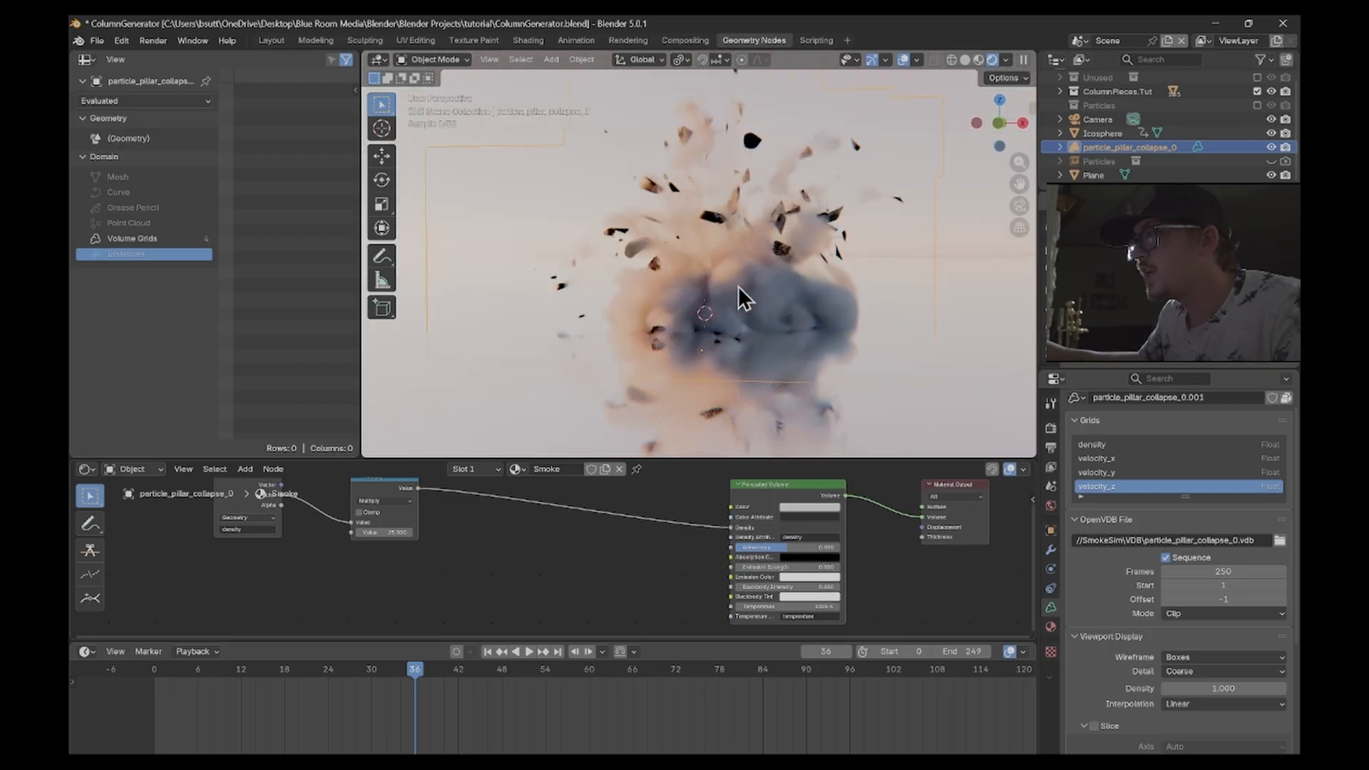
middle_click_drag(646, 333, 695, 336)
scroll(696, 338, "up", 4)
- Duplicate the Multiply node and insert the copy just before the Principled Volume's Density input
scroll(447, 553, "down", 3)
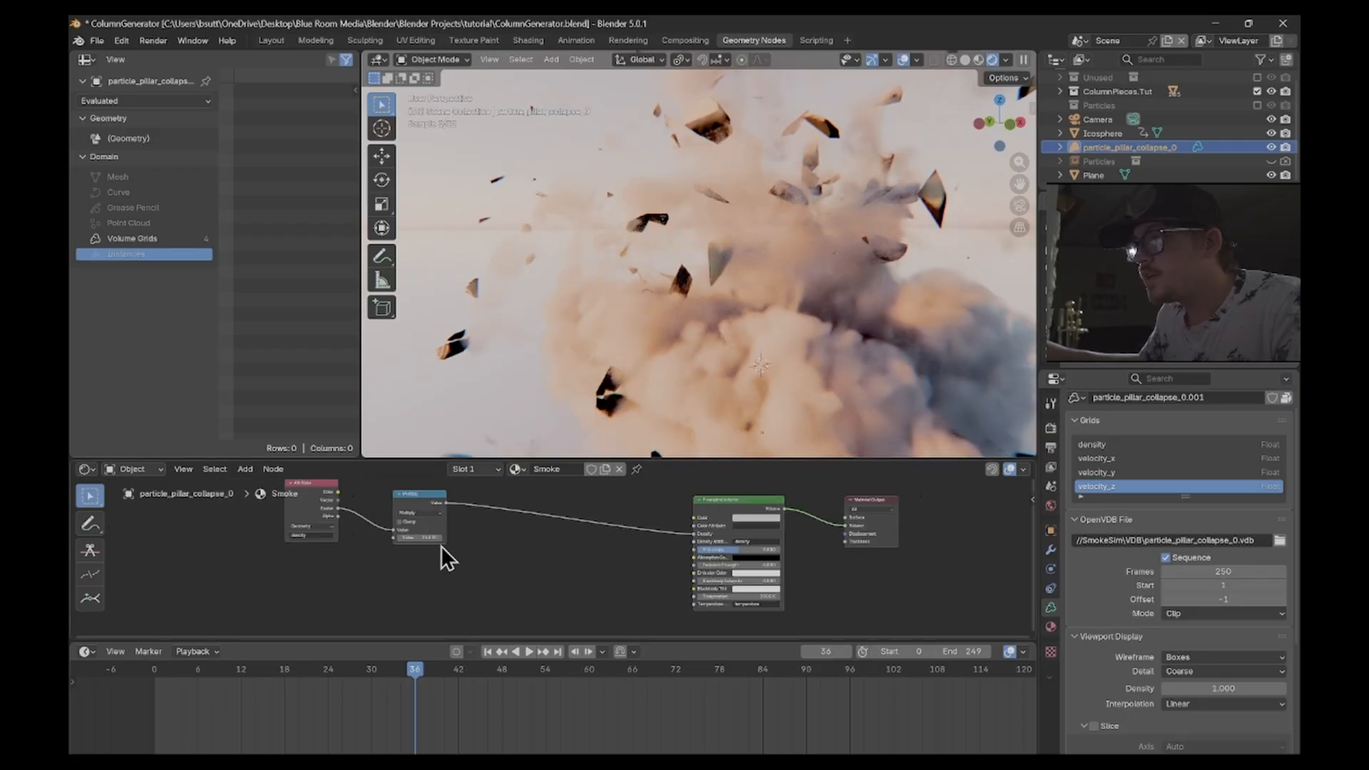
middle_click_drag(448, 515, 468, 523)
left_click(442, 519)
key("shift+d")
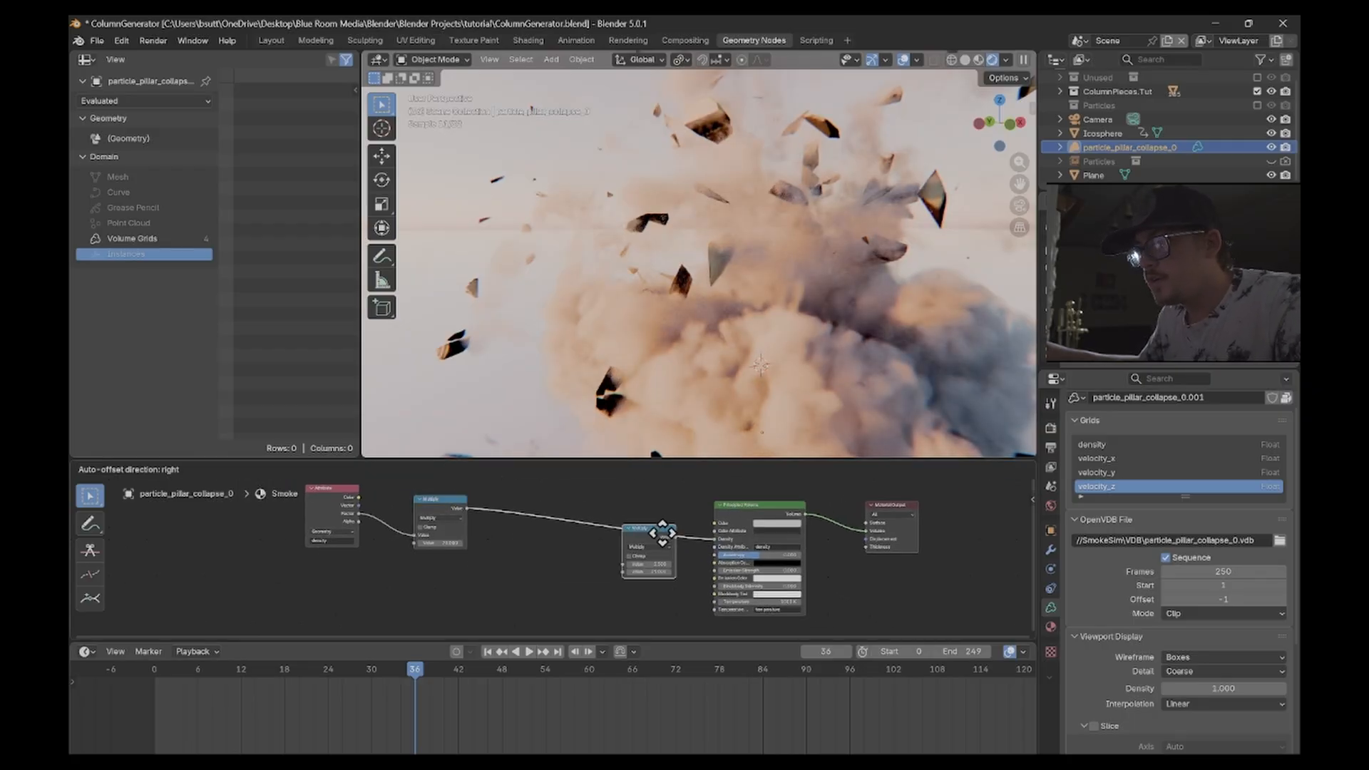
left_click(651, 520)
- Add a Noise Texture whose Factor drives the second value of the new Multiply node
scroll(611, 583, "up", 1)
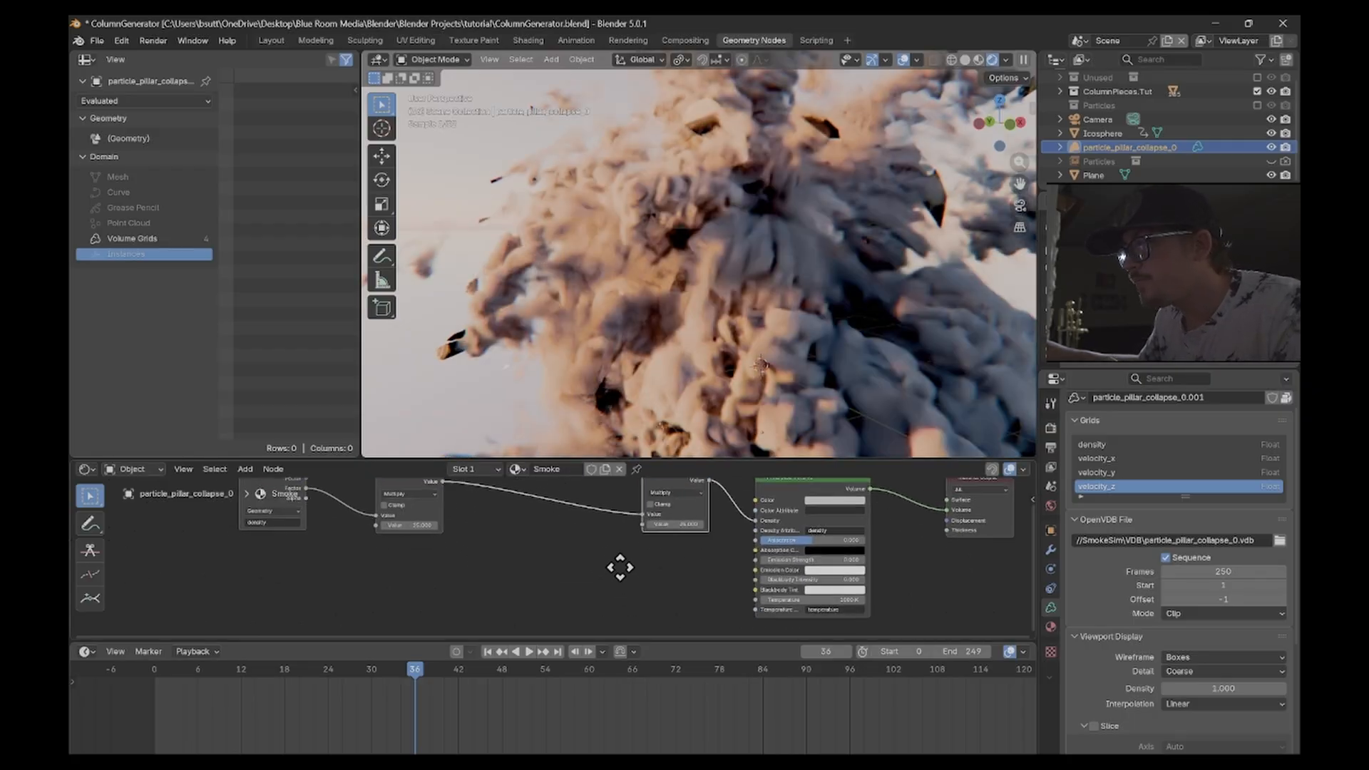
left_click_drag(643, 527, 563, 569)
type("noise")
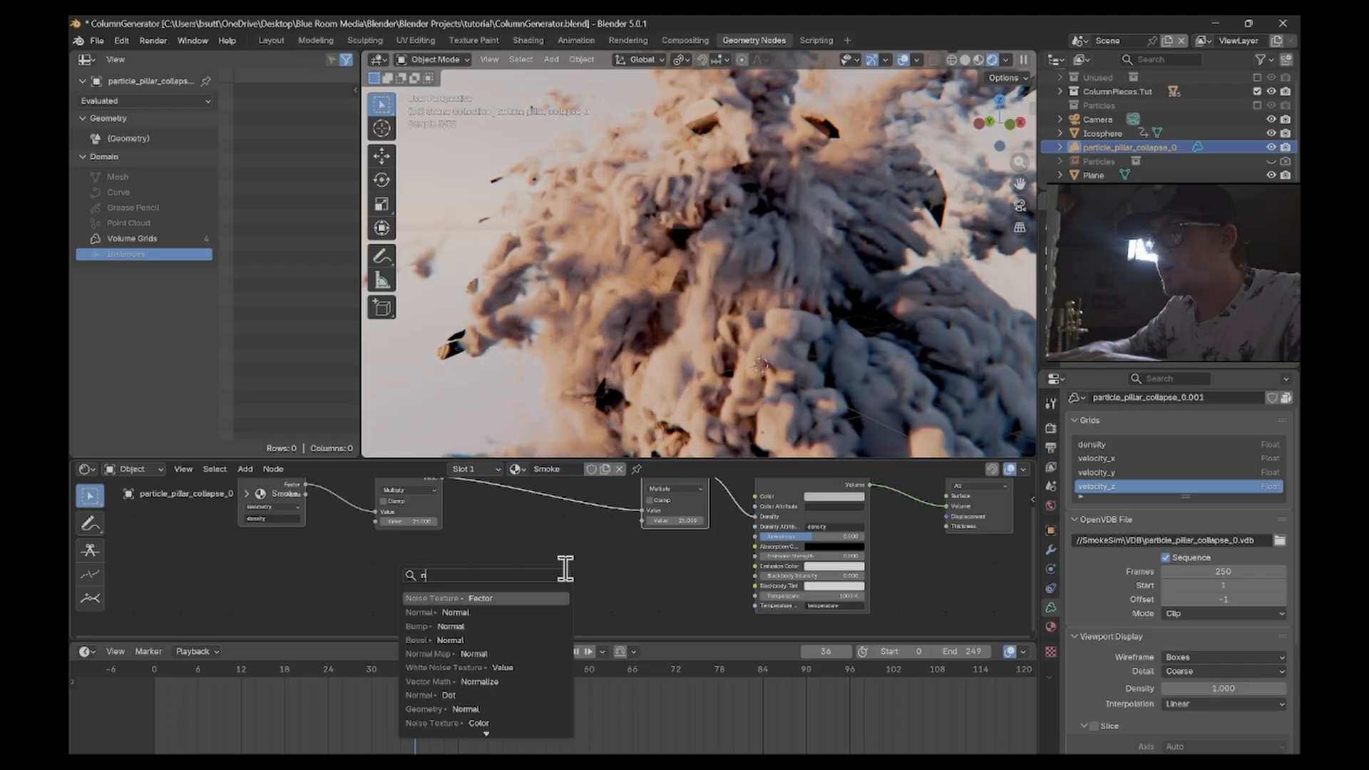
key("Return")
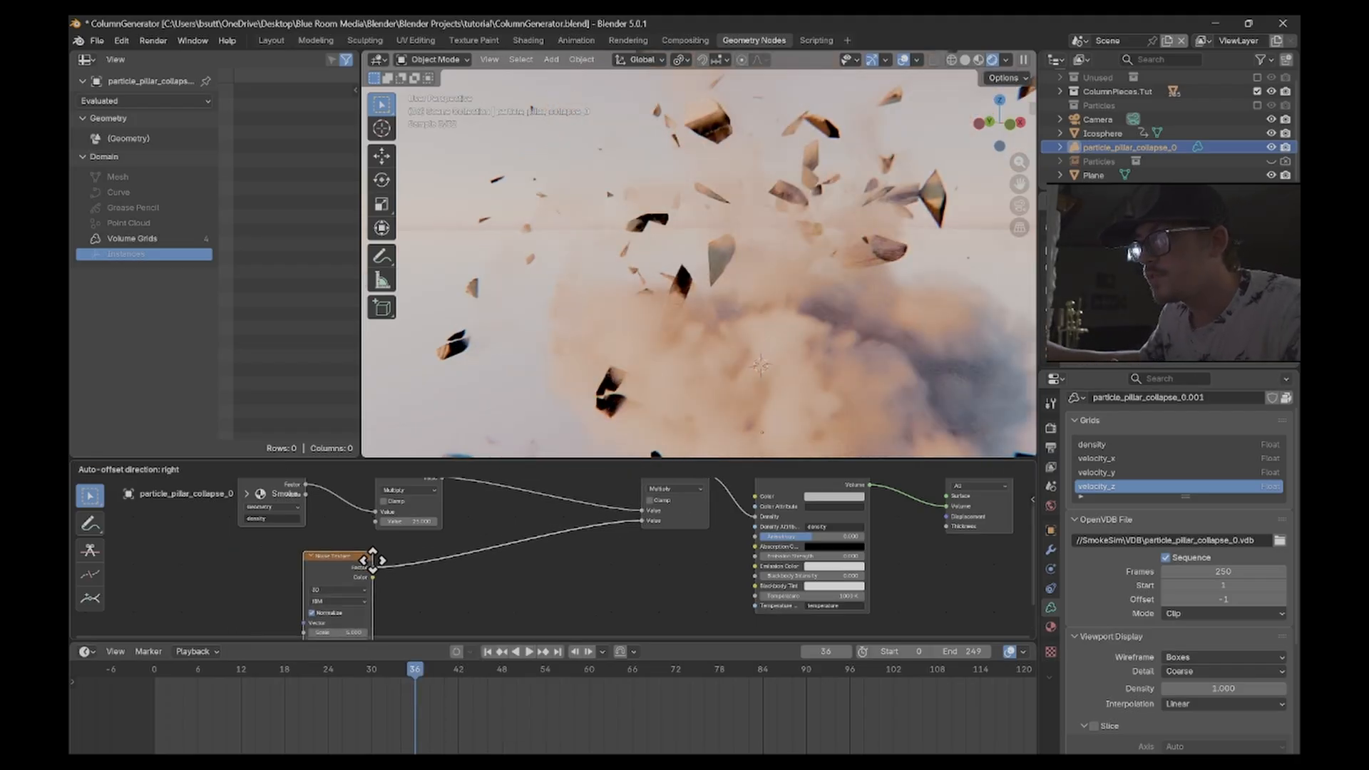
left_click(374, 561)
- Insert a Color Ramp between the Noise Texture and the Multiply node, and tighten its stops with white at about 0.68
key("shift+a")
left_click(348, 561)
left_click(403, 617)
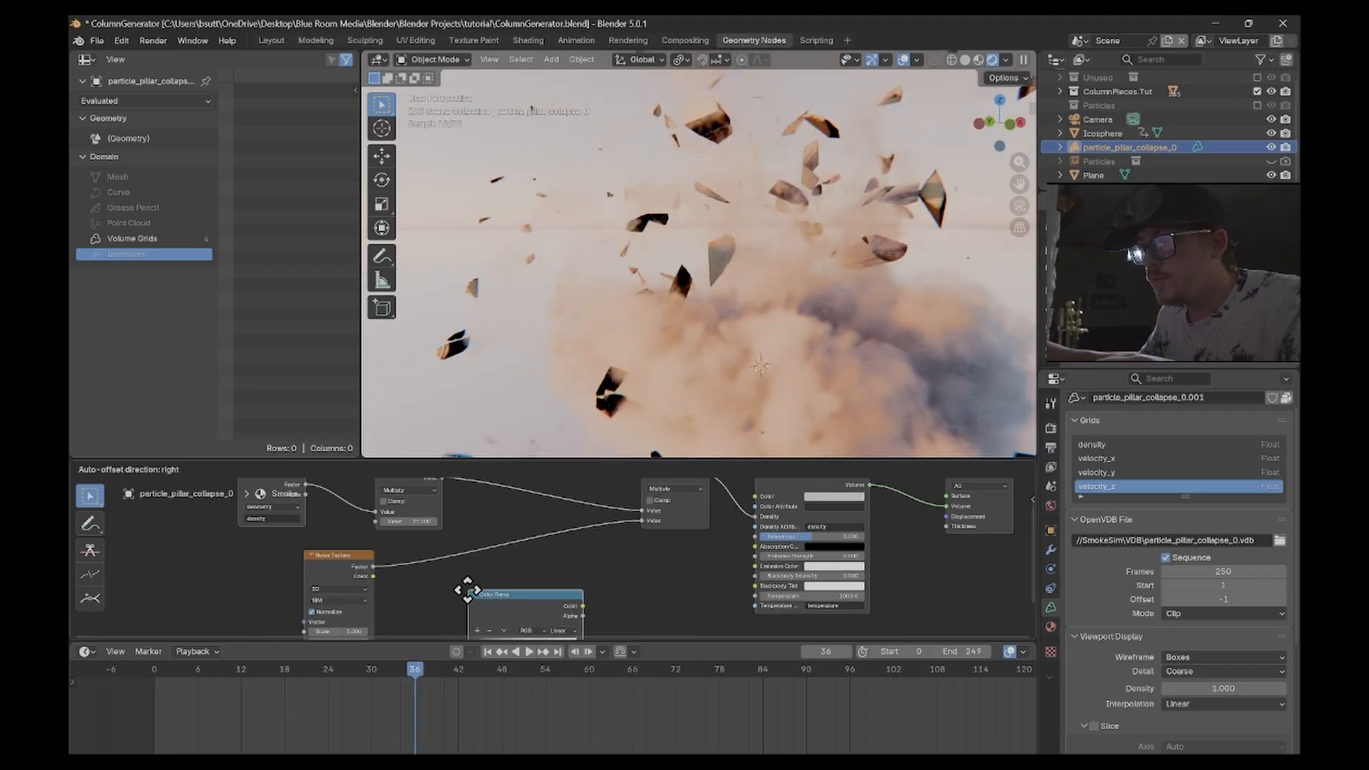
left_click(435, 548)
left_click_drag(449, 598, 507, 598)
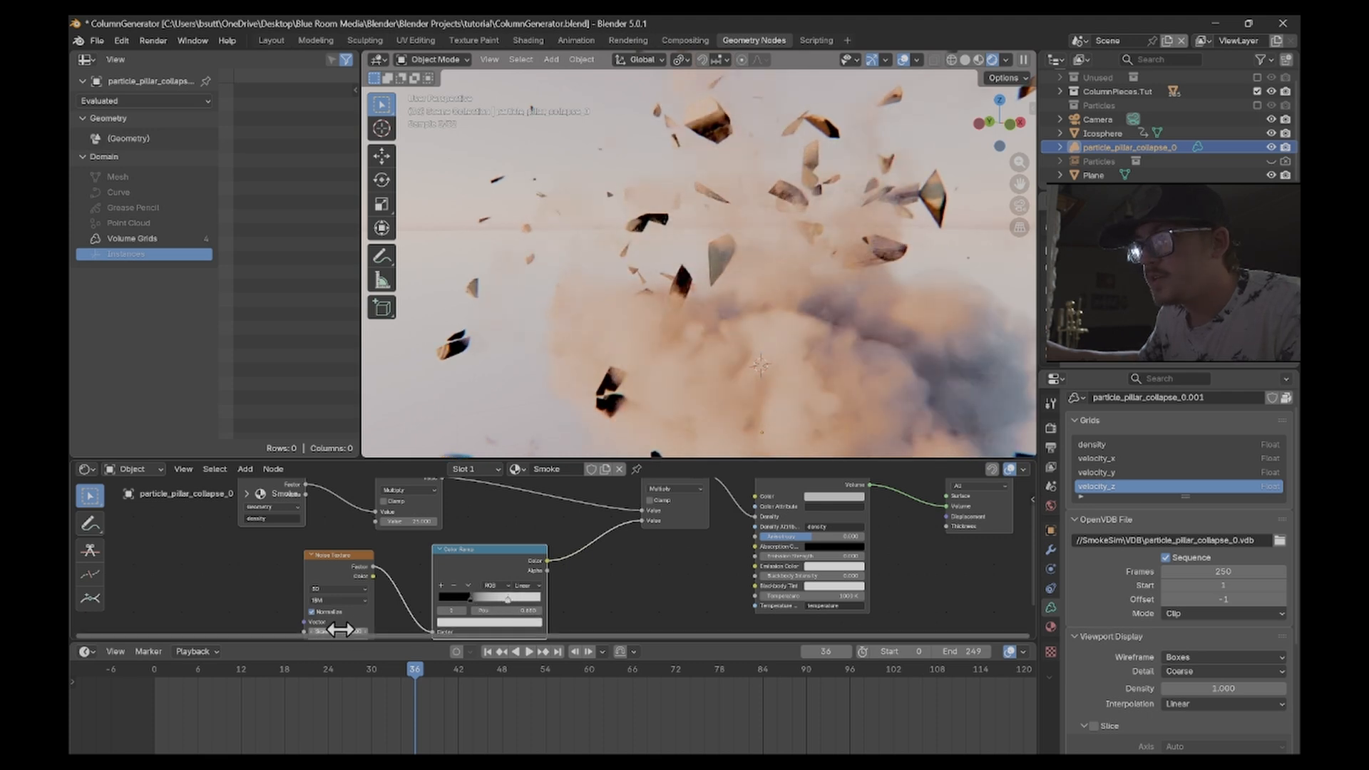
- Set the Noise Texture's Scale to 200 and inspect the effect in the smoke up close
key("Return")
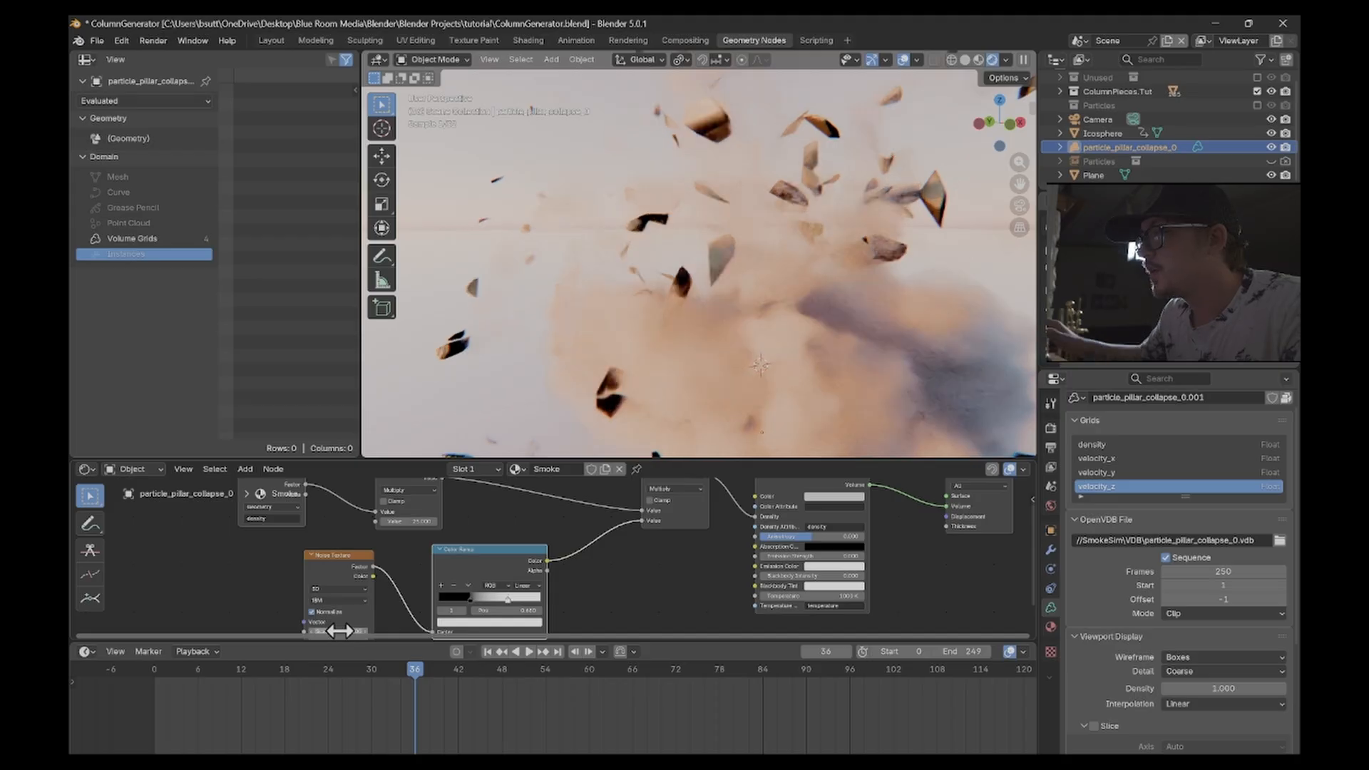
scroll(730, 387, "up", 4)
scroll(676, 212, "up", 3)
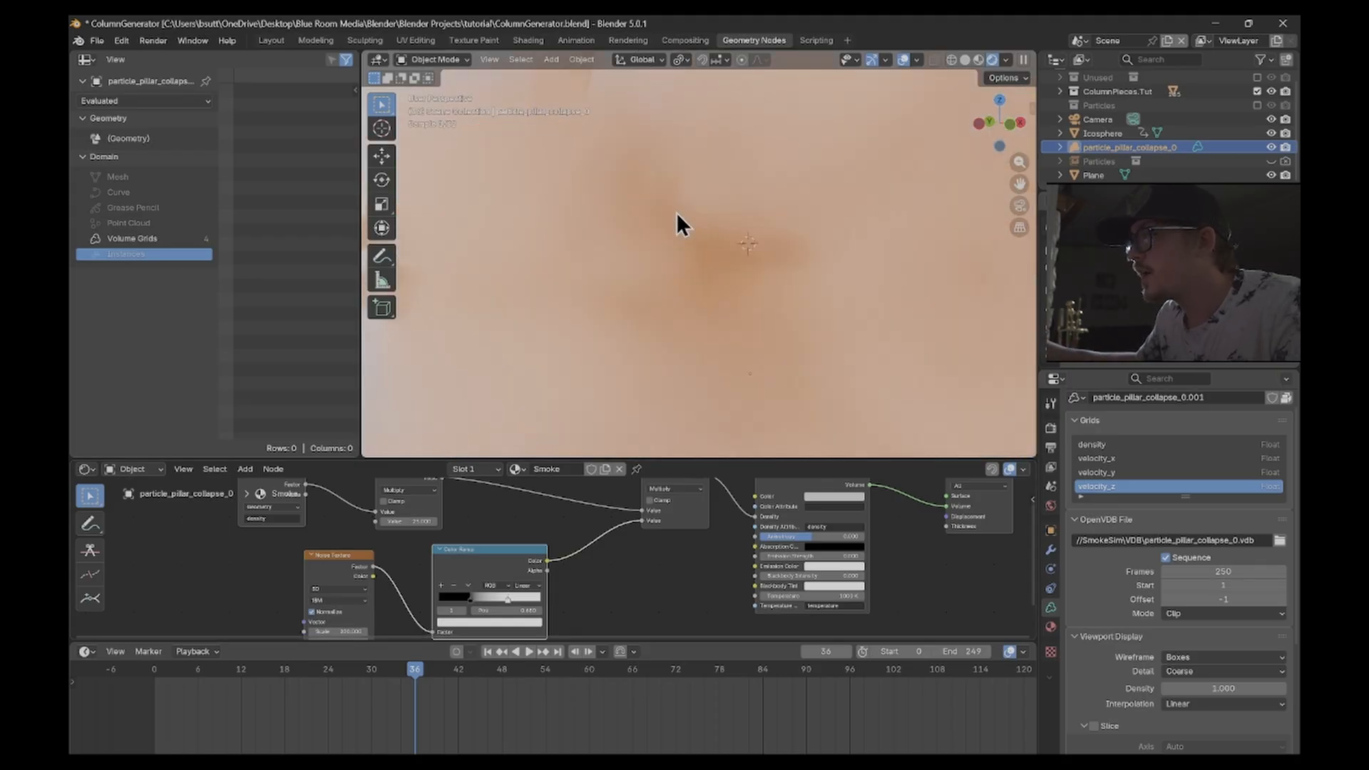
scroll(676, 212, "down", 6)
scroll(411, 571, "up", 1)
middle_click_drag(418, 570, 428, 500)
scroll(387, 524, "up", 2)
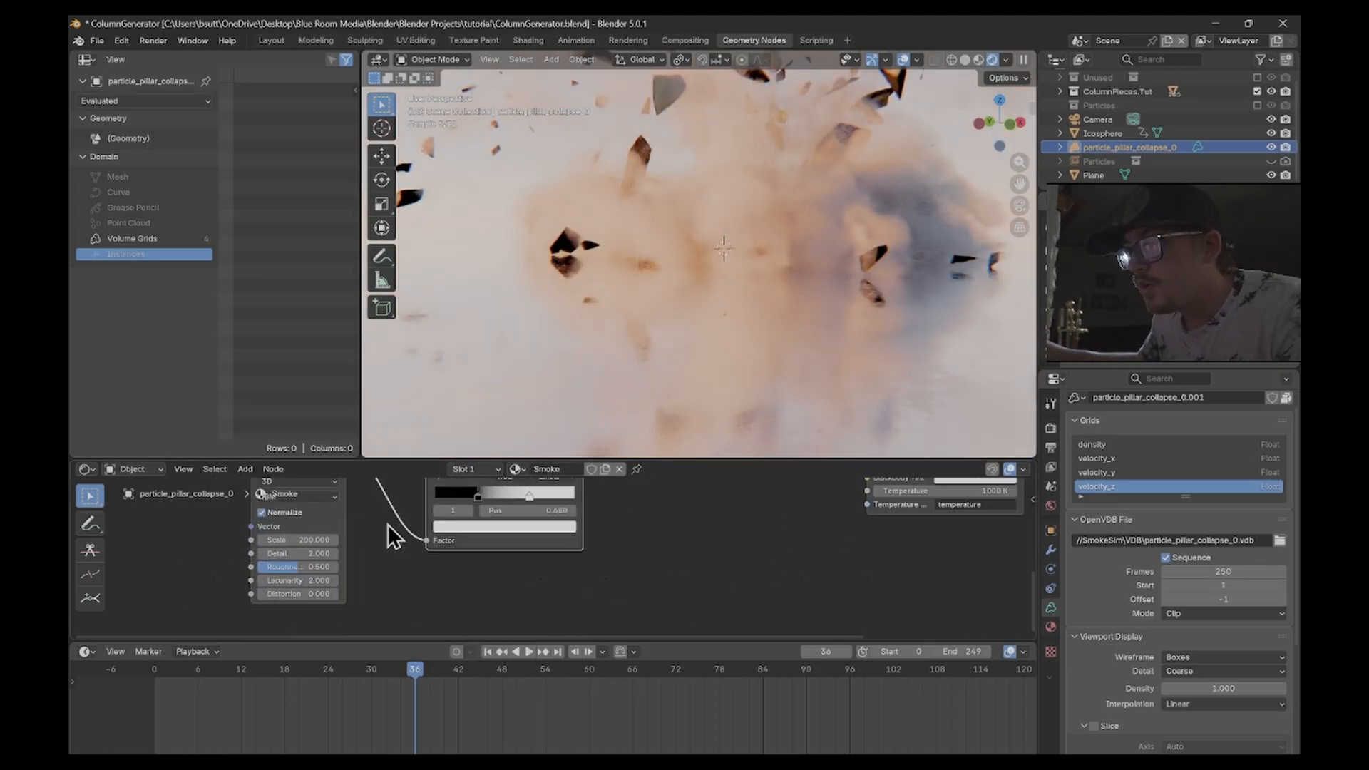
- Set the Noise Texture's Detail to 15 and Roughness to 1, and raise the Color Ramp's black stop to about 0.45
left_click_drag(385, 517, 462, 600)
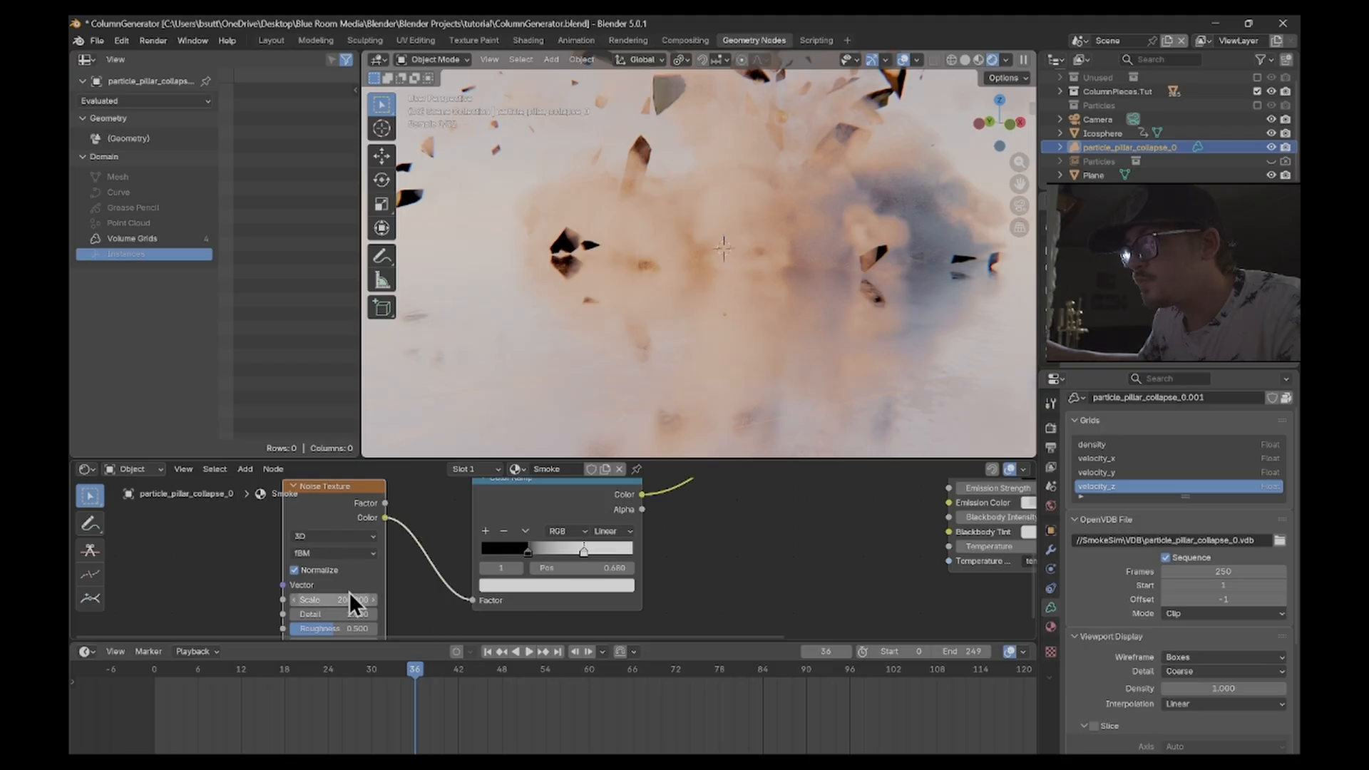
middle_click_drag(348, 599, 423, 551)
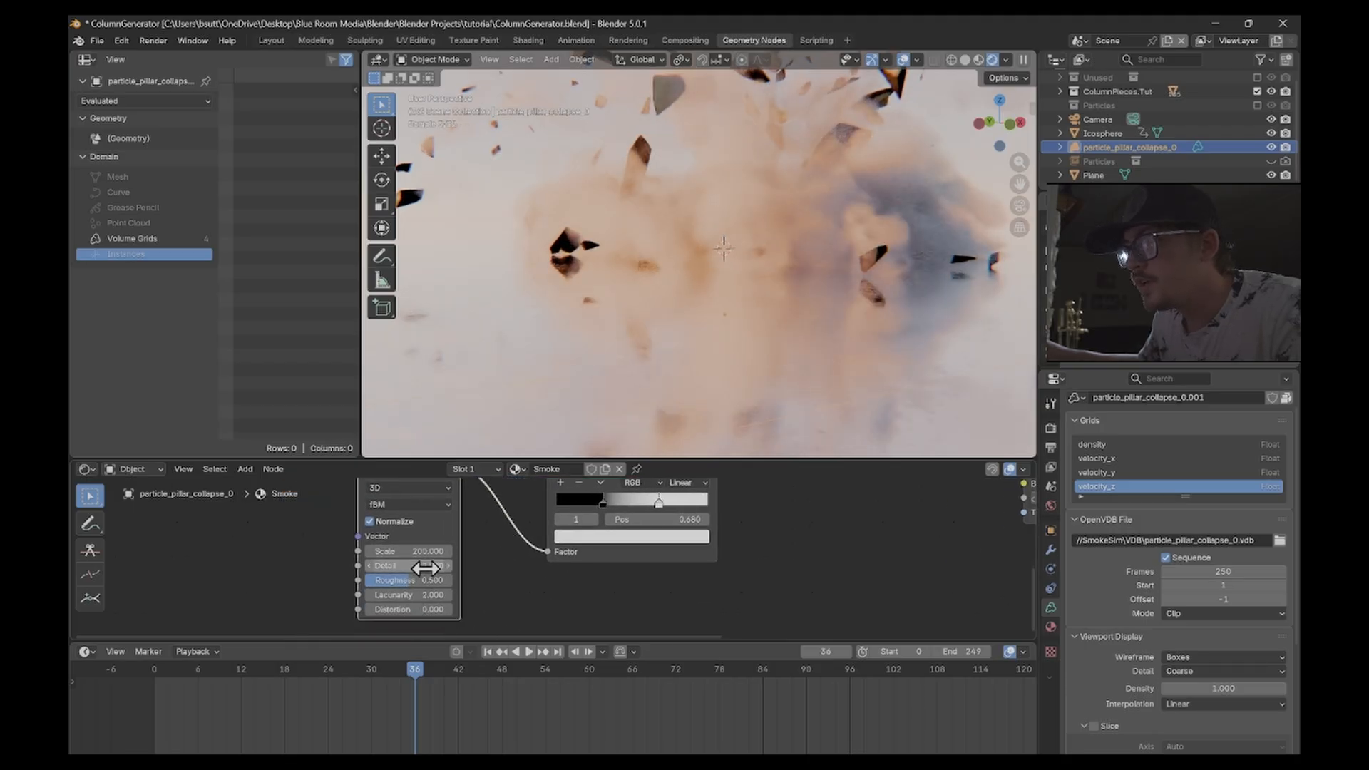
left_click_drag(423, 581, 541, 566)
middle_click_drag(621, 565, 582, 612)
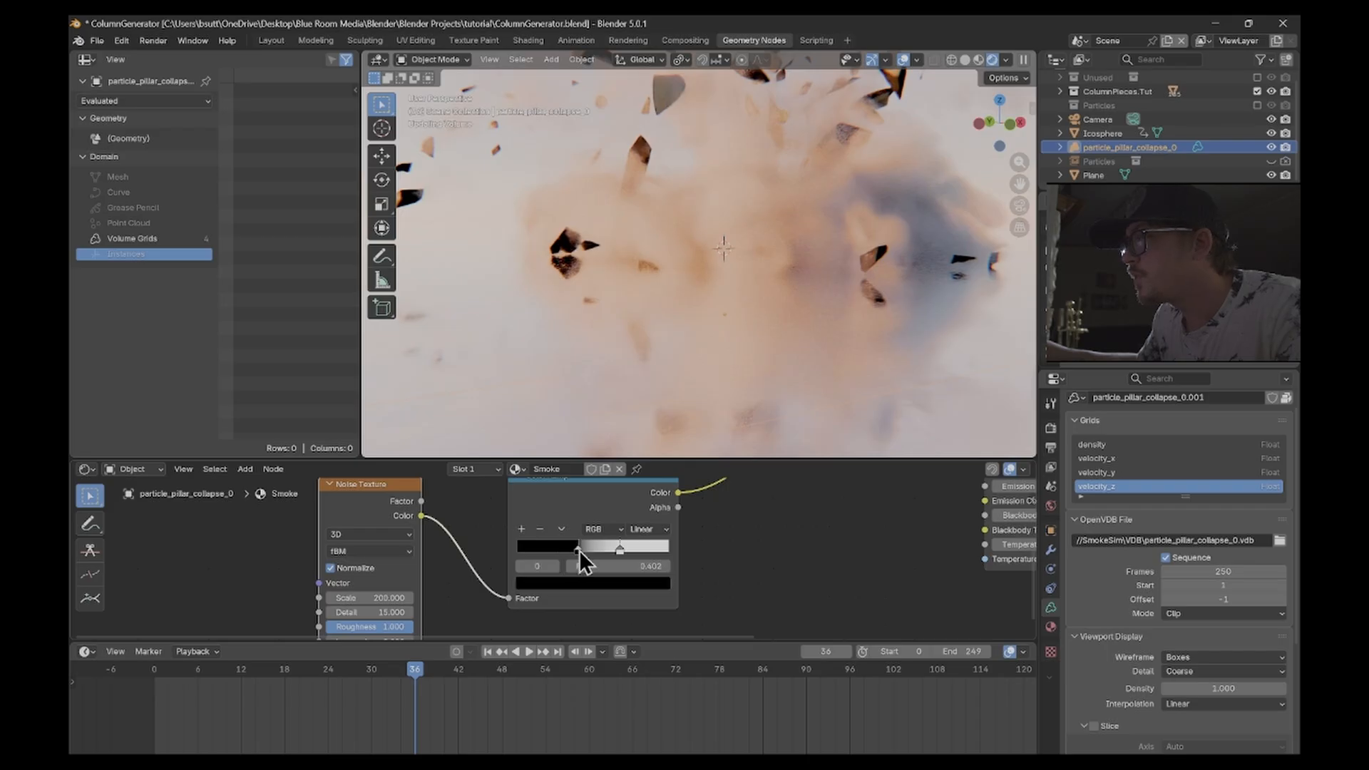
mouse_move(579, 550)
left_mouse_down()
mouse_move(597, 549)
mouse_move(579, 557)
left_mouse_up()
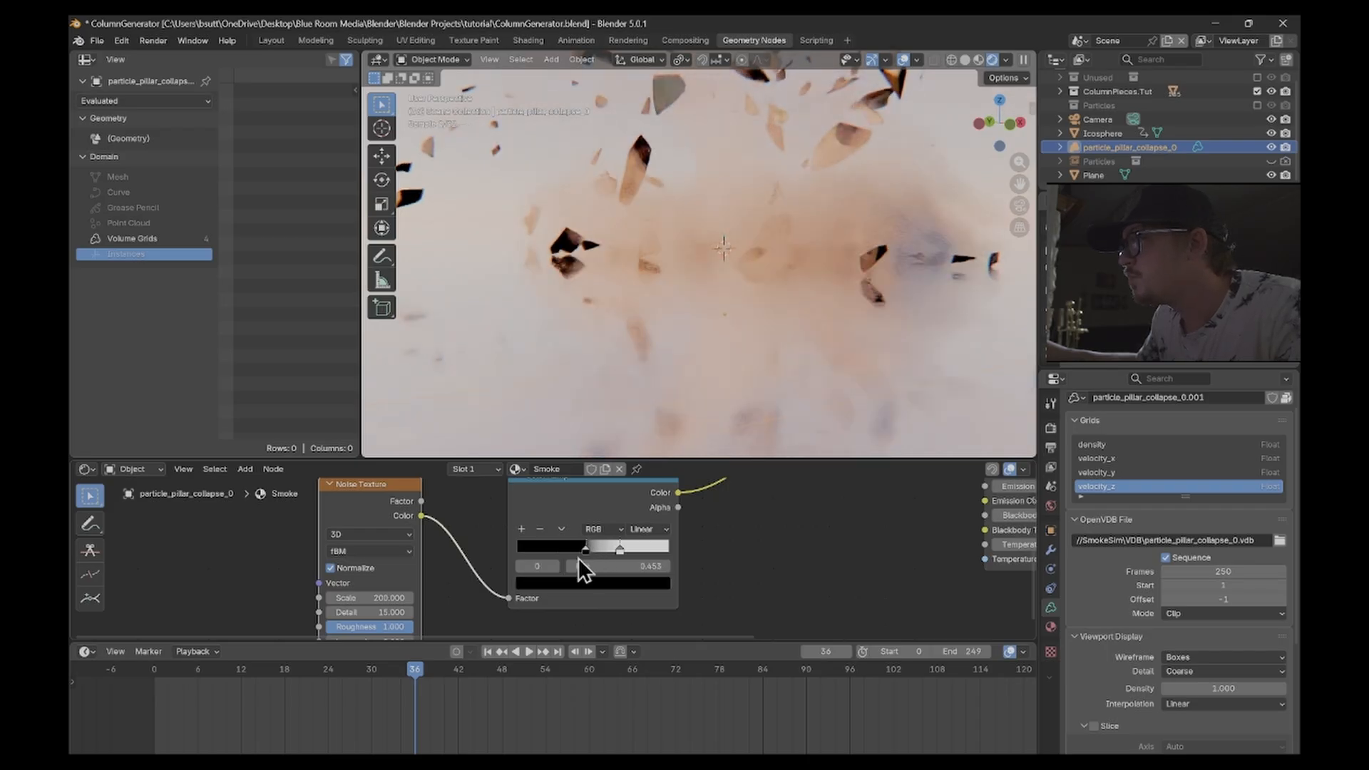
- Set the Noise Texture's Scale to 50 and move the Color Ramp's black stop down to 0
left_click(376, 597)
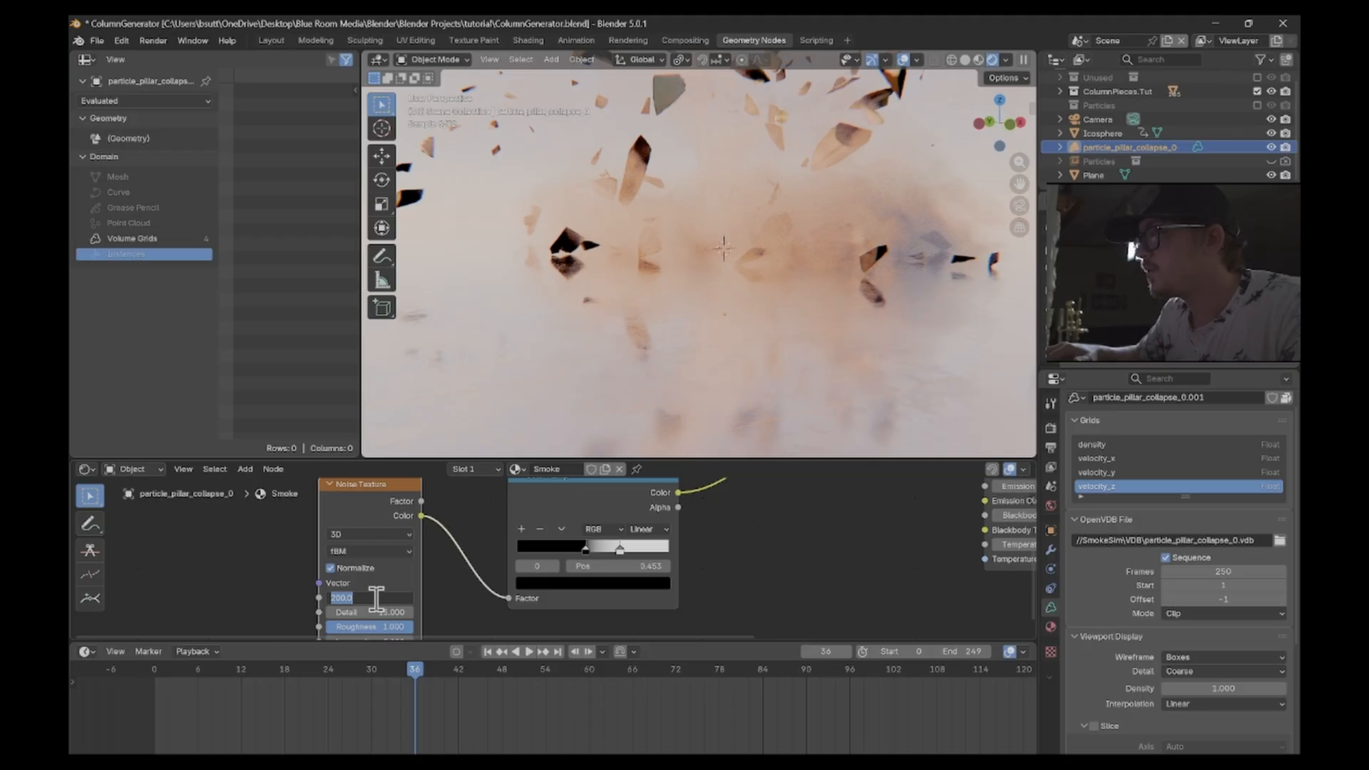
type("50")
key("Return")
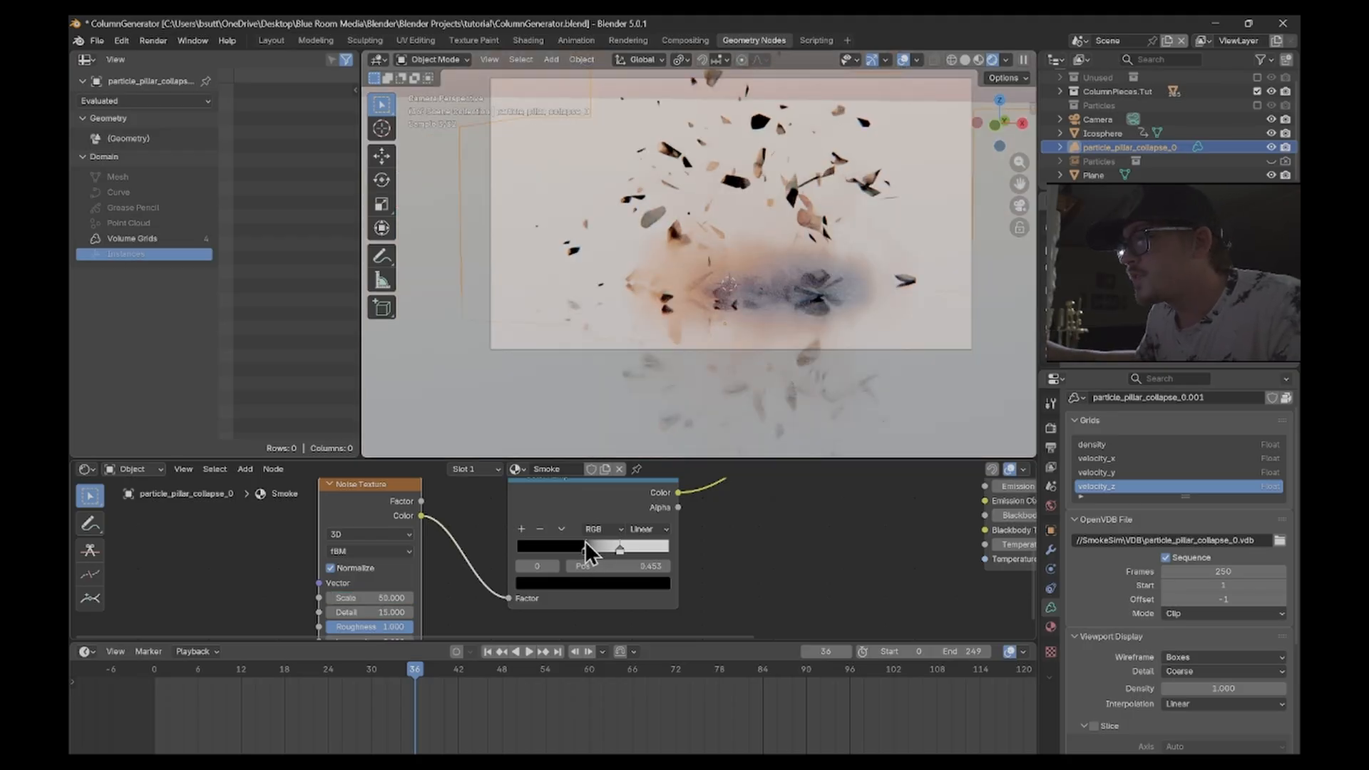
left_click_drag(584, 542, 511, 555)
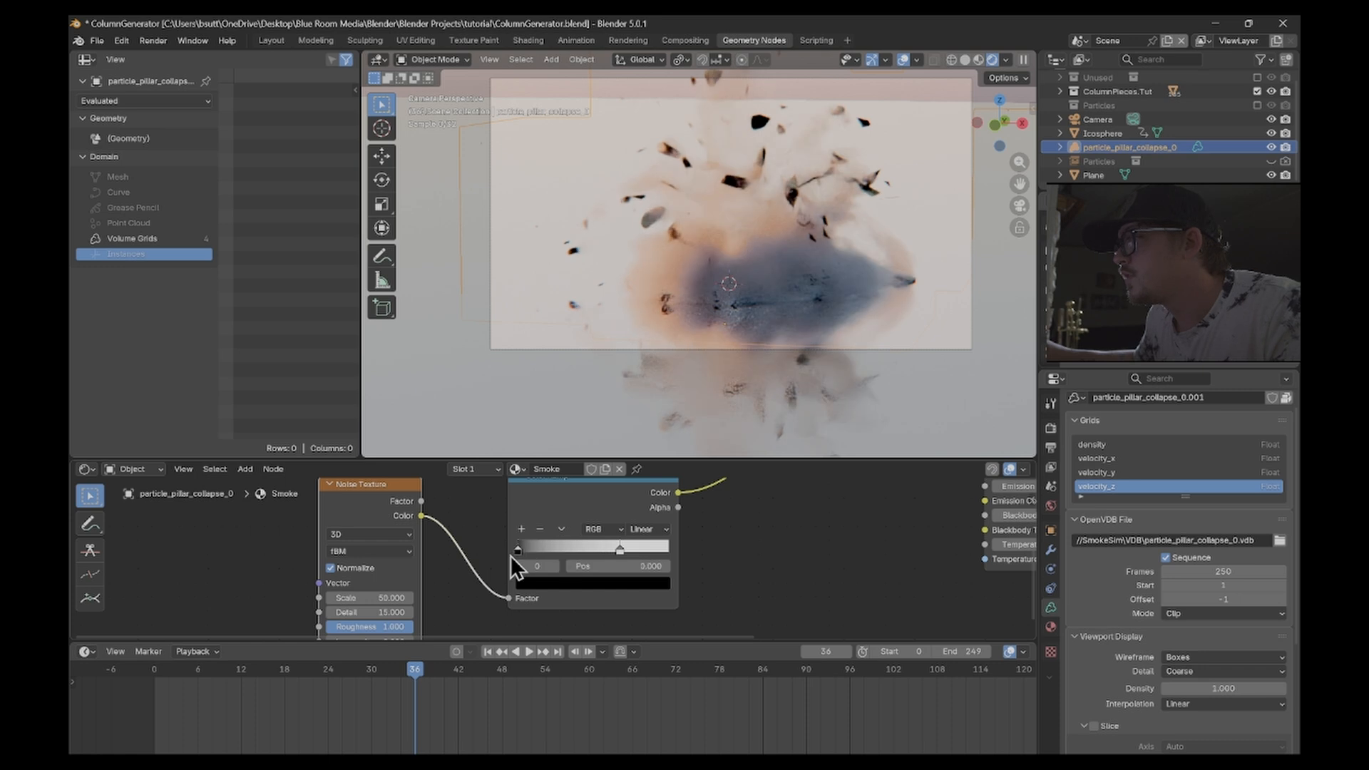
- Inspect the smoke around the debris up close, then raise the Color Ramp's black stop and bring the white stop closer to it
scroll(619, 164, "up", 3)
scroll(619, 164, "up", 3)
middle_click_drag(618, 164, 748, 249, "shift")
middle_click_drag(685, 182, 697, 211, "shift")
scroll(696, 228, "up", 4)
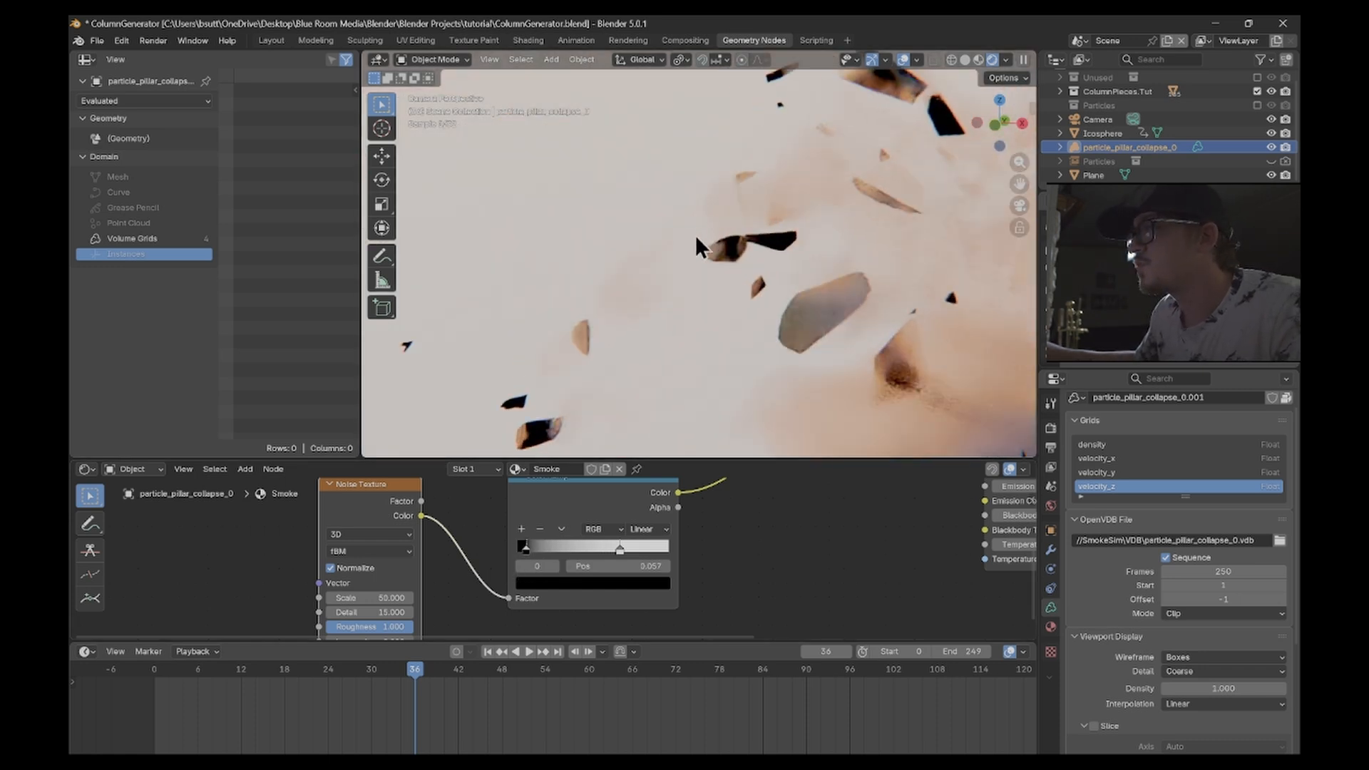
mouse_move(549, 549)
left_mouse_down()
mouse_move(575, 554)
mouse_move(560, 554)
left_mouse_up()
left_click(620, 551)
- Set the multiplier to 50 in the first Multiply node, the one fed by the density attribute
scroll(560, 554, "down", 6)
middle_click_drag(676, 518, 645, 558)
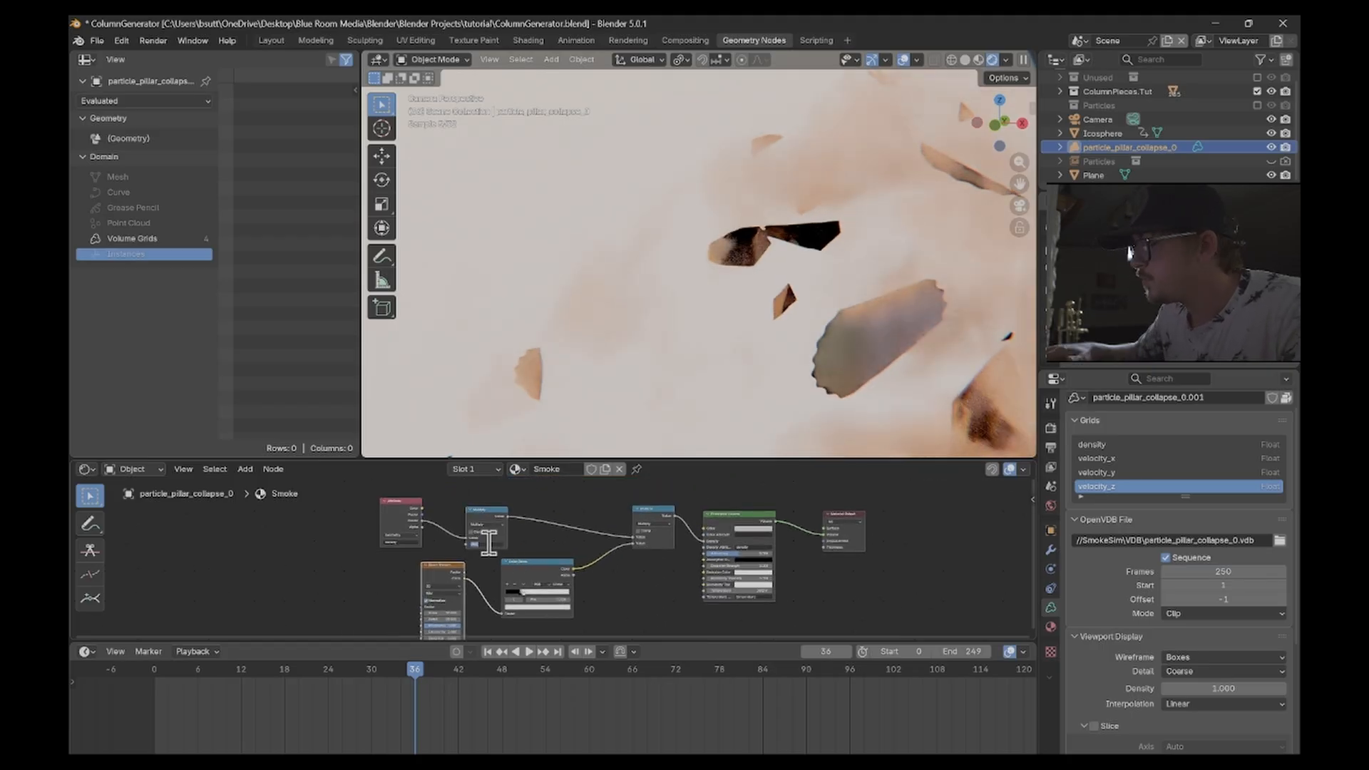
type("50")
key("Return")
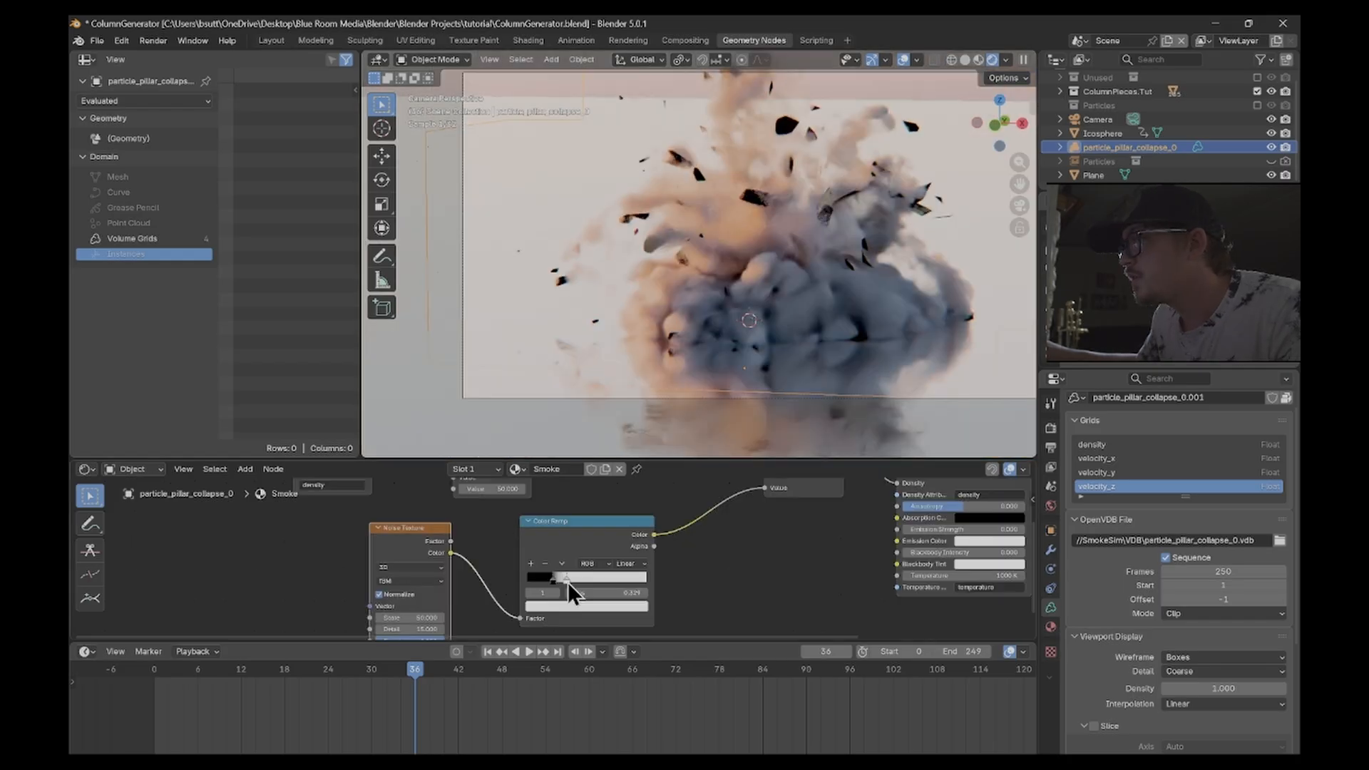
- Shift the Color Ramp's stops so that black sits at about 0.47 with white right beside it, and save the file
mouse_move(568, 582)
left_mouse_down()
mouse_move(591, 582)
mouse_move(562, 582)
mouse_move(579, 582)
left_mouse_up()
scroll(847, 319, "down", 3)
key("ctrl+s")
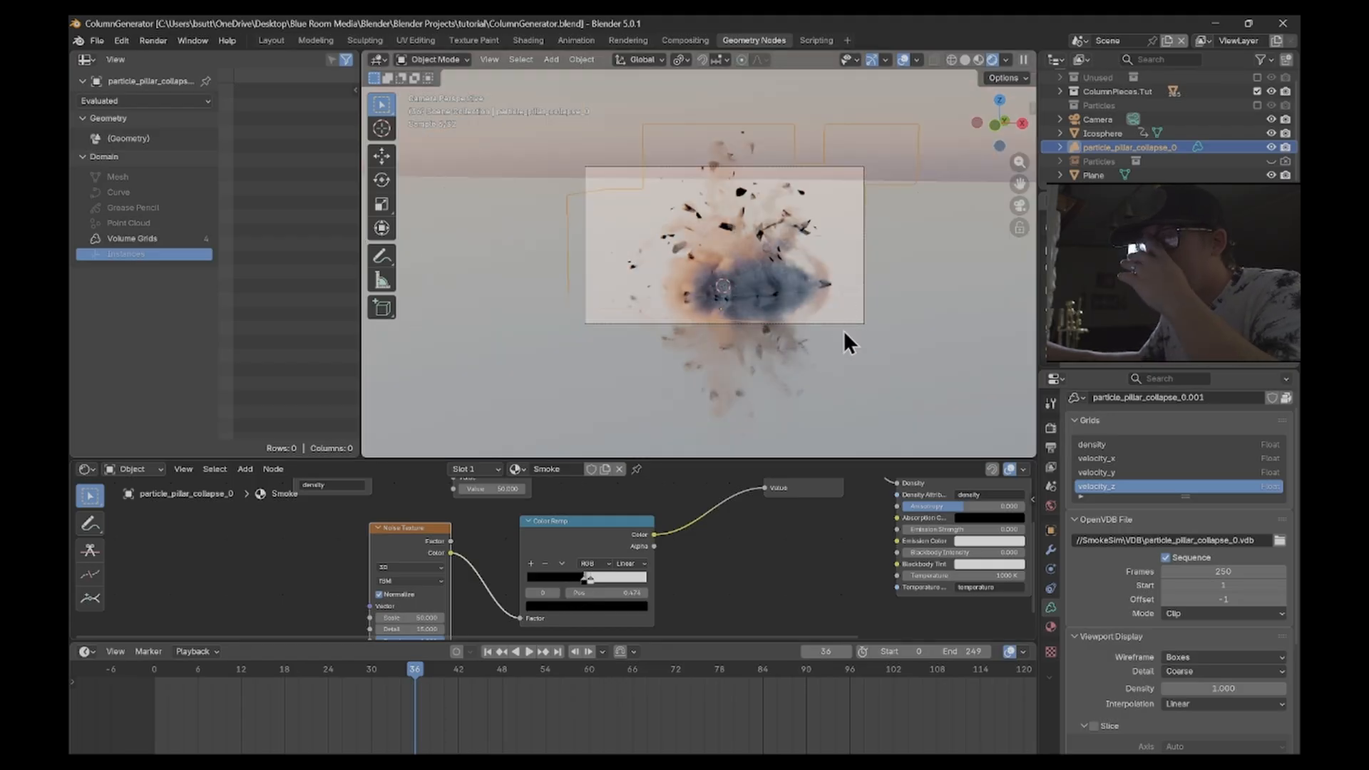